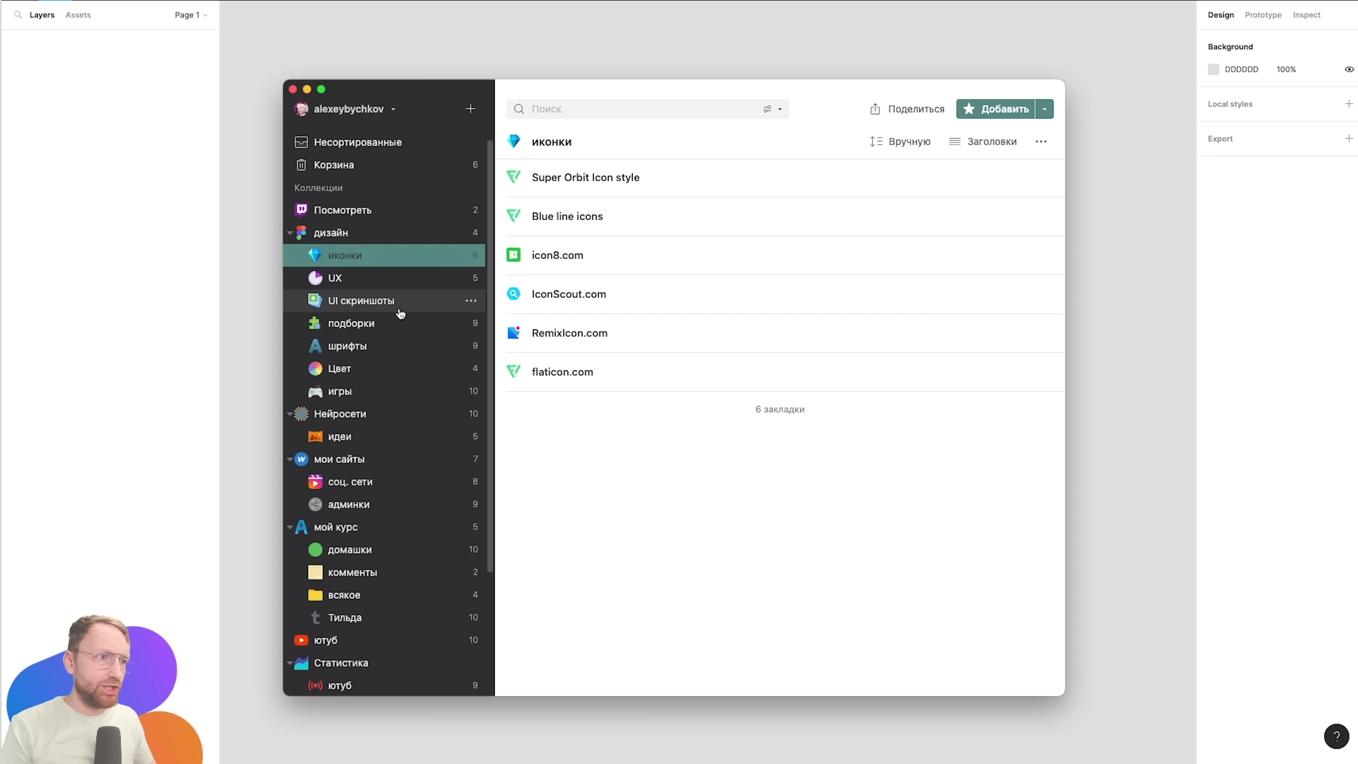
Open the подборки collection in Raindrop.io and launch the Land-book law-firm site in the browser.
left_click(351, 323)
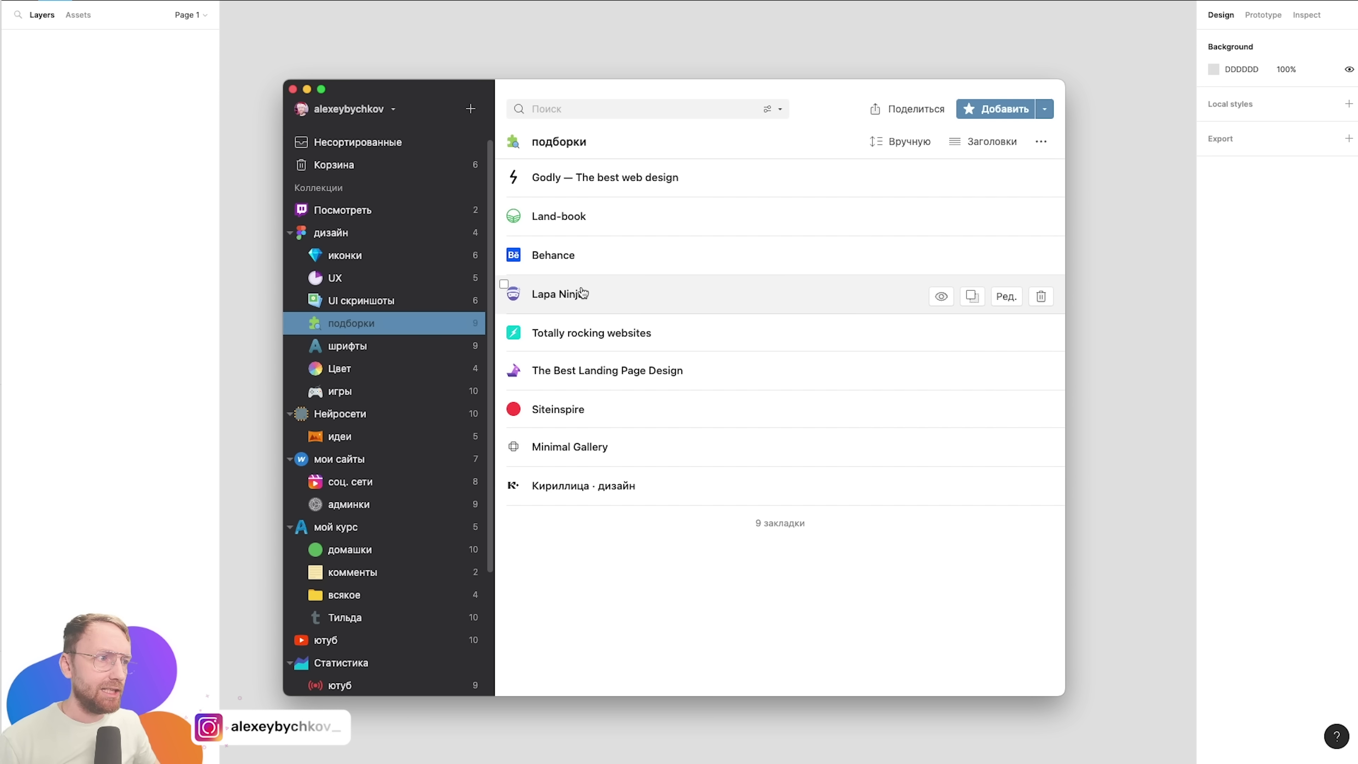
mouse_move(582, 216)
left_click(581, 231)
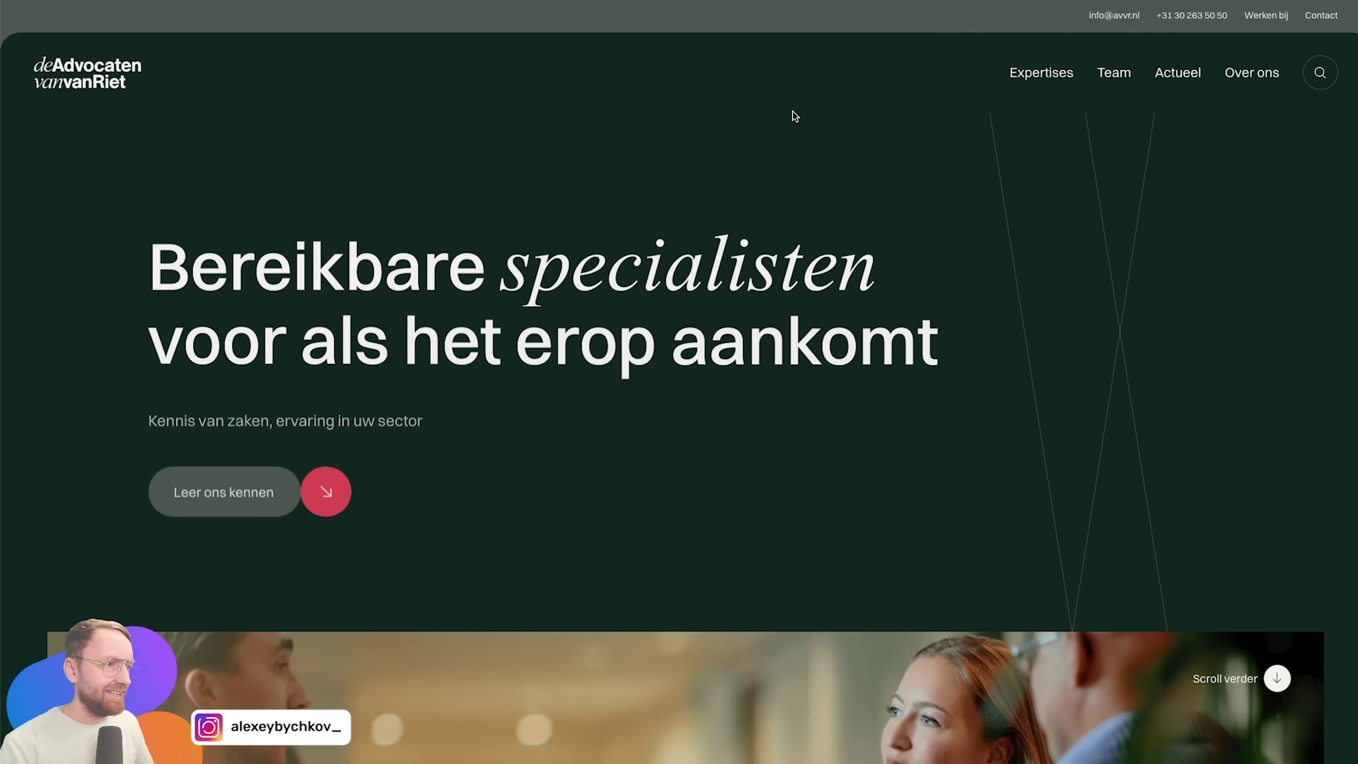
Scroll through the de Advocaten van Riet homepage to review its sections.
scroll(652, 252, "down", 5)
scroll(652, 251, "down", 10)
scroll(663, 251, "up", 15)
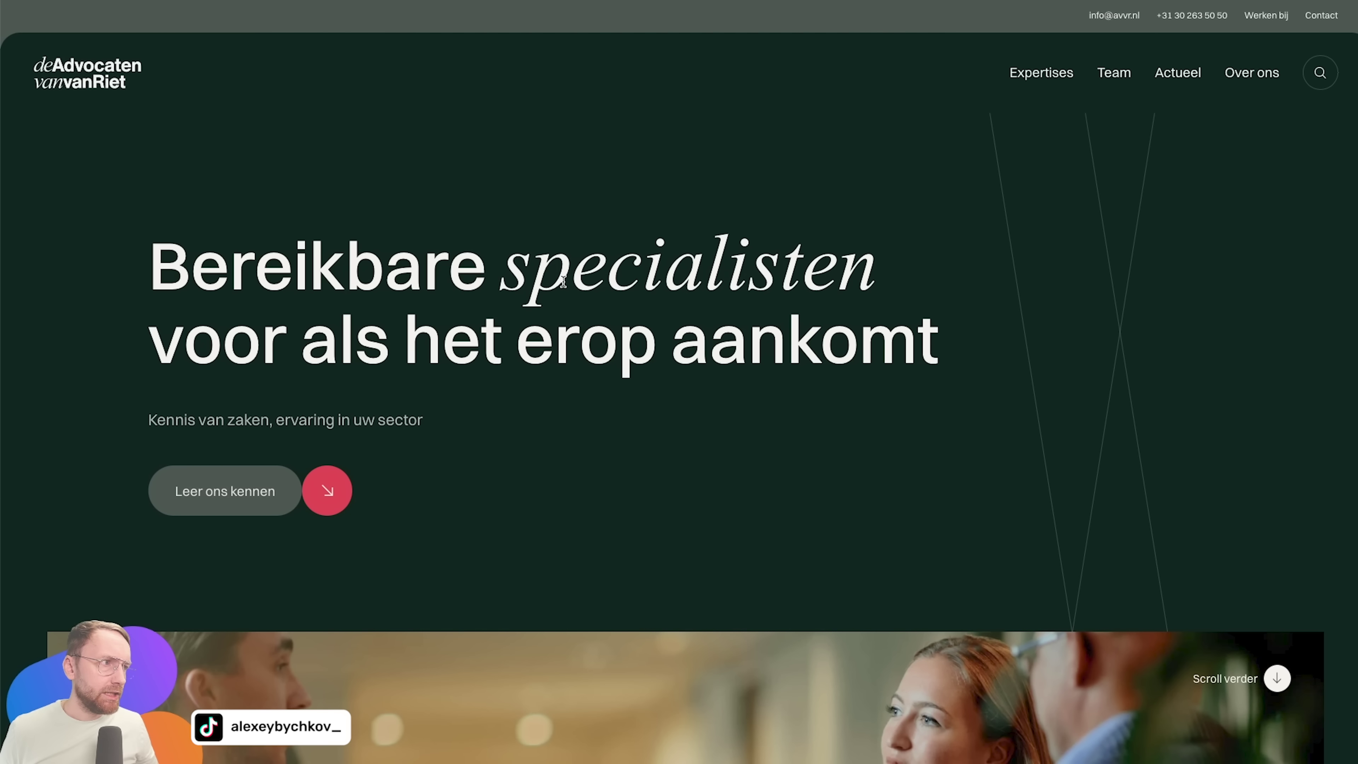
scroll(579, 236, "down", 2)
scroll(642, 321, "up", 2)
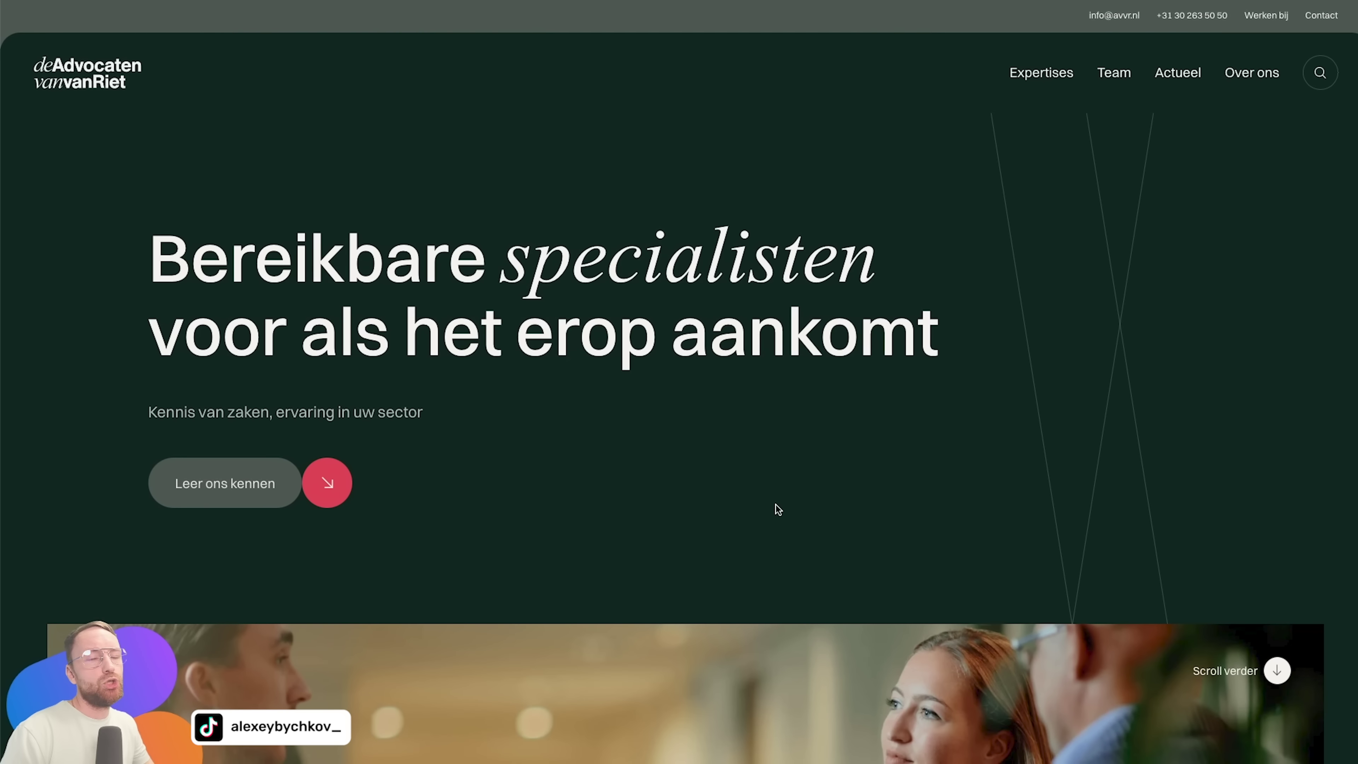
scroll(776, 505, "down", 2)
scroll(749, 482, "down", 10)
scroll(639, 473, "down", 3)
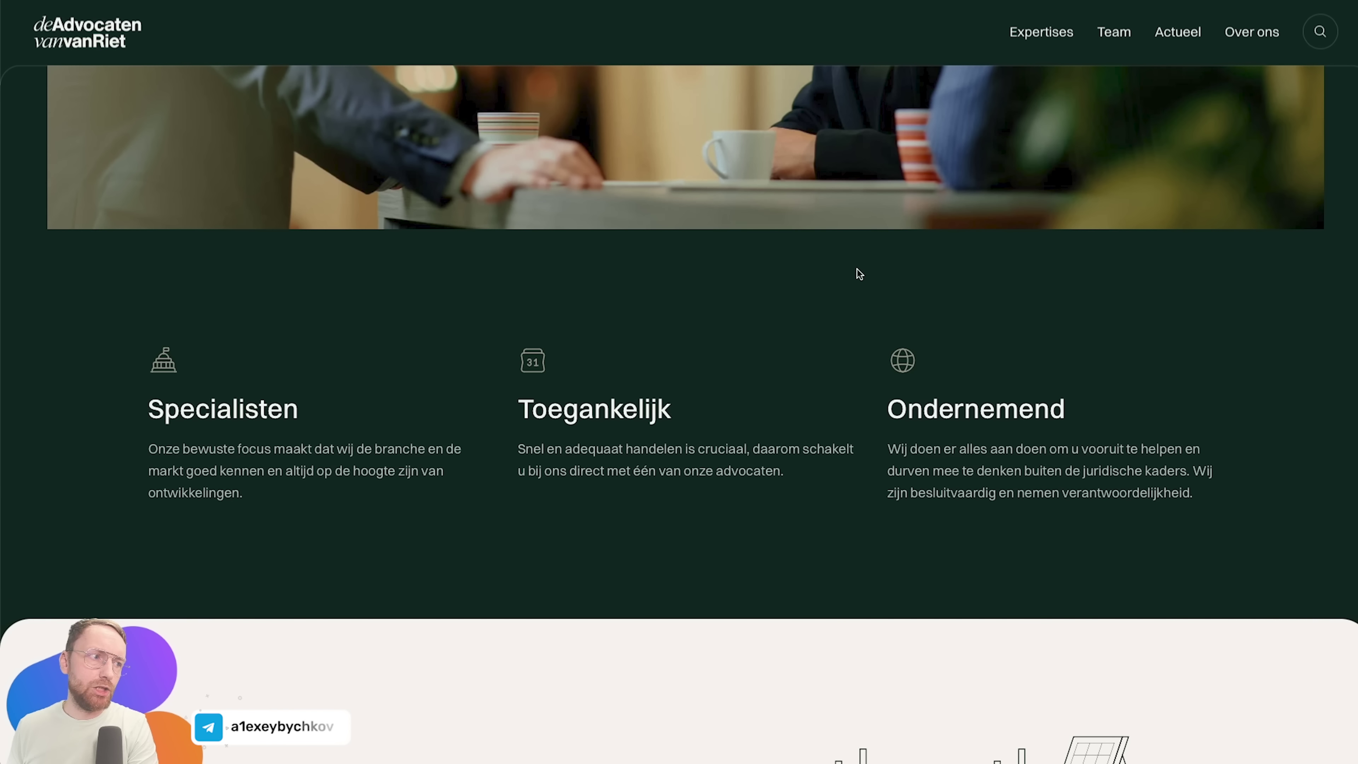
scroll(857, 270, "up", 3)
scroll(988, 307, "up", 10)
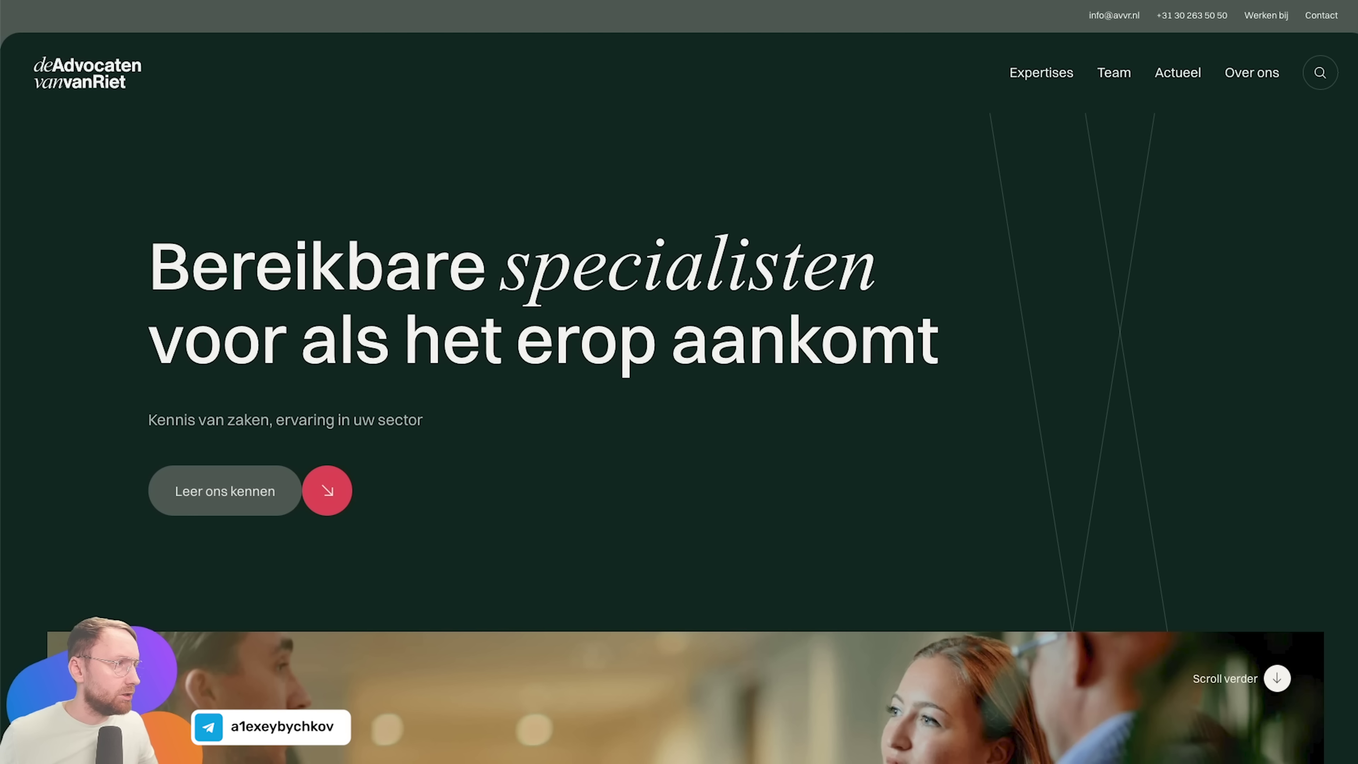
Capture the whole homepage as a CleanShot auto-scrolling screenshot.
key("super+shift+2")
mouse_move(2, 3)
left_mouse_down()
mouse_move(1324, 762)
mouse_move(1357, 763)
left_mouse_up()
left_click(669, 452)
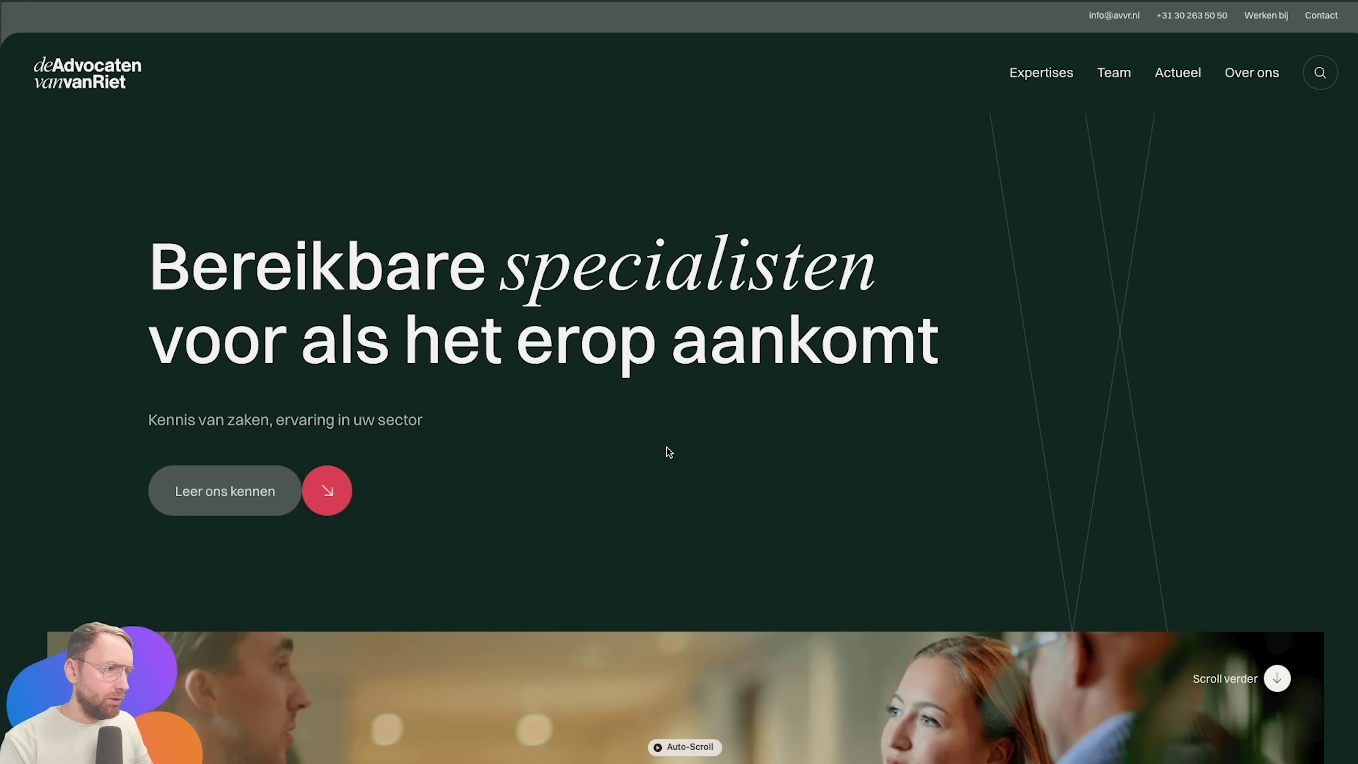
scroll(669, 452, "down", 4)
scroll(669, 452, "down", 5)
scroll(669, 452, "down", 5)
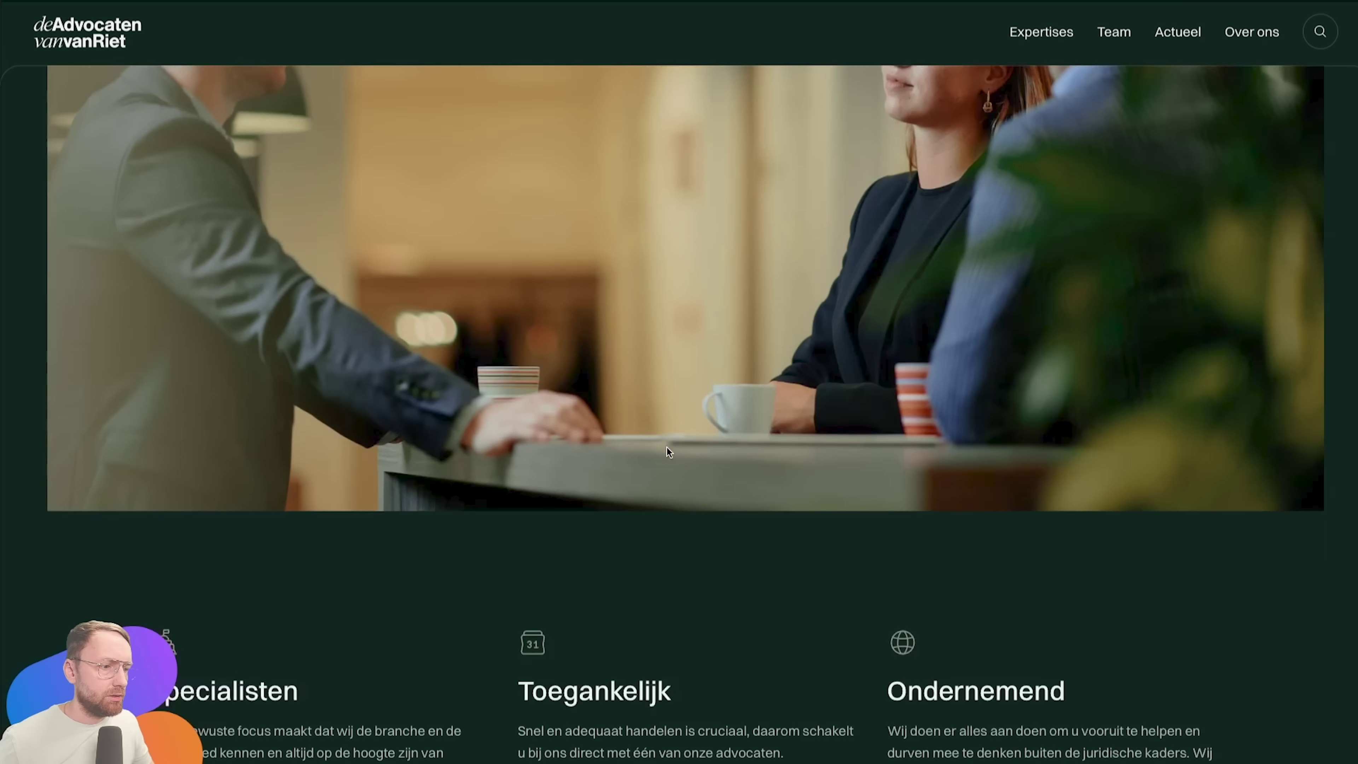
scroll(669, 452, "down", 5)
scroll(667, 450, "down", 2)
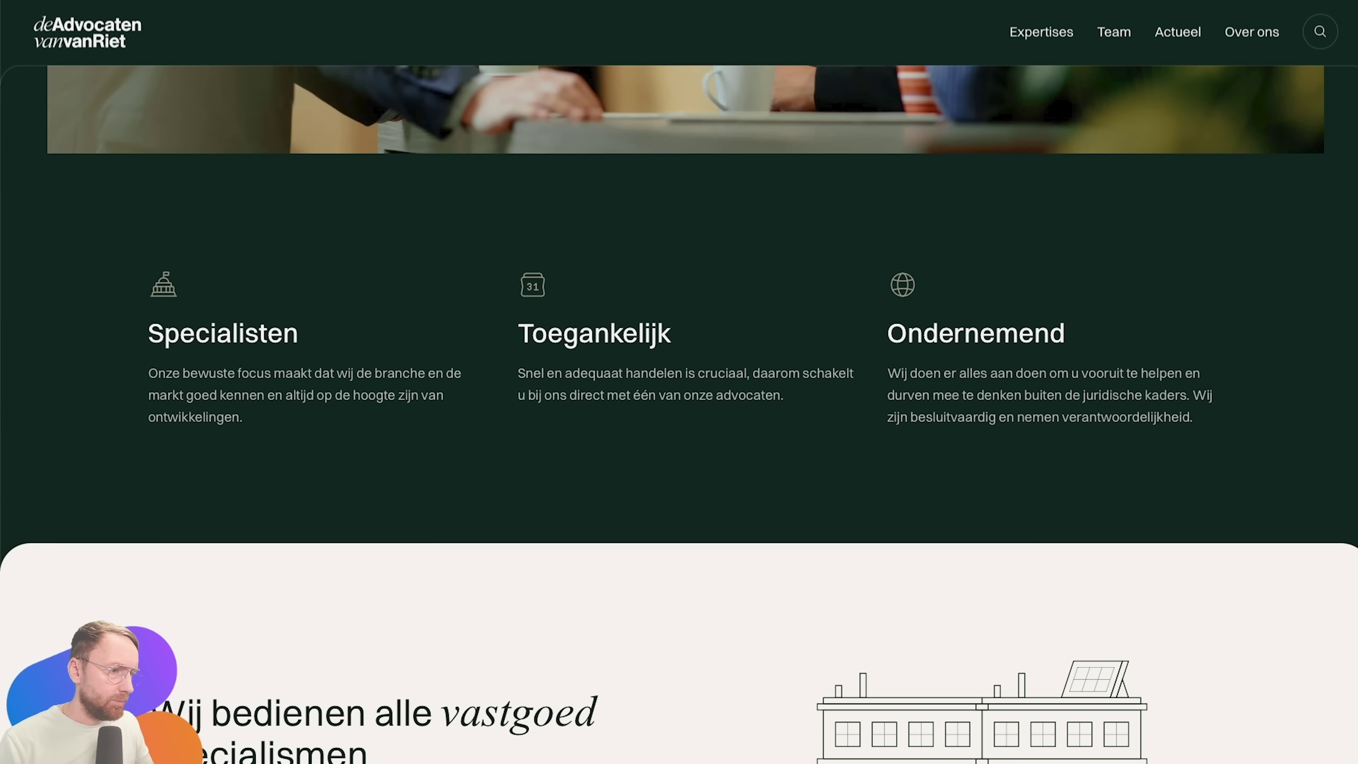
Paste the page screenshot into Figma and crop its bottom to 1932×2459.
key("super+v")
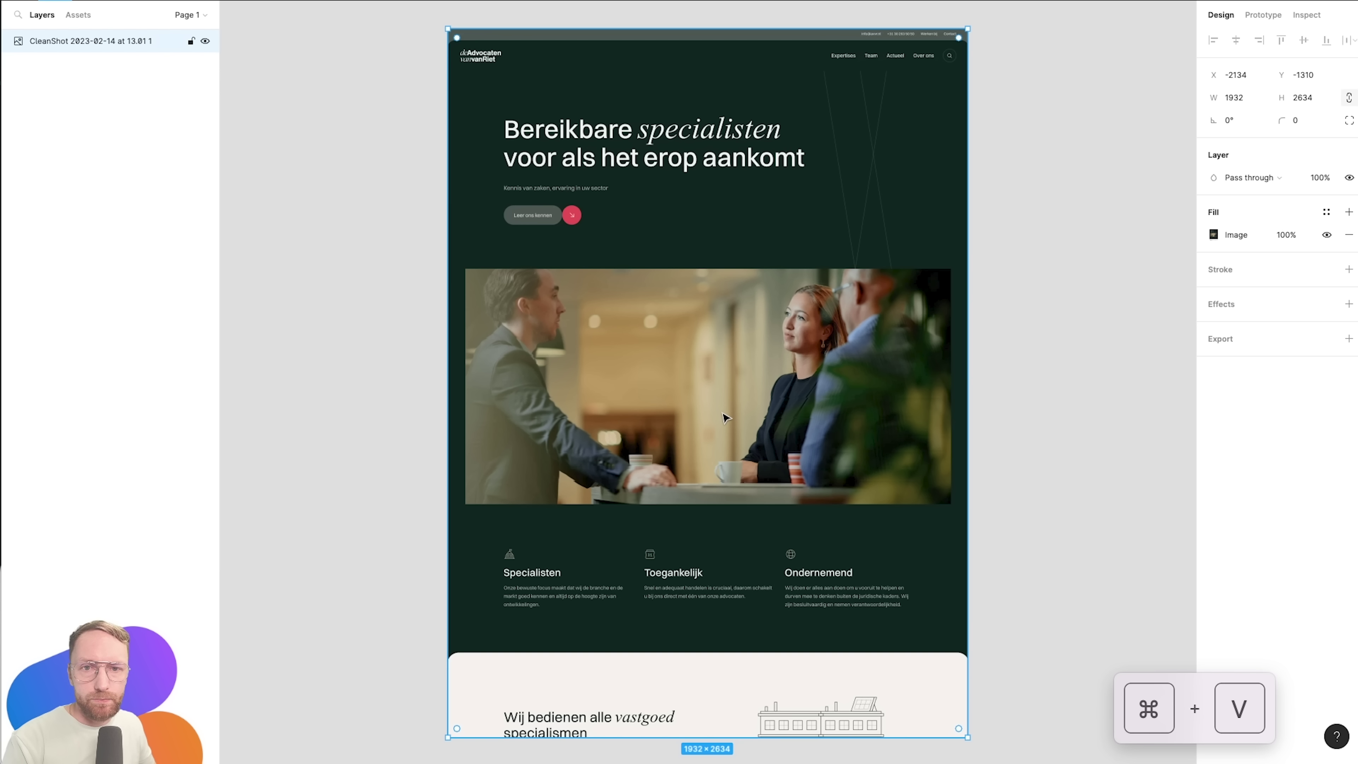
left_click_drag(832, 736, 834, 686)
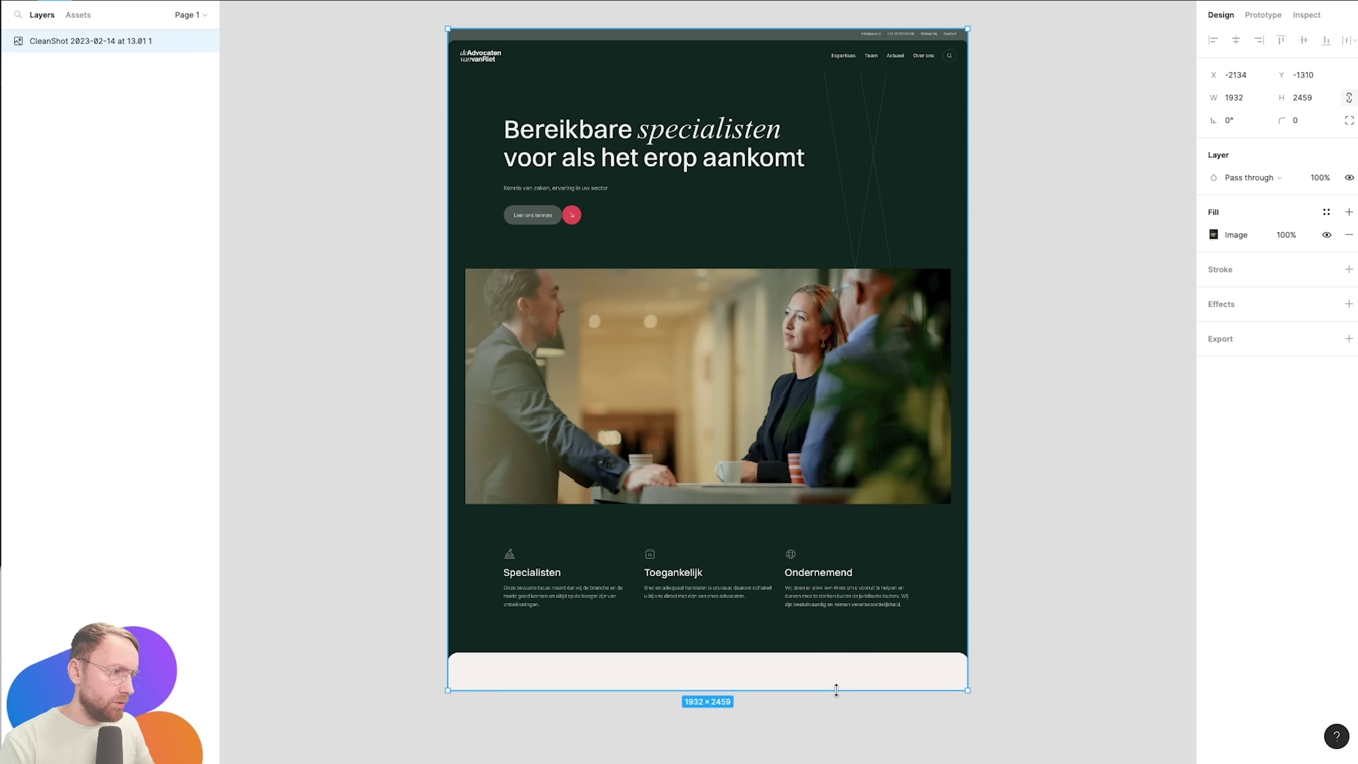
left_click(1099, 437)
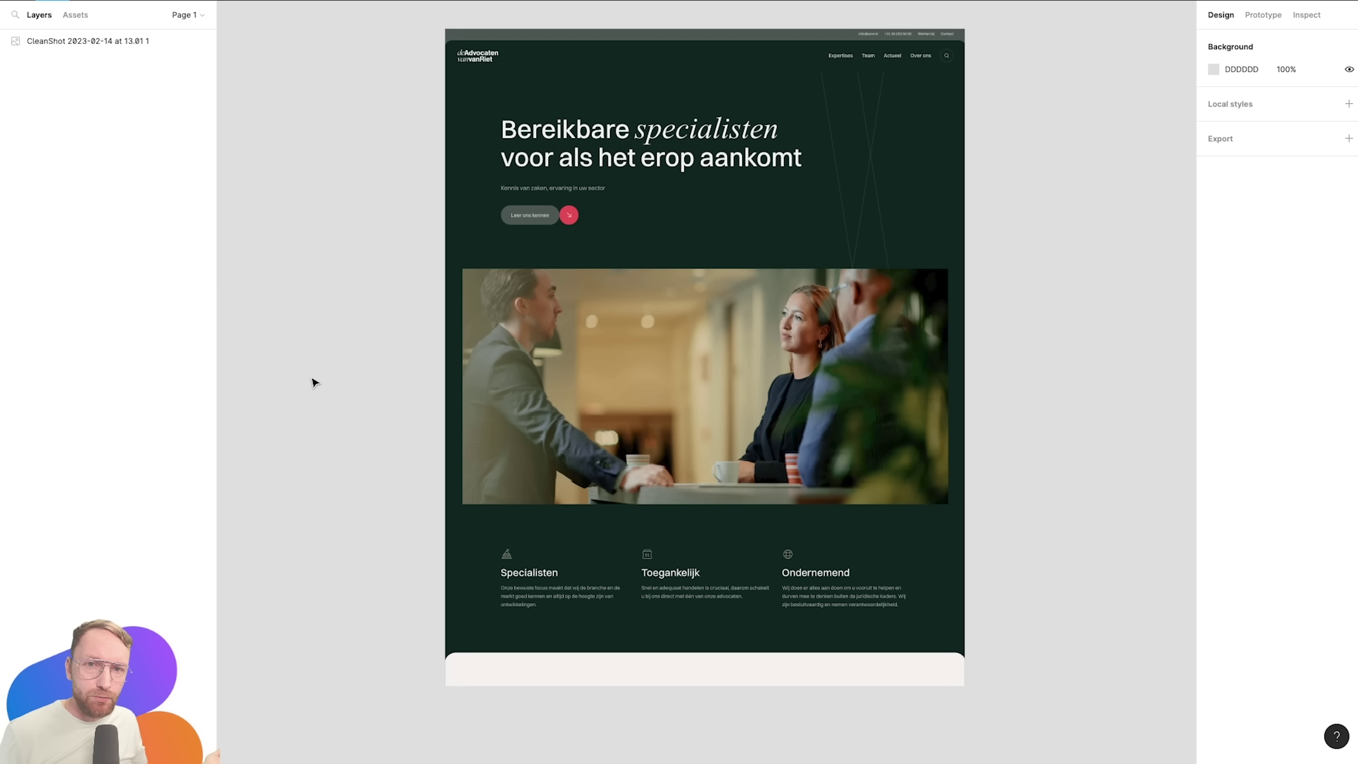
left_click(470, 460)
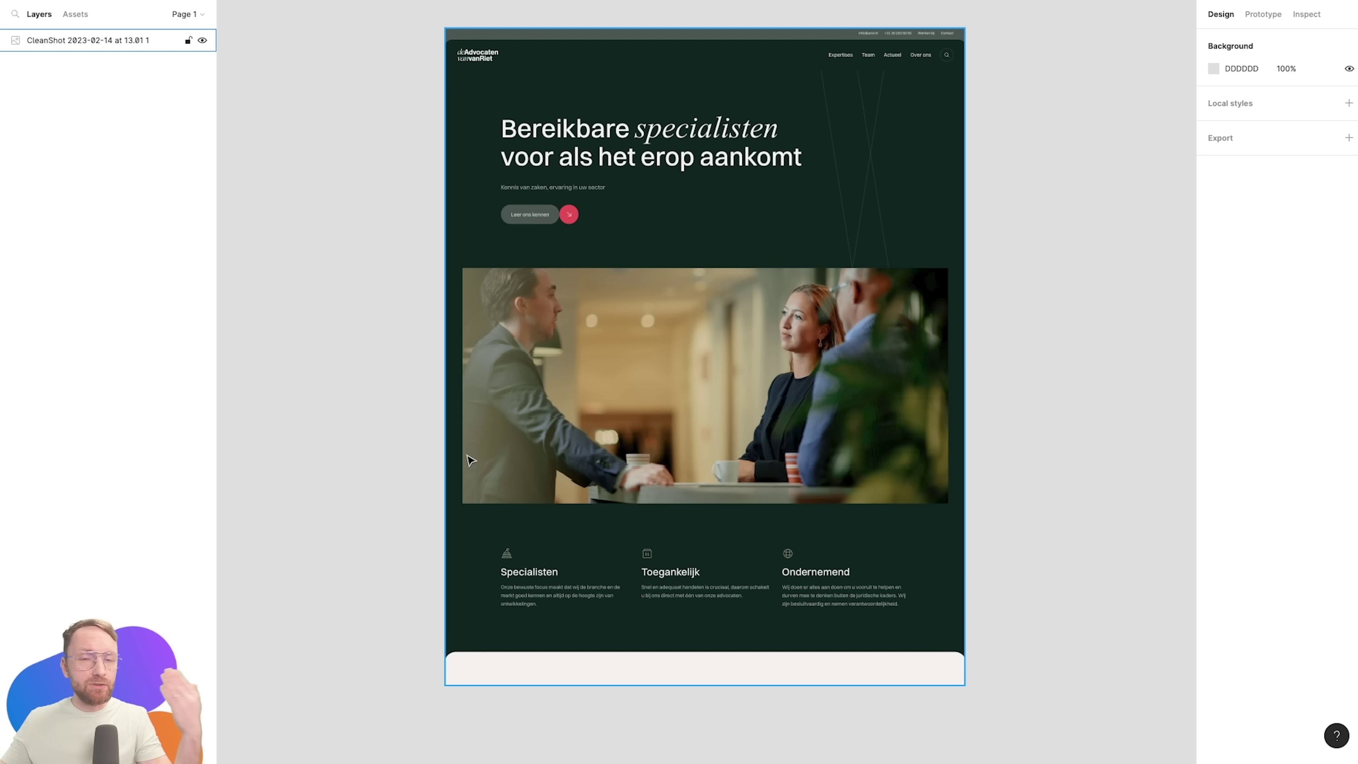
key("Escape")
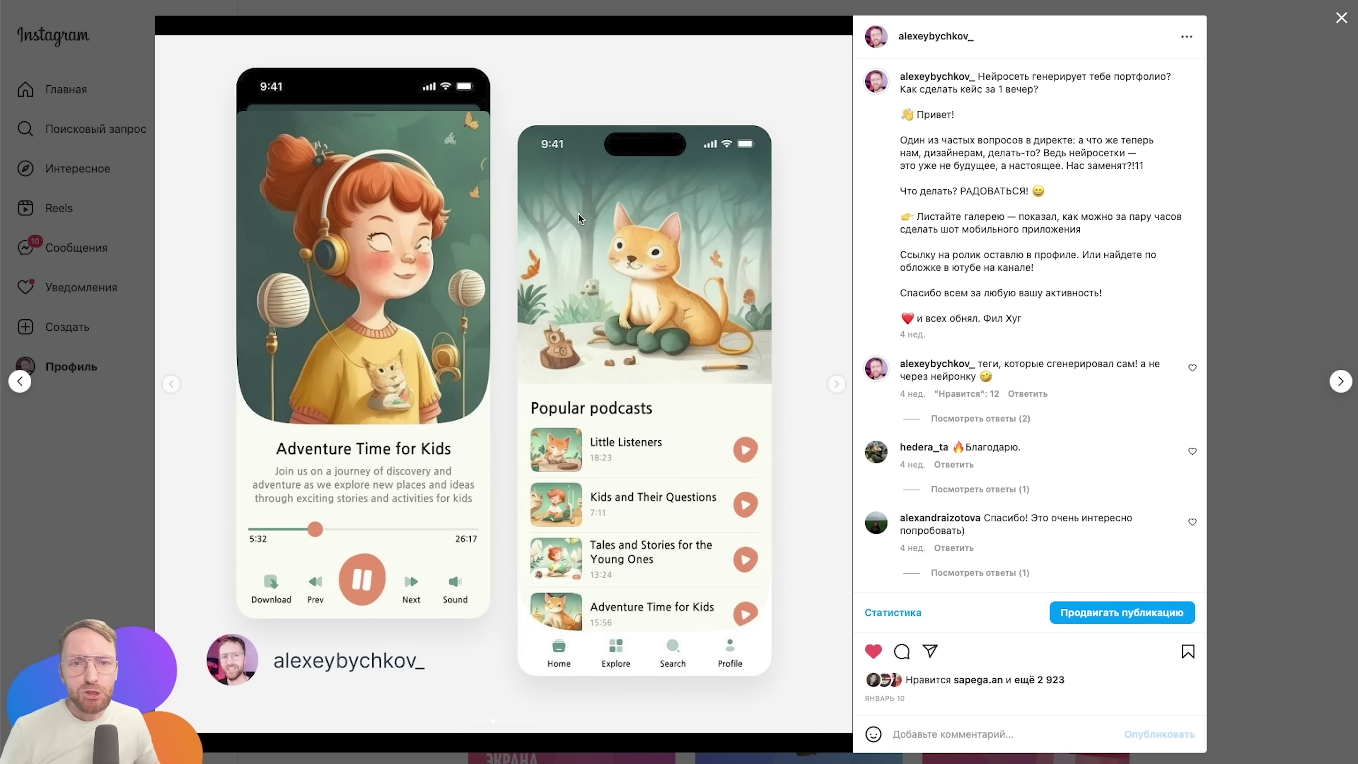
Page through the Instagram carousel to the Popular podcasts and Yoga Nourishment mockups, then close the post.
left_click(836, 383)
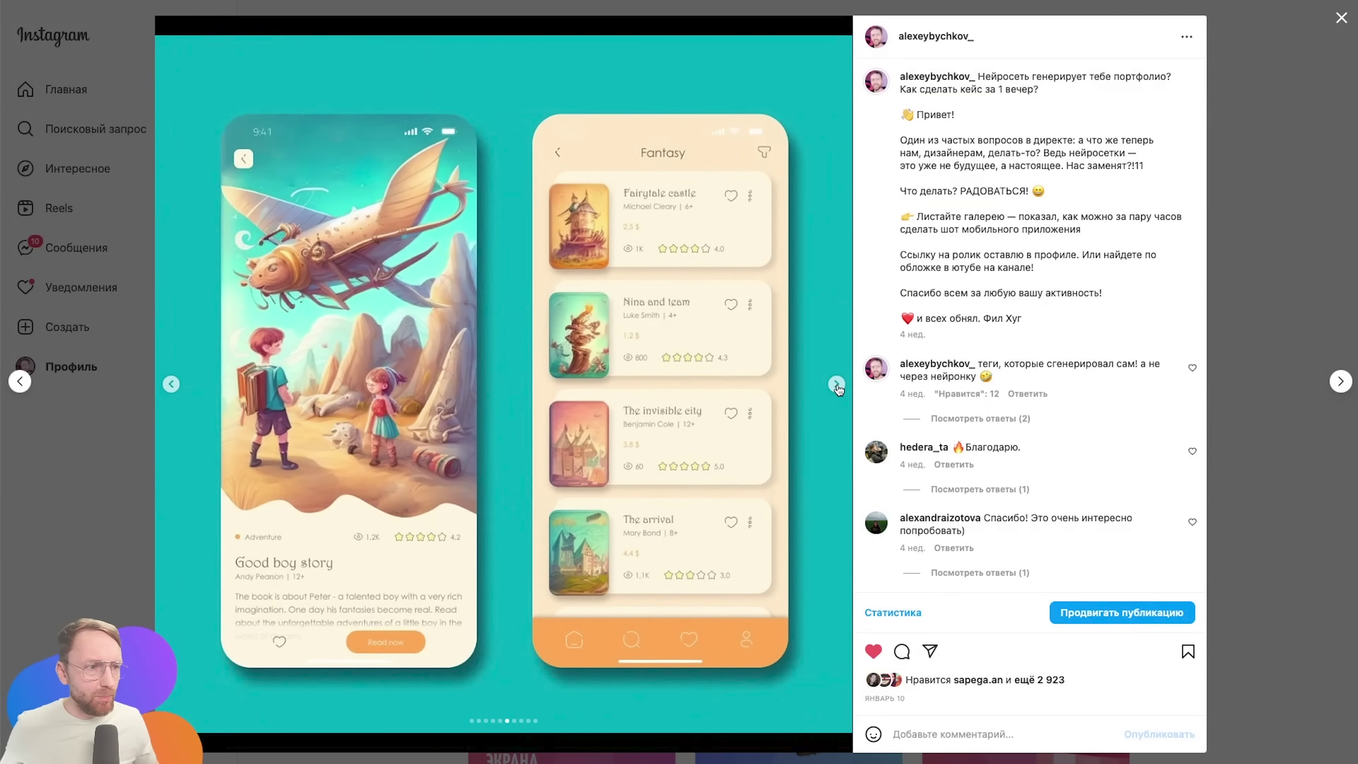
left_click(836, 384)
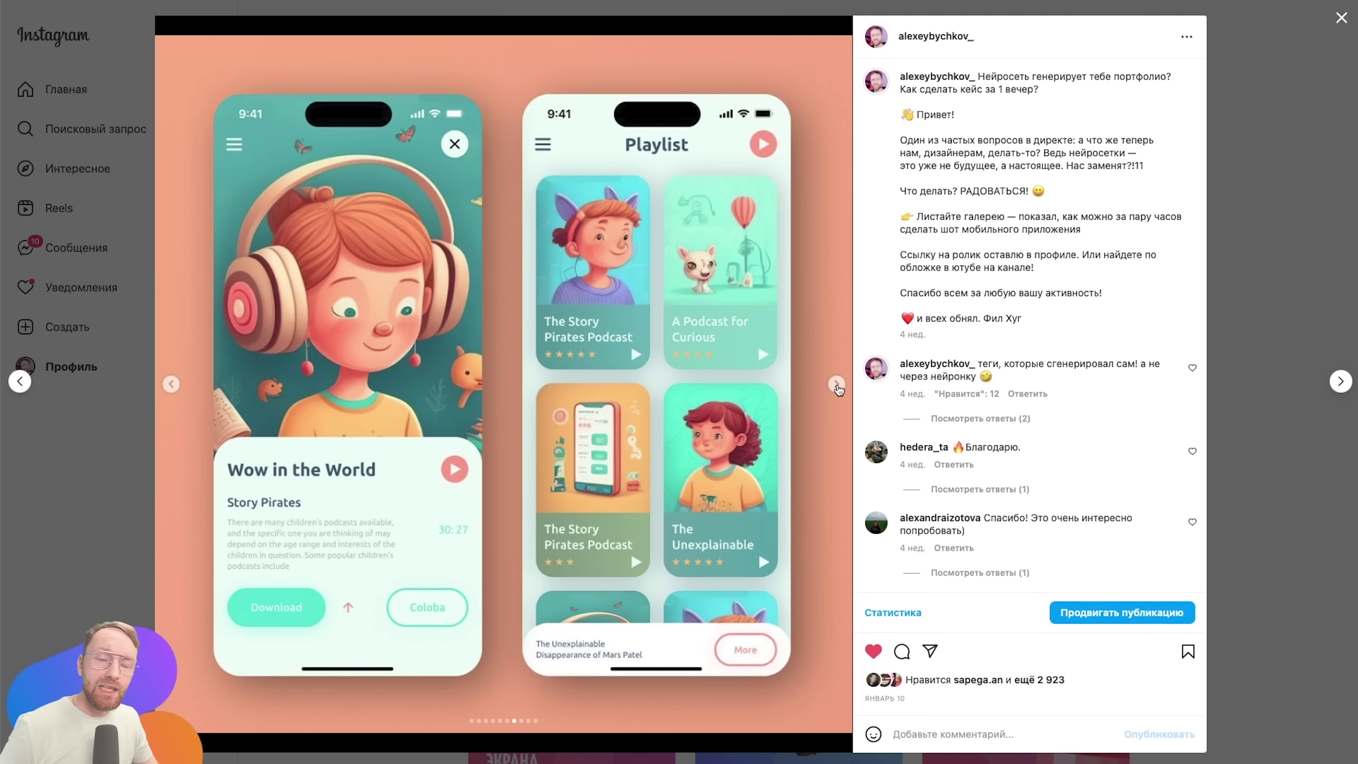
left_click(837, 384)
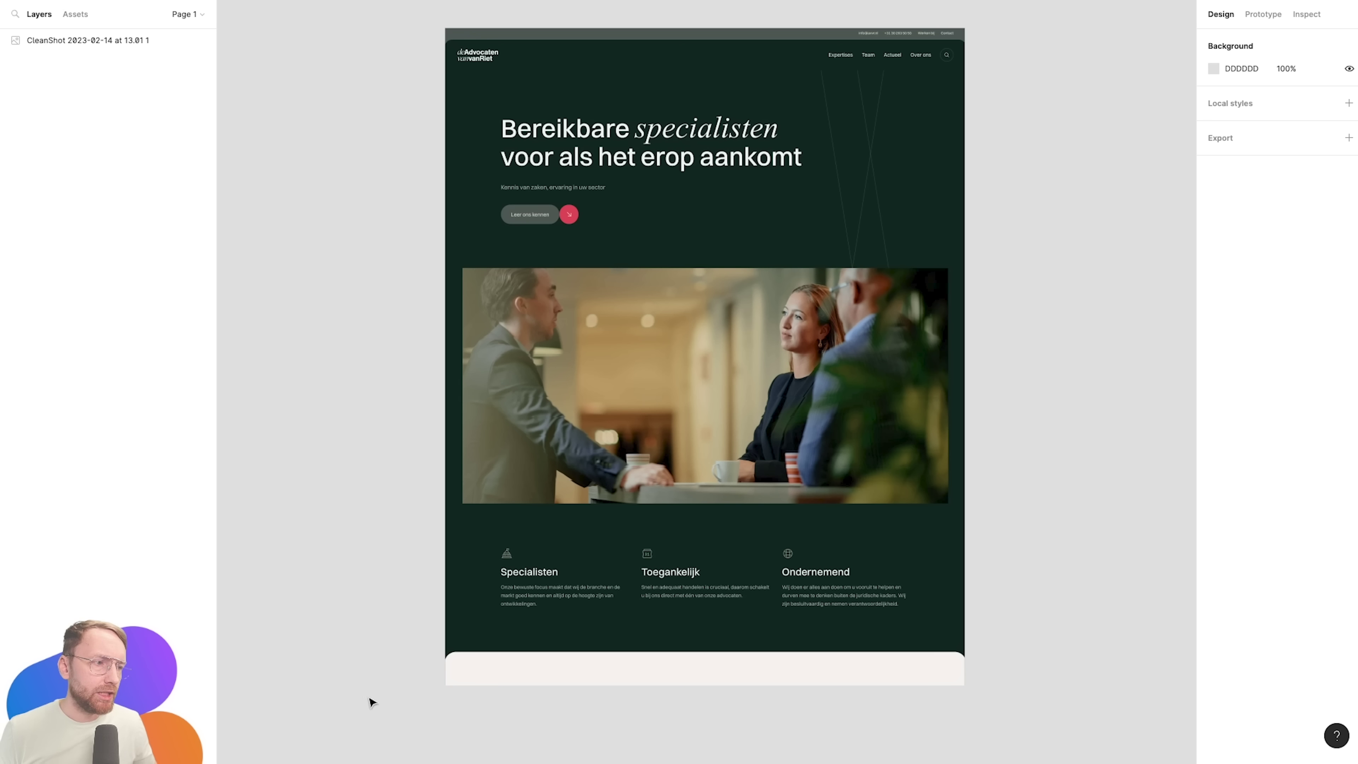
left_click(529, 464)
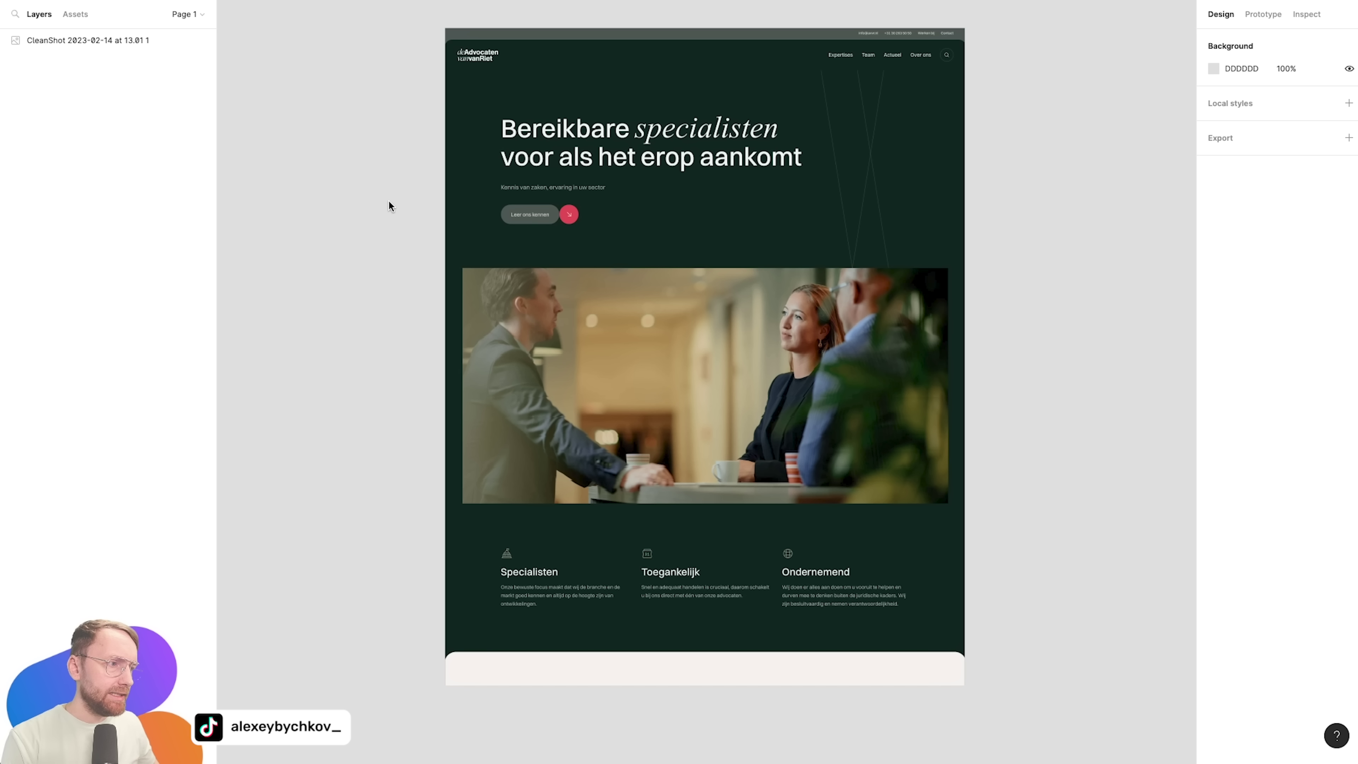
Zoom to the screenshot and place a new frame on the canvas.
left_click(440, 218)
key("shift+2")
key("f")
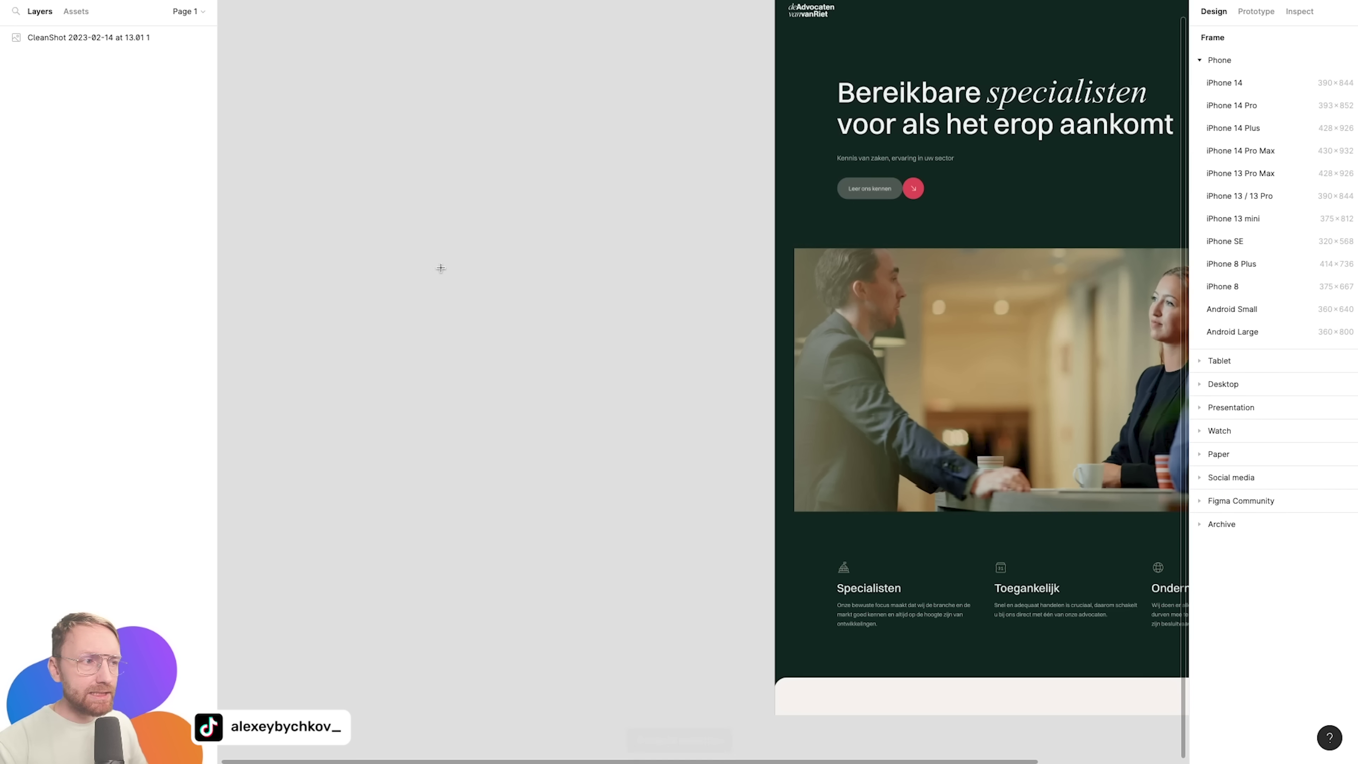
left_click(421, 178)
Size Frame 1 to 1920×5000 and position it at X 0, Y 0.
left_click(1228, 118)
type("1920")
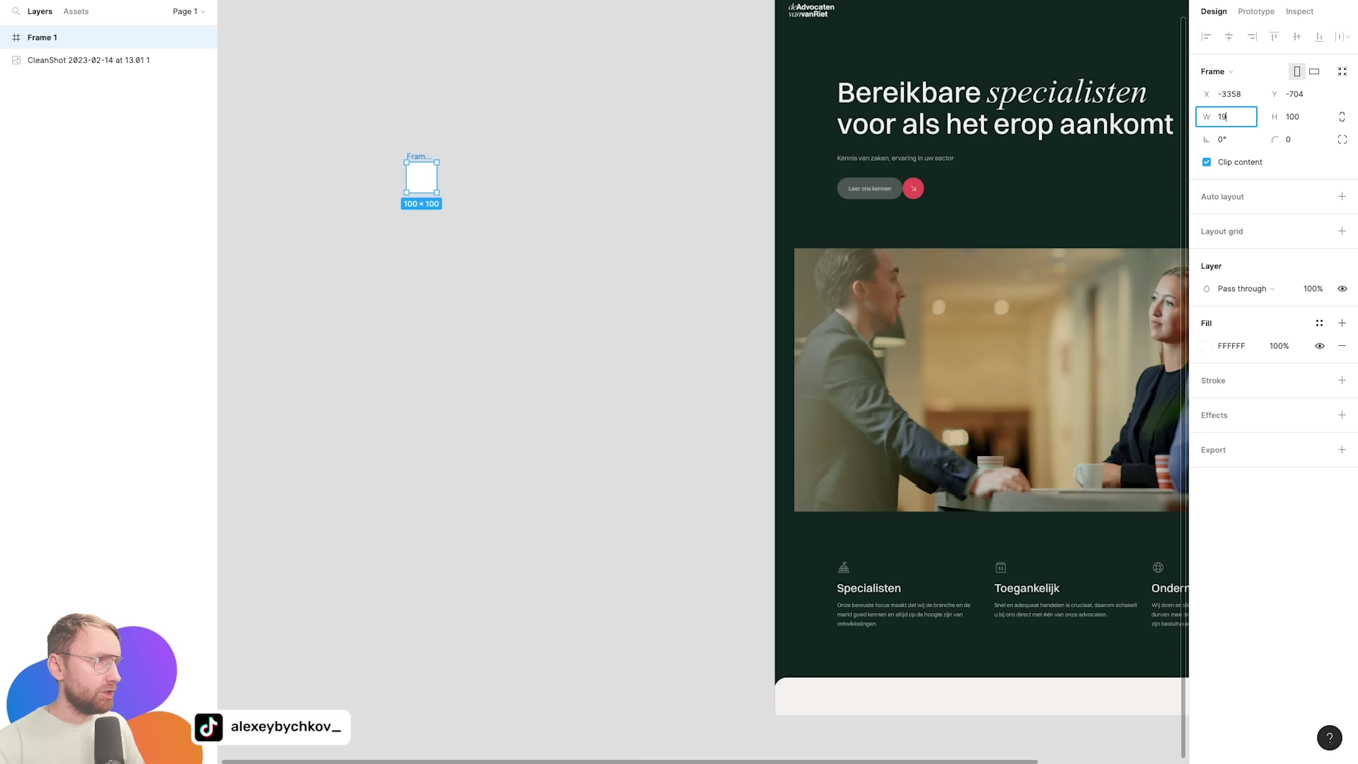
key("Tab")
type("50")
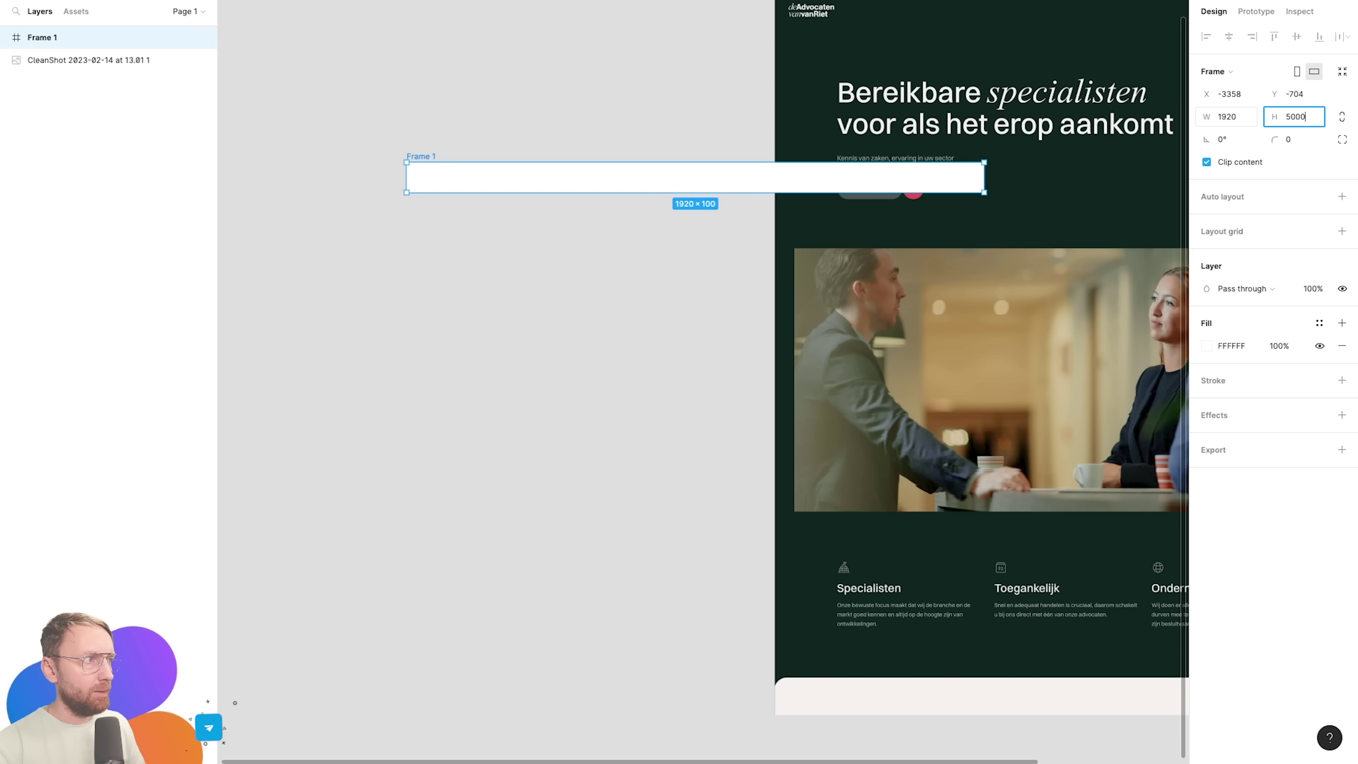
key("Return")
left_click(1252, 93)
type("0")
key("Tab")
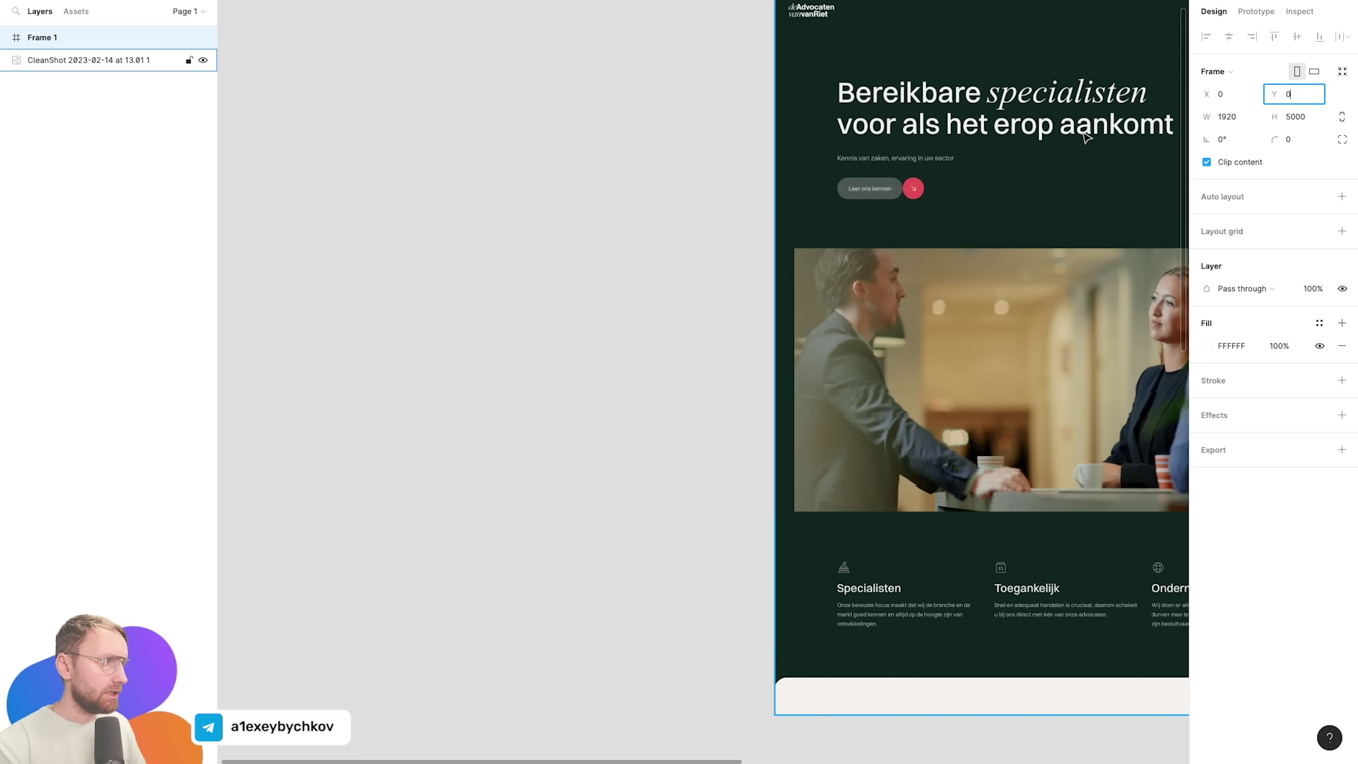
left_click(641, 162)
scroll(641, 162, "down", 2)
Move the screenshot aside and drop a copy into Frame 1, cropped to the header strip.
scroll(641, 162, "down", 5)
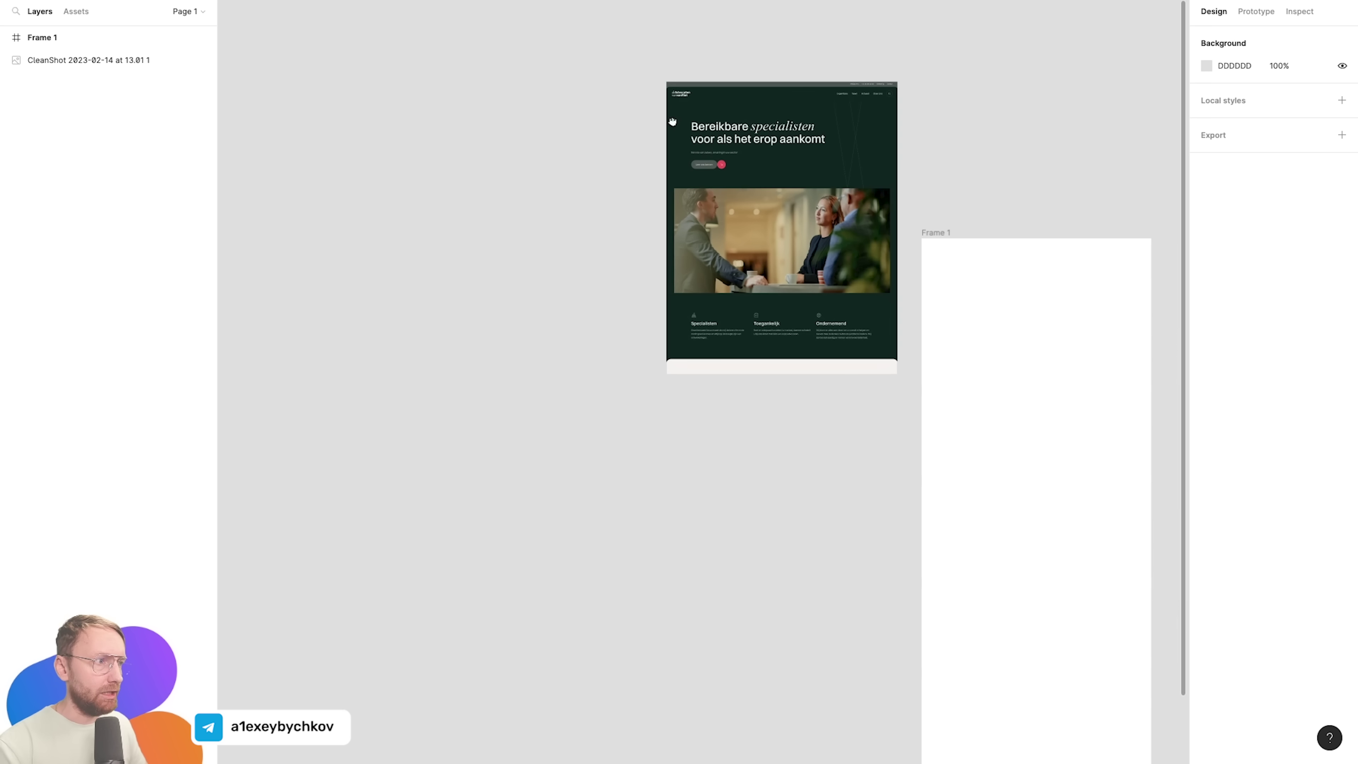
mouse_move(422, 90)
left_mouse_down()
mouse_move(817, 251)
mouse_move(756, 205)
left_mouse_up()
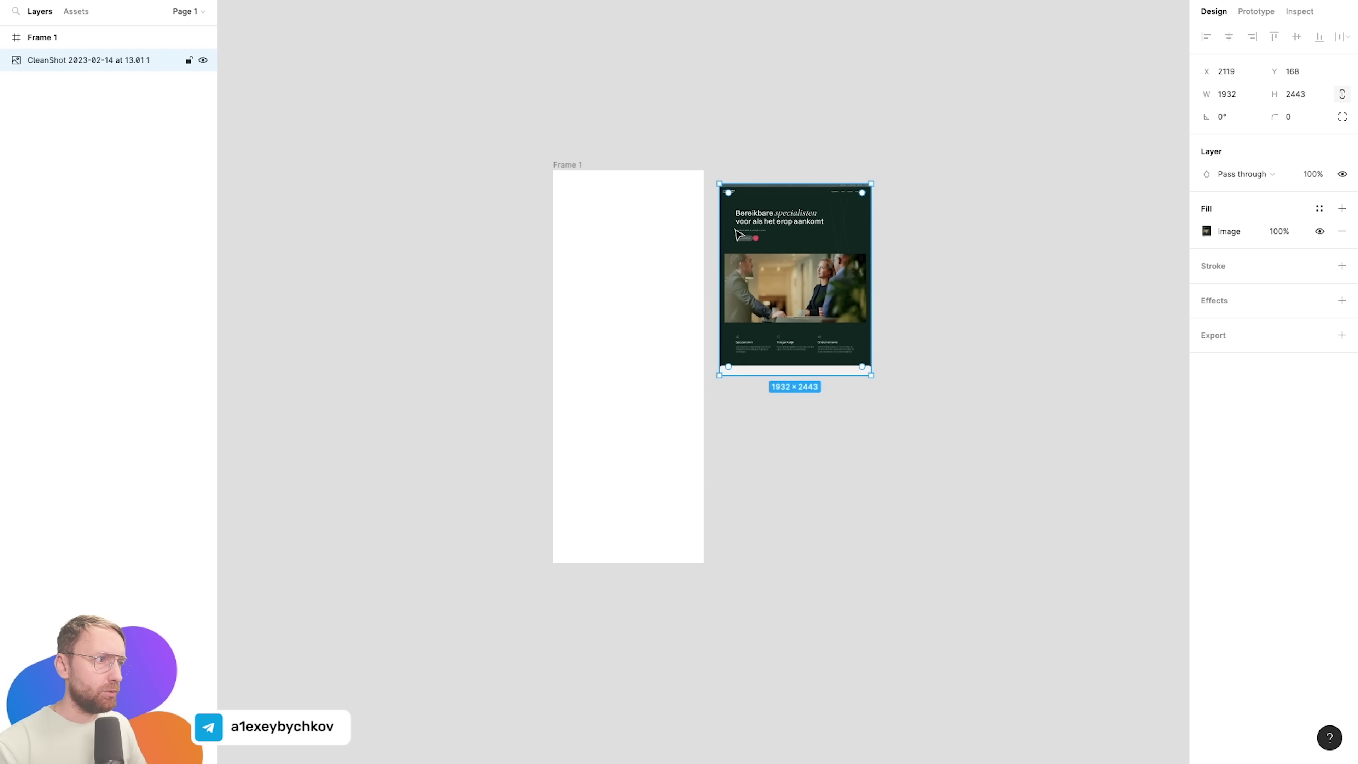
scroll(661, 156, "up", 5)
left_click_drag(933, 313, 617, 341)
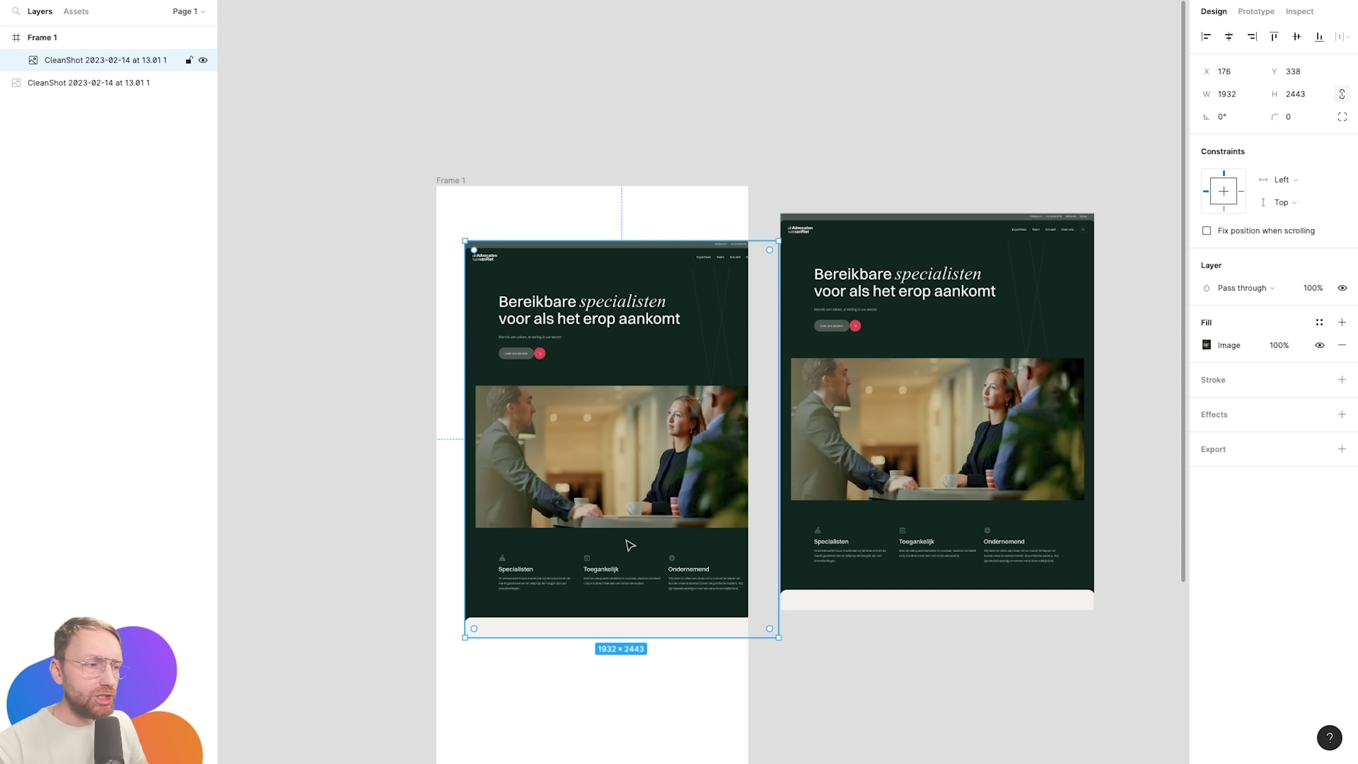
left_click_drag(655, 640, 570, 272)
Position the 1932×189 header strip at Y 229 and draw a 100×100 rectangle above it.
scroll(494, 252, "up", 5)
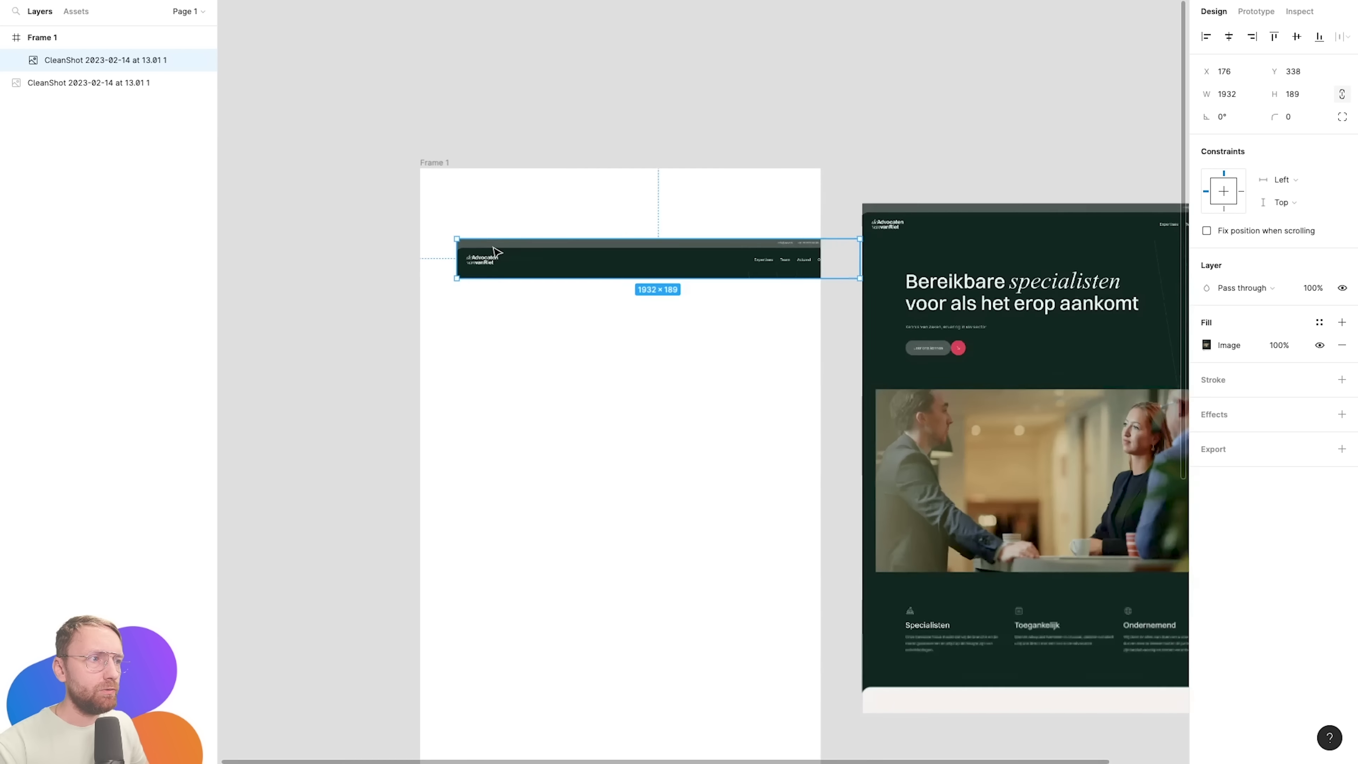
left_click_drag(463, 116, 501, 228)
left_click_drag(510, 401, 452, 245)
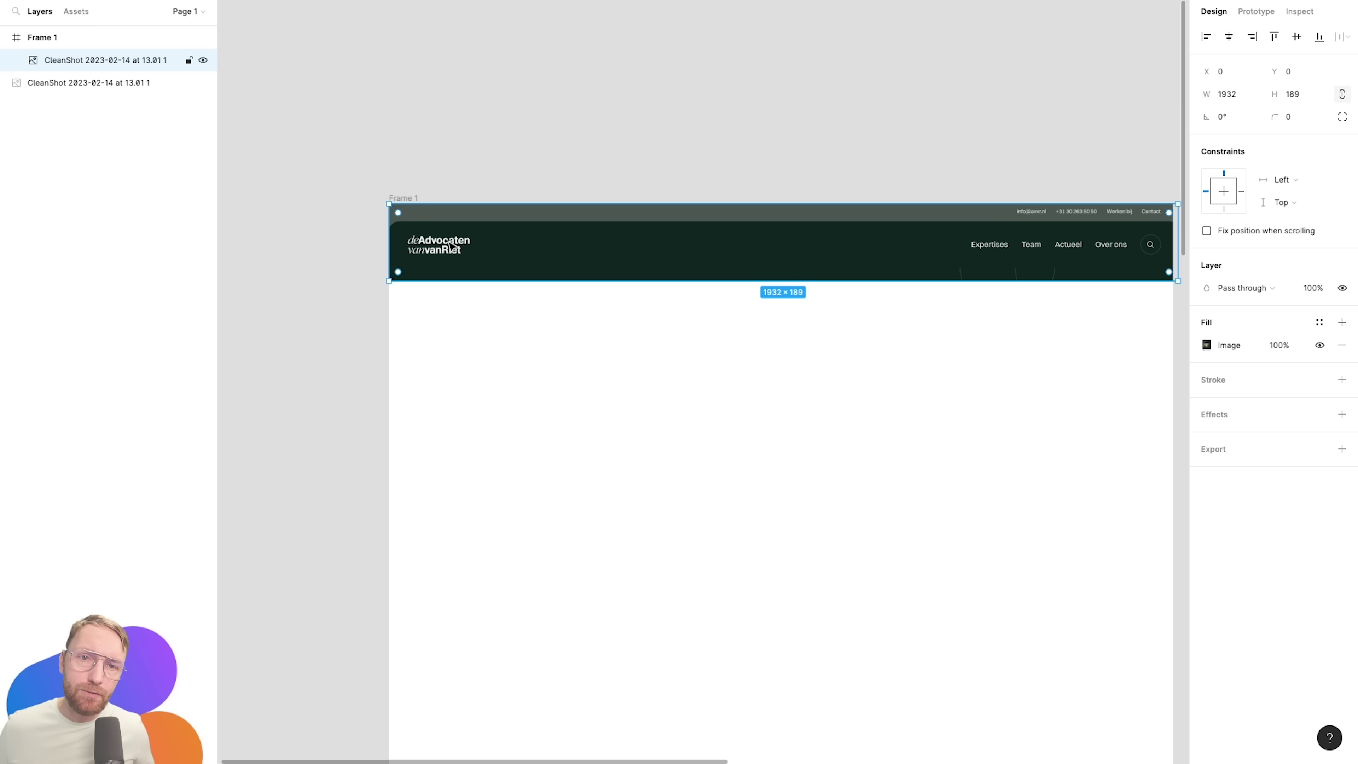
key("1")
key("1")
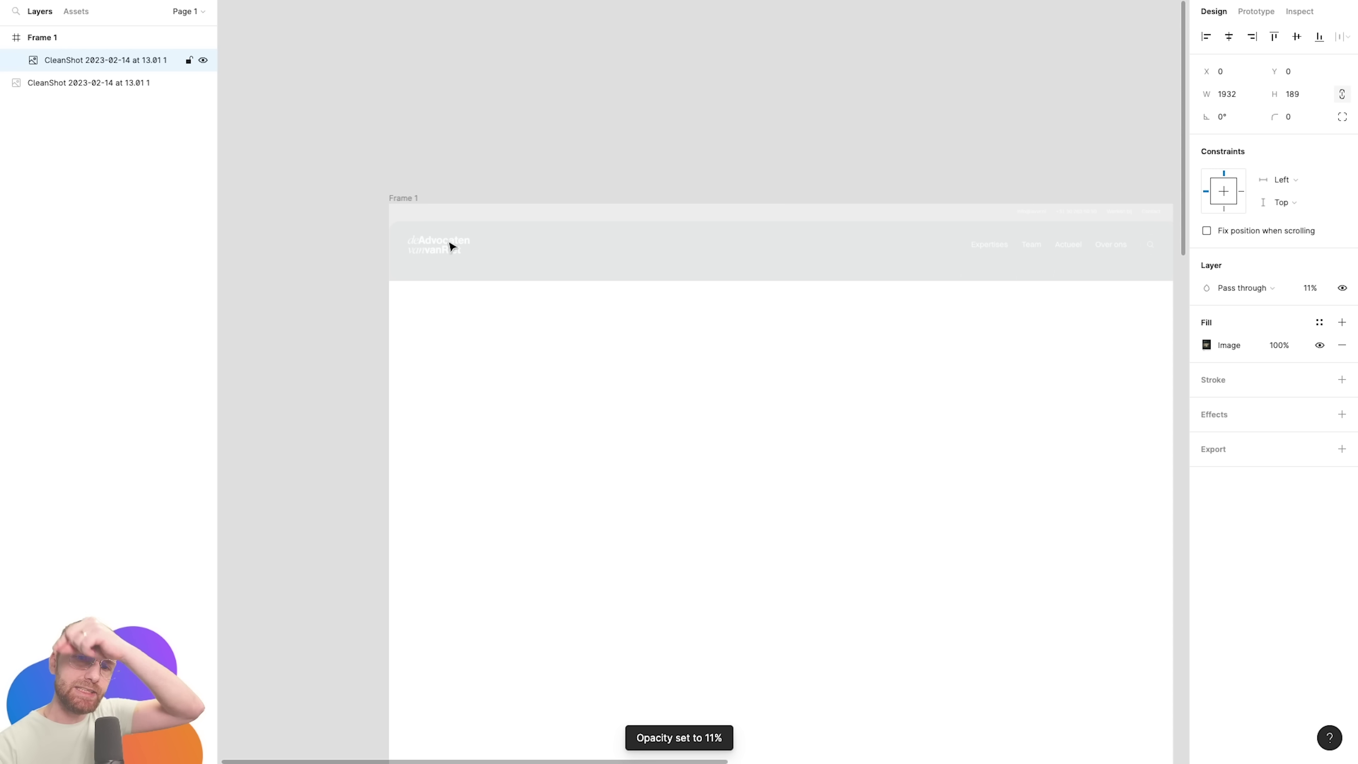
key("super+z")
left_click_drag(573, 252, 580, 347)
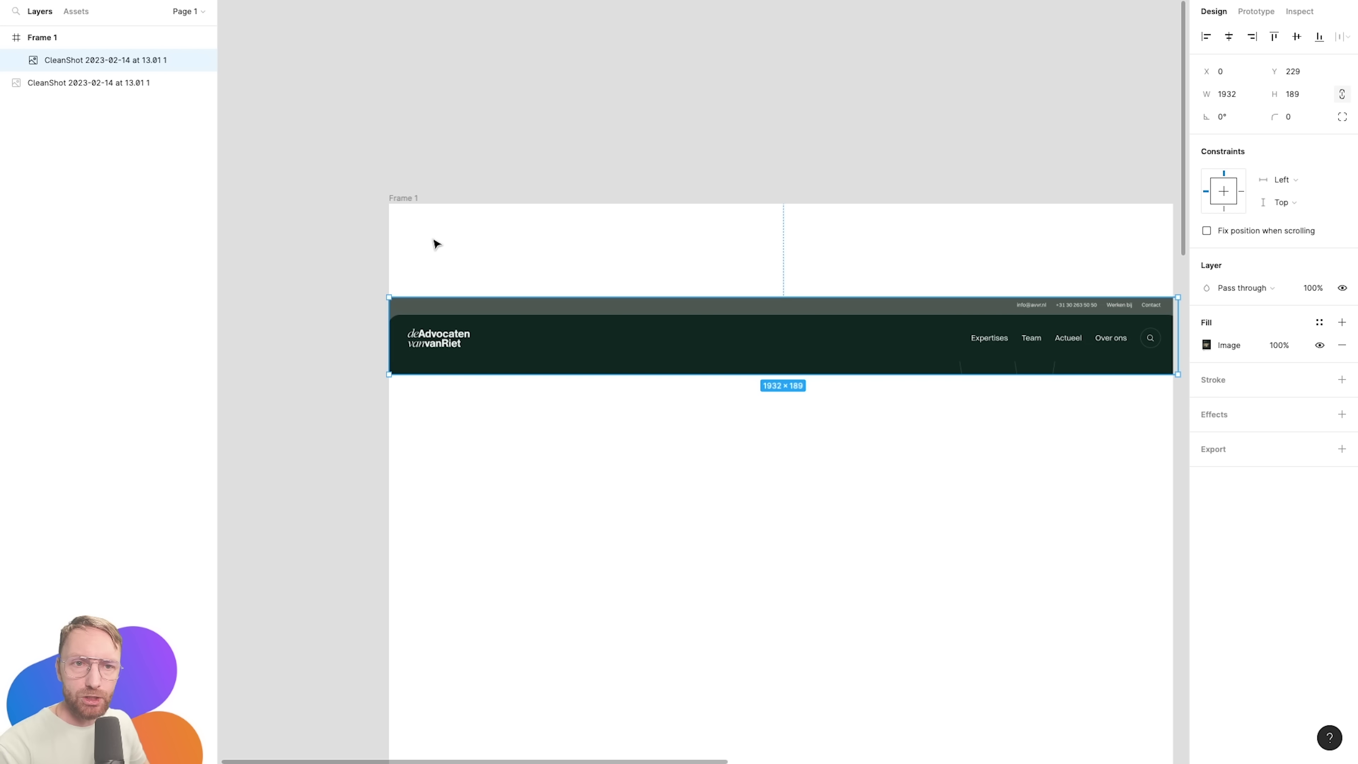
key("r")
left_click(688, 235)
Fill the rectangle dark green and save it as the 'bg dark' color style.
left_click(1208, 345)
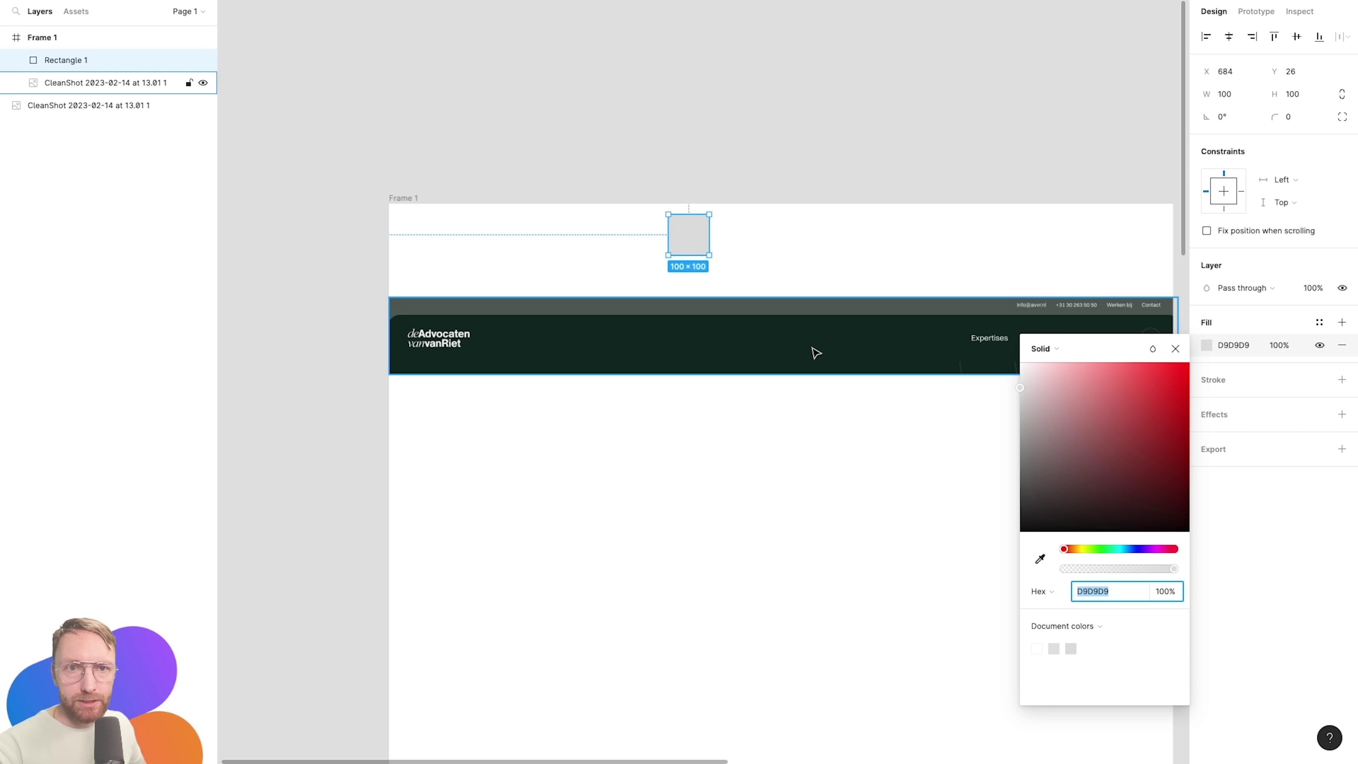
left_click(1114, 550)
left_click(1159, 511)
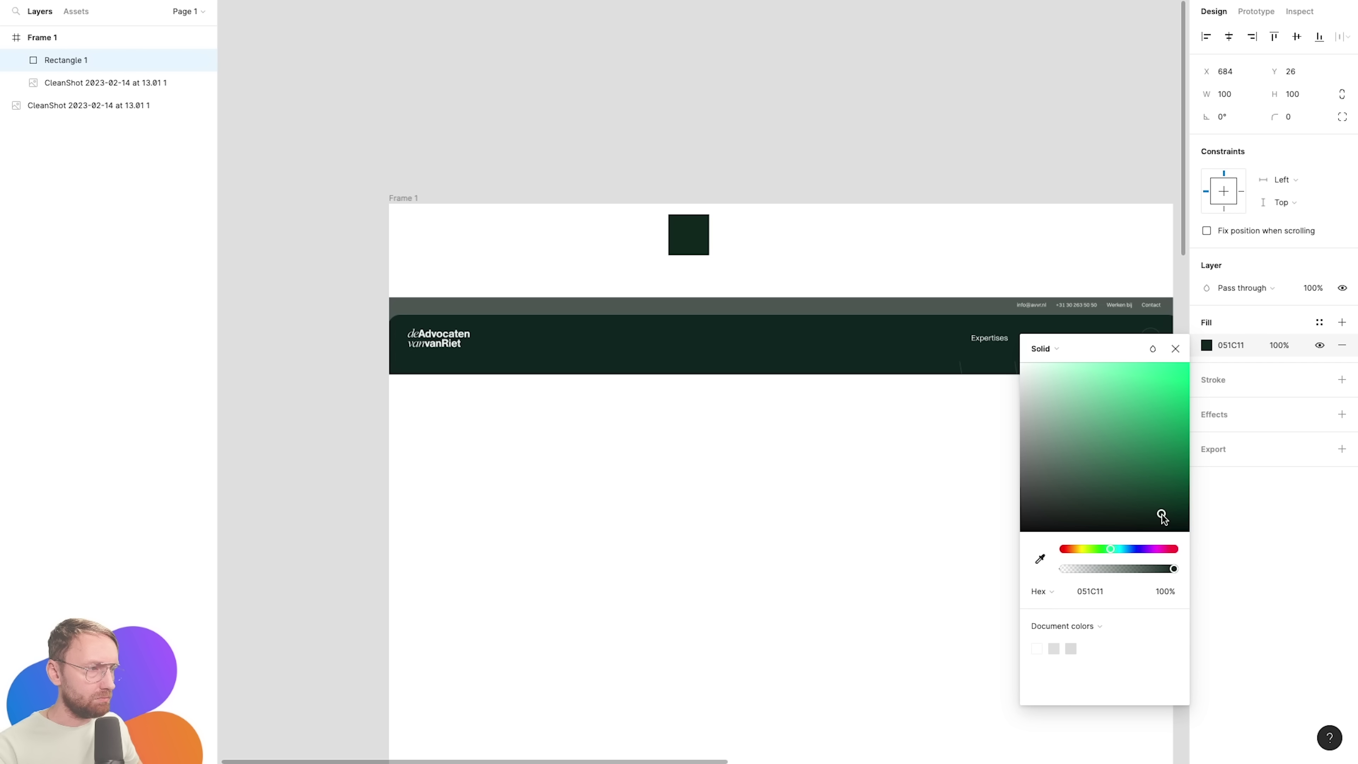
left_click(1319, 322)
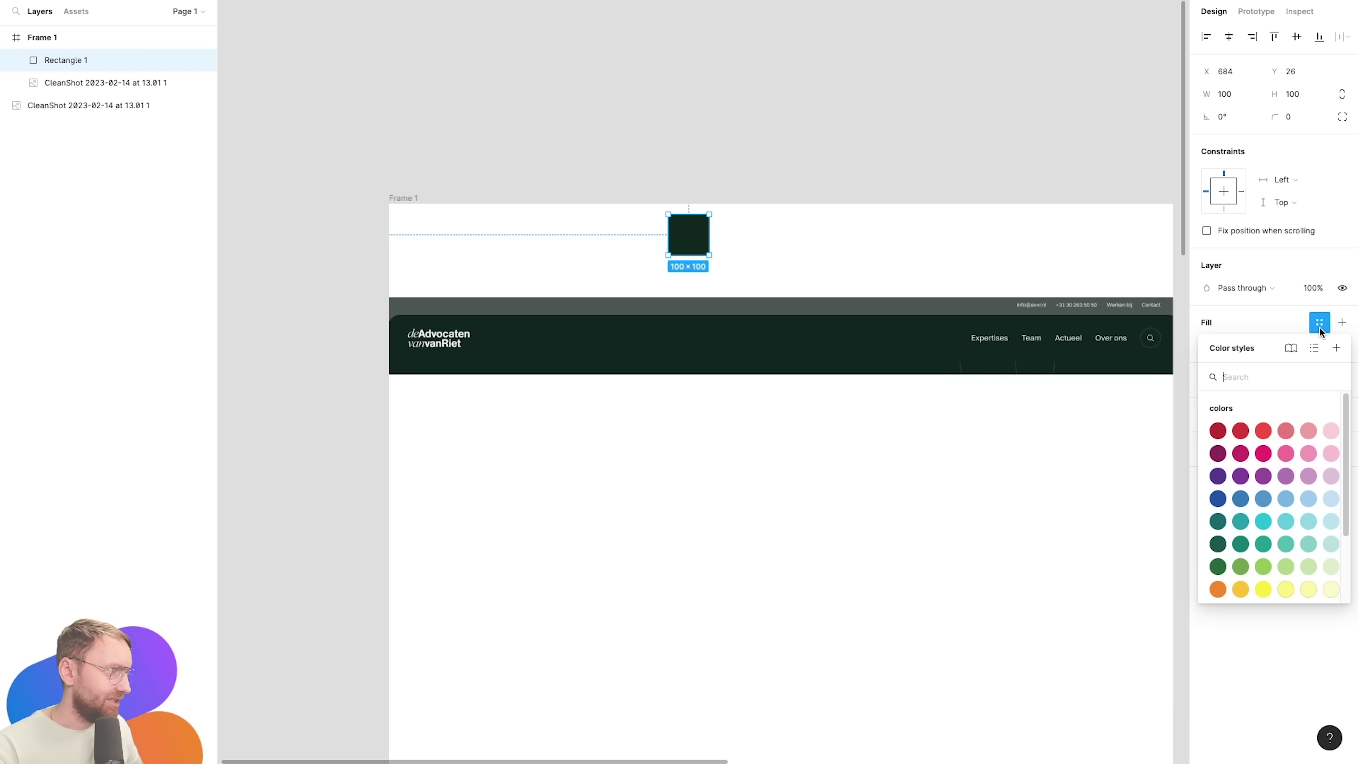
left_click(1337, 348)
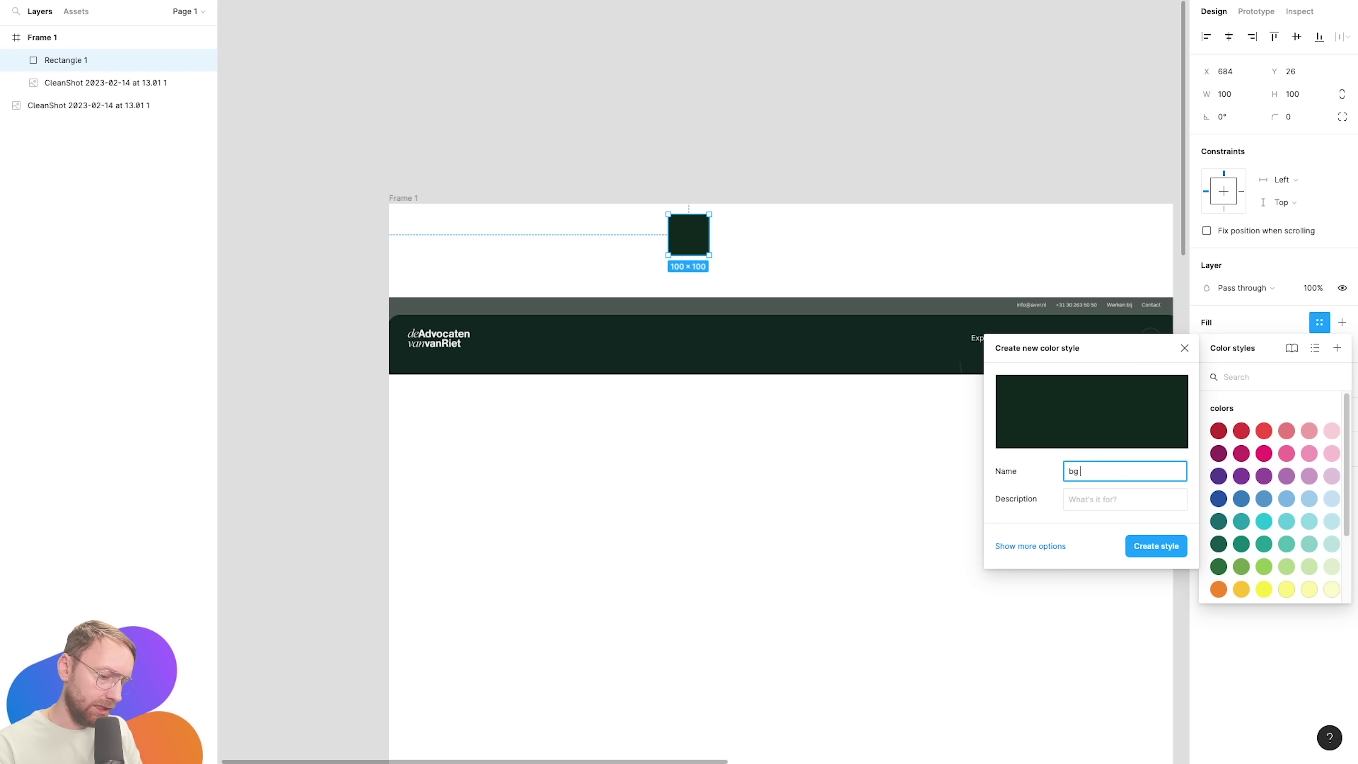
key("Return")
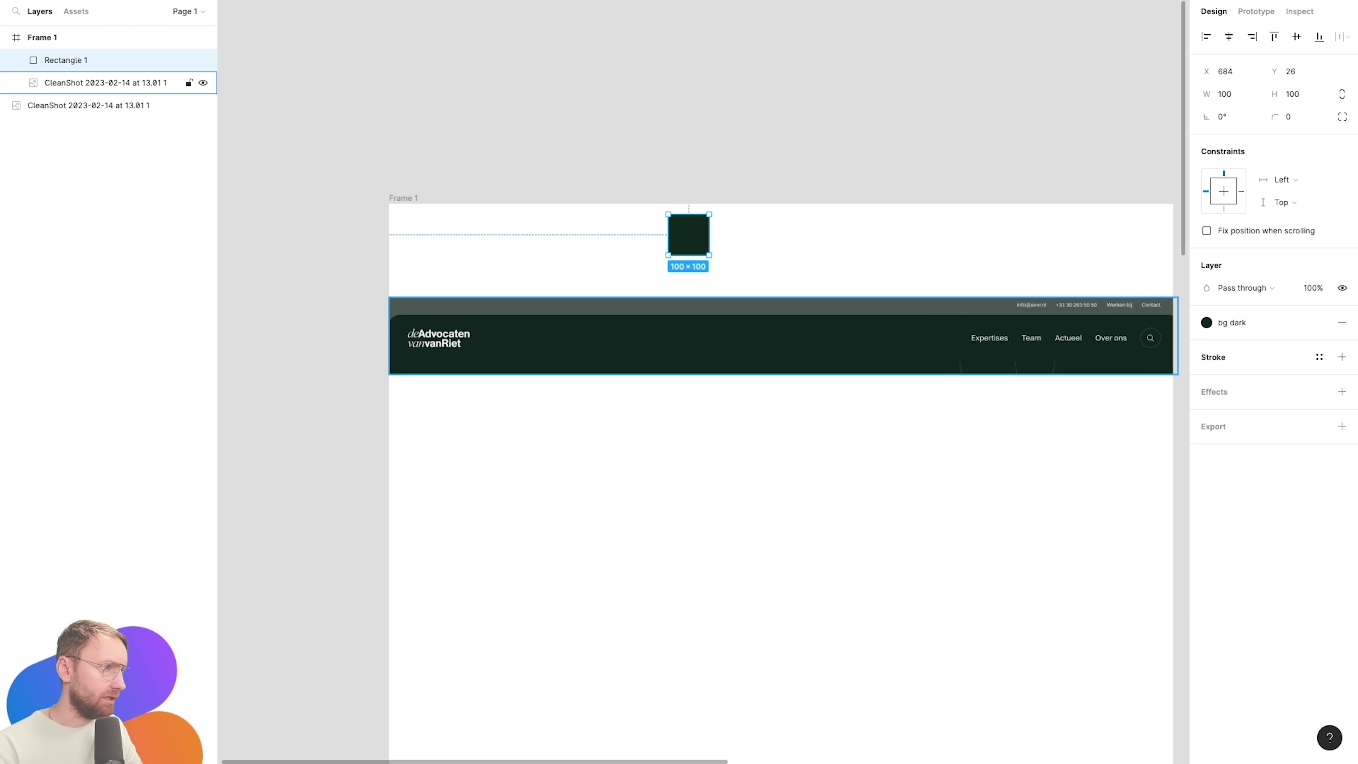
Change the fill to grey-green 47534D and save it as the 'bg light' color style.
left_click(1319, 323)
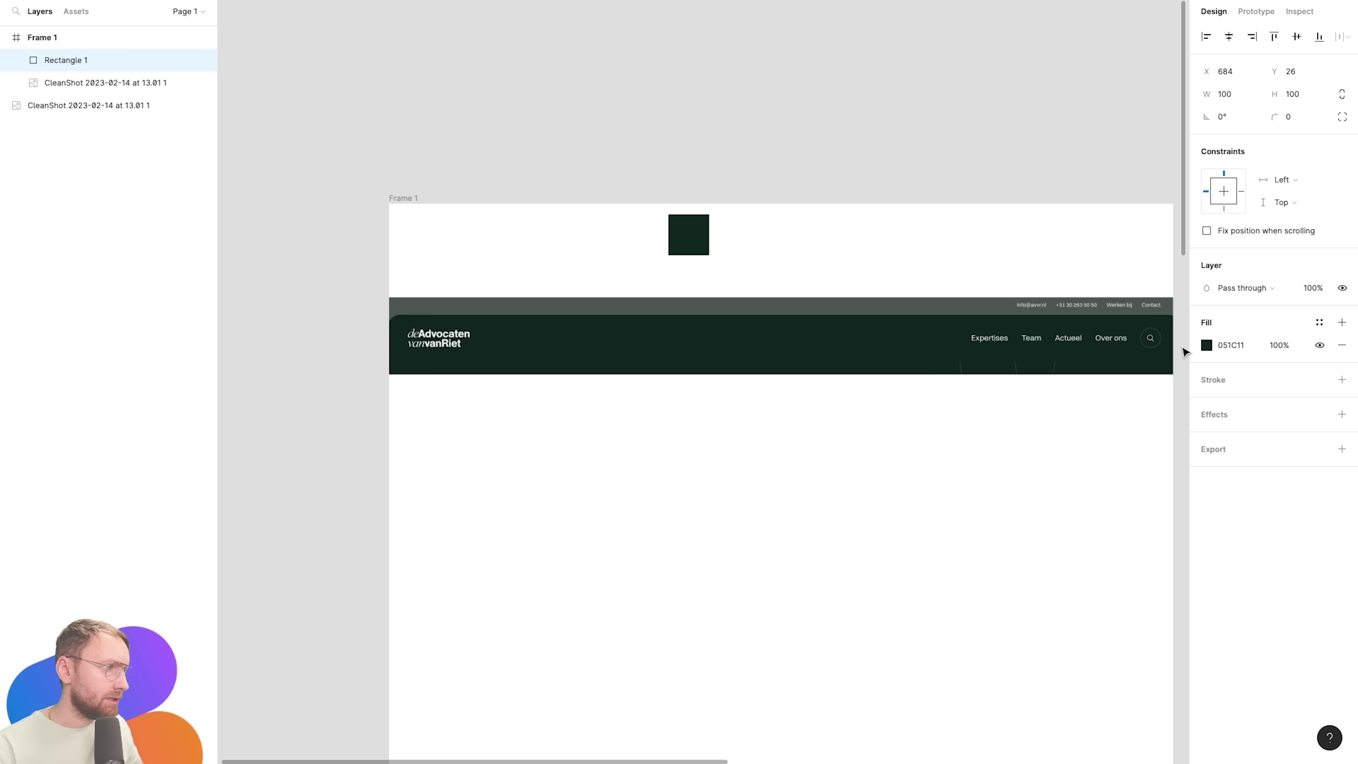
left_click(1207, 345)
left_click(1044, 482)
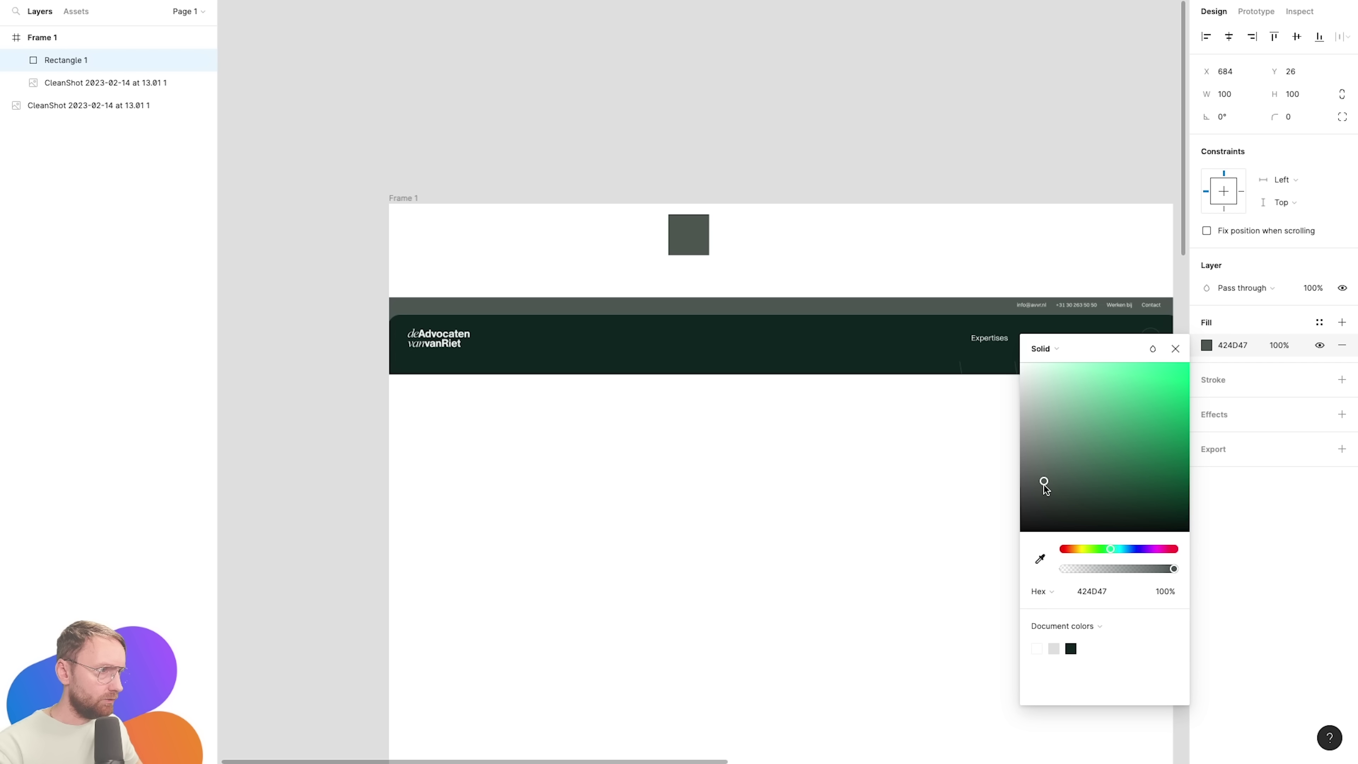
left_click_drag(1046, 484, 1045, 477)
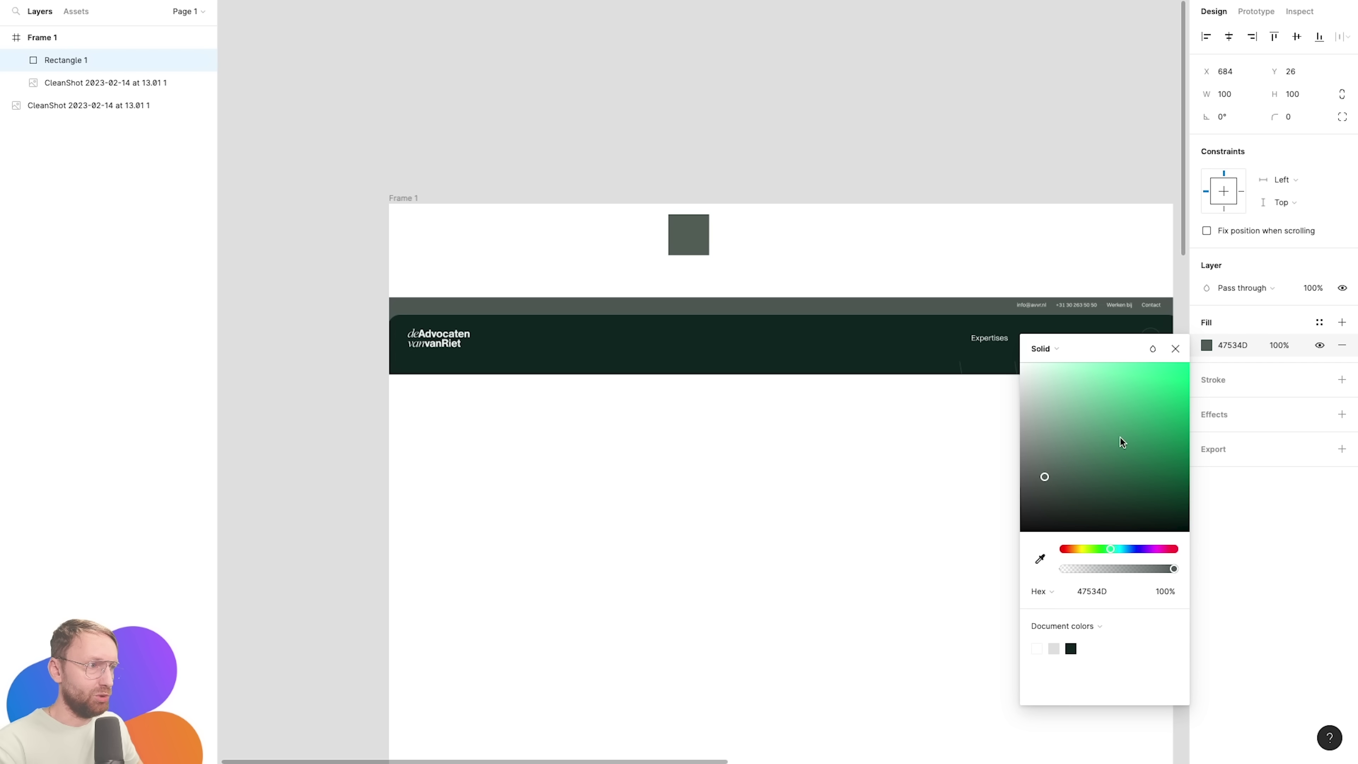
left_click(1320, 322)
left_click(1336, 348)
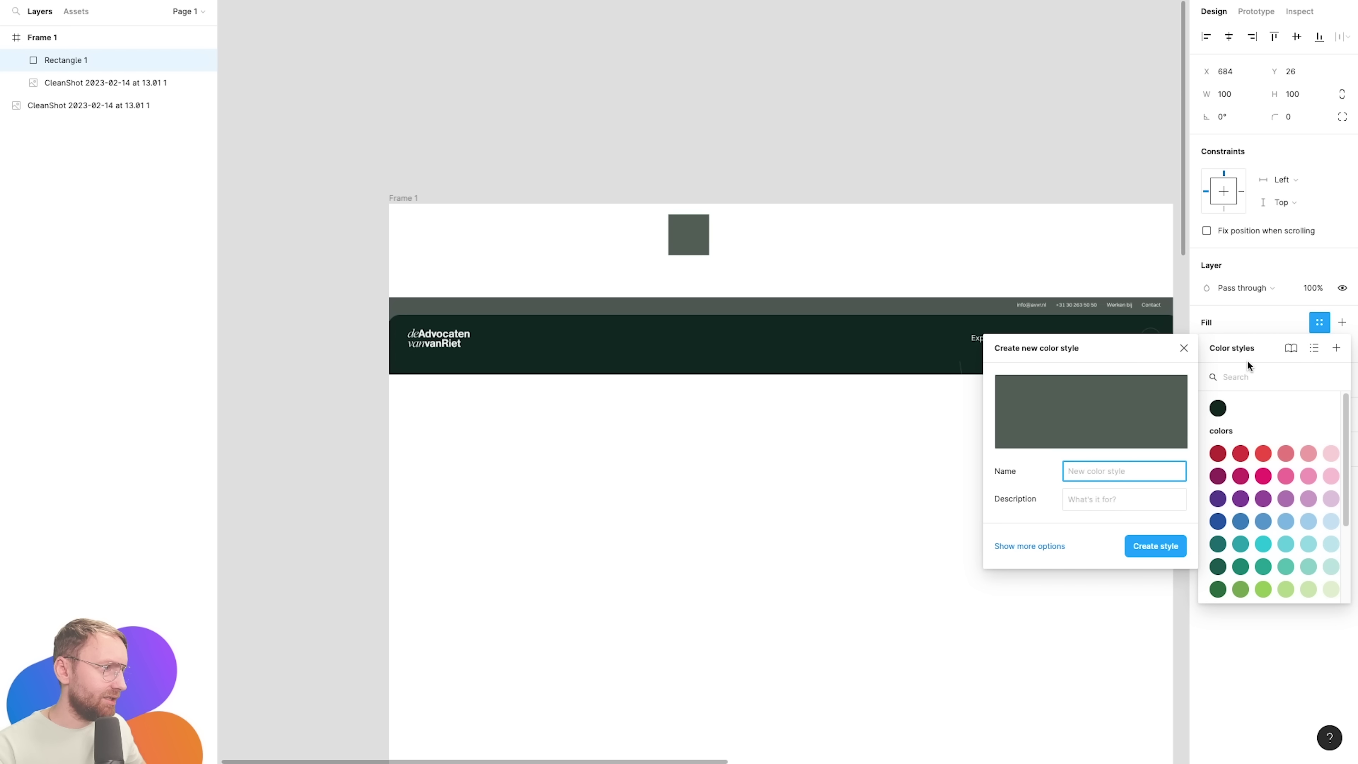
type("bg light")
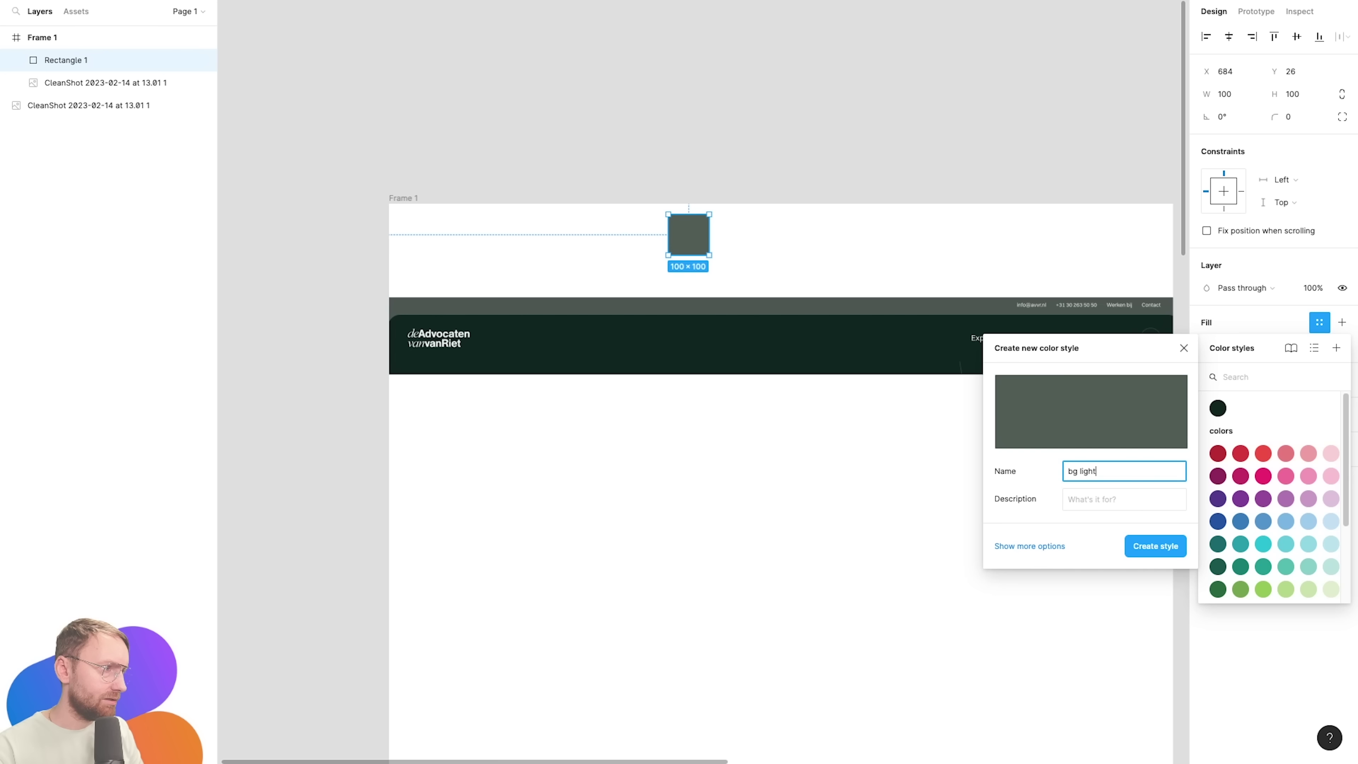
key("Return")
Save a FFFFFF fill as the 'white' color style and delete the sample rectangle.
left_click(1320, 345)
left_click(1207, 346)
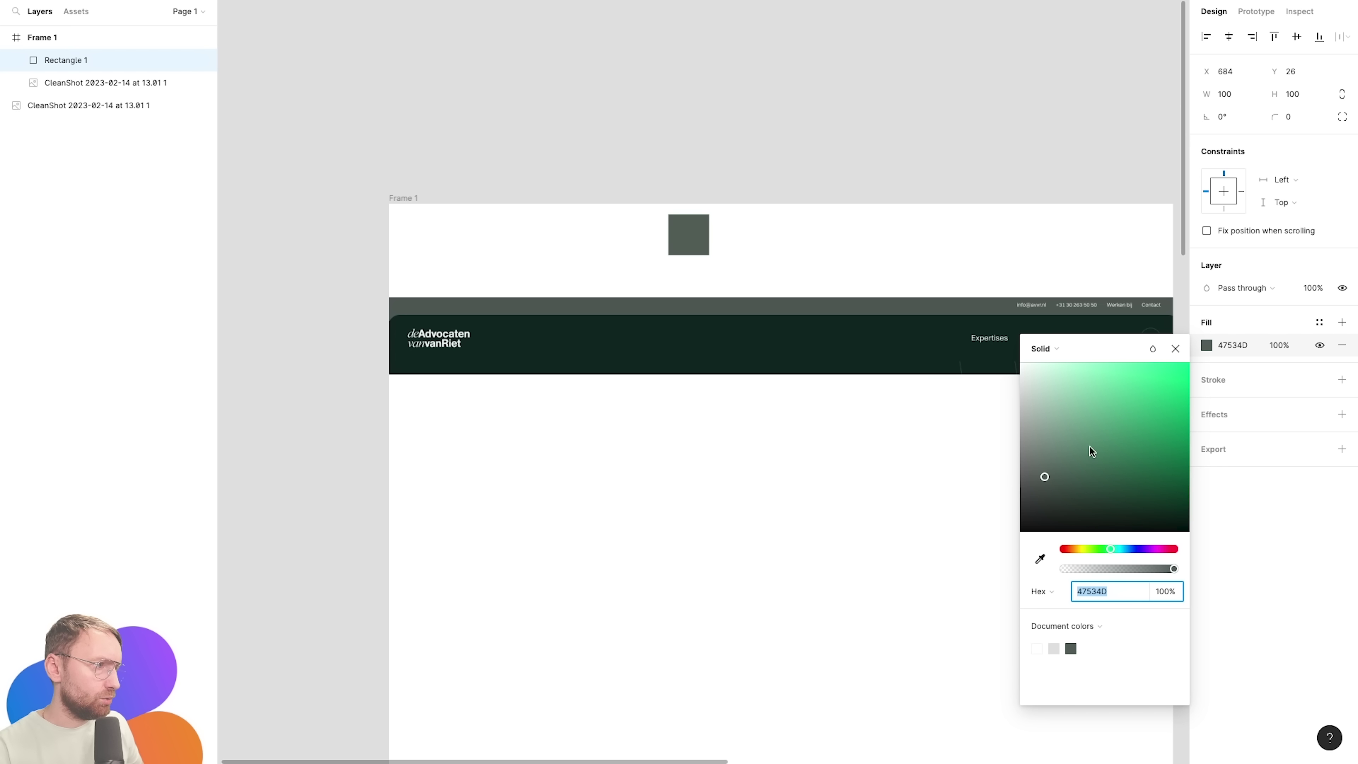
type("FFFFFF")
key("Return")
left_click(1320, 322)
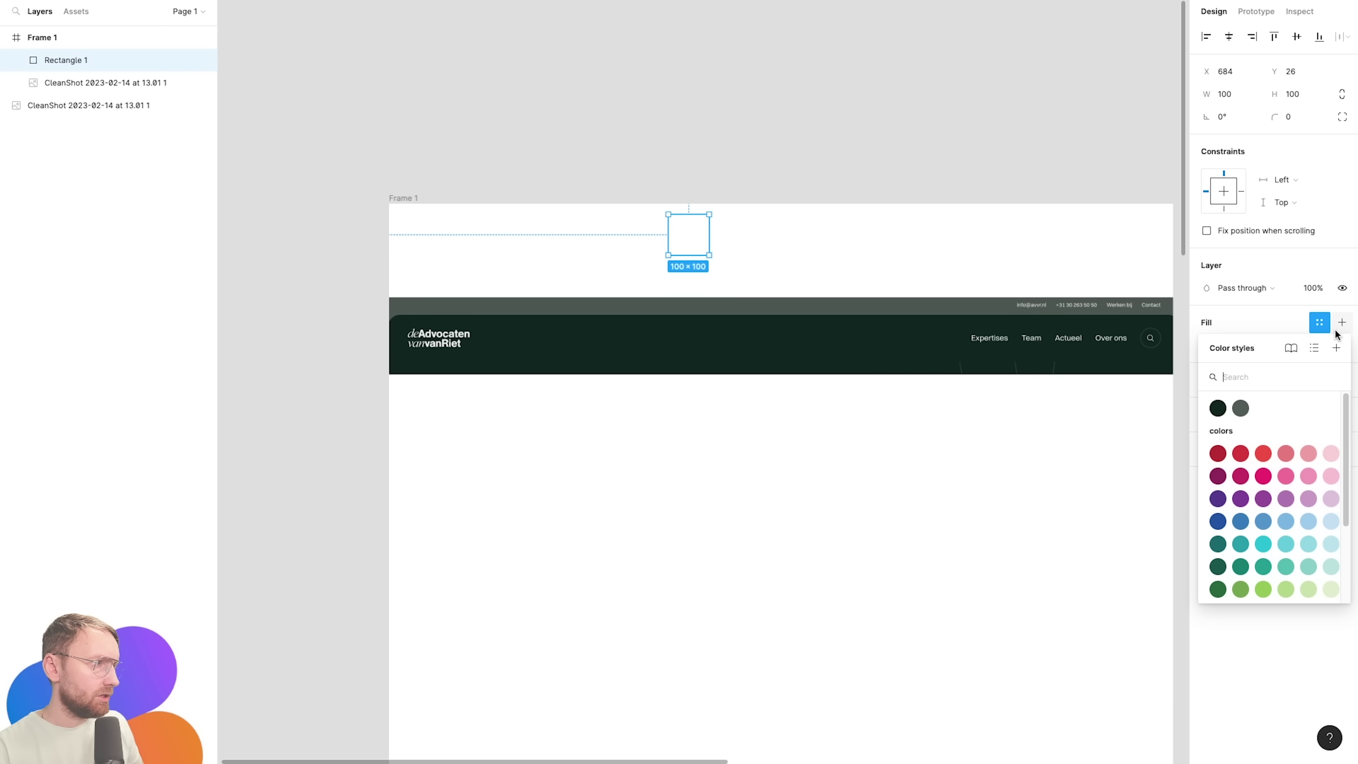
left_click(1337, 348)
type("white")
key("Return")
key("Delete")
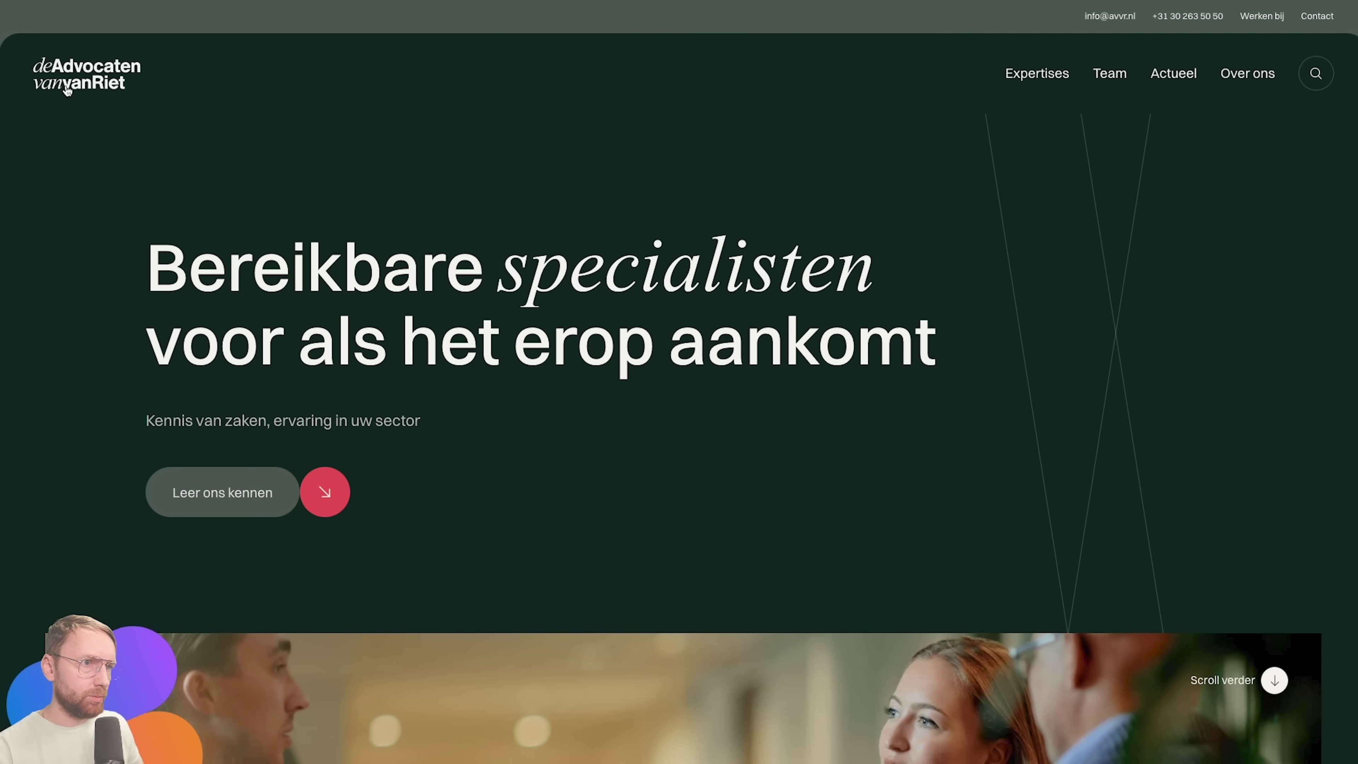
right_click(88, 76)
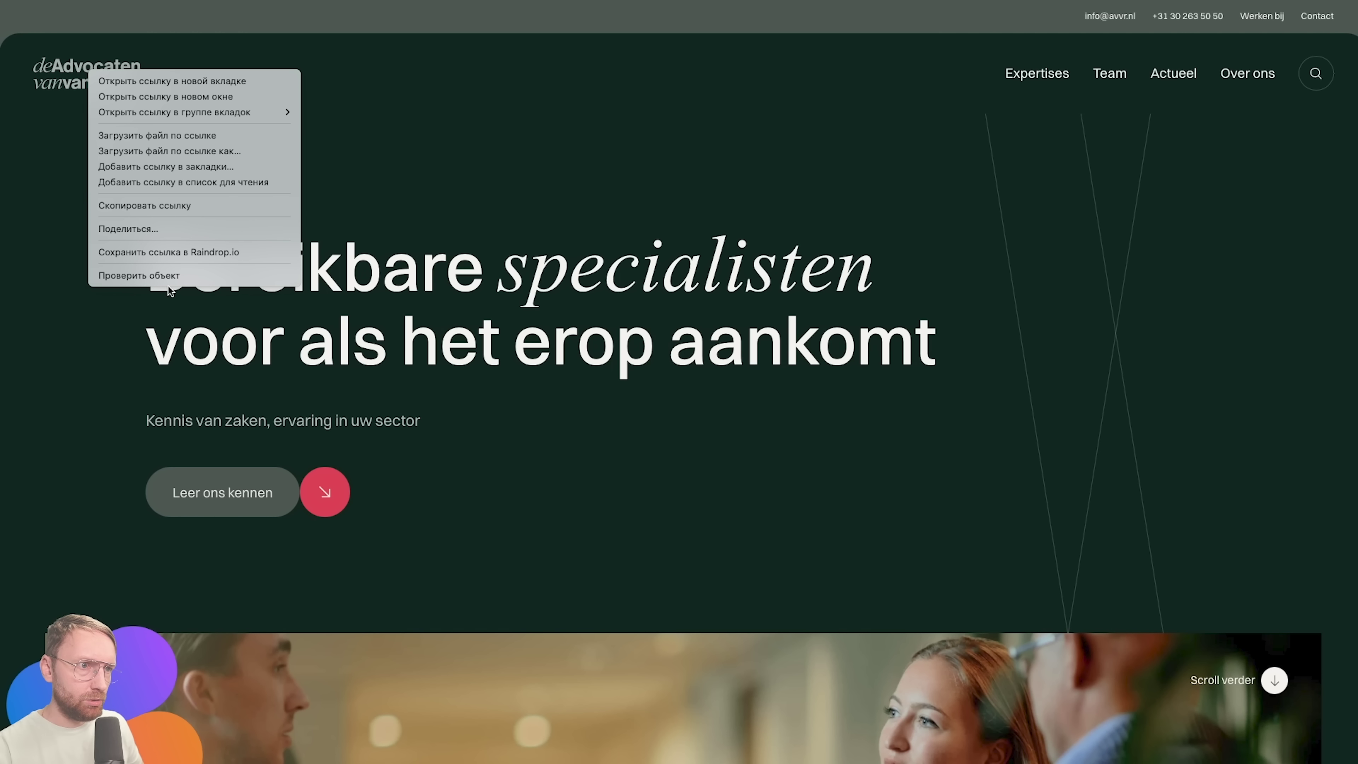
Copy the logo's SVG from Safari's inspector and paste it above Frame 1.
left_click(169, 277)
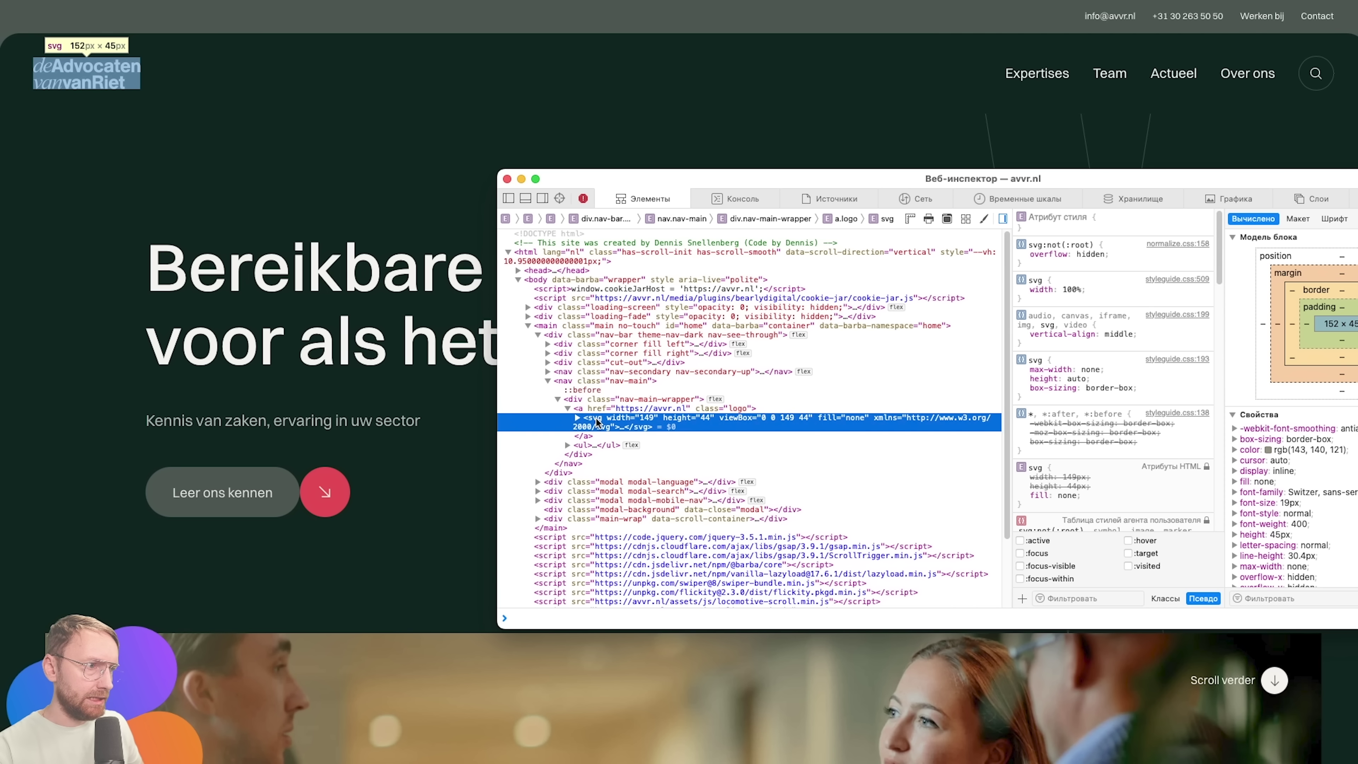
key("super+c")
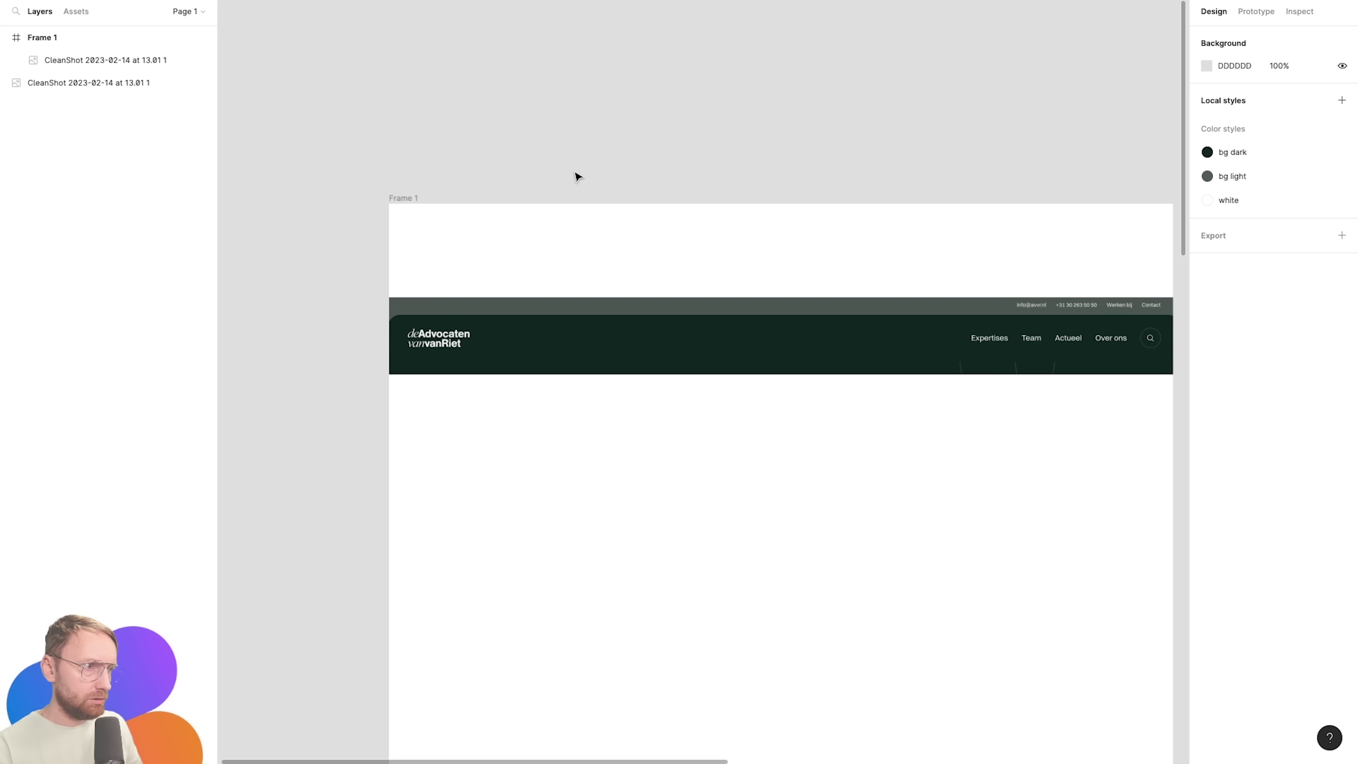
key("super+v")
left_click_drag(725, 389, 632, 130)
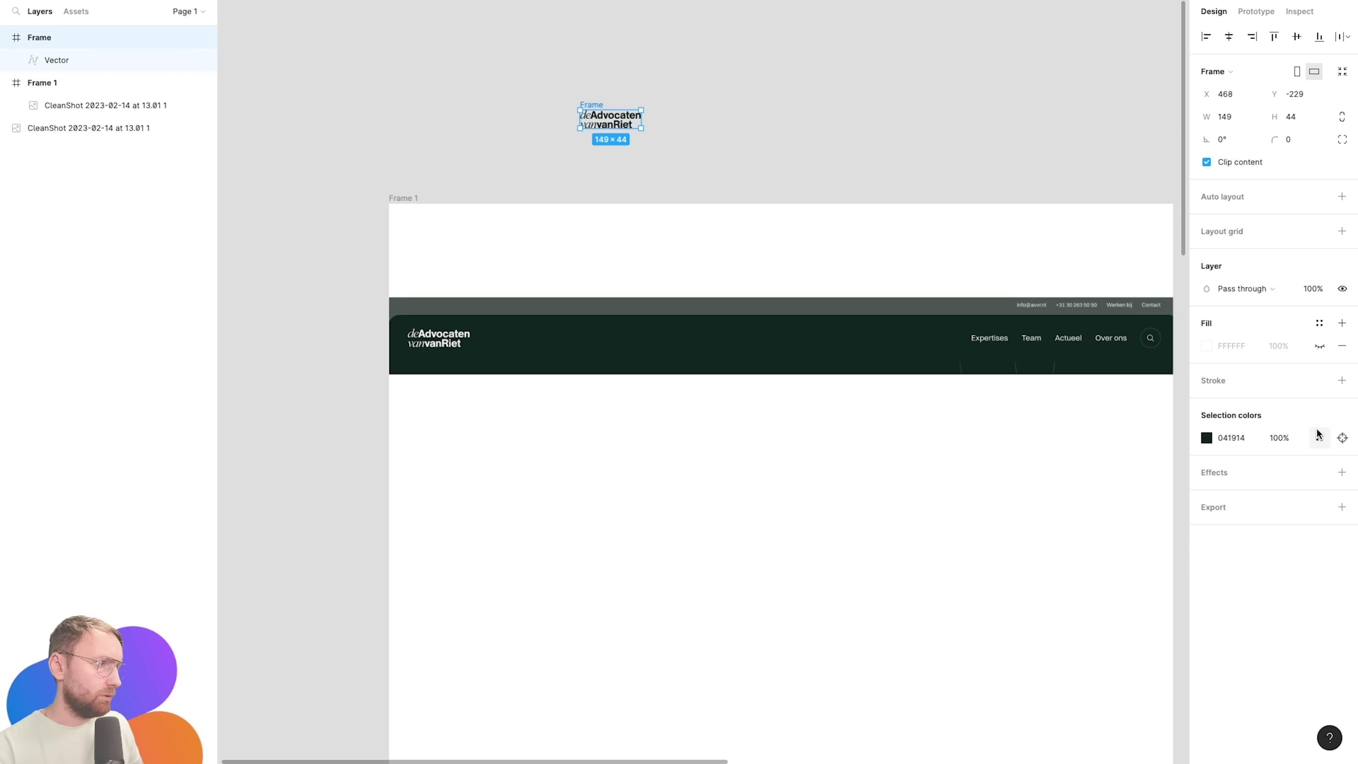
Apply the 'white' style to the logo and make it a component named 'logo'.
left_click(1320, 439)
left_click(1103, 504)
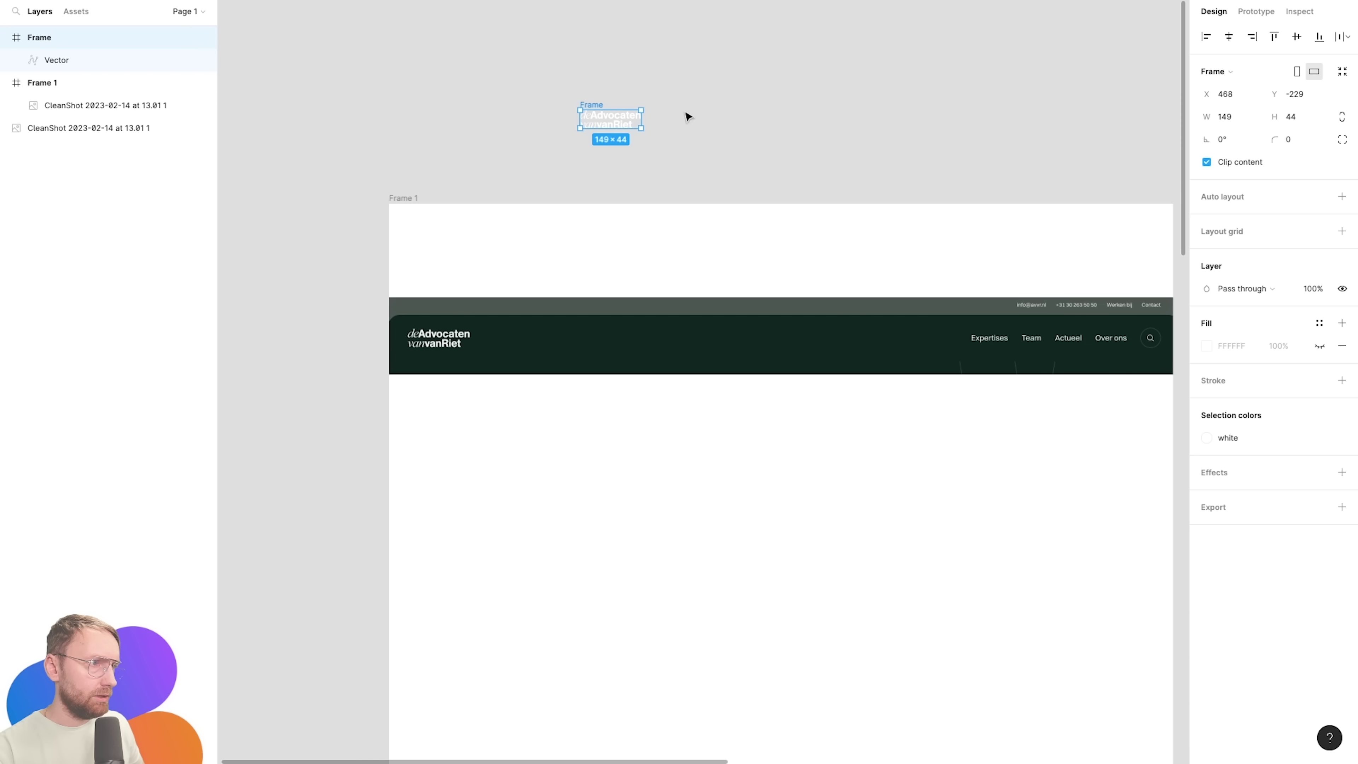
key("super+alt+k")
key("super+r")
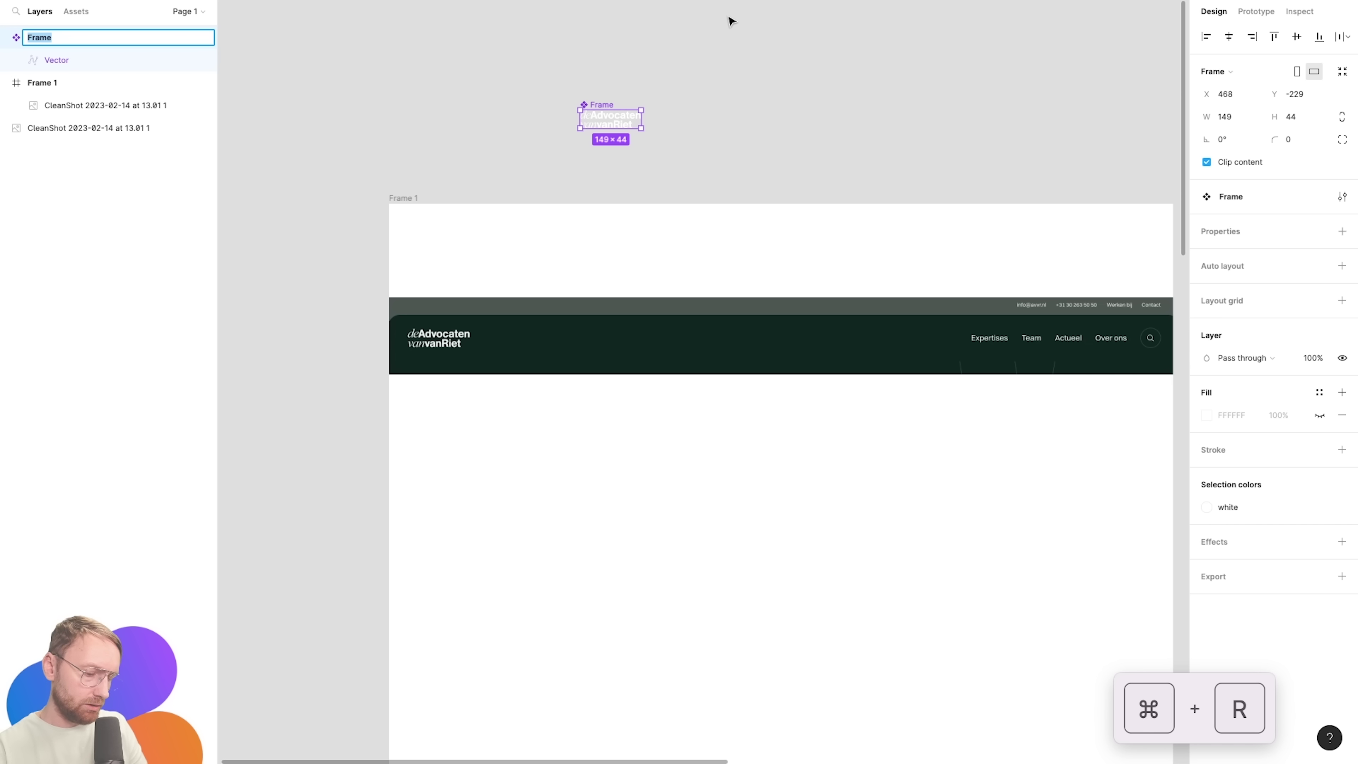
type("logo")
key("Return")
scroll(770, 346, "up", 5)
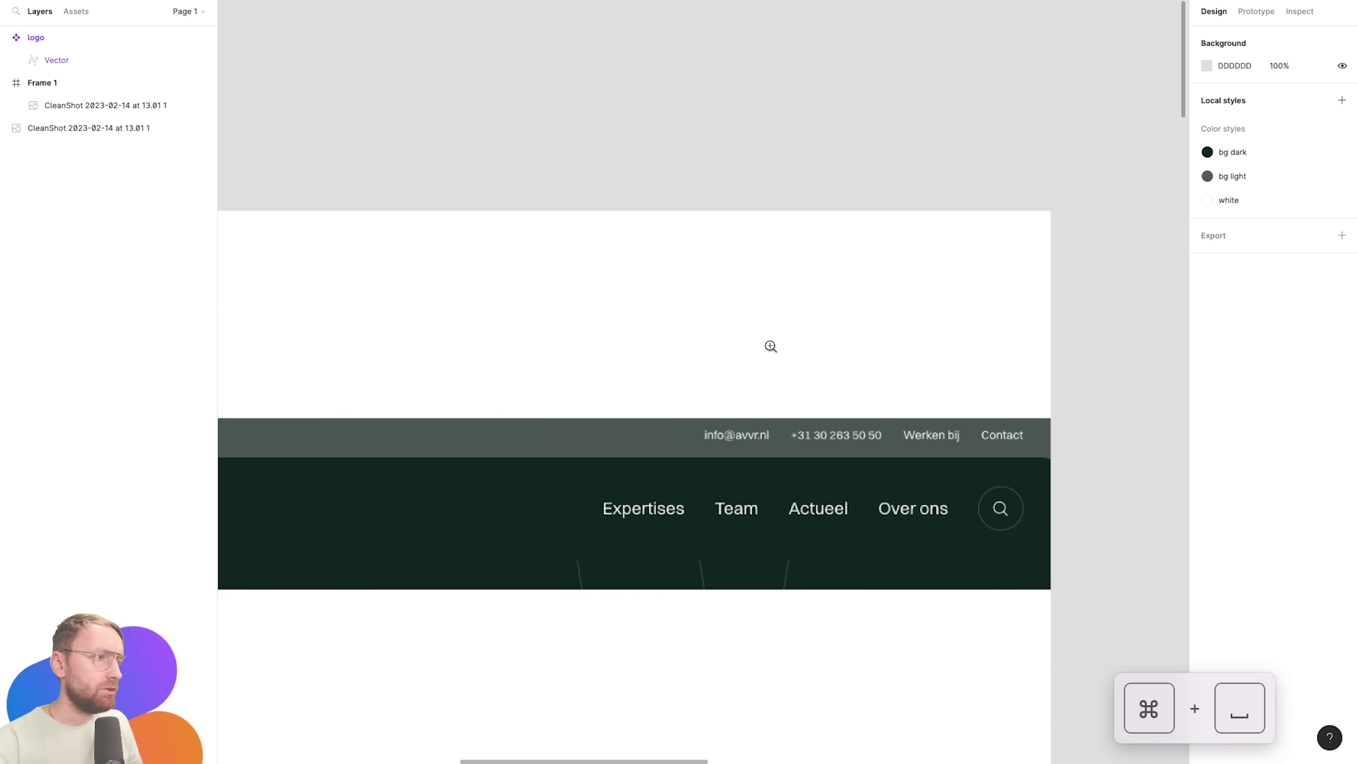
key("t")
left_click(488, 277)
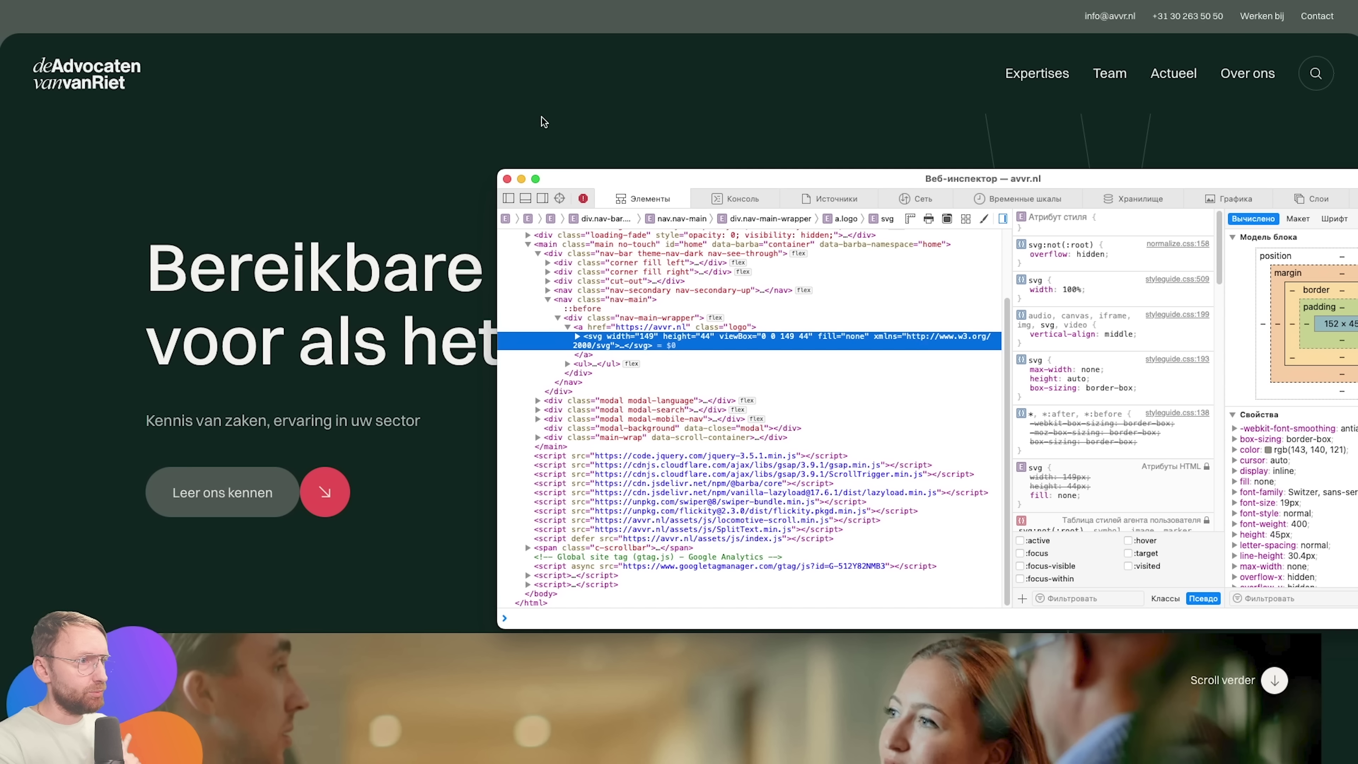
Close Safari's web inspector and copy the grey top-bar contact links.
left_click(508, 179)
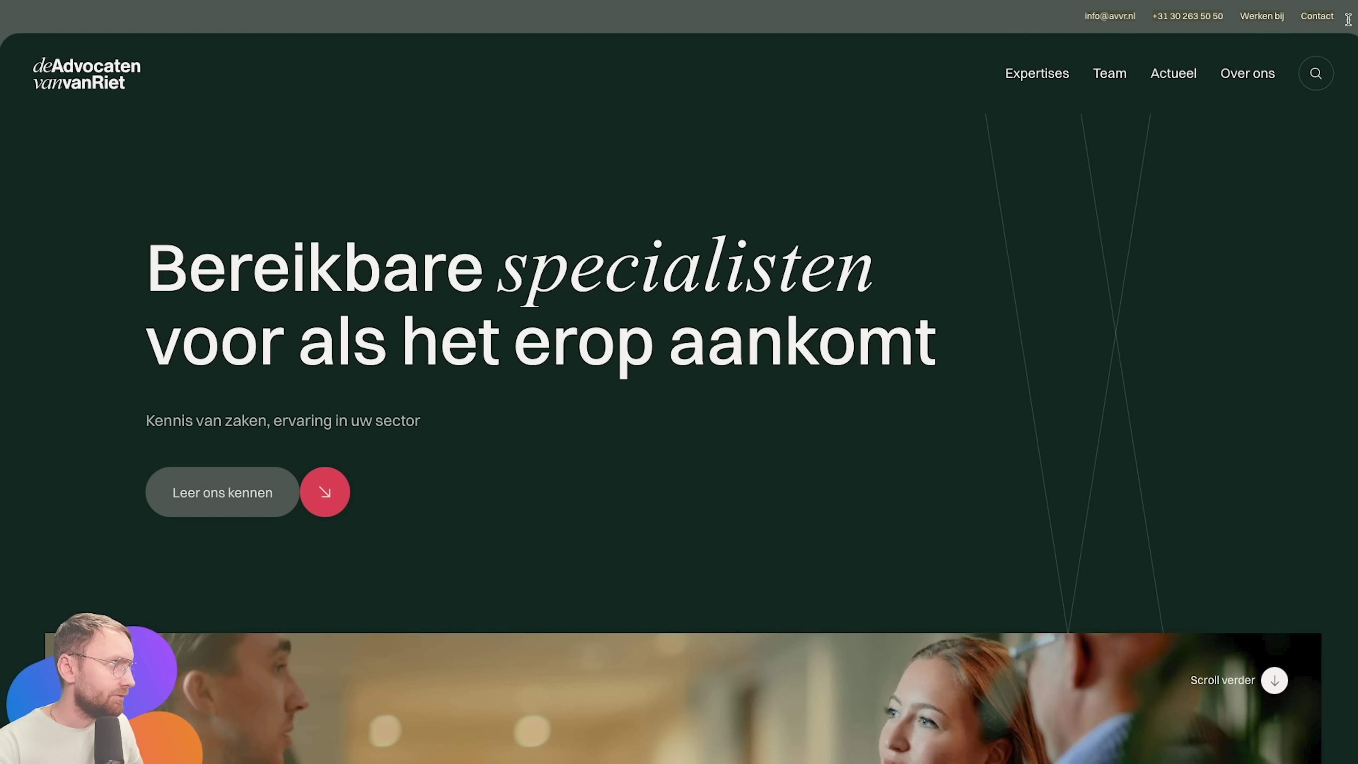
key("super+c")
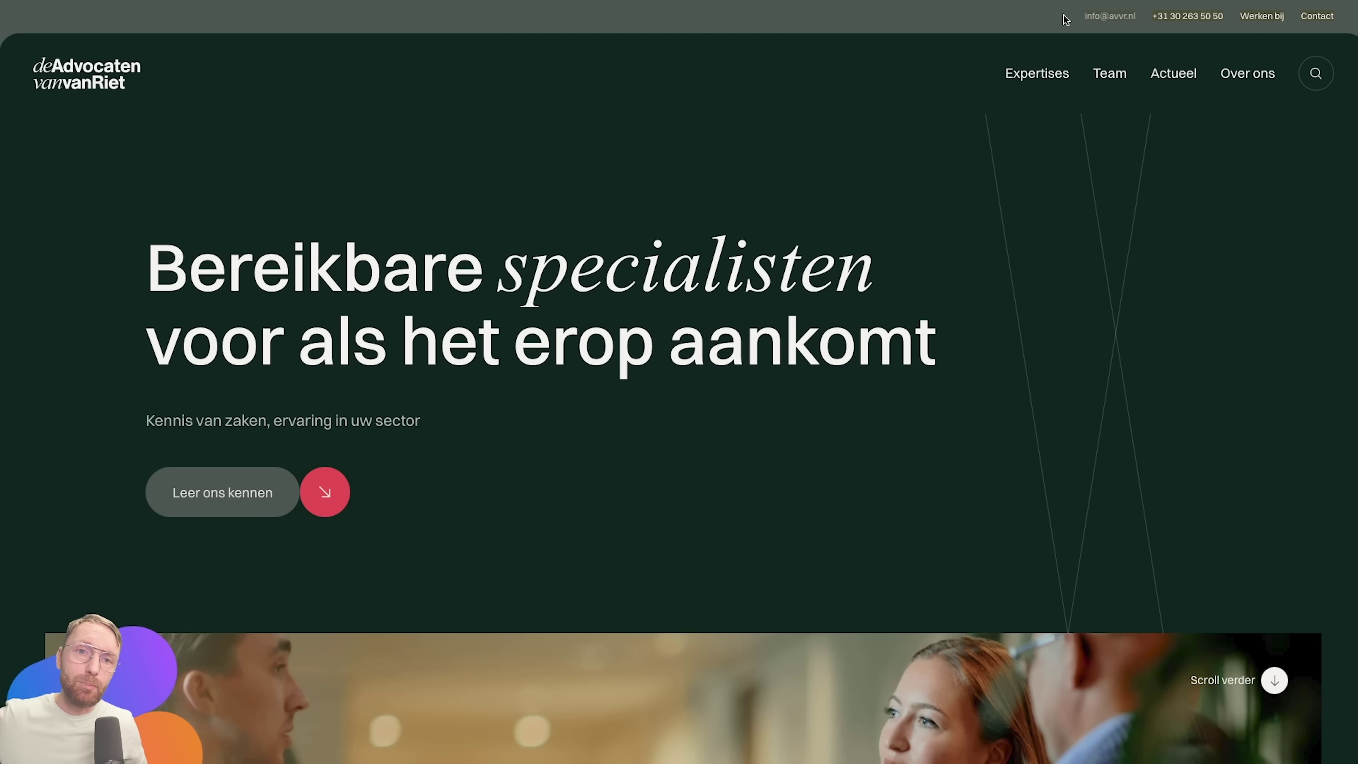
key("super+Tab")
Paste the copied contact links into Frame 1 as three text layers using different paste methods.
key("Escape")
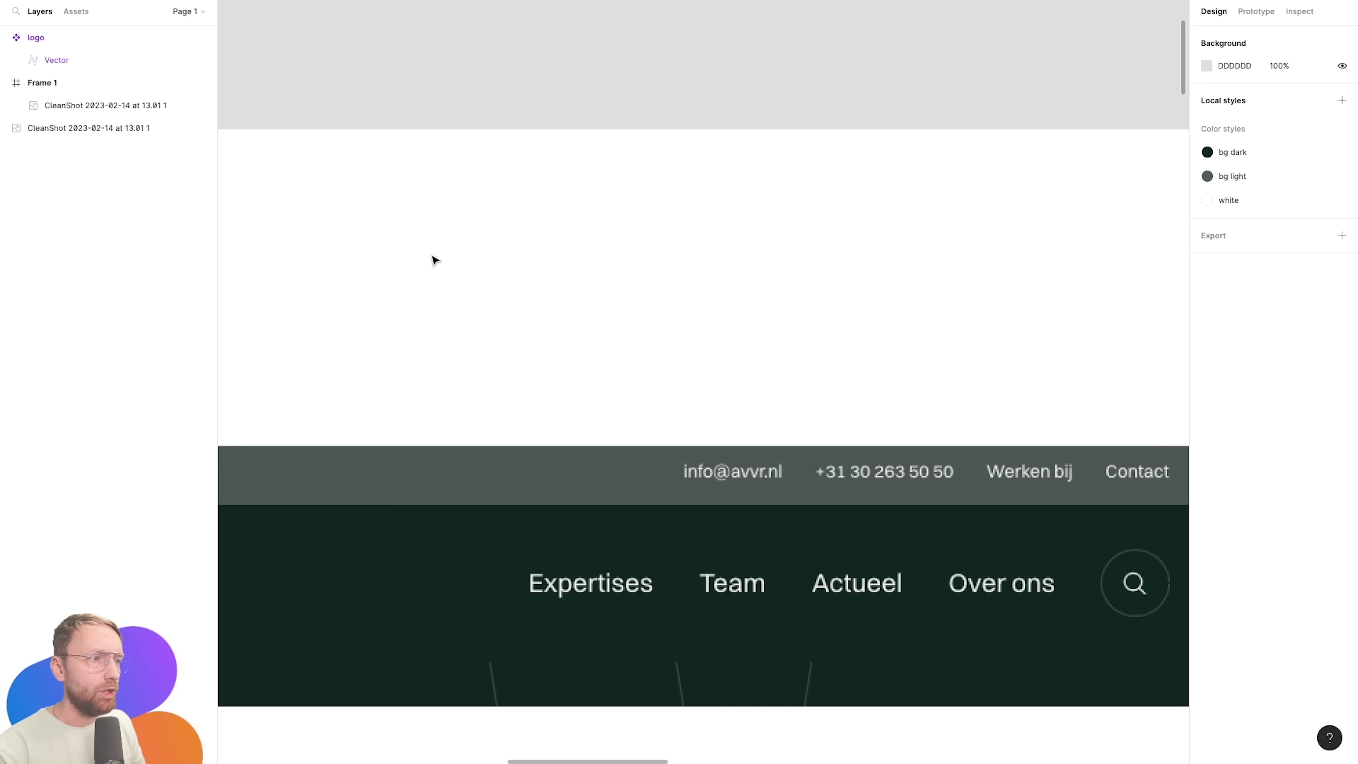
key("t")
left_click(416, 233)
key("super+v")
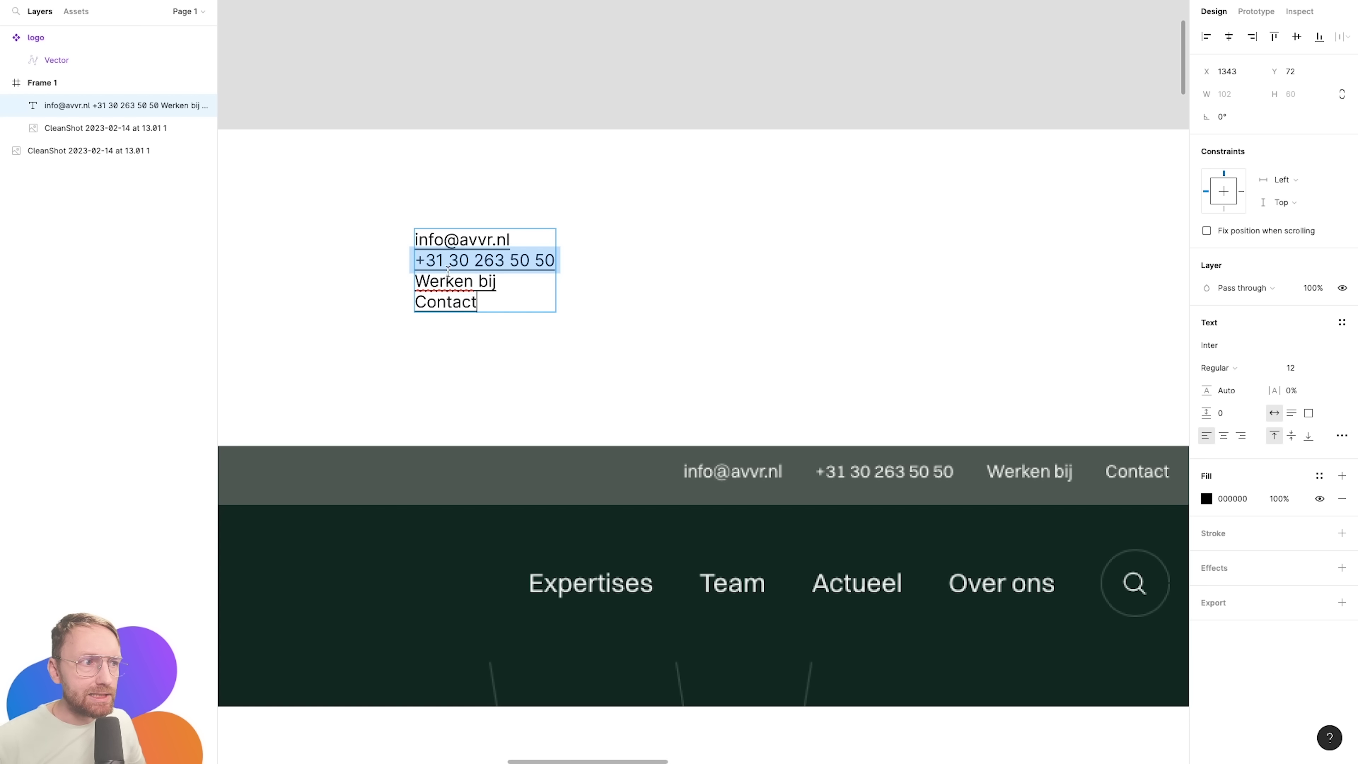
mouse_move(461, 239)
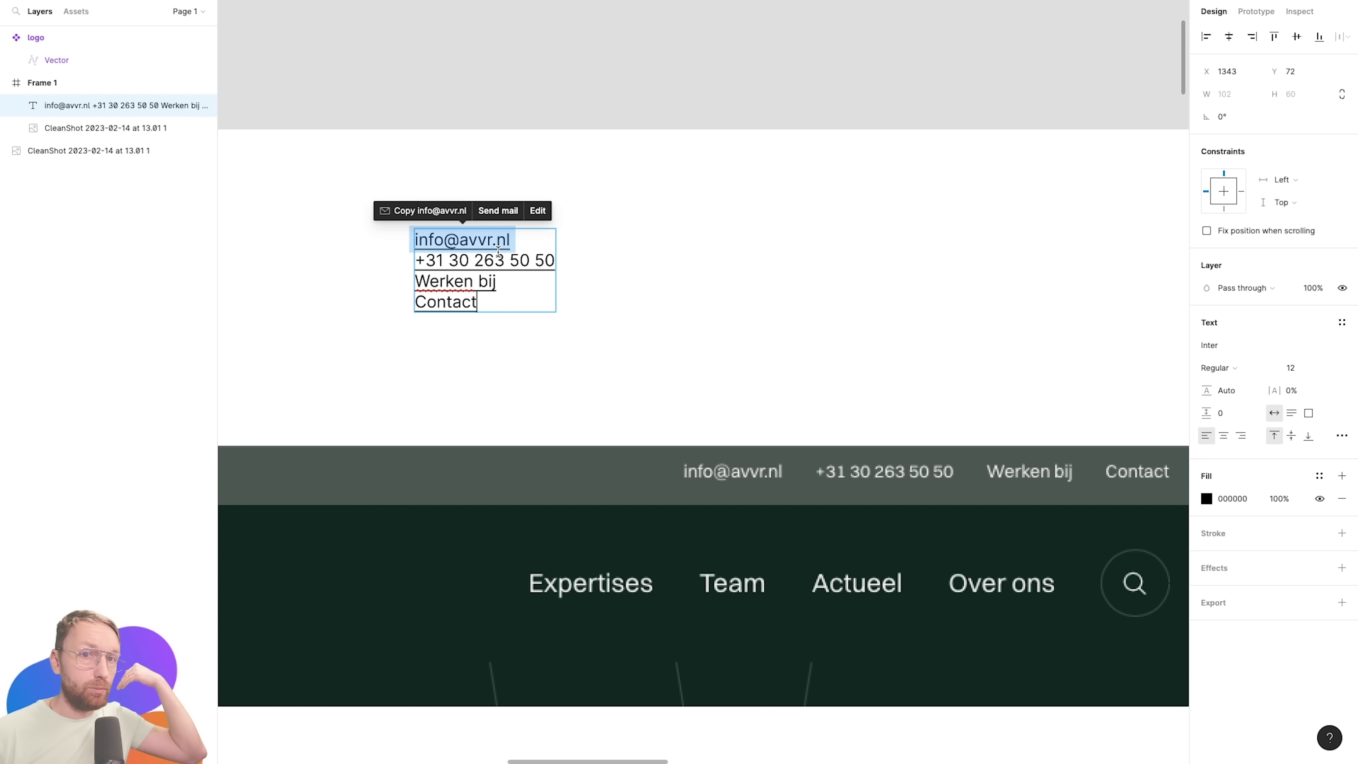
left_click(679, 251)
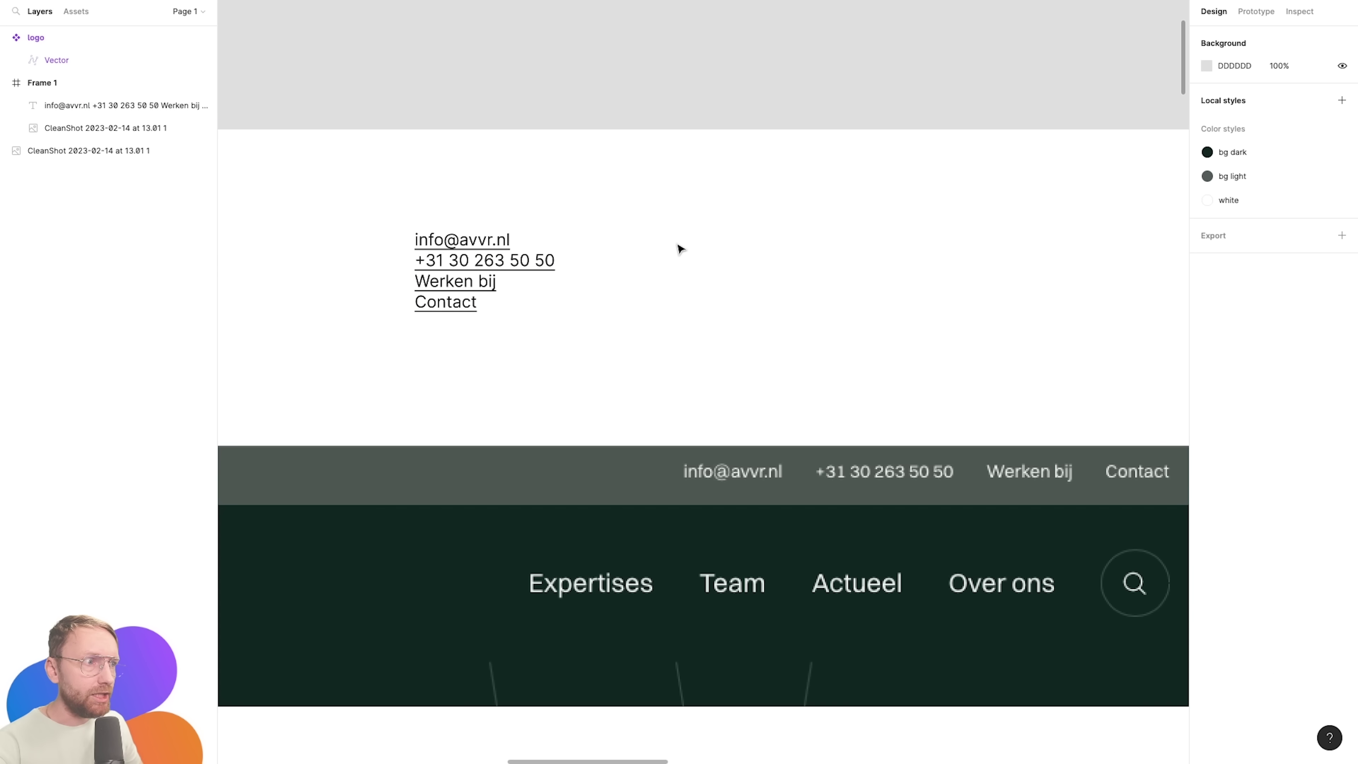
left_click(694, 222)
key("ctrl+shift+v")
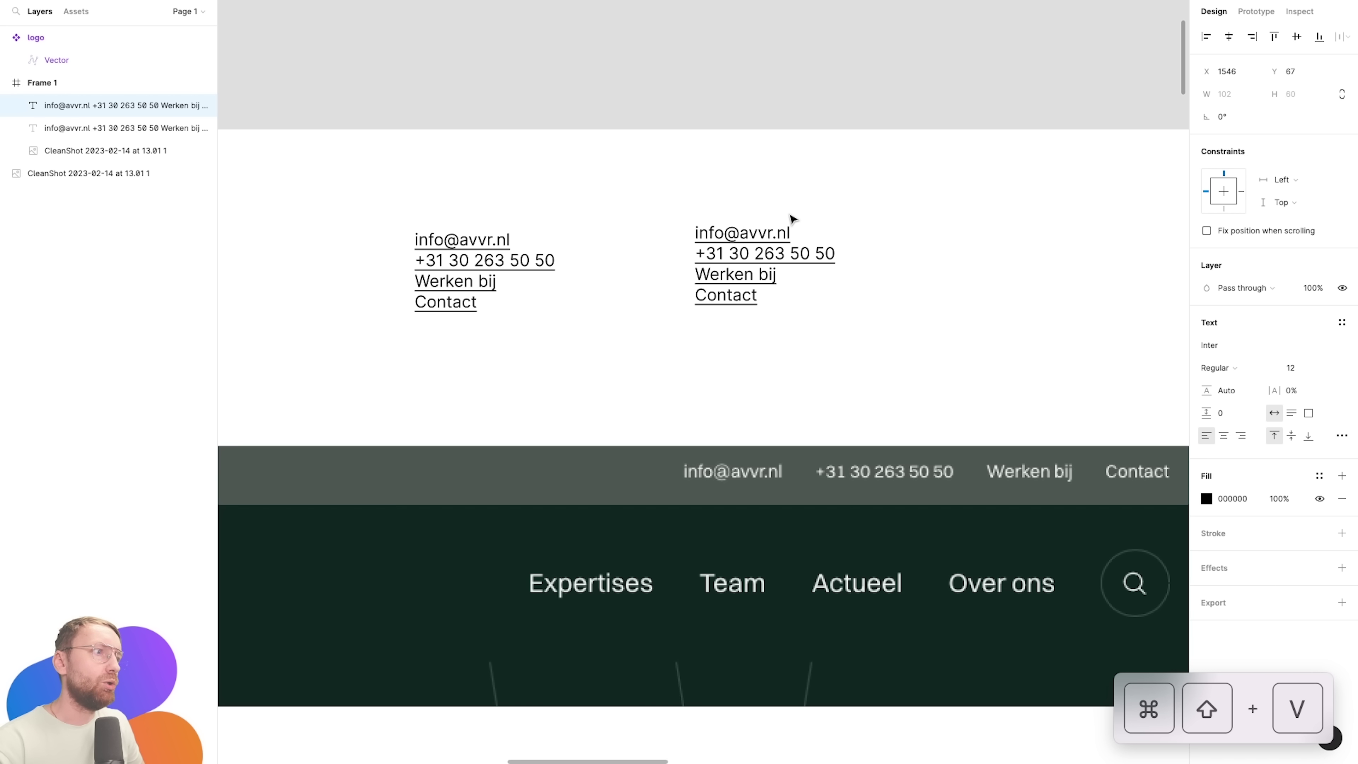
key("Escape")
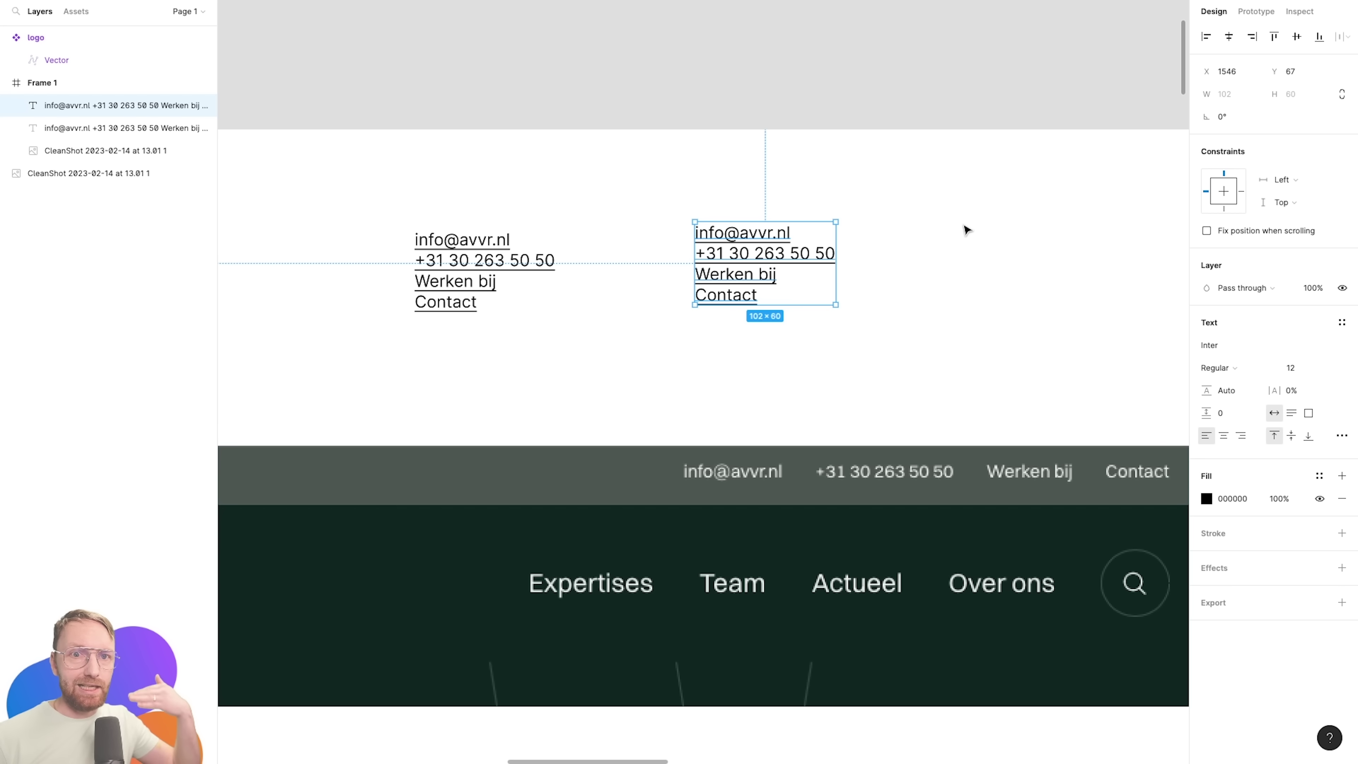
left_click(967, 230)
key("t")
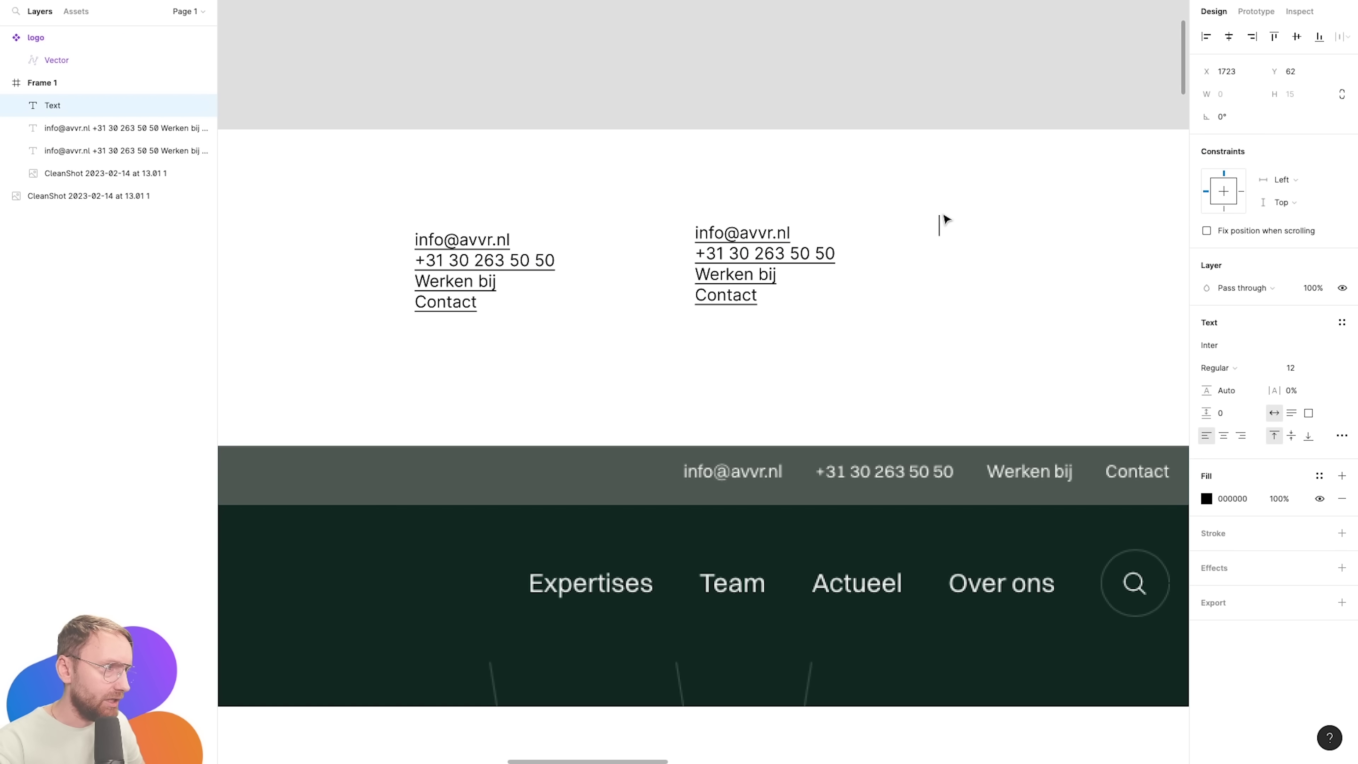
key("ctrl+v")
key("Escape")
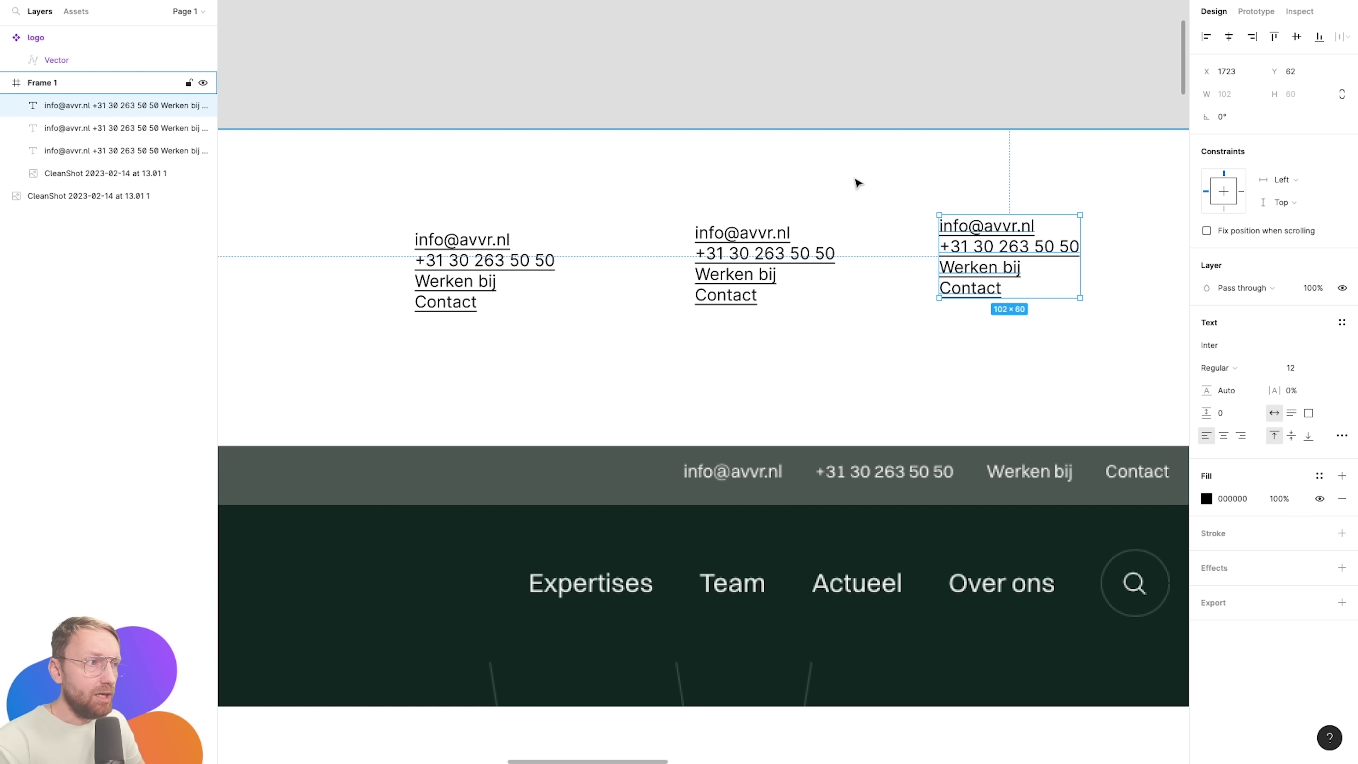
Strip the links' formatting via the launcher, paste them as a one-line text layer, and select the three stacked copies.
key("ctrl+space")
key("ctrl+v")
key("ctrl+a")
key("ctrl+x")
key("Escape")
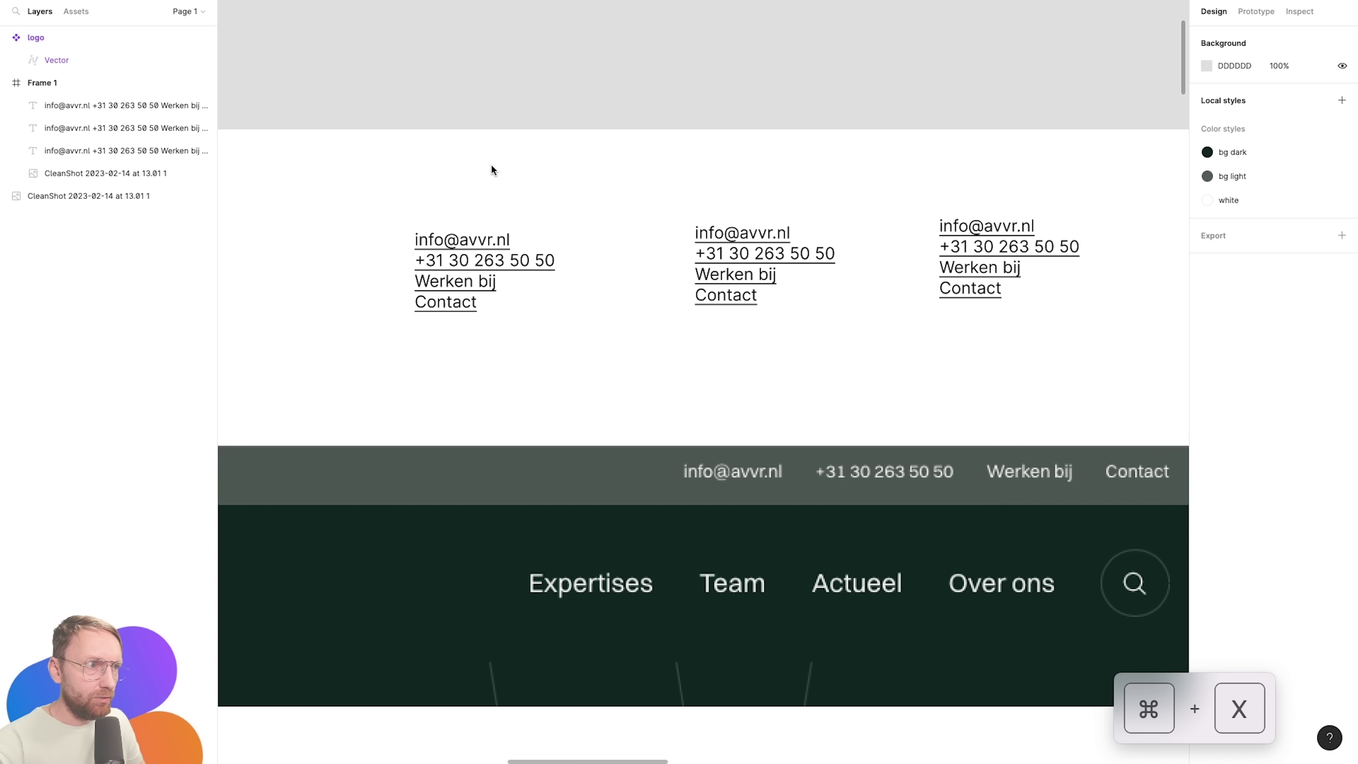
key("t")
left_click(486, 165)
key("ctrl+v")
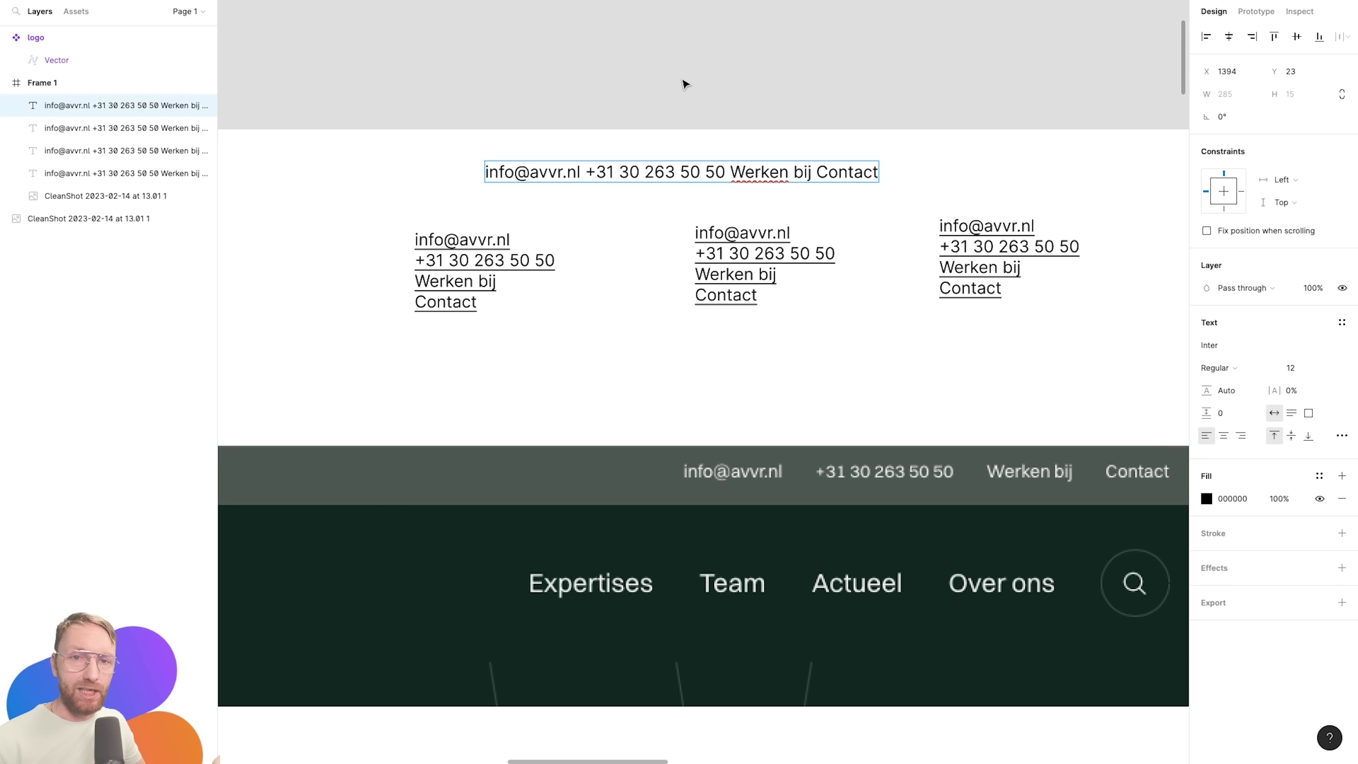
key("Escape")
key("Escape")
key("ctrl+space")
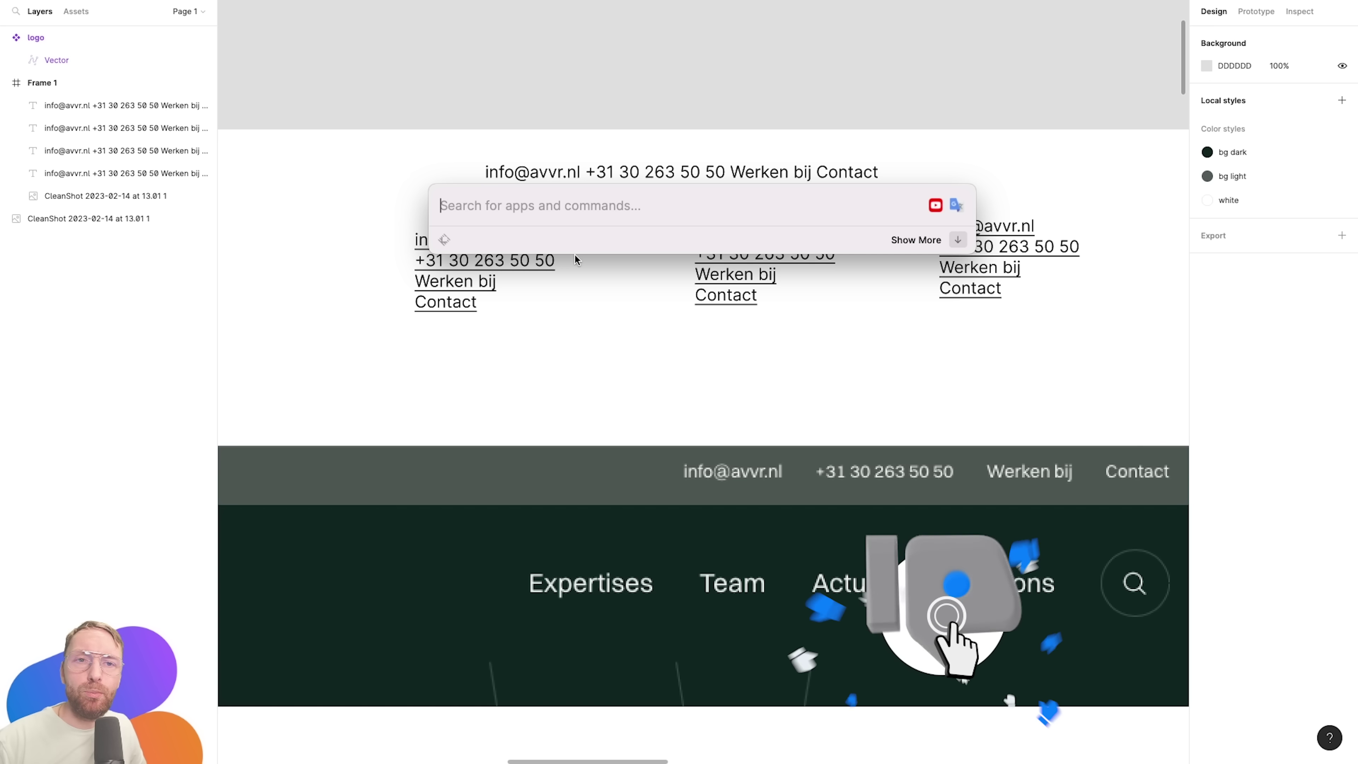
key("Escape")
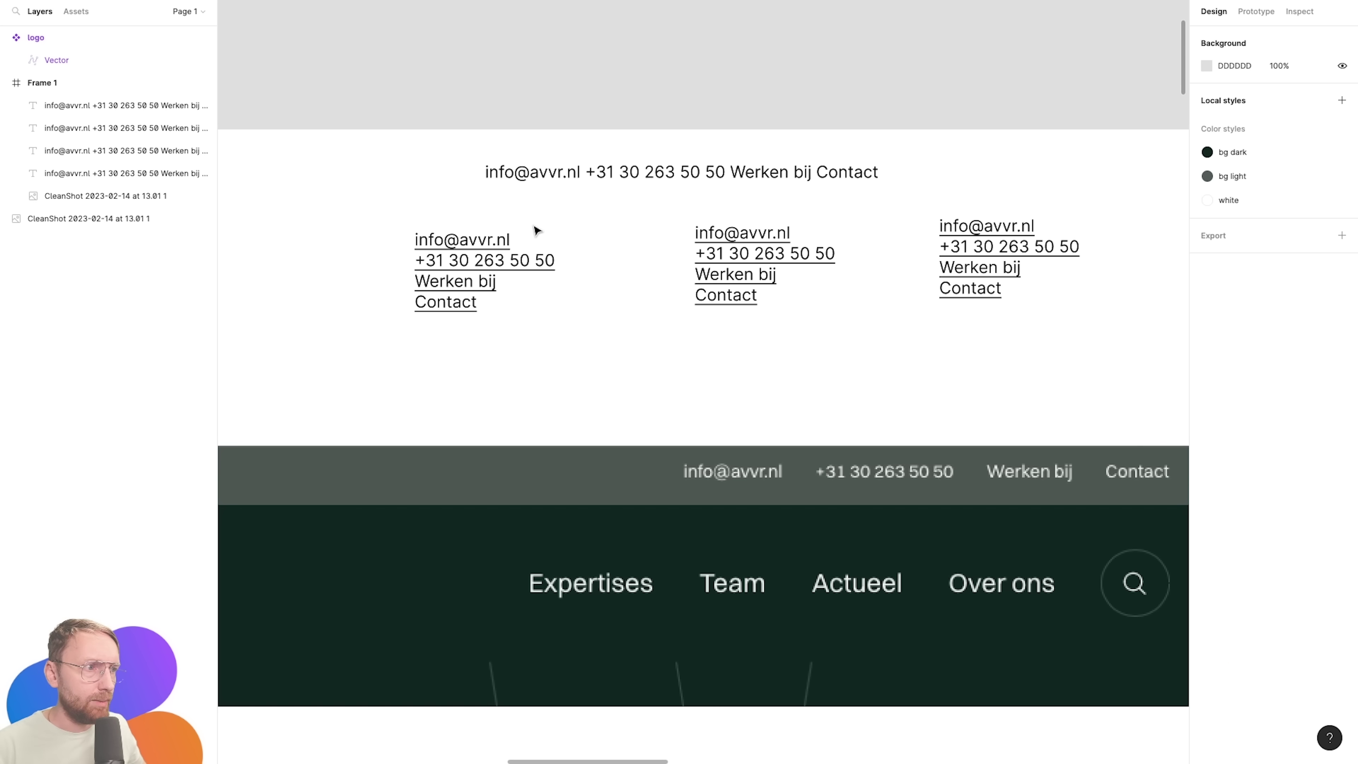
left_click_drag(536, 230, 1037, 319)
Cut the contact line after the e-mail address and wrap two e-mail copies in auto layout.
key("Delete")
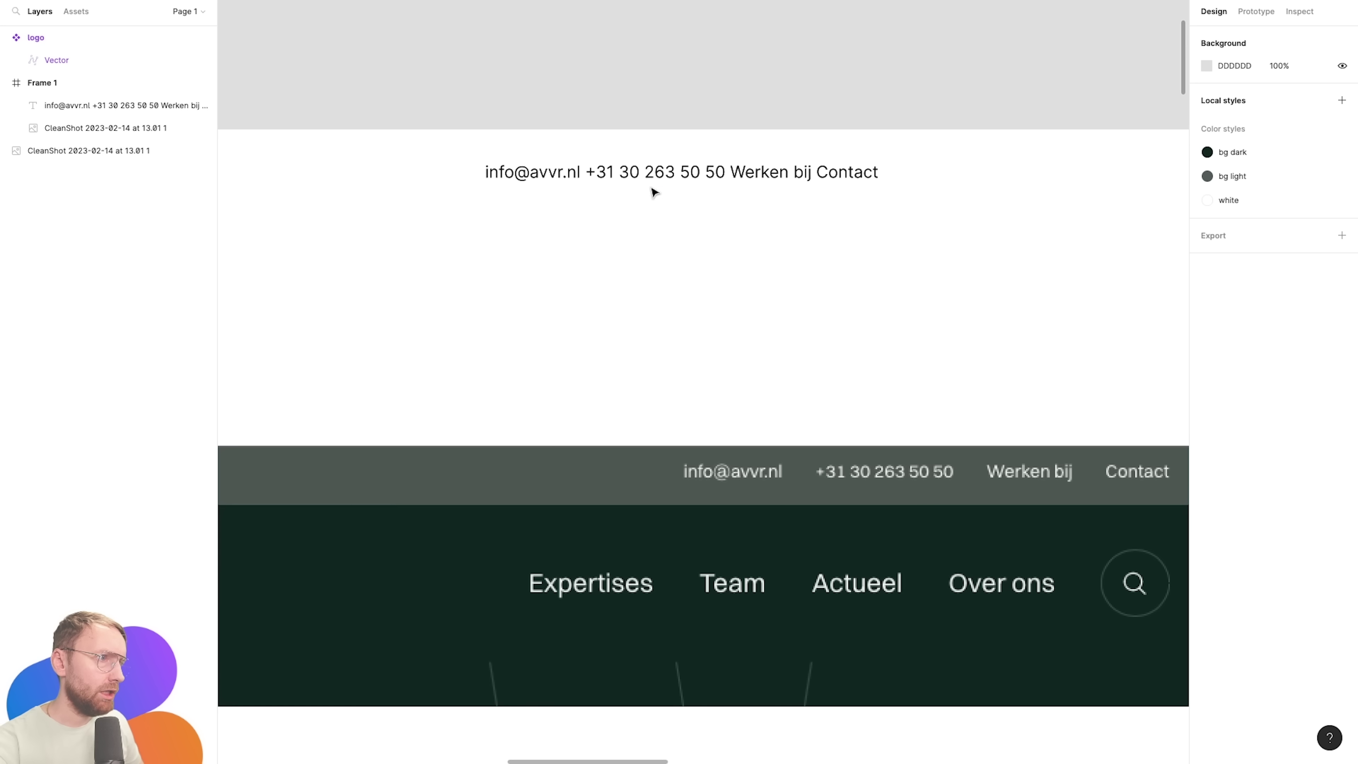
double_click(655, 172)
left_click(582, 172)
key("shift+End")
key("ctrl+x")
key("Escape")
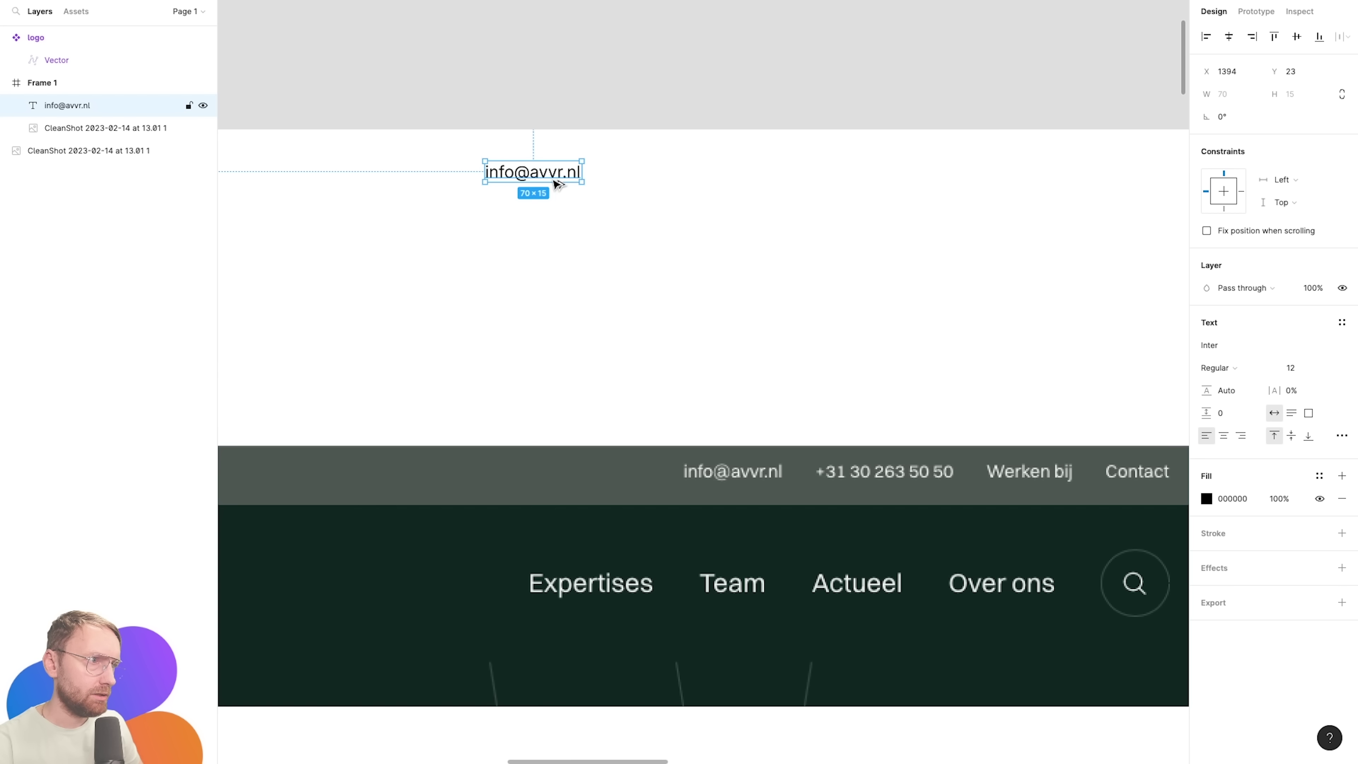
left_click_drag(553, 180, 663, 176)
key("shift+a")
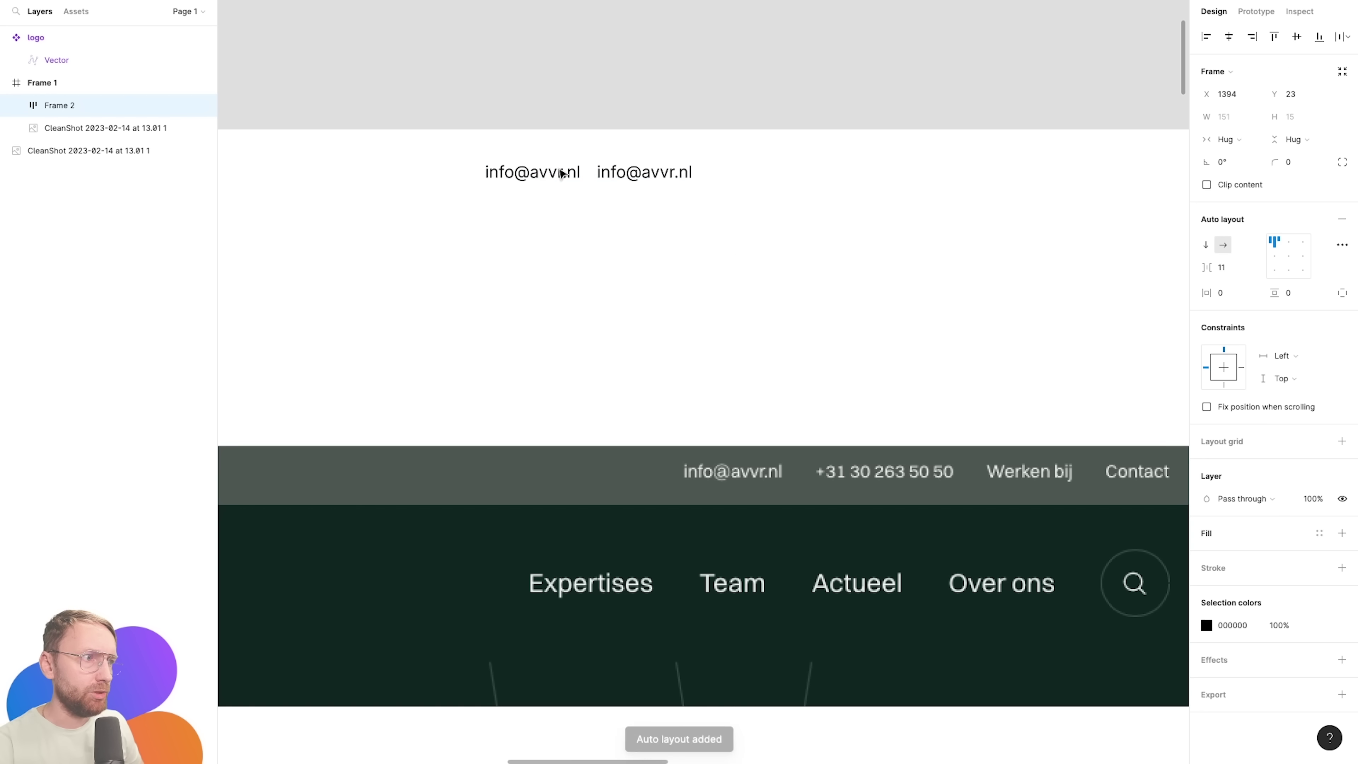
Fill the second text with the rest of the line, starting at the phone number.
key("ctrl+d")
key("ctrl+d")
left_click(660, 173)
key("ctrl+shift+v")
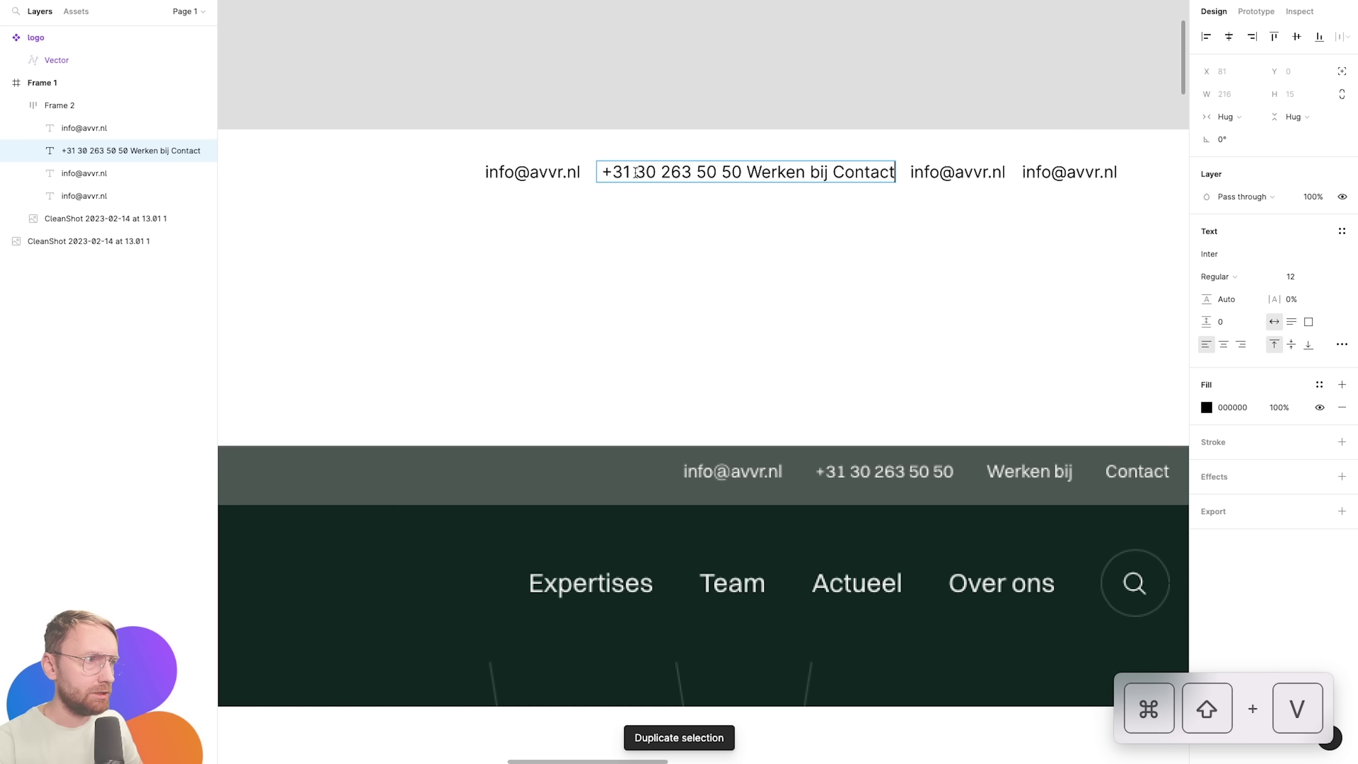
key("Home")
key("Delete")
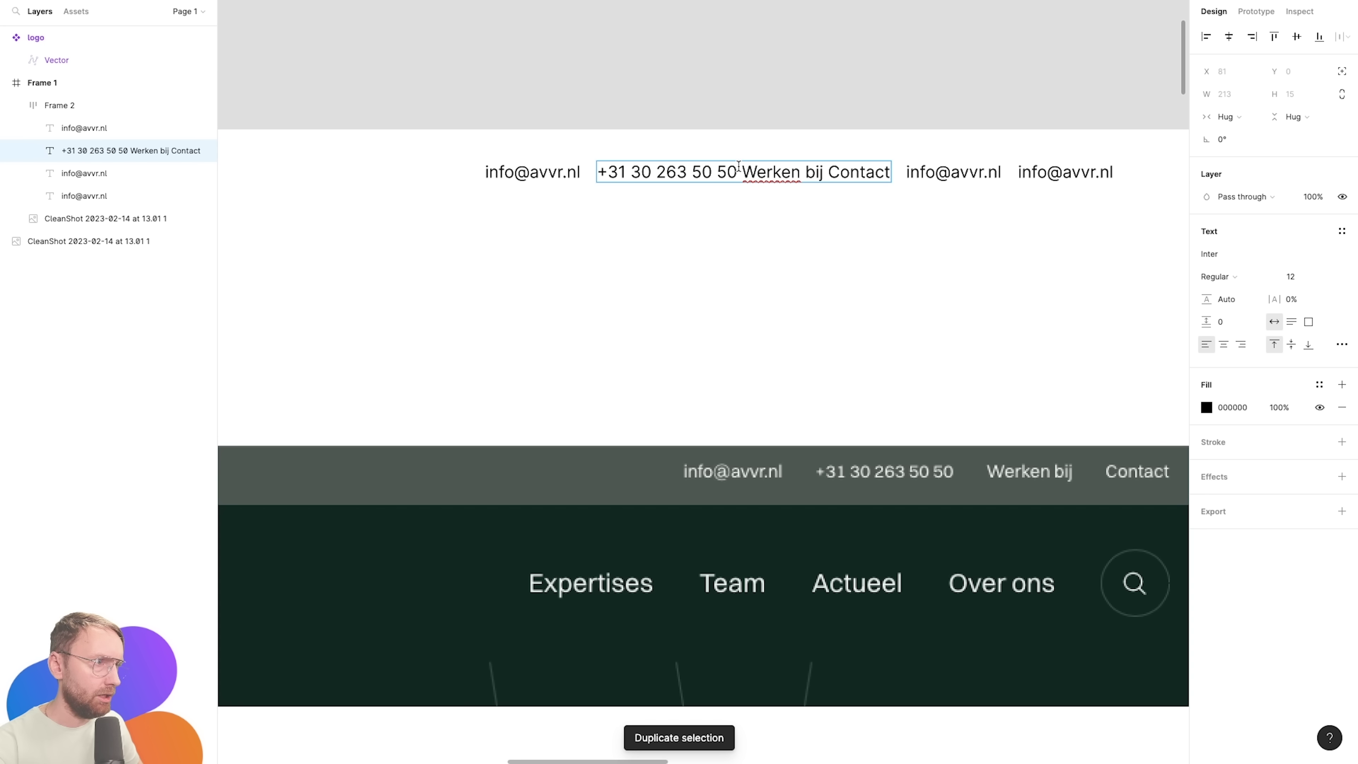
Split 'Werken bij' and 'Contact' off into the third and fourth texts of the row.
left_click_drag(738, 166, 1009, 203)
key("ctrl+x")
left_click(773, 170)
key("ctrl+shift+v")
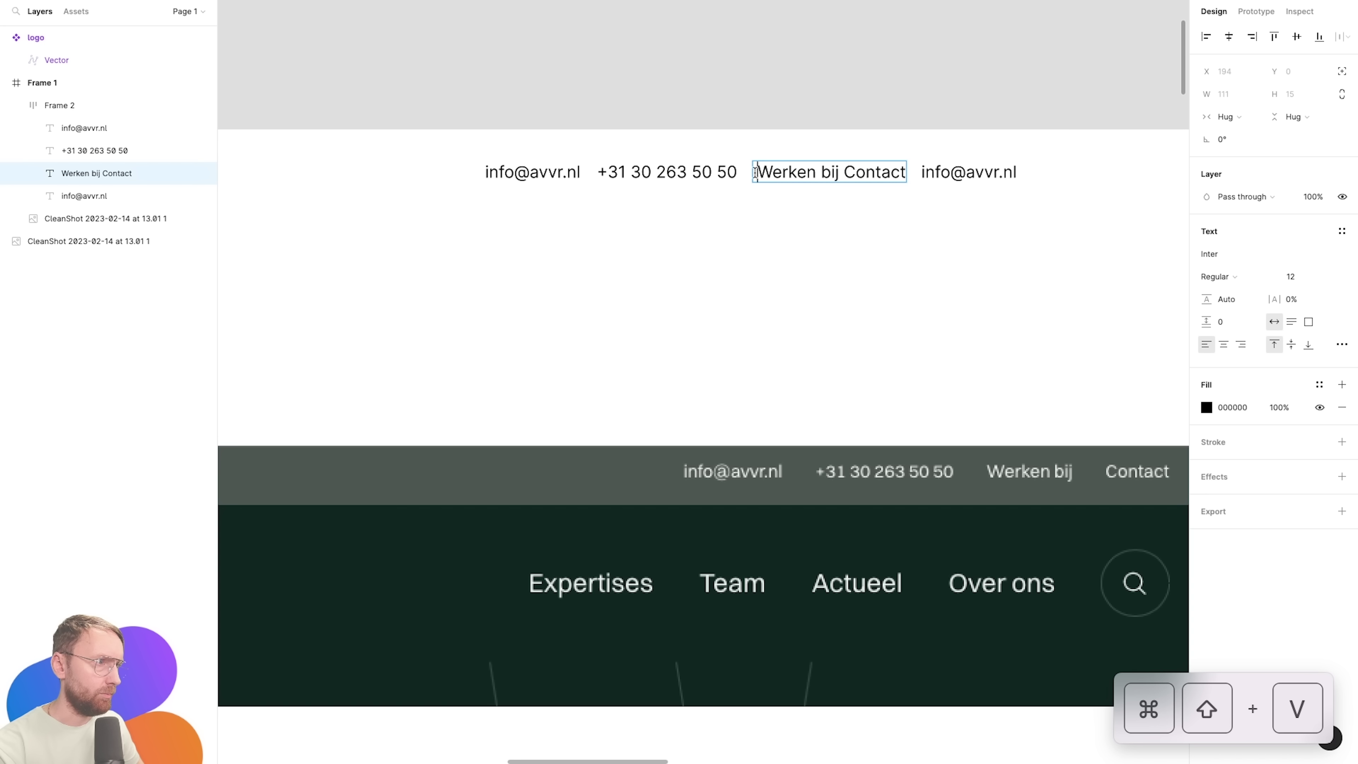
left_click_drag(835, 171, 1006, 173)
key("ctrl+x")
key("Escape")
key("ctrl+a")
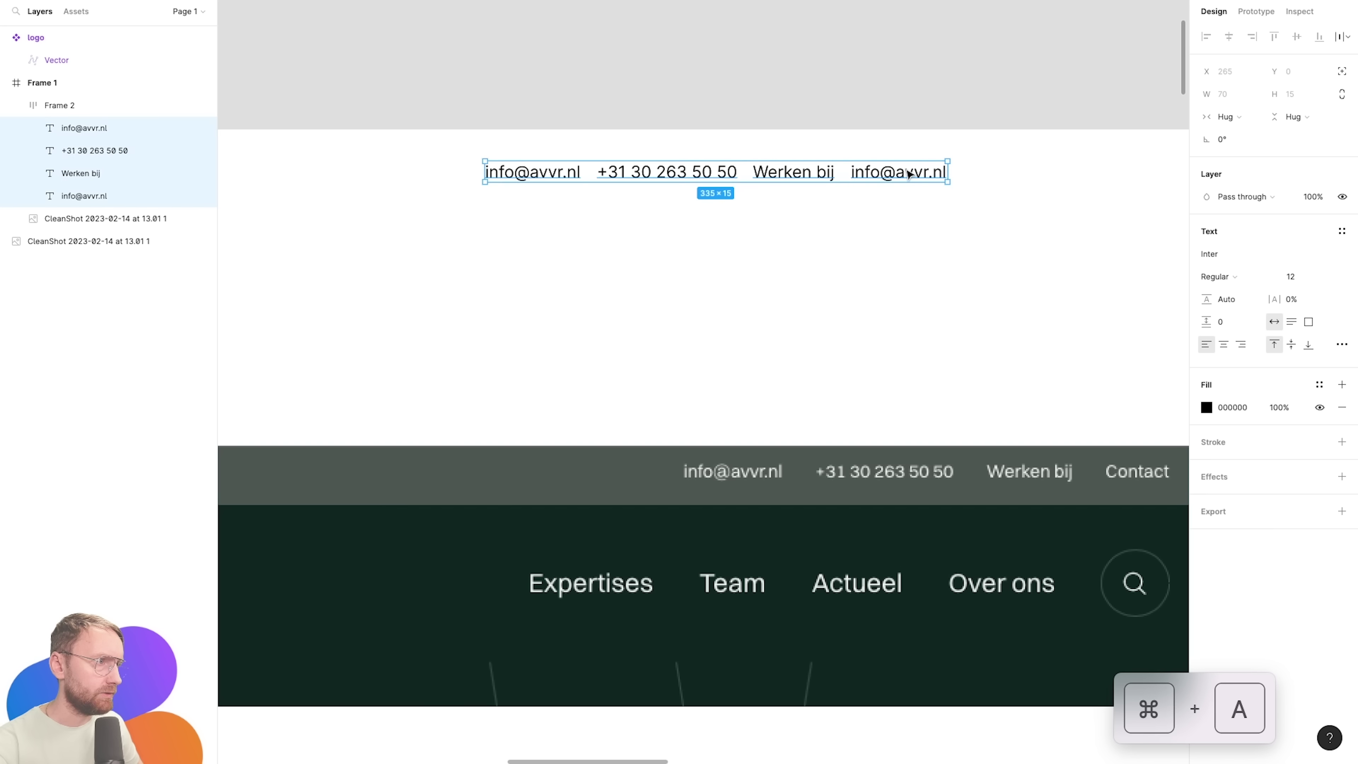
double_click(909, 174)
key("ctrl+shift+v")
key("Escape")
Nudge the CleanShot reference image left and zoom out to see the whole header.
scroll(921, 400, "down", 3)
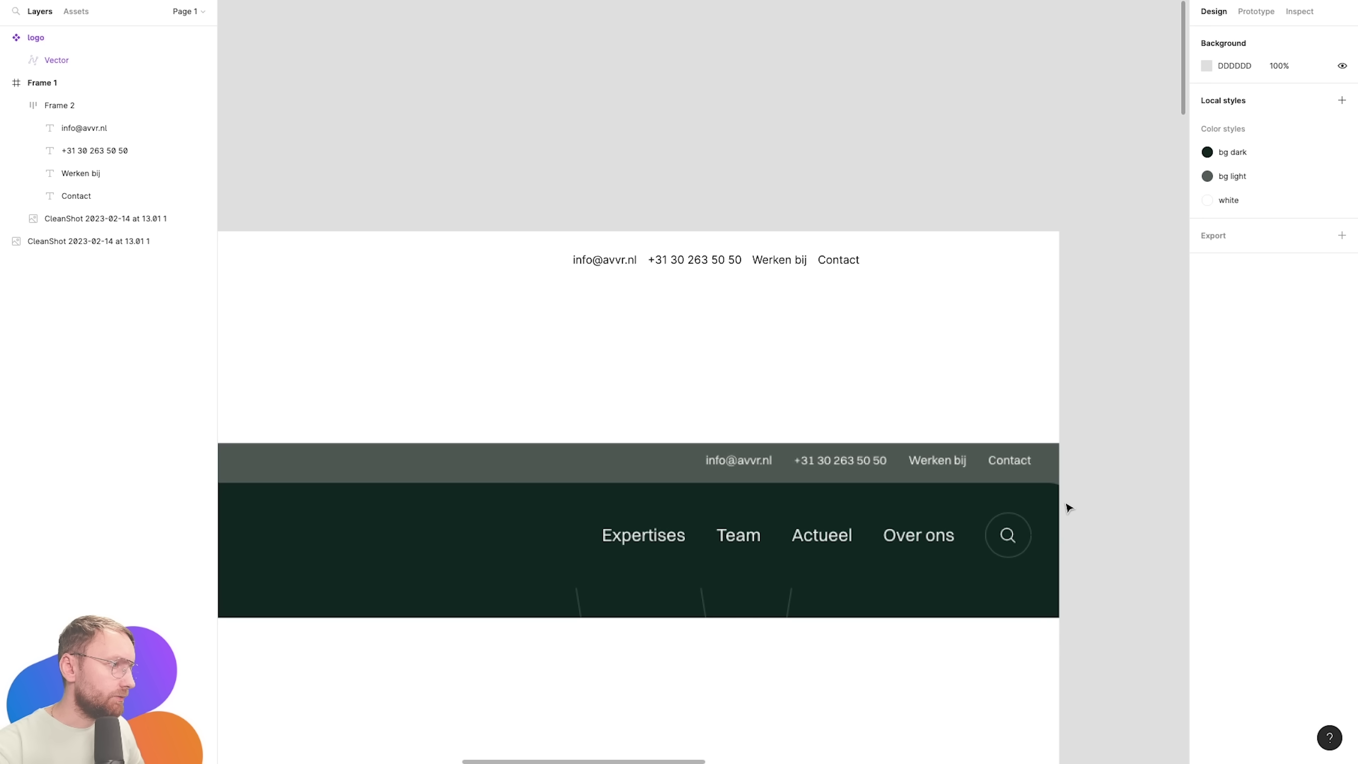
left_click(1068, 508)
key("shift+Left")
key("shift+Left")
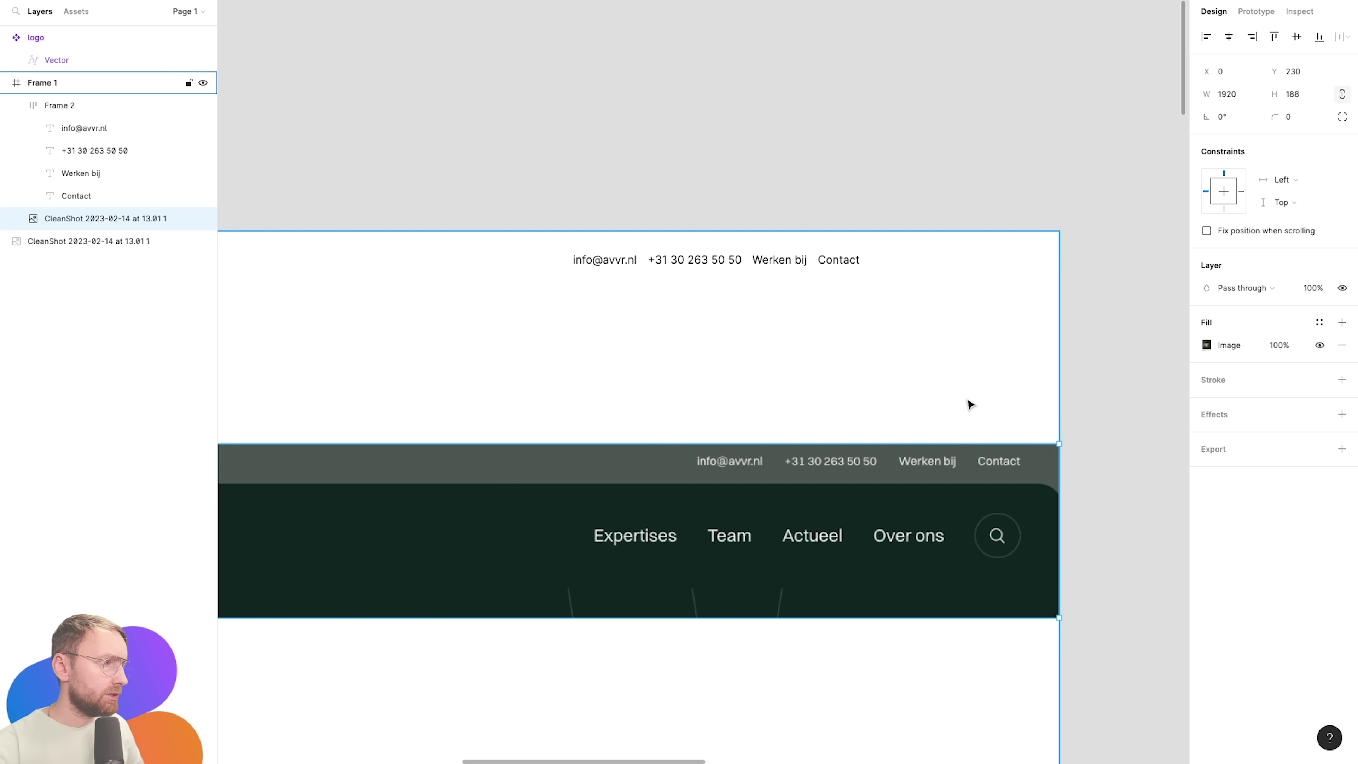
scroll(970, 405, "down", 3)
key("Escape")
left_click_drag(631, 395, 917, 366)
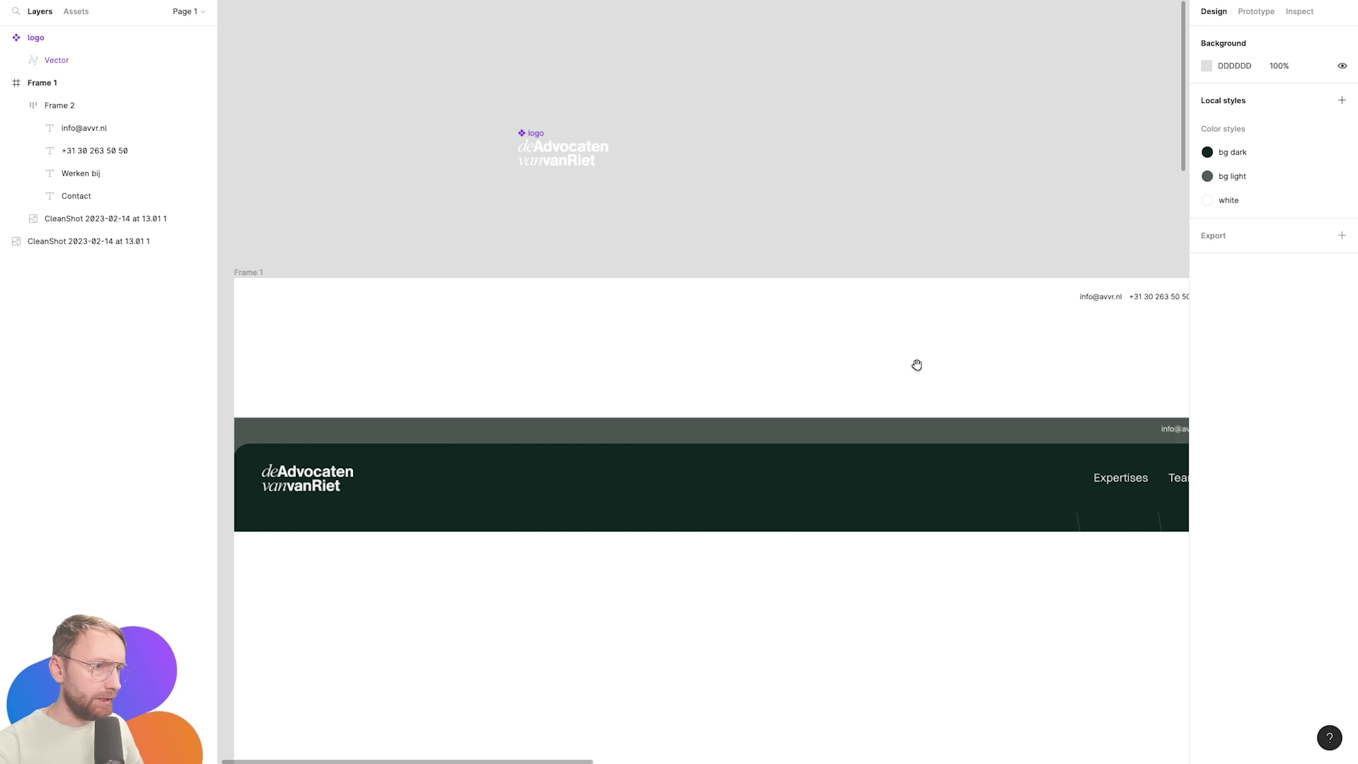
Draw a 1920×70 rectangle at Frame 1's top-left, sent behind the link texts.
scroll(920, 371, "down", 2)
scroll(803, 276, "right", 4)
key("r")
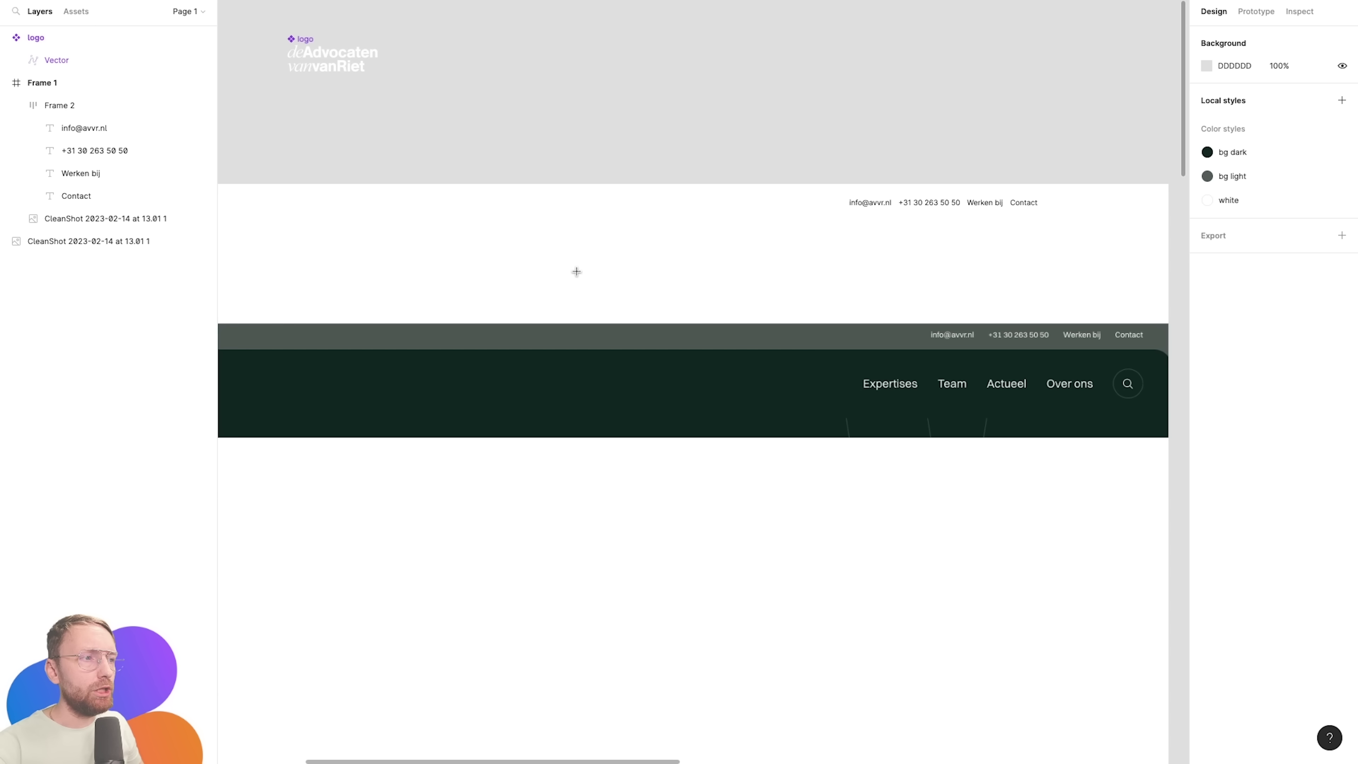
left_click(582, 268)
key("alt+w")
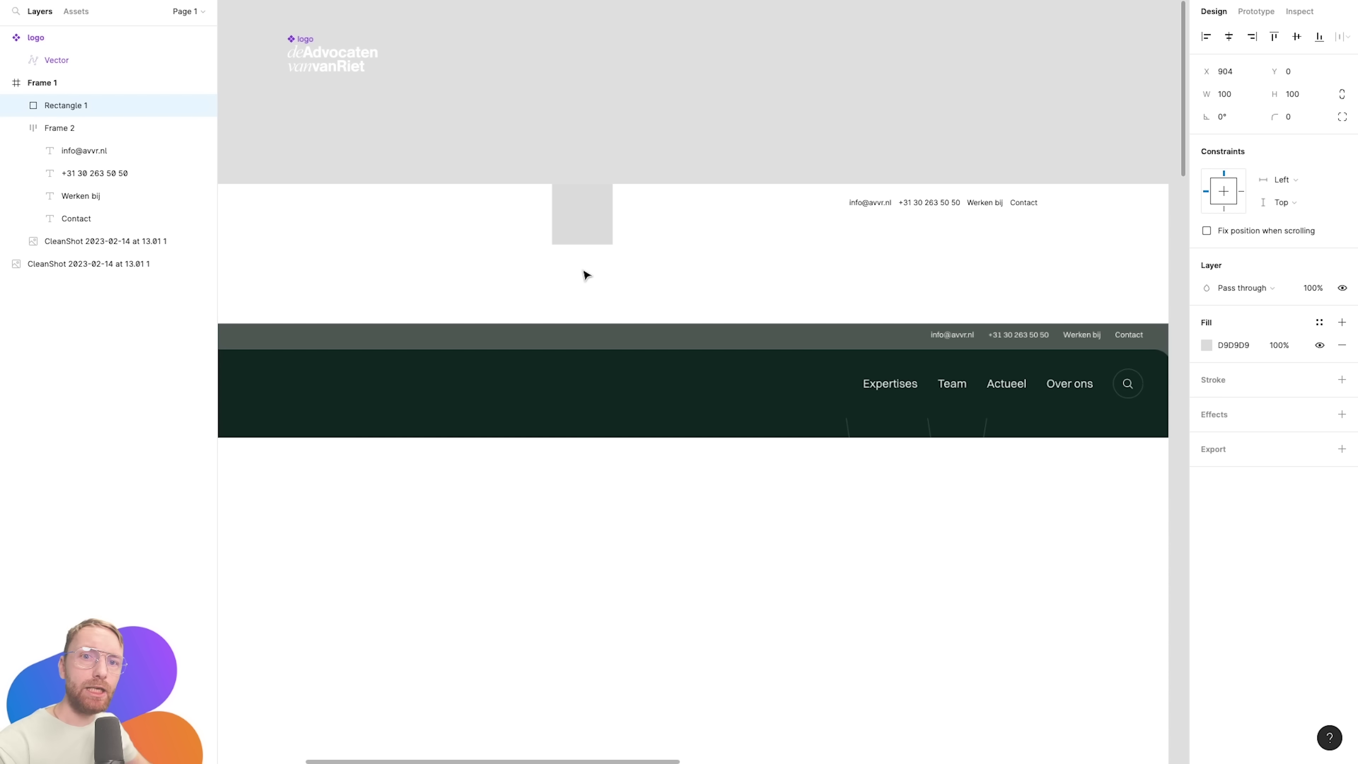
key("alt+a")
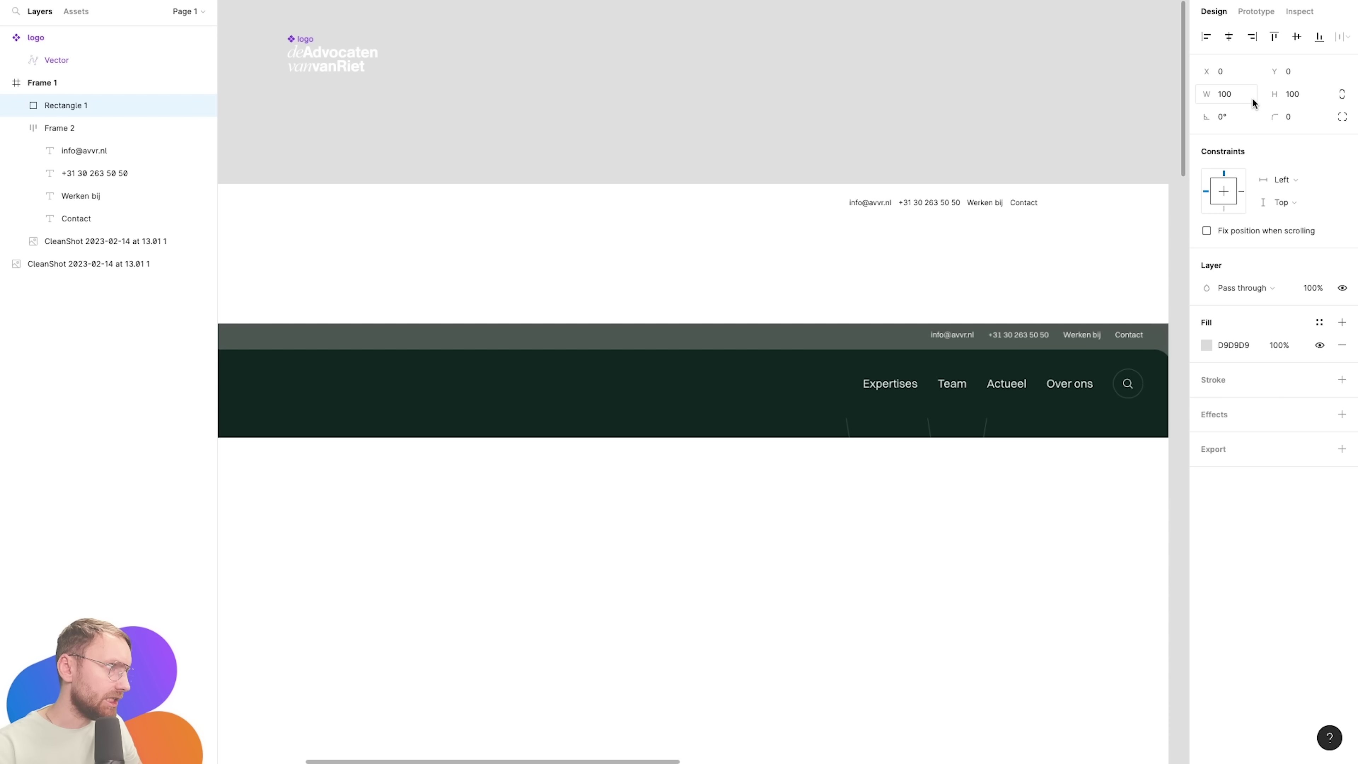
type("1920")
key("Tab")
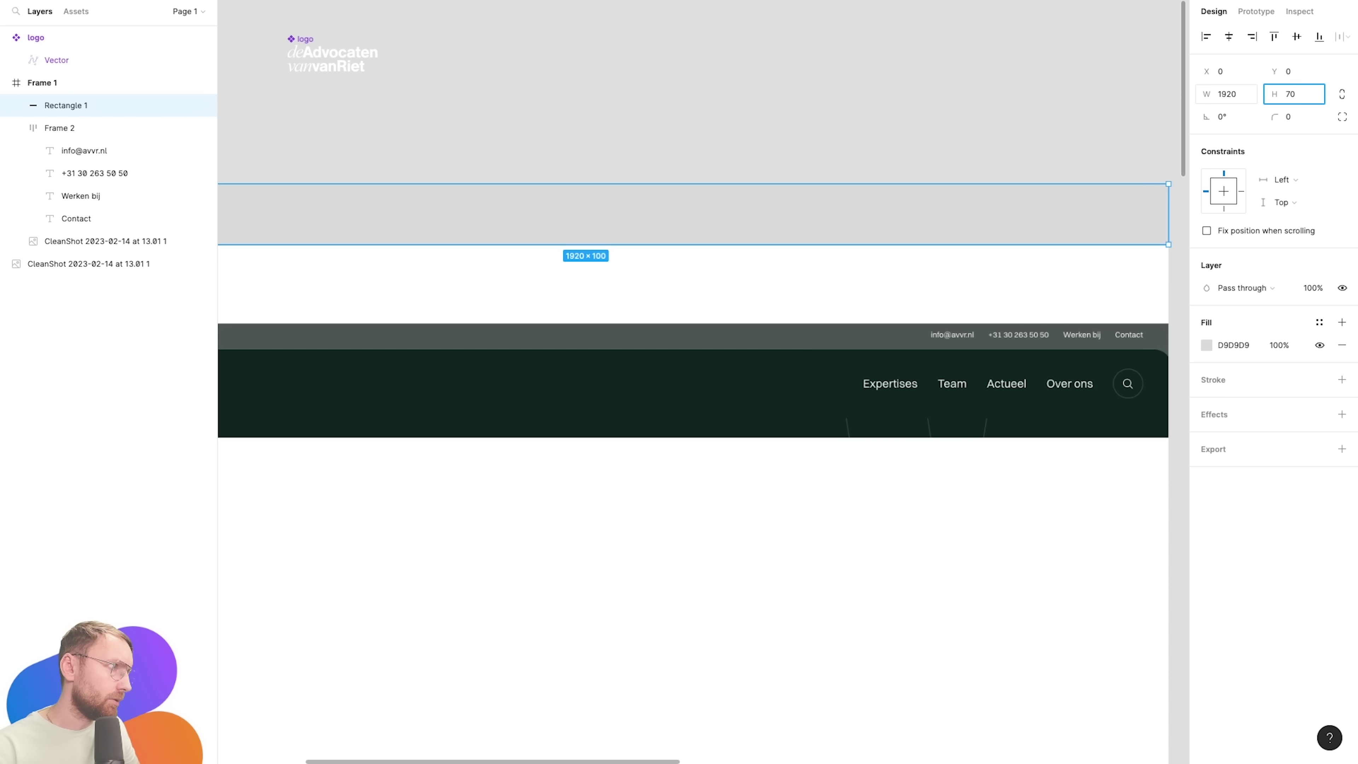
key("Return")
key("super+alt+bracketleft")
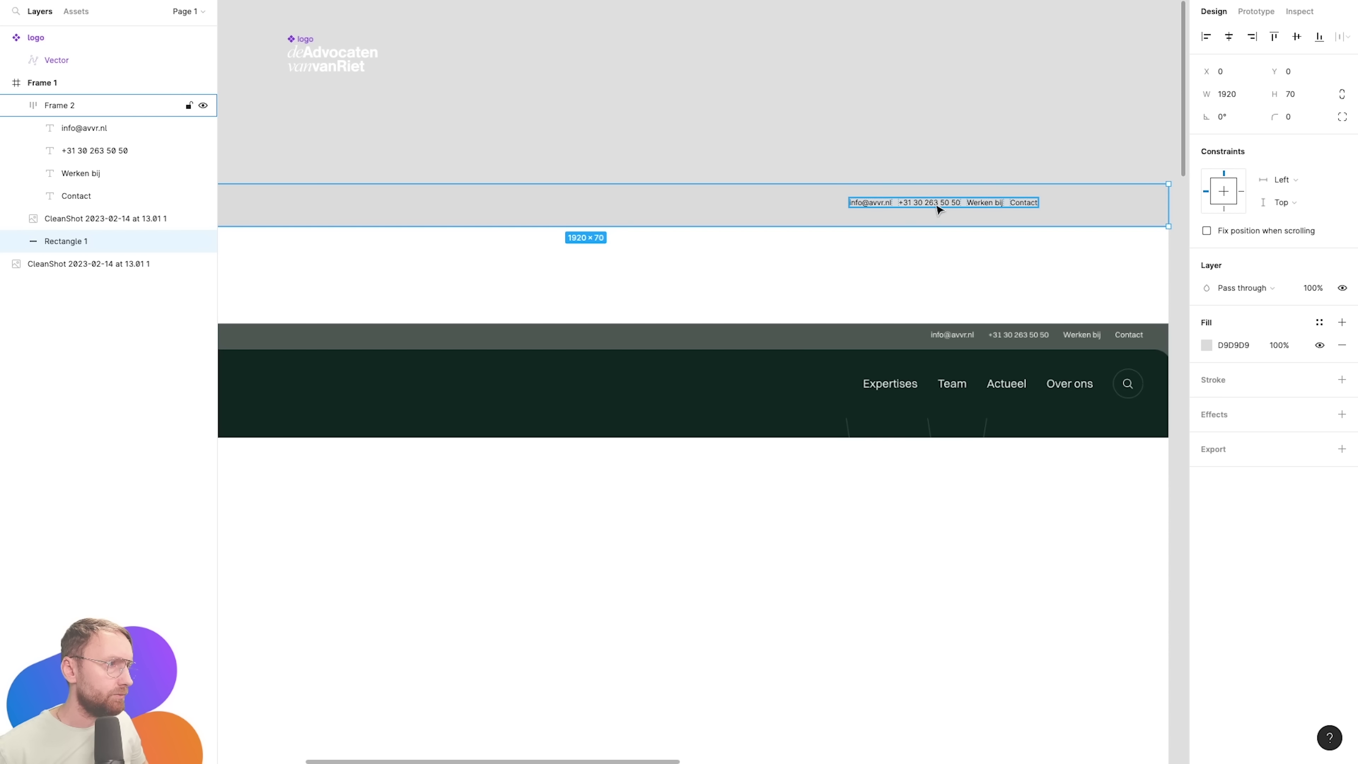
Fill the bar with the bg dark style and make the link texts white.
left_click(1319, 323)
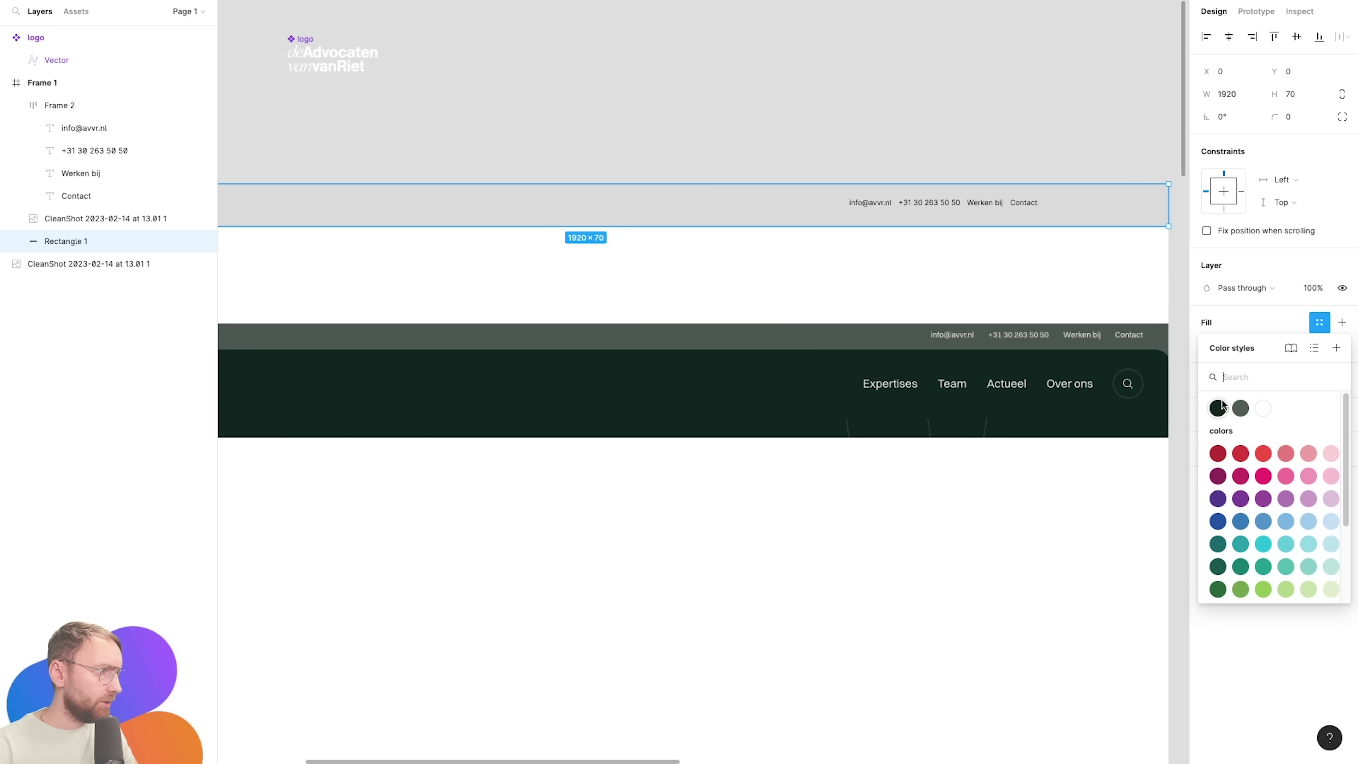
left_click(1215, 406)
left_click(918, 210)
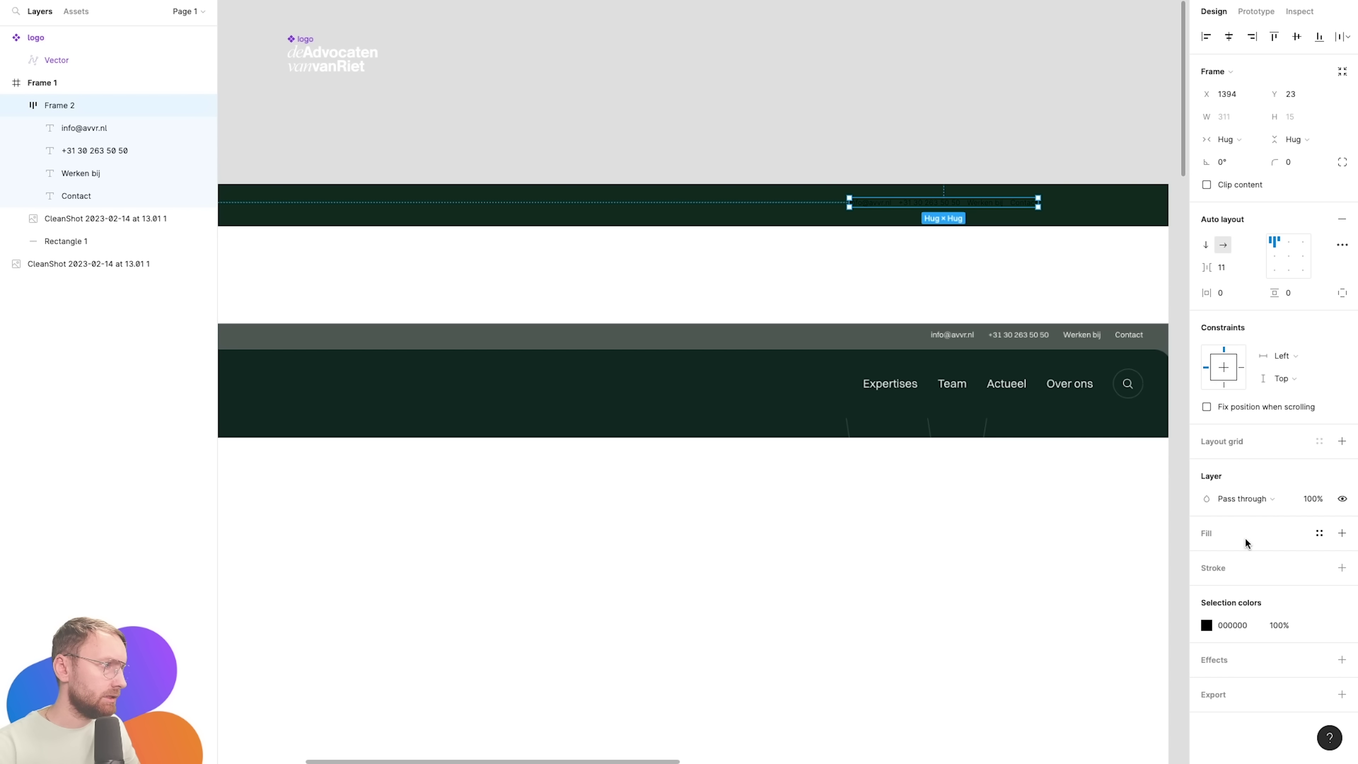
left_click(1318, 629)
left_click(1103, 562)
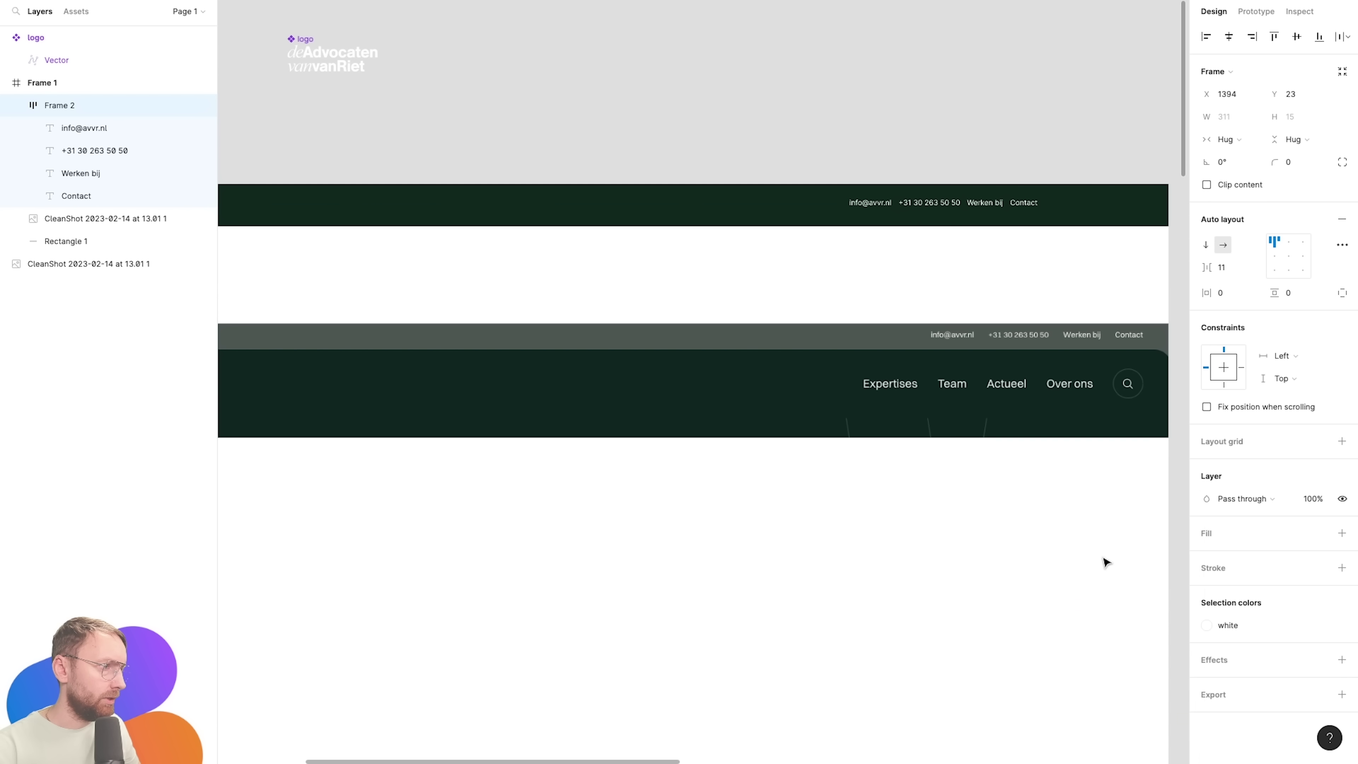
Wrap the dark bar in a bg light frame and nudge the bar down inside it.
left_click(872, 284)
left_click(685, 221)
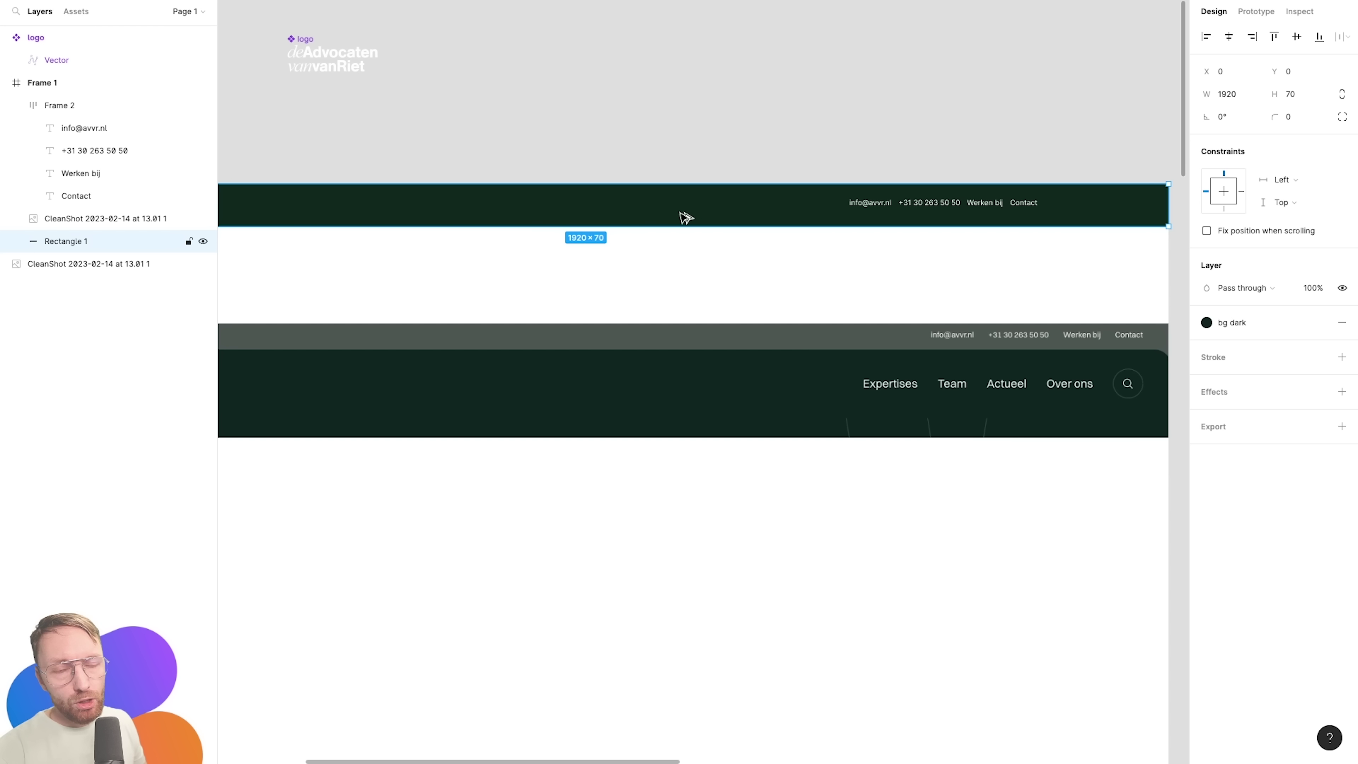
key("super+alt+g")
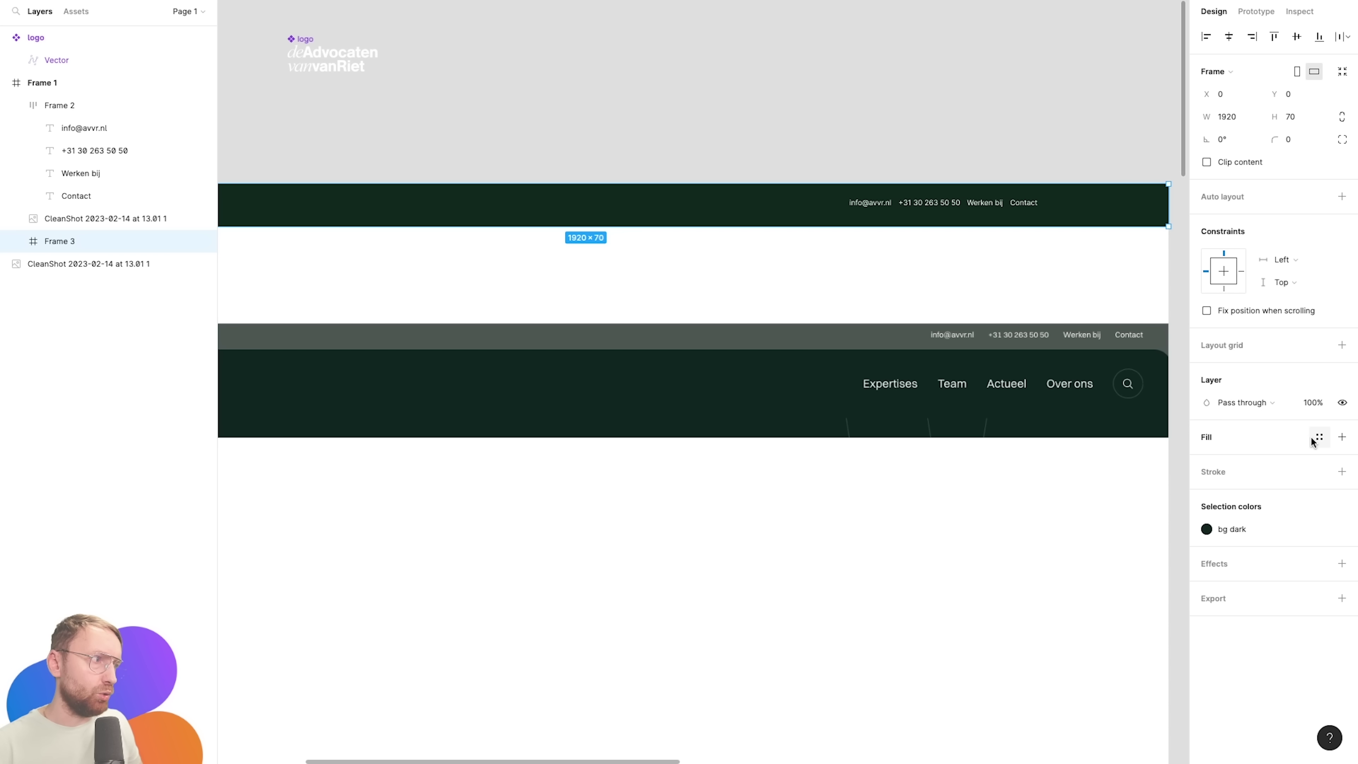
left_click(1319, 436)
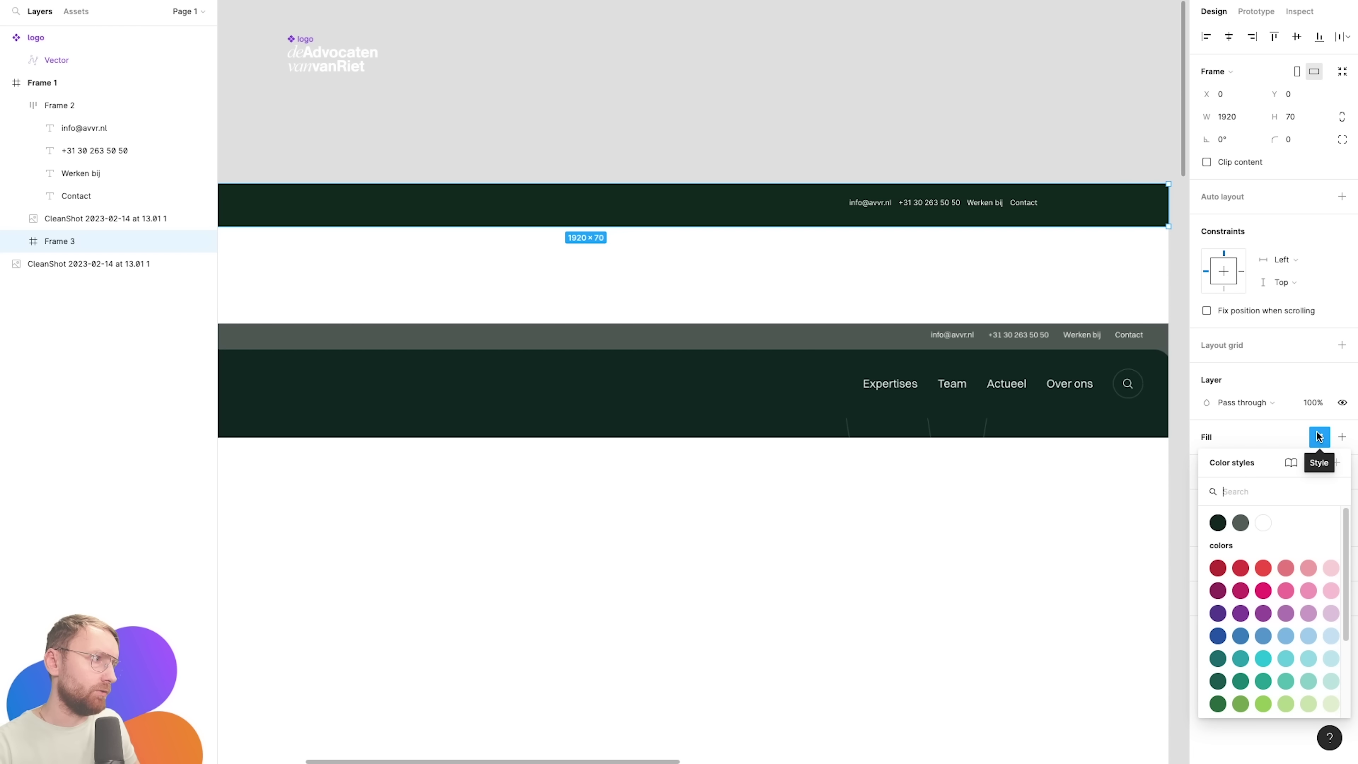
left_click(1240, 522)
left_click(728, 294)
double_click(710, 216)
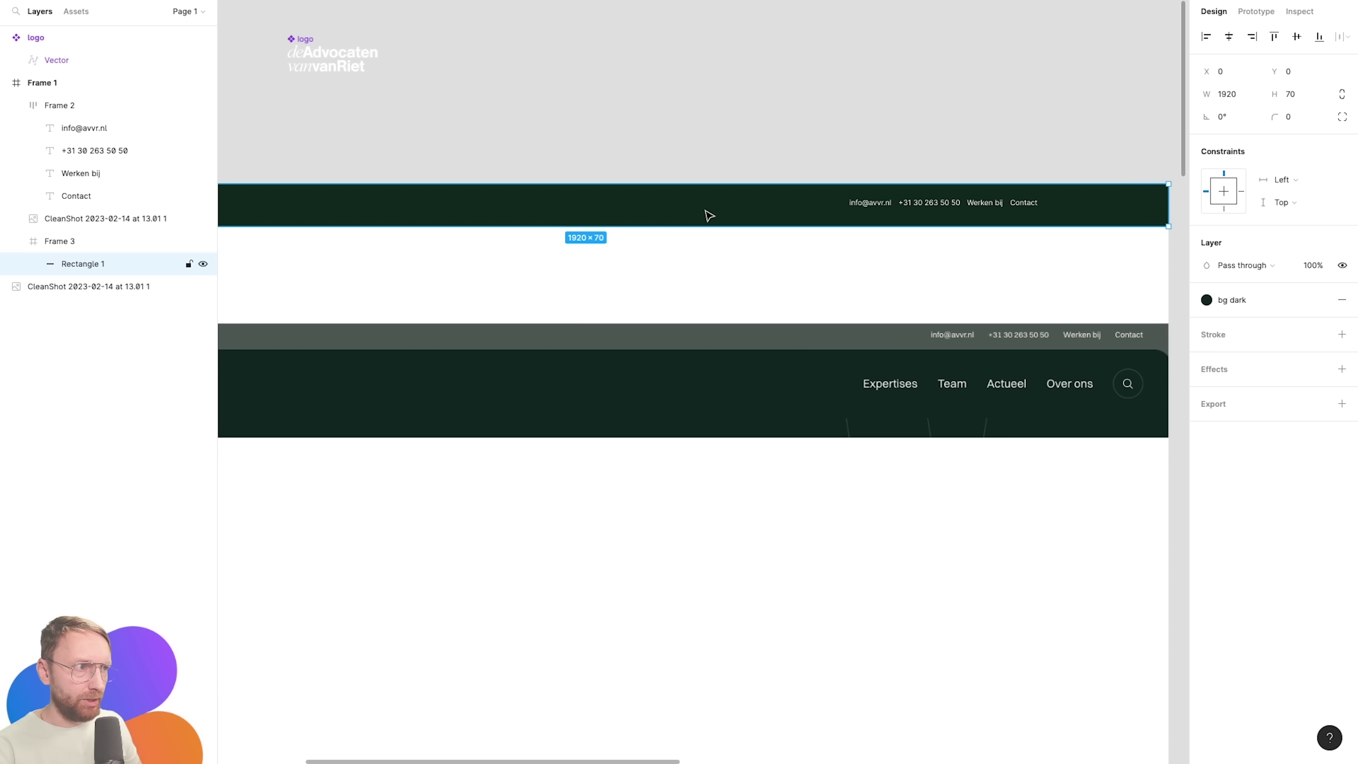
key("shift+Down")
key("shift+Down")
Nudge the bar down and round its top-left and top-right corners to 20.
key("shift+Down")
key("shift+Down")
key("shift+Down")
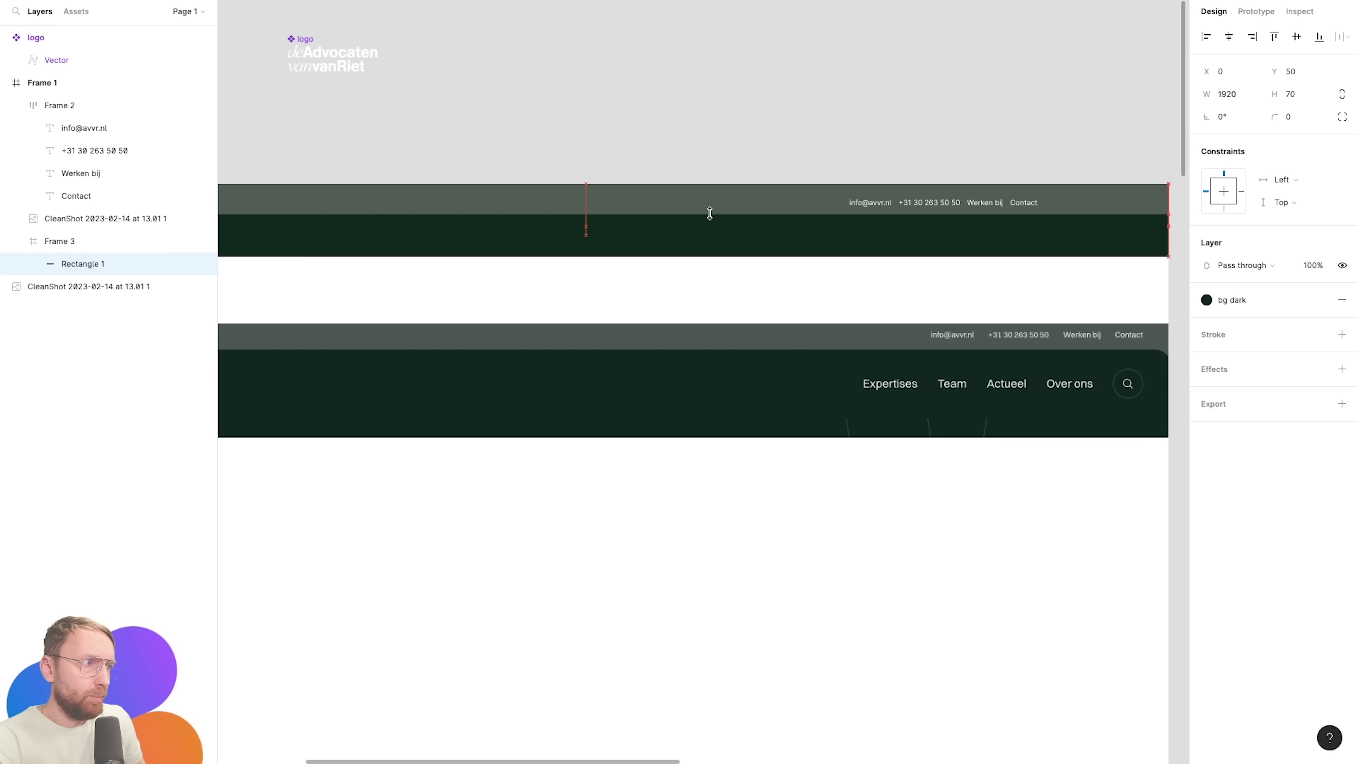
key("shift+Down")
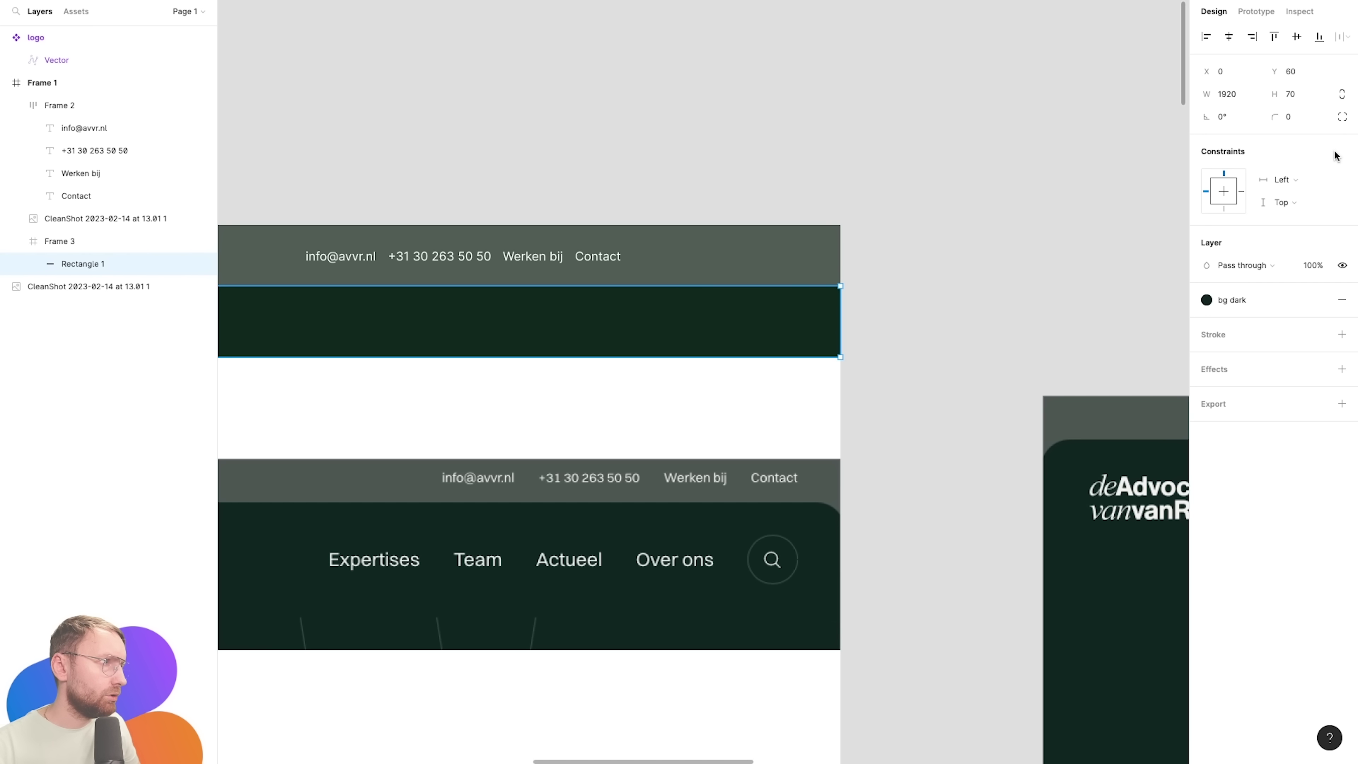
left_click(1343, 118)
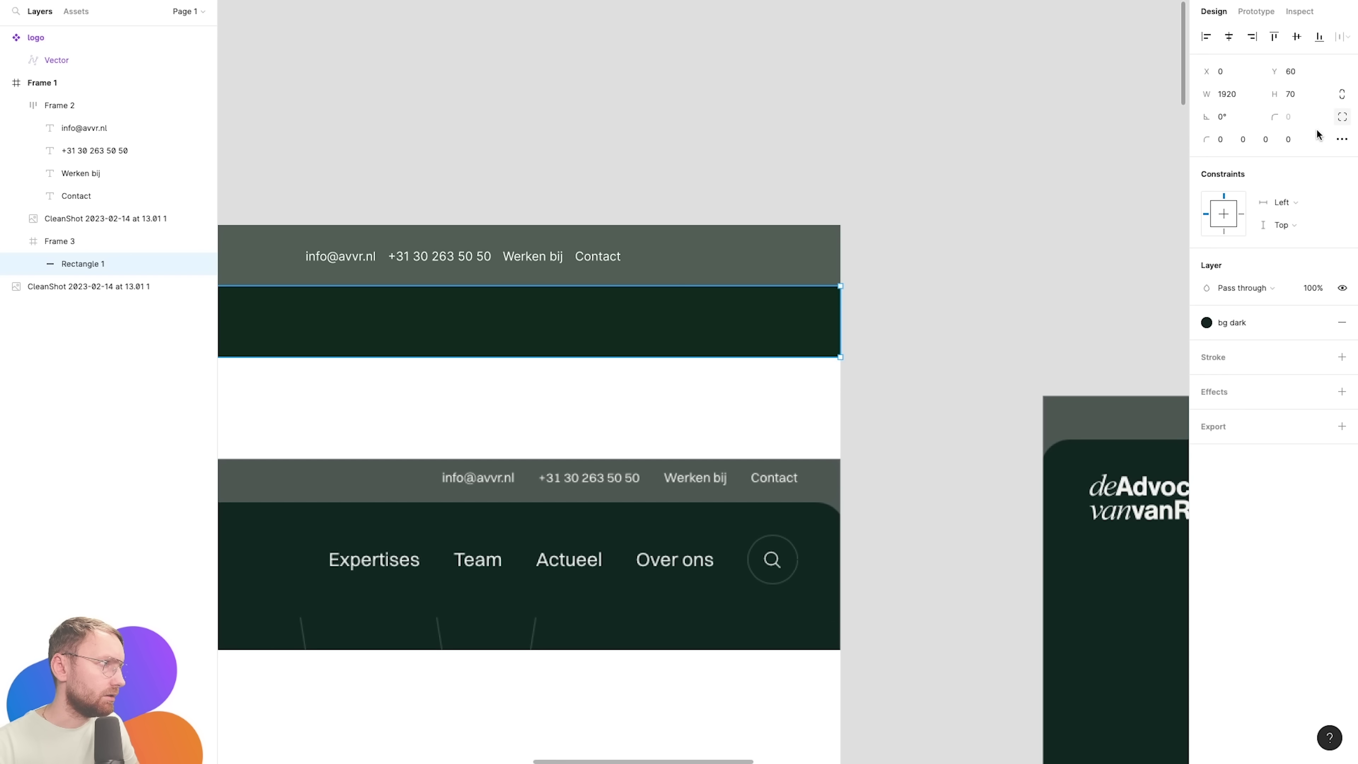
type("20")
key("Return")
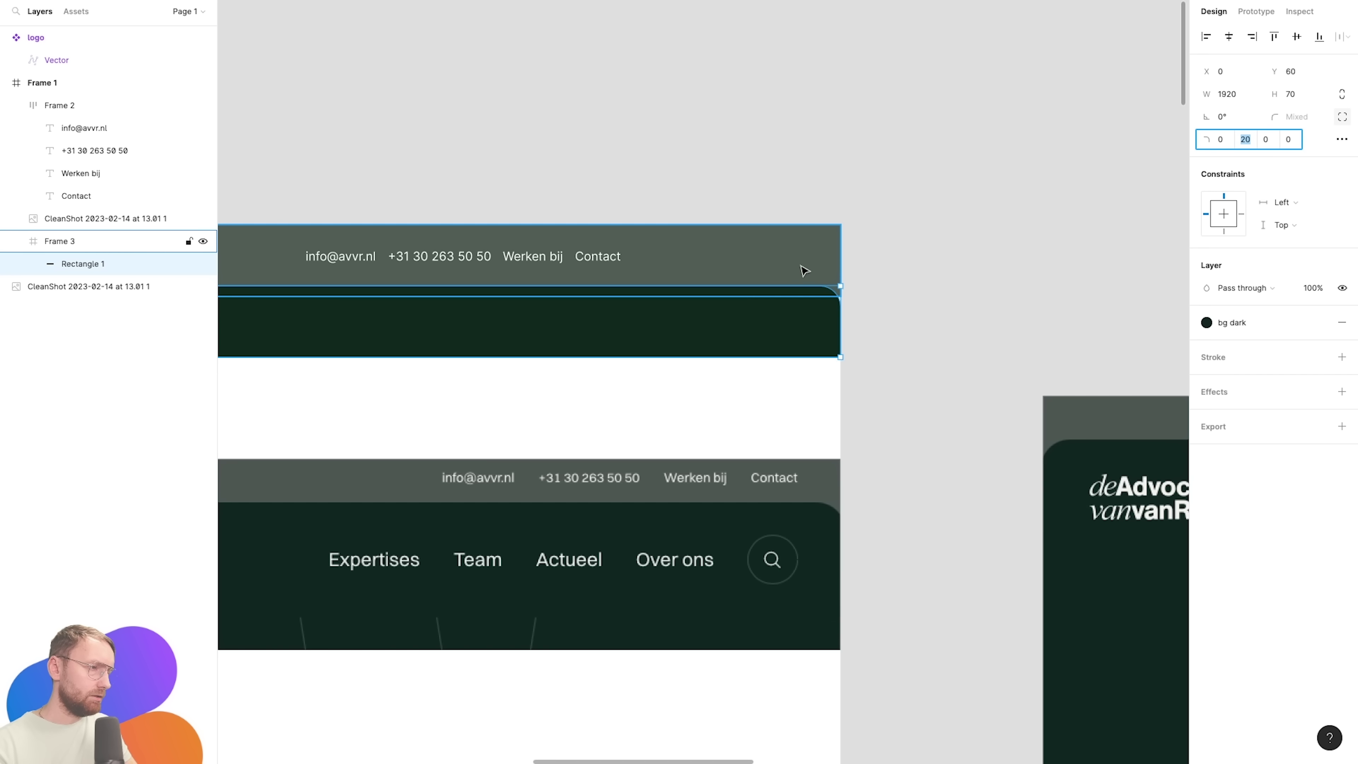
type("20")
left_click(840, 91)
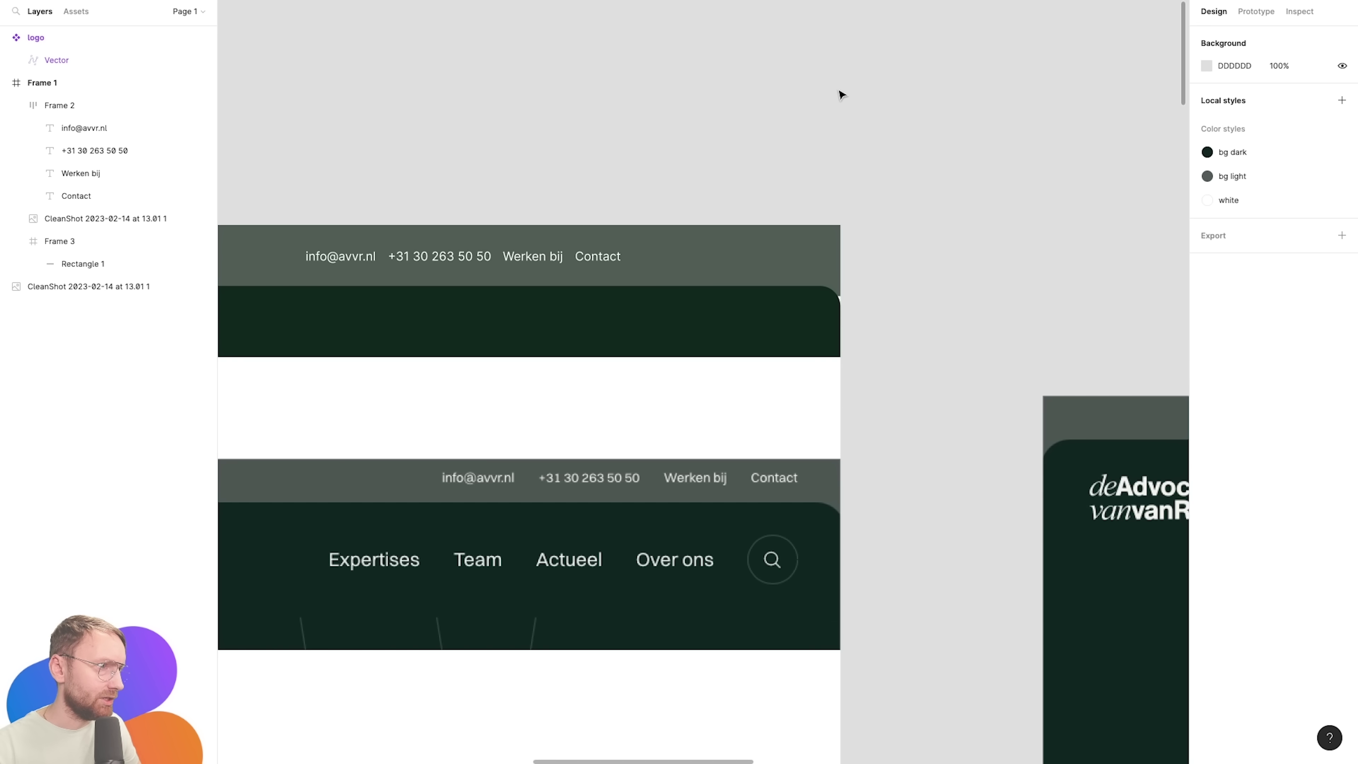
Move the dark bar up 10 and nudge the top-bar link row upward.
scroll(776, 187, "left", 5)
left_click(748, 289)
key("shift+Up")
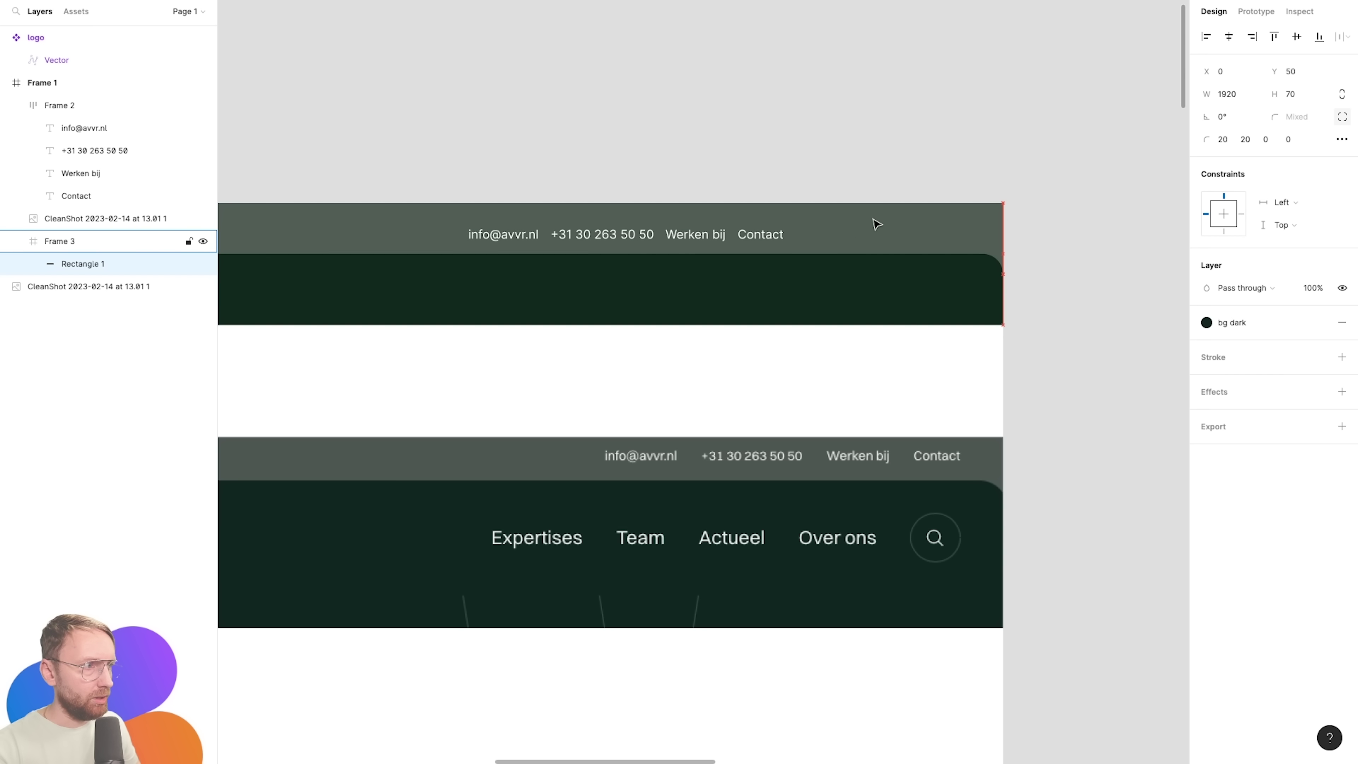
left_click(666, 236)
key("Up")
key("Up")
key("Up")
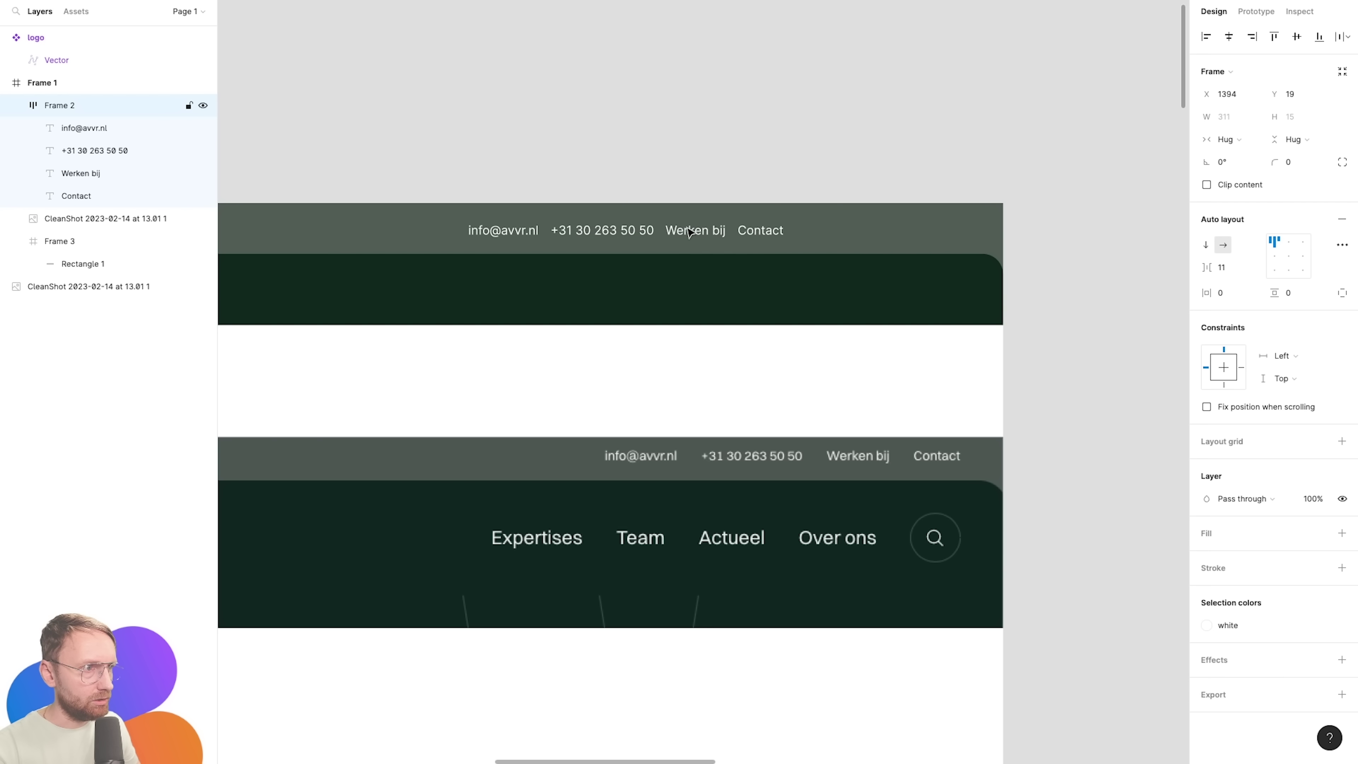
key("Up")
key("Up")
key("Up")
key("Up")
Turn on Clip content for Frame 3 and zoom out to view both headers.
left_click(690, 289)
key("shift+2")
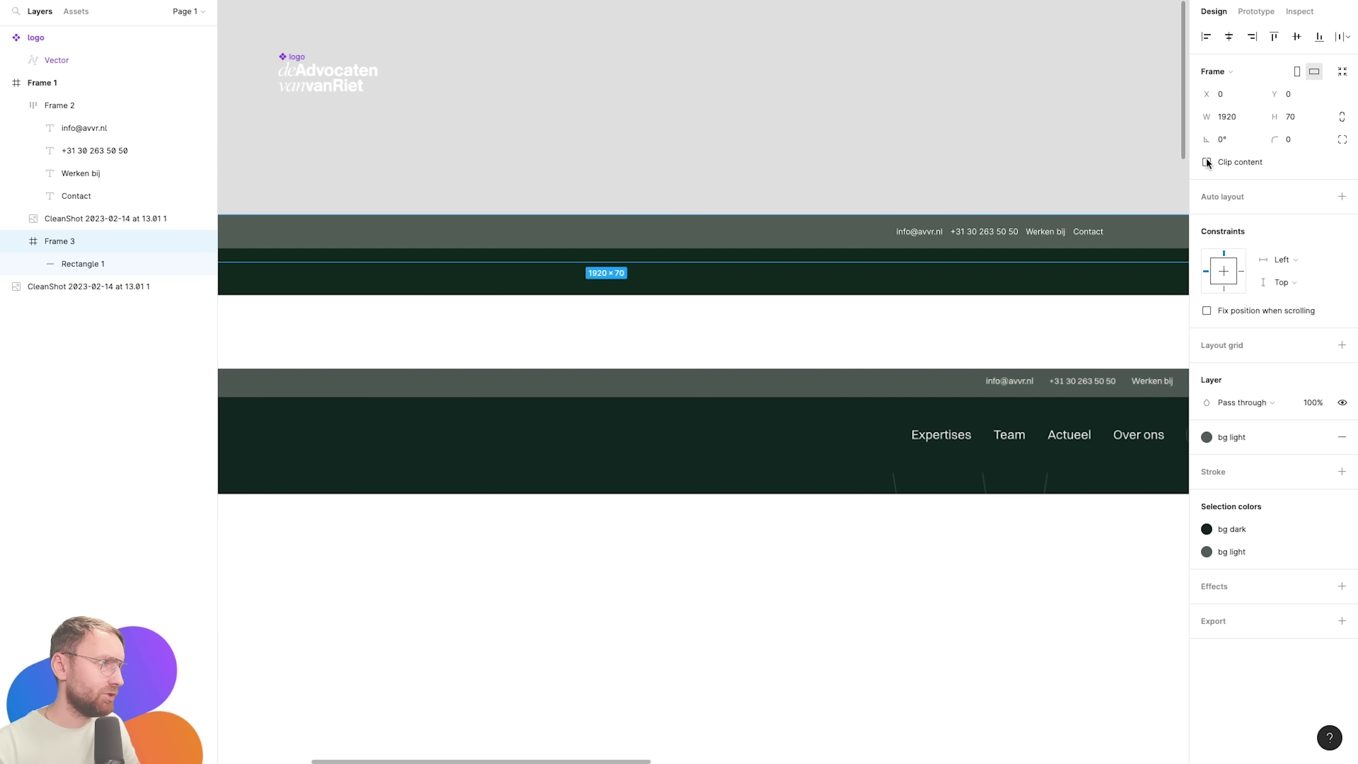
left_click(1207, 162)
scroll(873, 217, "up", 10)
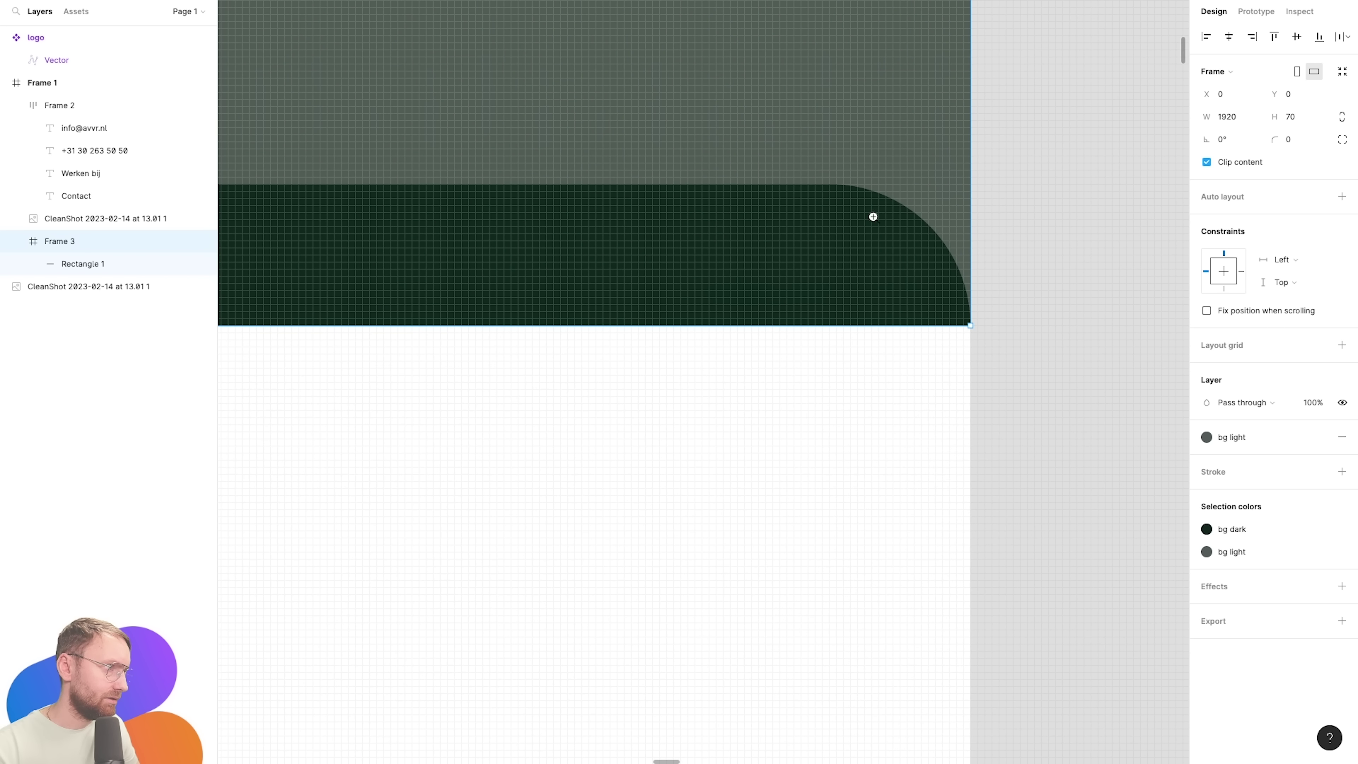
key("ctrl+shift+3")
scroll(569, 172, "down", 5)
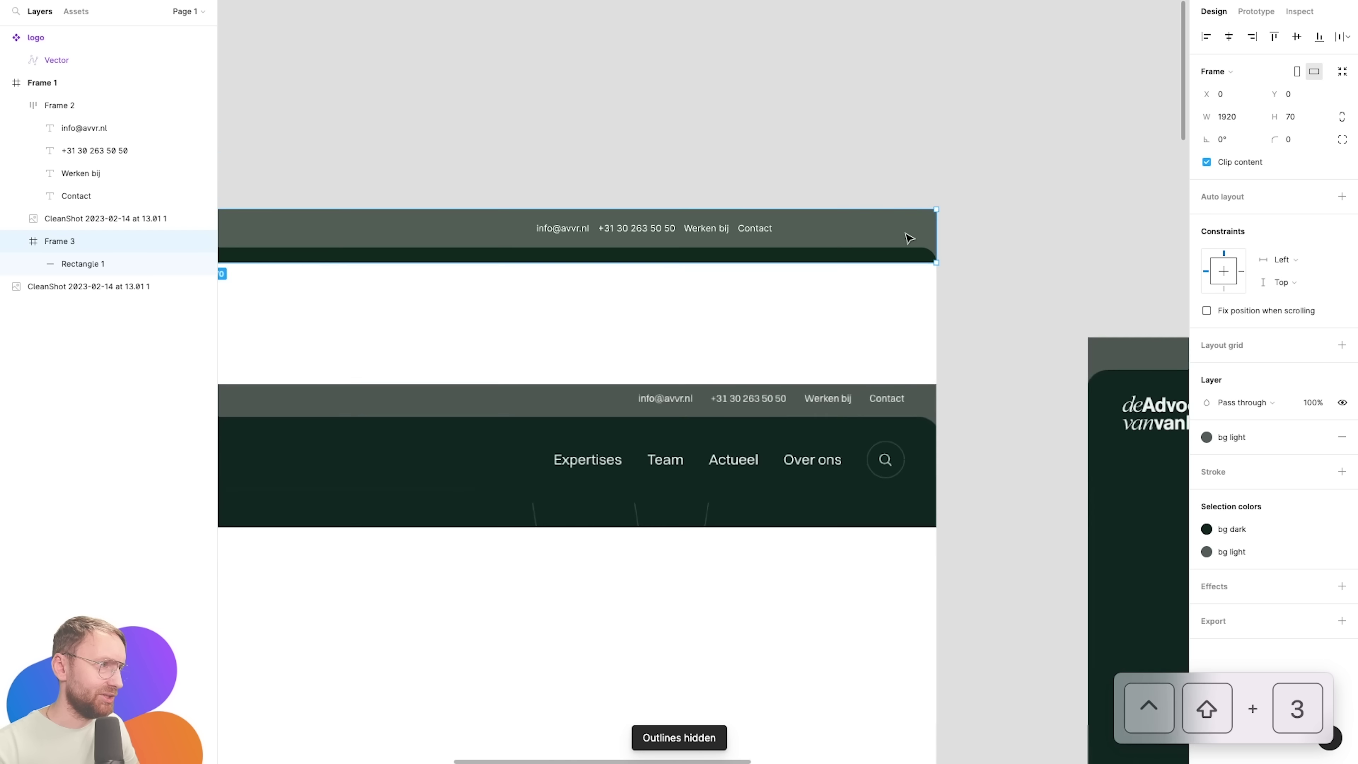
key("Escape")
Select the contact links row in the top bar and shift it left.
scroll(795, 169, "down", 5)
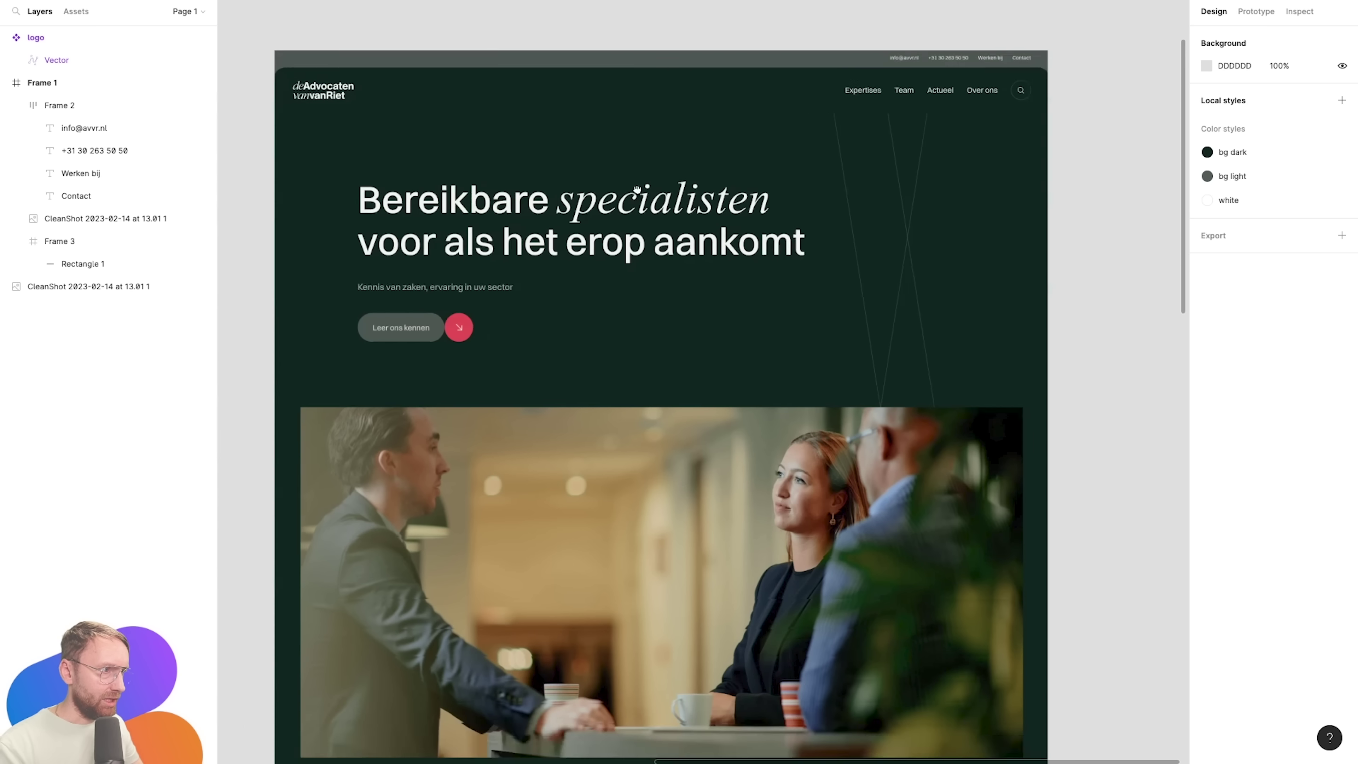
scroll(716, 81, "up", 8)
scroll(715, 82, "up", 5)
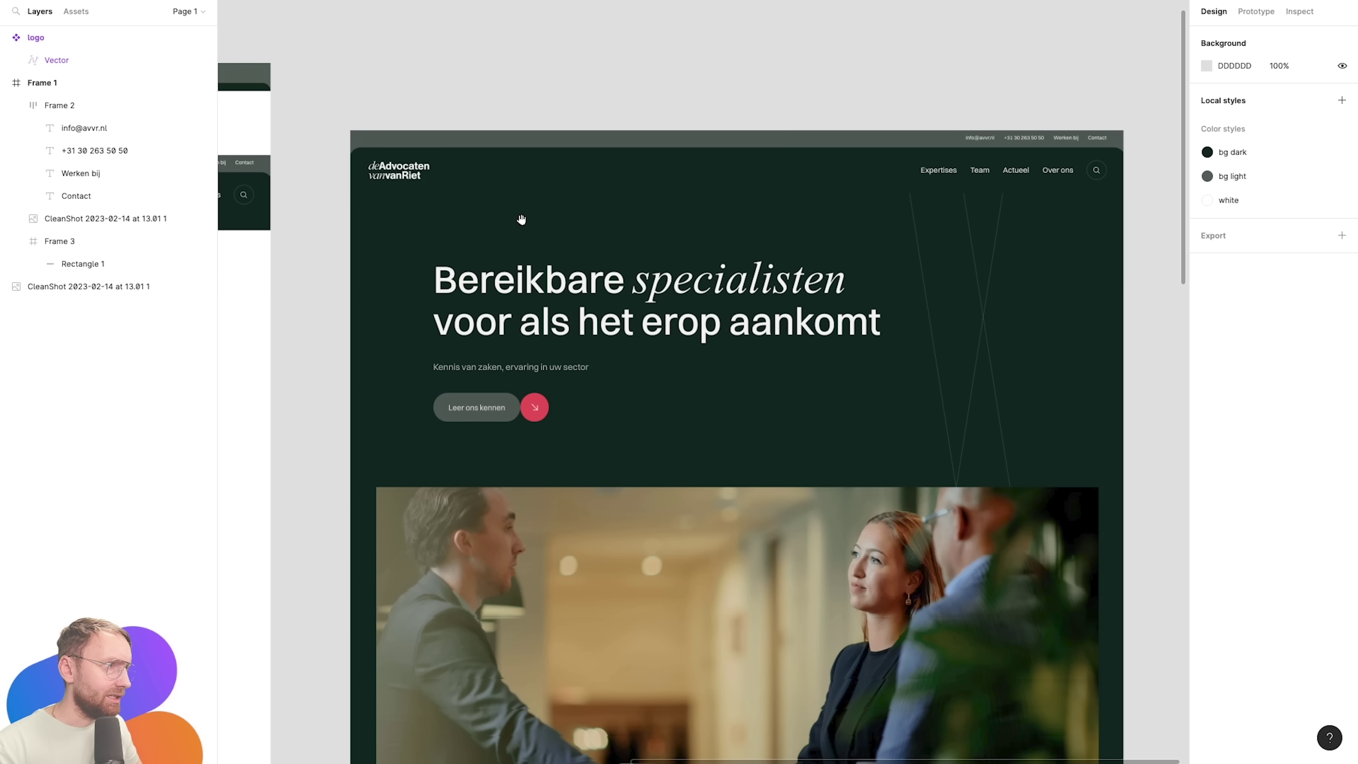
scroll(1065, 176, "left", 10)
scroll(1067, 233, "left", 2)
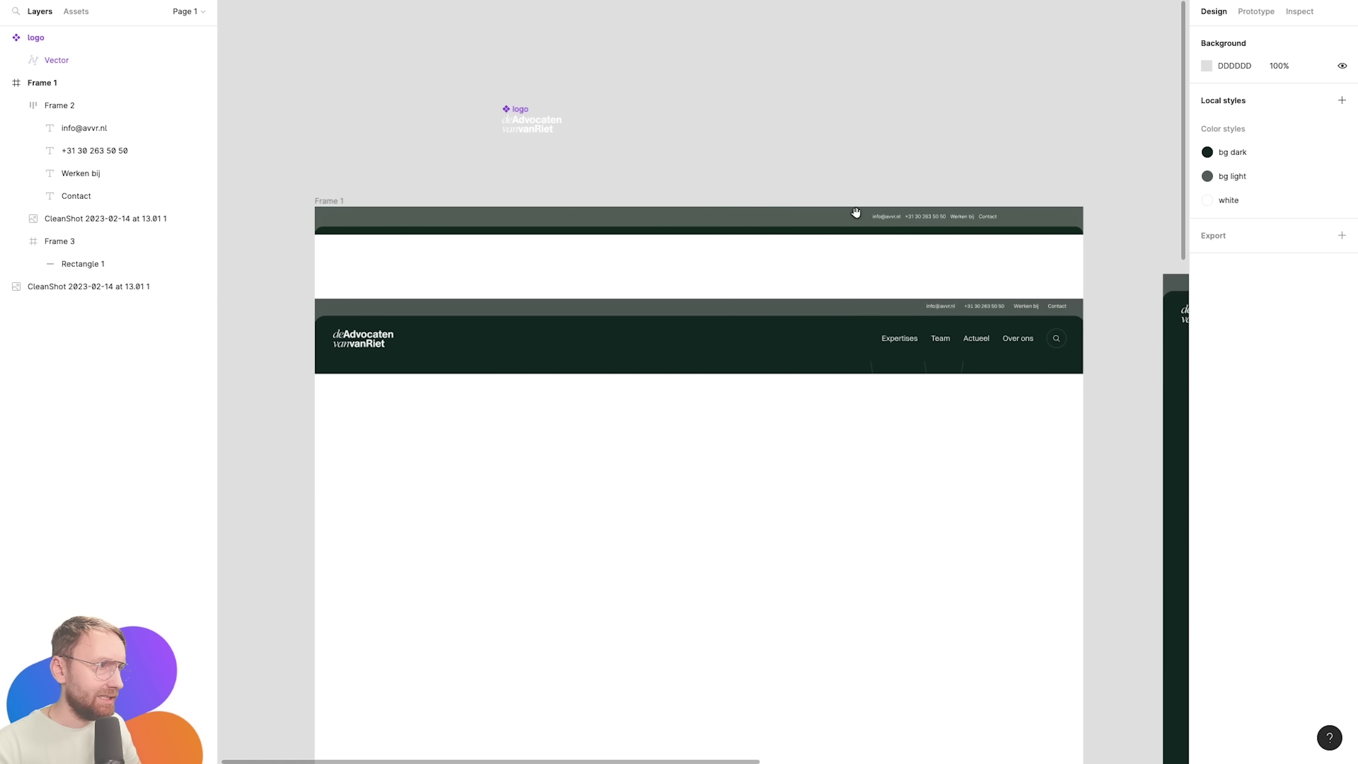
left_click(1058, 216)
scroll(1057, 209, "up", 3)
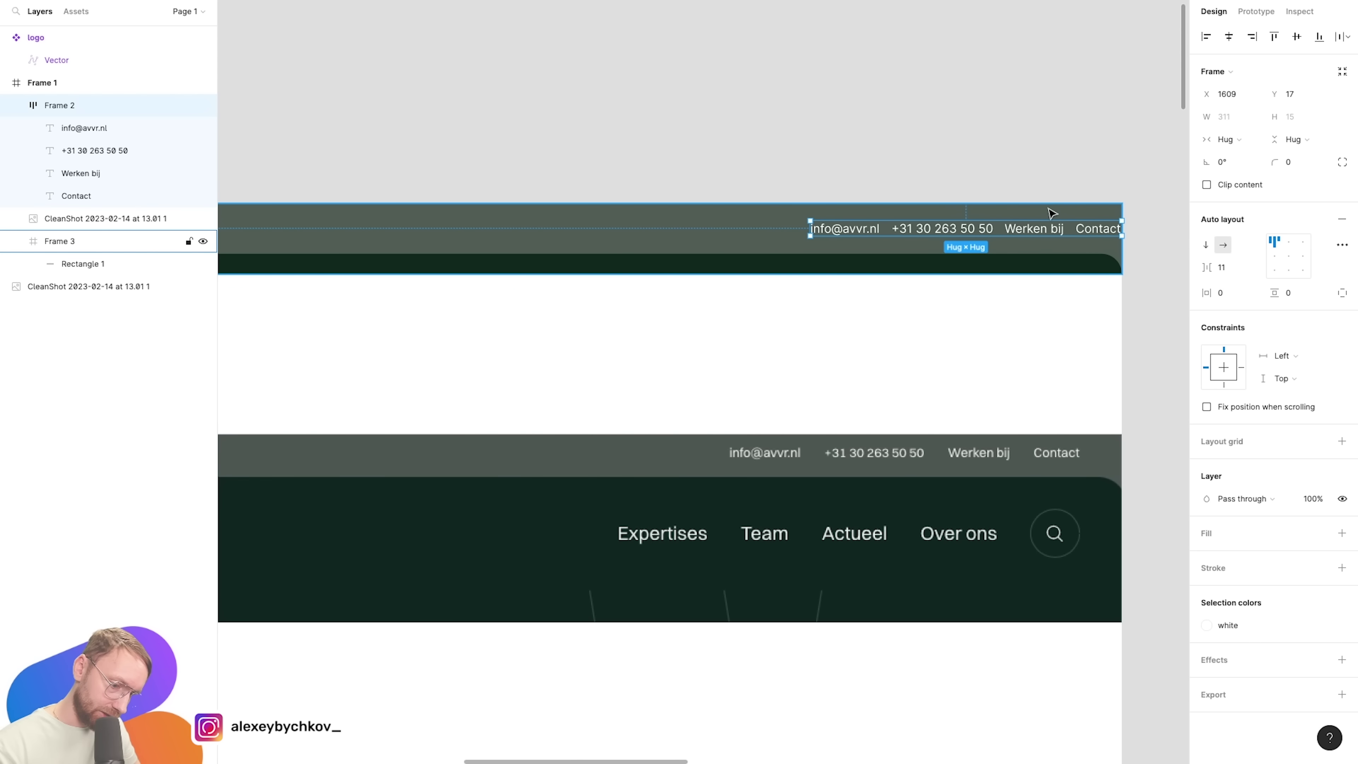
scroll(1114, 220, "up", 2)
key("shift+Left")
key("shift+Left")
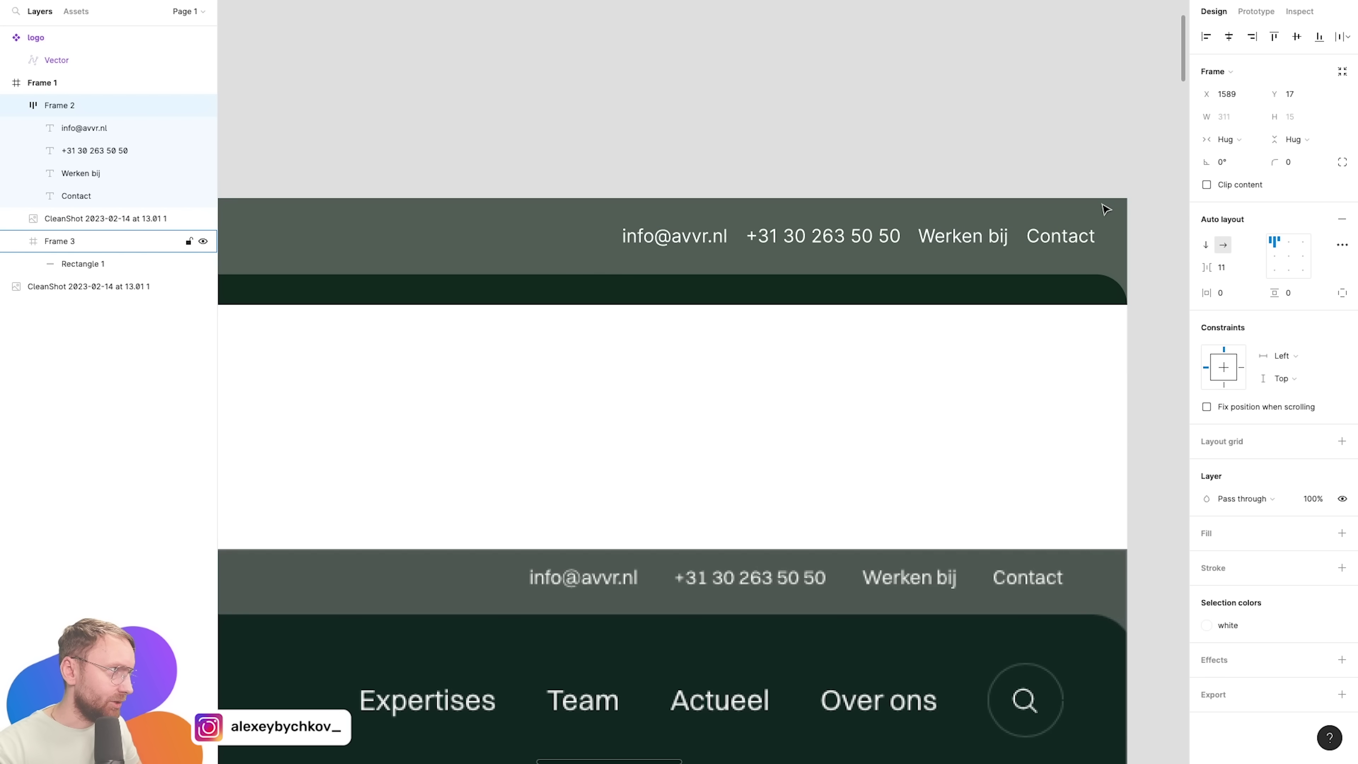
key("shift+Left")
key("shift+Left")
key("shift+Left")
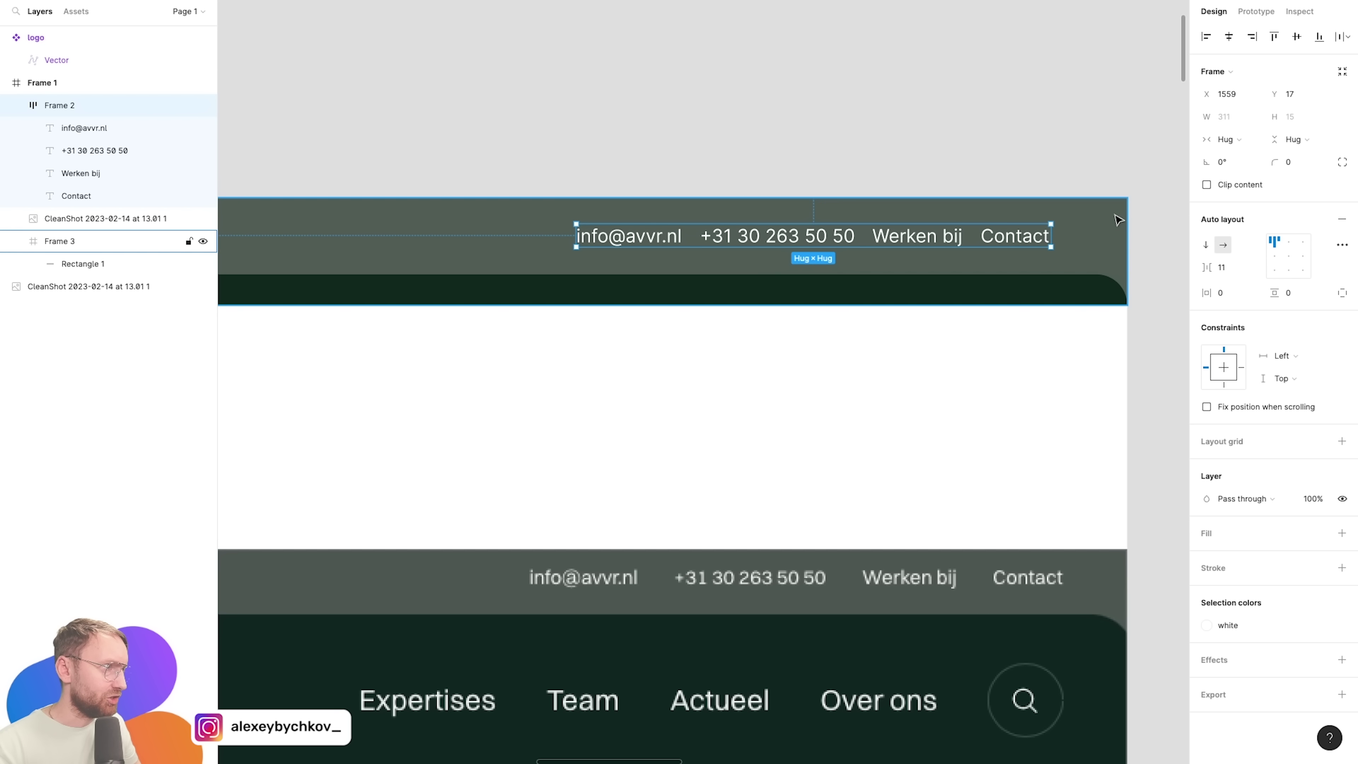
Right-align the contact links in their auto layout with a 20 px gap.
scroll(1117, 222, "down", 5)
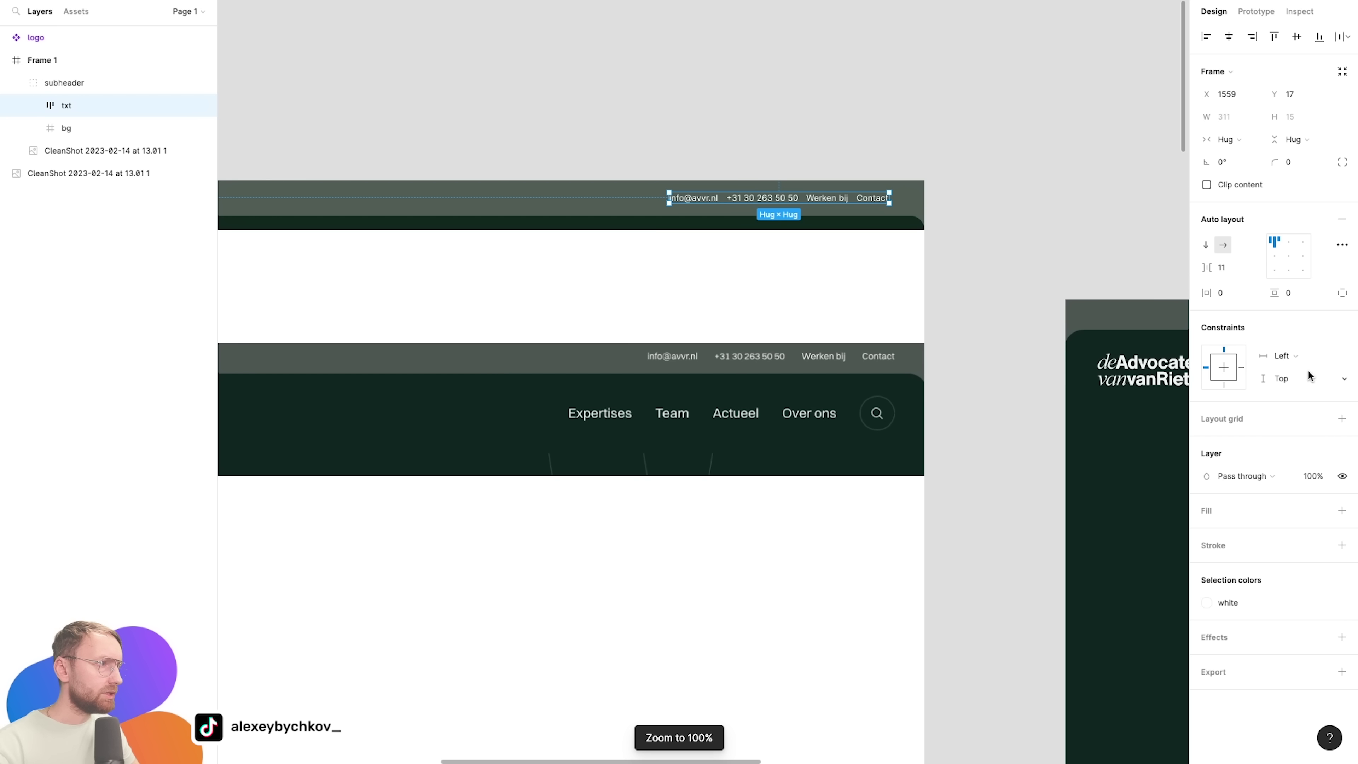
left_click(1302, 242)
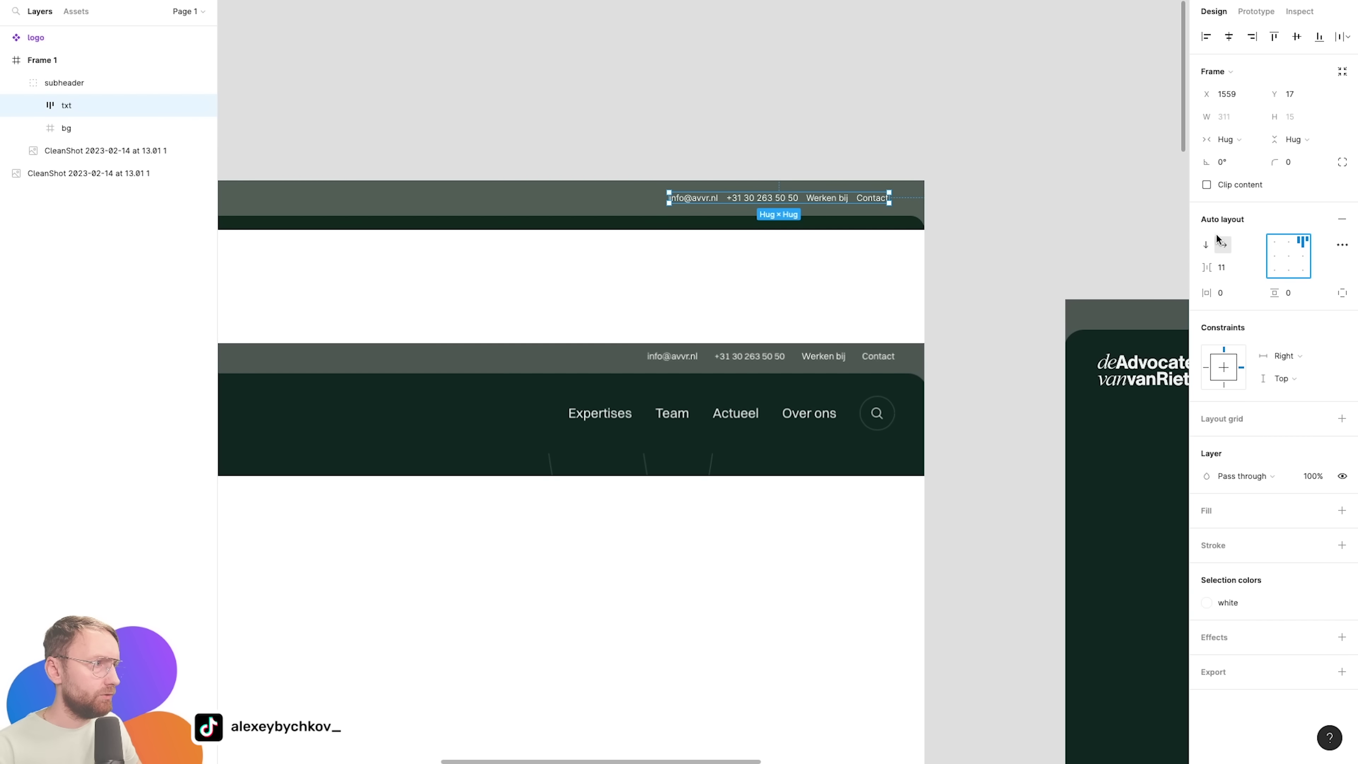
left_click(1230, 267)
key("Down")
key("shift+Up")
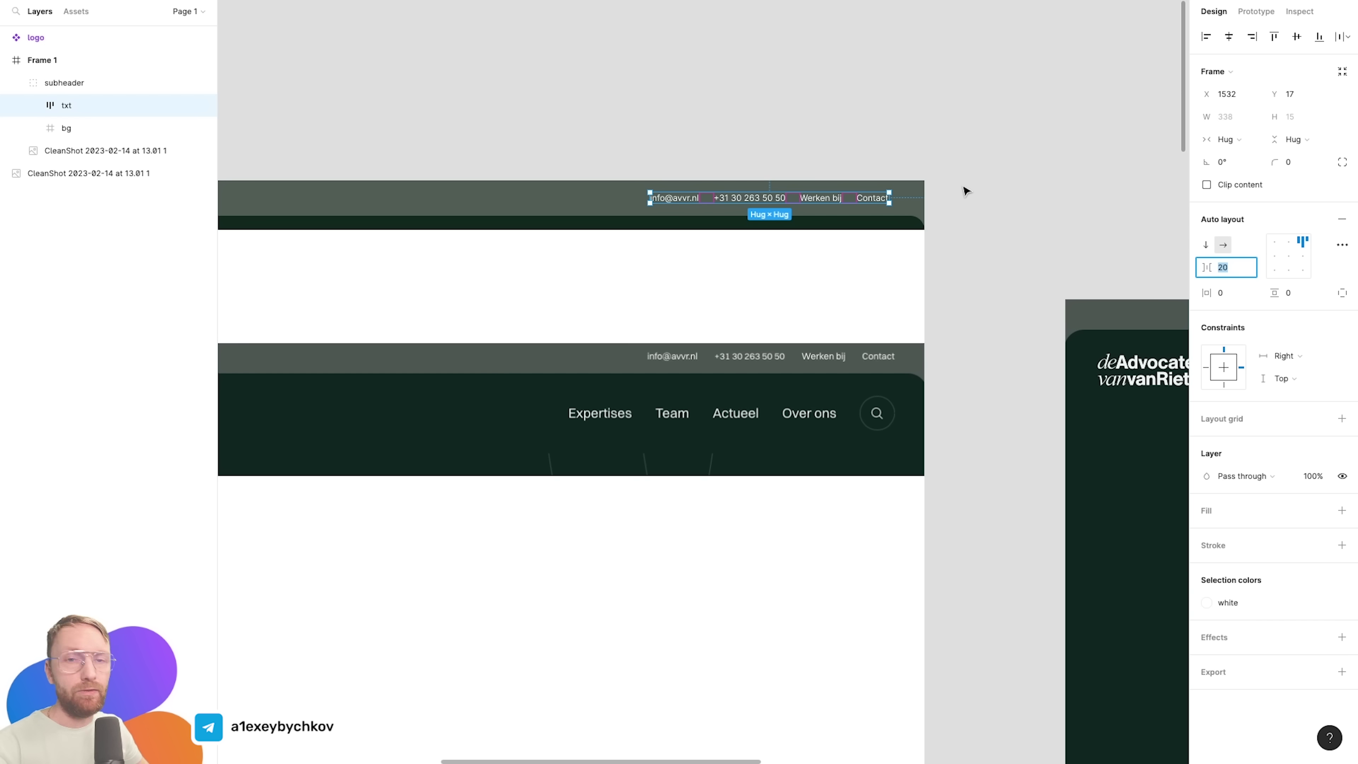
left_click(916, 88)
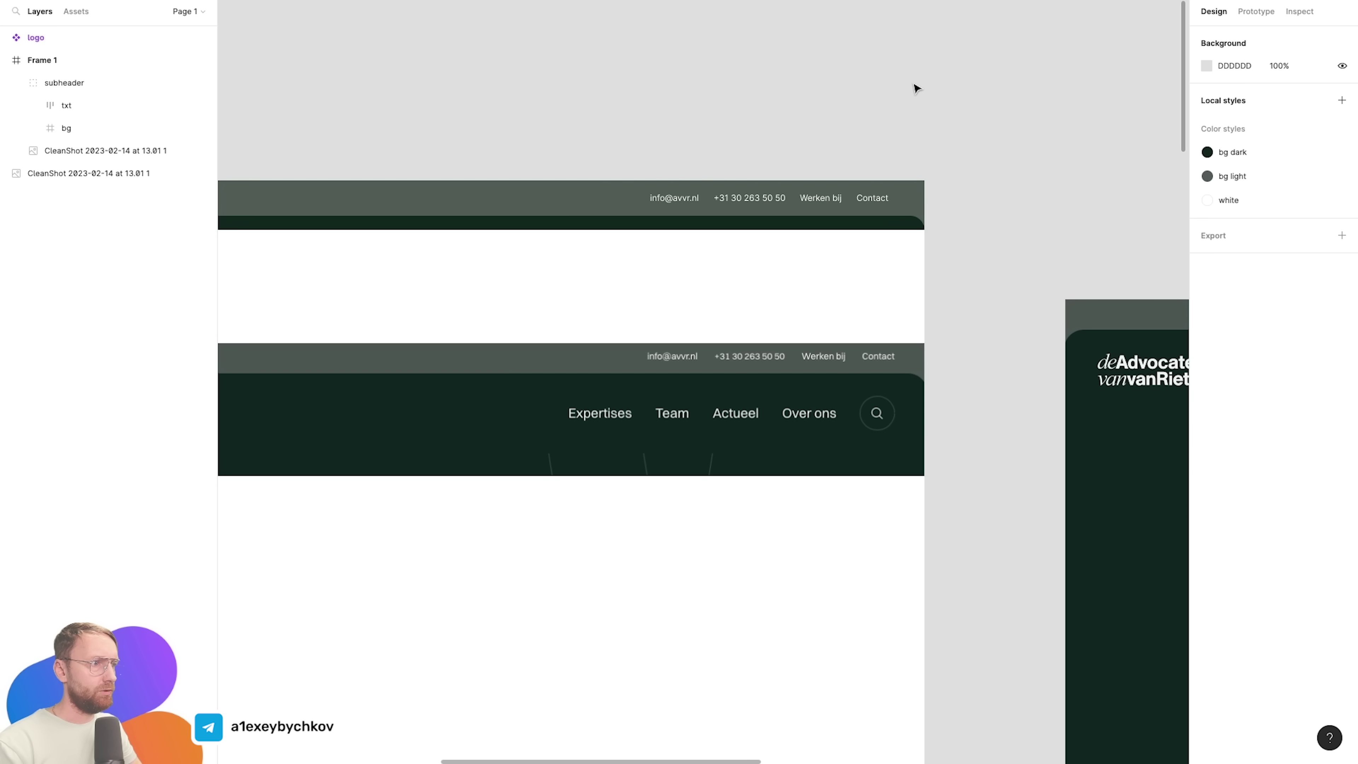
left_click(749, 198)
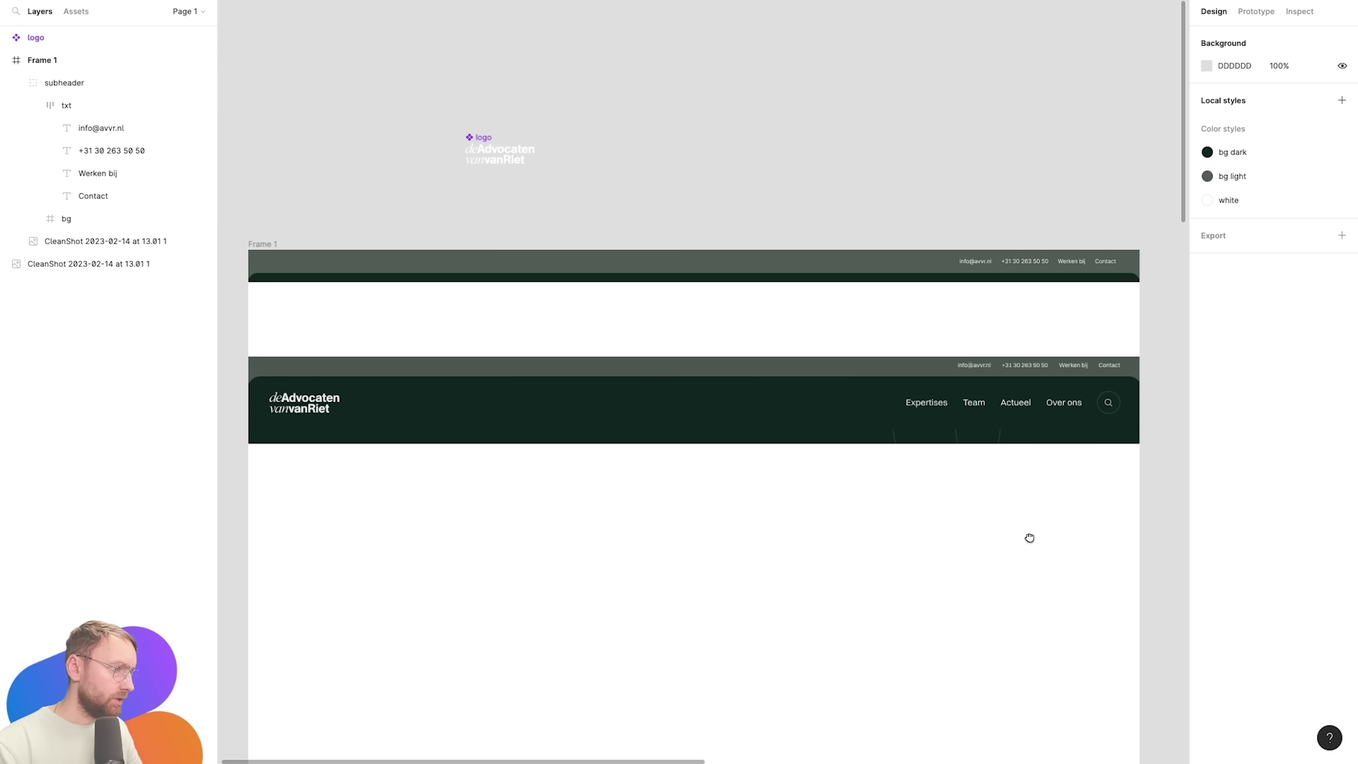
Fill Frame 1 with the bg dark colour style.
left_click(273, 246)
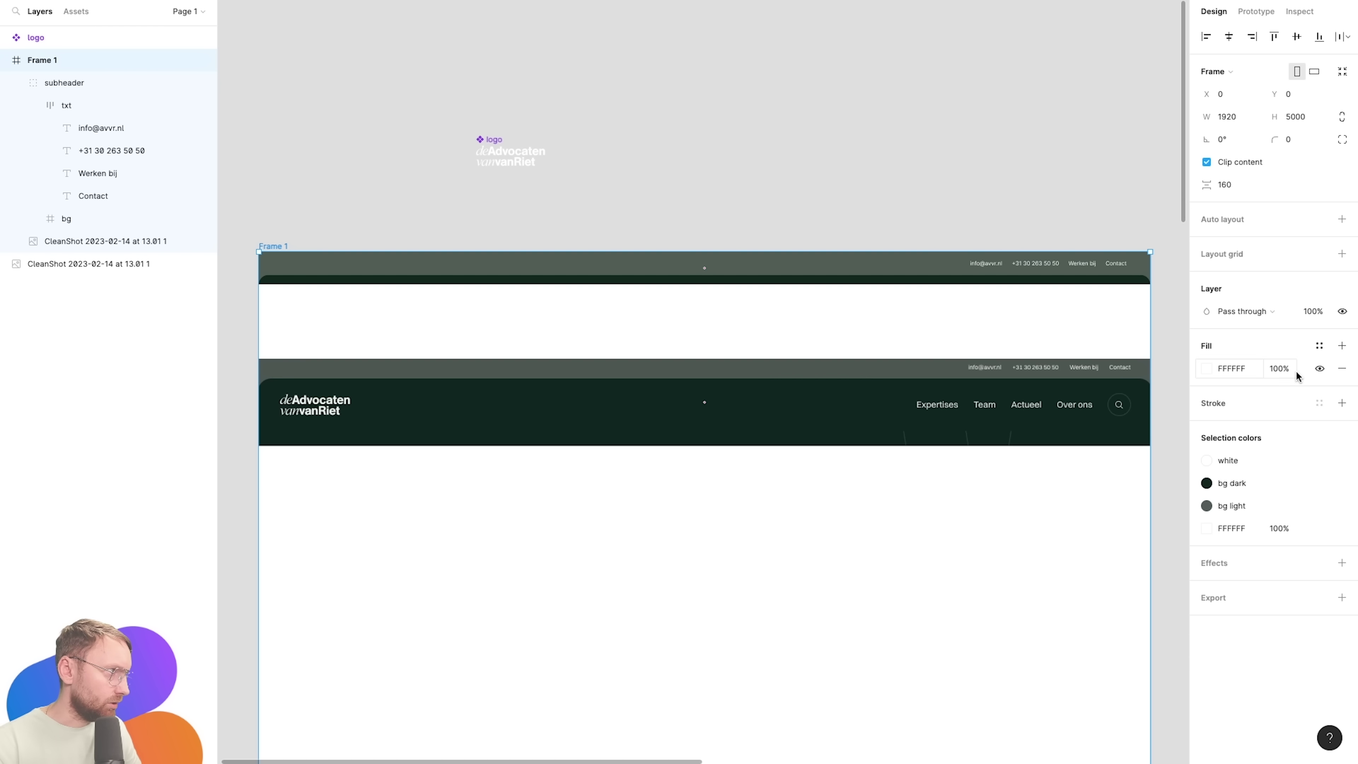
left_click(1318, 346)
left_click(1218, 431)
left_click(779, 185)
scroll(633, 200, "down", 5)
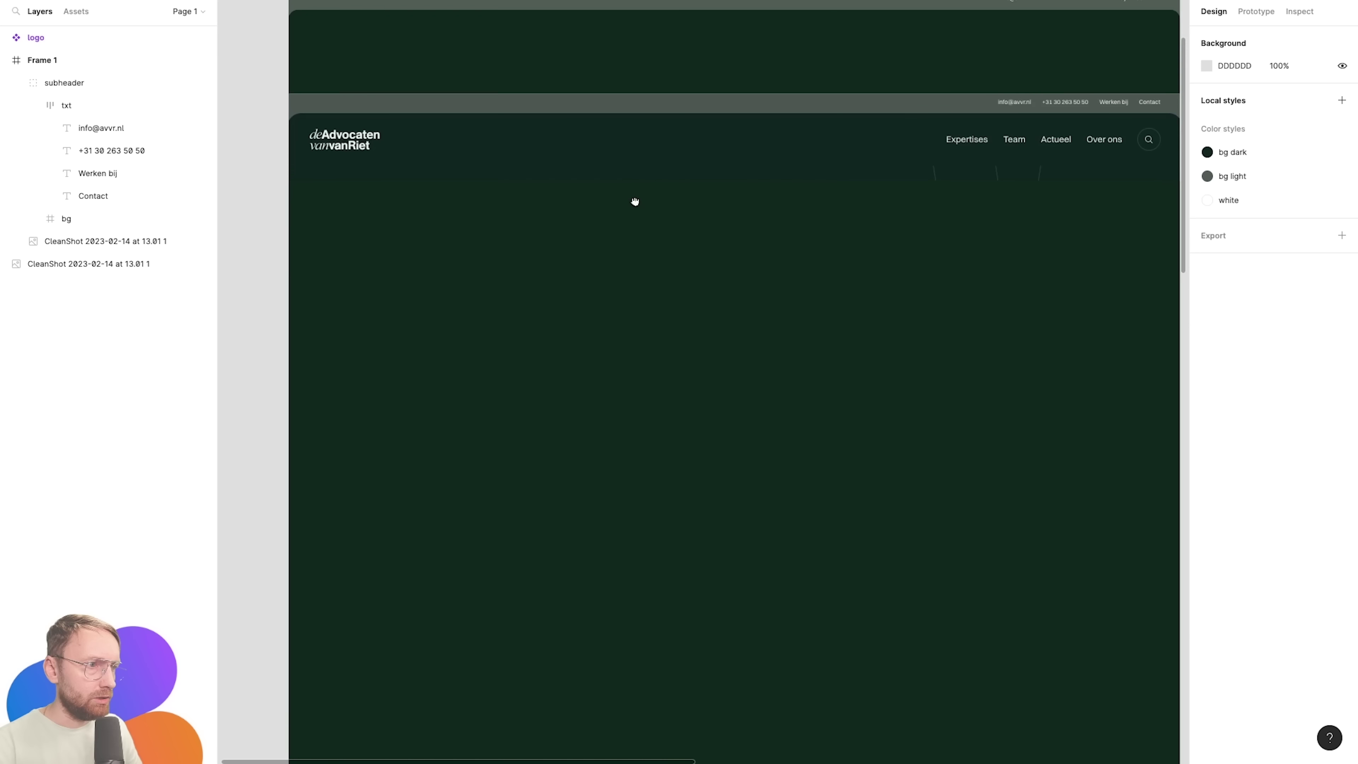
scroll(561, 515, "up", 6)
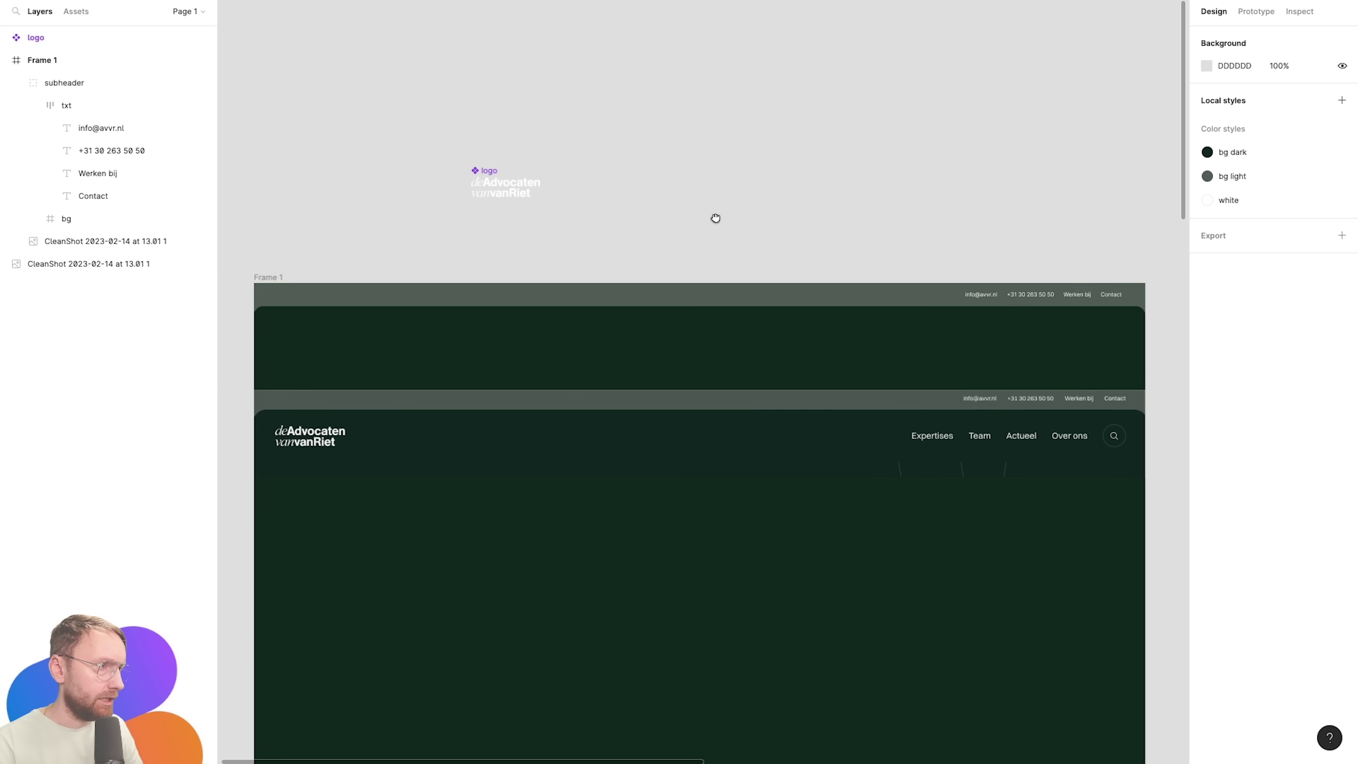
Place a copy of the logo in the dark header at X 50.
left_click_drag(512, 184, 320, 352)
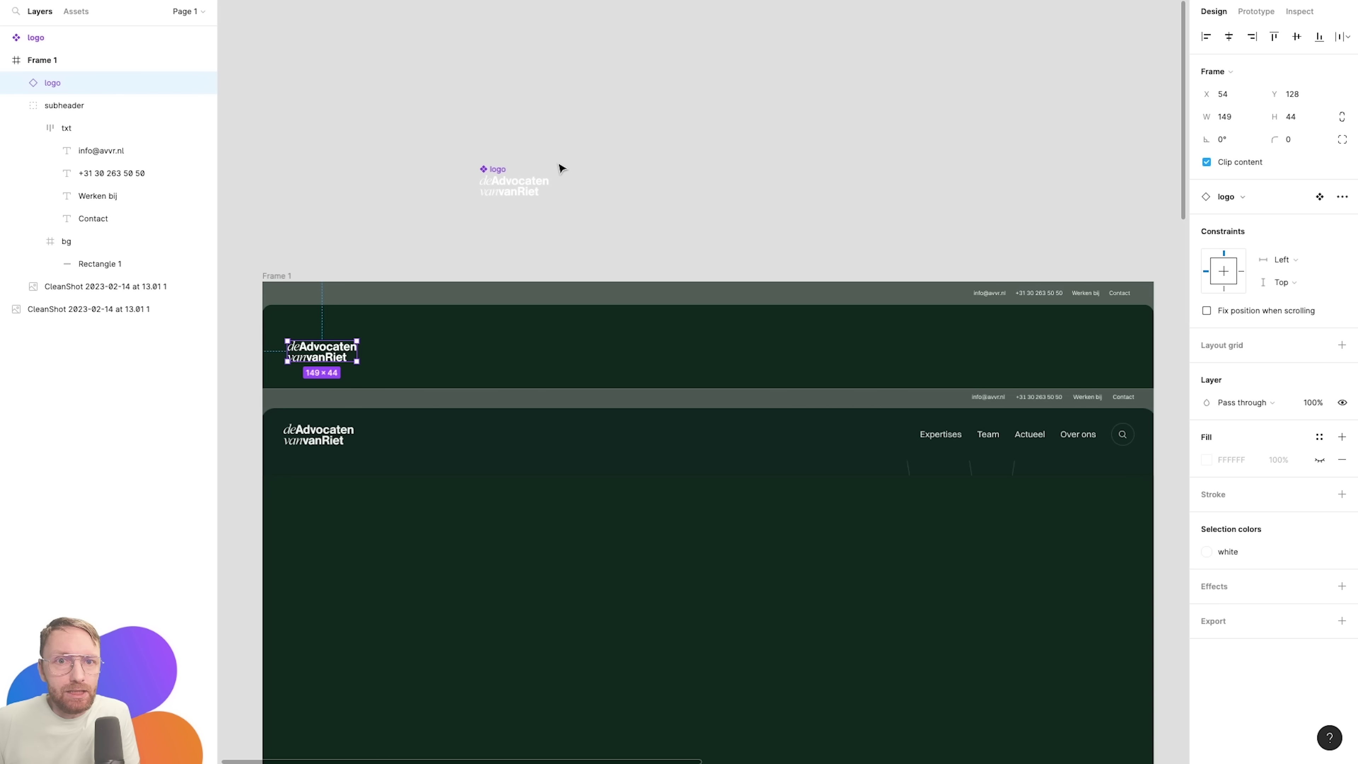
left_click(712, 134)
left_click(331, 350)
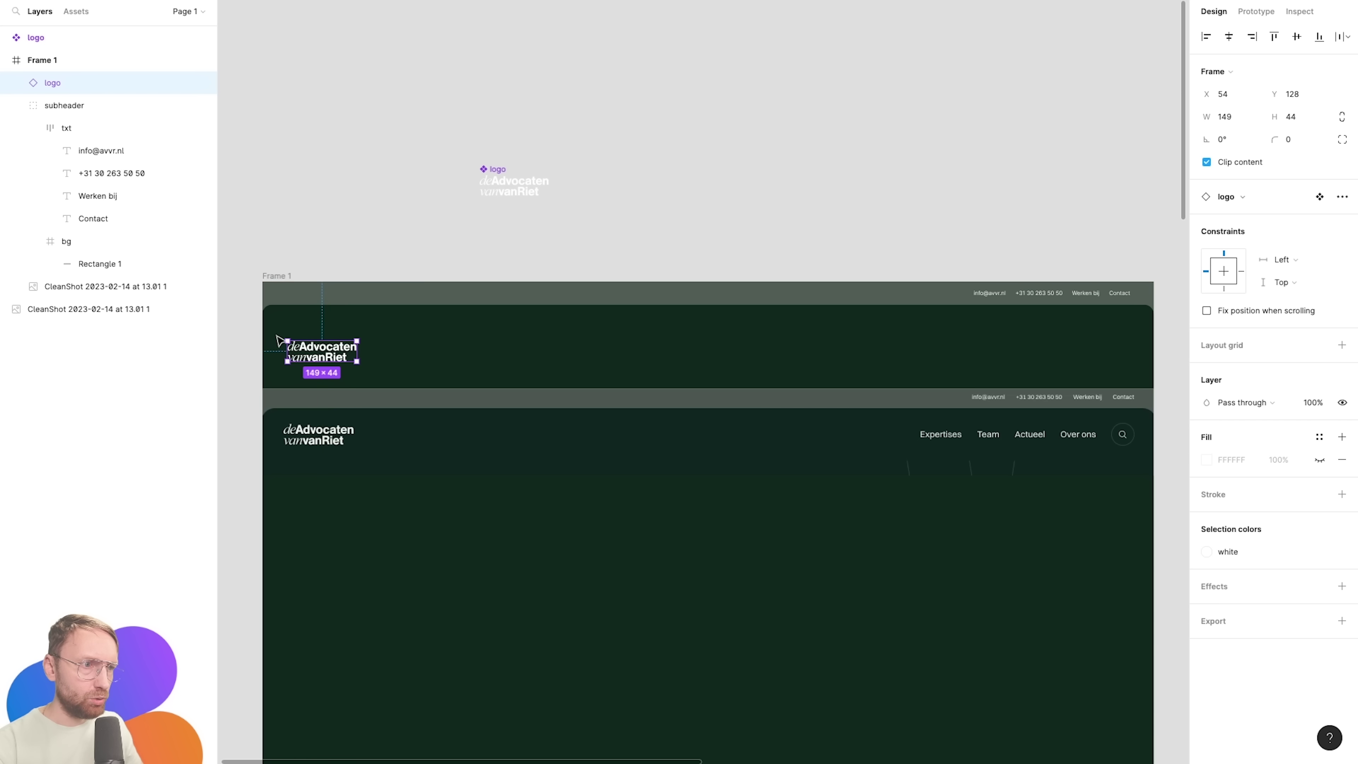
key("Left")
key("Left")
key("Left")
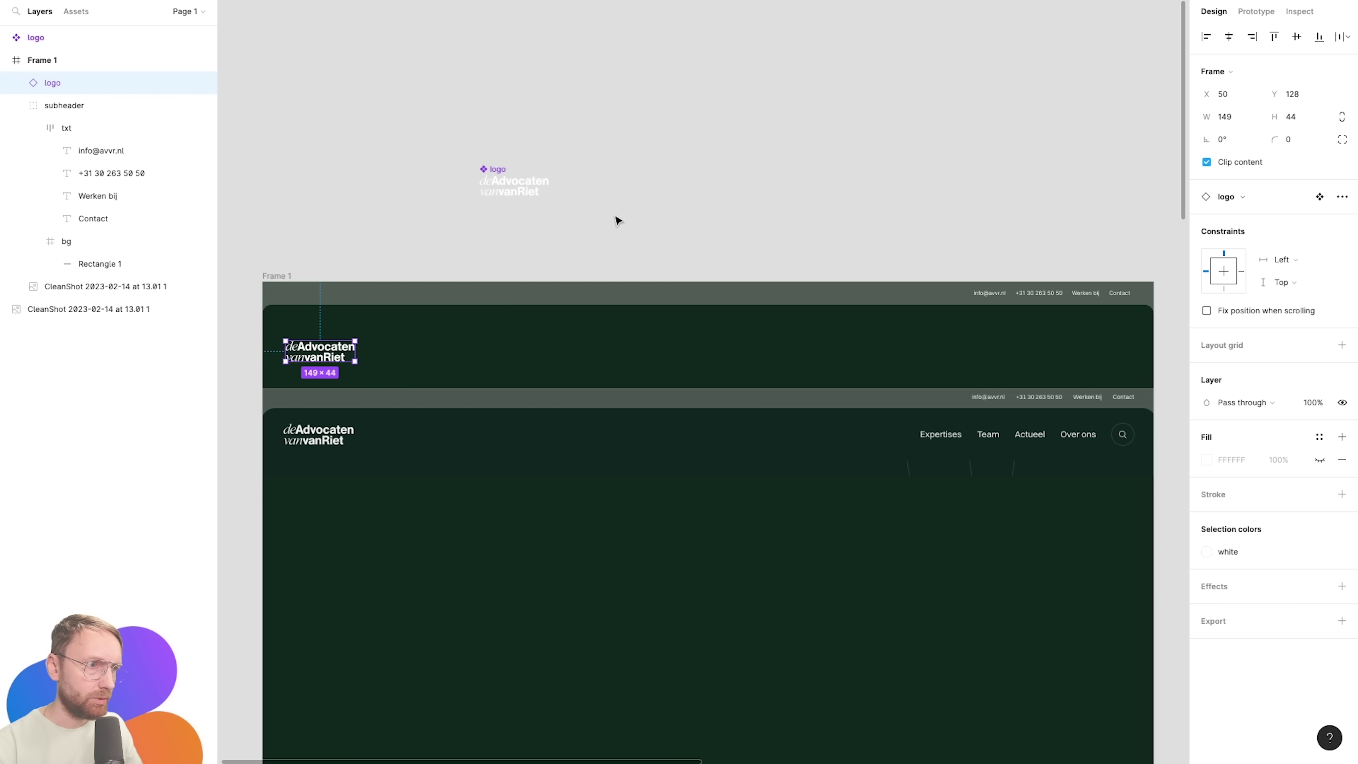
left_click(683, 193)
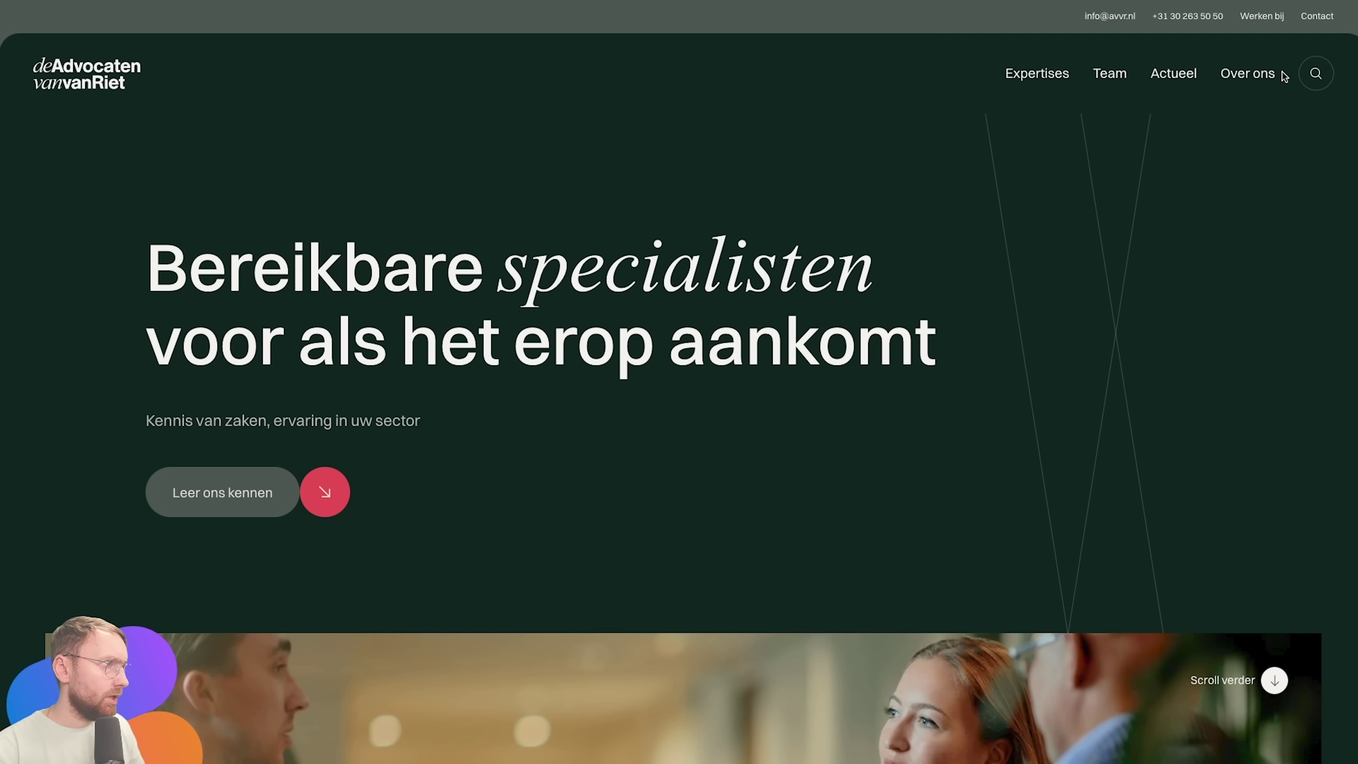
Copy the nav words from the website into Frame 1 and remove their bullets.
left_click_drag(1002, 71, 1276, 75)
key("super+c")
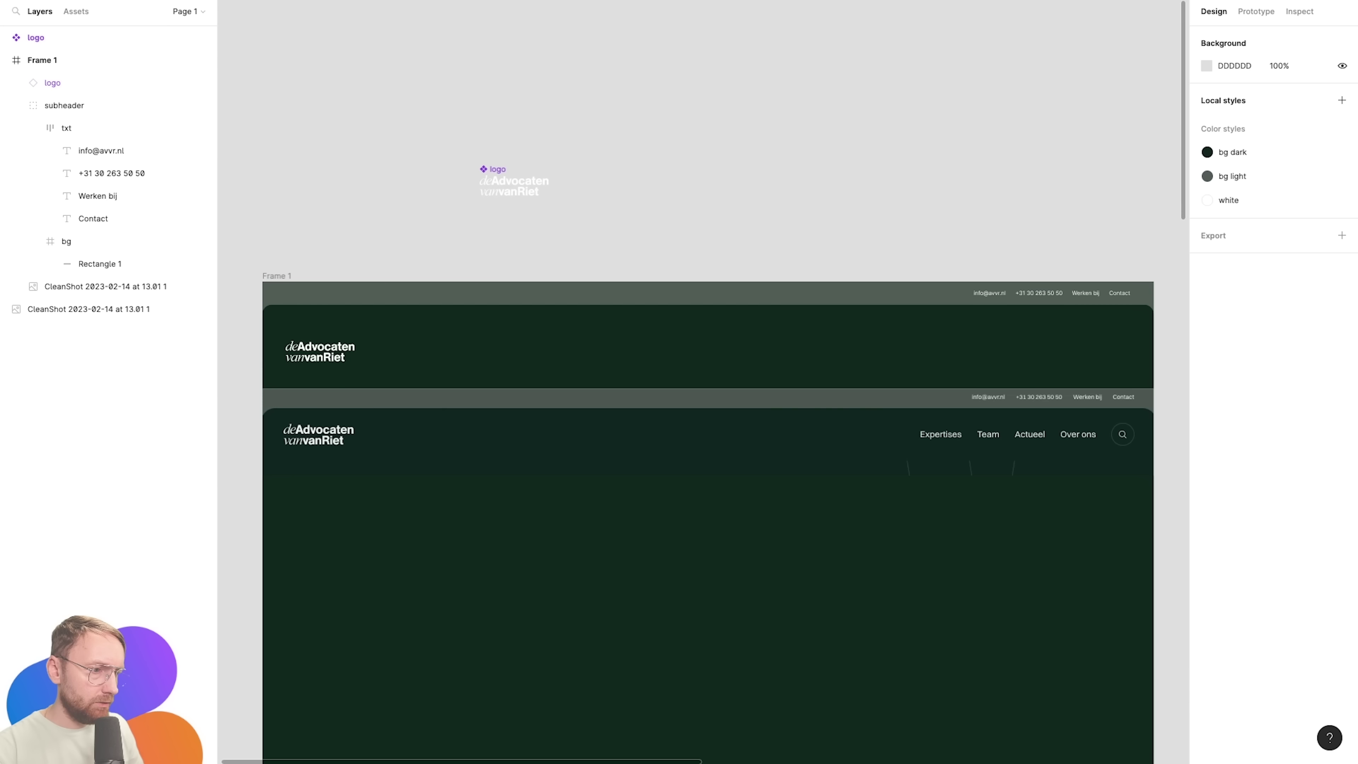
left_click(738, 315)
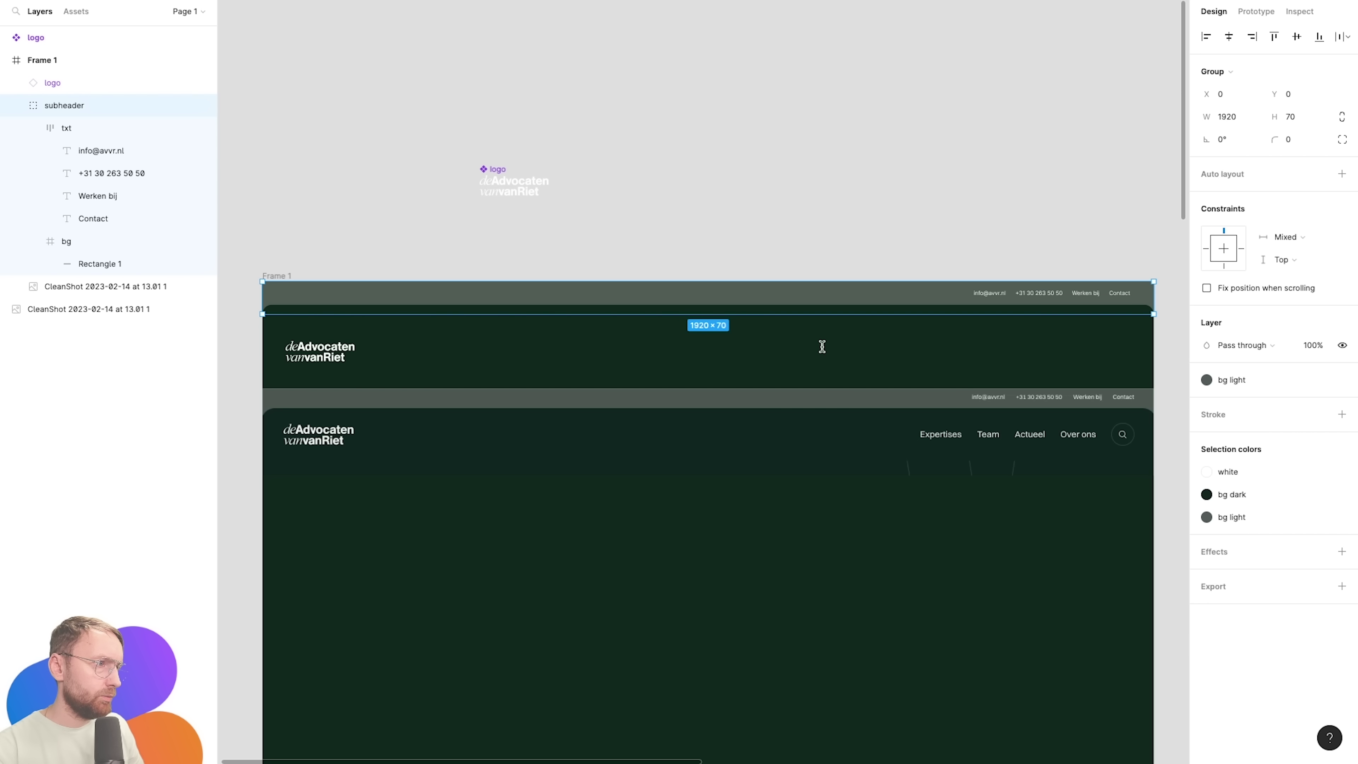
key("super+v")
key("super+a")
left_click(1342, 435)
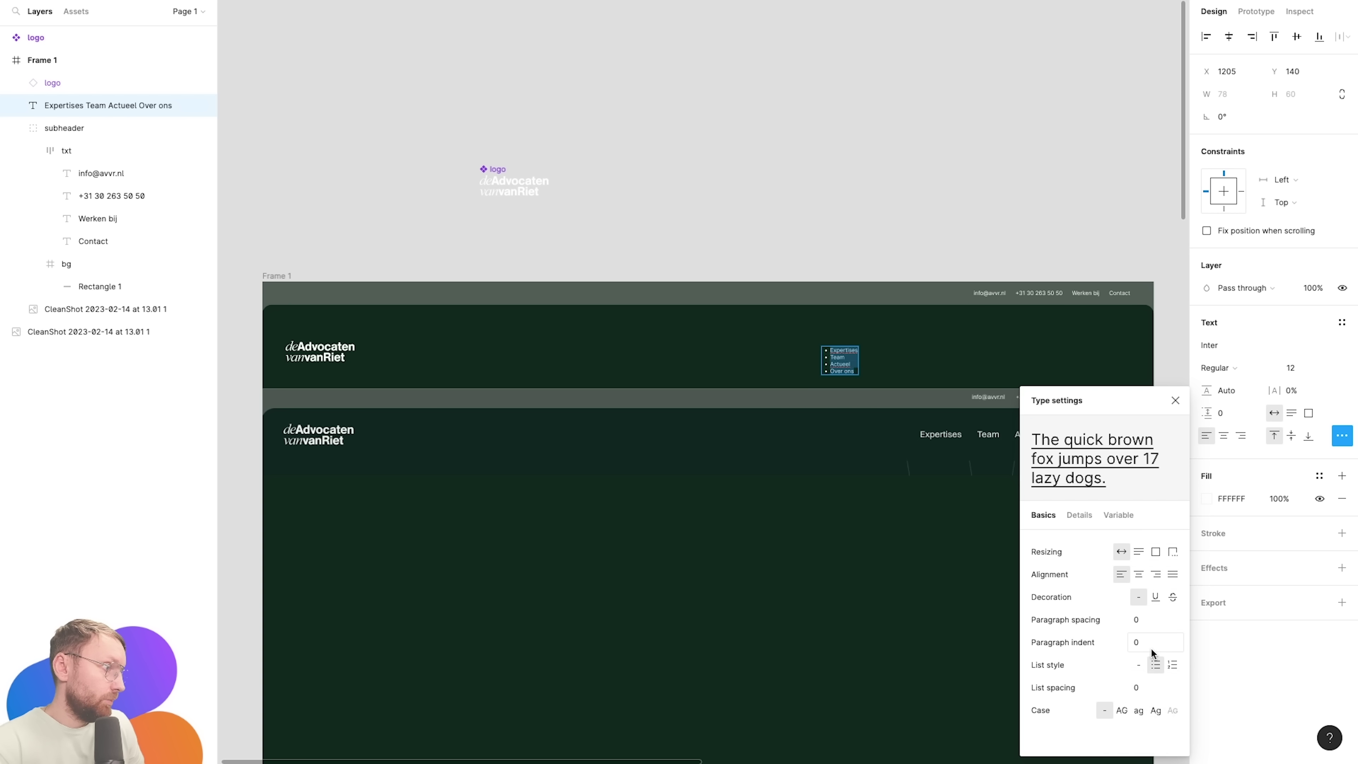
left_click(1138, 665)
Trim the text to 'Expertises' and duplicate it into four labels in an auto-layout row.
scroll(1001, 281, "up", 5)
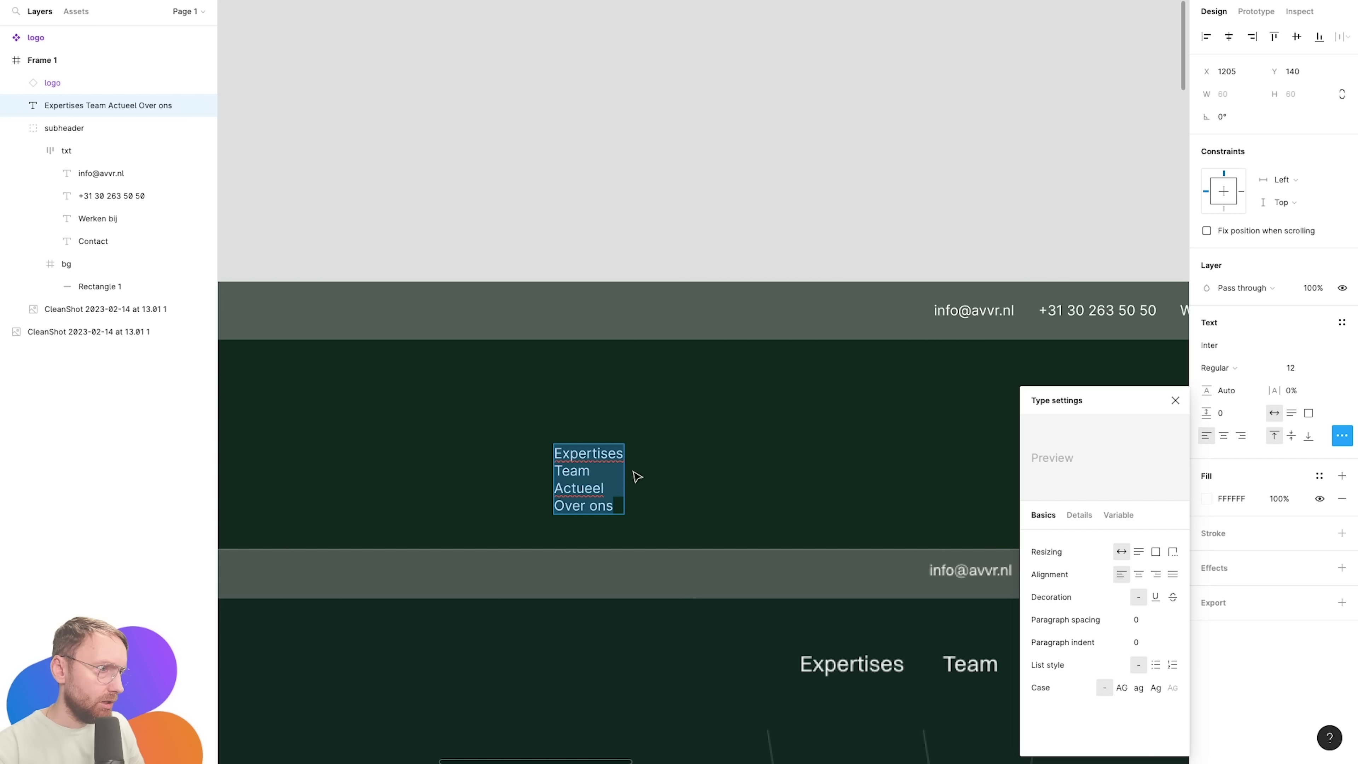
left_click_drag(619, 454, 652, 558)
key("super+x")
key("Escape")
left_click_drag(615, 454, 689, 454)
left_click(588, 454, "shift")
key("shift+a")
key("super+d")
key("super+d")
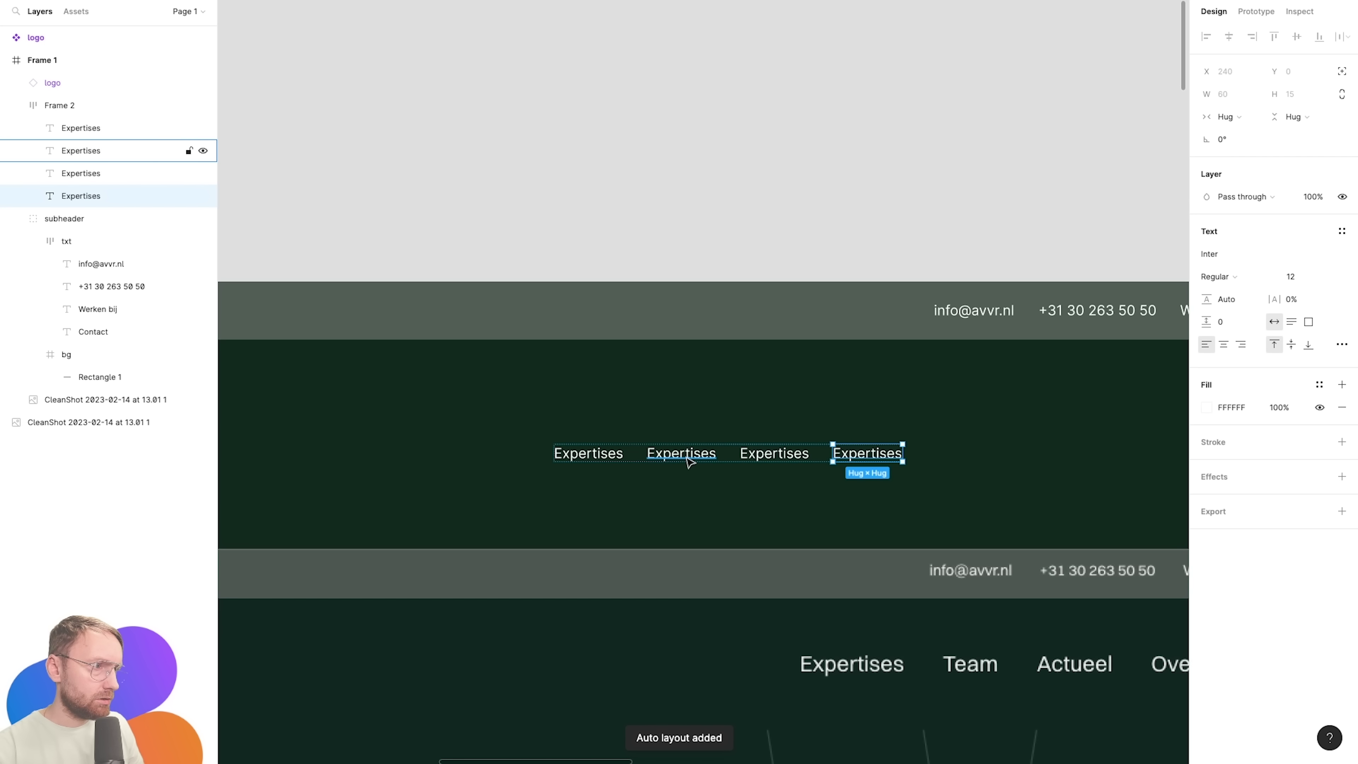
Relabel the copies as Team, Actueel and Over ons.
double_click(690, 462)
key("super+v")
left_click_drag(708, 495, 685, 453)
key("super+x")
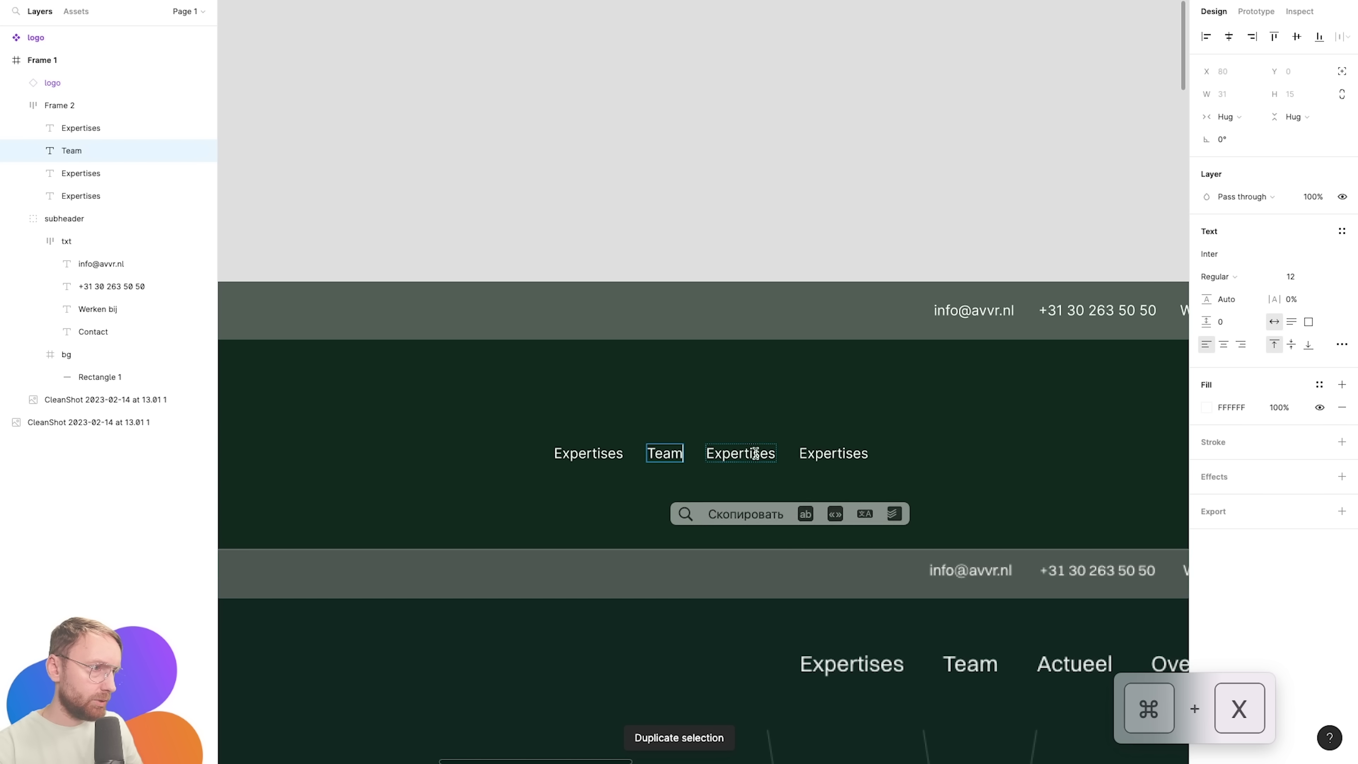
double_click(755, 453)
key("super+a")
key("super+shift+v")
left_click_drag(770, 473, 758, 453)
key("super+x")
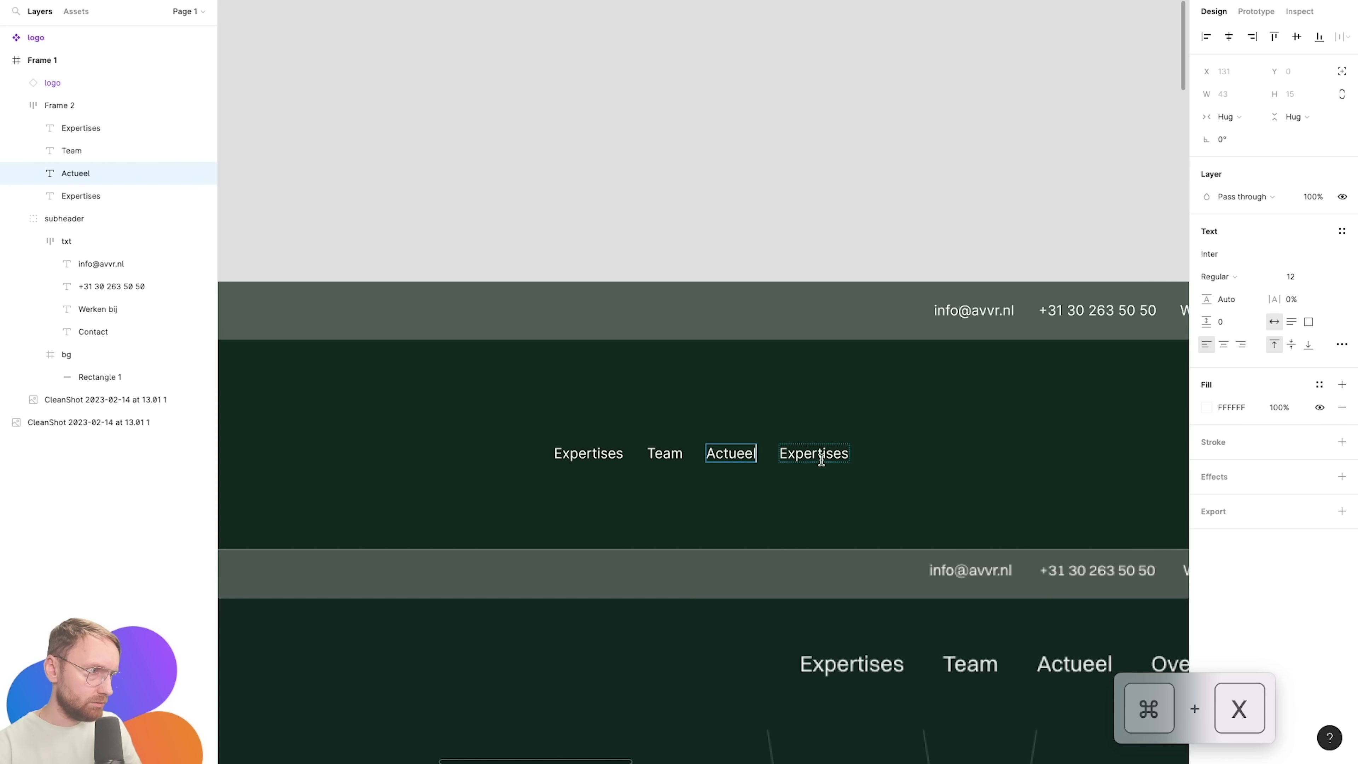
double_click(822, 455)
key("super+shift+v")
key("Escape")
key("Escape")
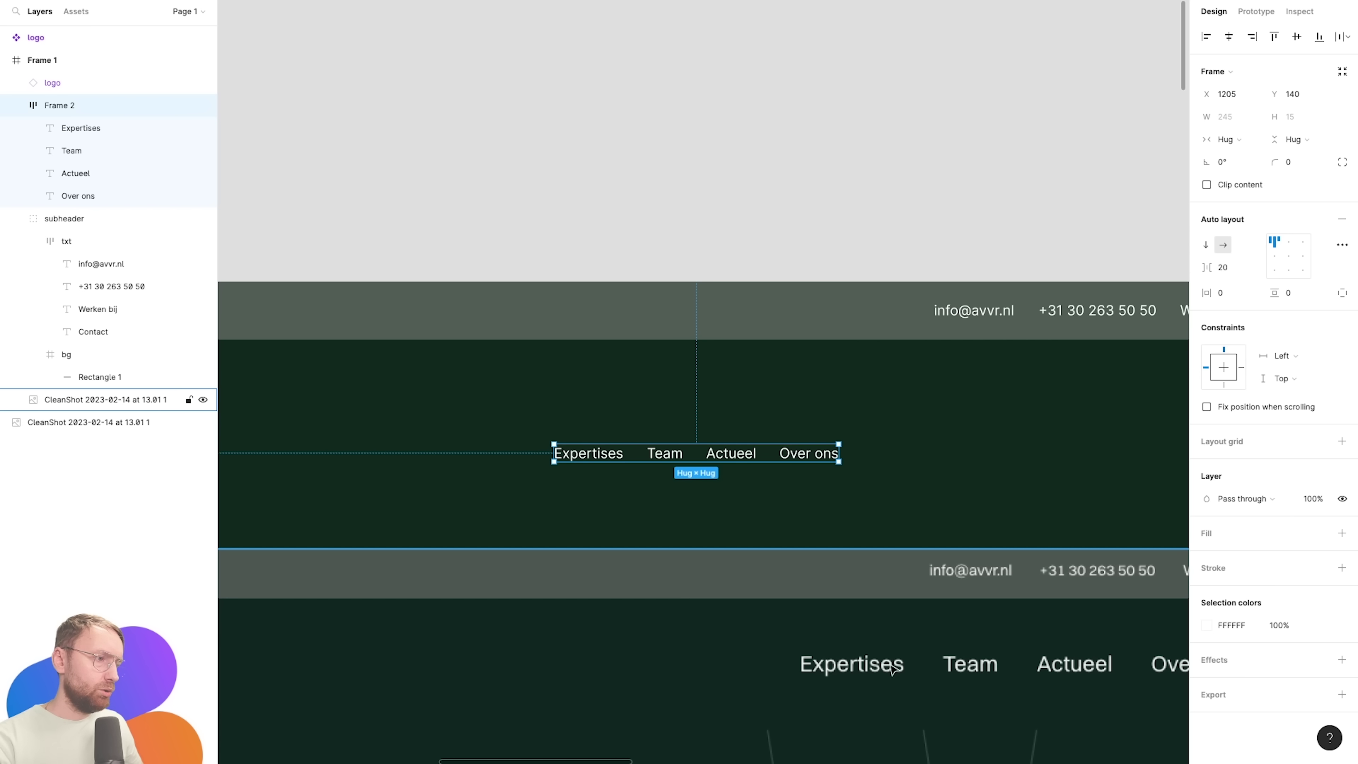
Set the nav labels to font size 17 and rename the row frame txt.
key("Return")
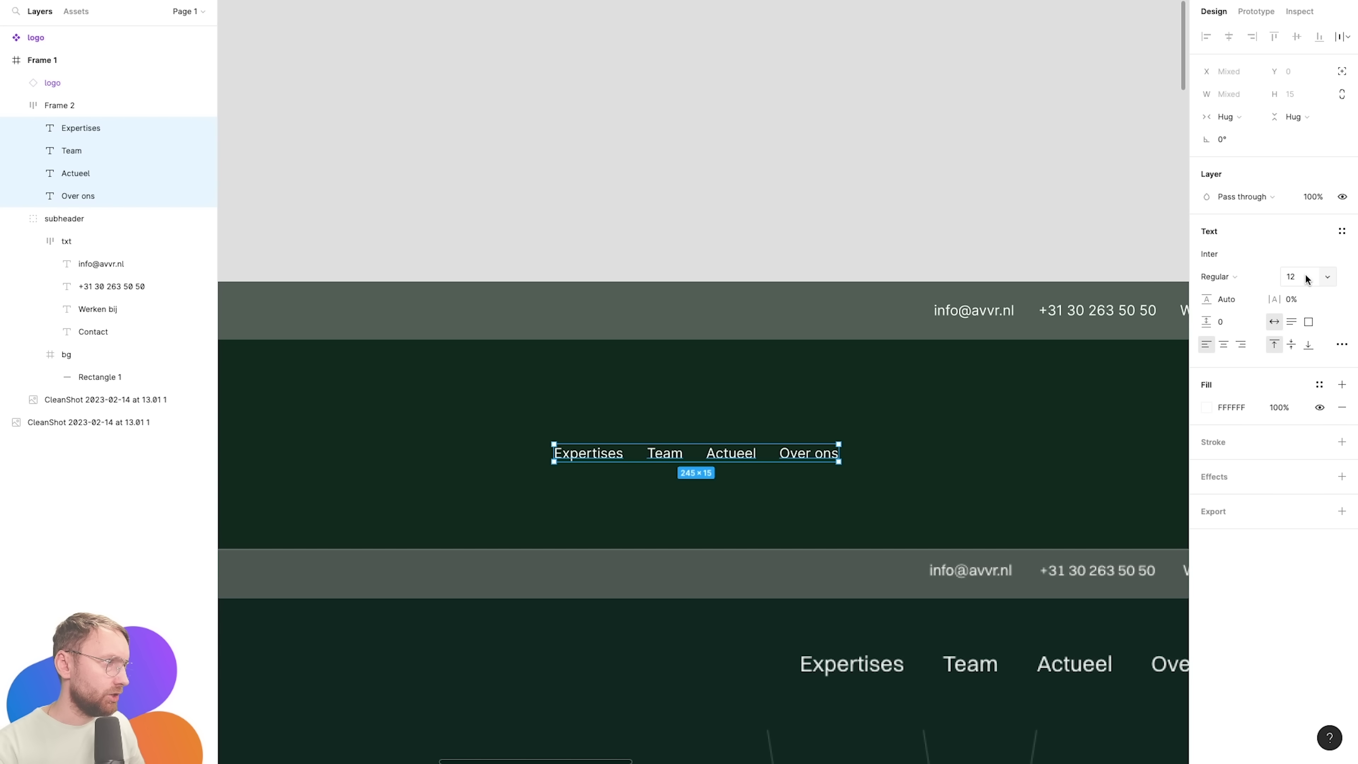
left_click(1300, 277)
type("17")
key("Return")
left_click(925, 142)
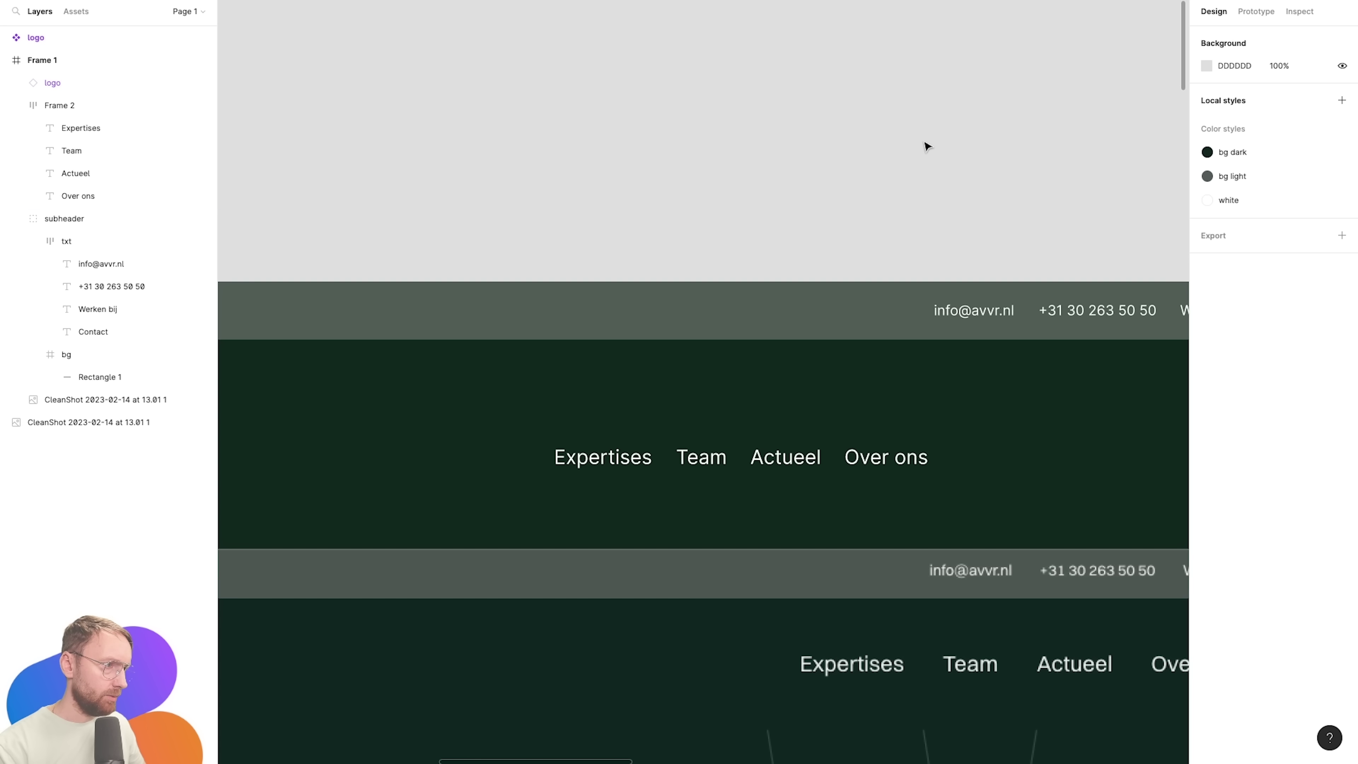
left_click(73, 113)
double_click(69, 106)
Name the nav row txt and insert the Lucide 'search' icon after Over ons.
type("txt")
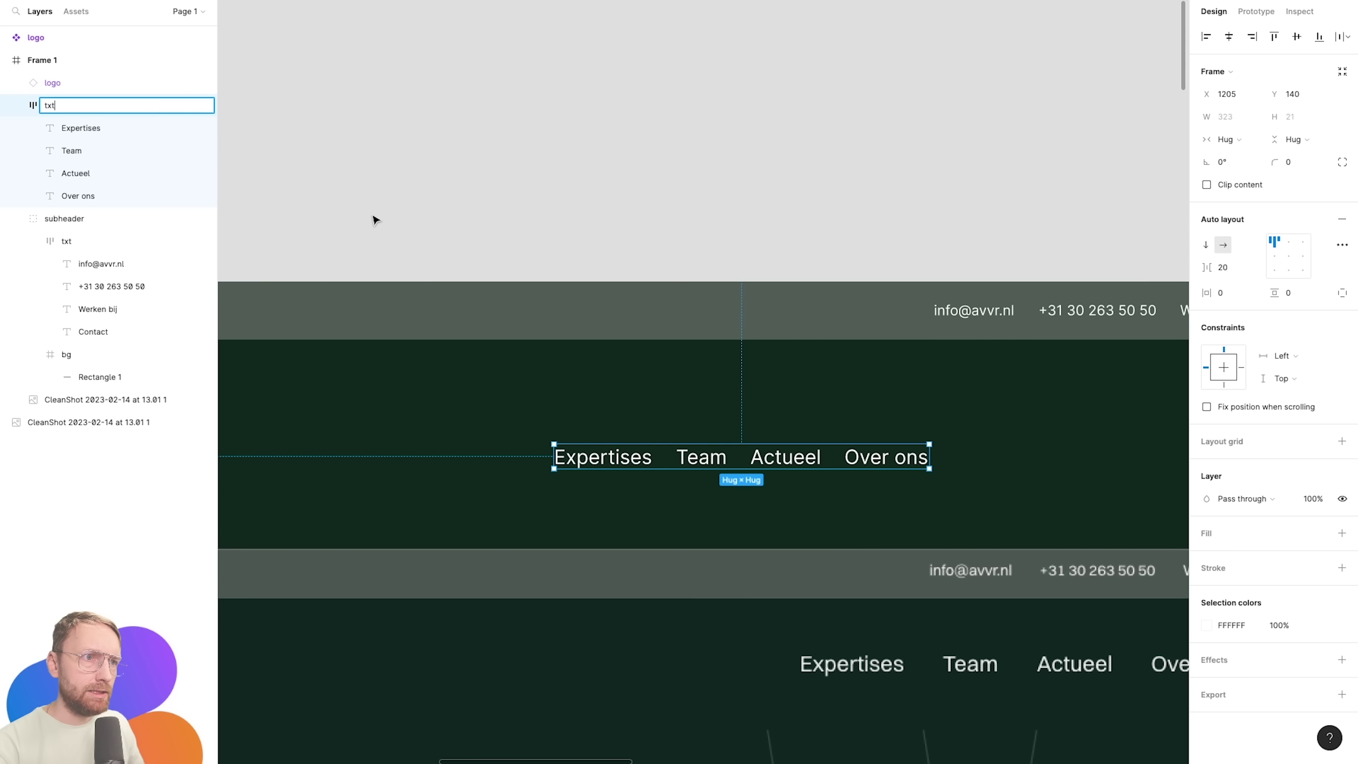
key("Return")
key("shift+i")
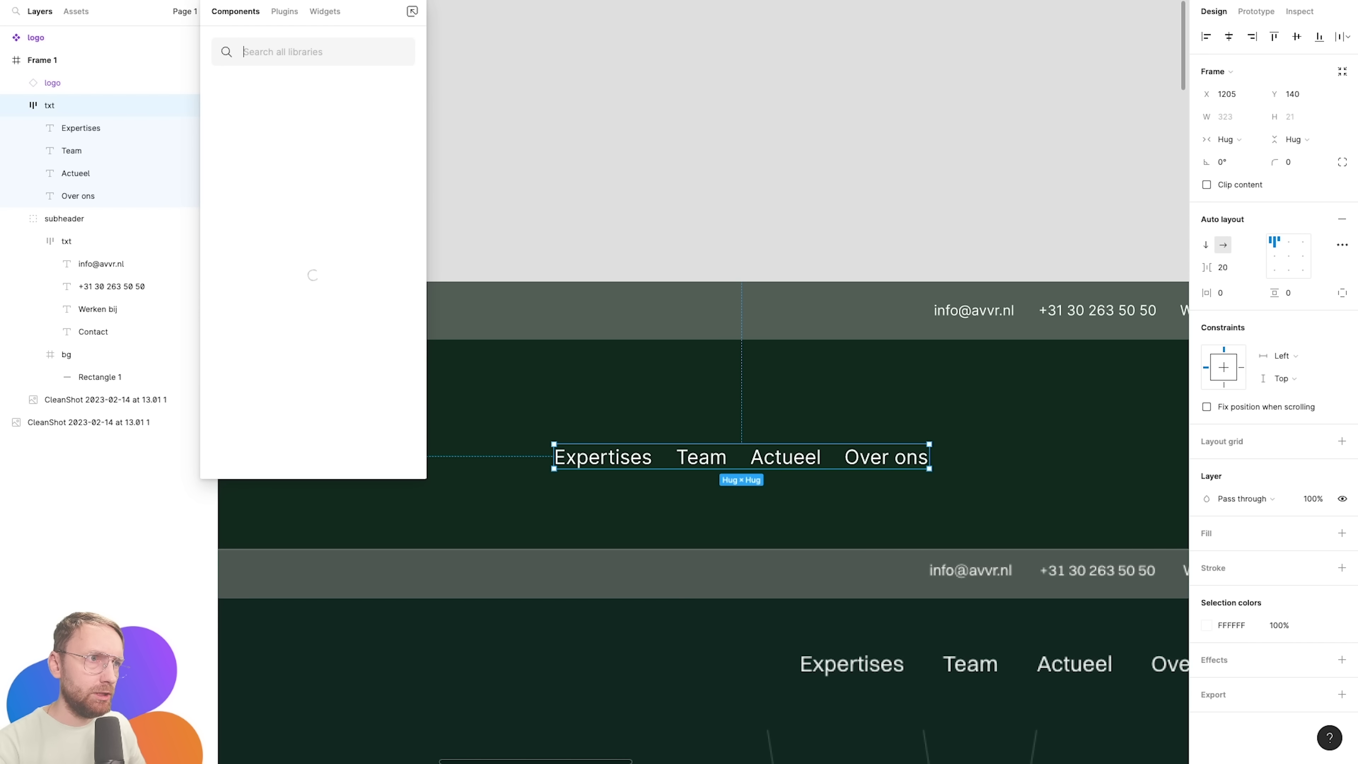
left_click(297, 14)
left_click(267, 111)
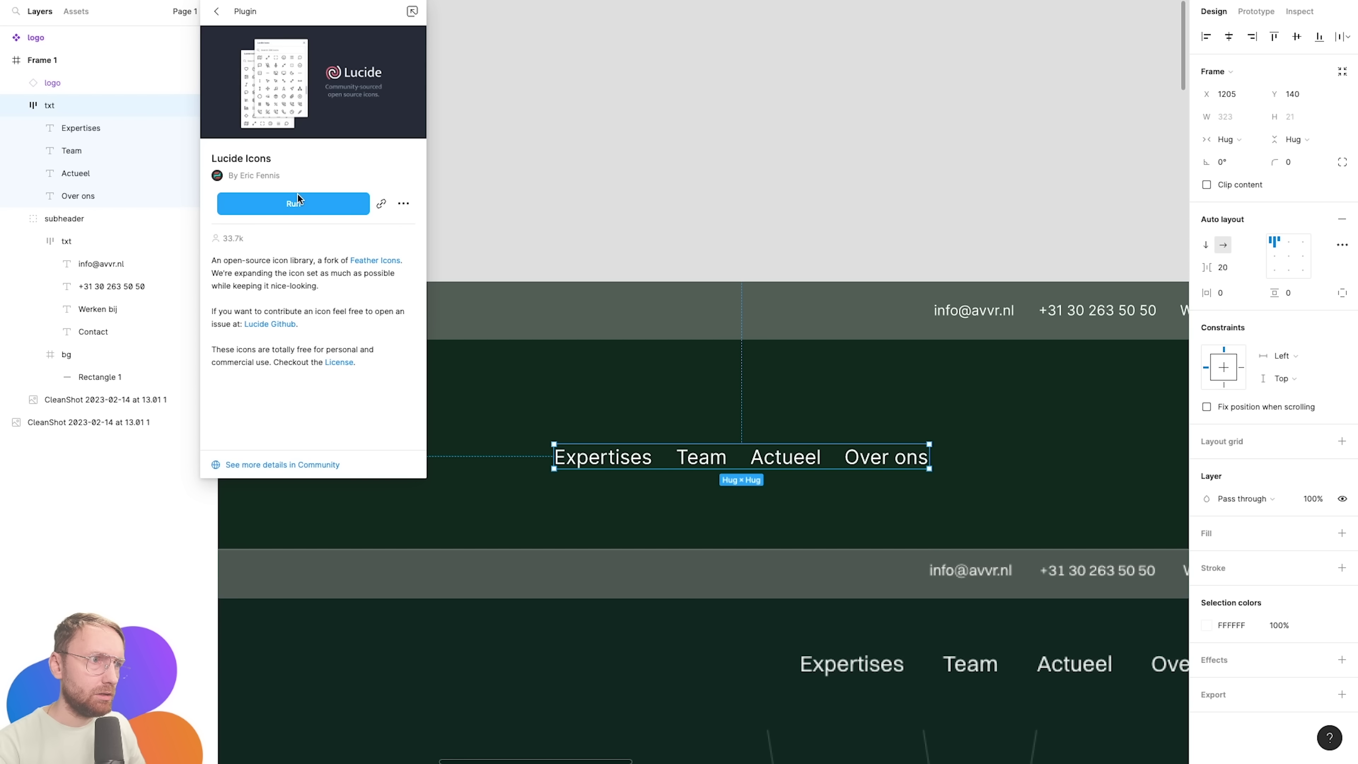
left_click(292, 202)
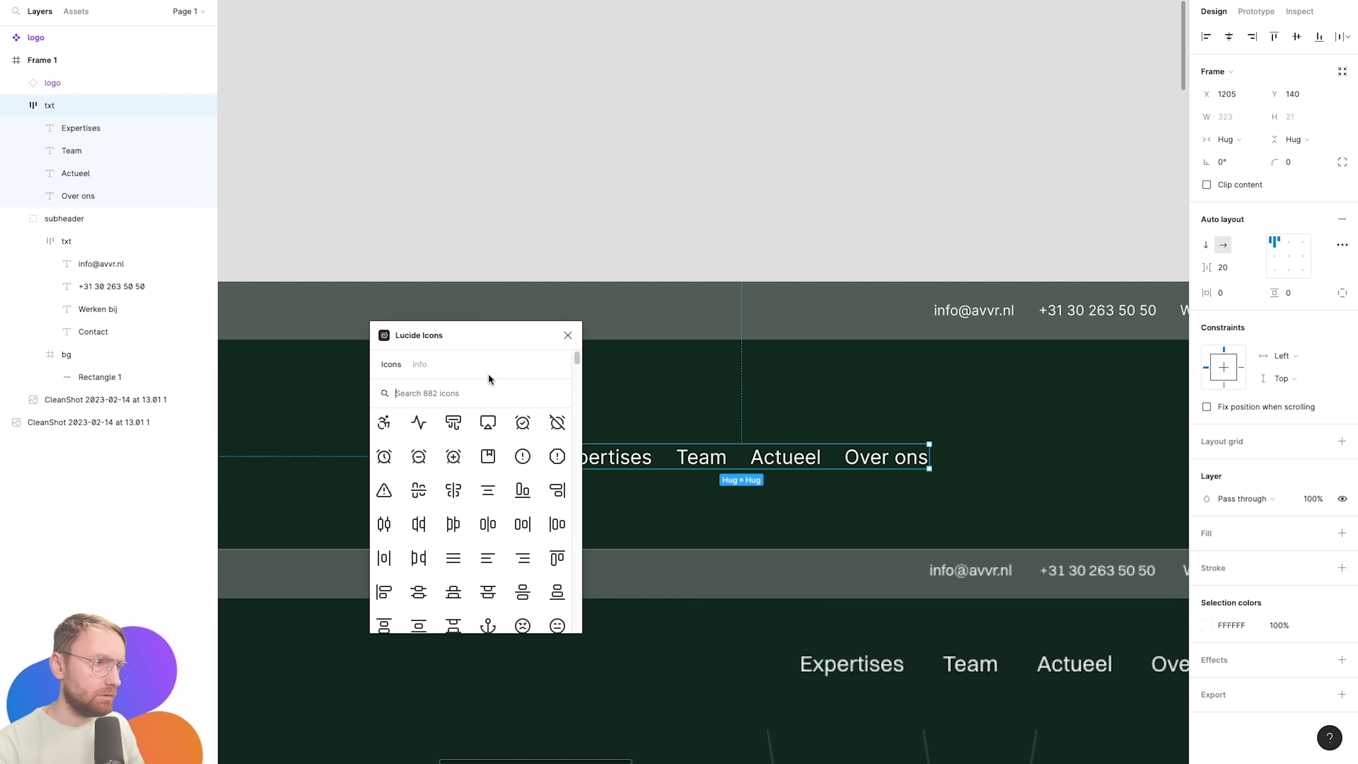
type("searc")
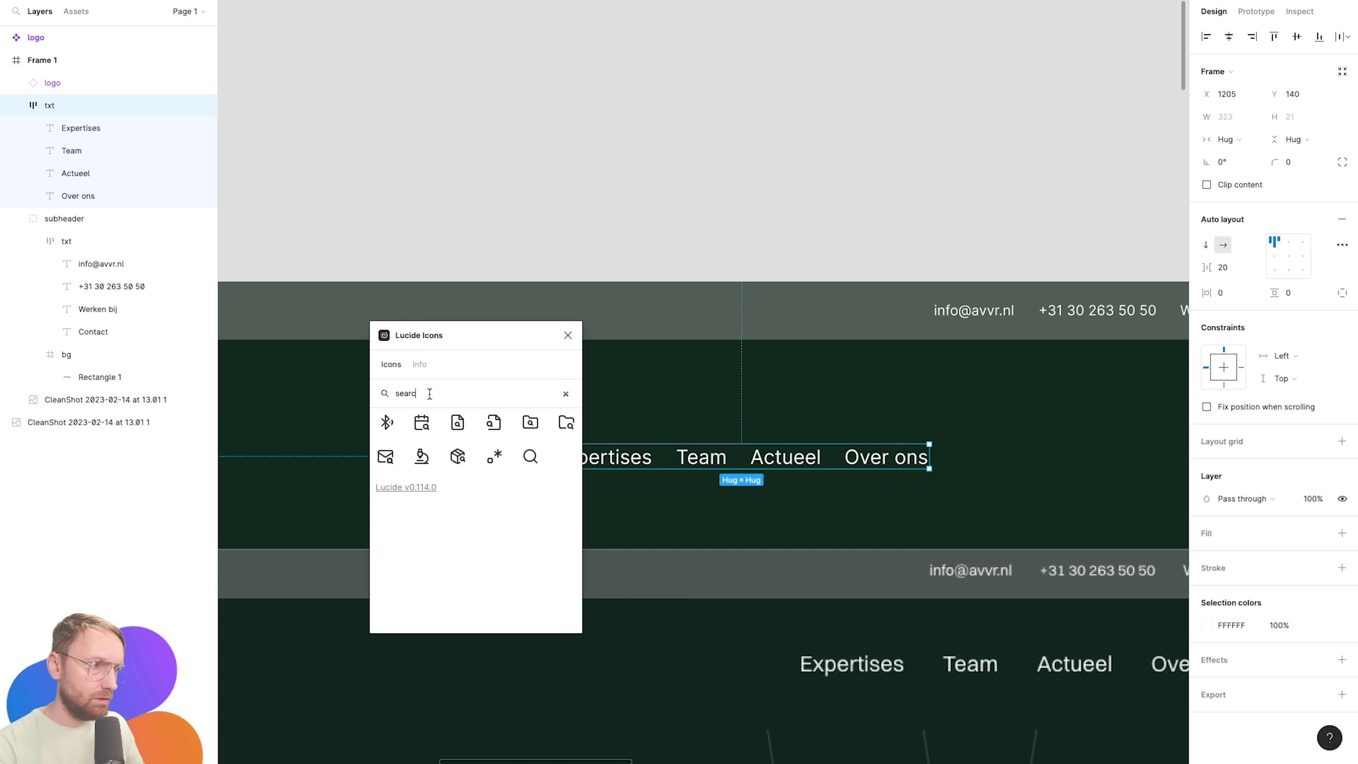
left_click(530, 456)
Move the search icon beside the logo and make it a component.
left_click(569, 338)
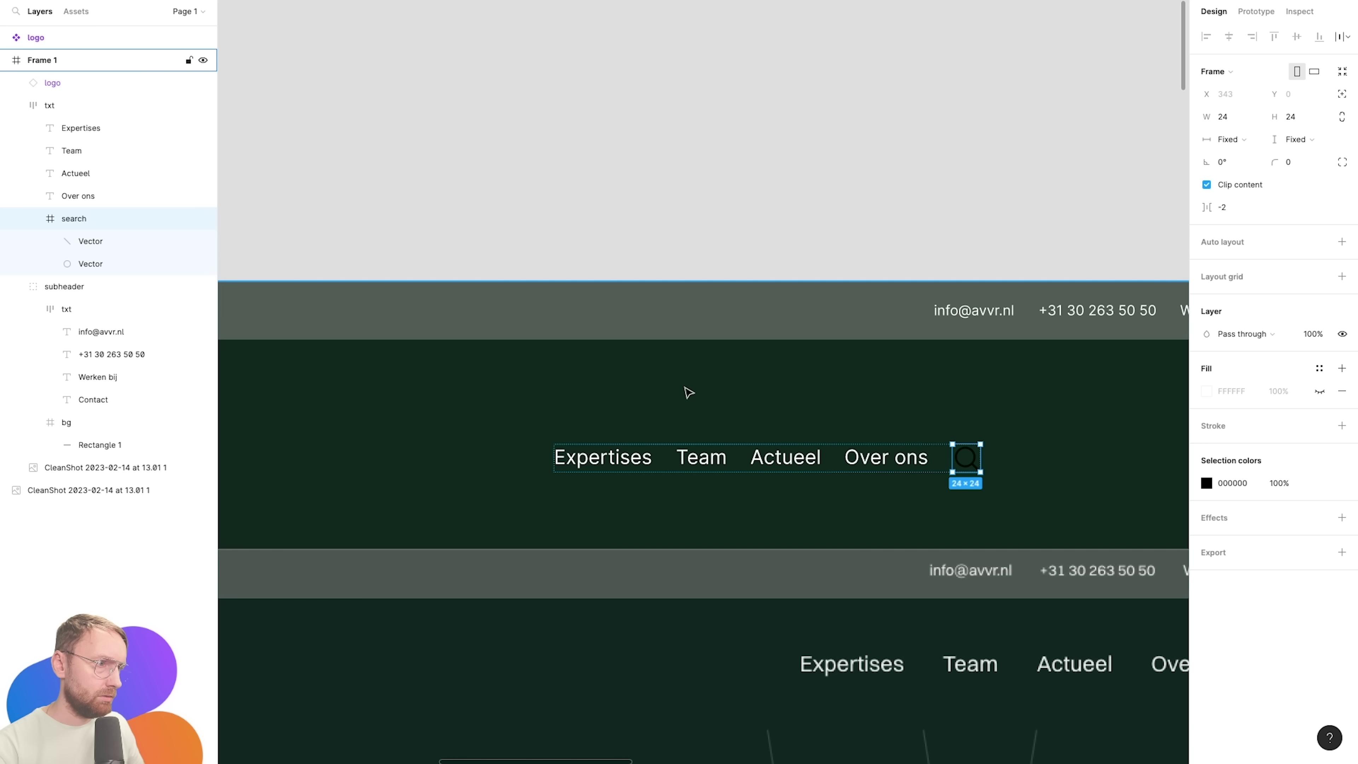
key("super+x")
left_click_drag(590, 263, 818, 494)
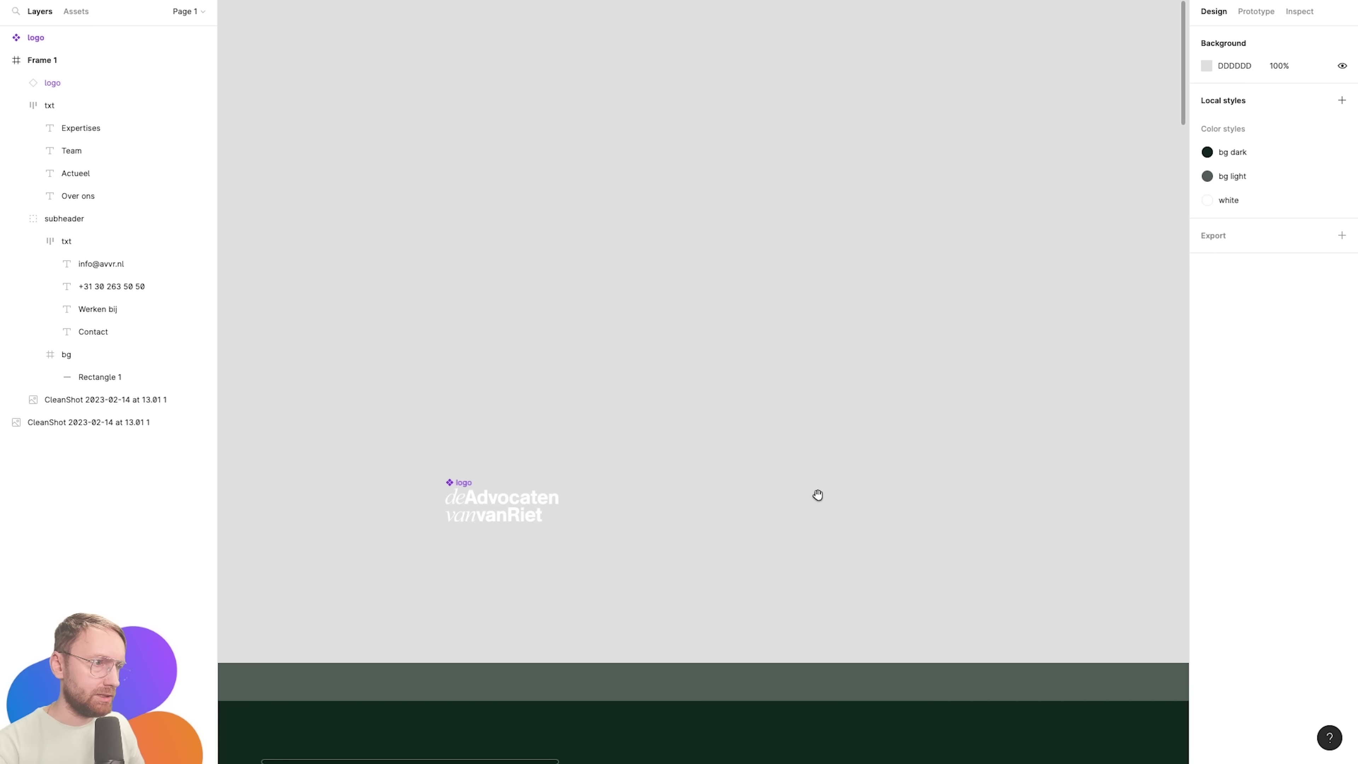
scroll(598, 516, "up", 3)
key("super+v")
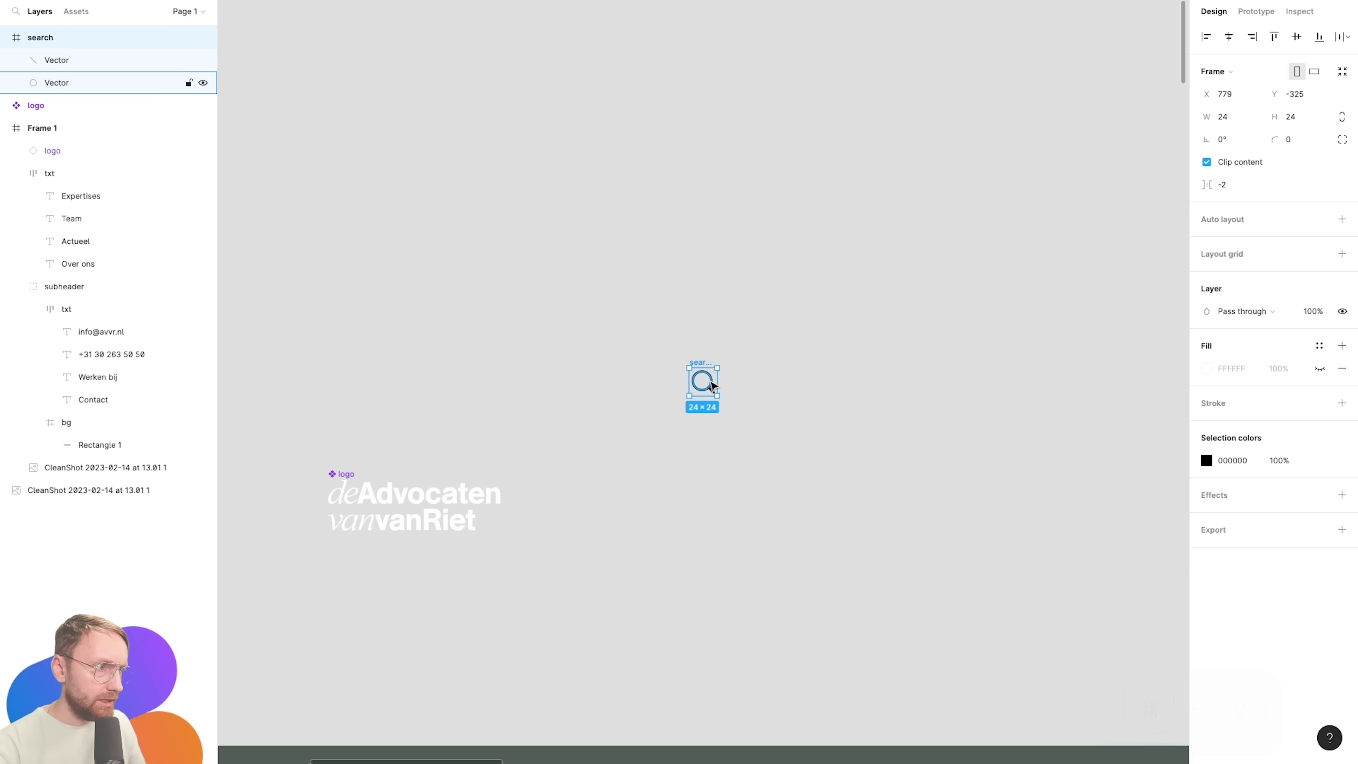
left_click_drag(707, 378, 598, 480)
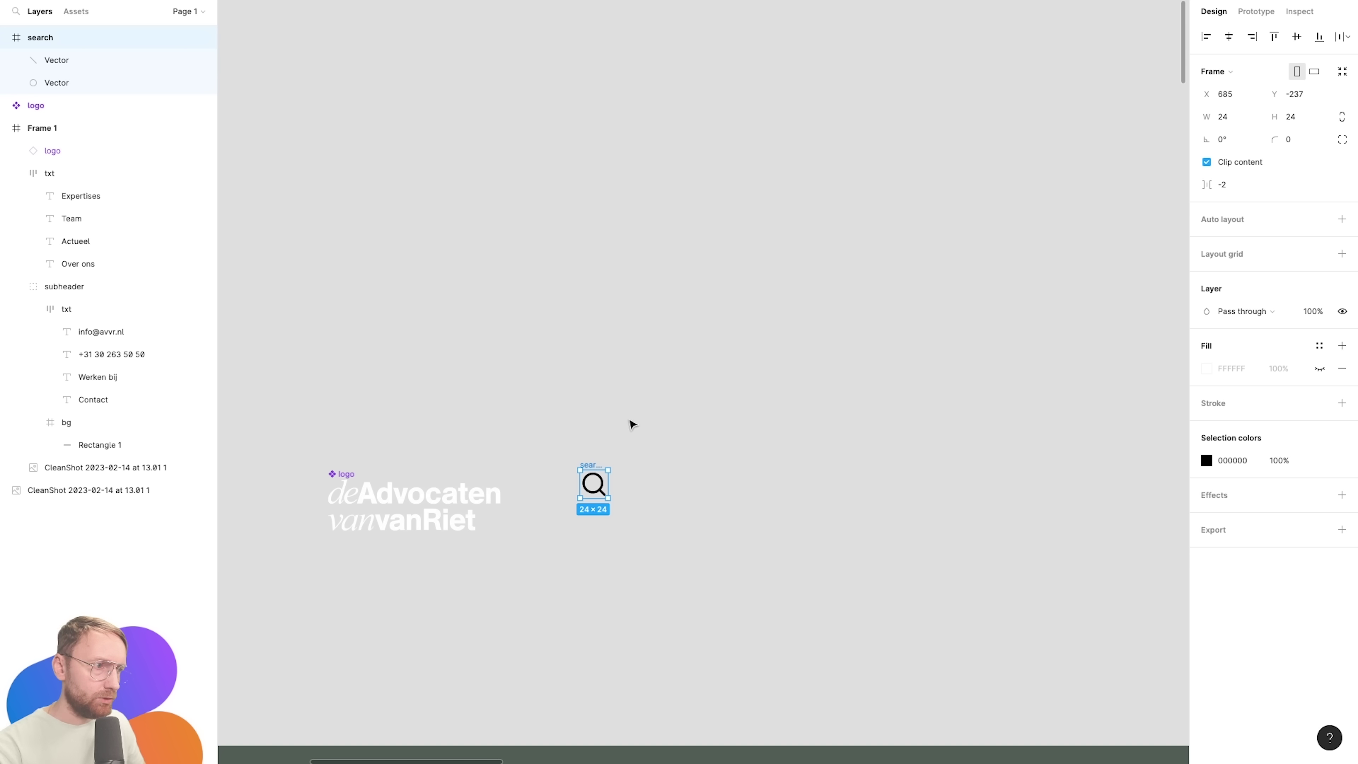
key("super+alt+k")
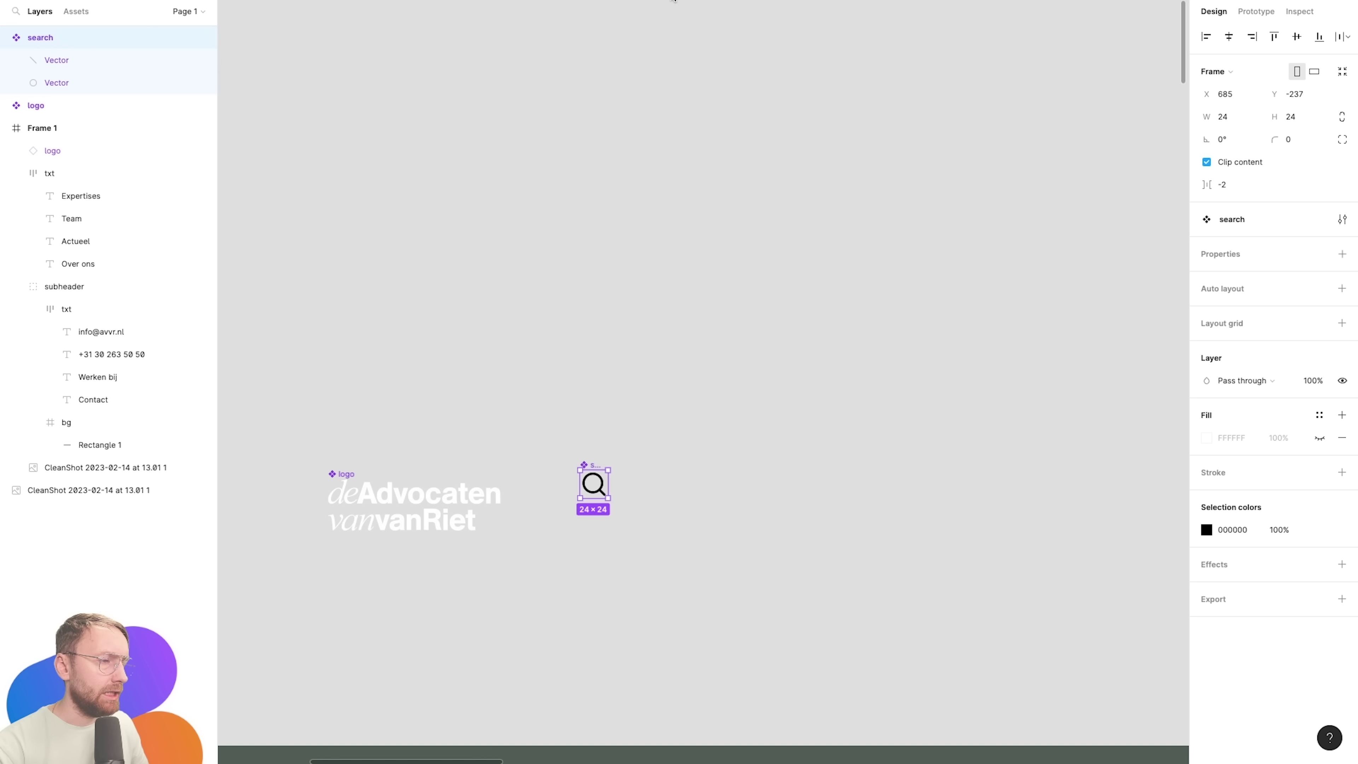
Paste a search icon instance into the txt nav frame after Over ons.
scroll(906, 600, "down", 10)
scroll(891, 433, "right", 7)
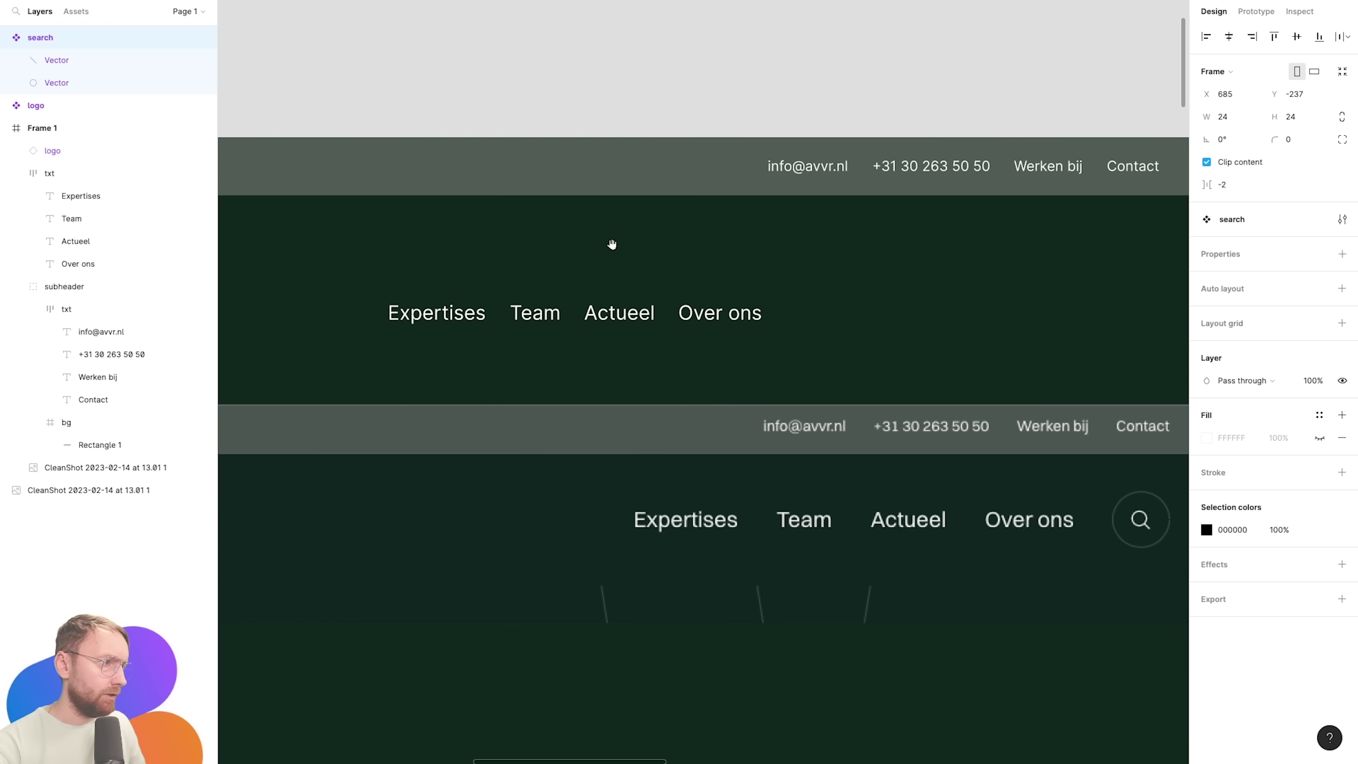
left_click(605, 323)
key("super+v")
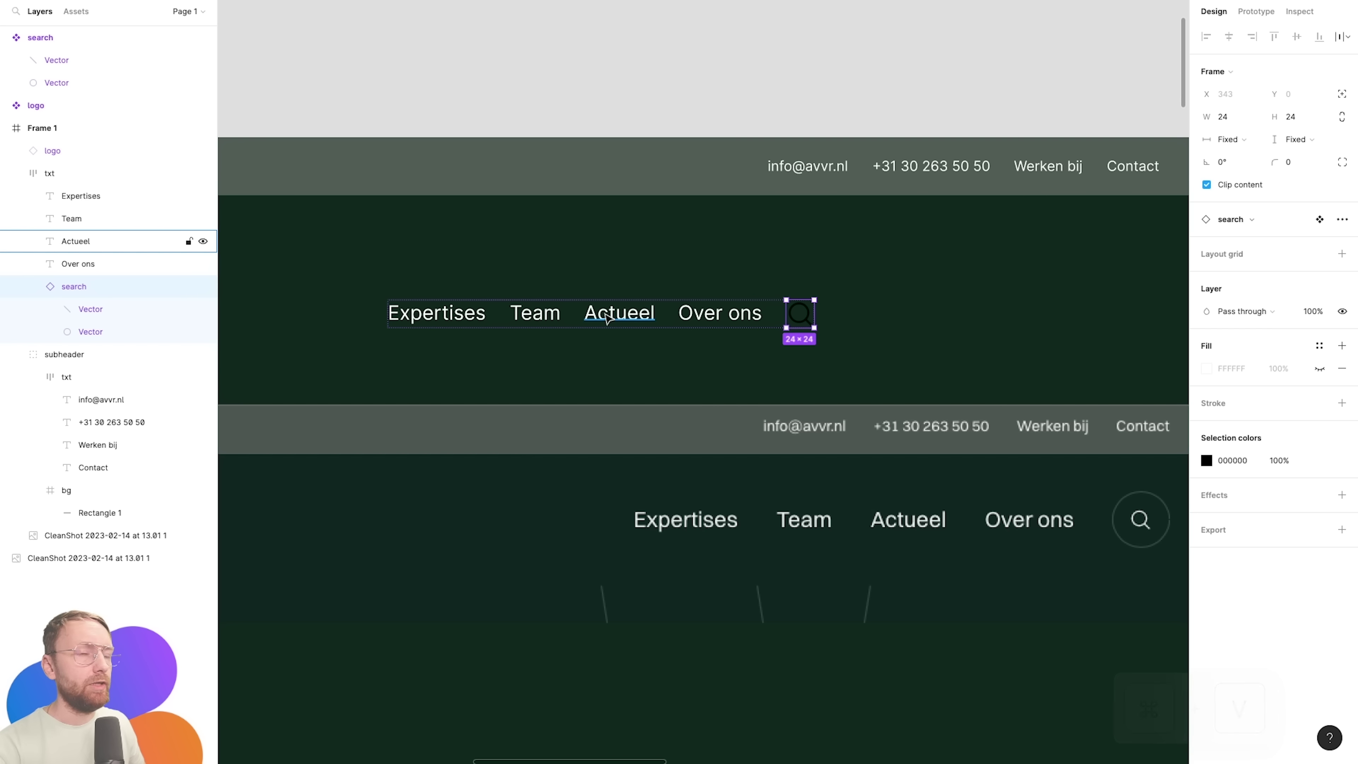
key("Escape")
scroll(654, 259, "down", 3)
scroll(653, 259, "up", 4)
scroll(653, 259, "left", 10)
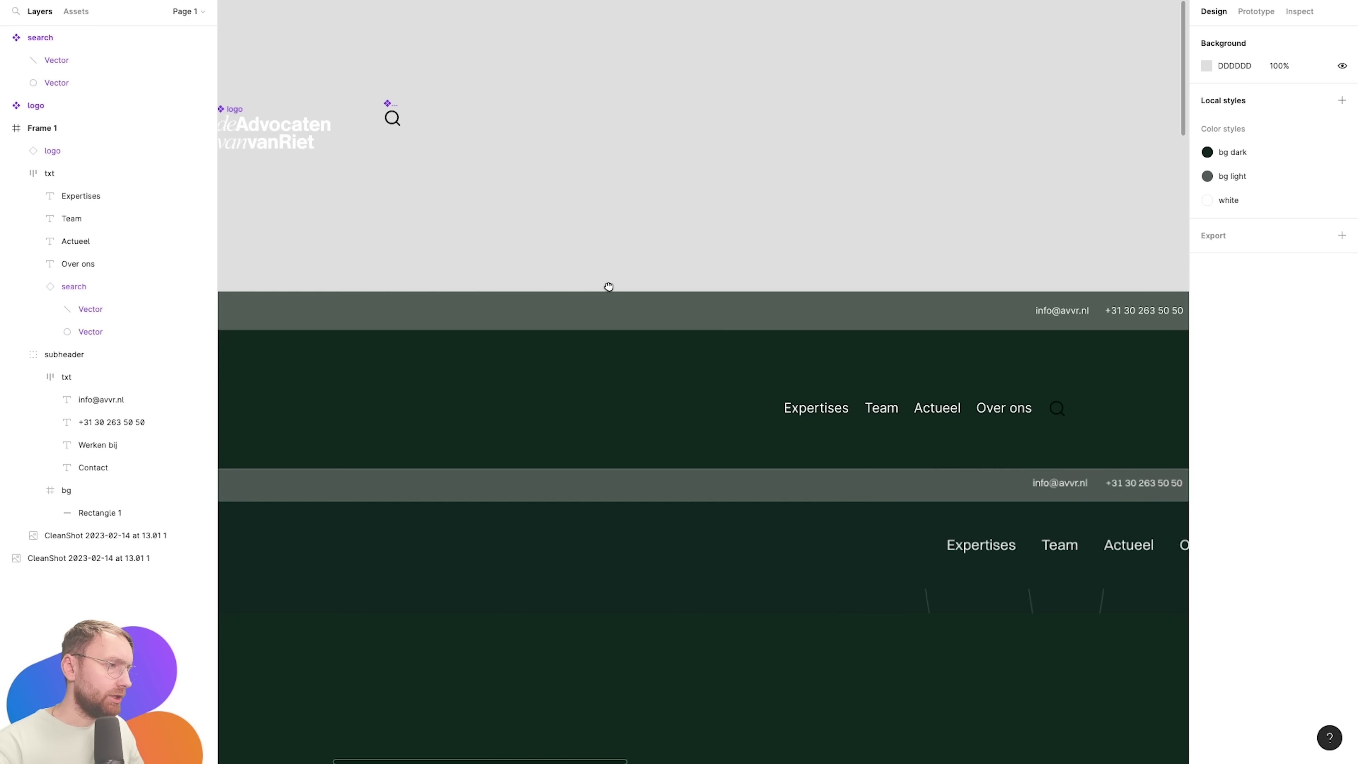
Apply the white colour style to the search component.
left_click_drag(591, 93, 661, 237)
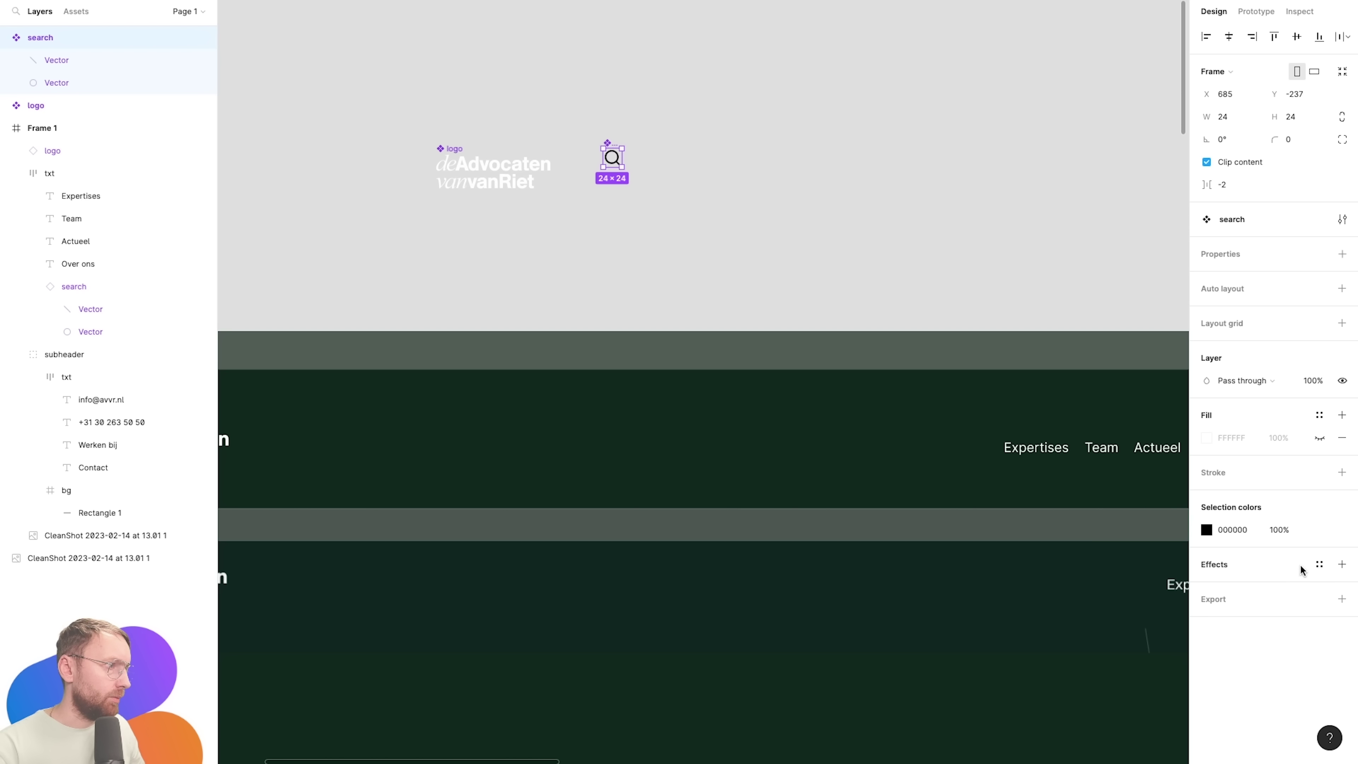
left_click(1318, 530)
left_click(1105, 562)
left_click(885, 218)
scroll(695, 268, "right", 8)
scroll(695, 268, "down", 3)
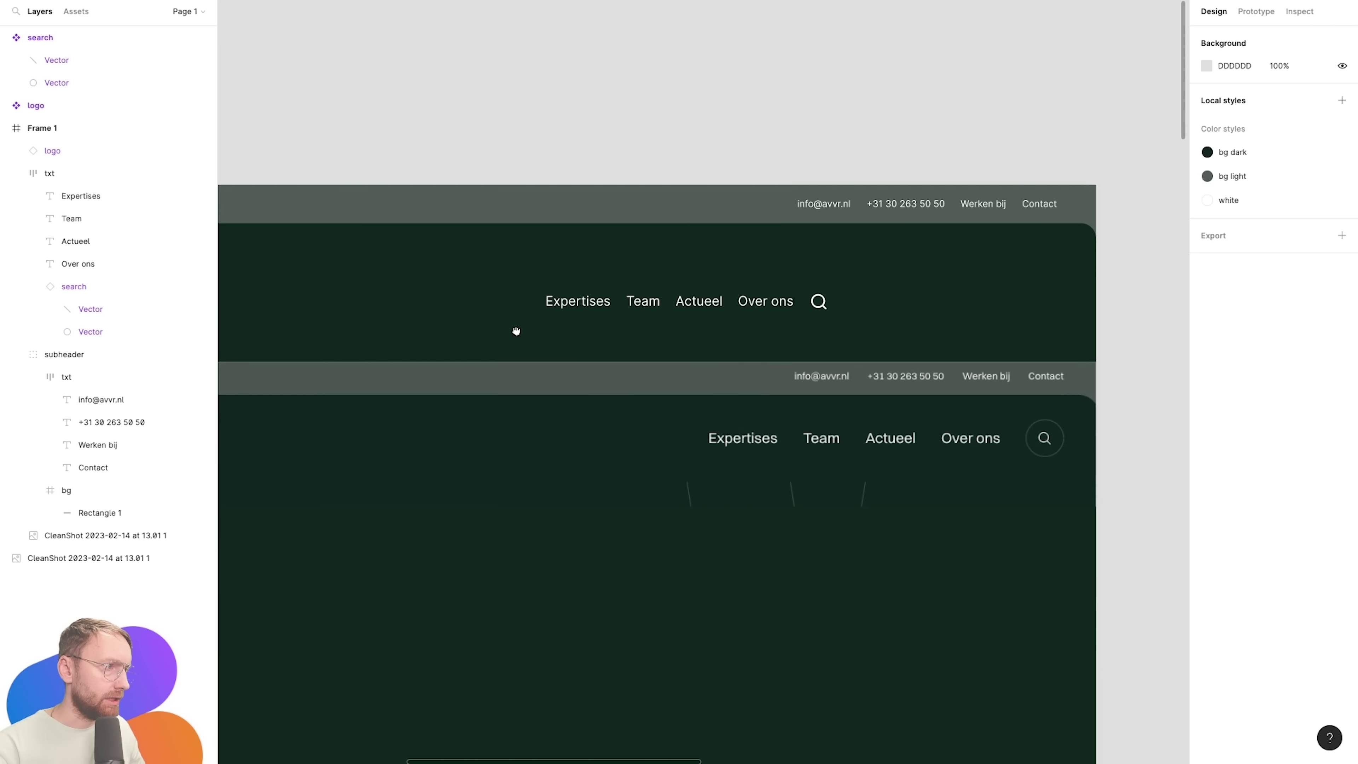
scroll(749, 305, "up", 3)
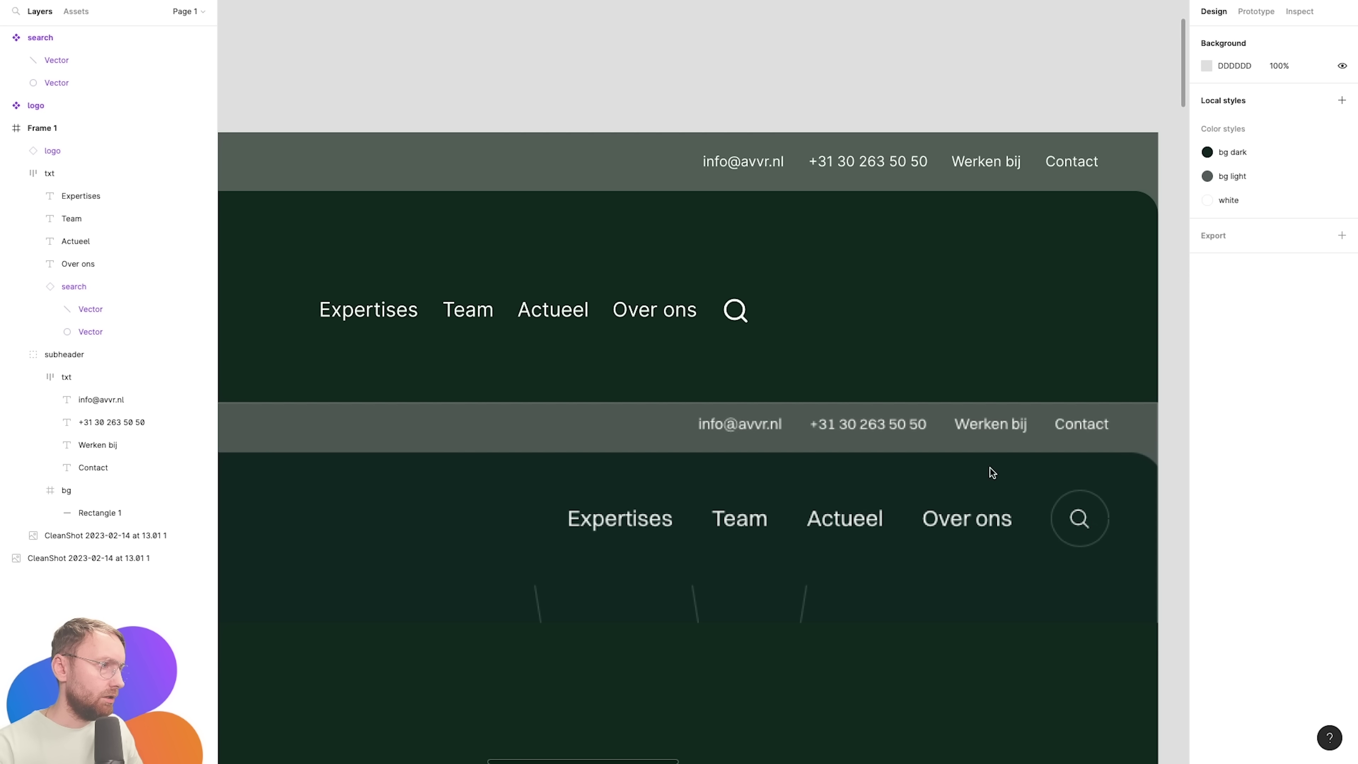
Set both vector paths of the search icon to a 1.5 stroke weight.
double_click(742, 319)
scroll(695, 300, "down", 3)
scroll(535, 214, "down", 3)
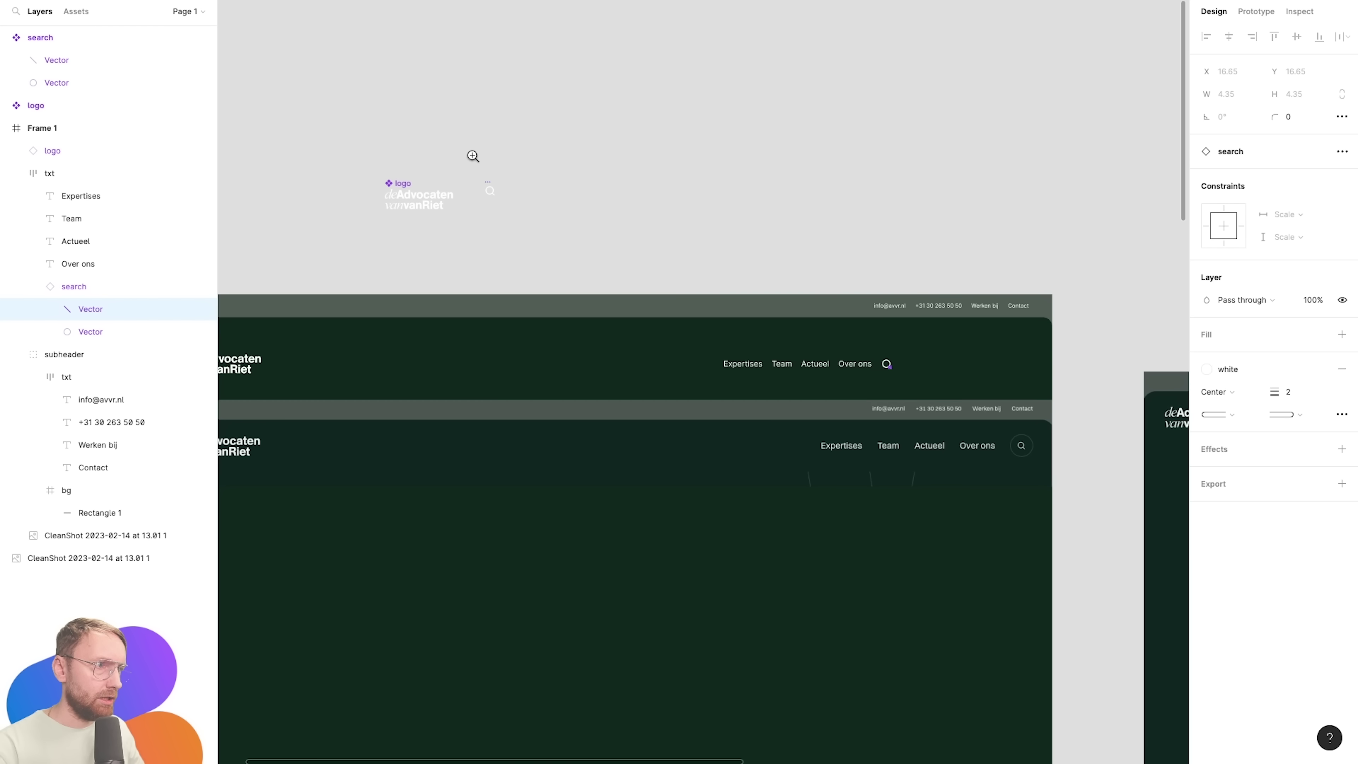
left_click_drag(476, 163, 548, 252)
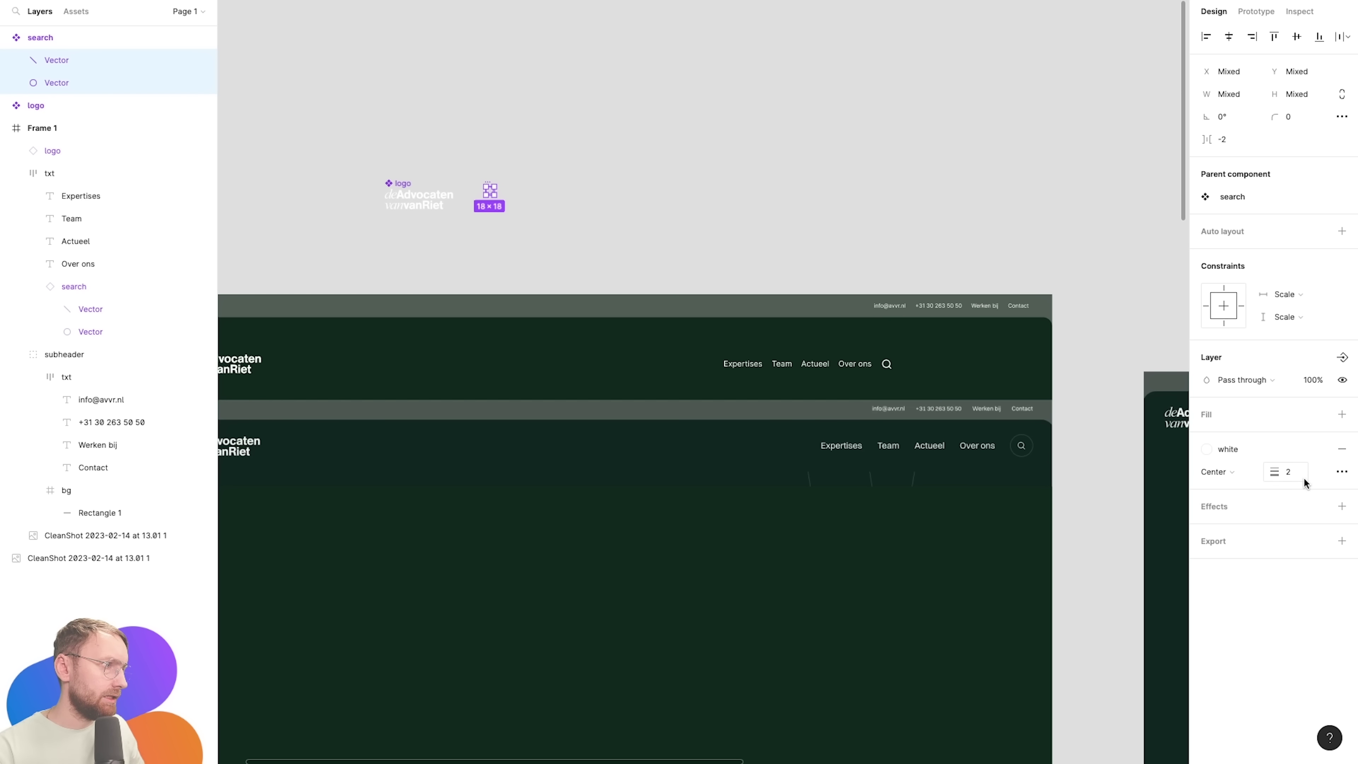
type("1")
key("Return")
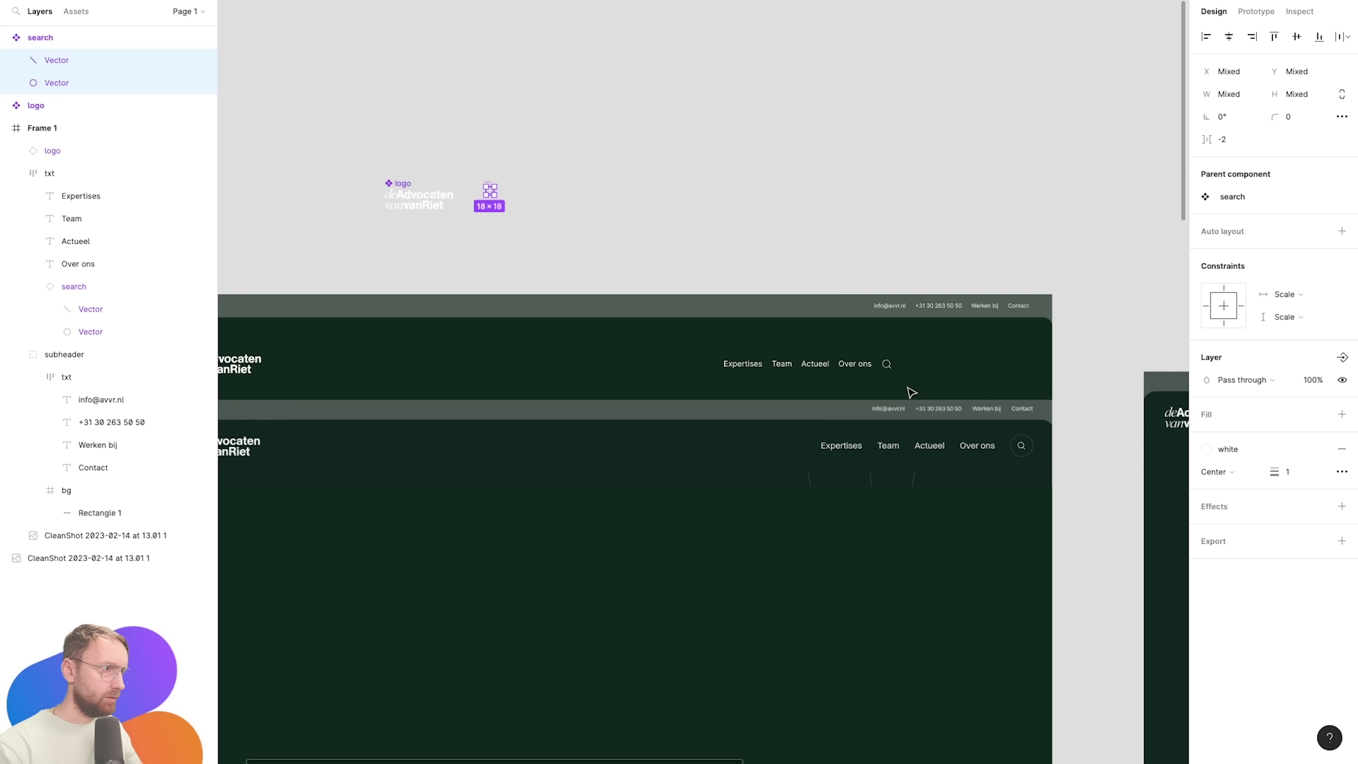
scroll(925, 397, "up", 5)
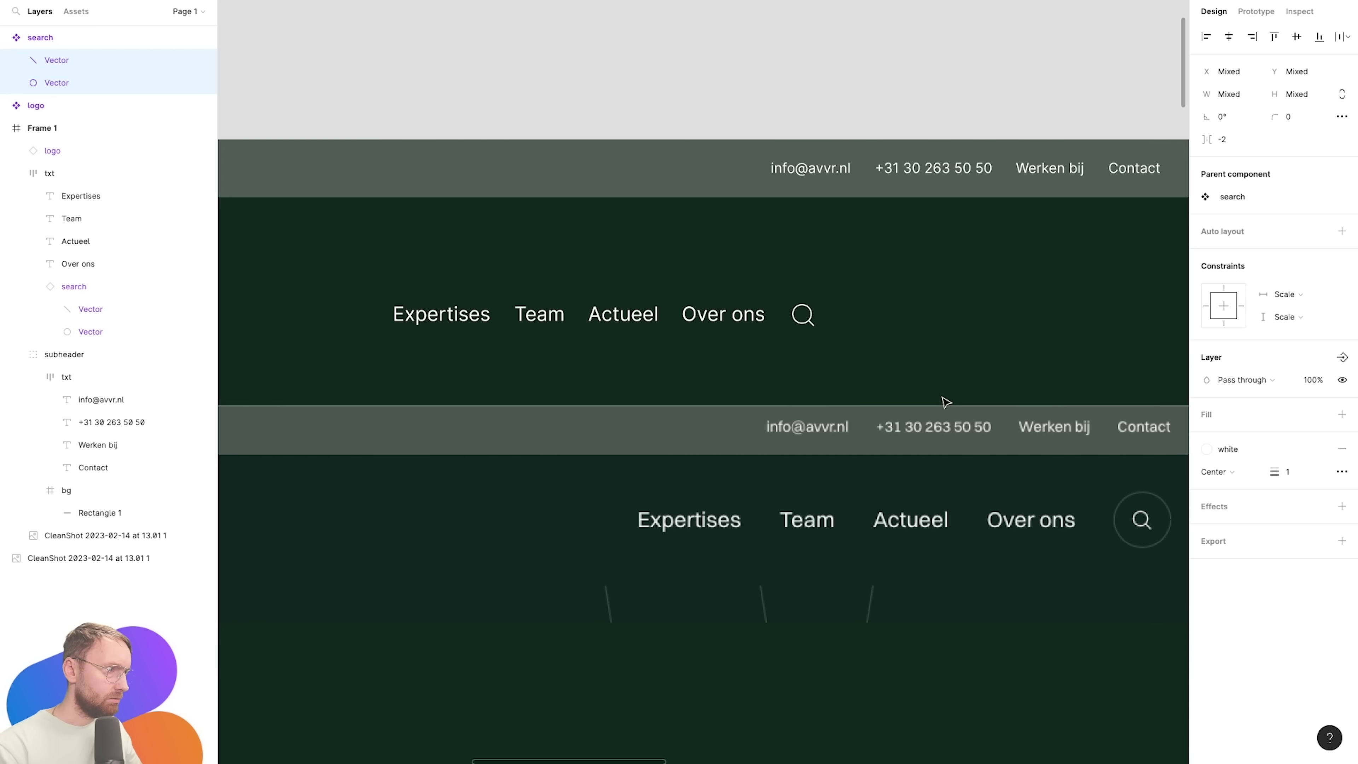
scroll(945, 401, "down", 2)
left_click(1306, 473)
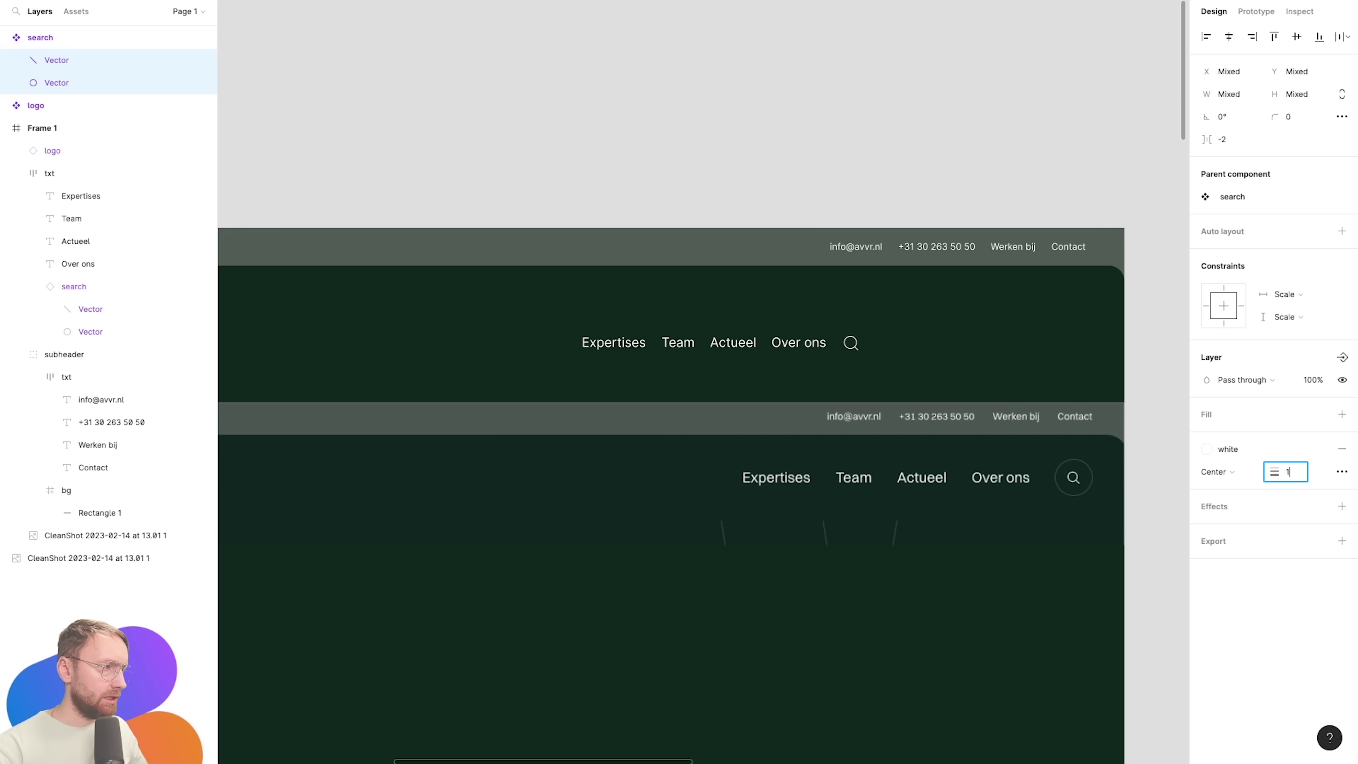
type(".5")
key("Return")
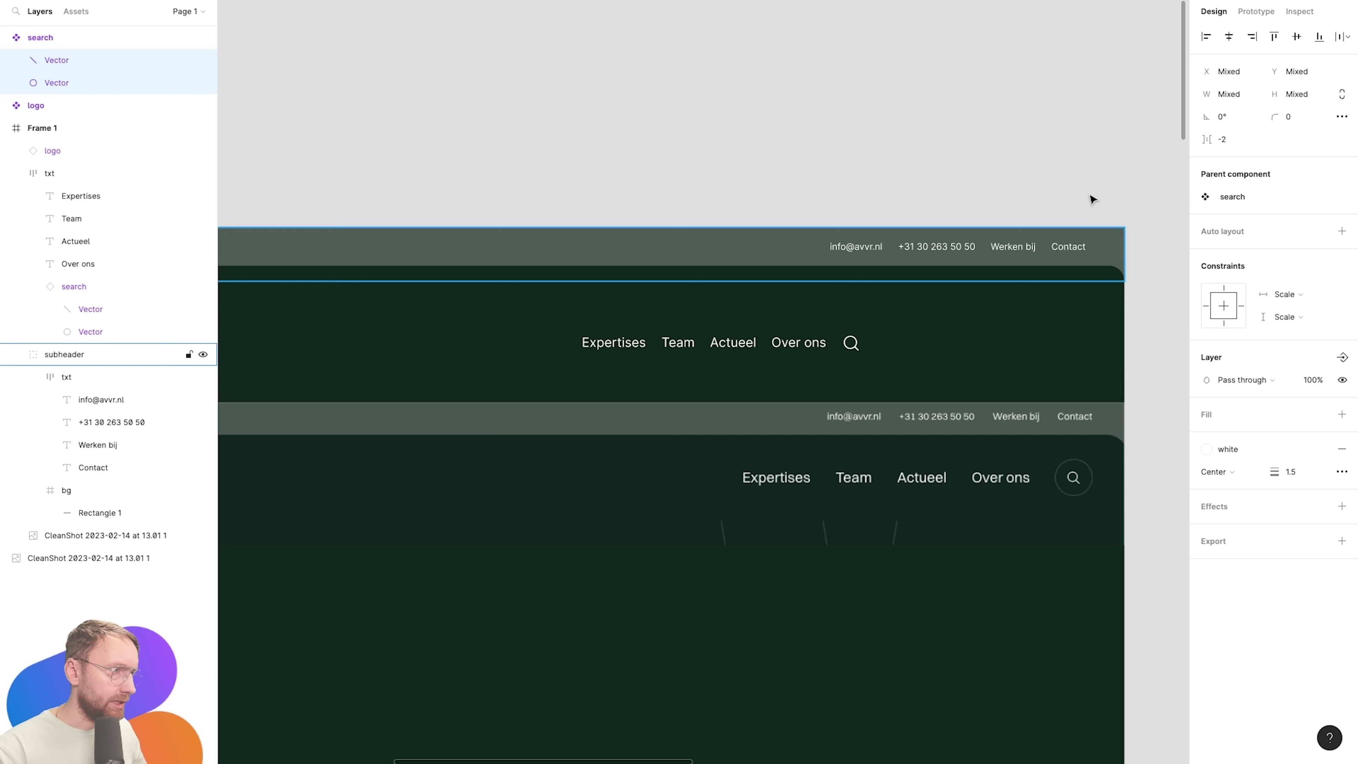
Draw a 96×96 square above the header.
left_click(640, 127)
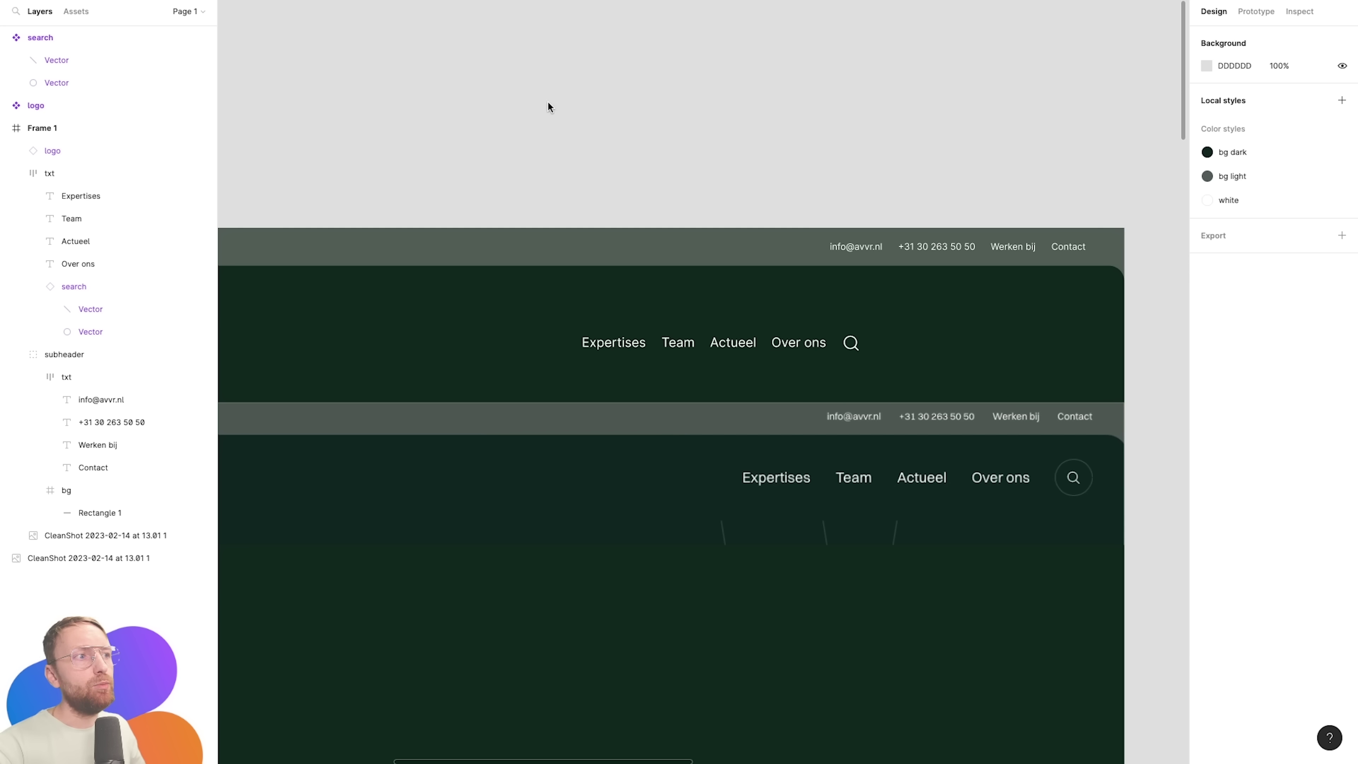
key("r")
left_click_drag(540, 94, 616, 172)
scroll(496, 91, "up", 3)
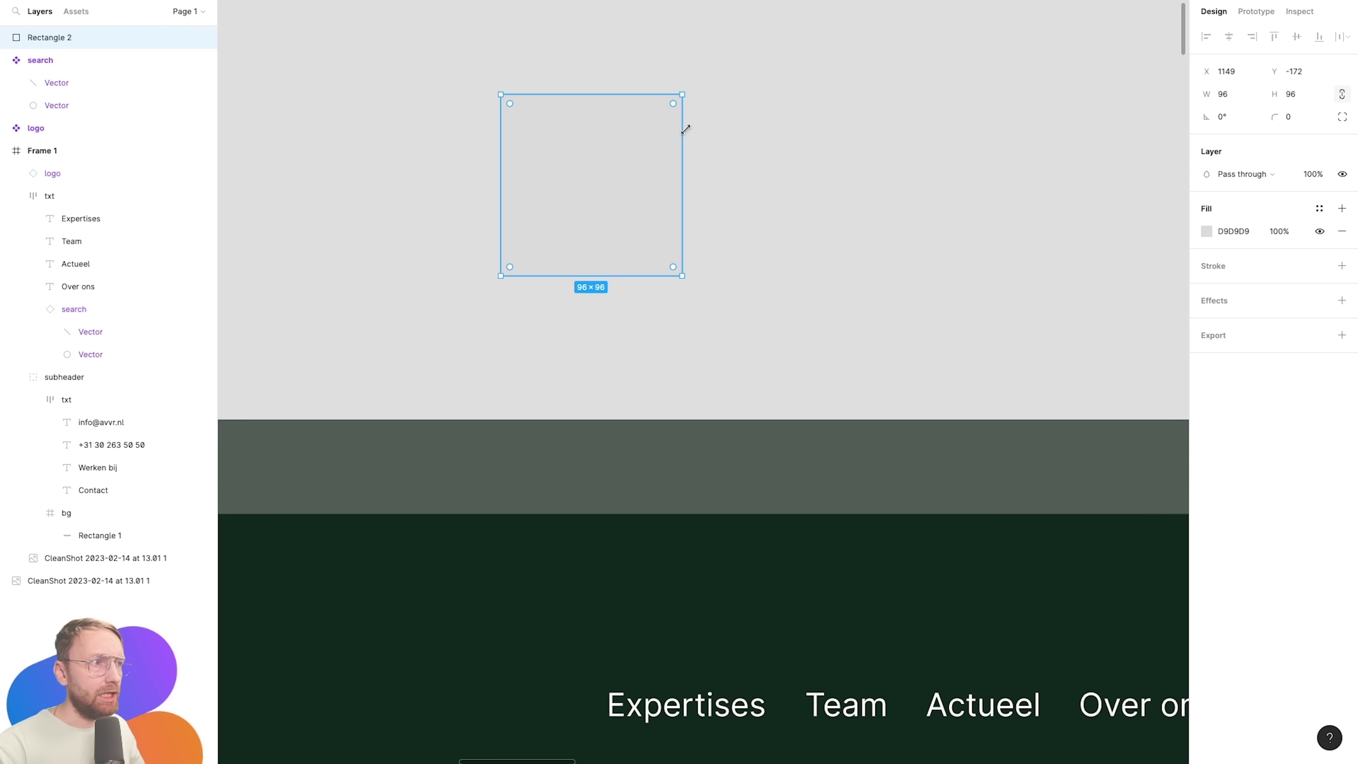
mouse_move(591, 184)
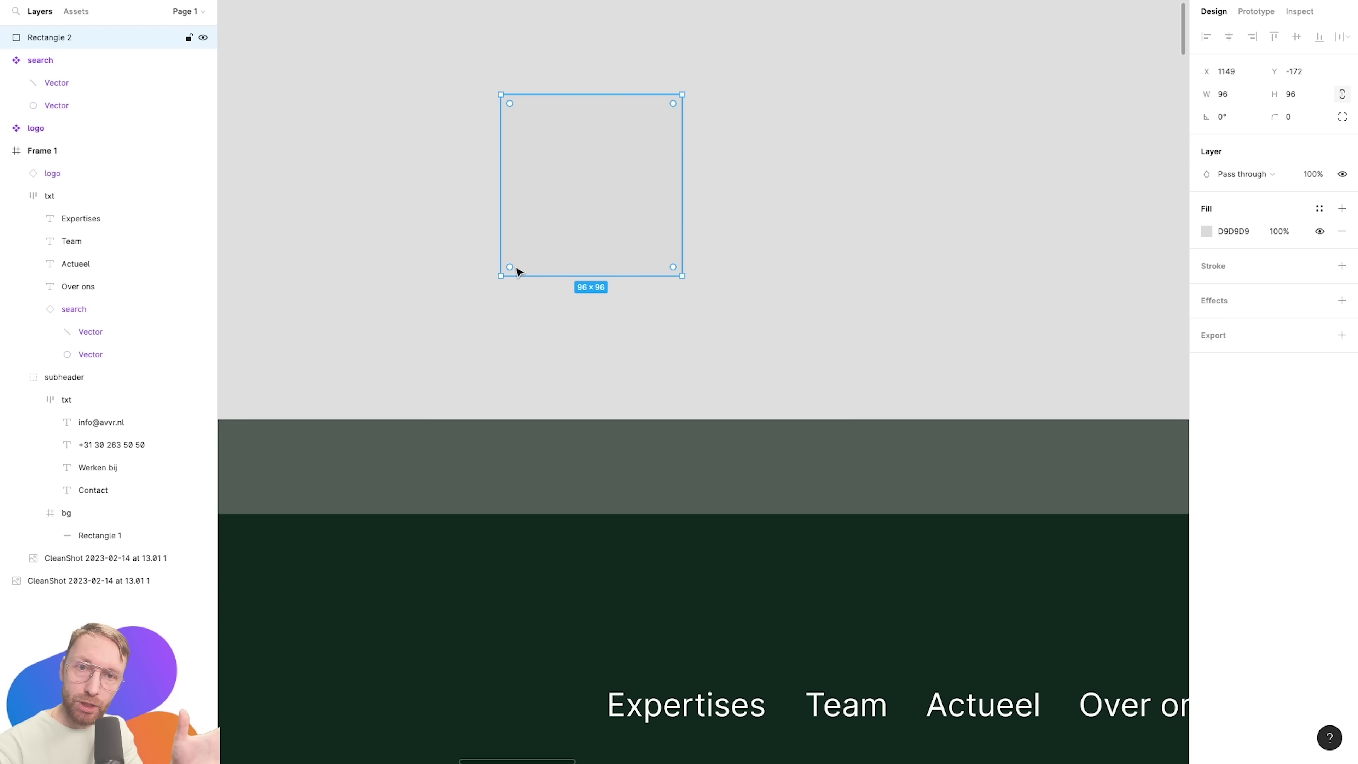
Turn the square's fill into a 2 px dark grey (464646) outline.
key("shift+x")
scroll(840, 334, "up", 5)
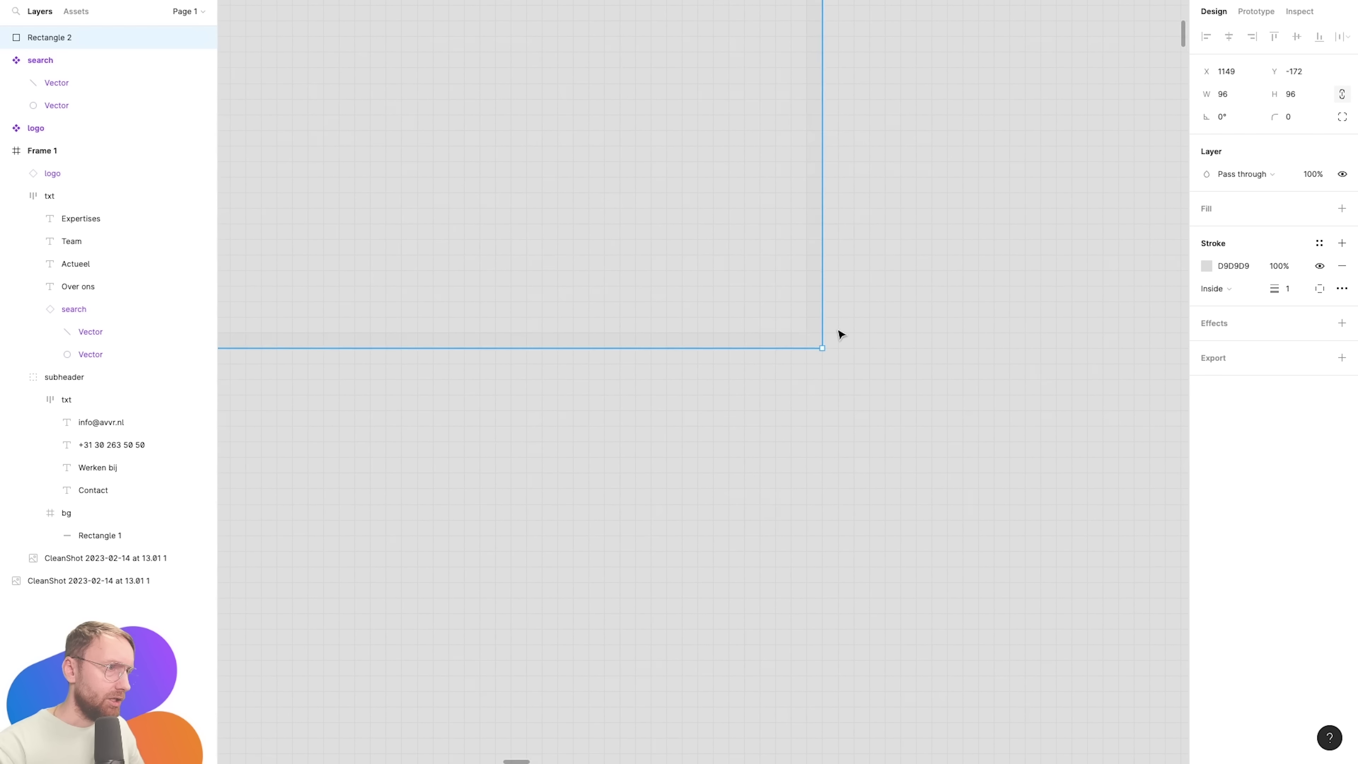
scroll(839, 334, "up", 3)
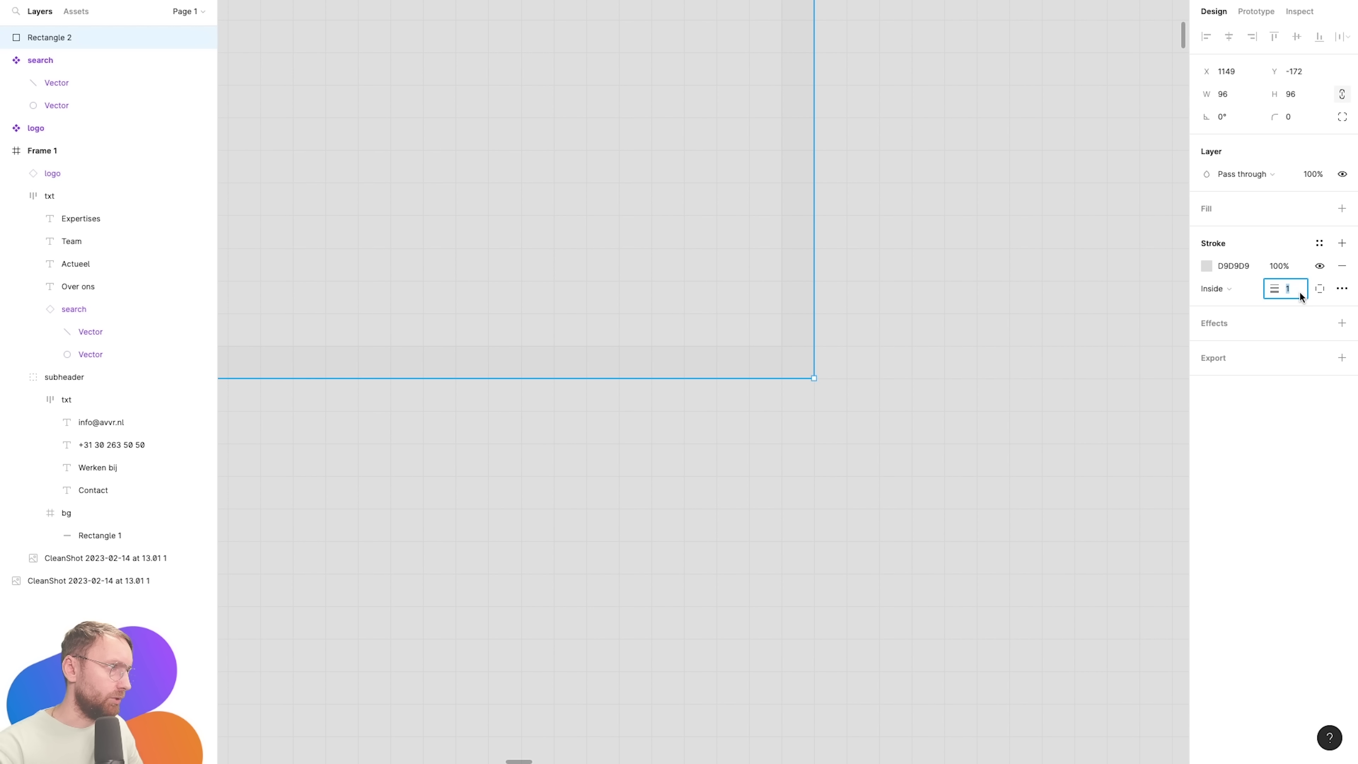
key("Up")
left_click(1208, 269)
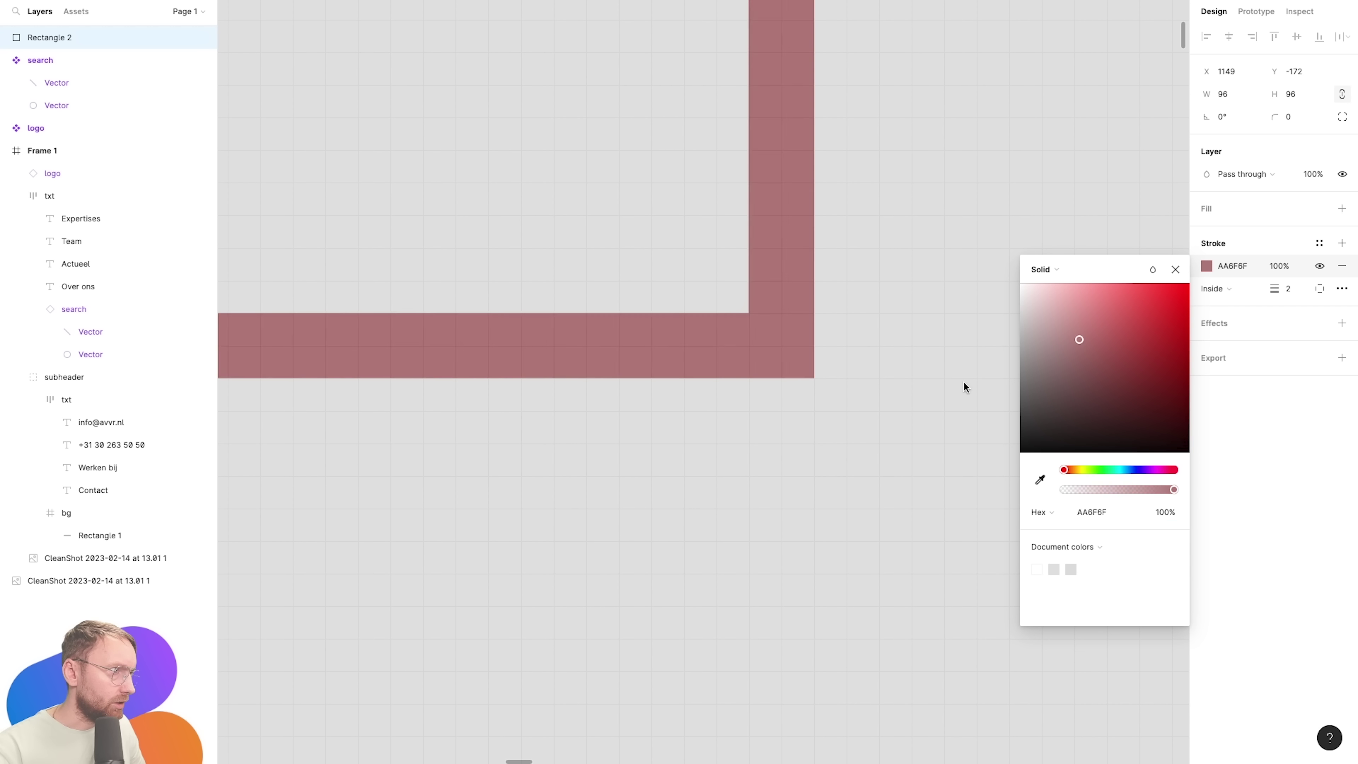
left_click(897, 391)
left_click(768, 358)
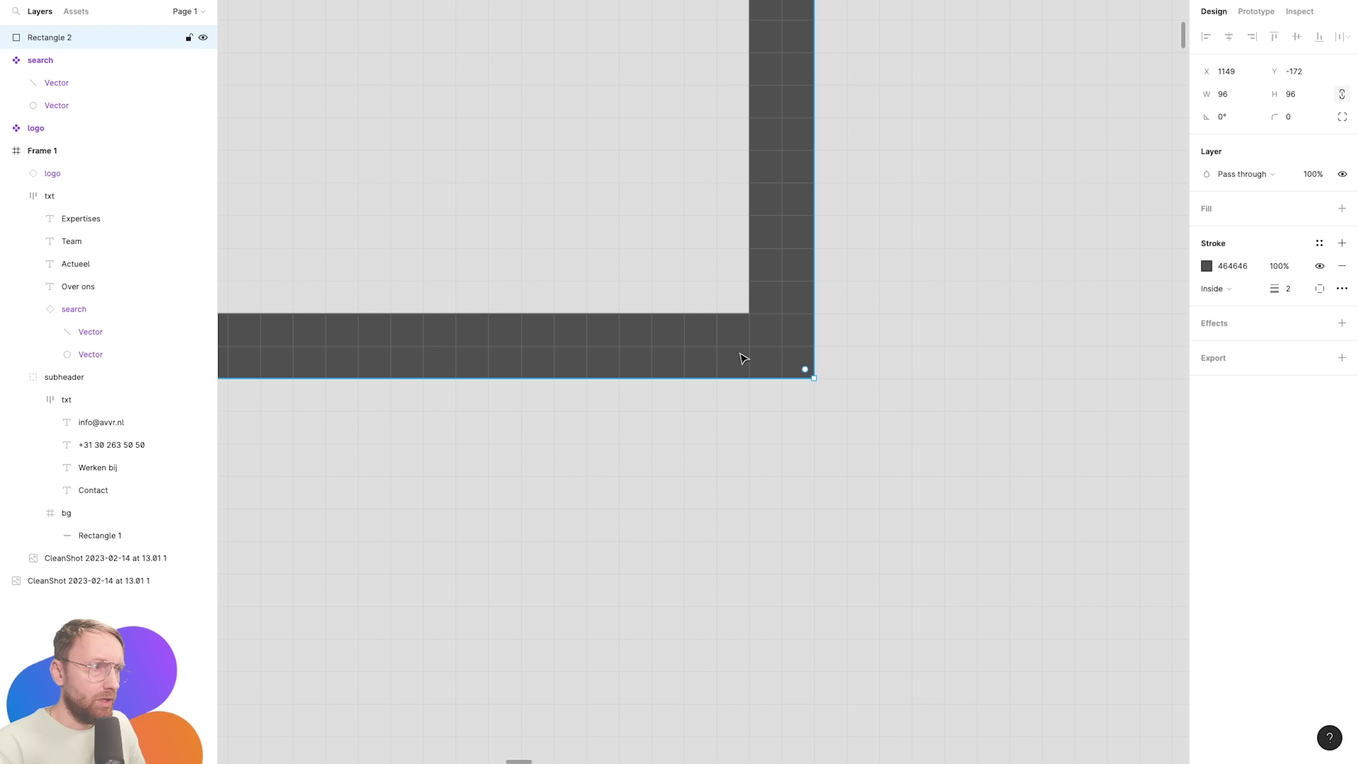
Change the square's outline weight to 1.5.
left_click(1274, 282)
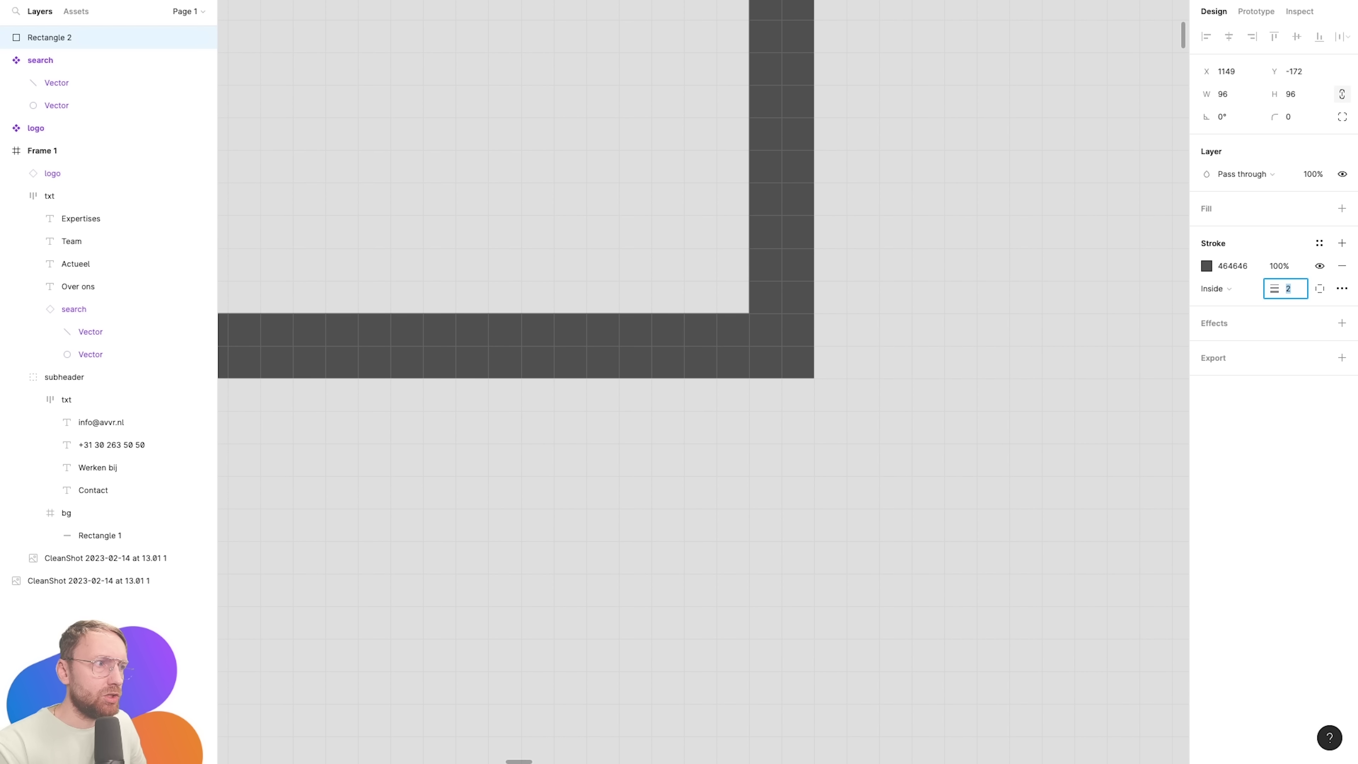
key("super+a")
type("1.5")
key("Return")
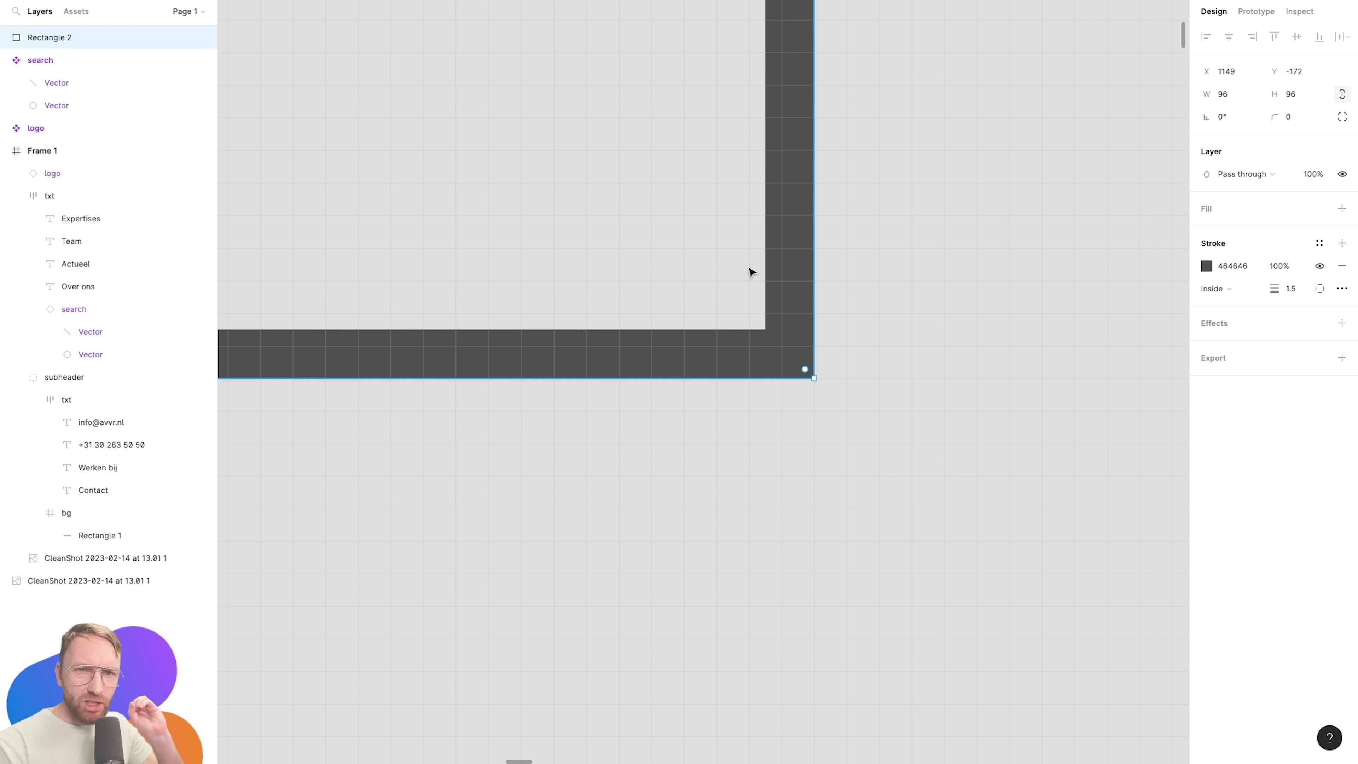
scroll(751, 272, "down", 5)
scroll(754, 273, "down", 3)
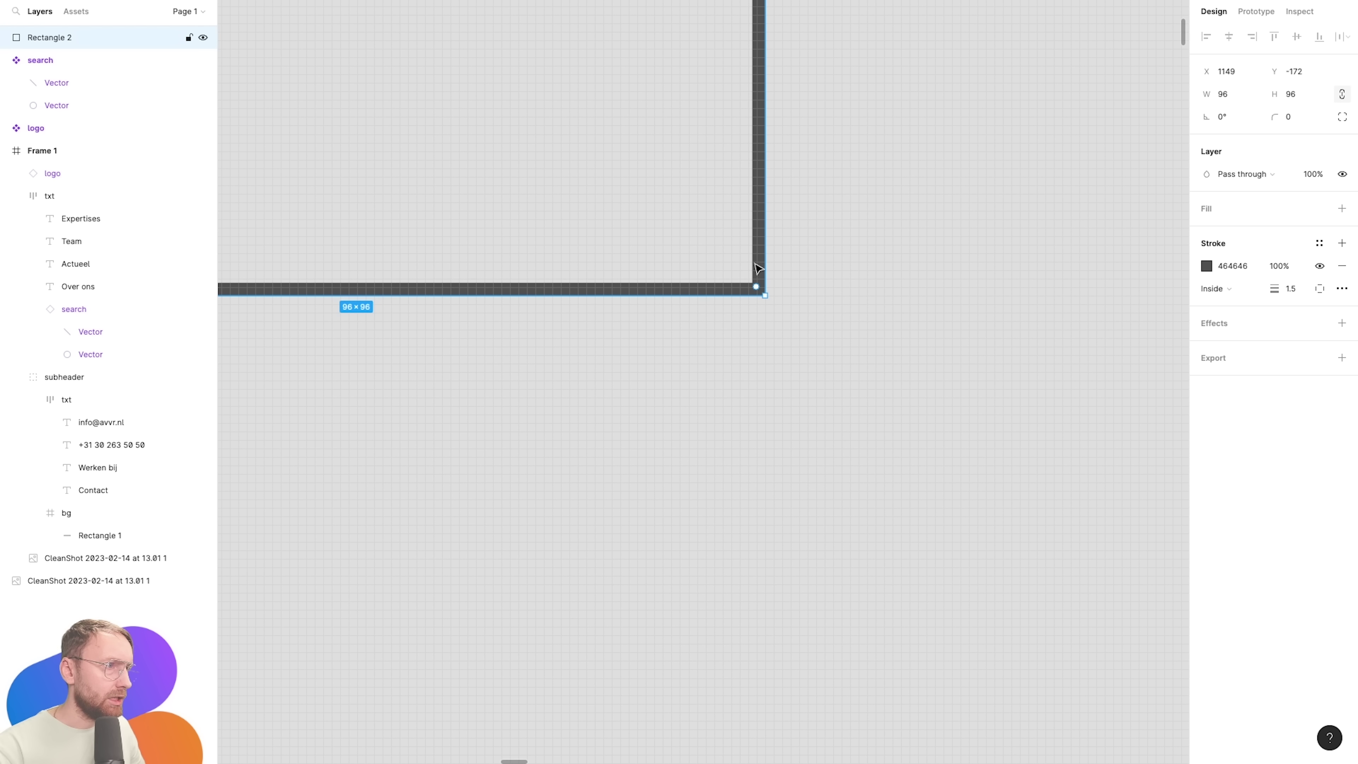
scroll(762, 275, "down", 2)
Tilt the square about 4 degrees, reset its outline to 2, then remove it.
left_click_drag(766, 277, 752, 294)
scroll(695, 284, "up", 5)
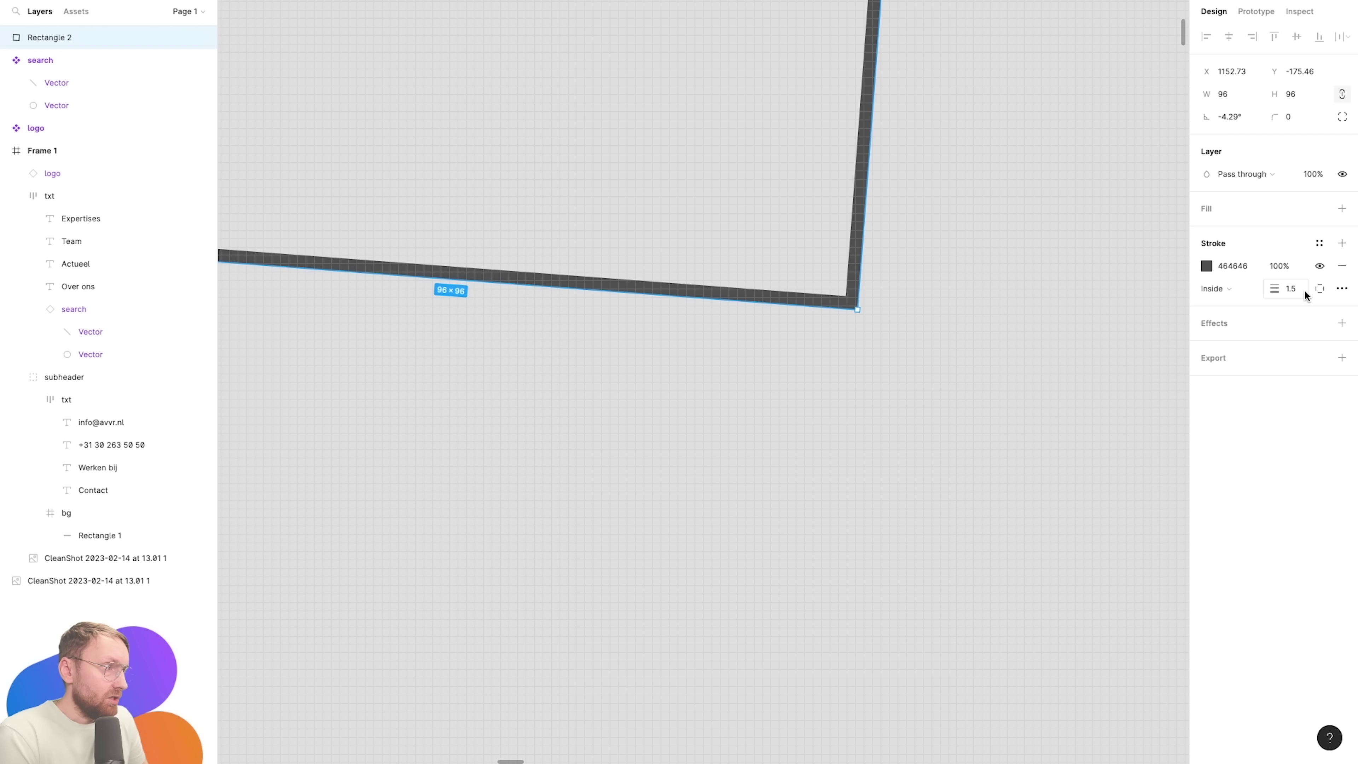
type("2")
key("Return")
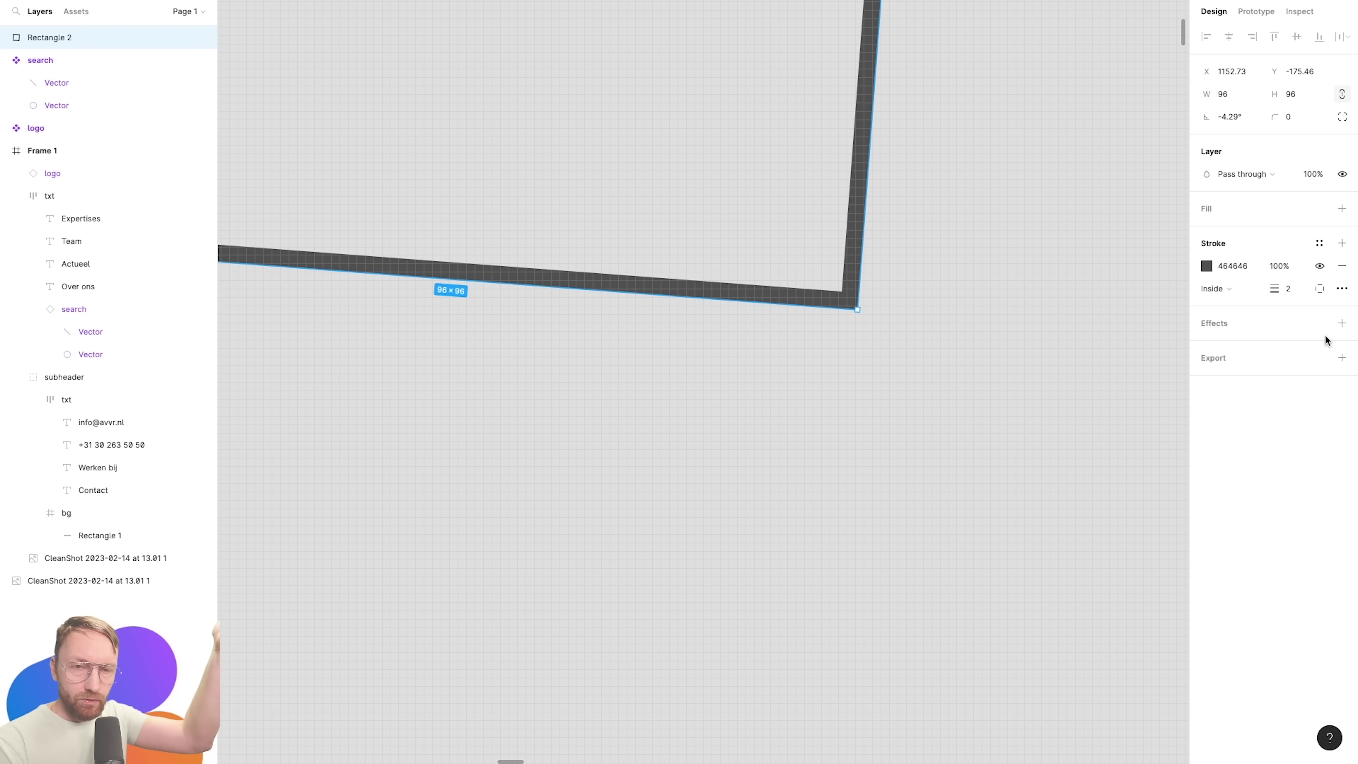
scroll(943, 311, "up", 5)
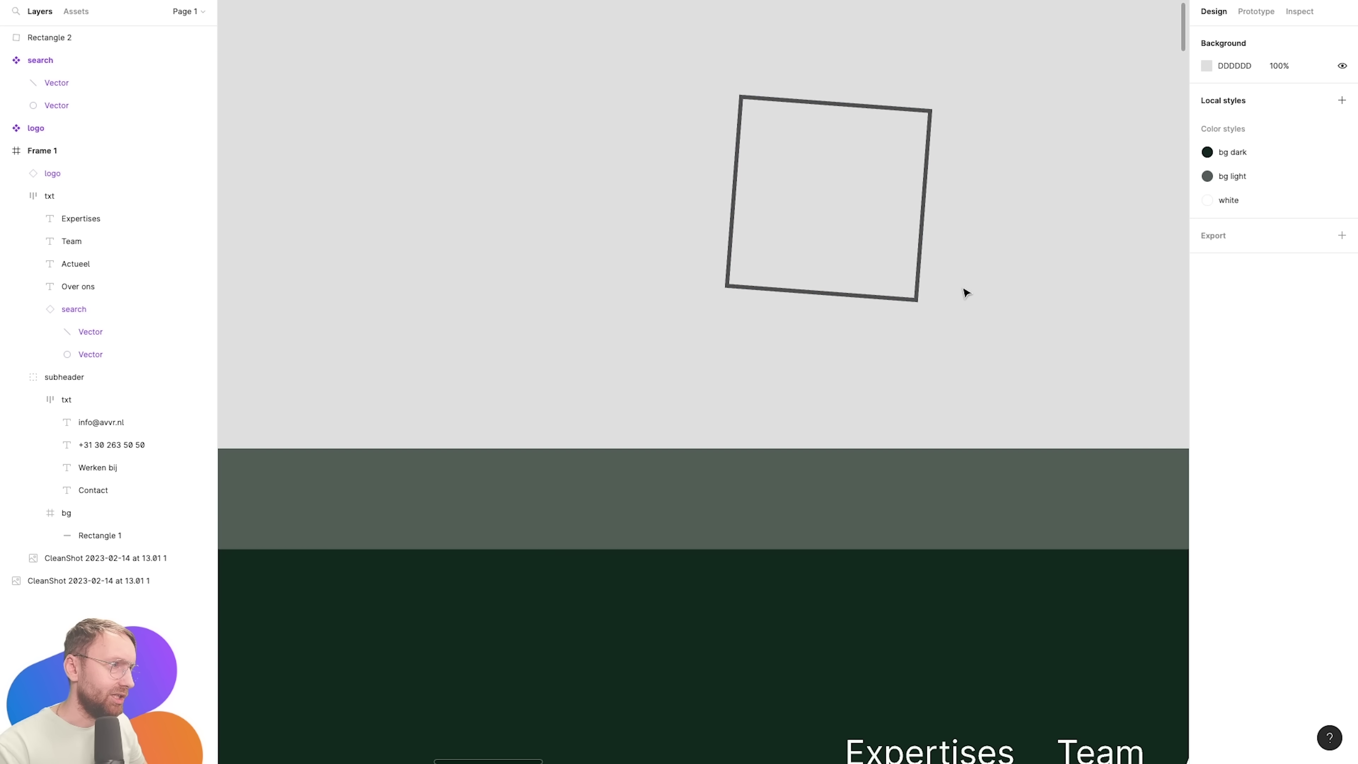
key("ctrl+z")
Shrink both magnifier vectors inside the search component from a corner.
scroll(694, 261, "down", 2)
scroll(807, 231, "down", 2)
left_click_drag(807, 231, 800, 237)
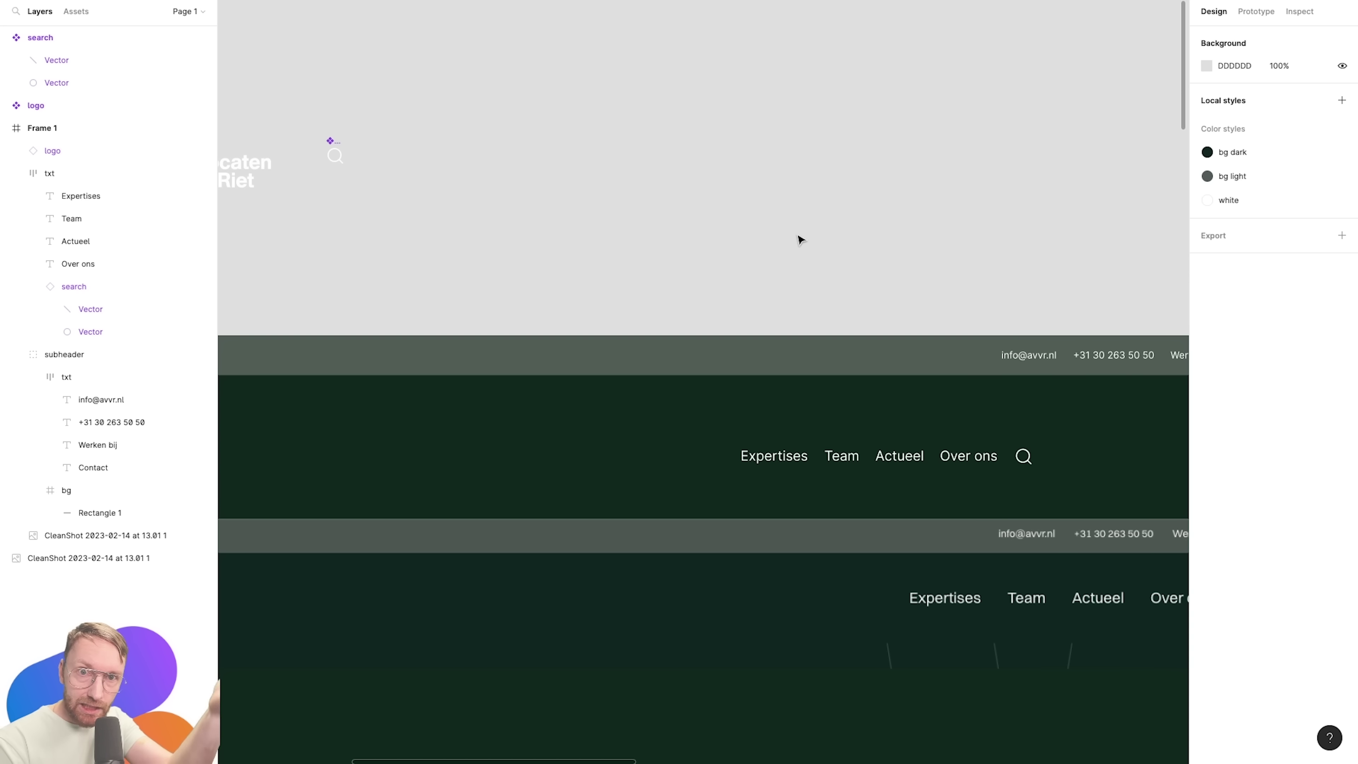
scroll(749, 251, "down", 5)
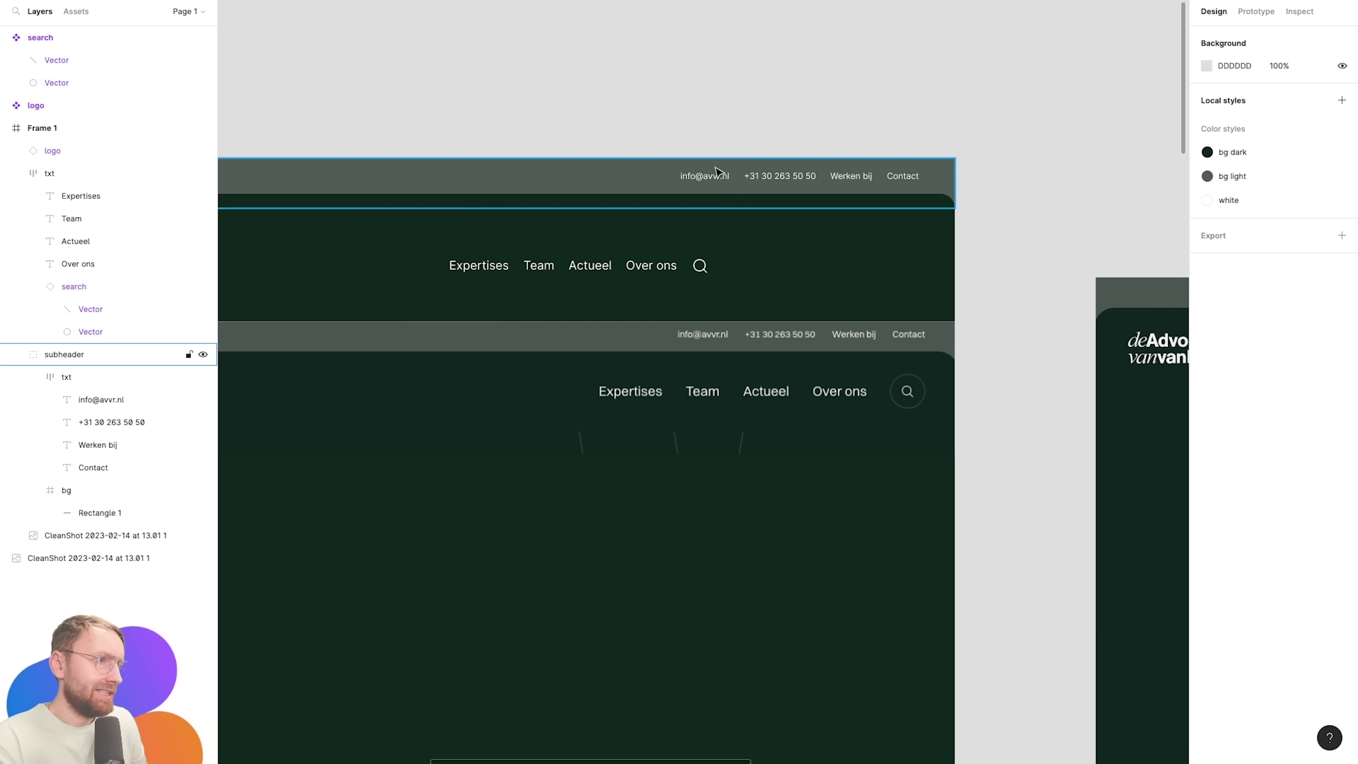
scroll(715, 173, "up", 5)
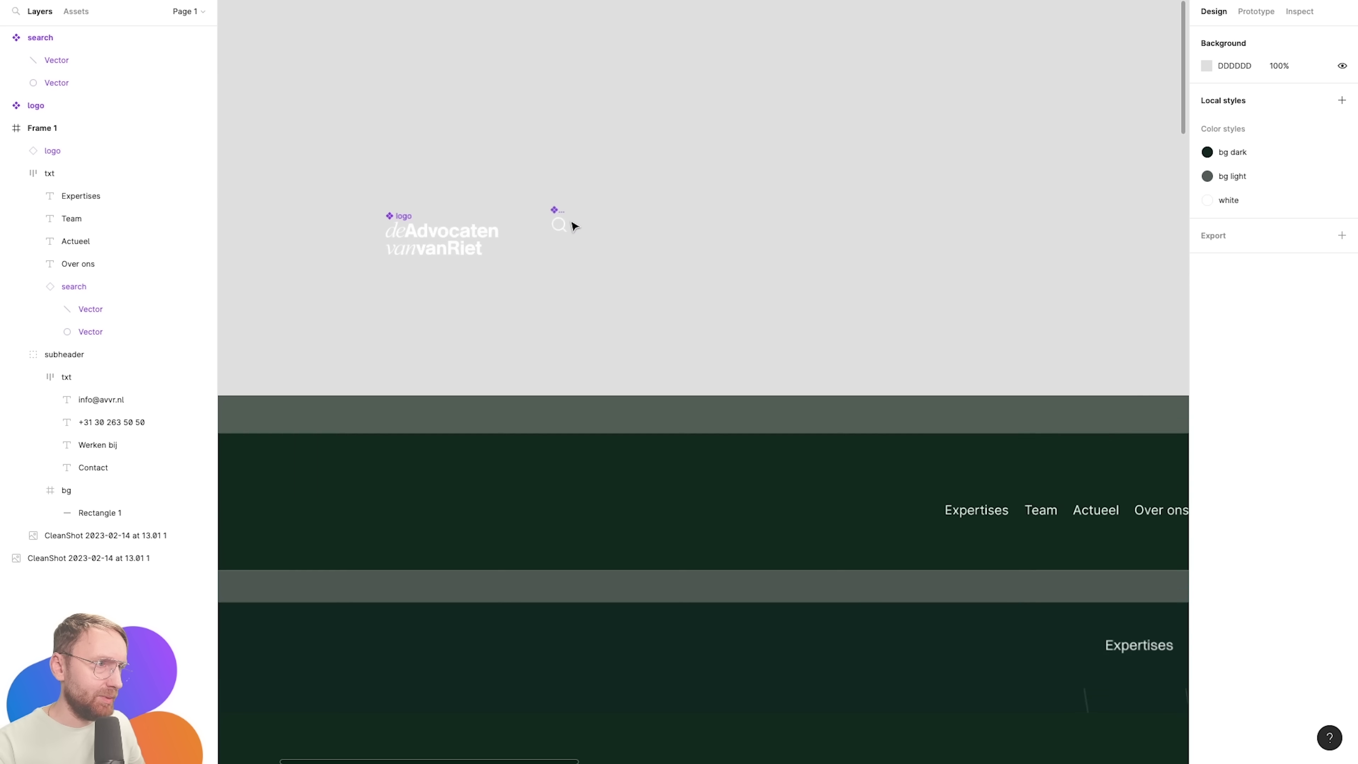
scroll(556, 257, "up", 5)
left_click(539, 294)
left_click(539, 251, "shift")
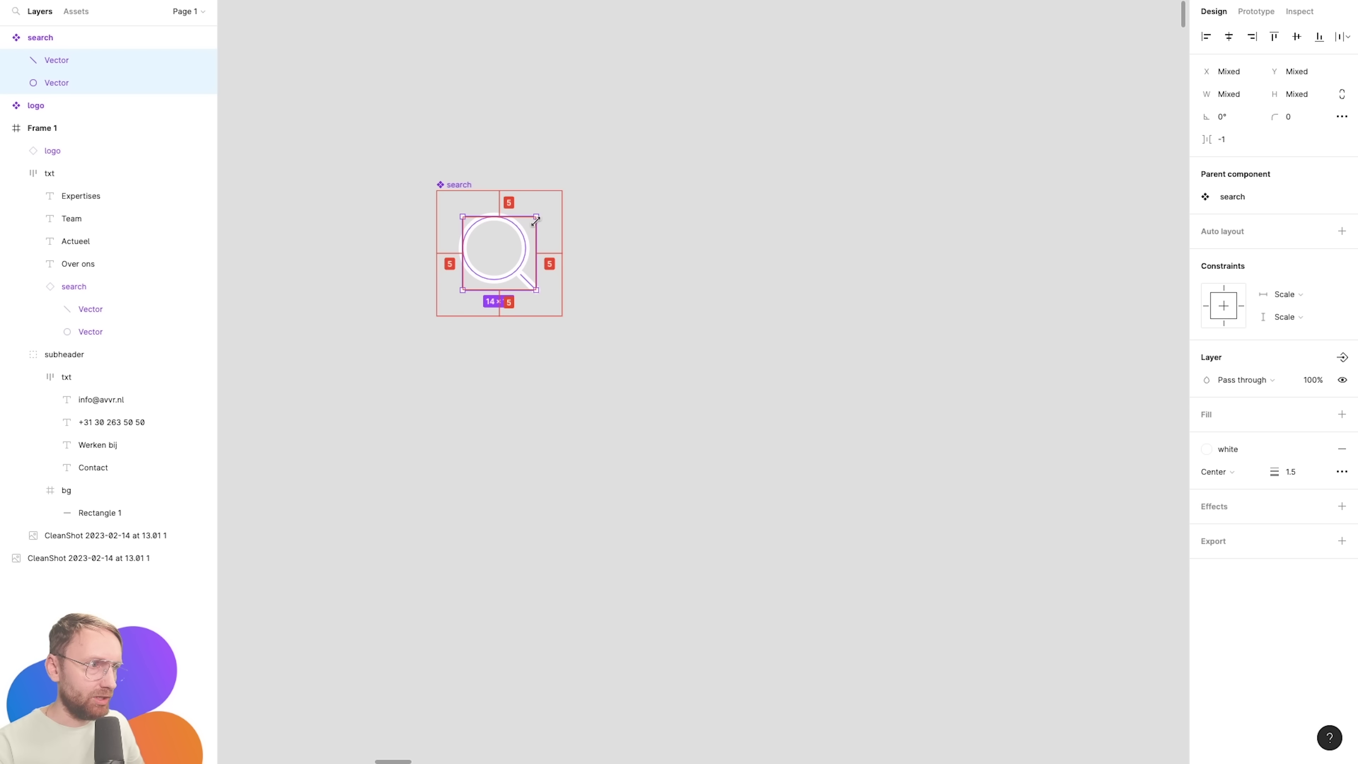
left_click_drag(544, 204, 530, 225)
scroll(524, 273, "up", 5)
View at 100% with outline mode off and select the nav row's search icon.
left_click(524, 306)
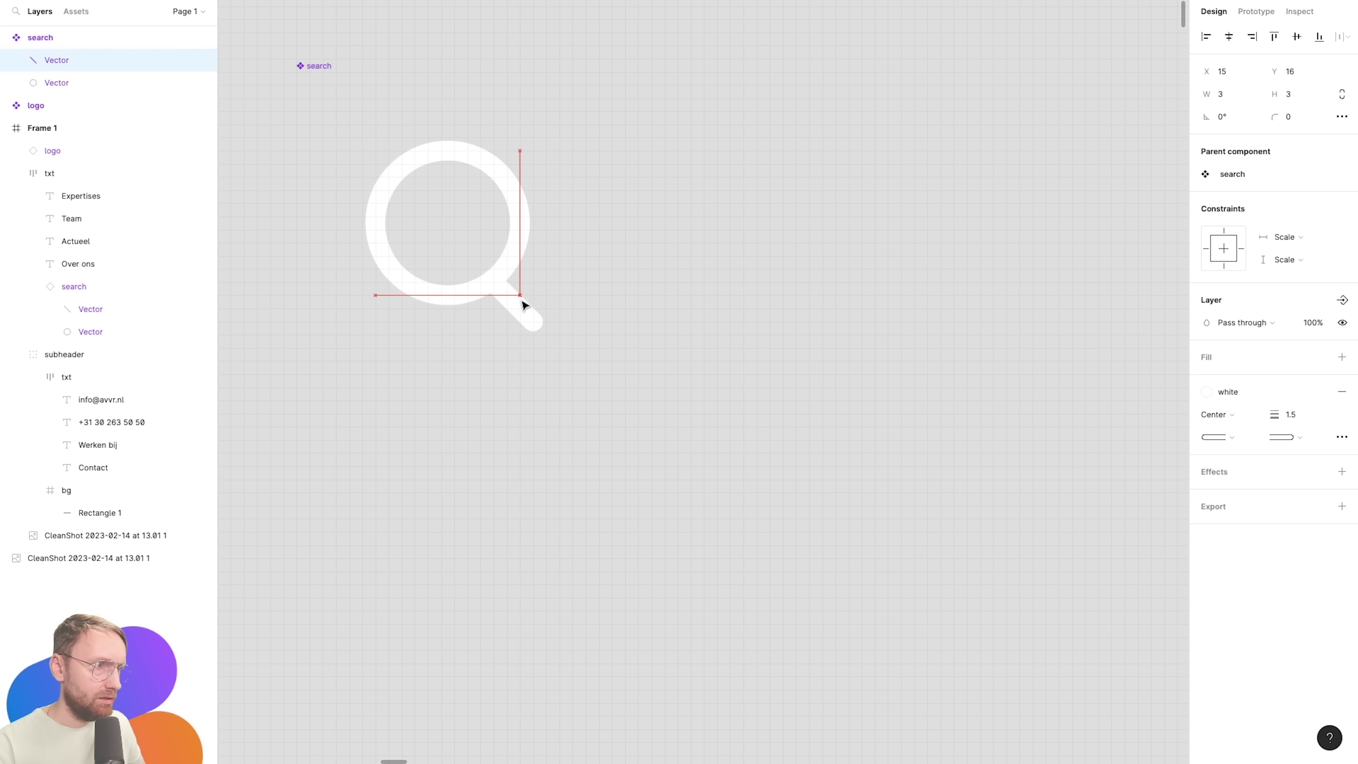
key("shift+0")
key("ctrl+shift+3")
key("ctrl+shift+3")
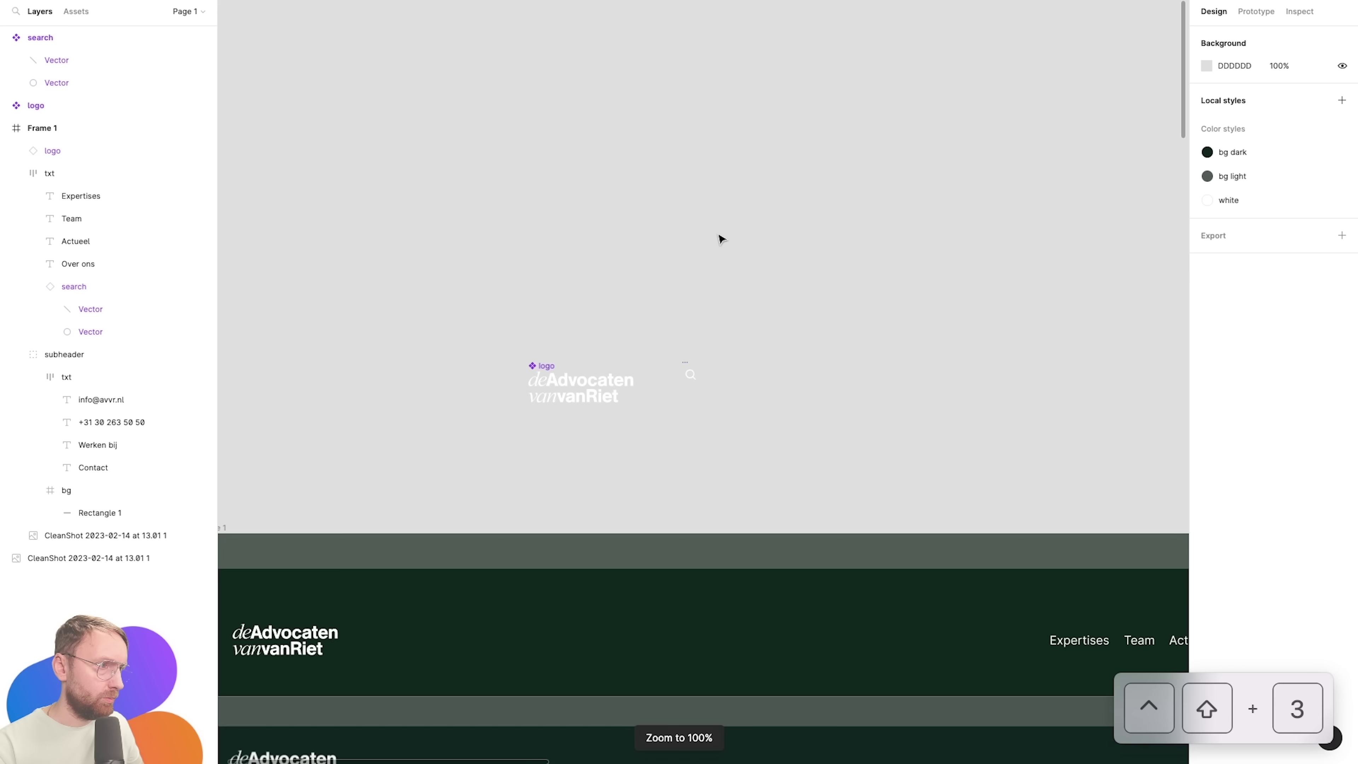
scroll(465, 276, "down", 5)
scroll(558, 535, "up", 3)
left_click(693, 296)
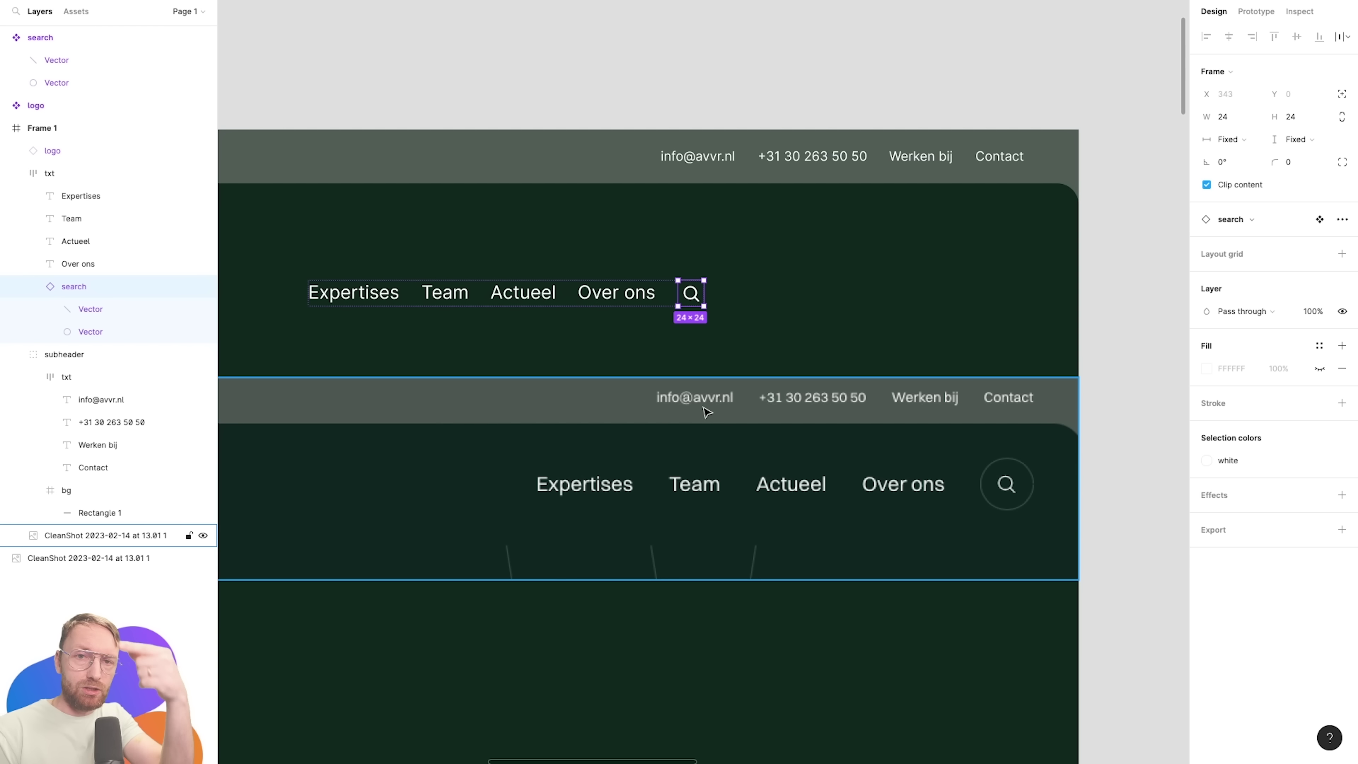
Wrap the search icon in a 40×40 frame named search.
key("alt")
key("ctrl+alt+g")
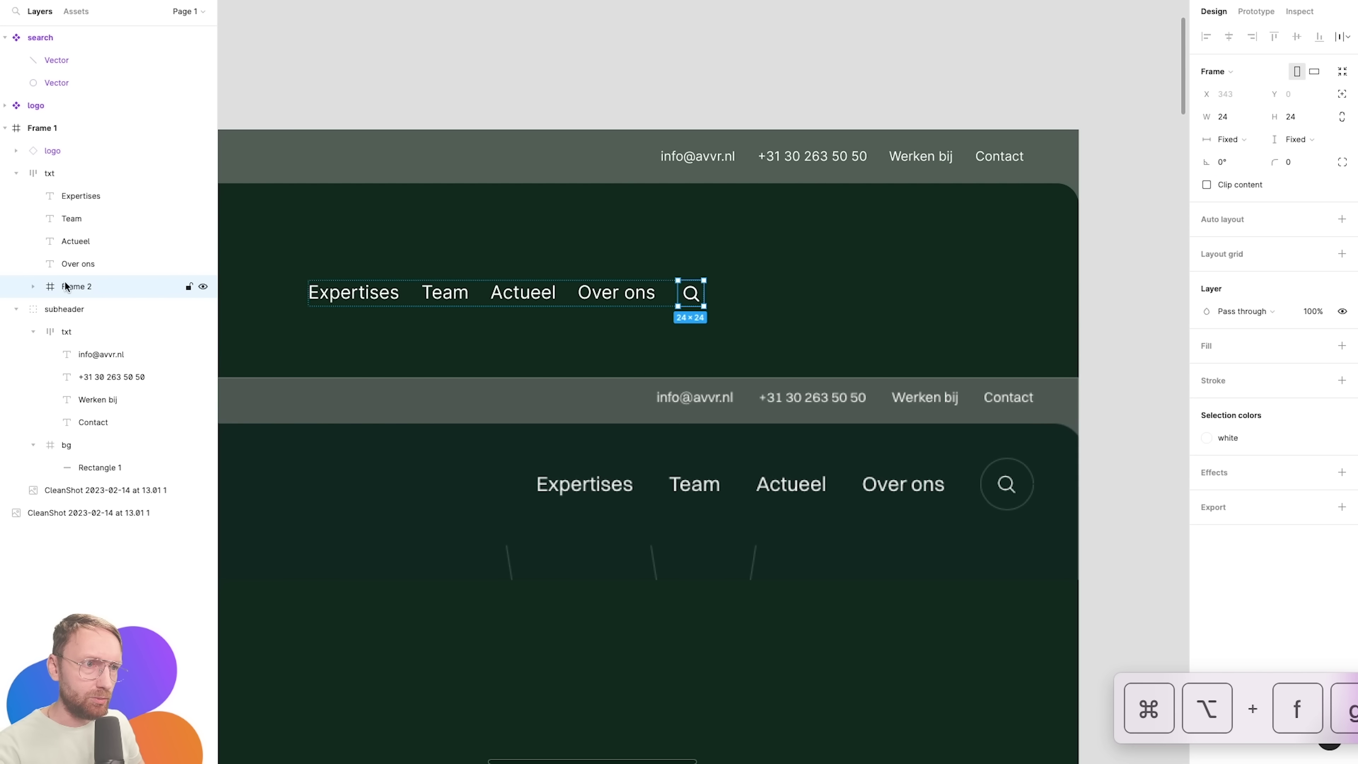
left_click(34, 285)
double_click(76, 288)
type("search")
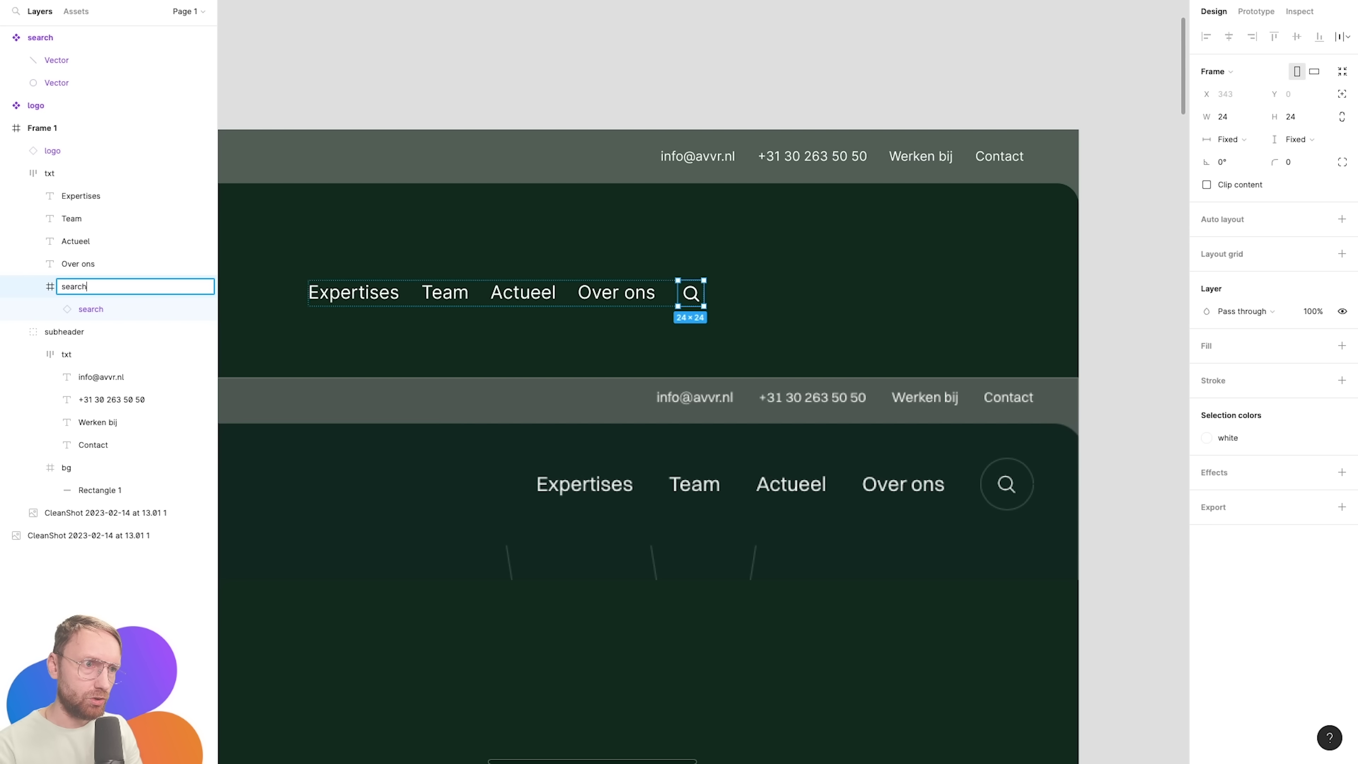
key("Return")
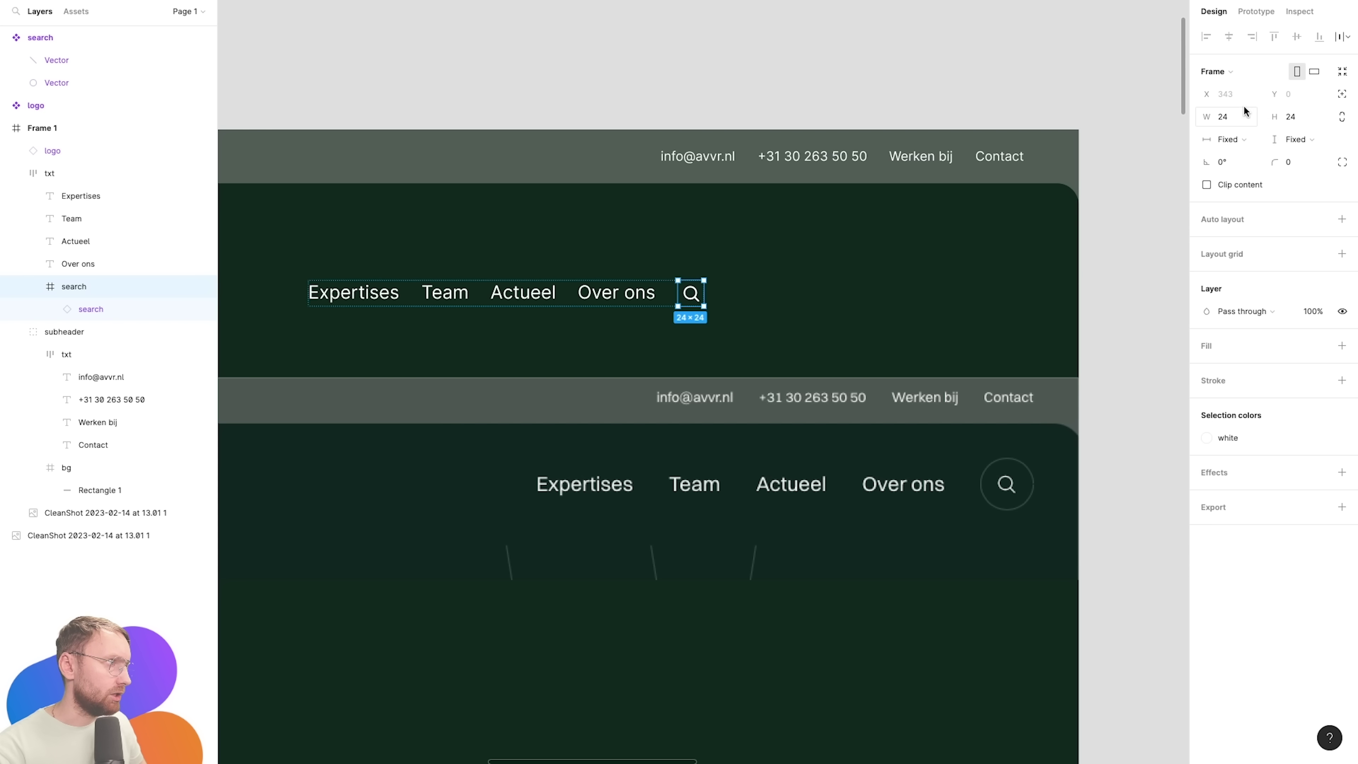
type("40")
key("Tab")
key("Return")
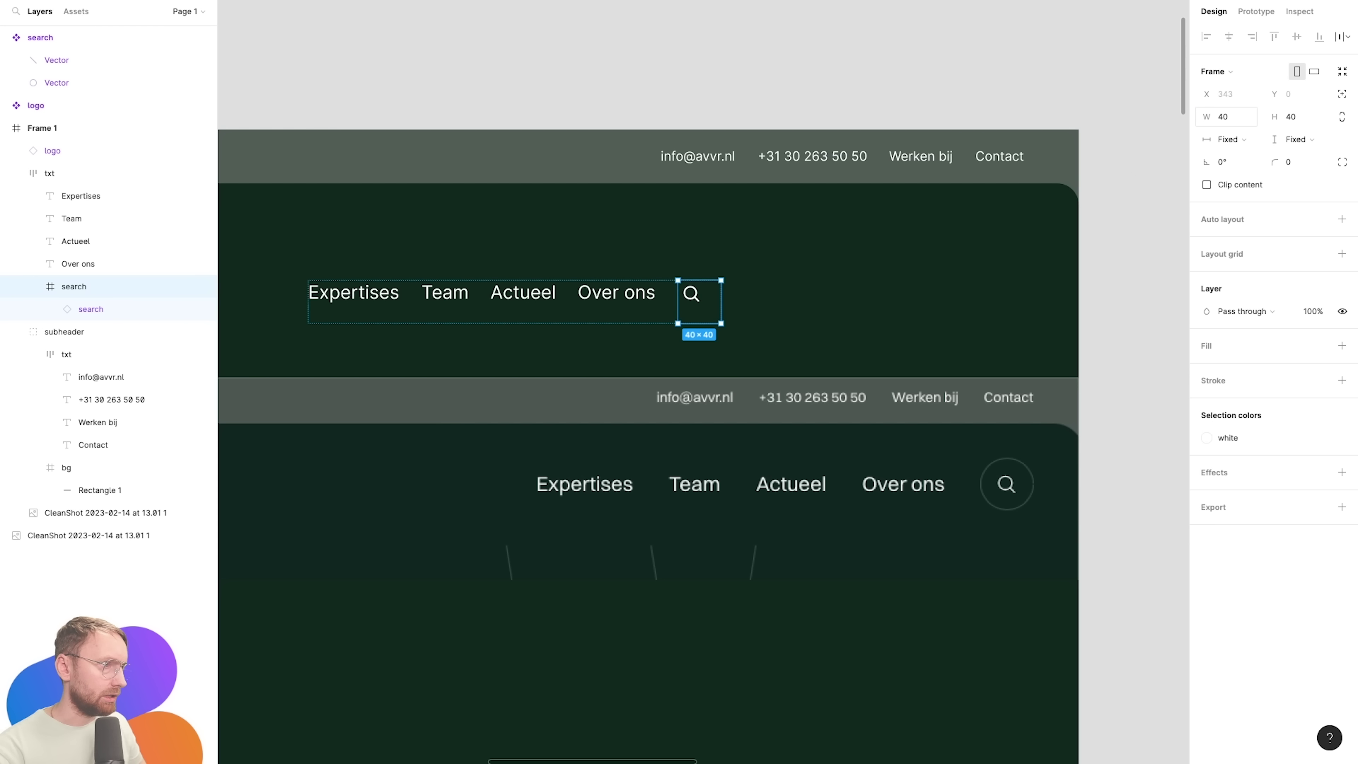
Centre the icon horizontally and vertically inside the search frame.
key("Return")
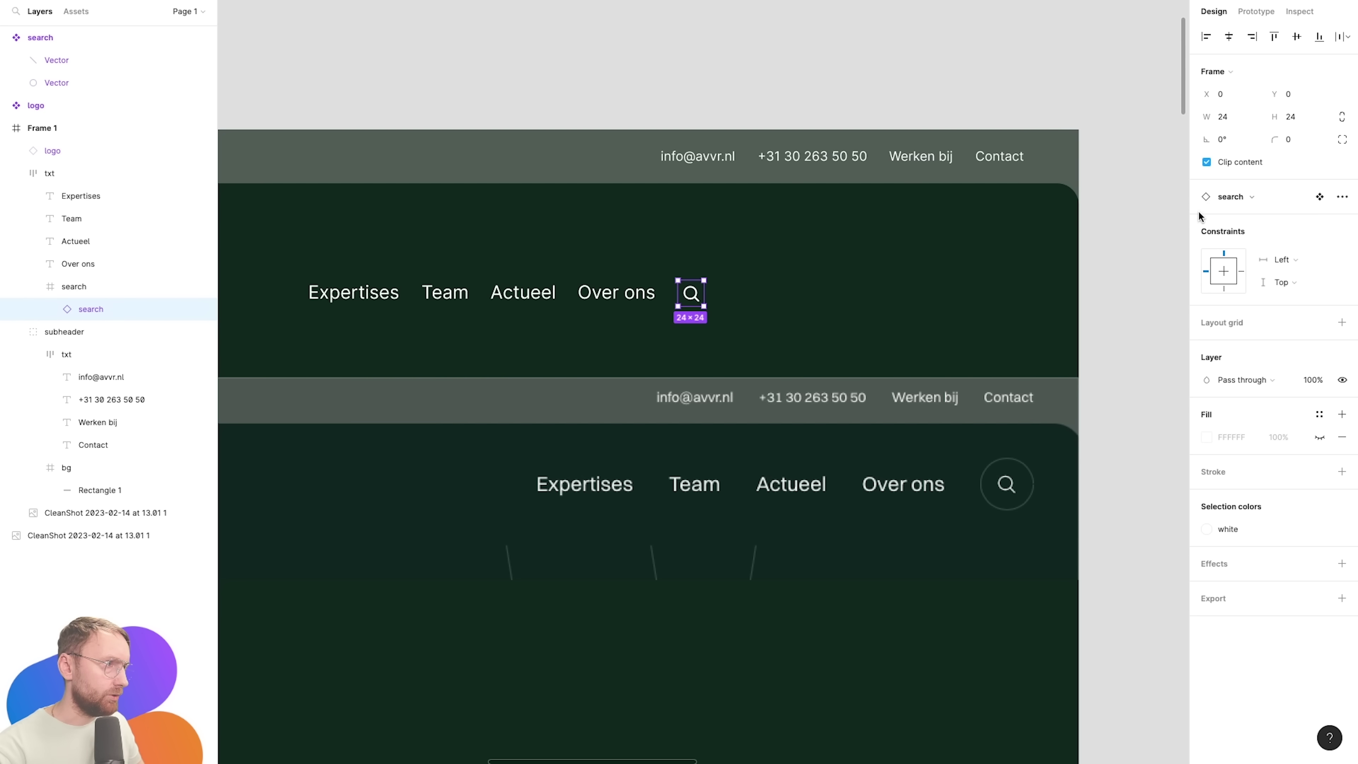
key("alt+h")
key("alt+v")
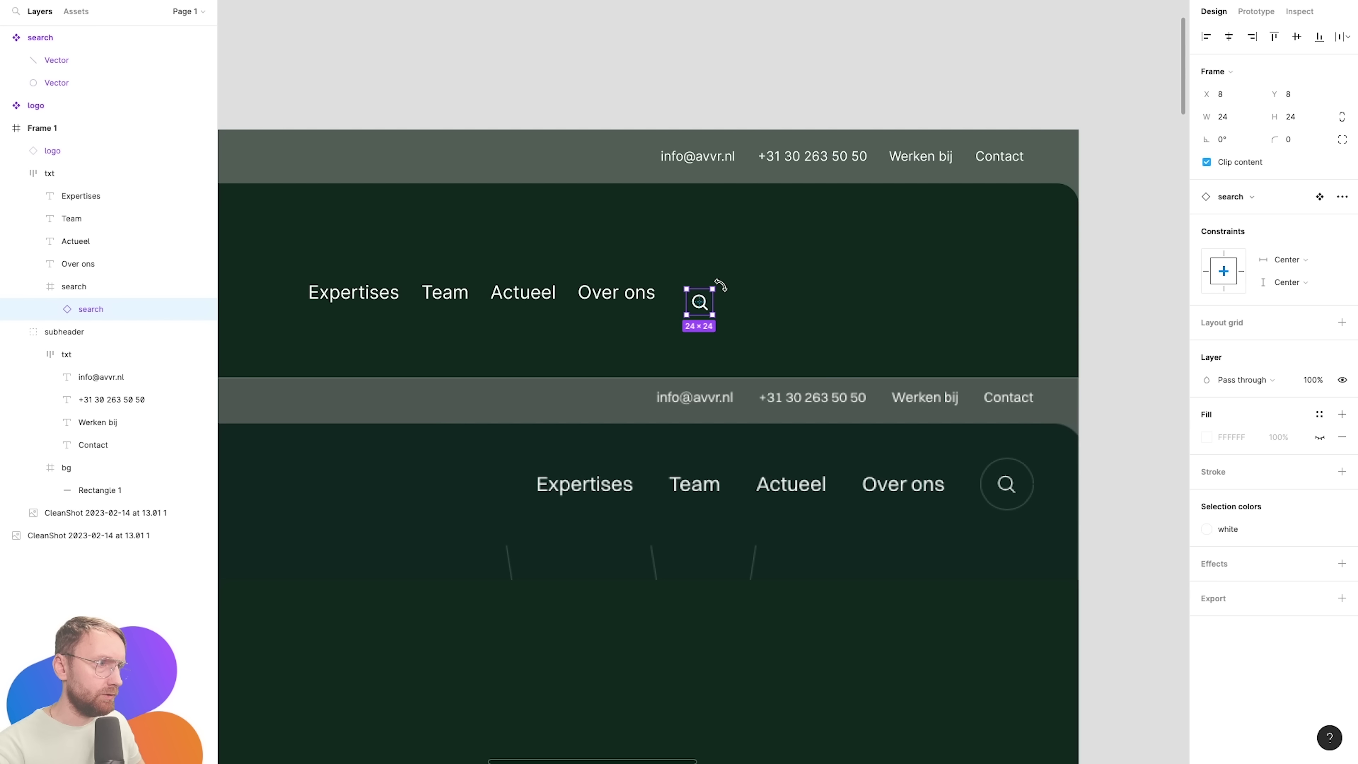
key("shift+Return")
left_click_drag(719, 280, 775, 278)
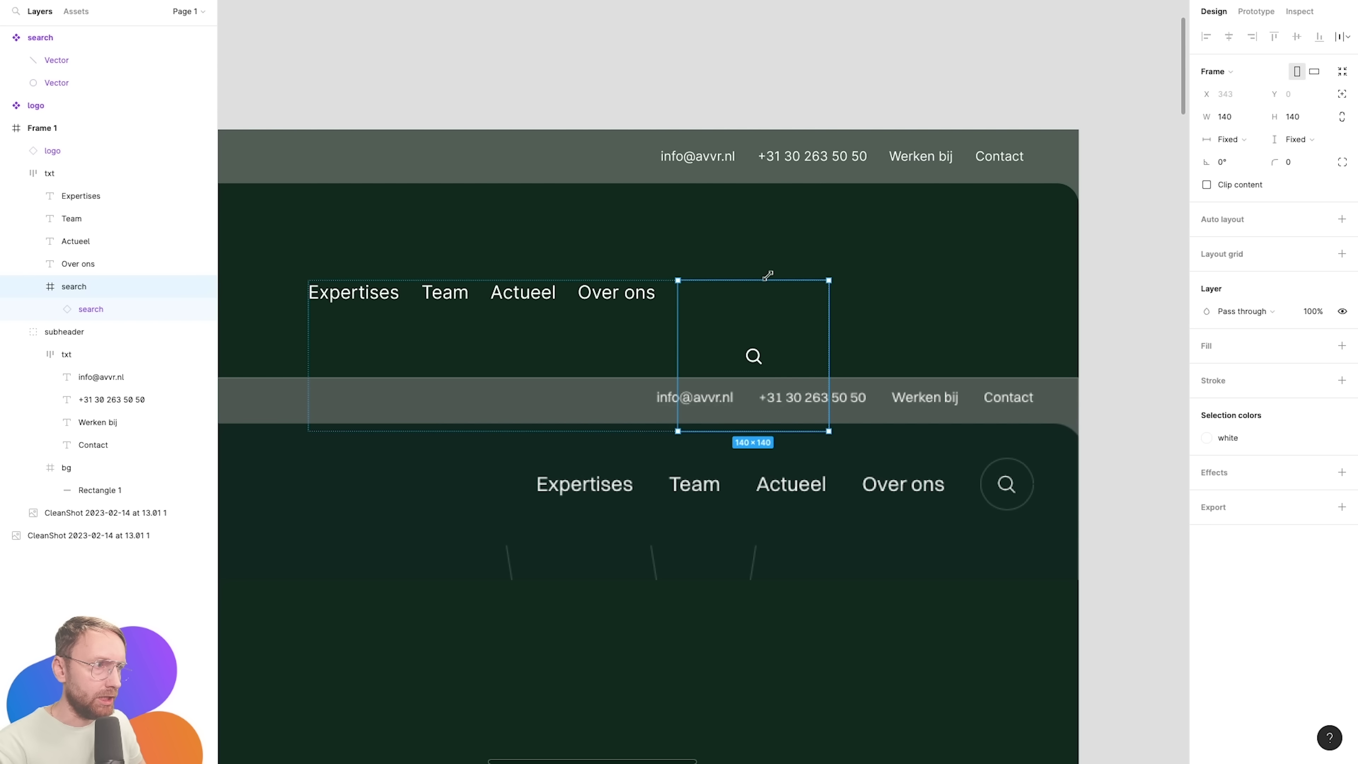
Keep the search frame at 40×40, add a white outline and a 20 corner radius.
key("ctrl+z")
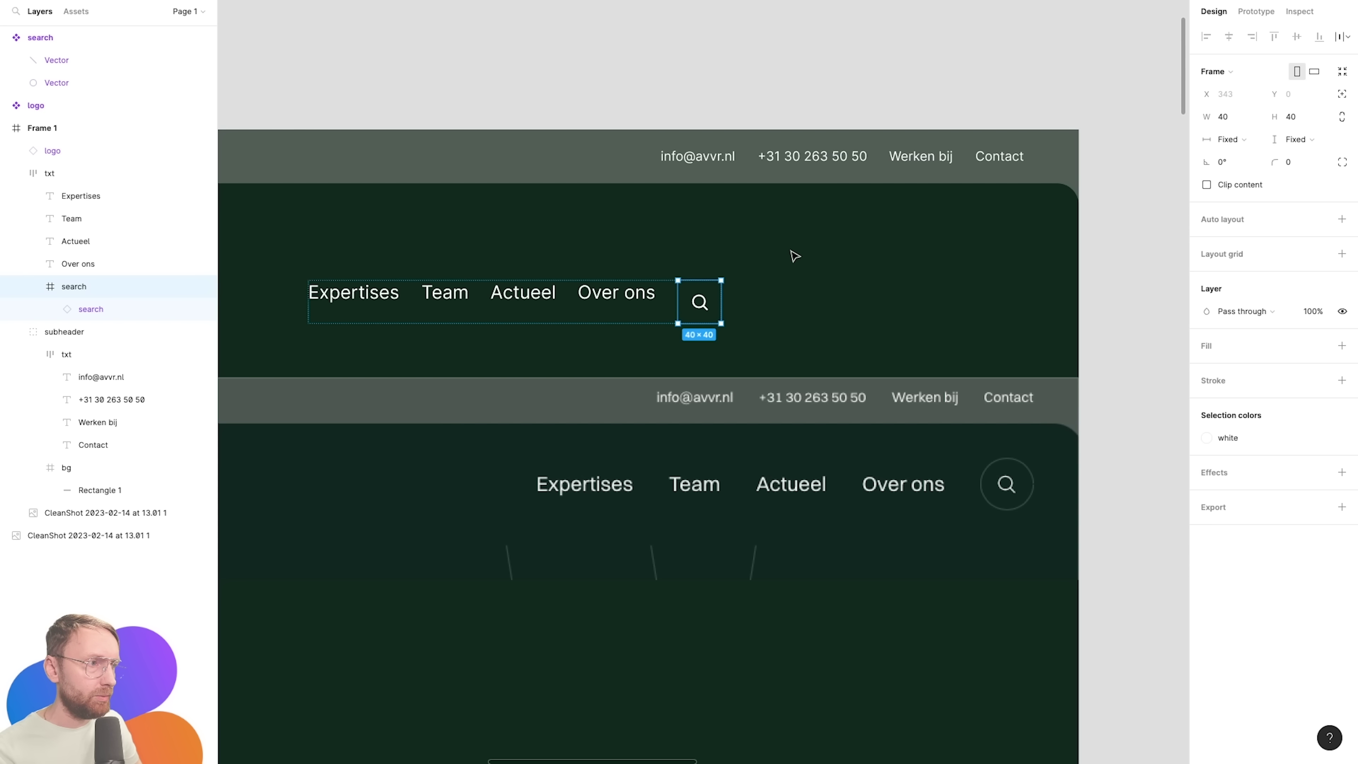
left_click(1342, 380)
left_click(1320, 380)
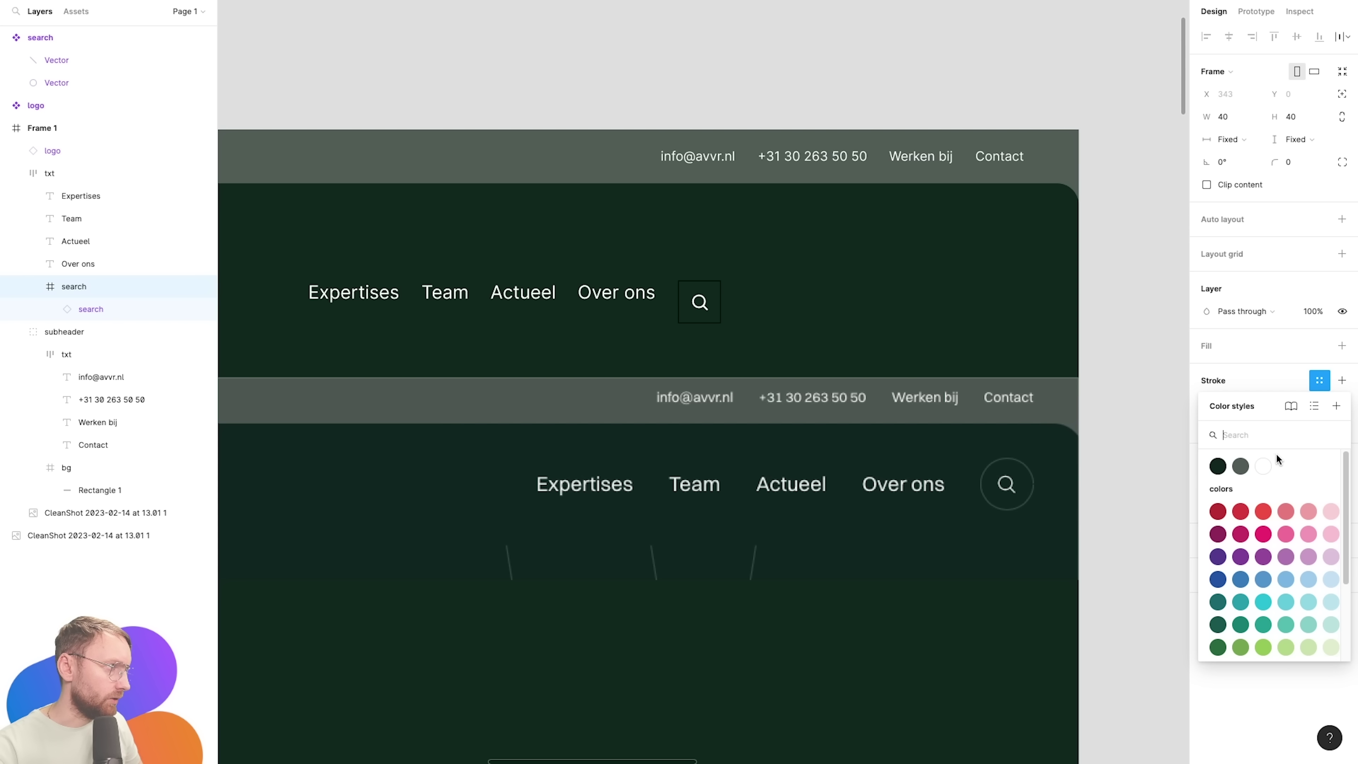
left_click(1240, 463)
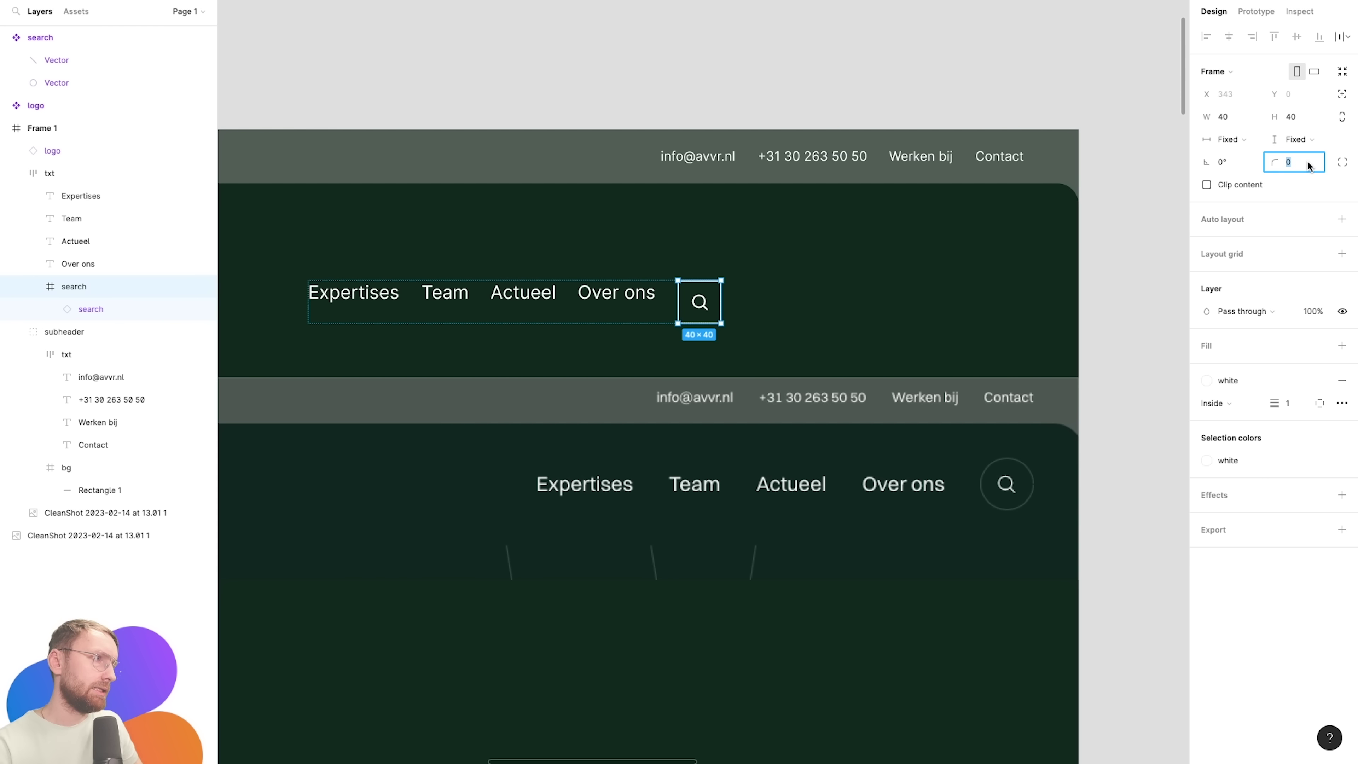
type("20")
key("Return")
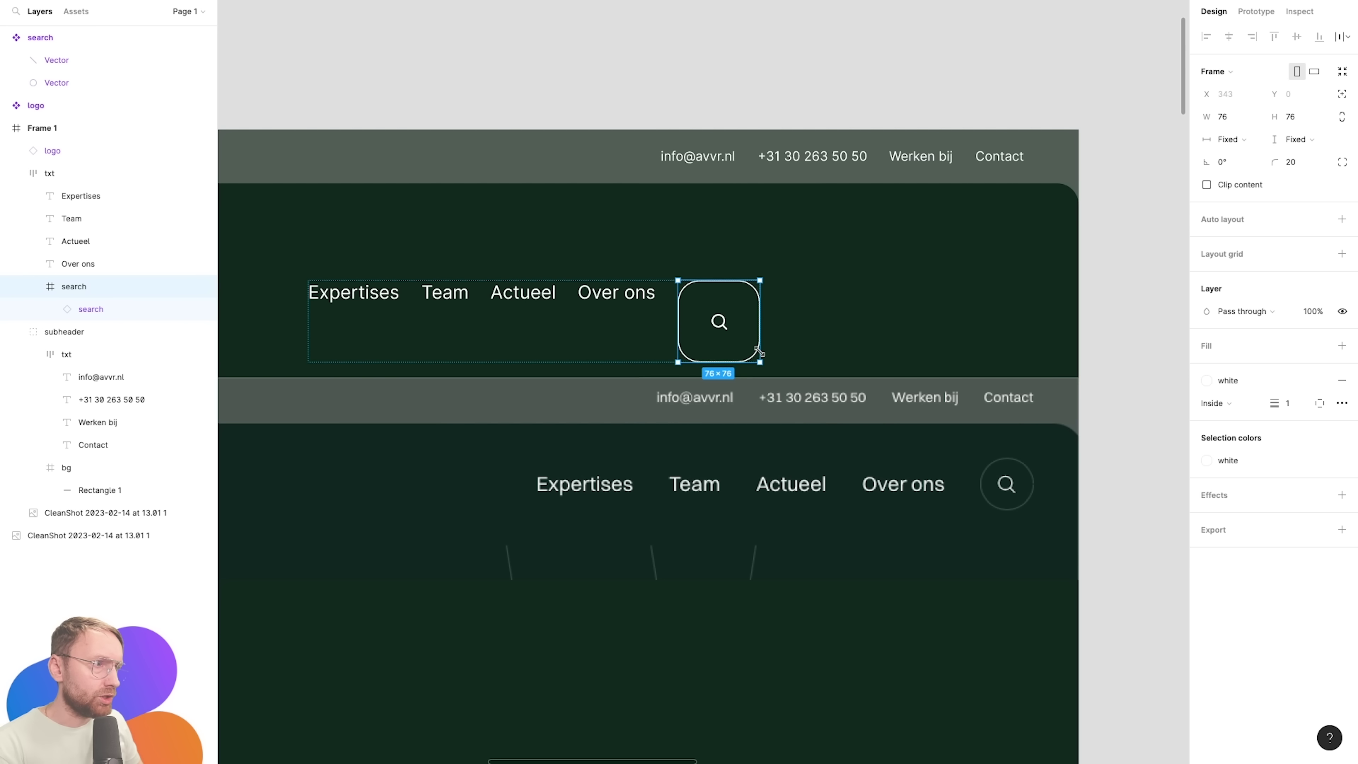
left_click_drag(725, 326, 746, 348)
key("ctrl+z")
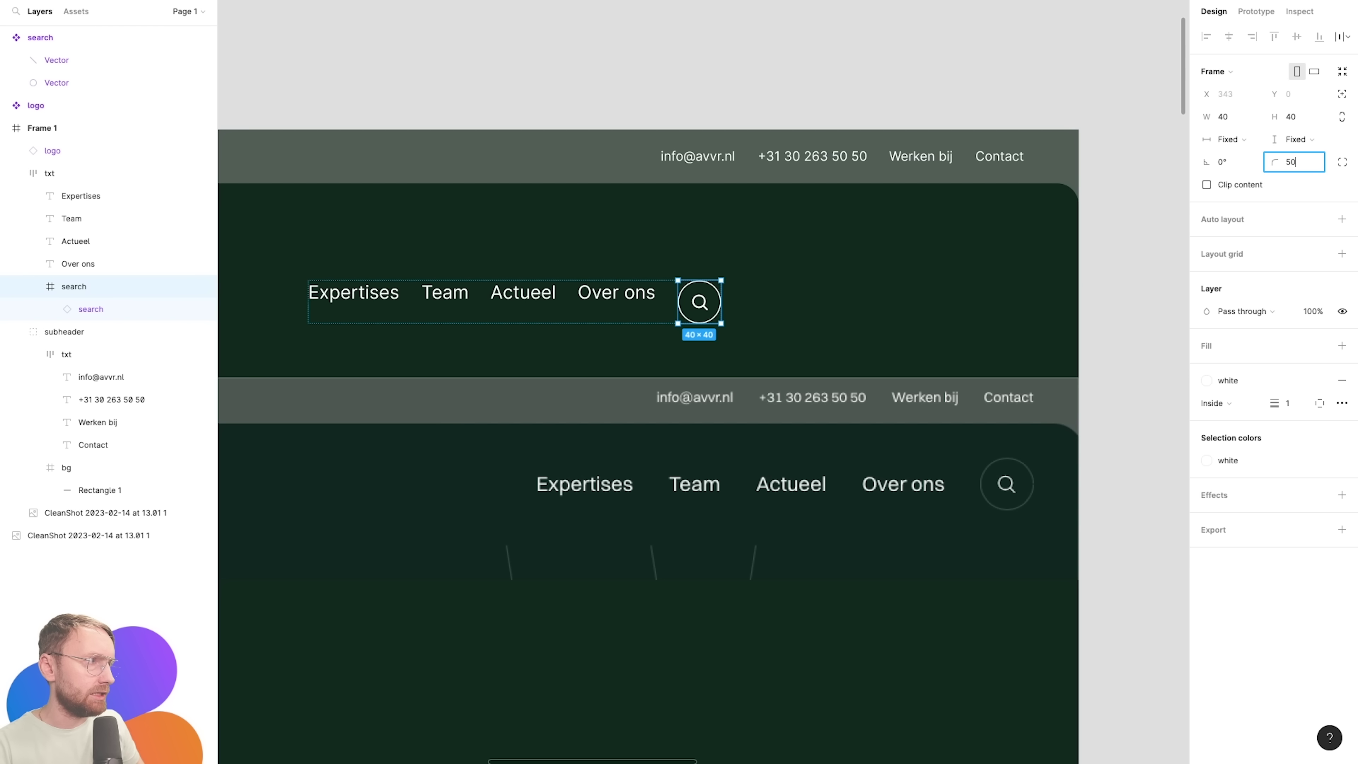
Raise the search frame's corner radius to 50 to make a circle.
type("50")
key("Return")
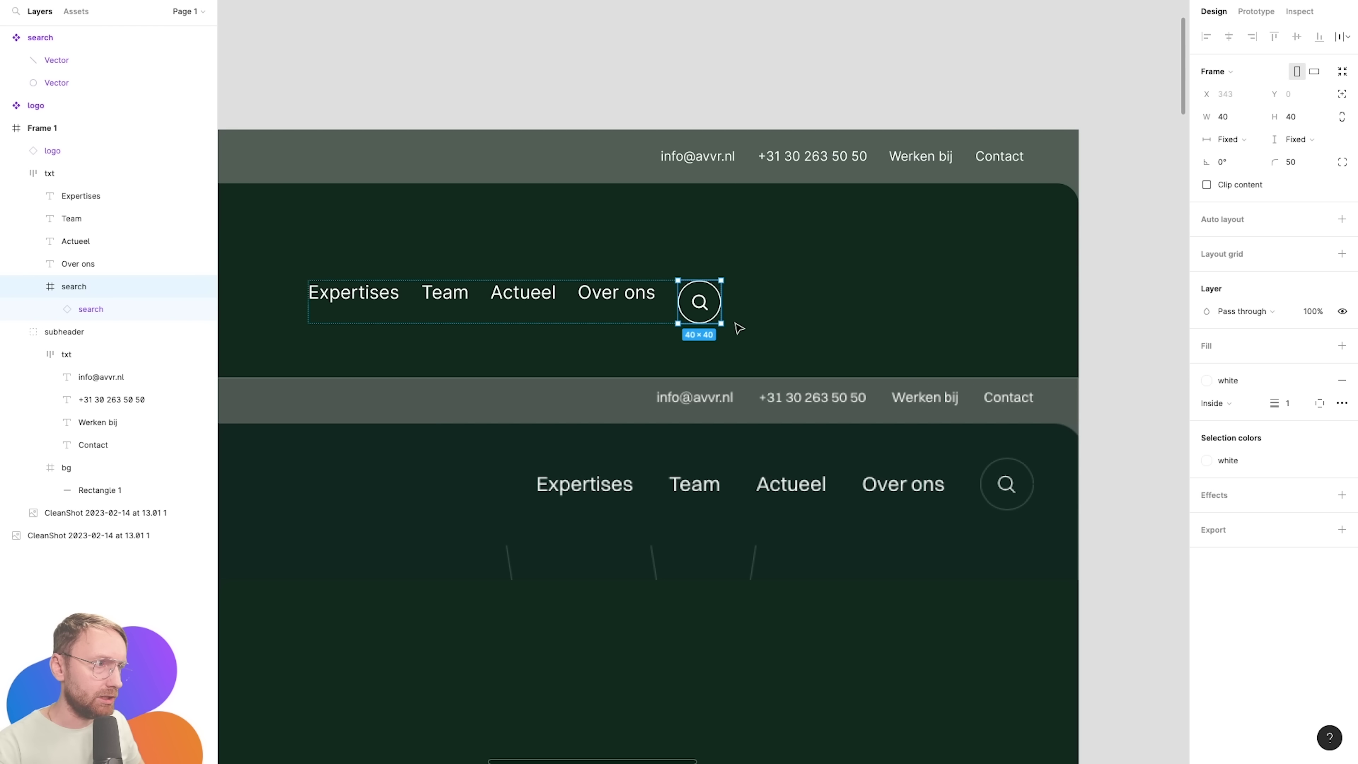
left_click_drag(721, 323, 740, 343)
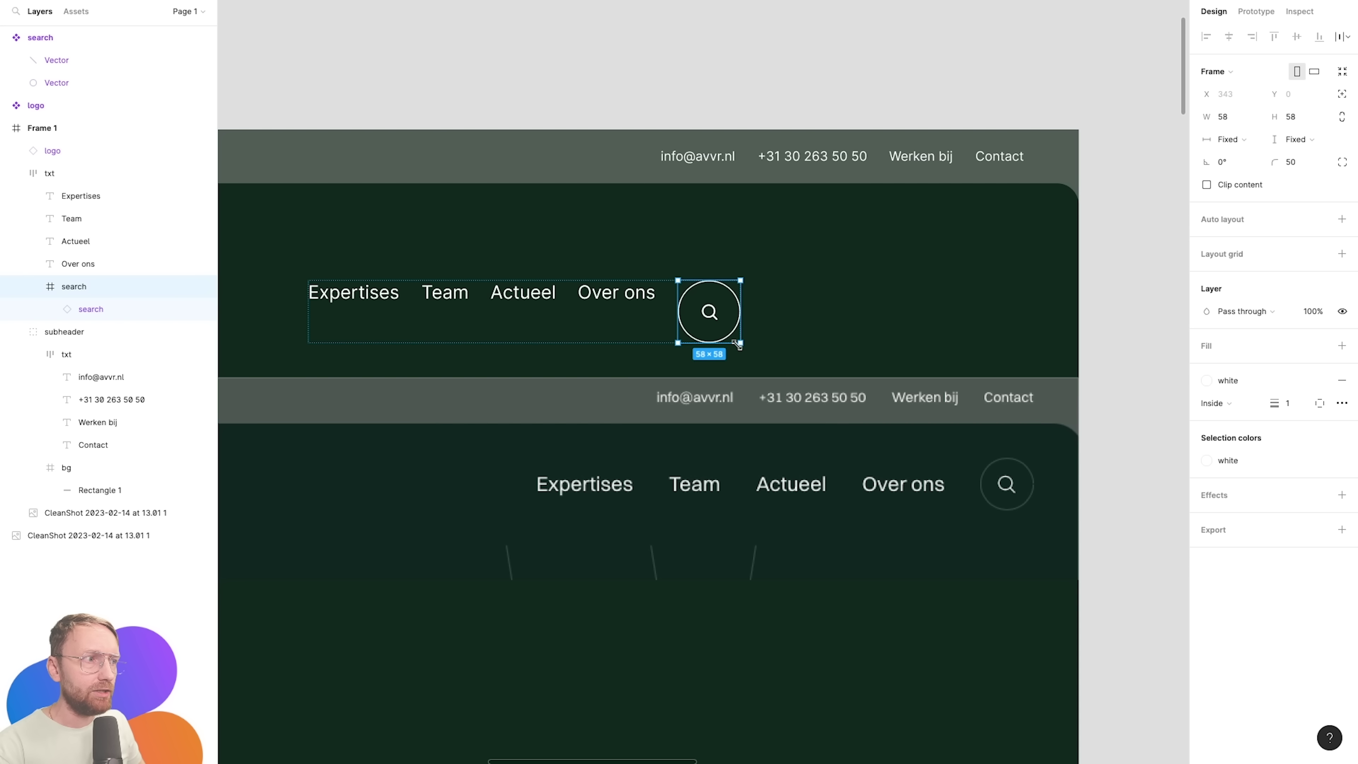
key("super+z")
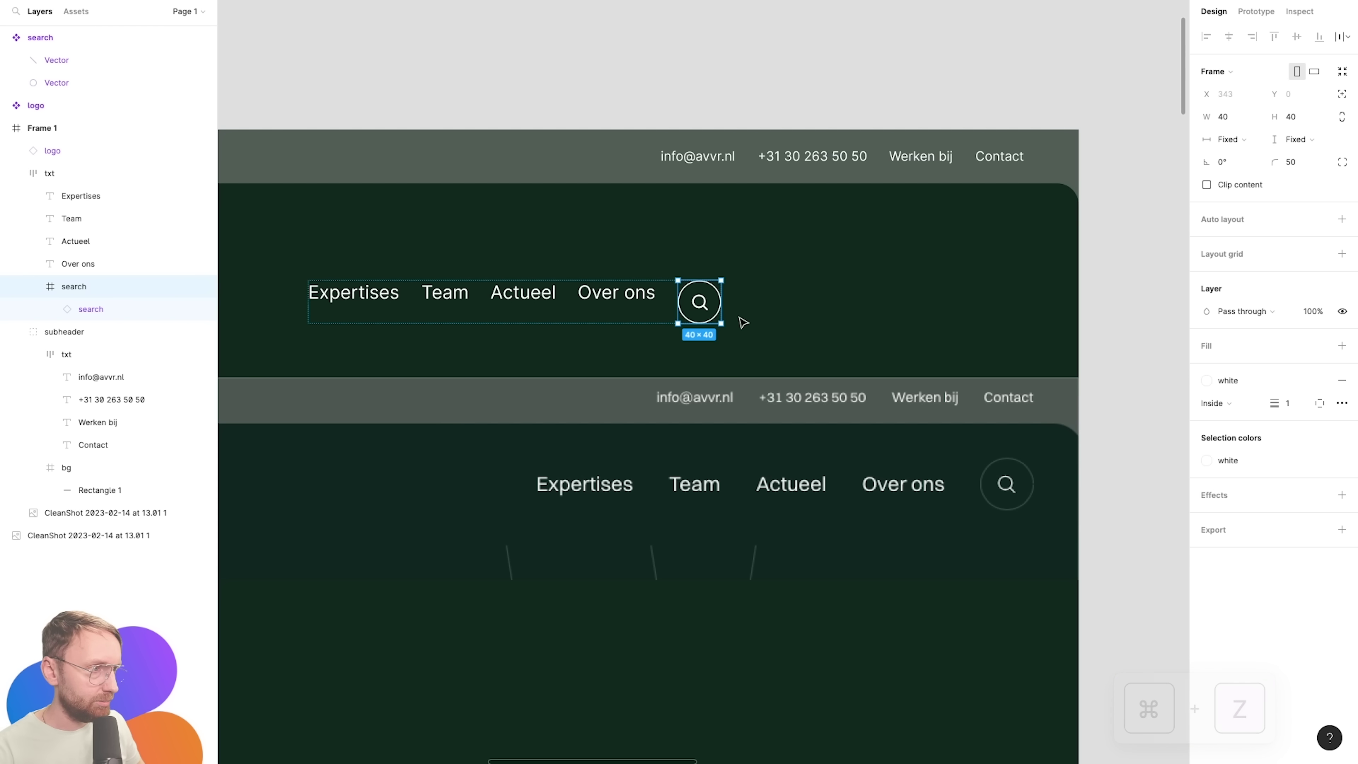
left_click(1251, 379)
Use a bg light outline; set txt row to center-right, Right/Center constraints, gap 30.
left_click(1223, 463)
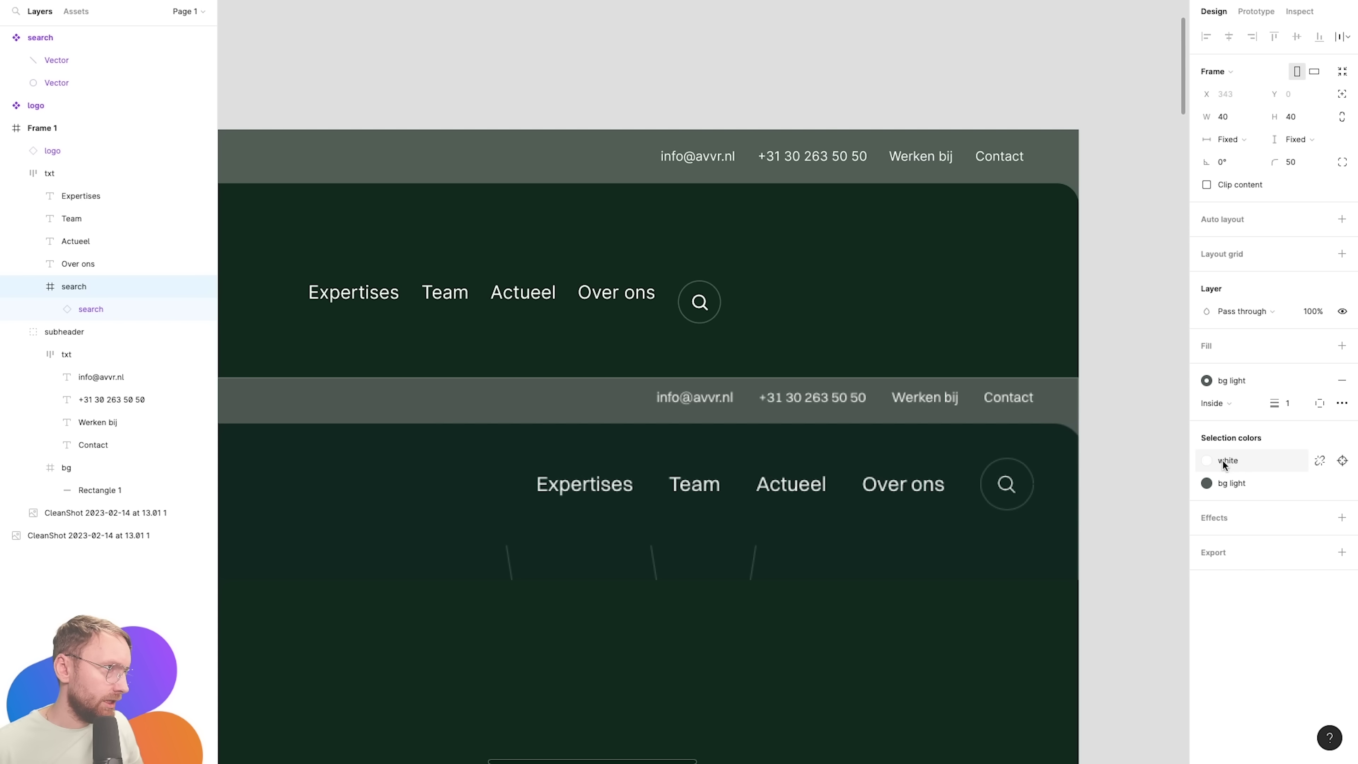
left_click(698, 279)
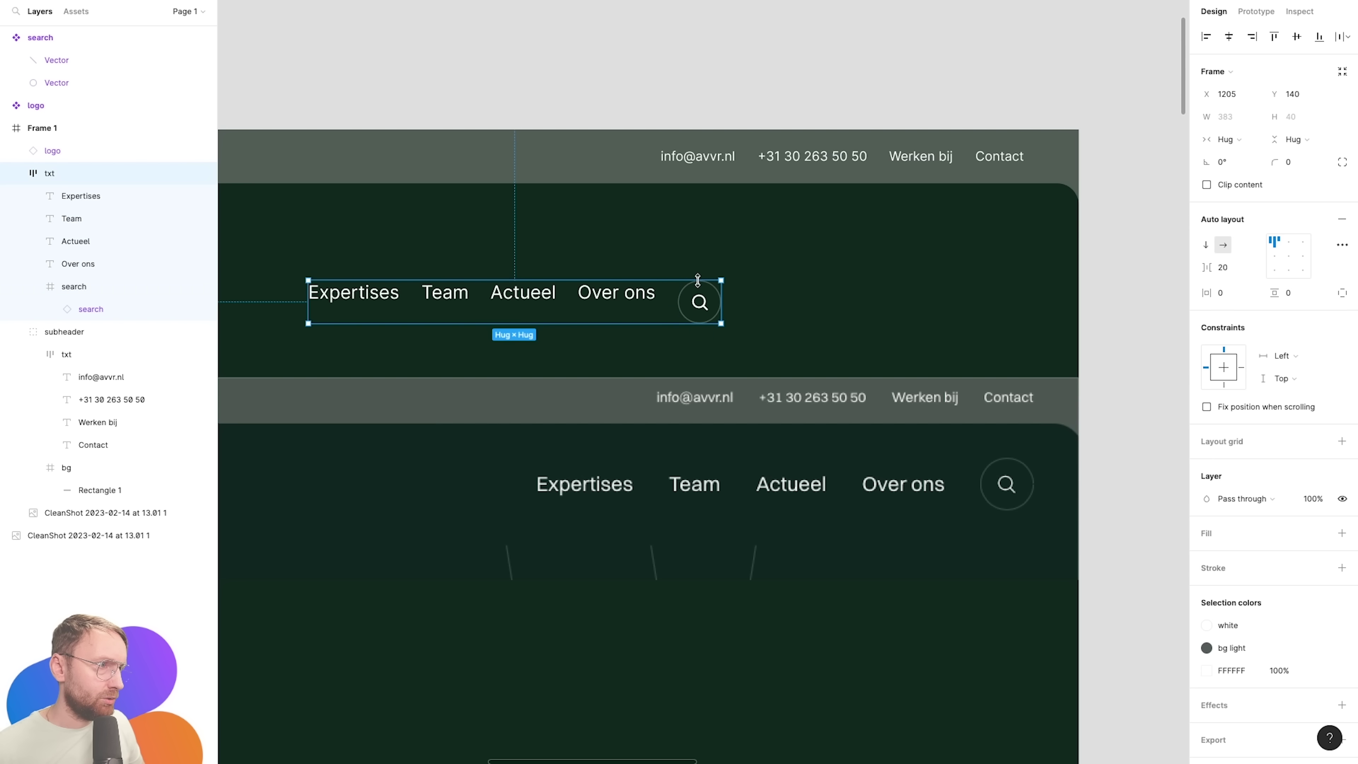
left_click(1303, 255)
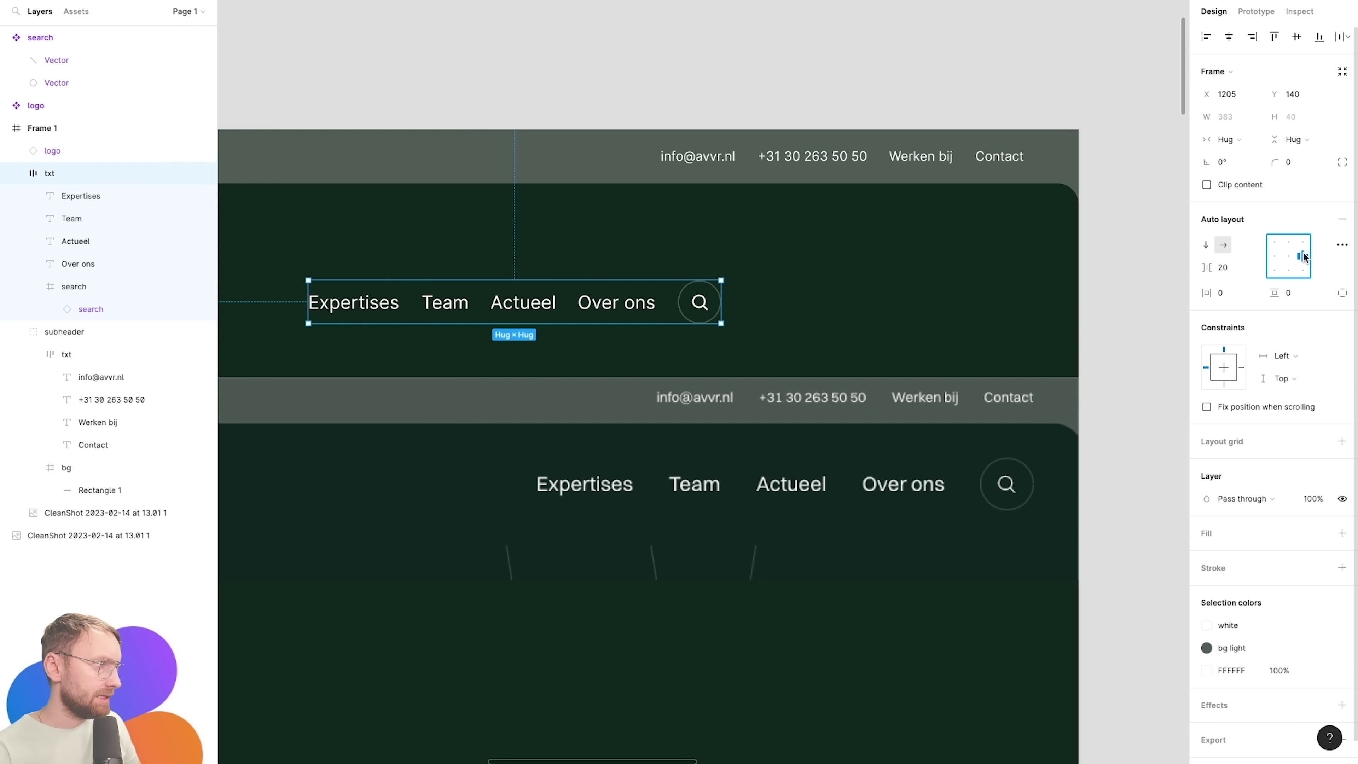
left_click(1240, 367)
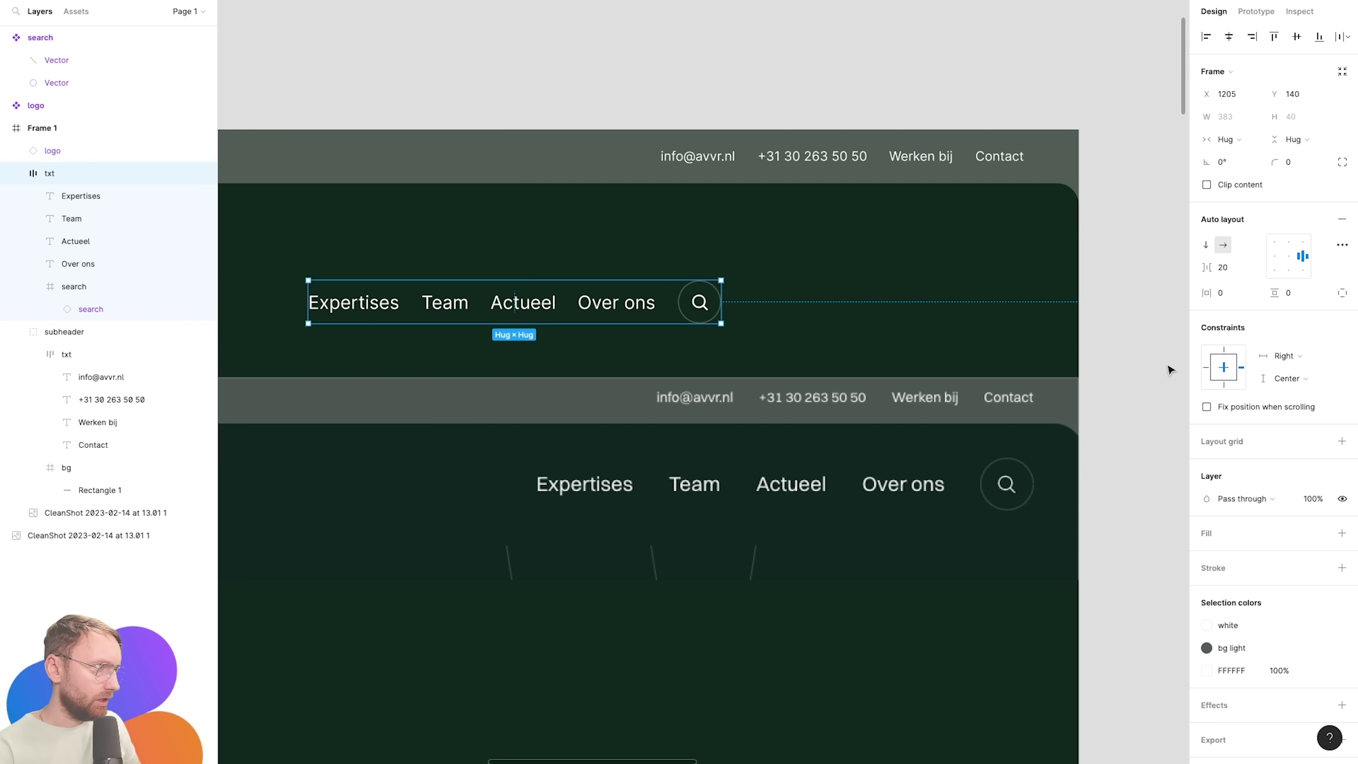
left_click(1242, 267)
key("shift+Up")
key("shift+Up")
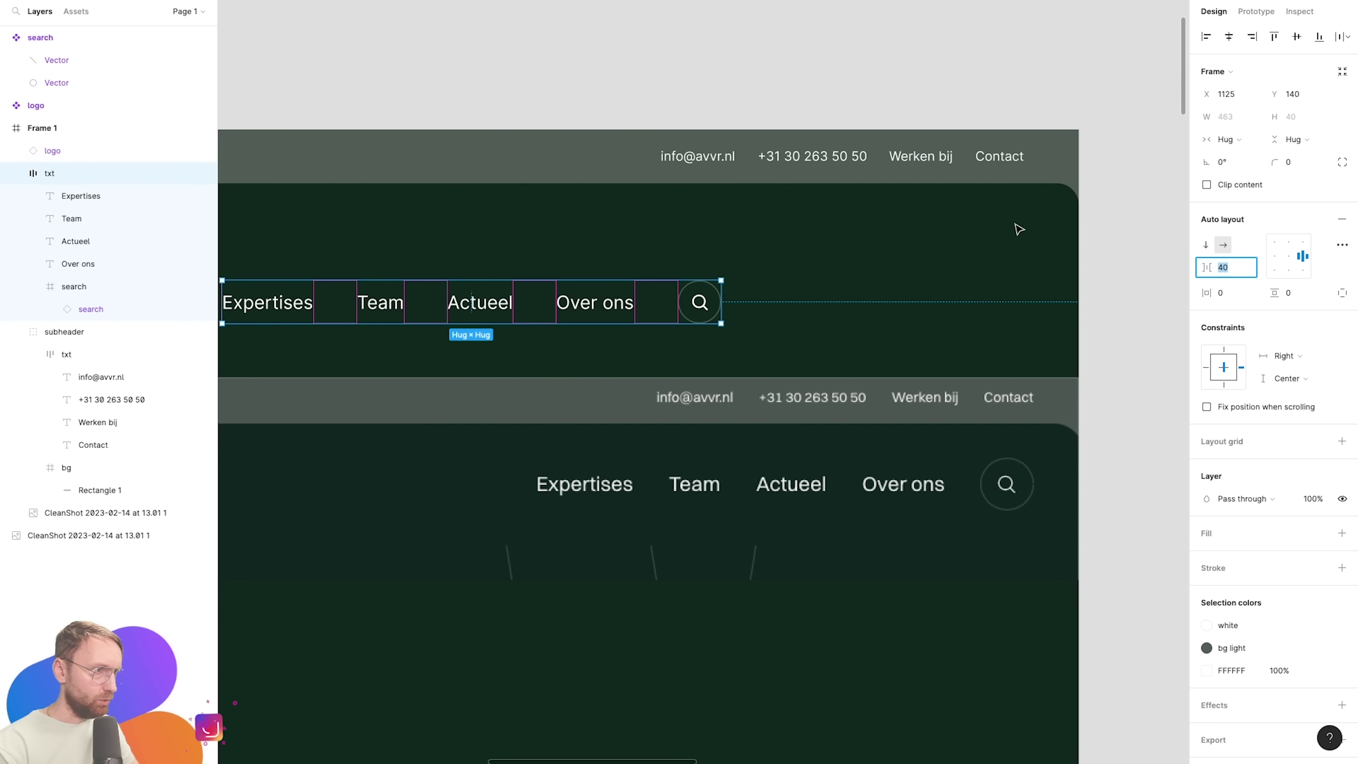
key("shift+Down")
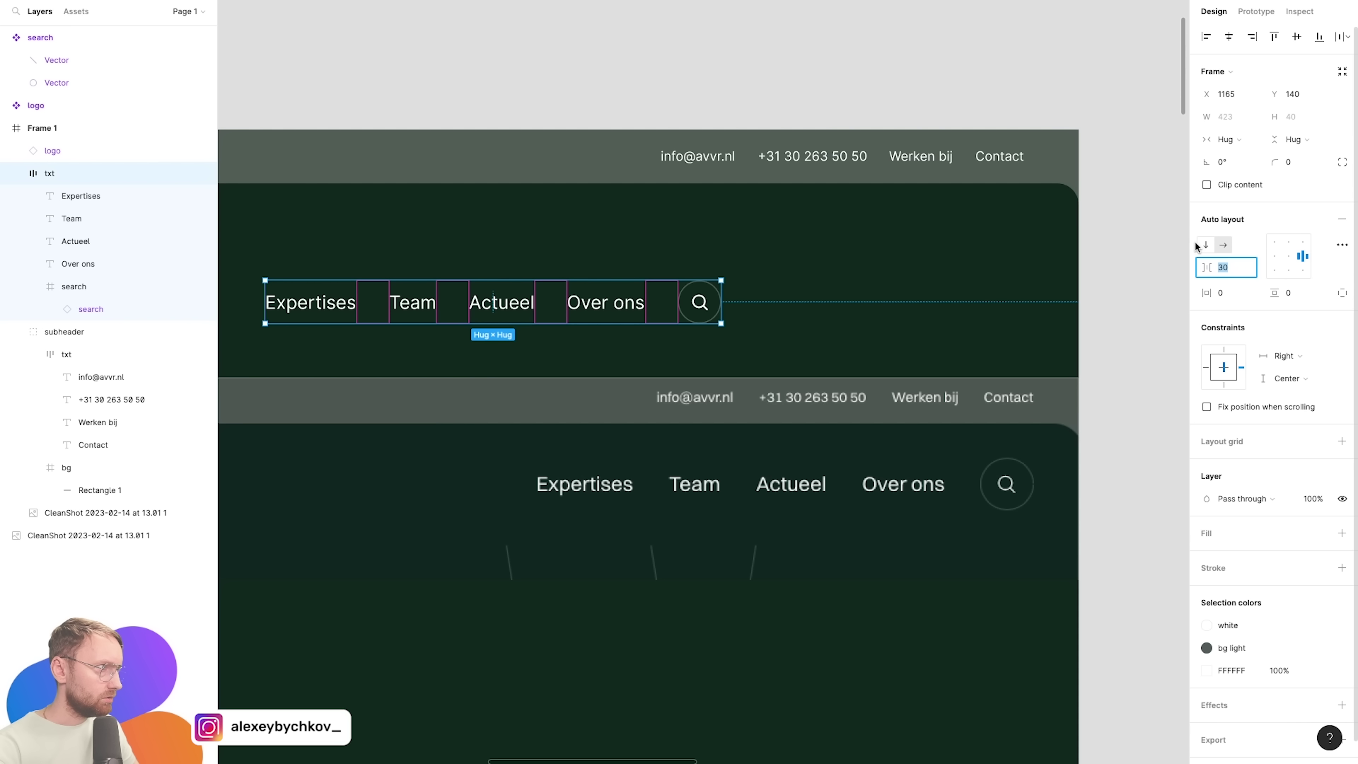
Align the nav row to the header's right edge and nudge it left.
left_click(743, 282)
left_click(670, 300)
key("alt+d")
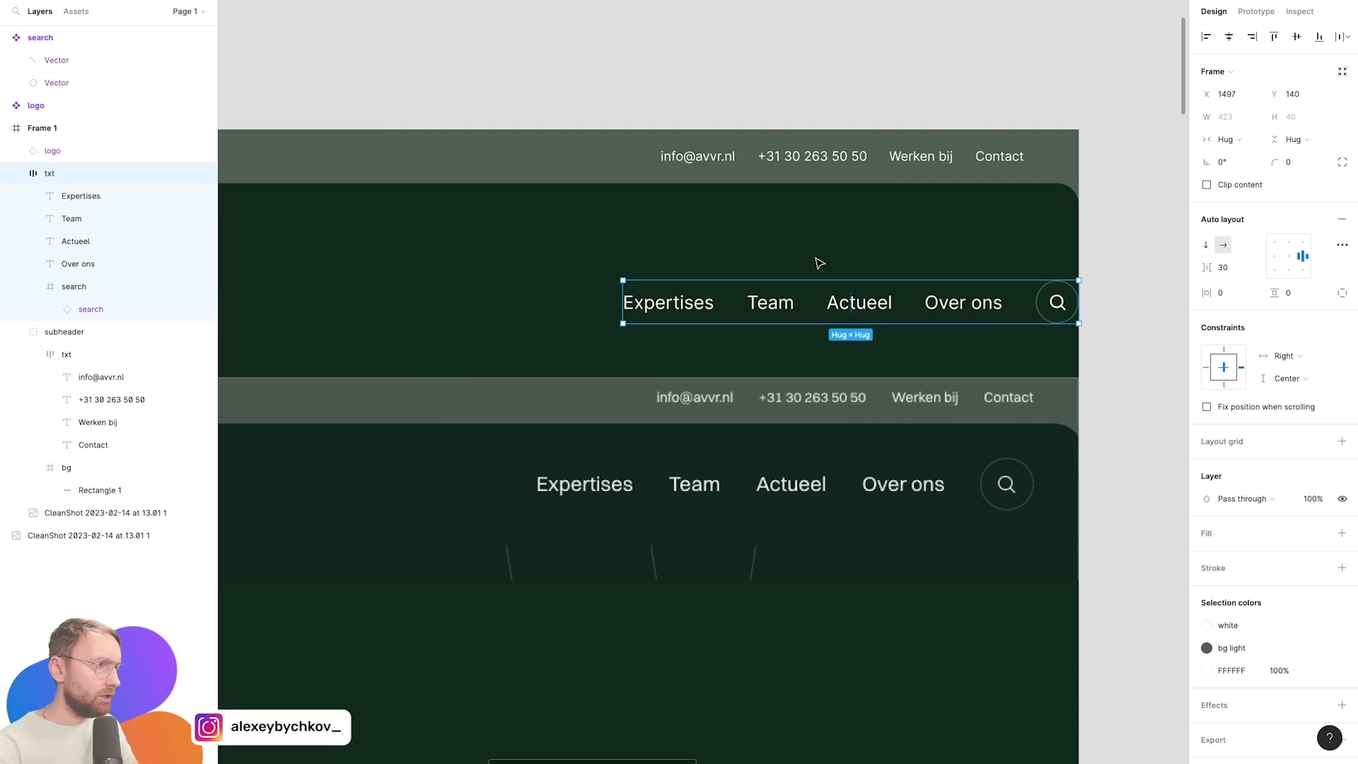
key("shift+Left")
key("shift+Left")
key("shift+Left")
key("shift+Left")
key("shift+Left")
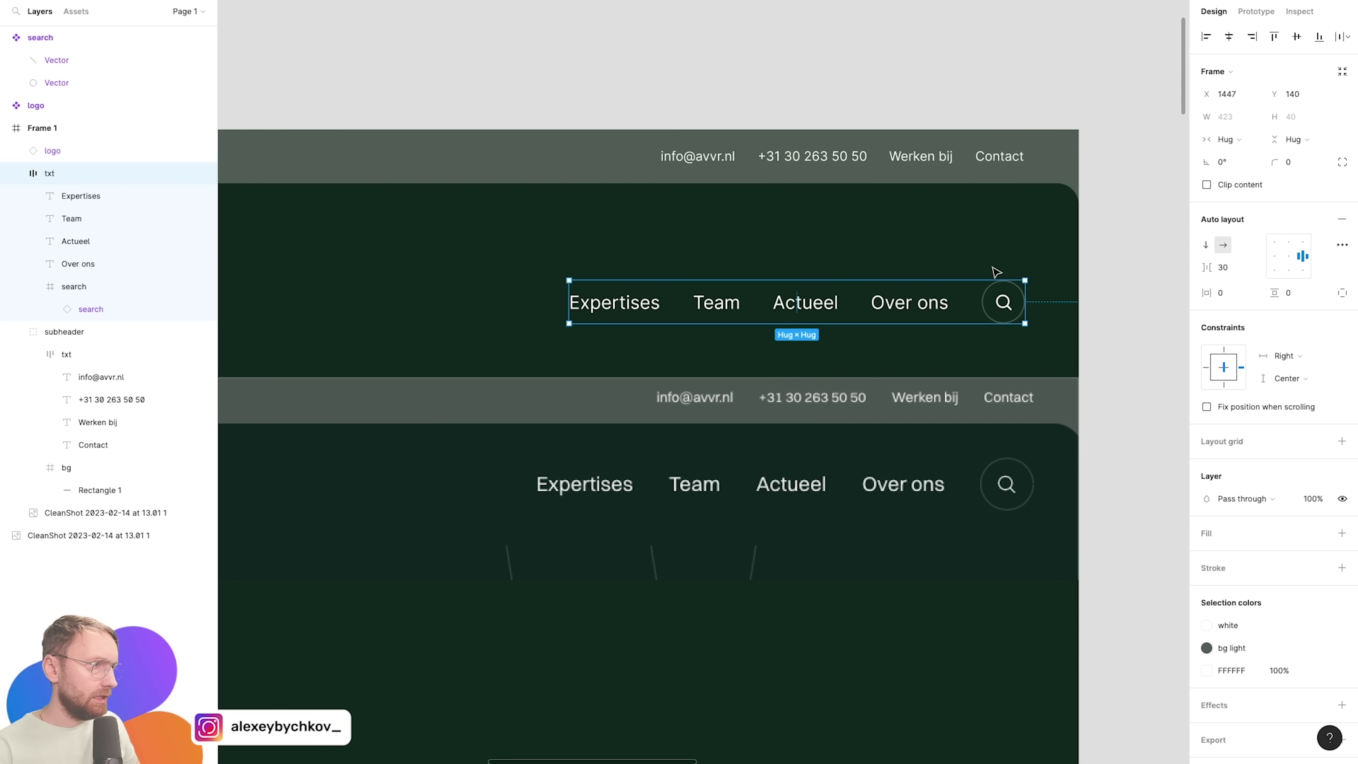
scroll(1038, 229, "down", 5)
scroll(304, 286, "up", 2)
Group the logo and txt nav row as 'middle'.
left_click(304, 286, "shift")
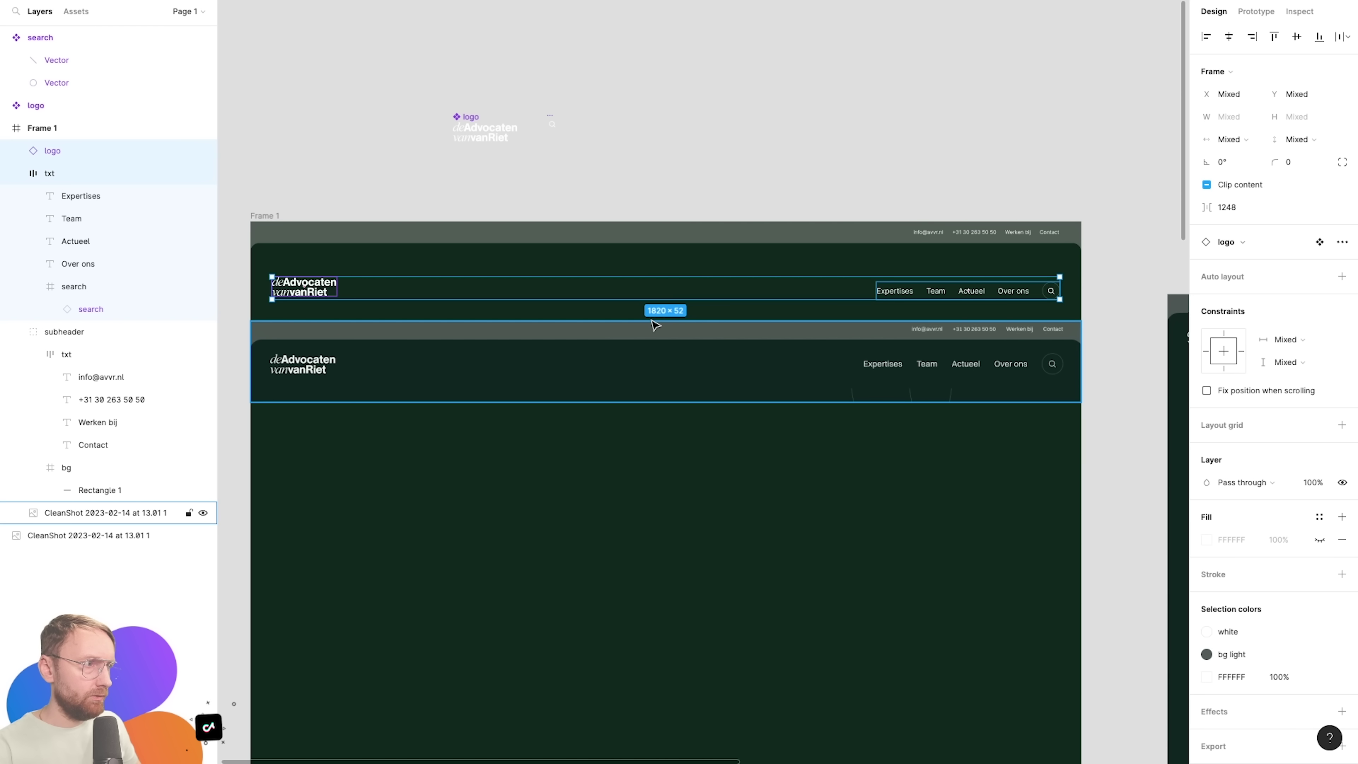
key("alt+v")
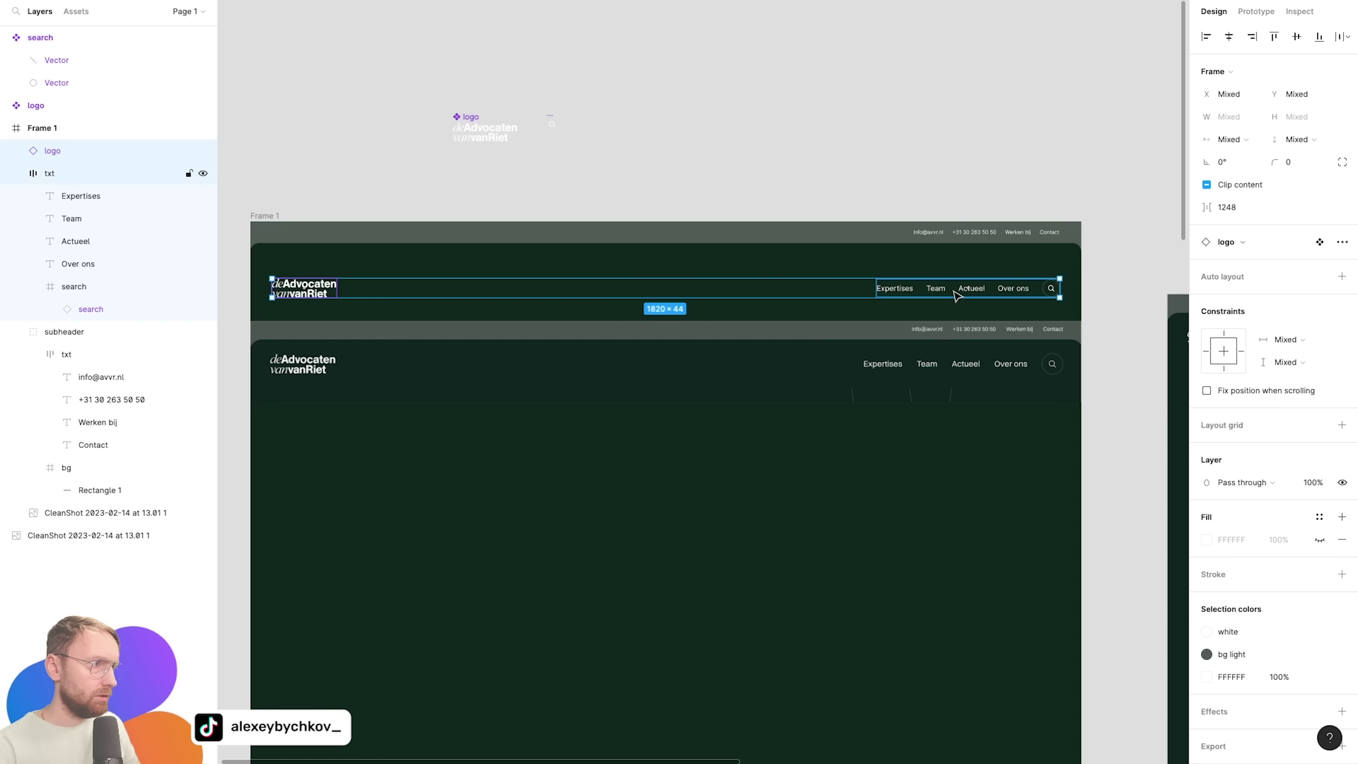
left_click_drag(957, 296, 951, 261)
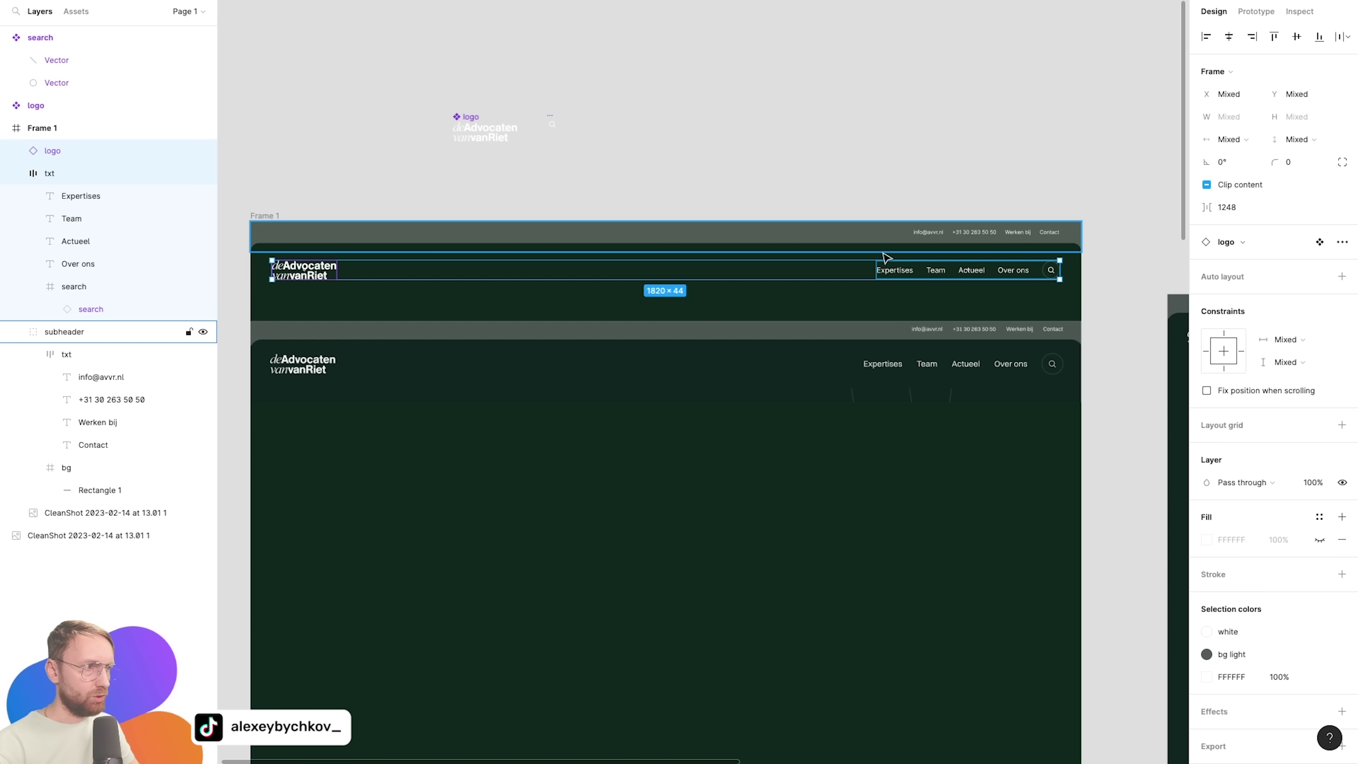
left_click(857, 145)
key("ctrl+z")
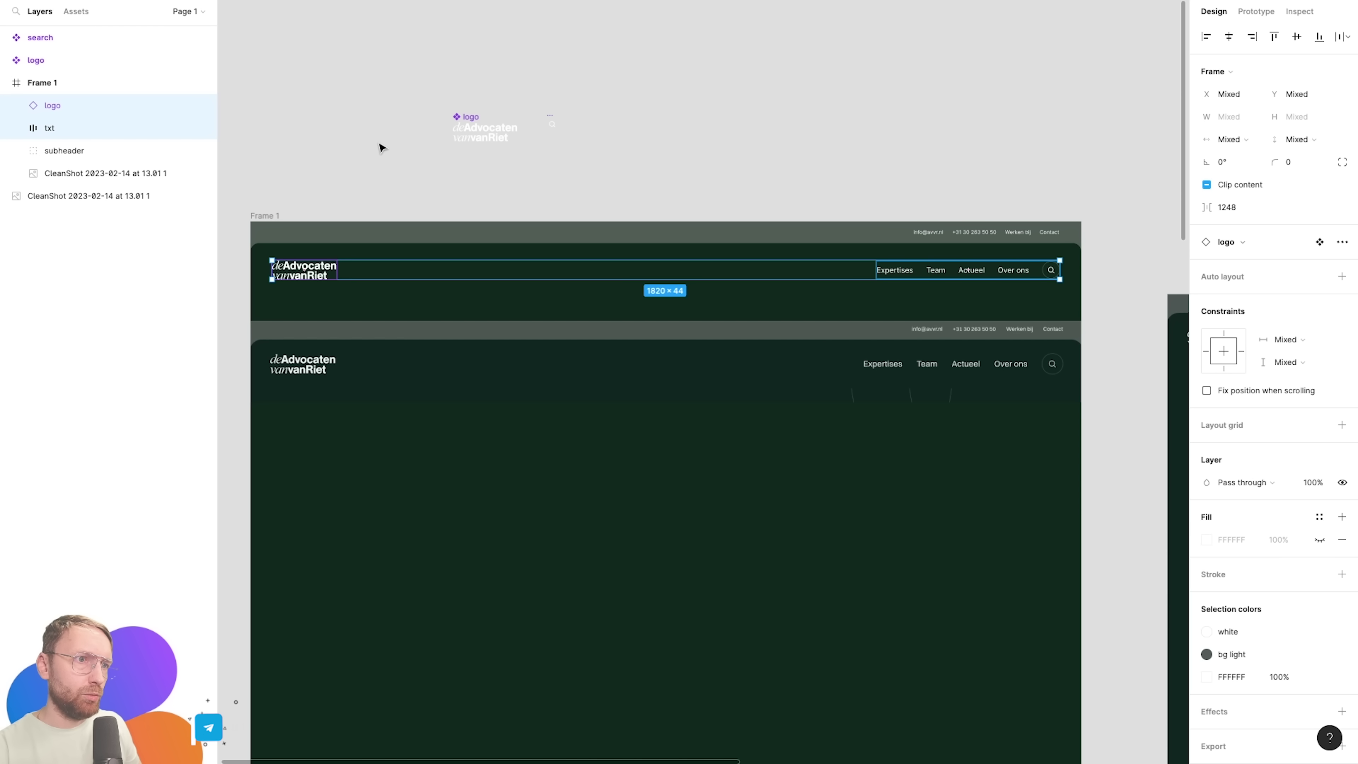
key("ctrl+g")
key("ctrl+r")
type("mi")
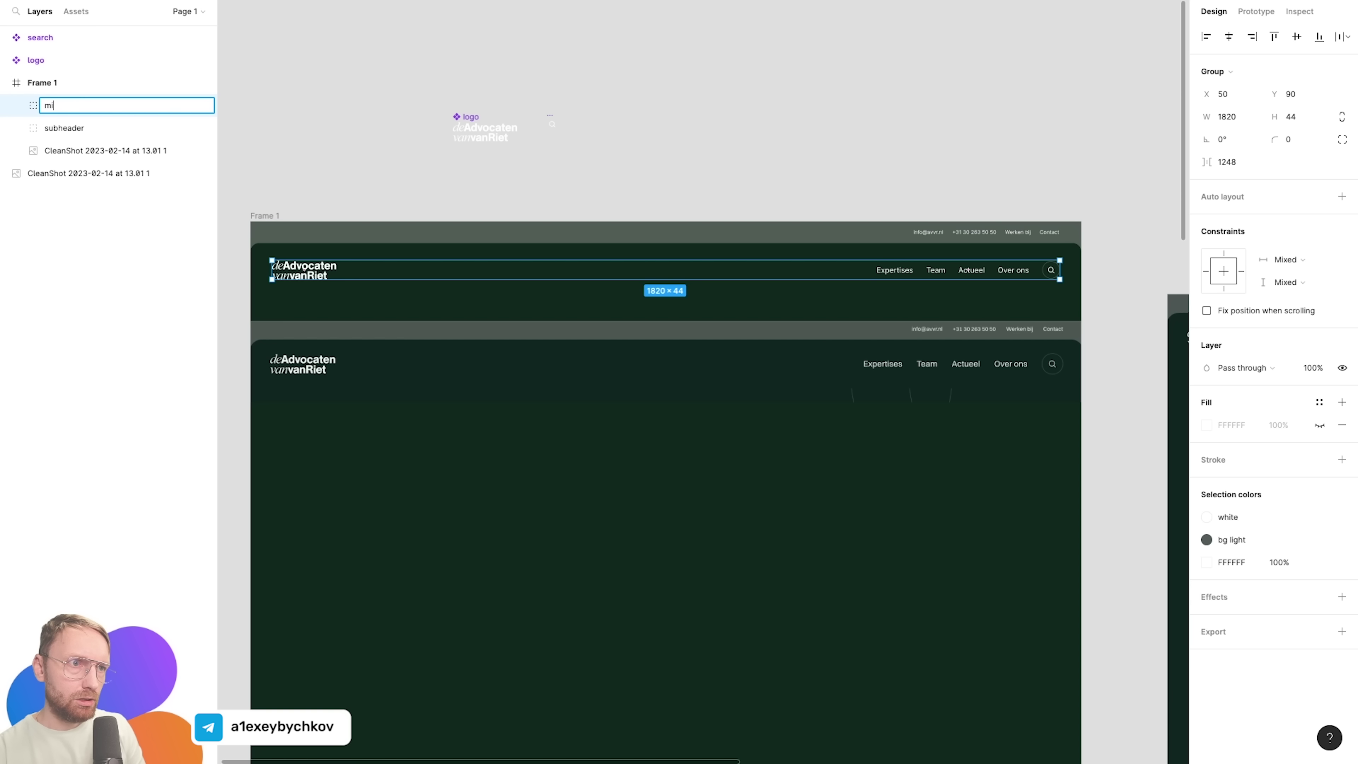
type("ddle")
key("Return")
Group middle with subheader into a group named '0. header'.
left_click(108, 128, "shift")
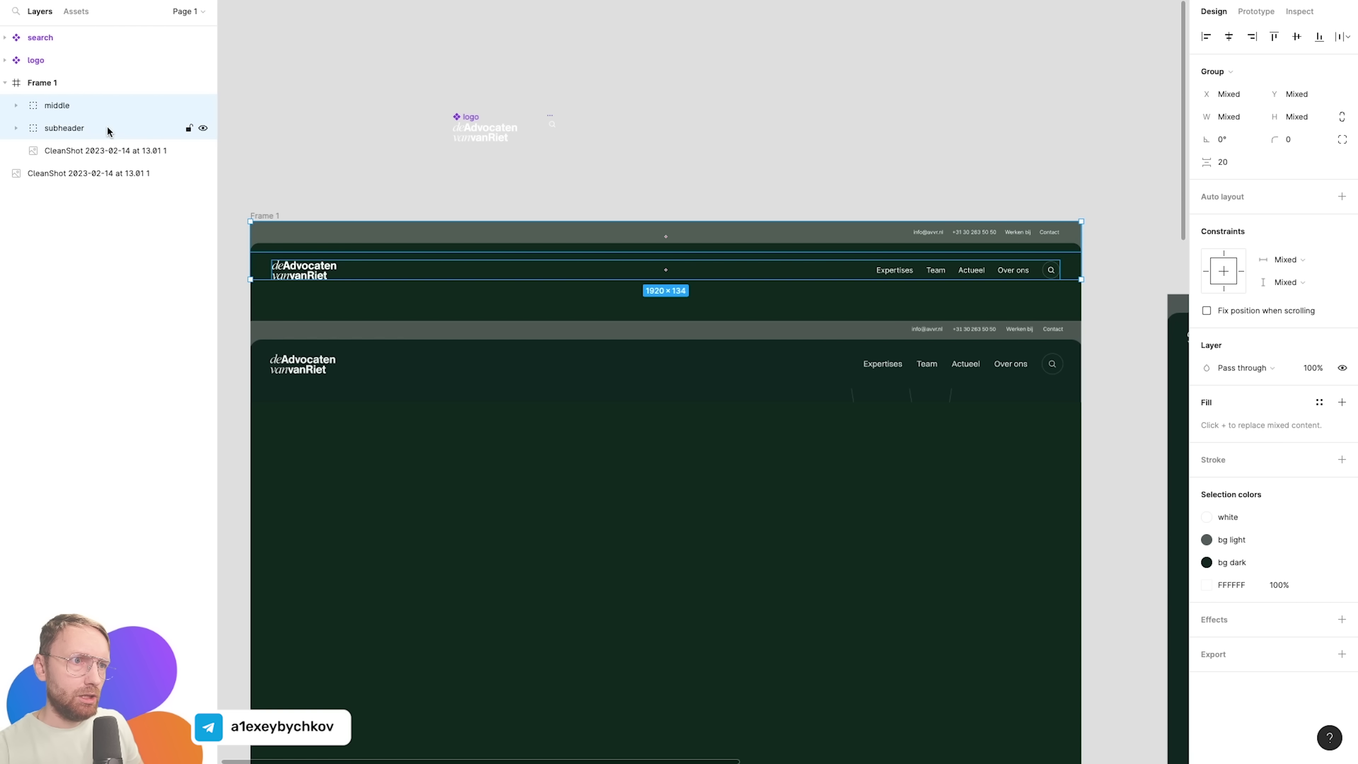
key("ctrl+g")
key("ctrl+r")
type("he")
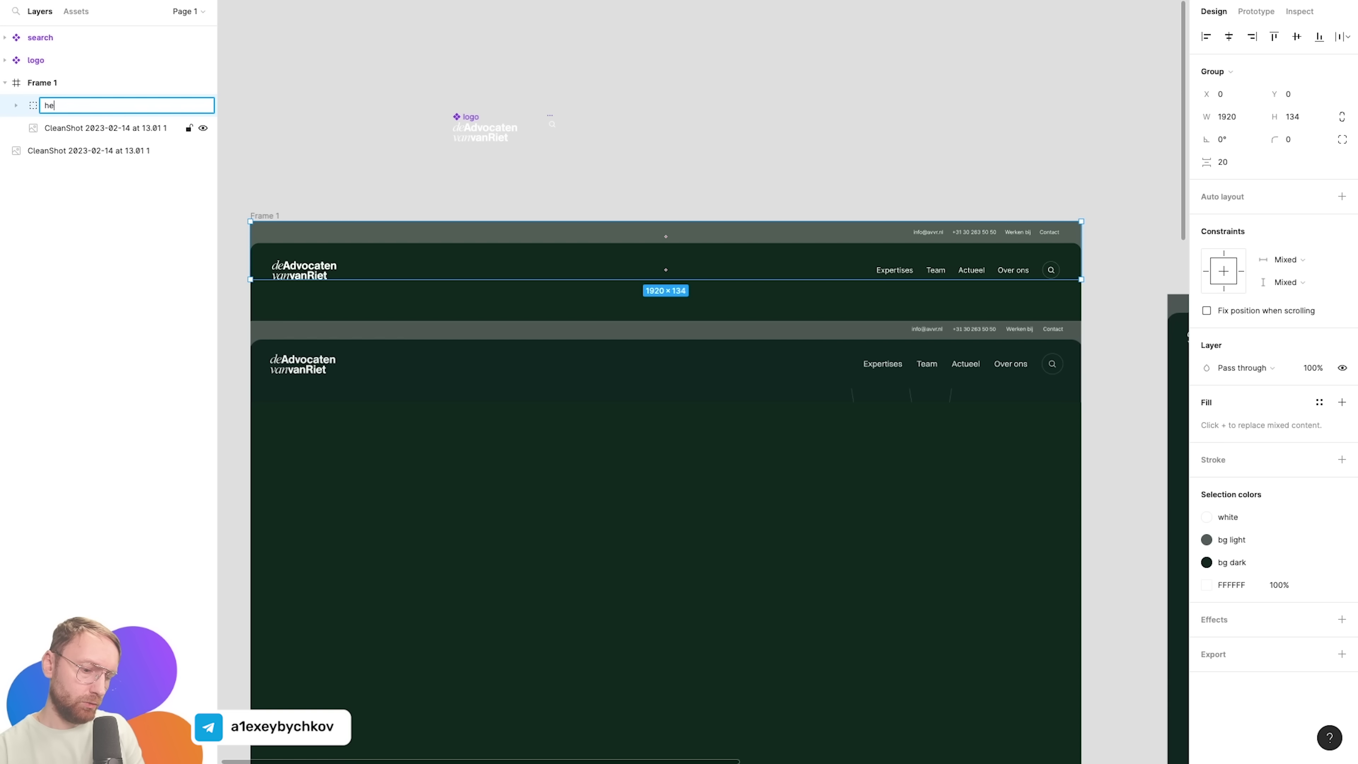
type("0header")
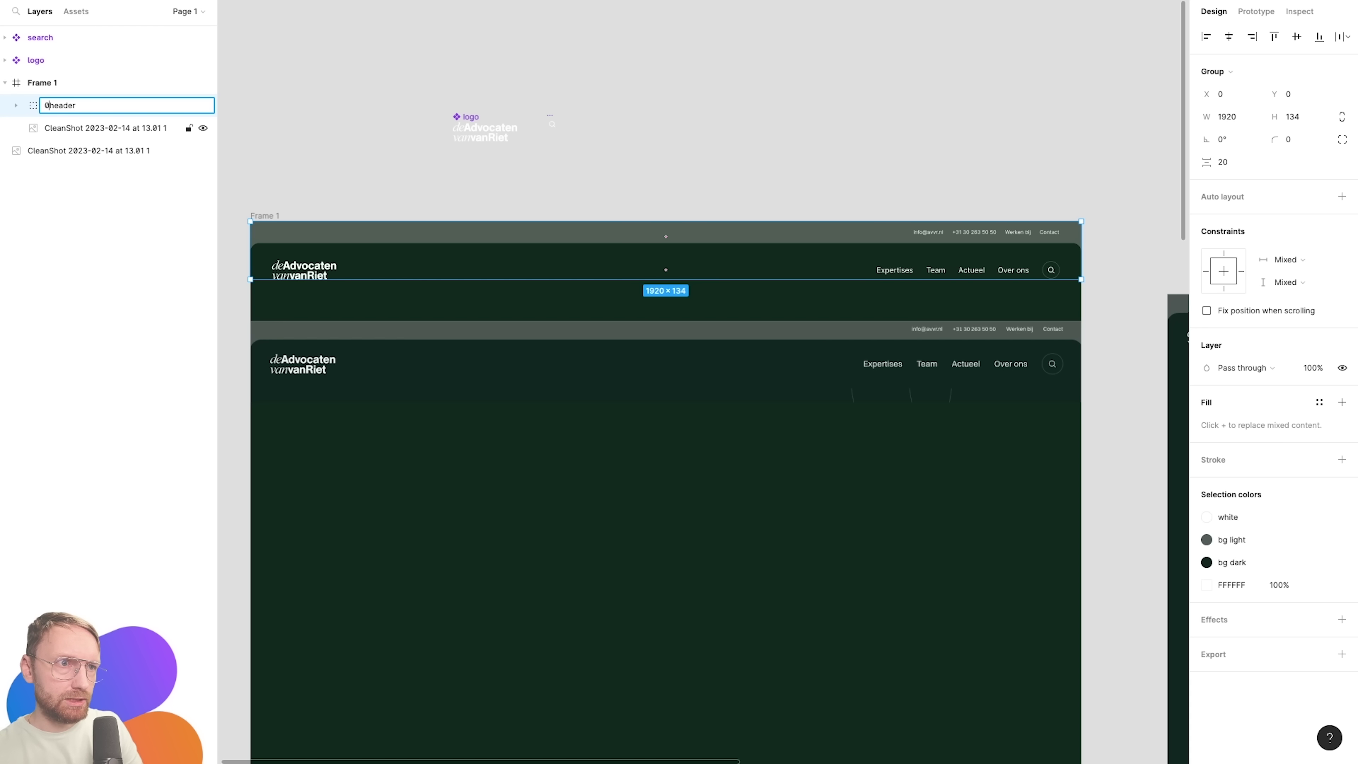
type(".")
key("Return")
Make the middle group a 1820-wide auto-layout row with Auto spacing, logo left and links right.
left_click(321, 181)
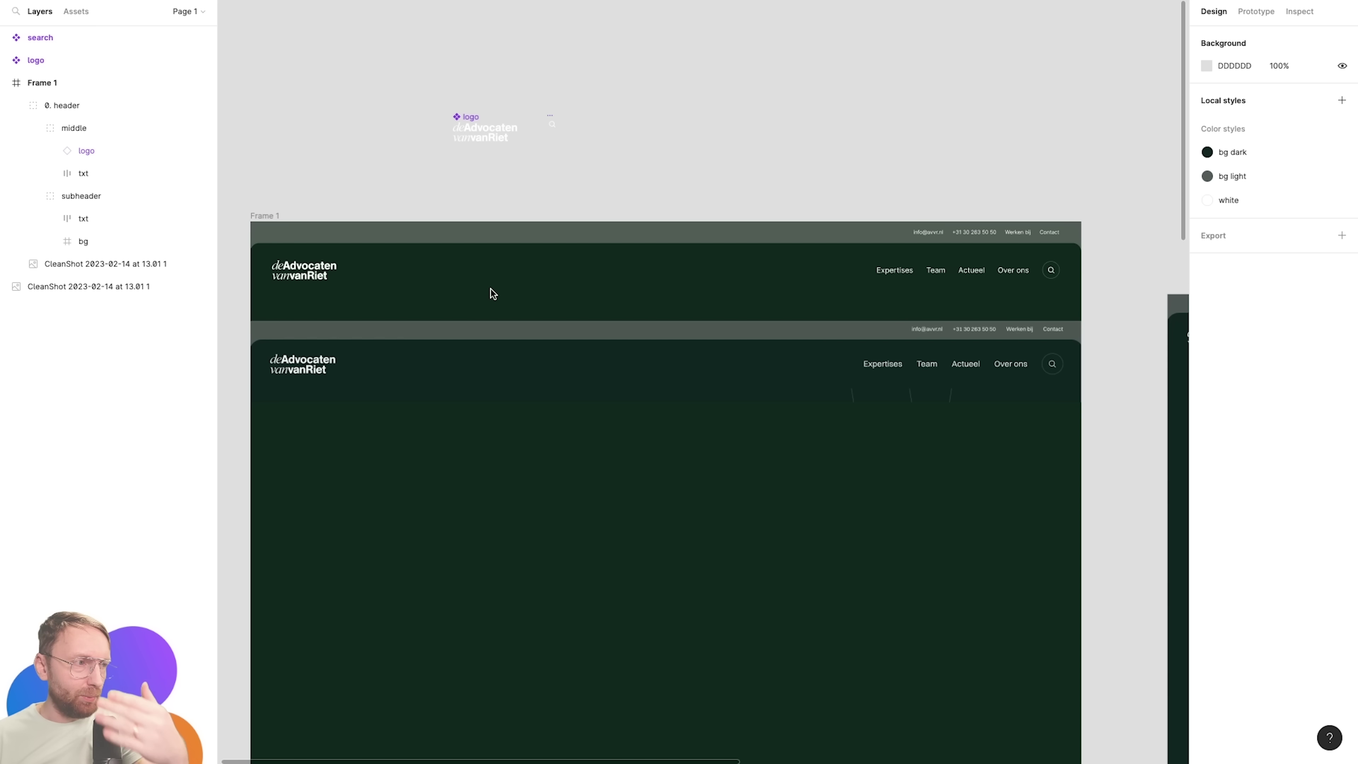
left_click(123, 134)
key("shift+a")
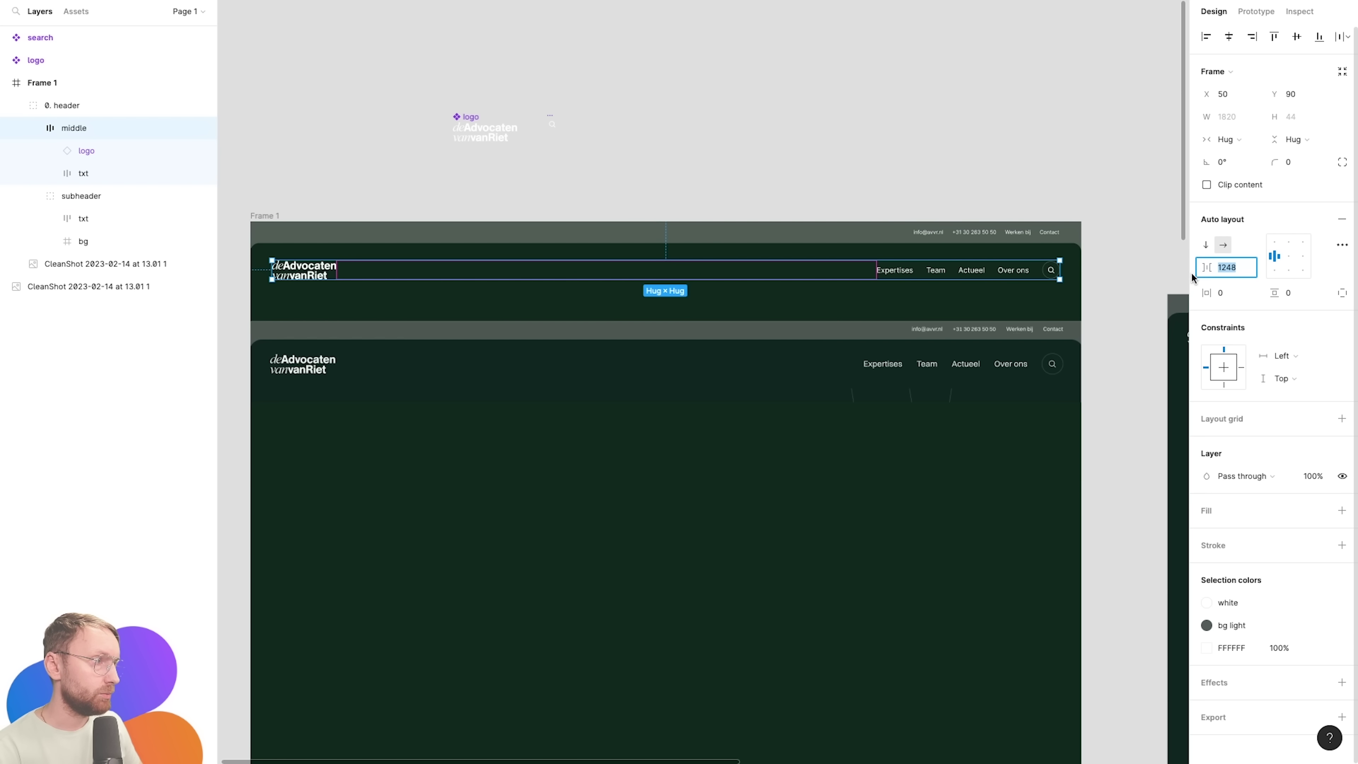
type("auto")
key("Return")
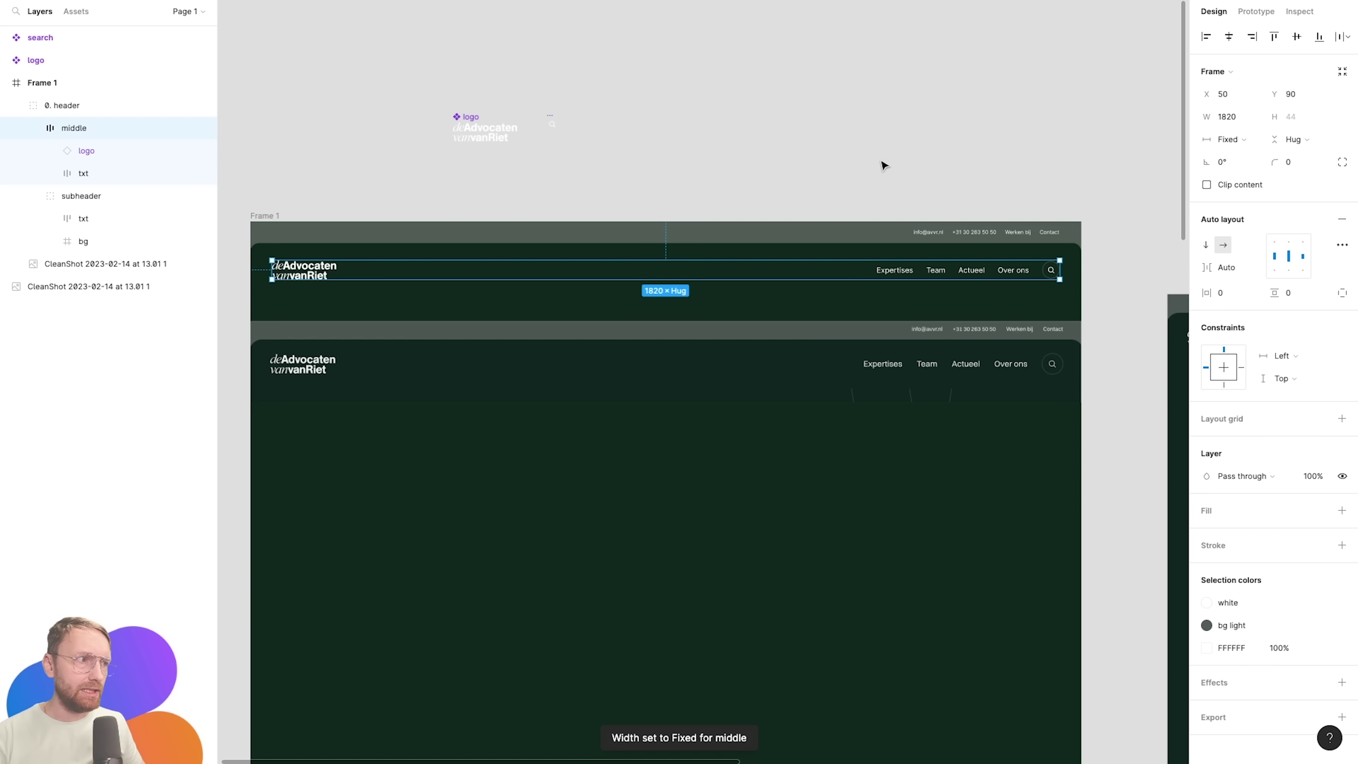
left_click_drag(1061, 266, 962, 266)
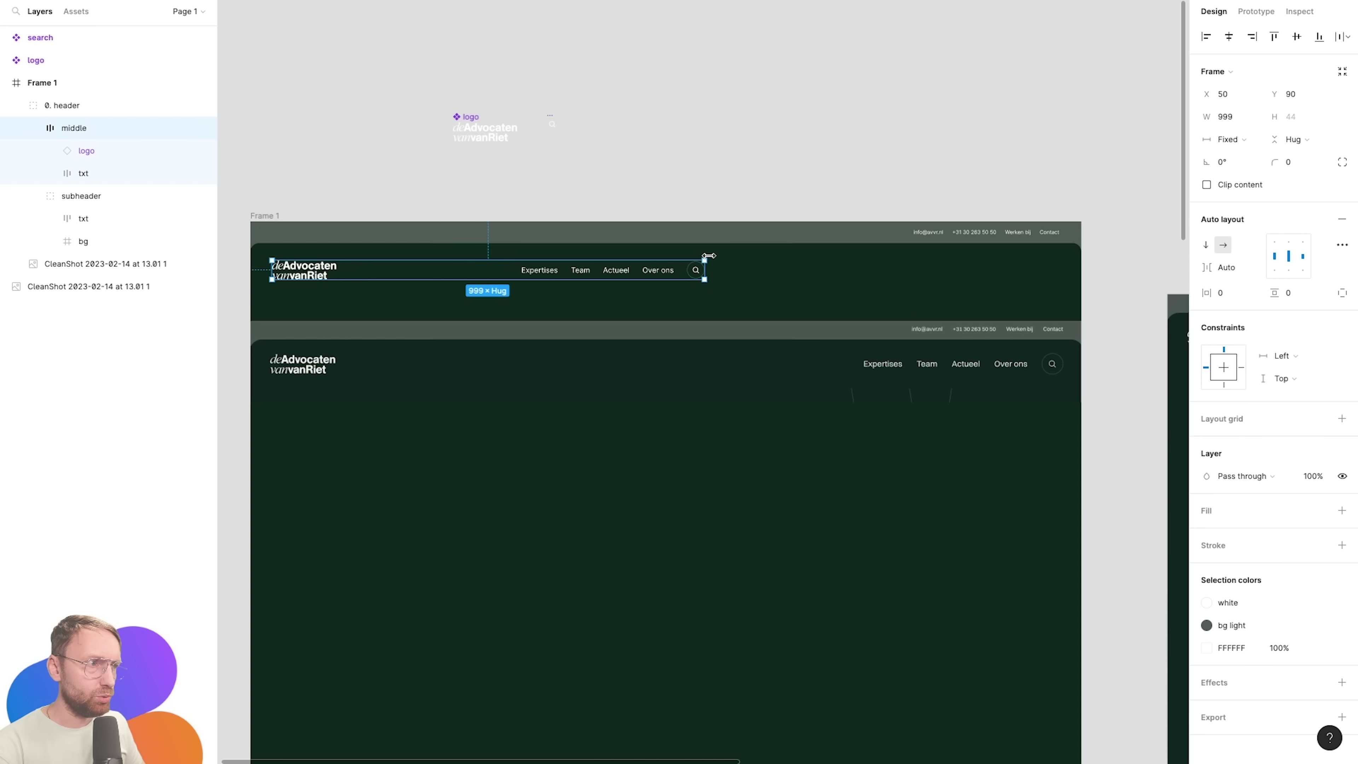
key("ctrl+z")
Set the four nav link texts to font size 18.
left_click(867, 192)
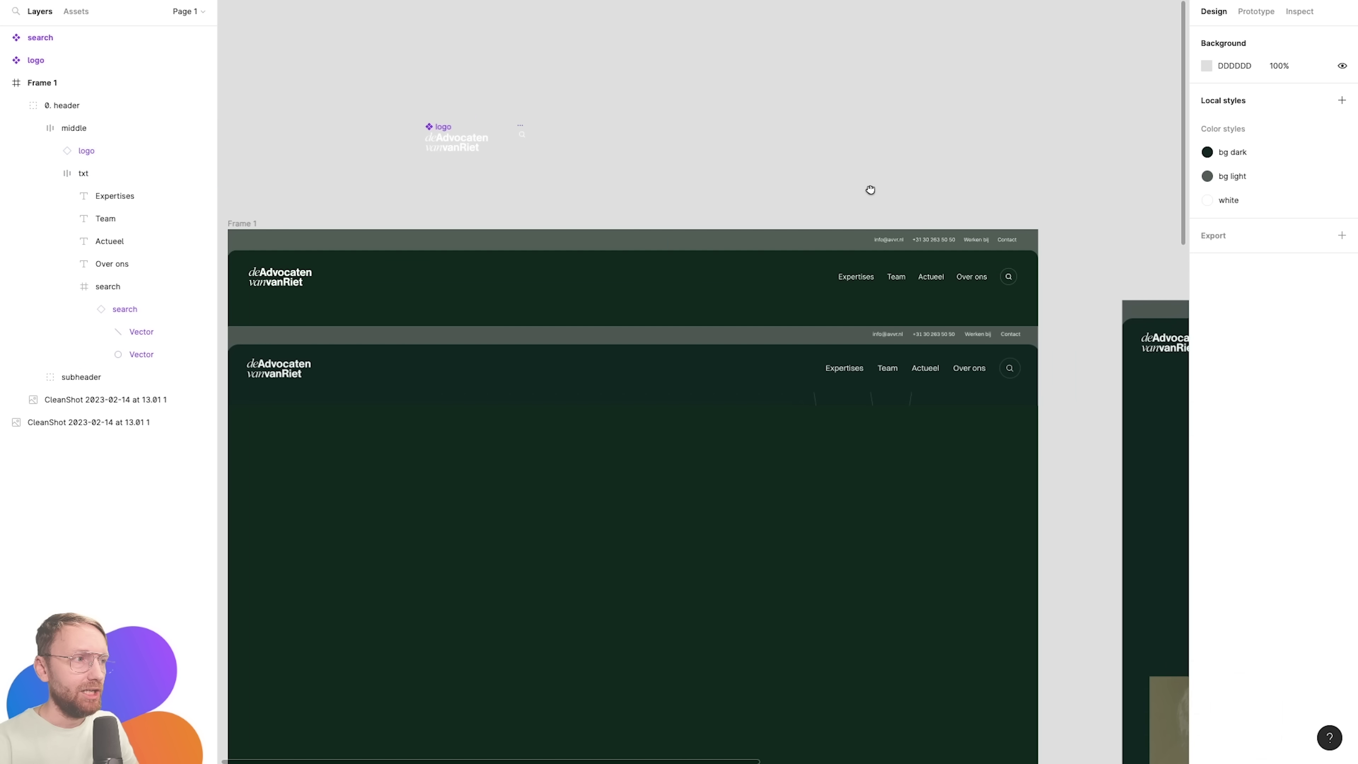
left_click(902, 279)
double_click(902, 280)
key("shift+Return")
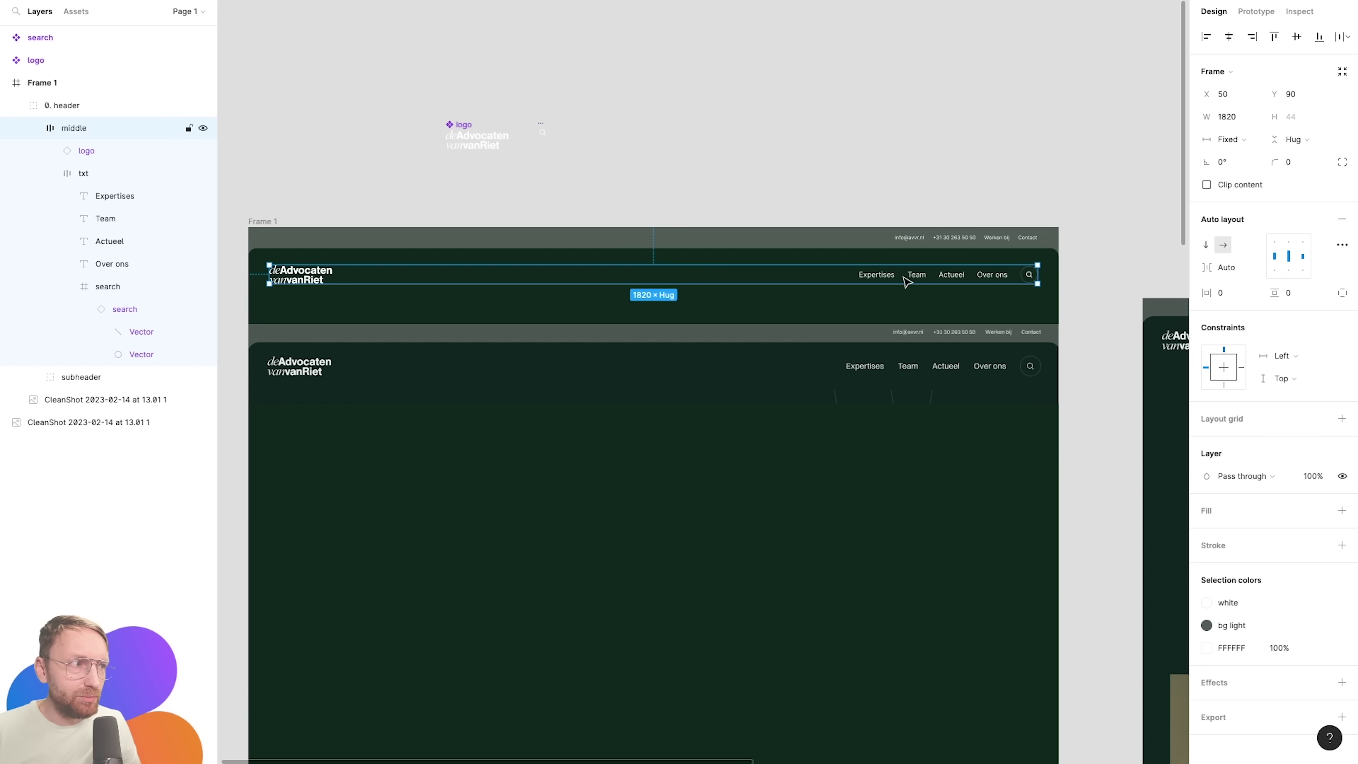
scroll(995, 272, "up", 3)
left_click(990, 272)
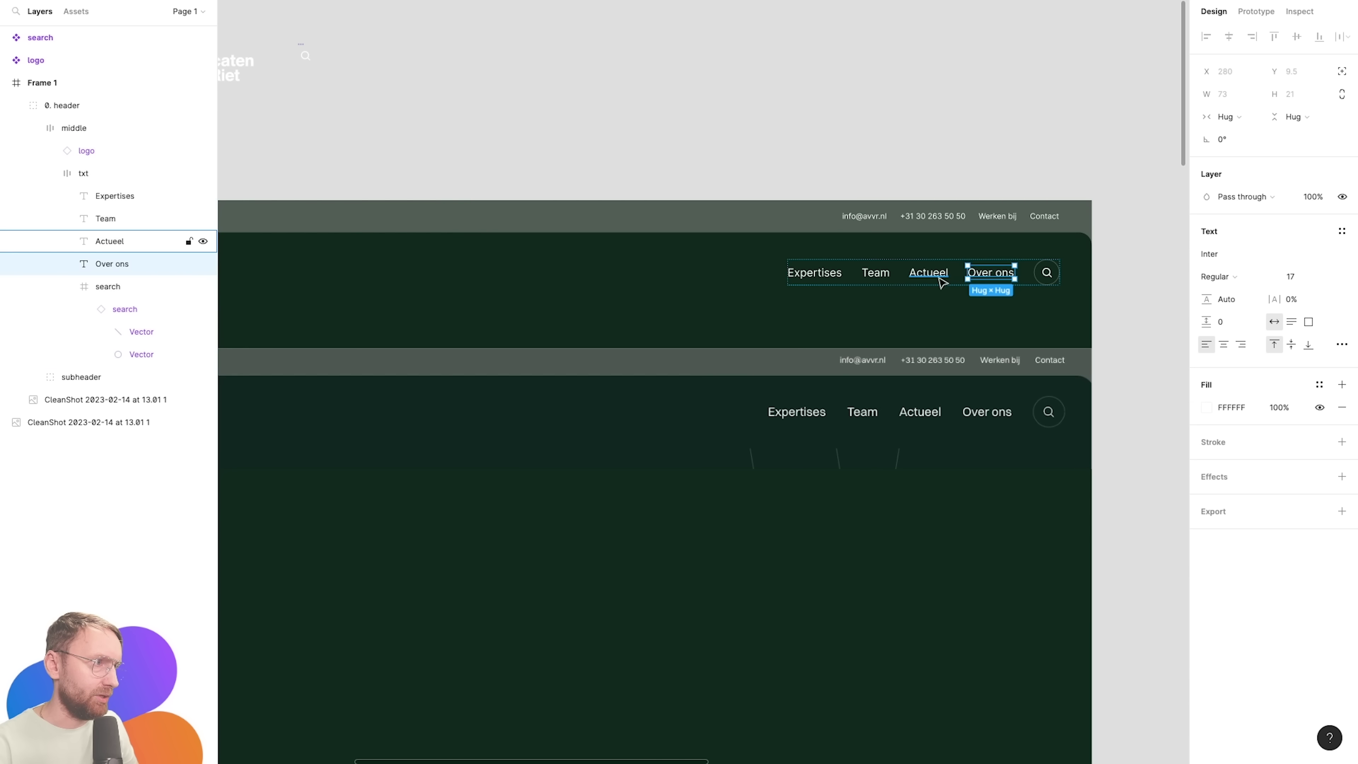
left_click(928, 272, "shift")
left_click(875, 272, "shift")
left_click(833, 278, "shift")
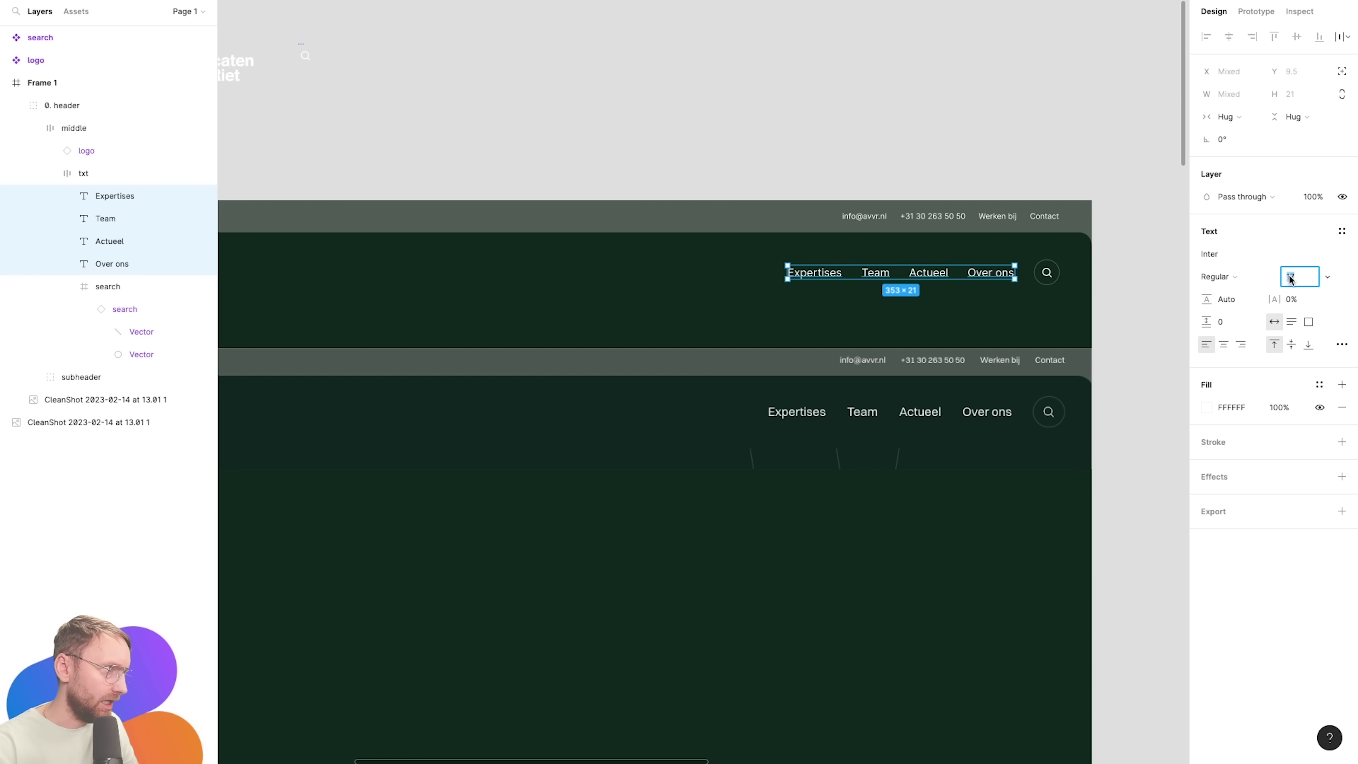
type("18")
key("Return")
Enlarge the round search button frame from 40×40 to 48×48.
left_click(1047, 272, "ctrl")
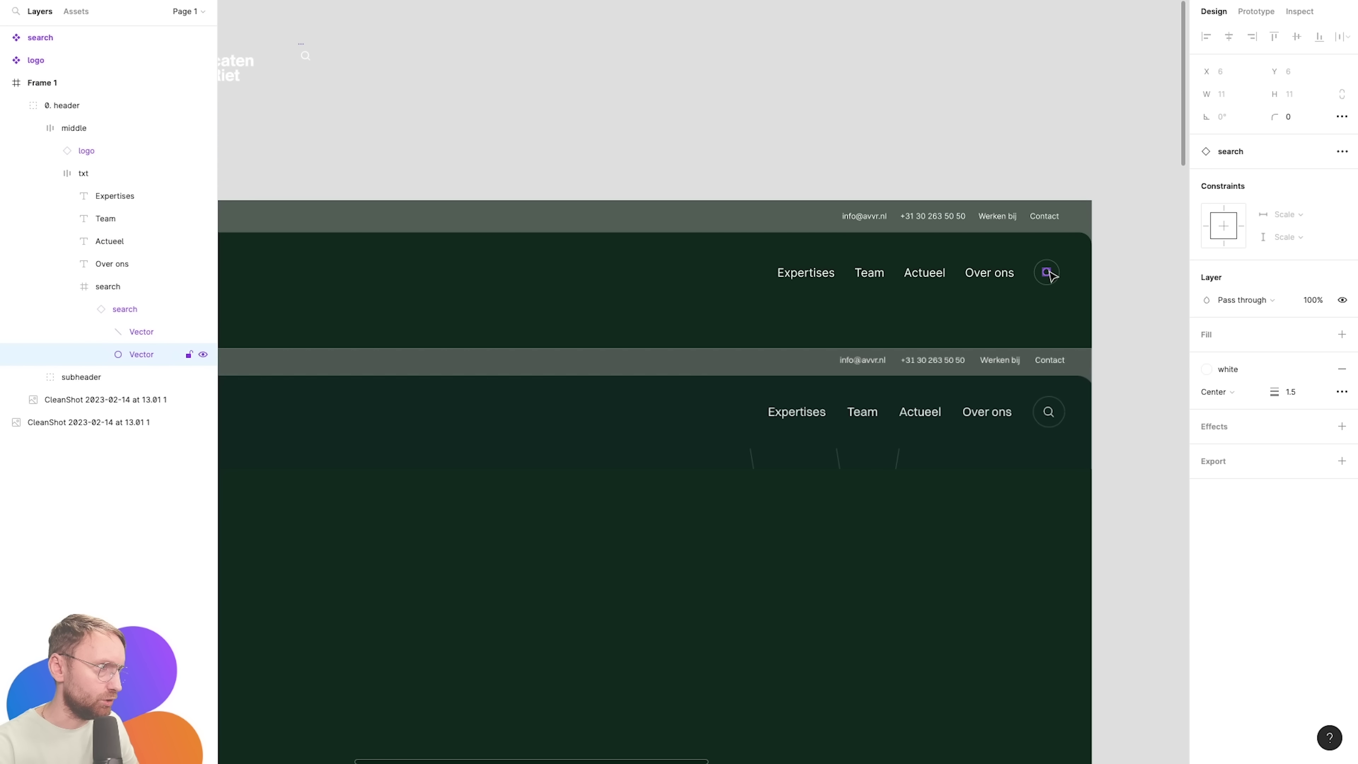
key("shift+Return")
scroll(1059, 265, "up", 3)
key("shift+Return")
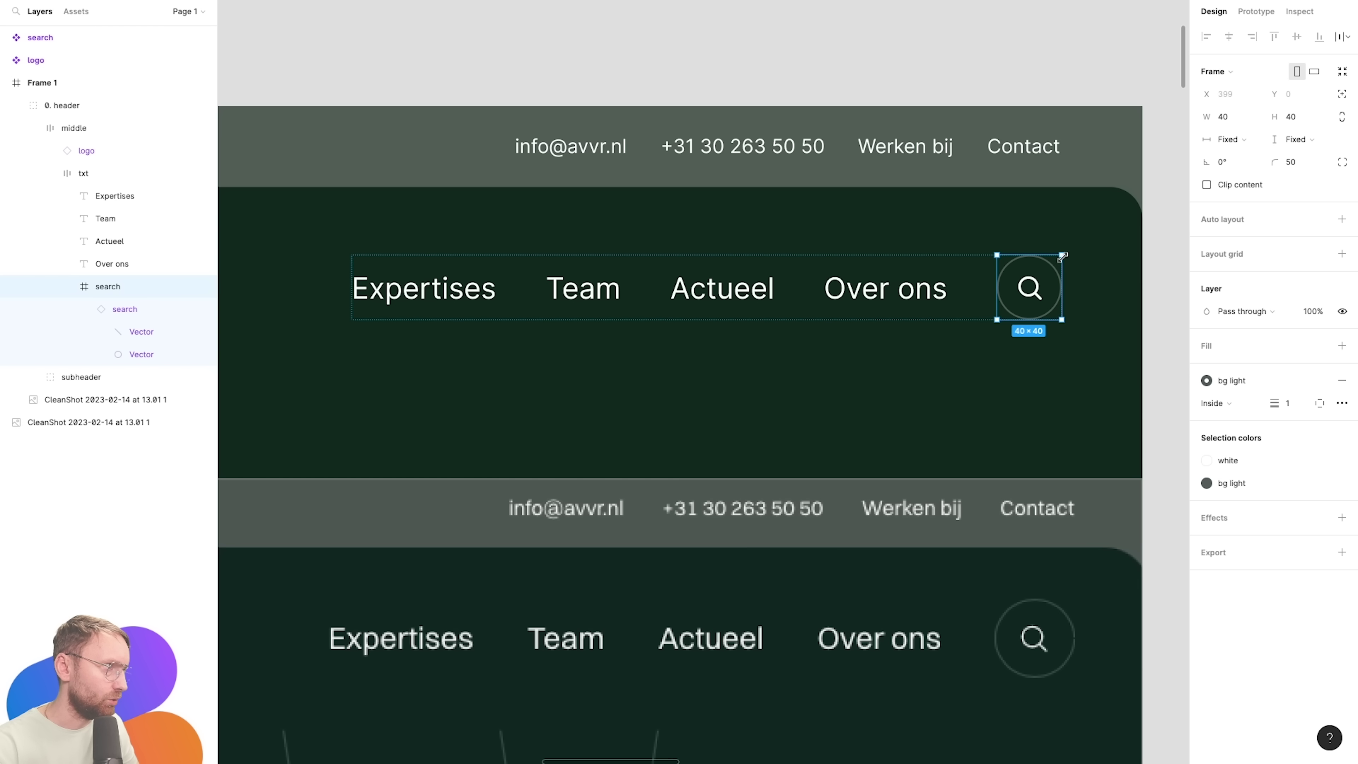
left_click_drag(1062, 257, 1065, 254)
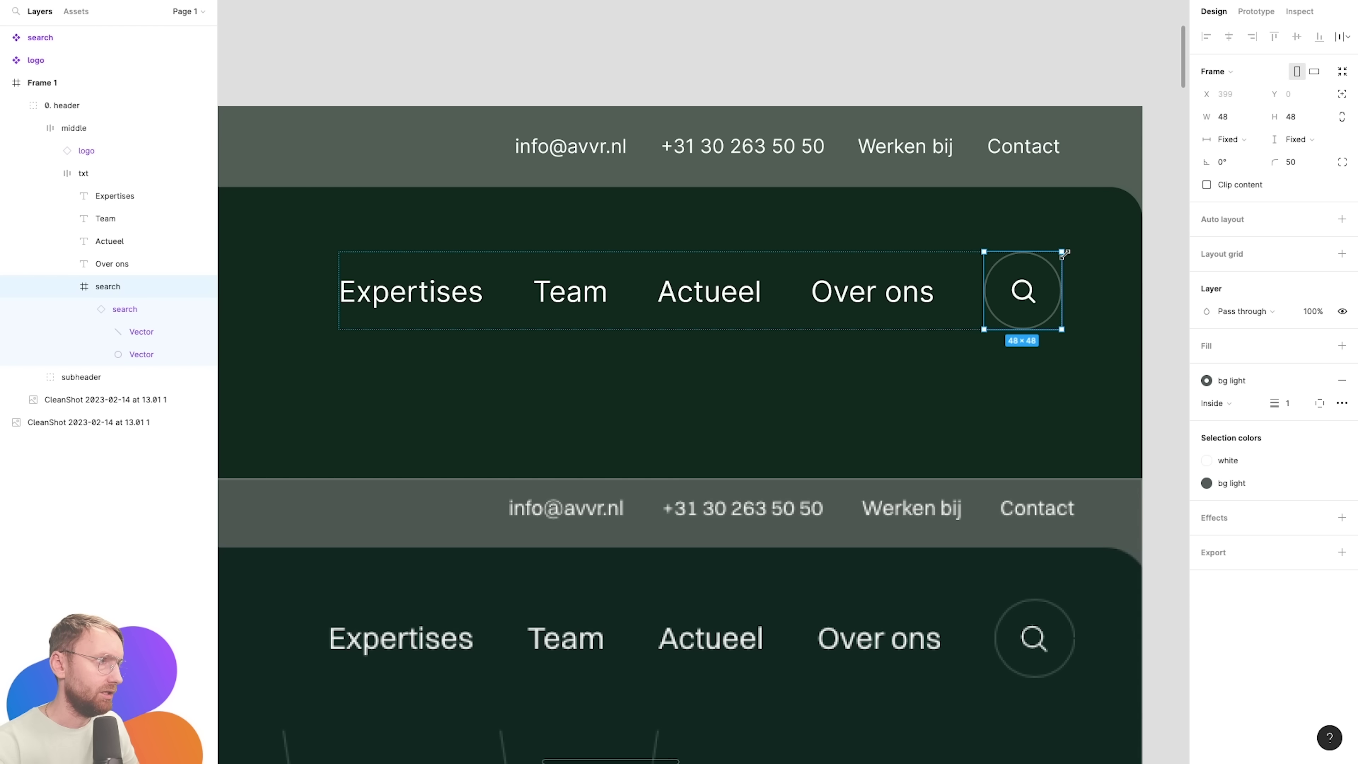
key("shift+0")
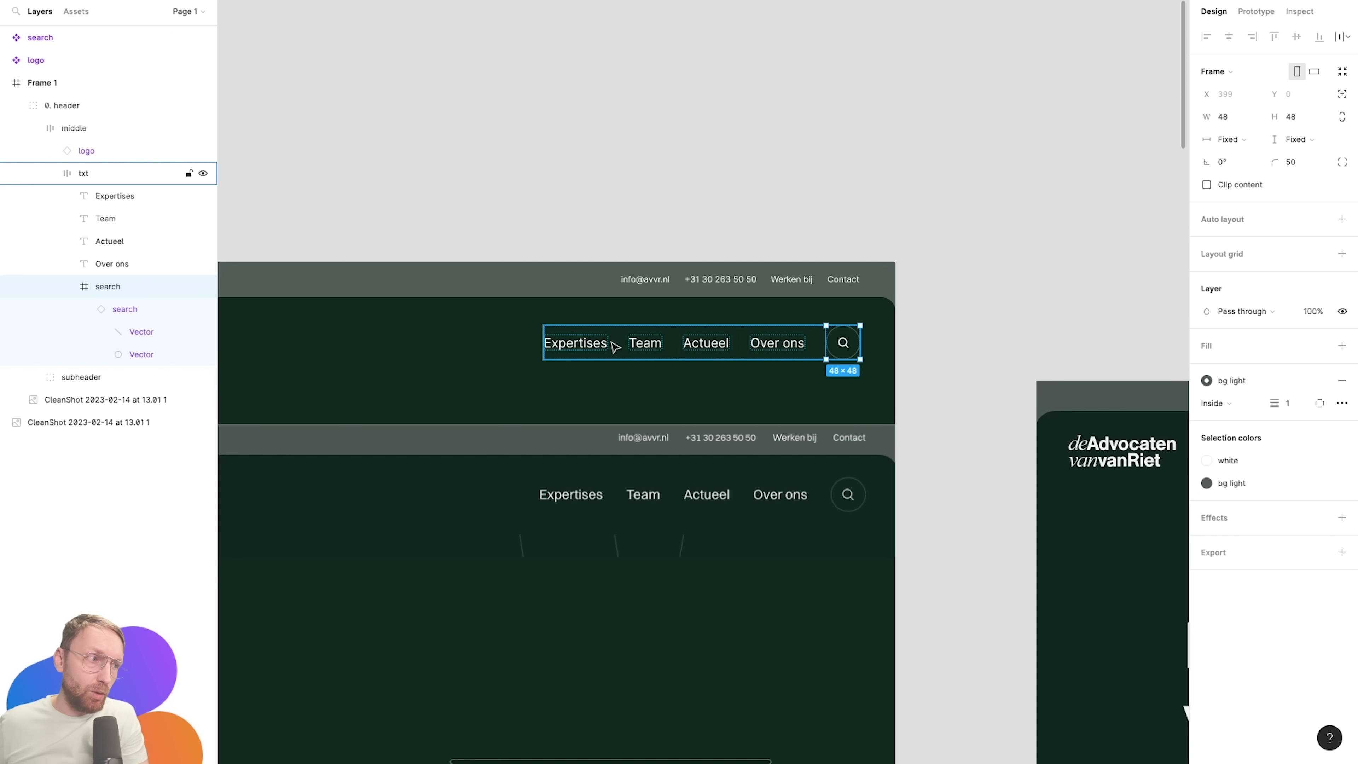
left_click(464, 133)
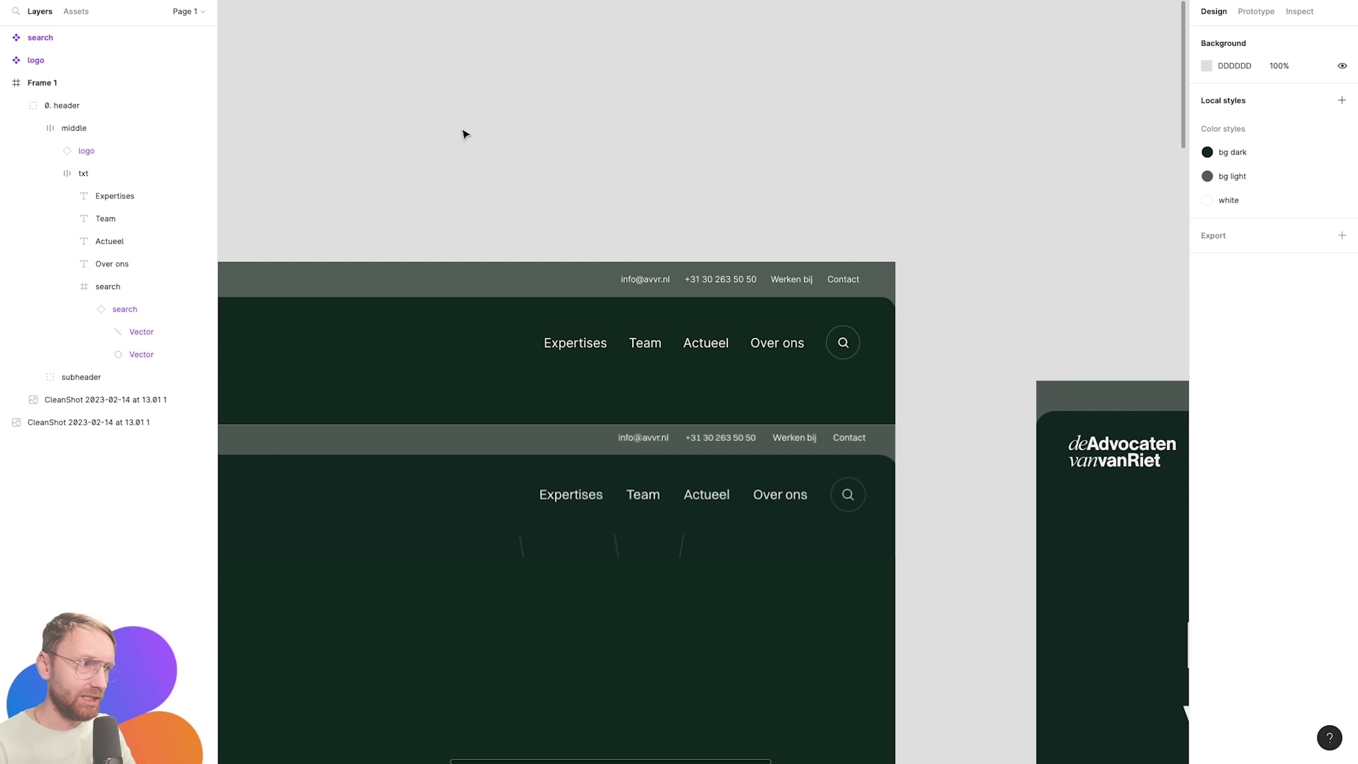
Move the CleanShot reference screenshot out of Frame 1 to sit above it.
scroll(730, 252, "left", 2)
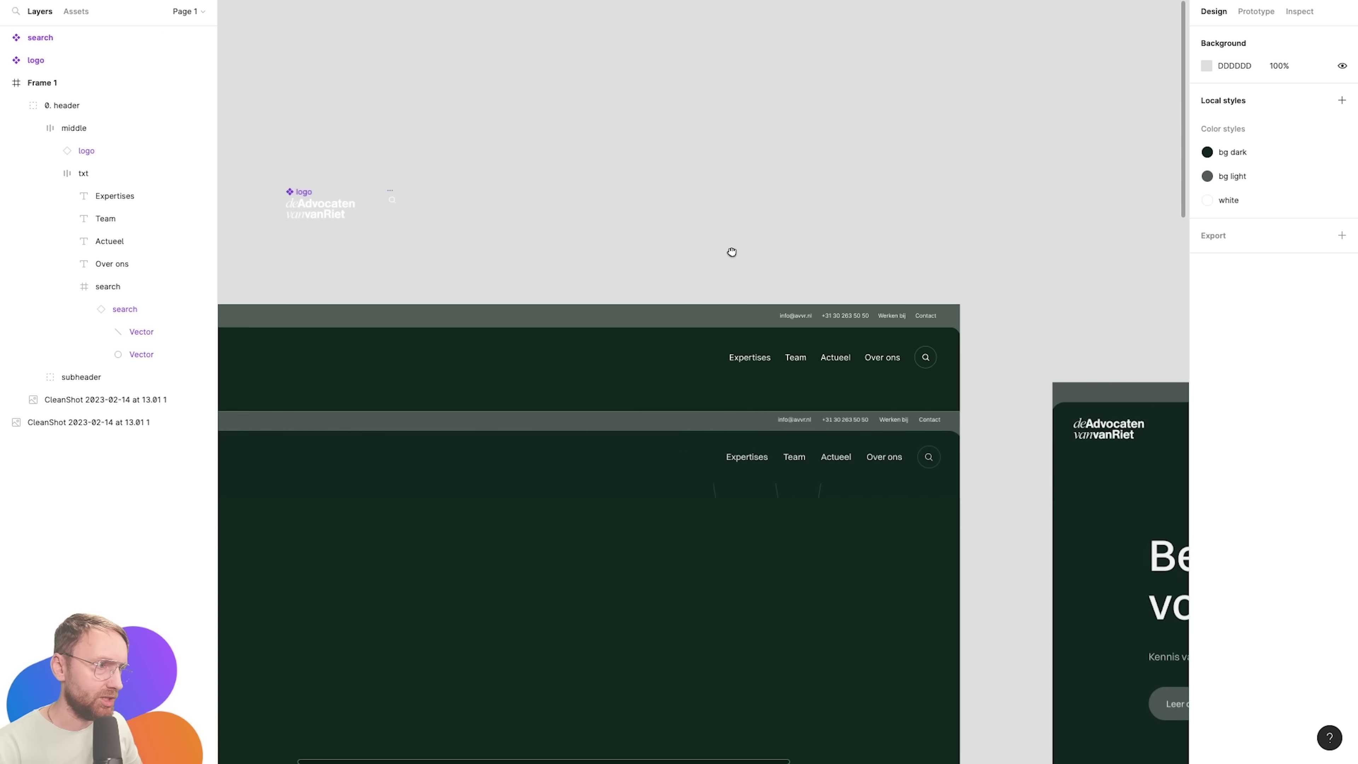
scroll(855, 479, "left", 4)
left_click_drag(919, 476, 836, 110)
scroll(749, 407, "down", 3)
scroll(749, 406, "right", 2)
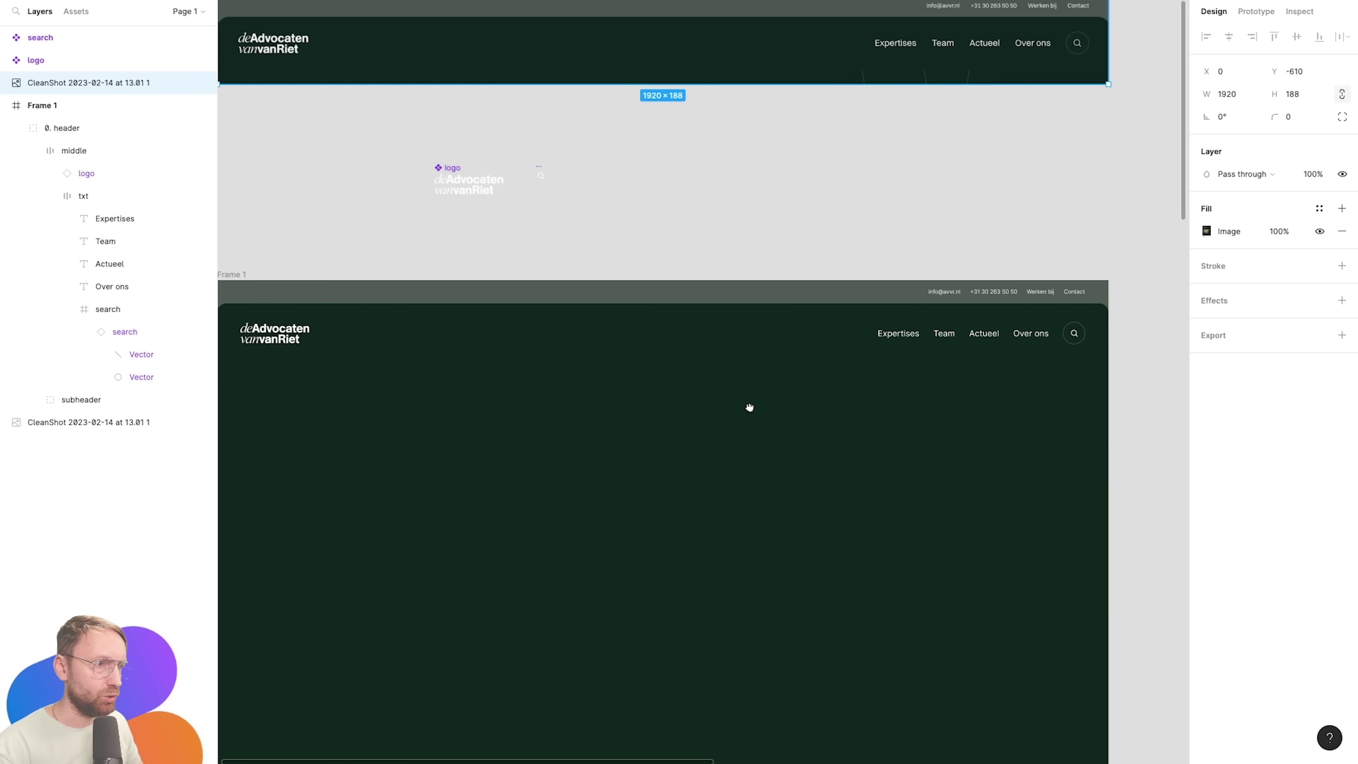
left_click(850, 321)
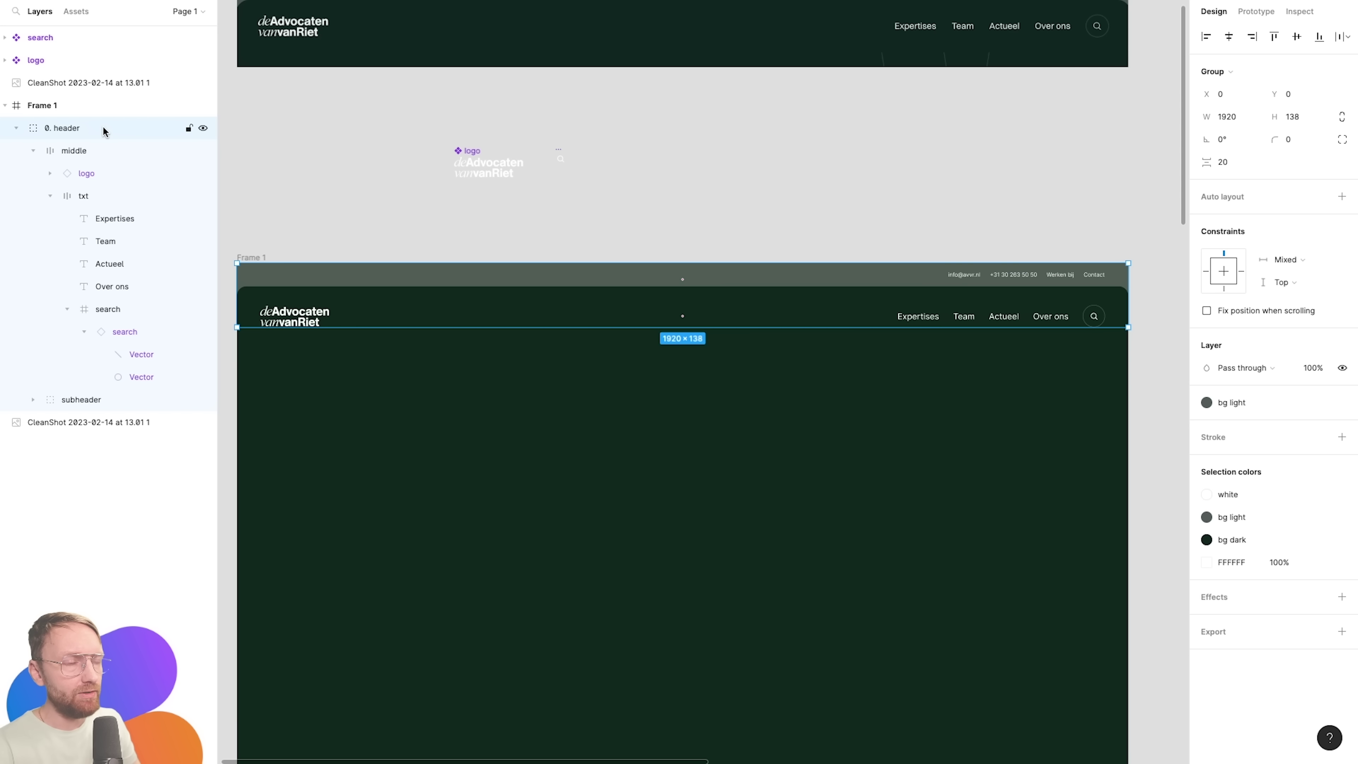
Try auto layout on the subheader and ungrouping bg, then undo both.
left_click(775, 283)
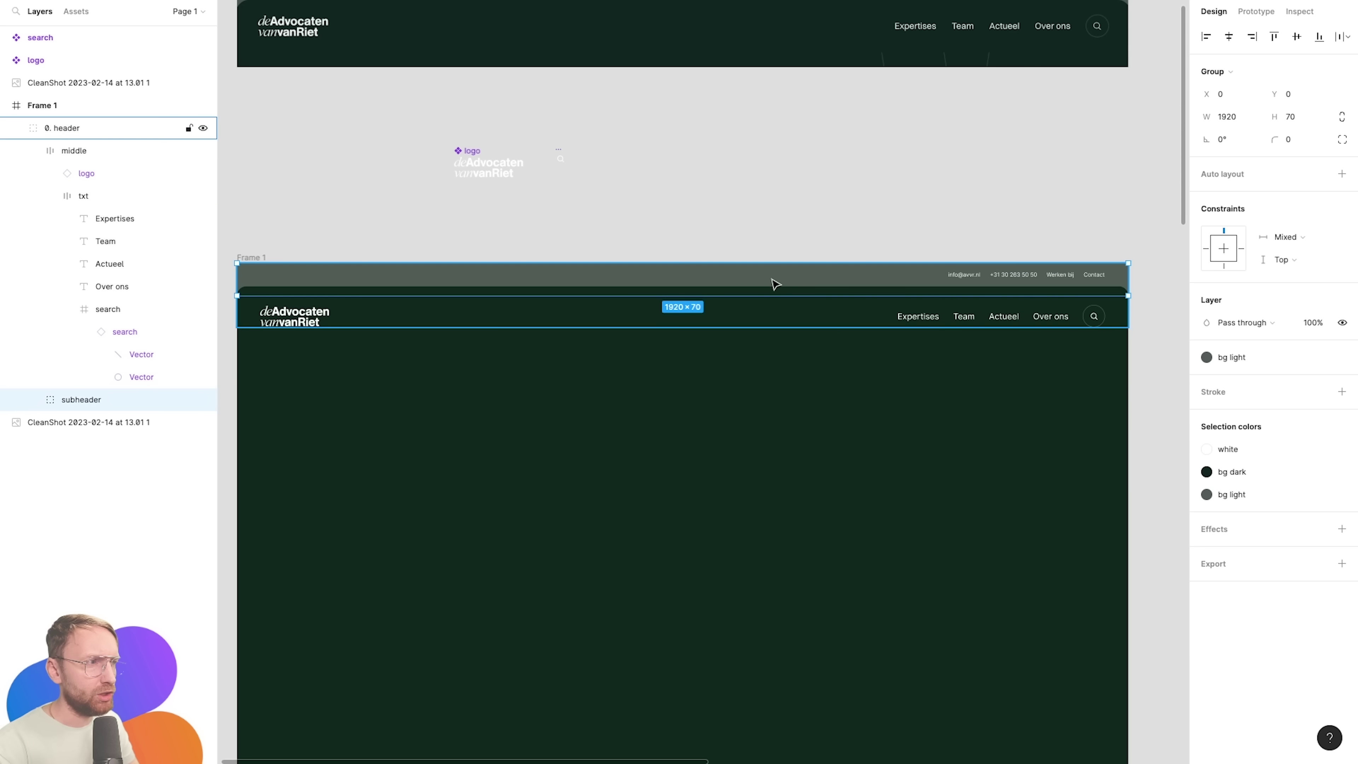
key("shift+a")
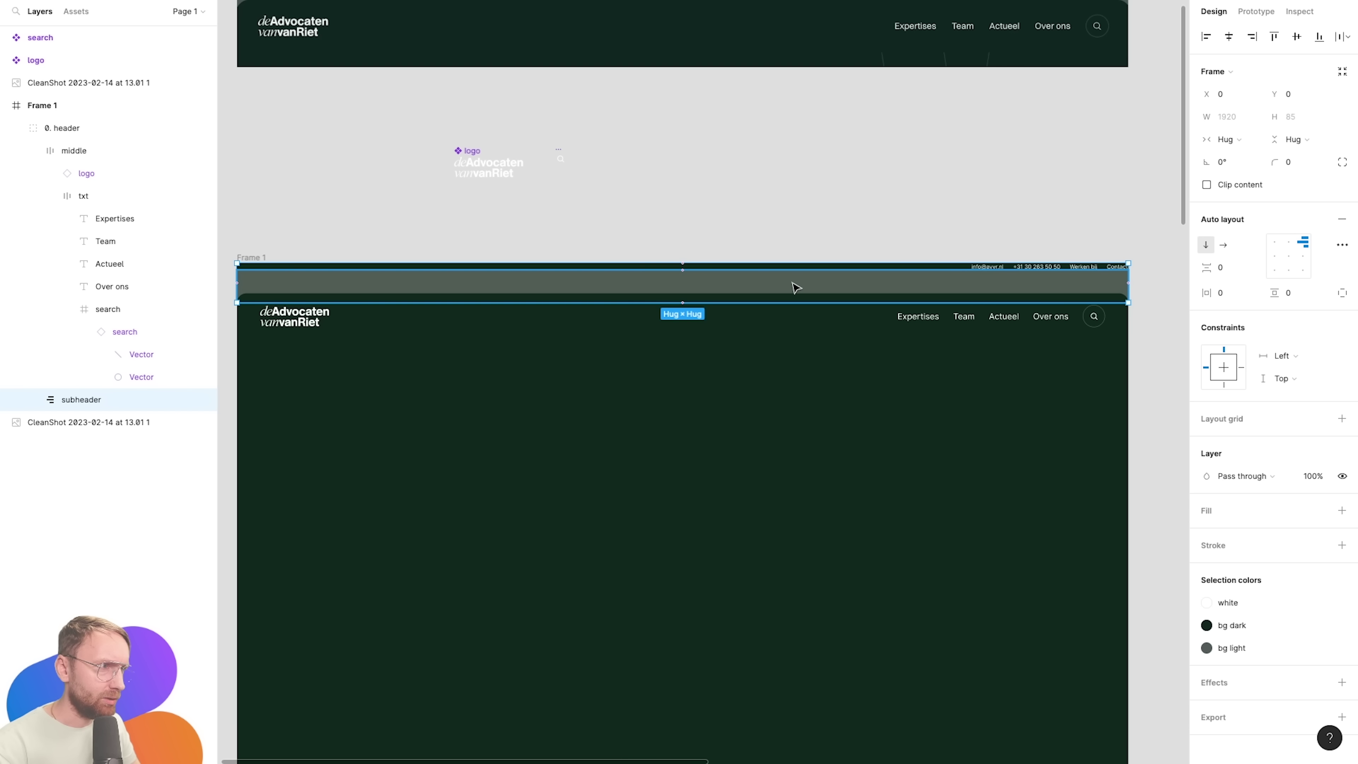
double_click(794, 284)
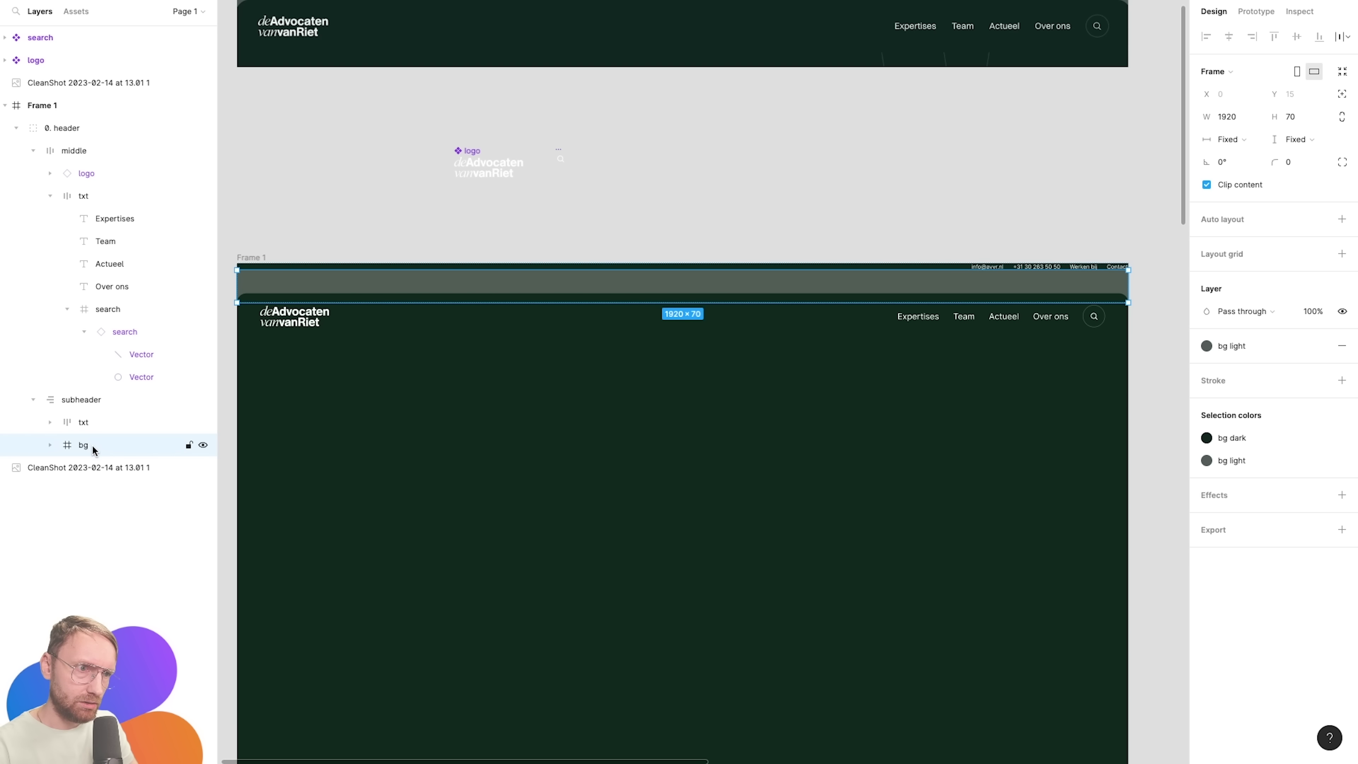
key("ctrl+shift+g")
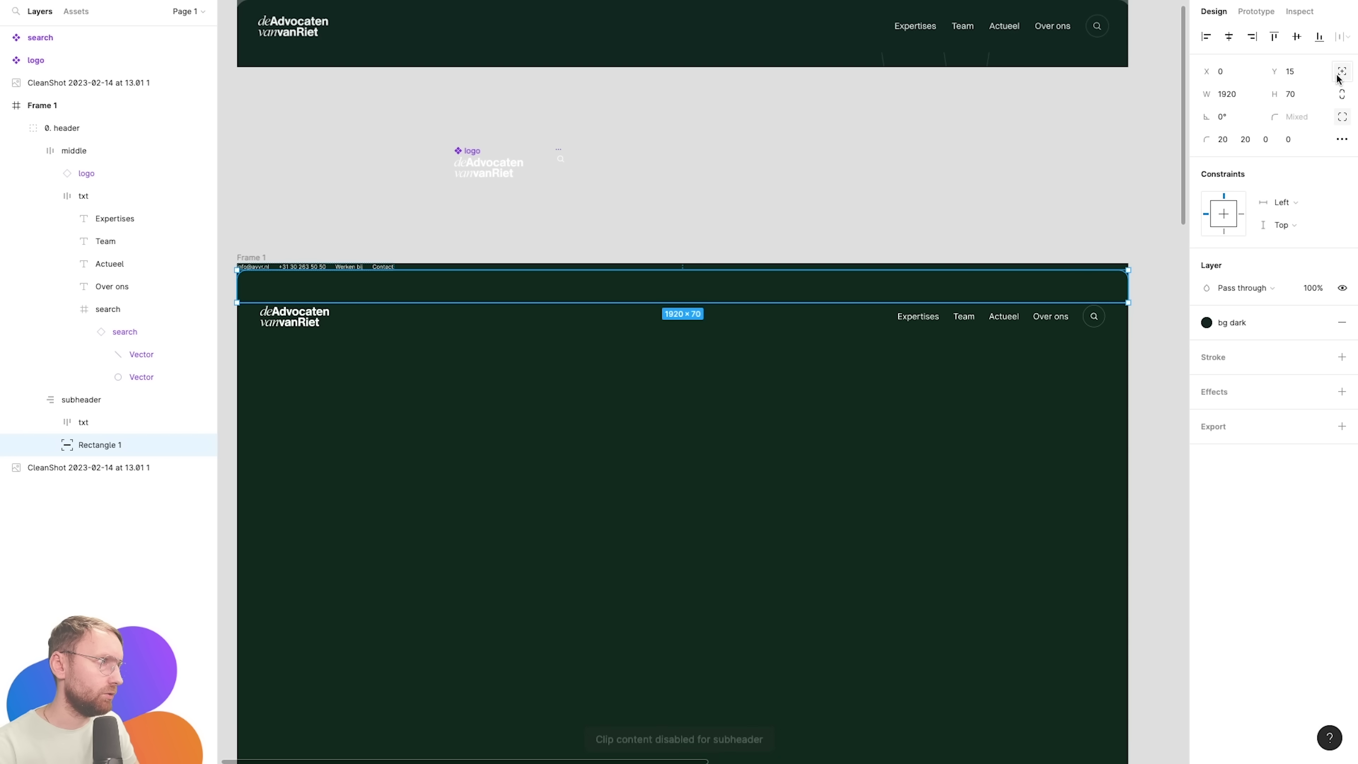
key("ctrl+z")
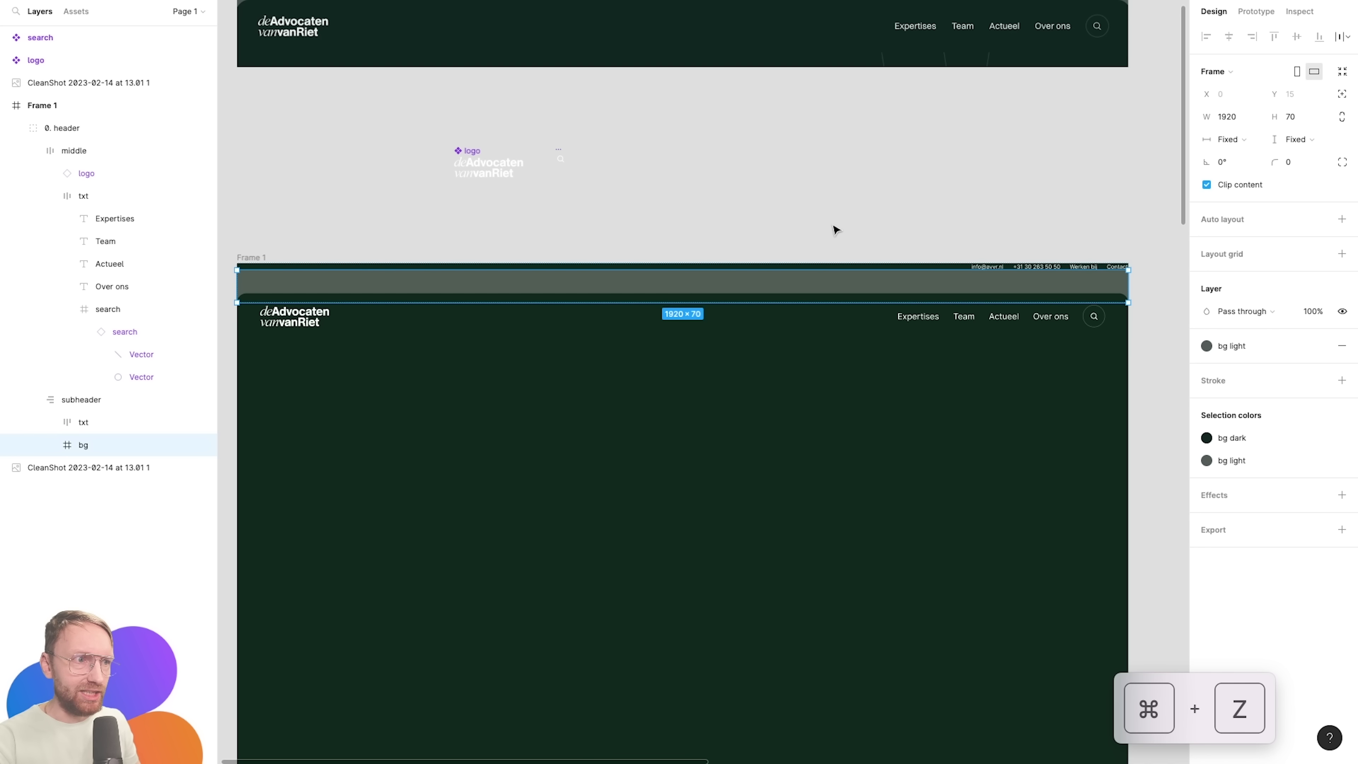
key("ctrl+z")
key("ctrl+z")
key("ctrl+z")
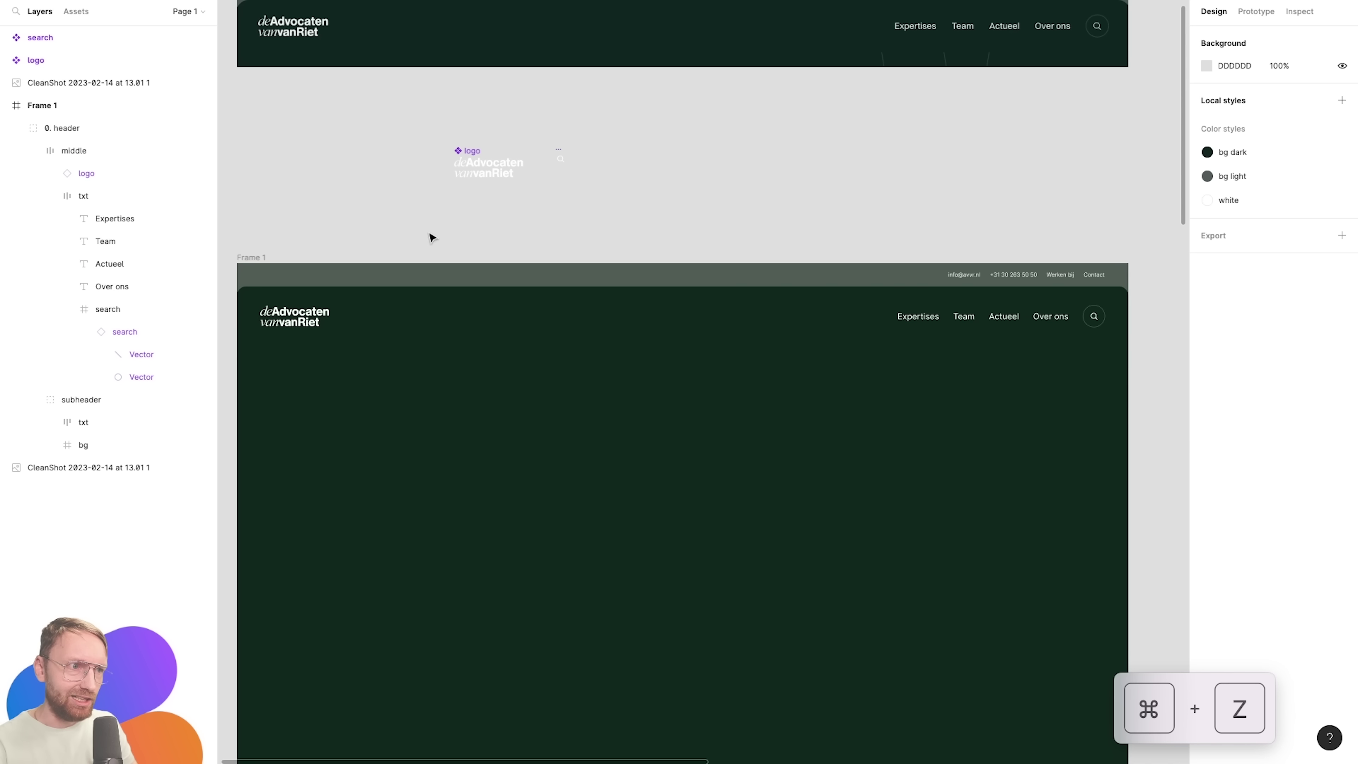
Give 0. header vertical auto layout with subheader and middle filling its width.
left_click(76, 134)
key("shift+a")
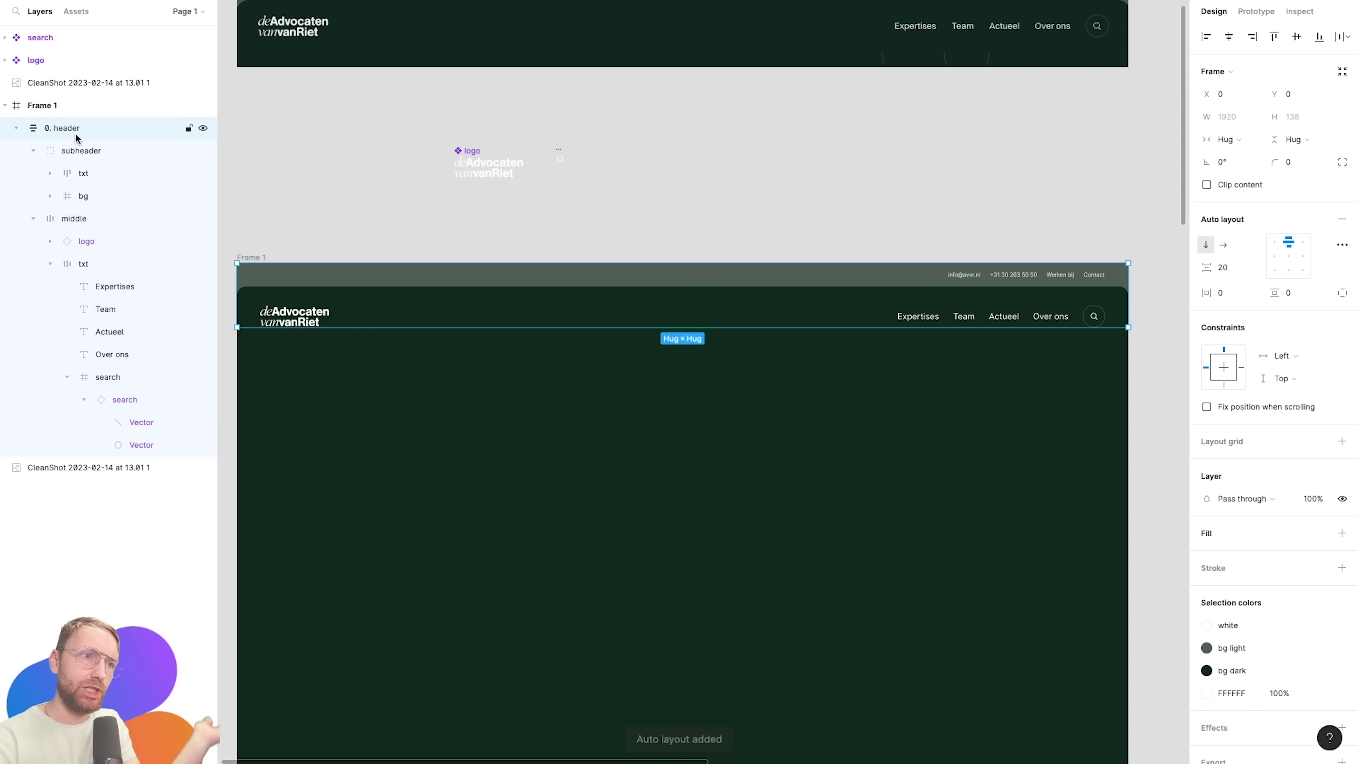
left_click(33, 218)
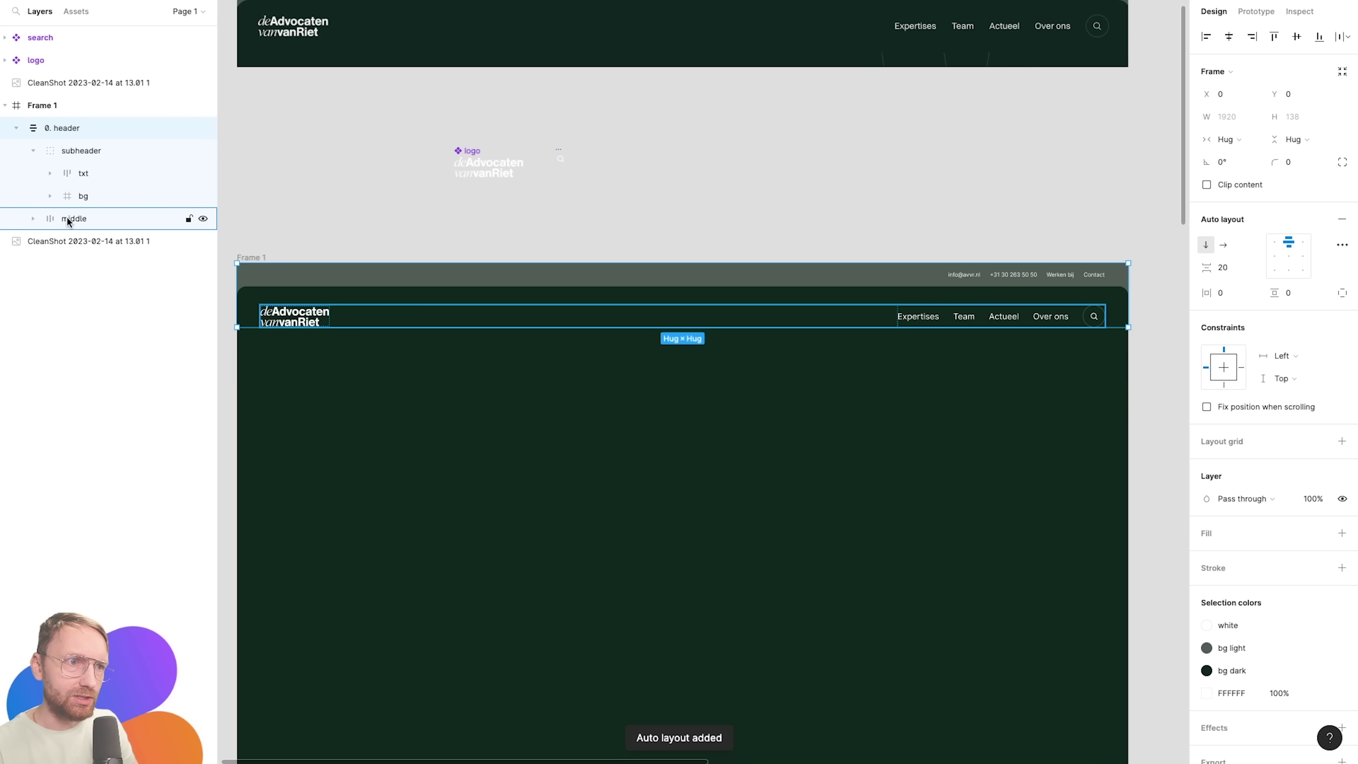
left_click(86, 150)
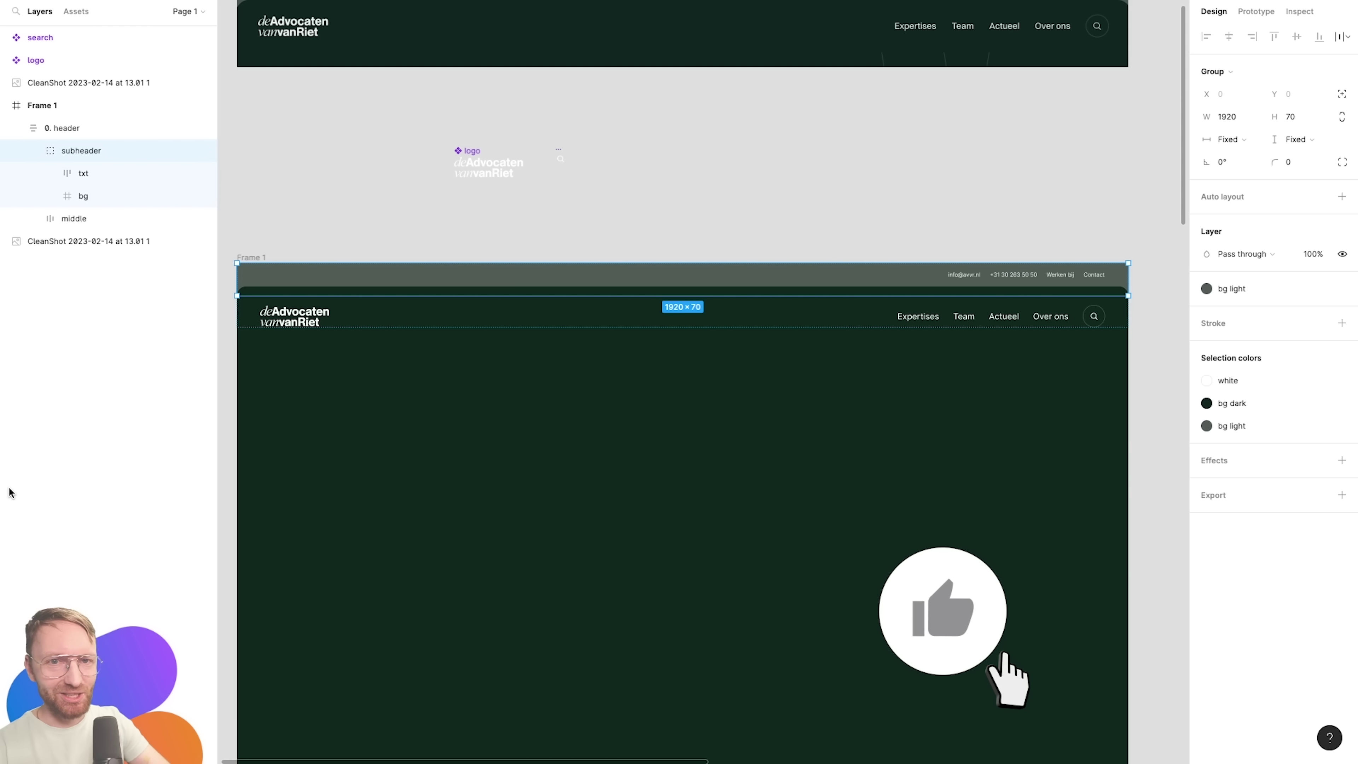
left_click(75, 127)
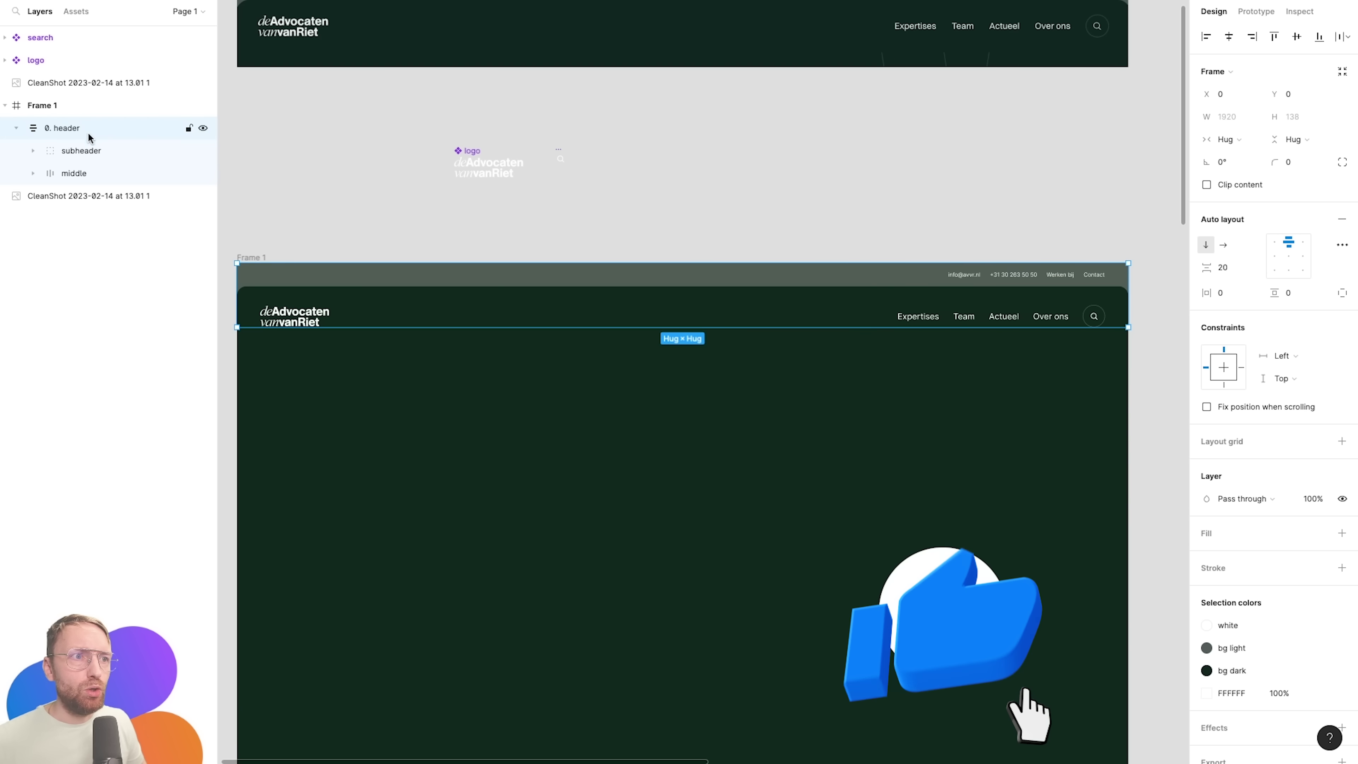
key("Return")
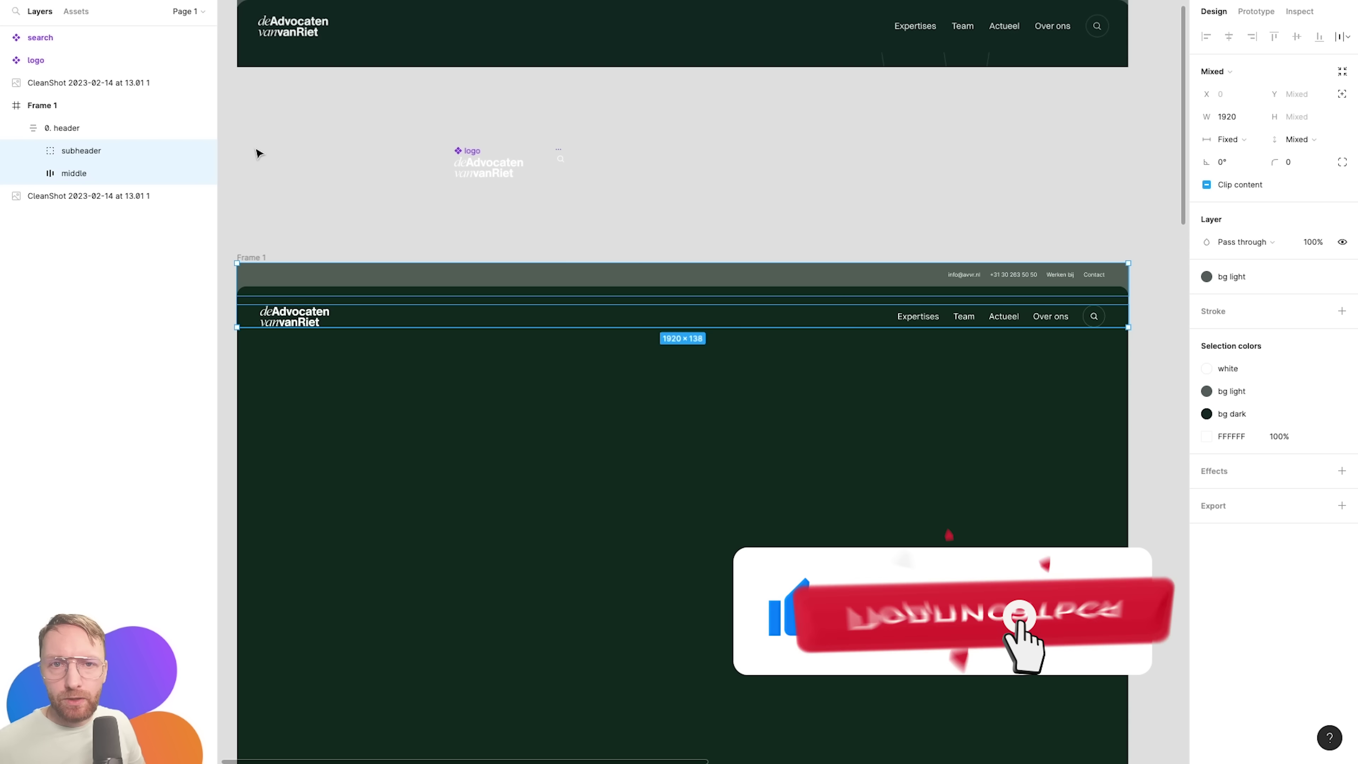
left_click(1227, 139)
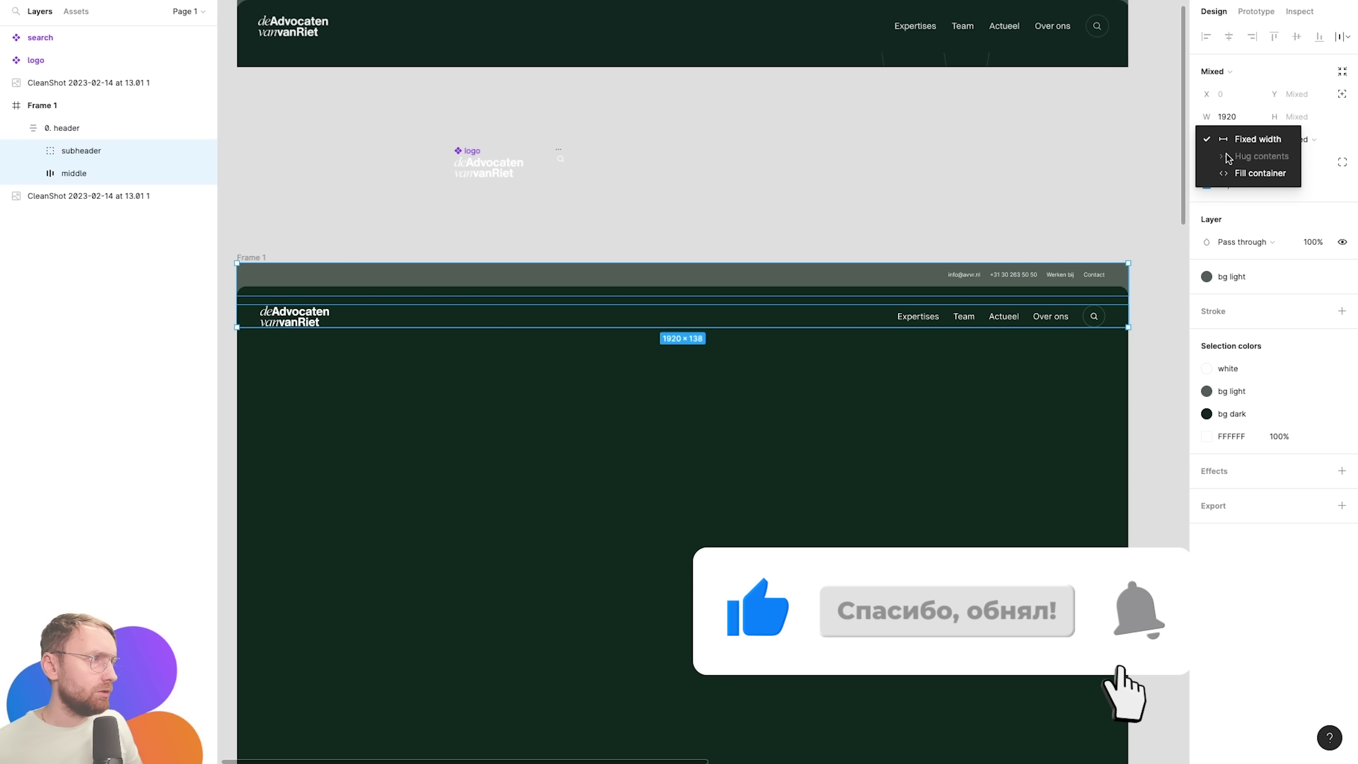
left_click(1234, 173)
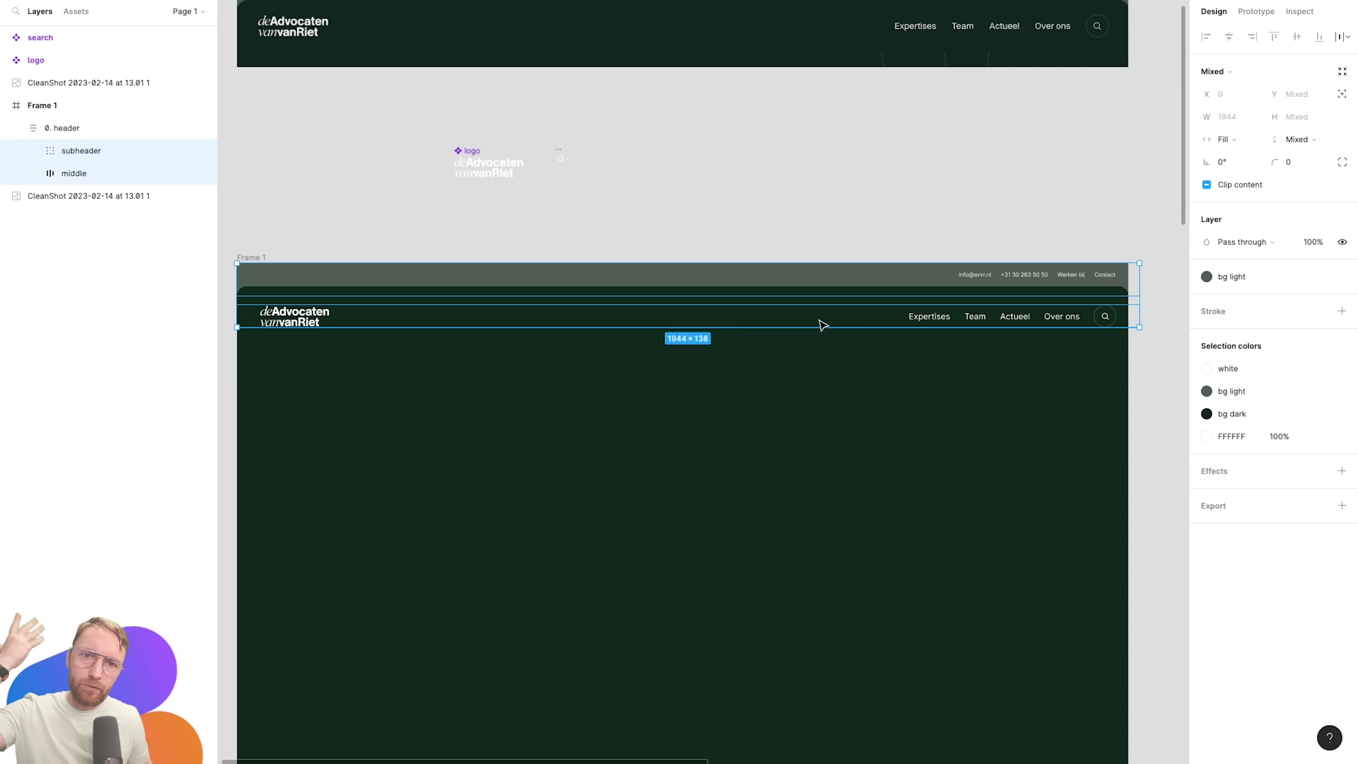
Resize the 0. header frame to a fixed 1920 px width.
key("shift+Return")
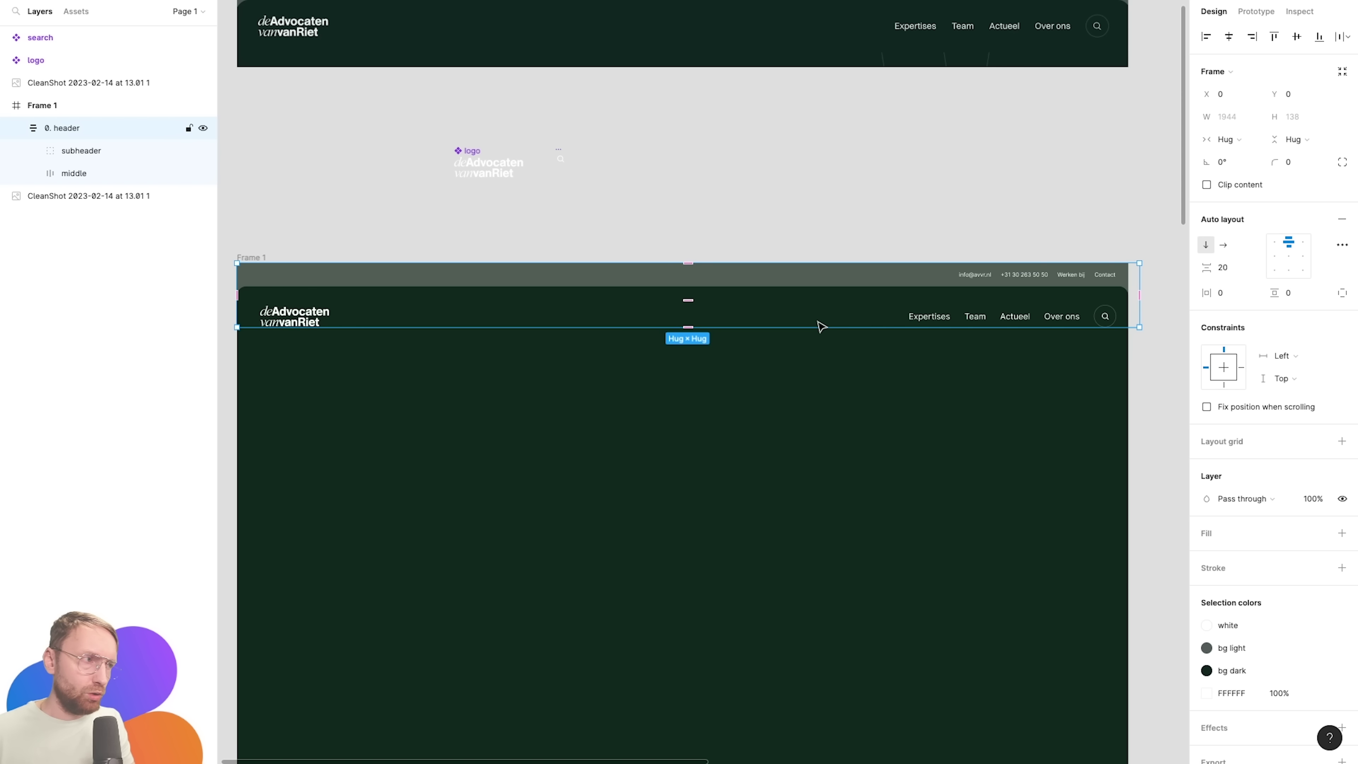
mouse_move(1139, 276)
left_mouse_down()
mouse_move(745, 279)
mouse_move(630, 328)
mouse_move(544, 309)
left_mouse_up()
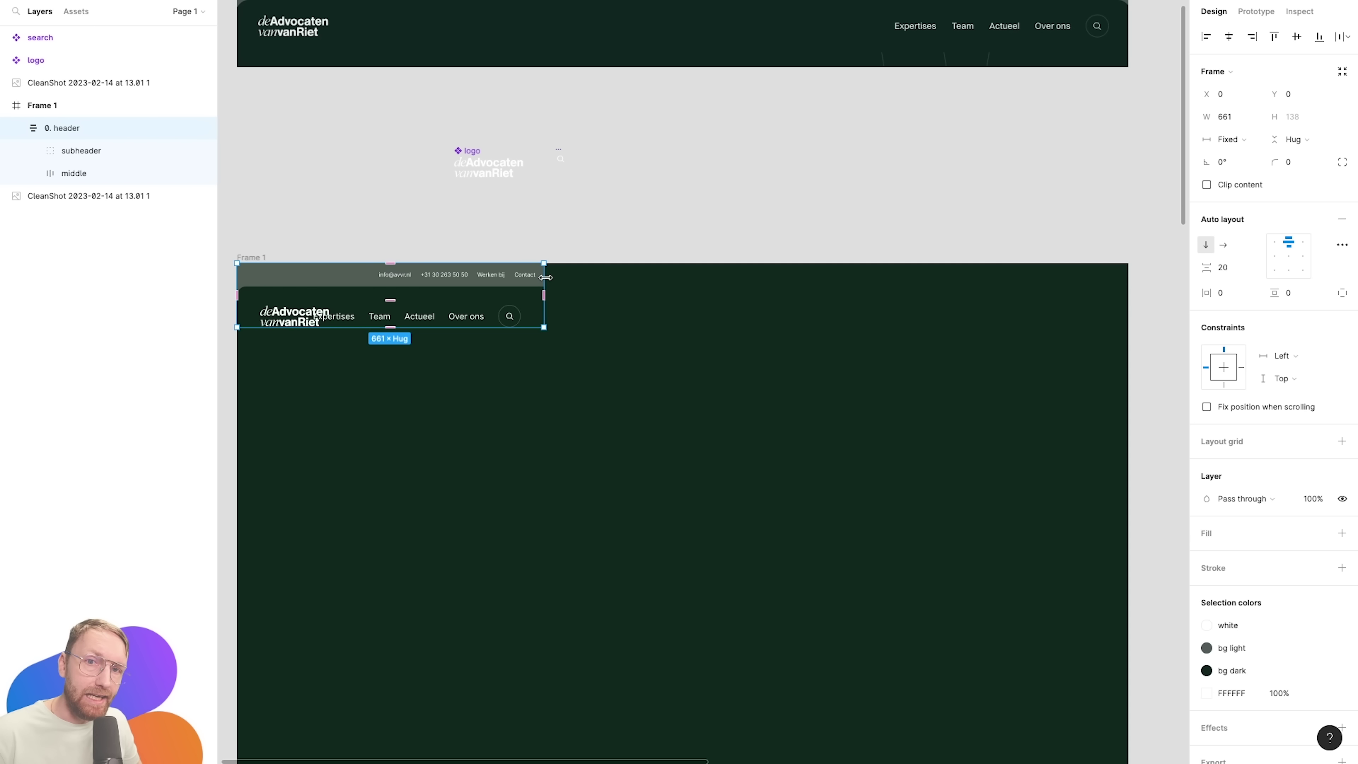
left_click_drag(544, 278, 868, 272)
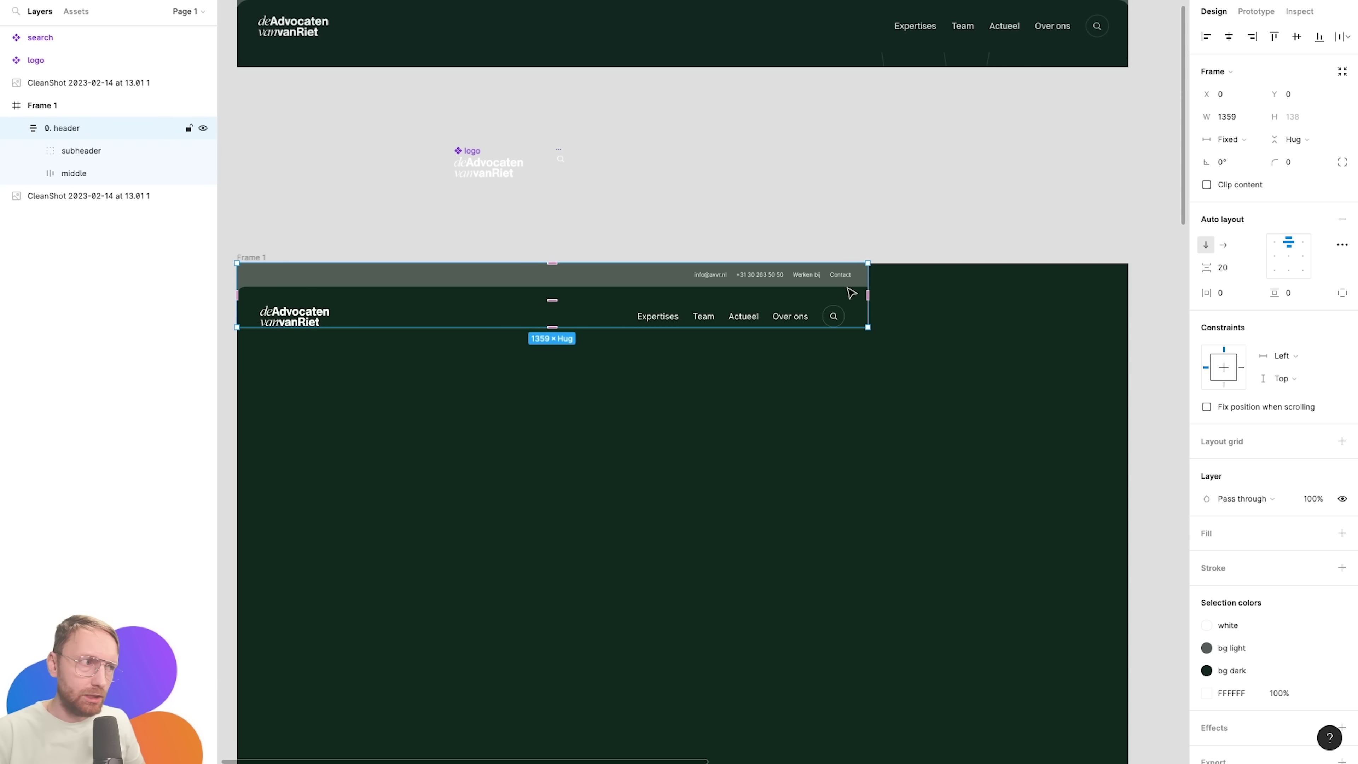
left_click_drag(870, 278, 1129, 279)
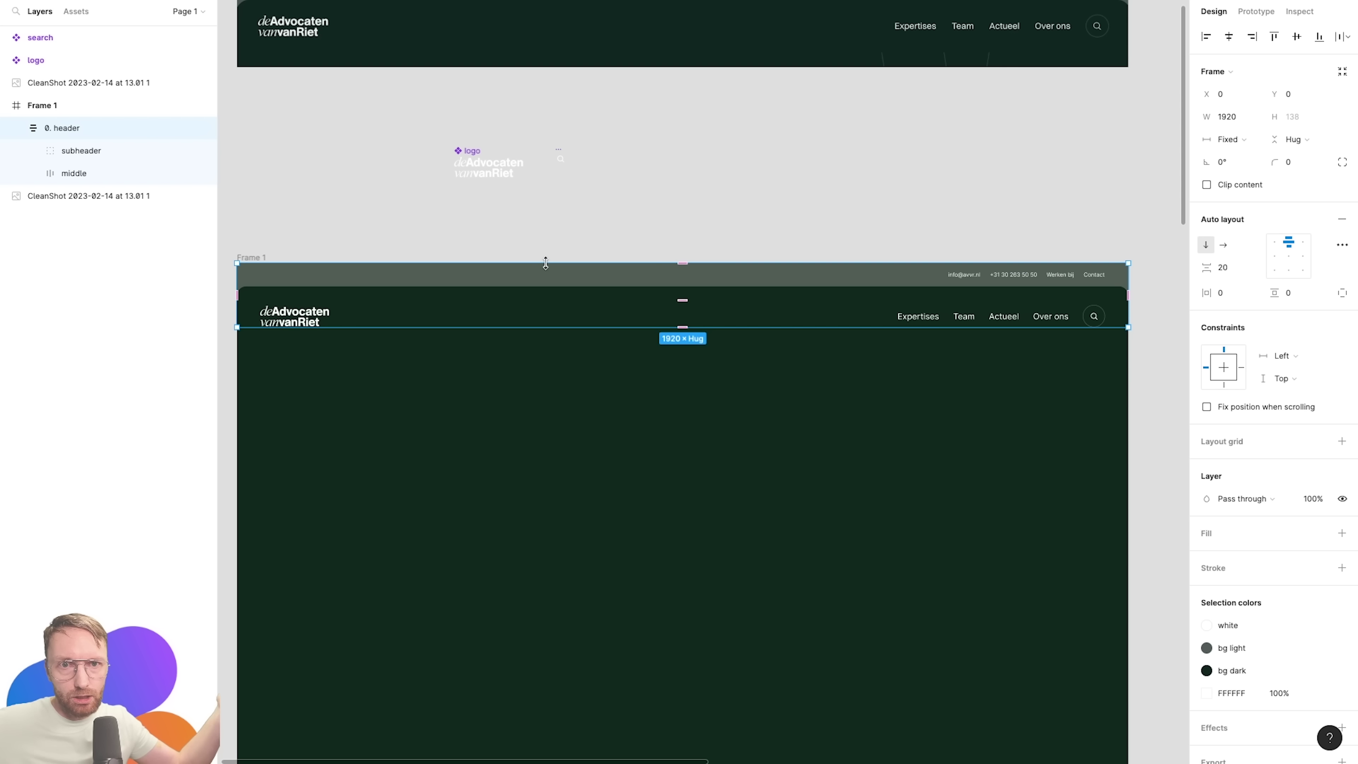
left_click(716, 431)
Add auto layout to subheader, paste bg's styling onto it, and ungroup bg into a rectangle.
left_click(81, 150)
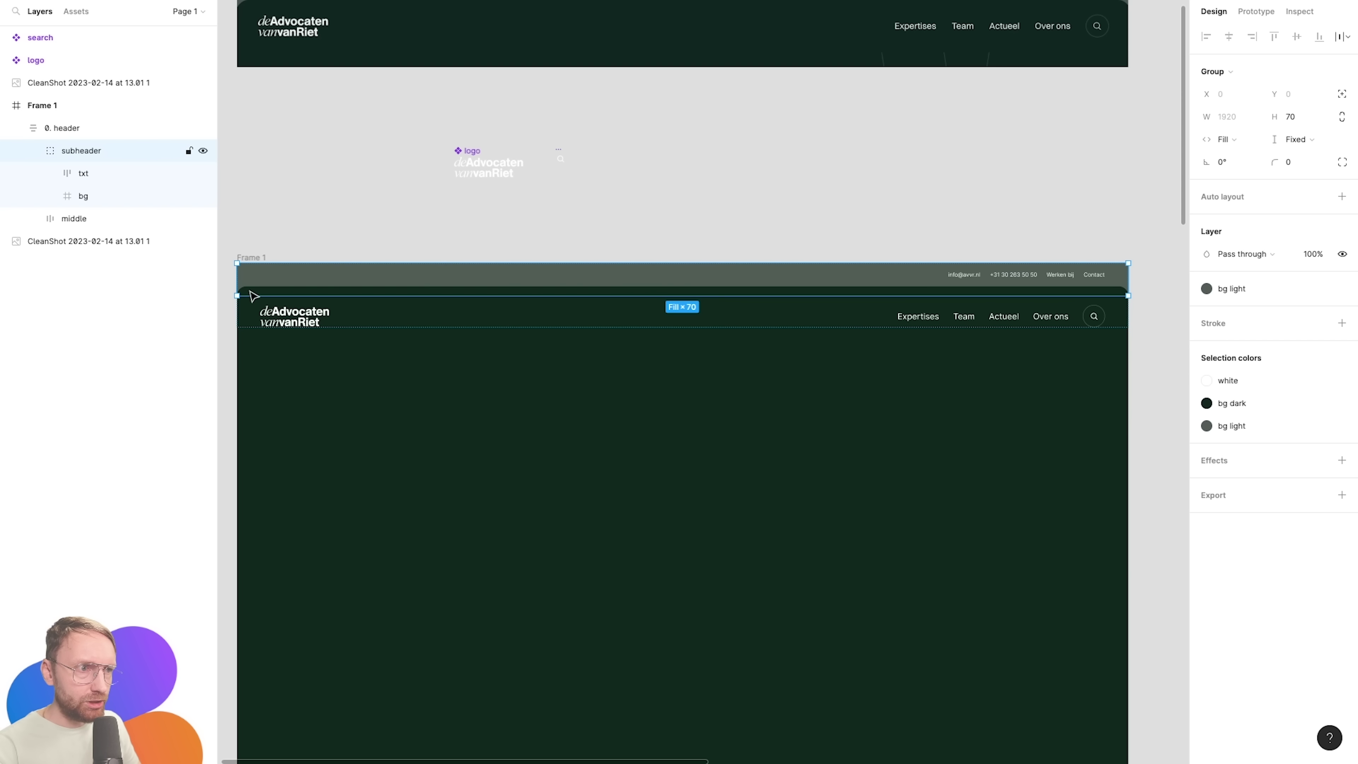
mouse_move(81, 151)
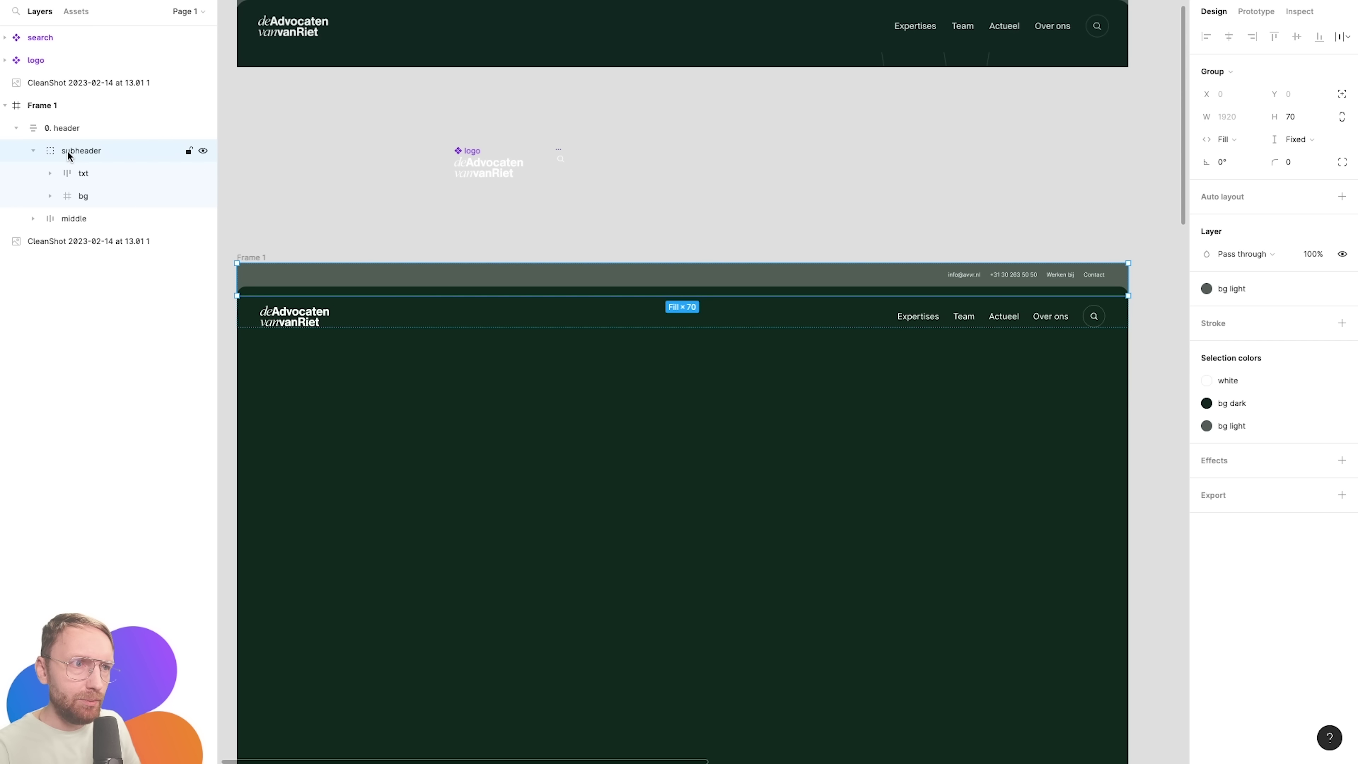
key("shift+a")
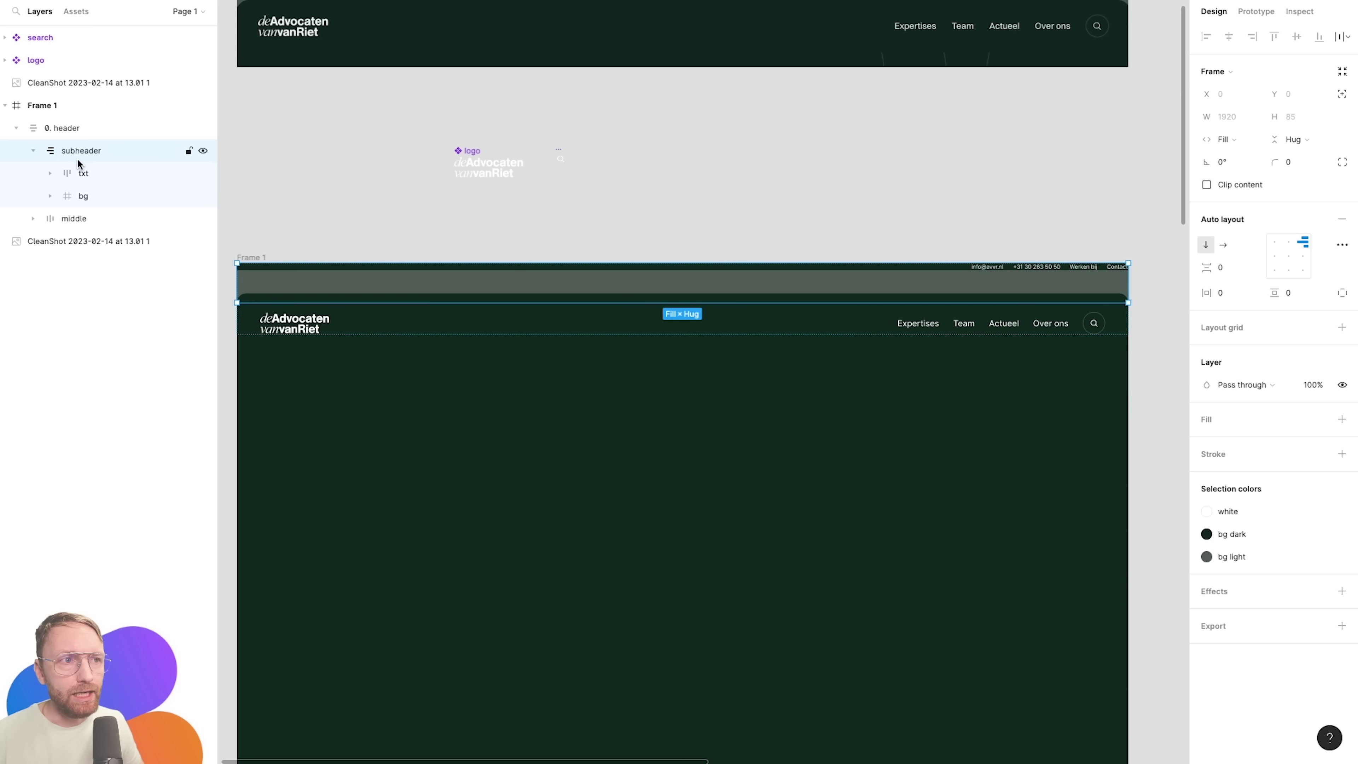
left_click(85, 196)
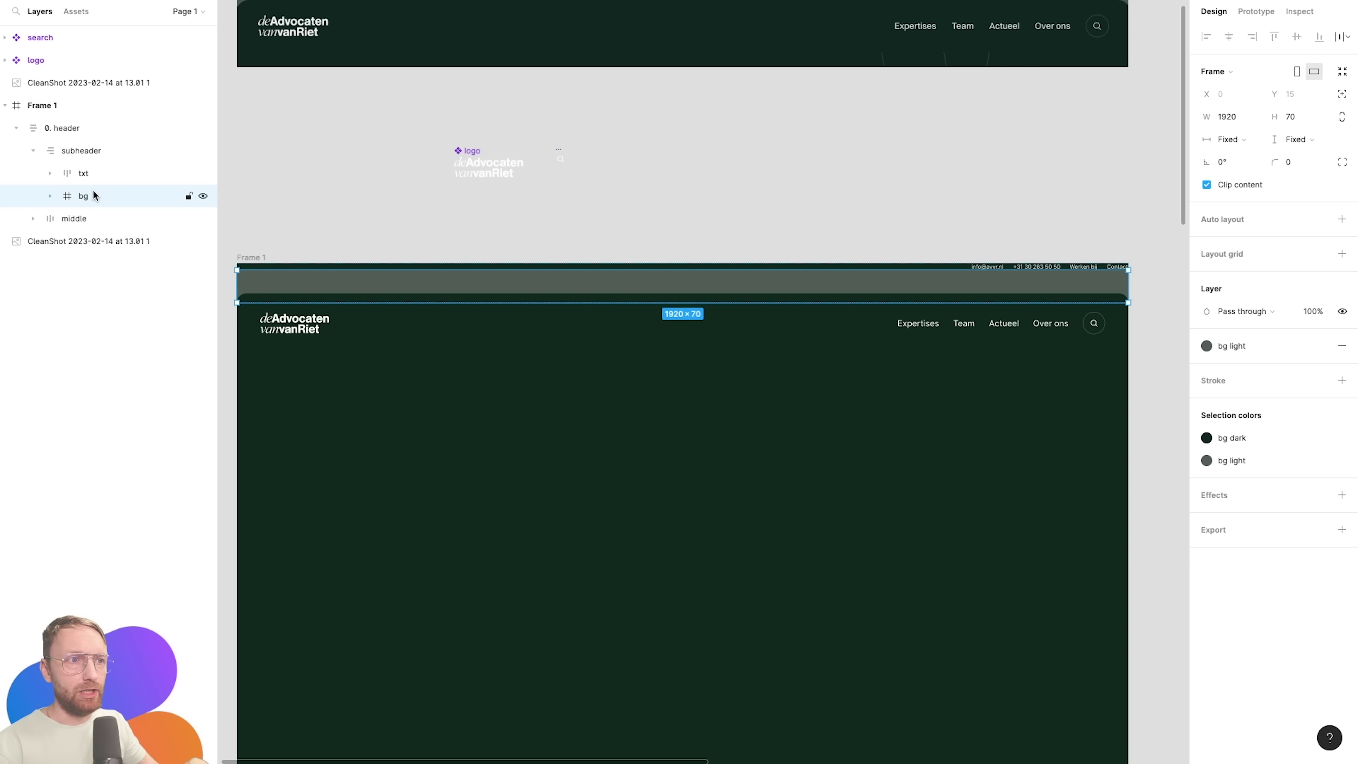
key("ctrl+alt+c")
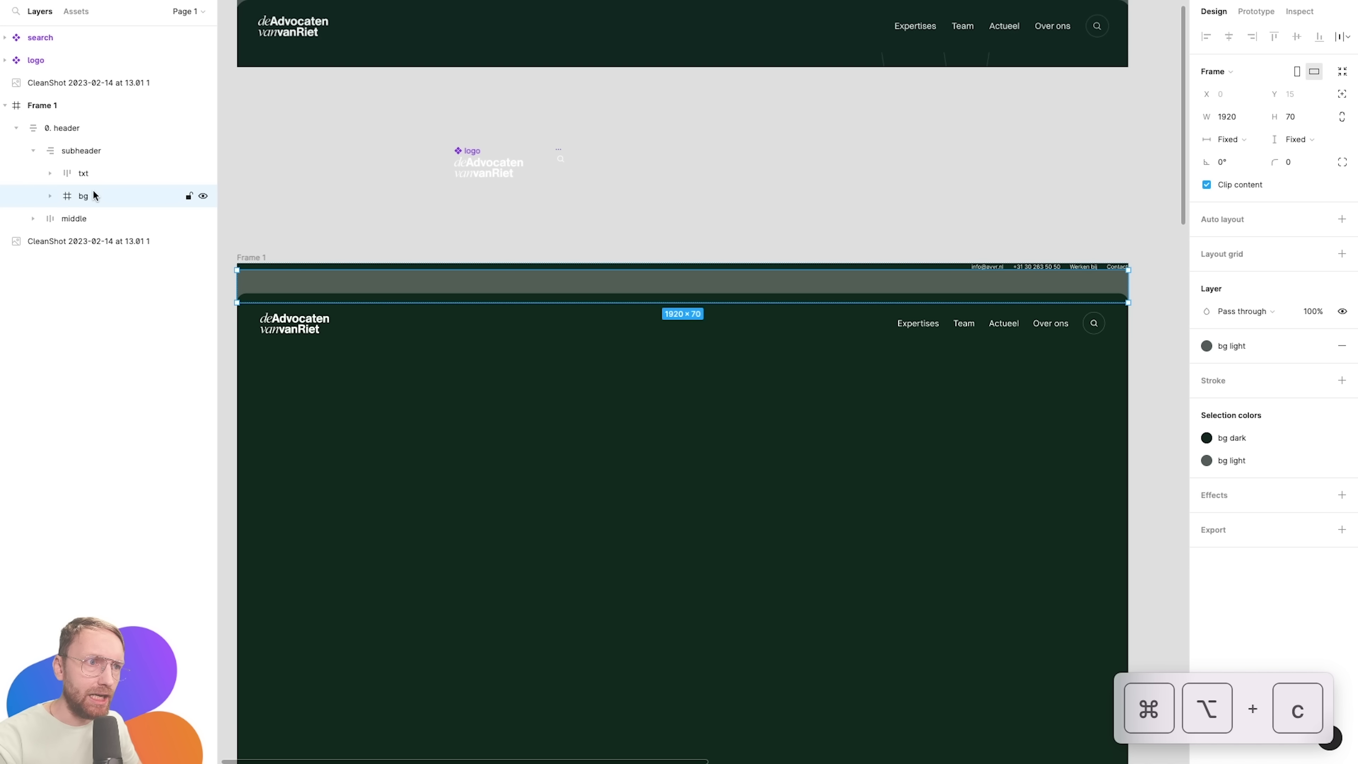
left_click(86, 149)
key("ctrl+alt+v")
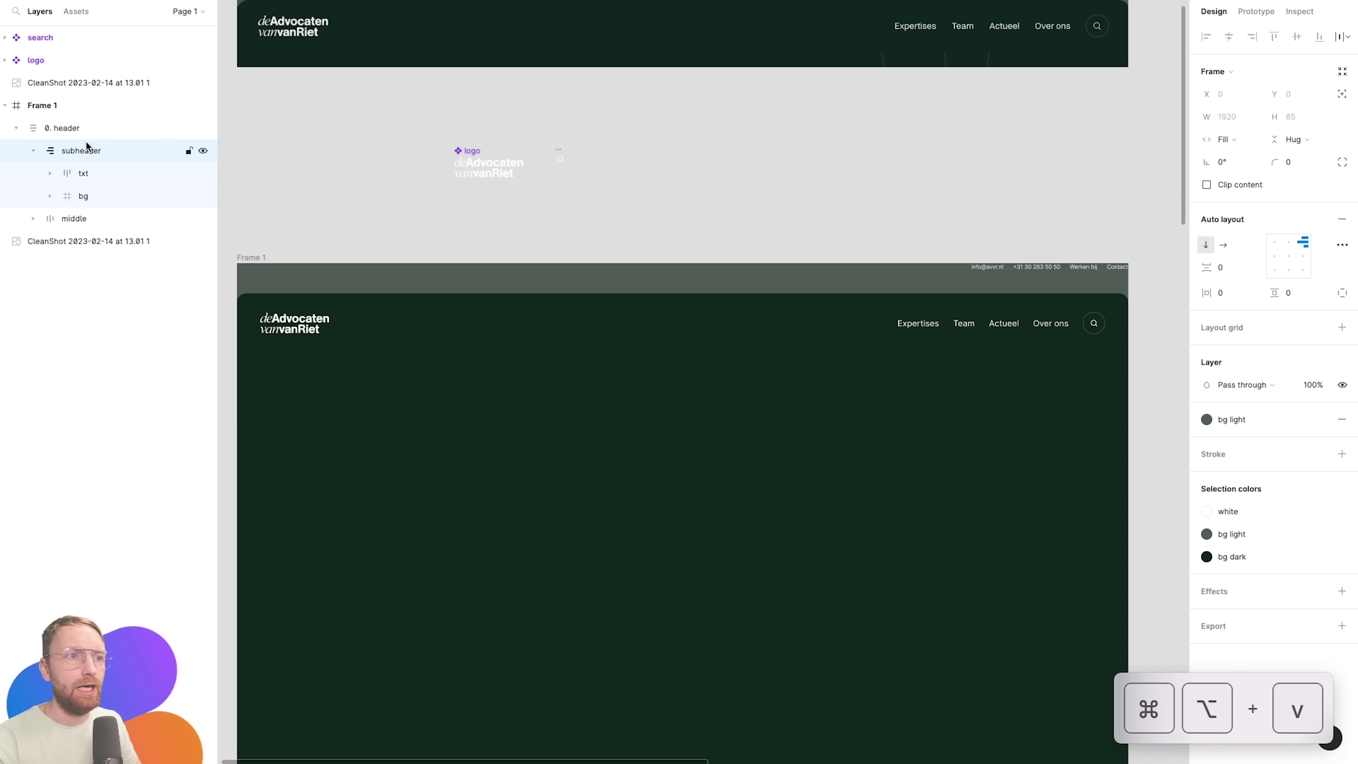
left_click(93, 194)
key("ctrl+shift+g")
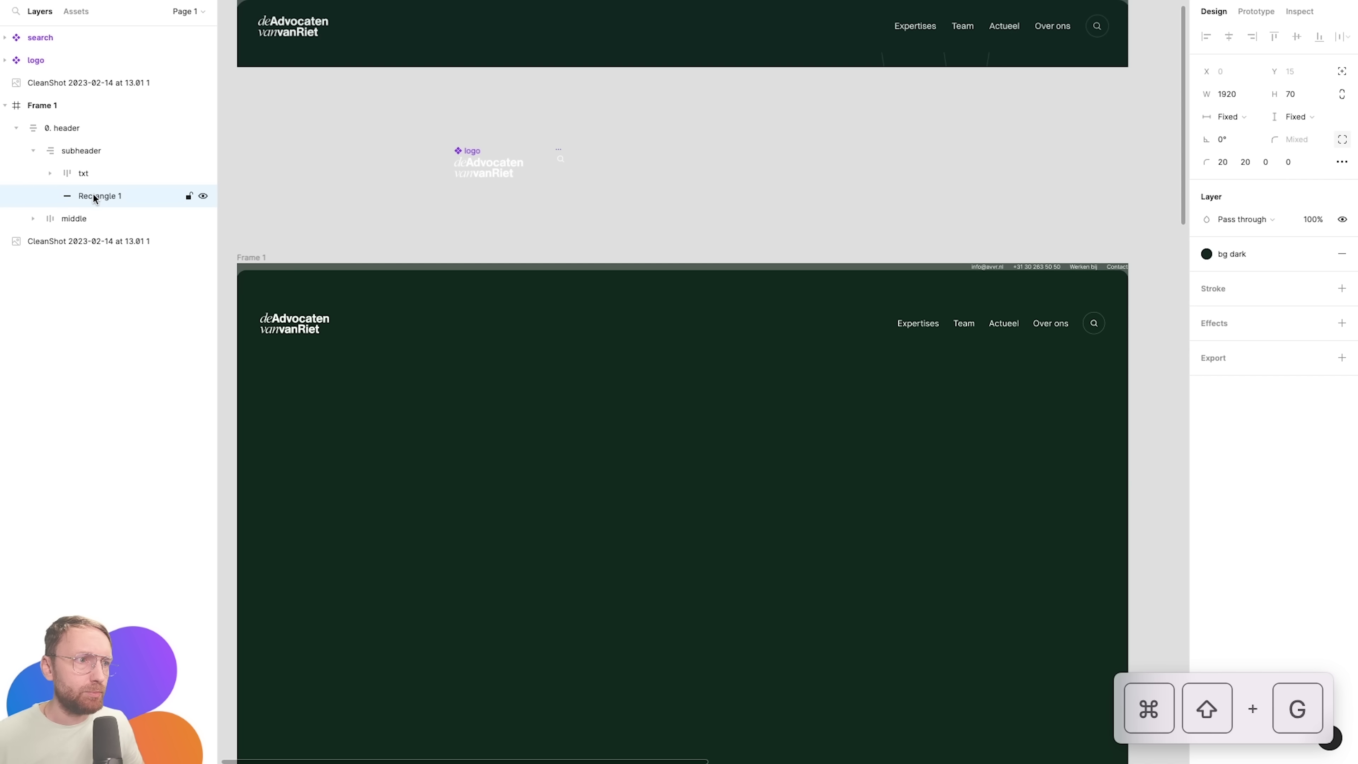
Fix subheader height at 70, align links center-right, and make Rectangle 1 absolute behind them.
key("shift+Return")
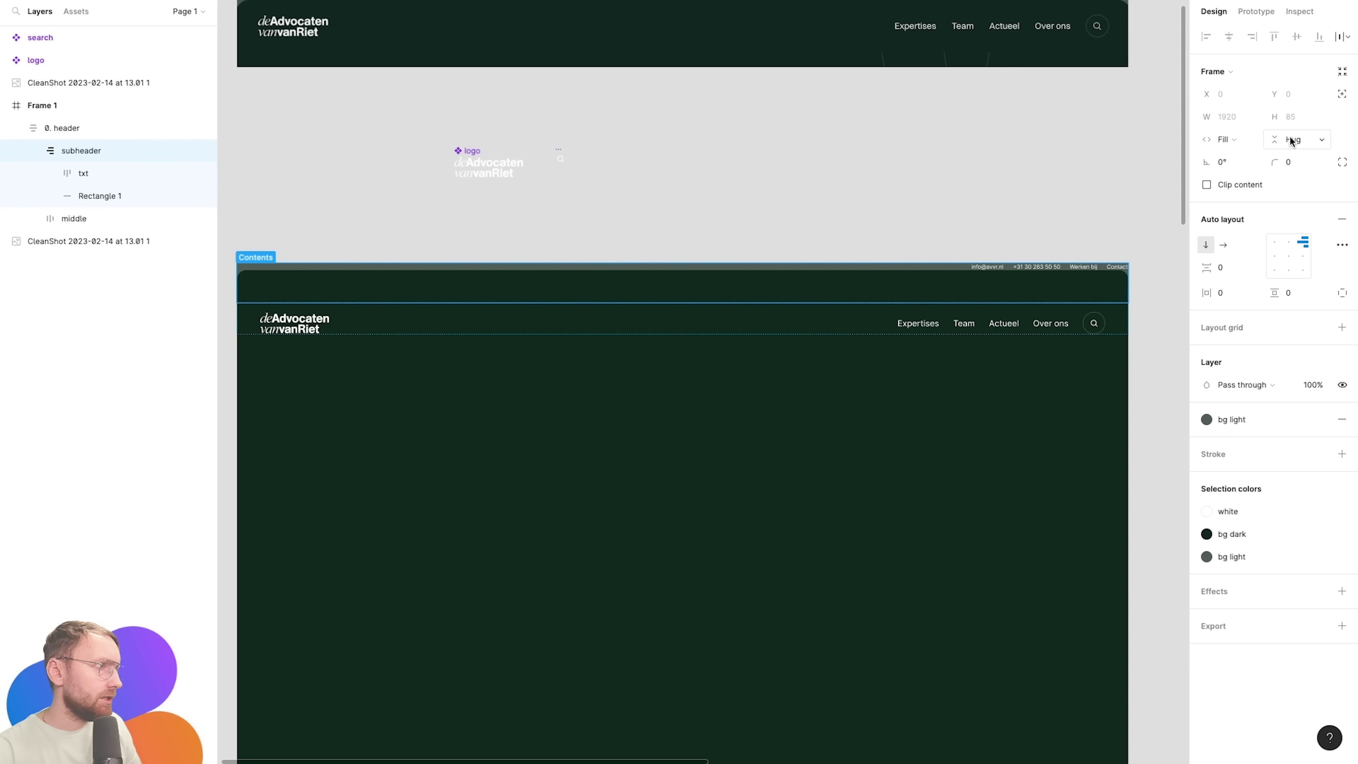
left_click(1295, 139)
type("70")
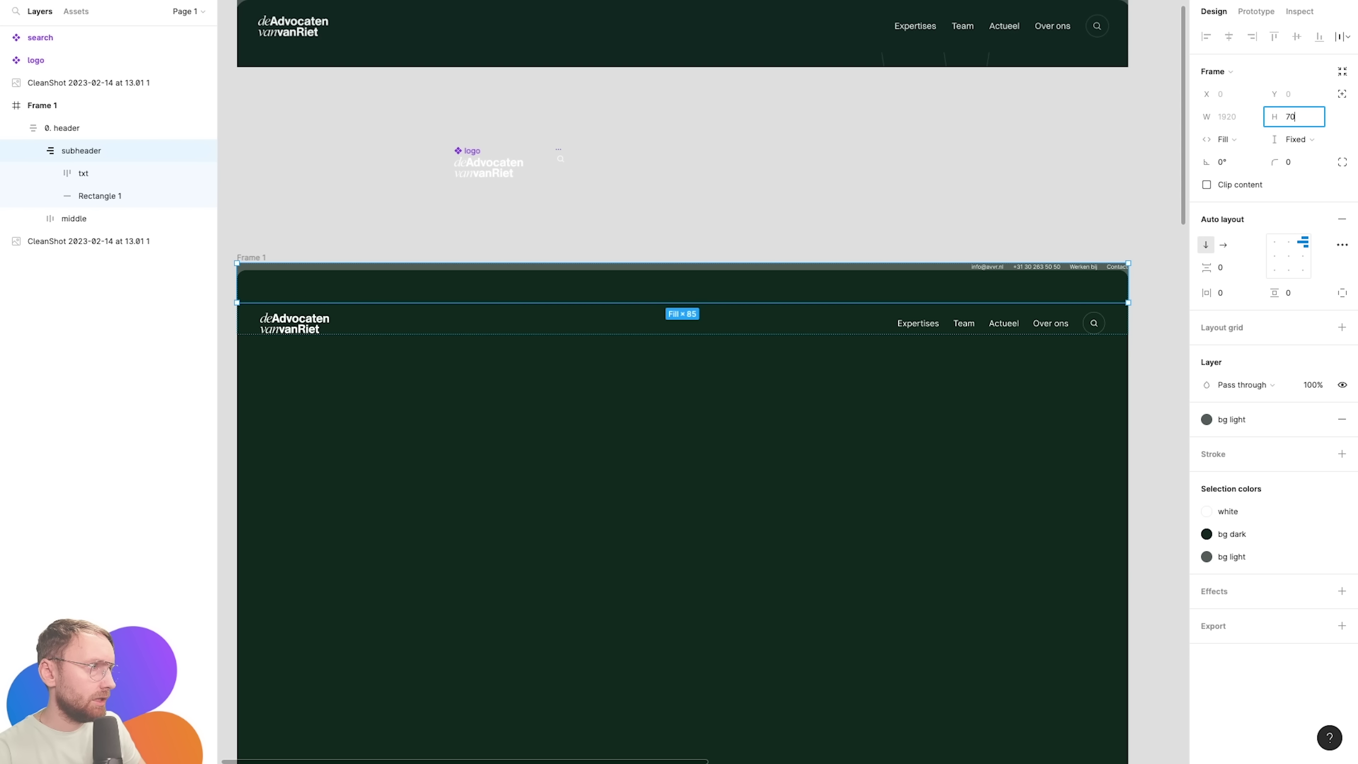
key("Return")
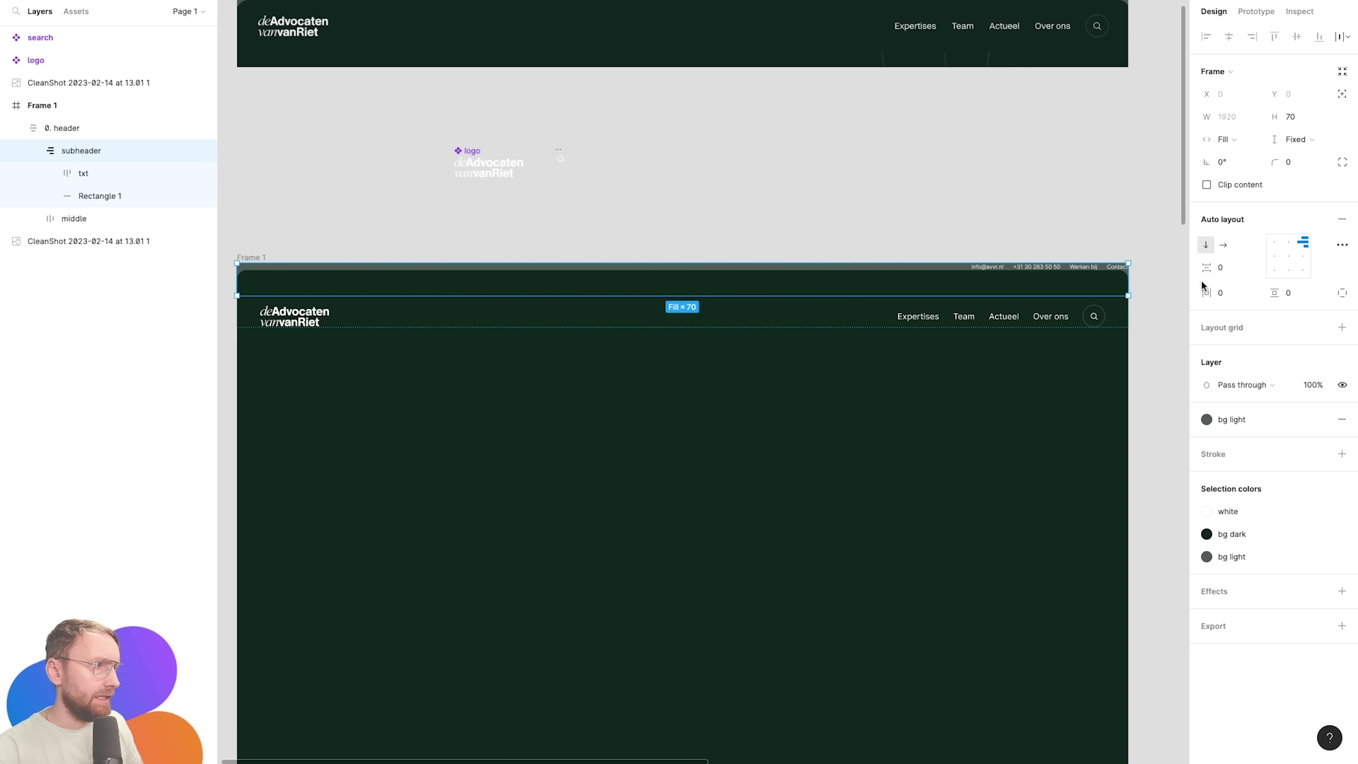
left_click(1303, 255)
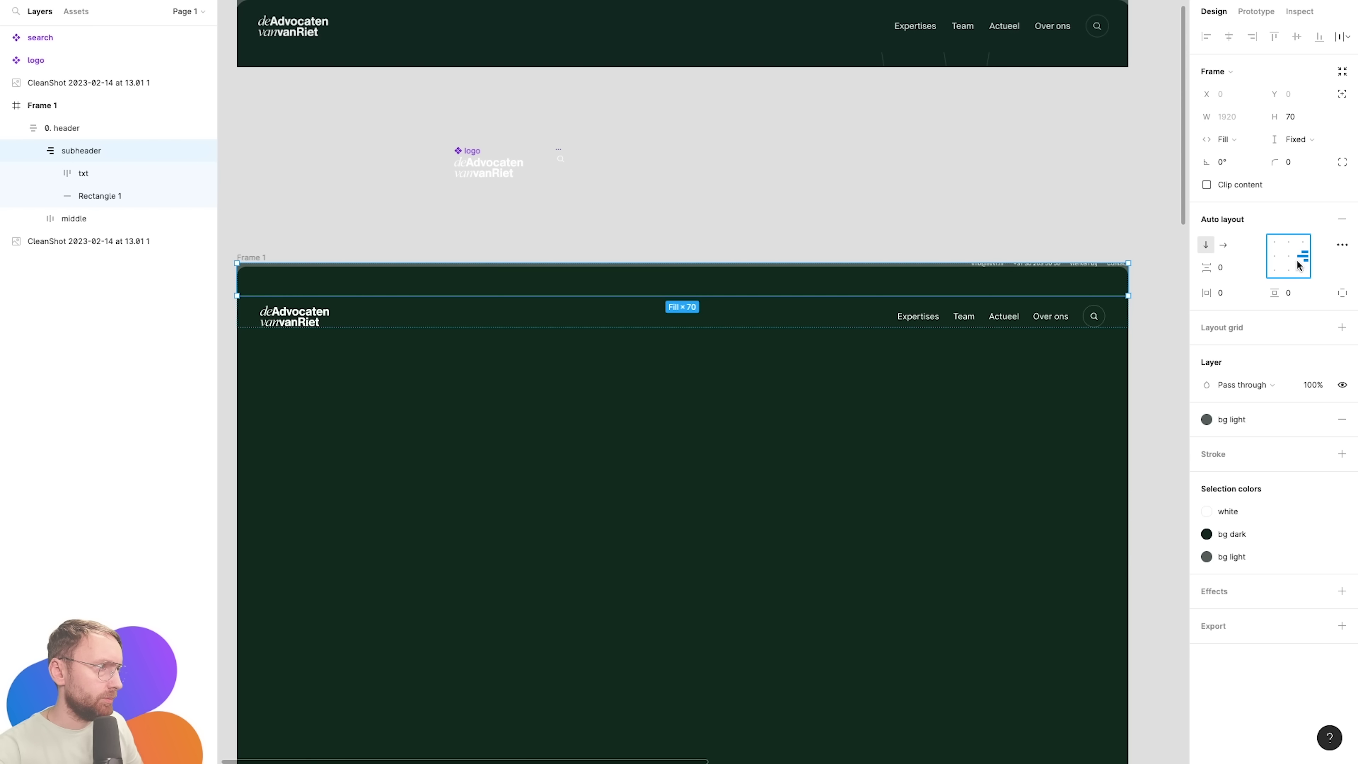
left_click(815, 283)
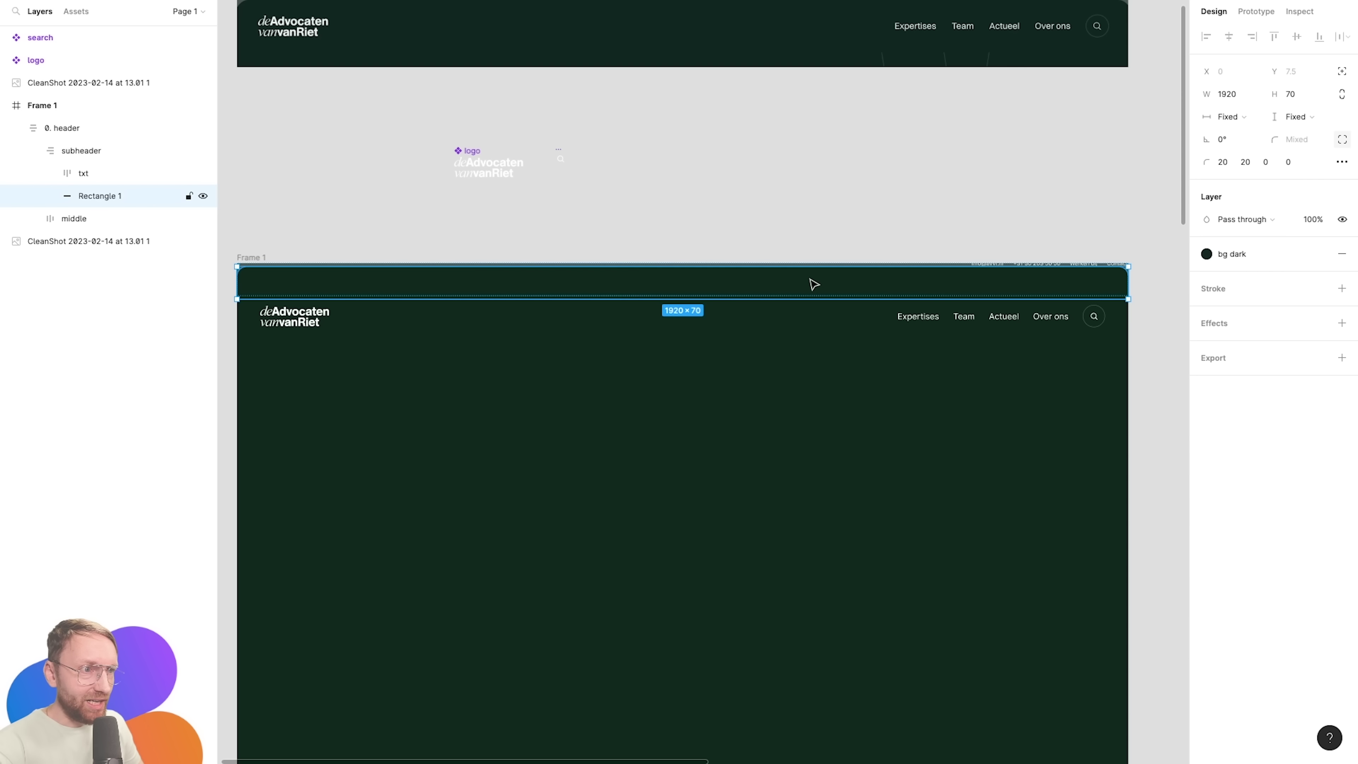
left_click(1343, 72)
key("ctrl+bracketleft")
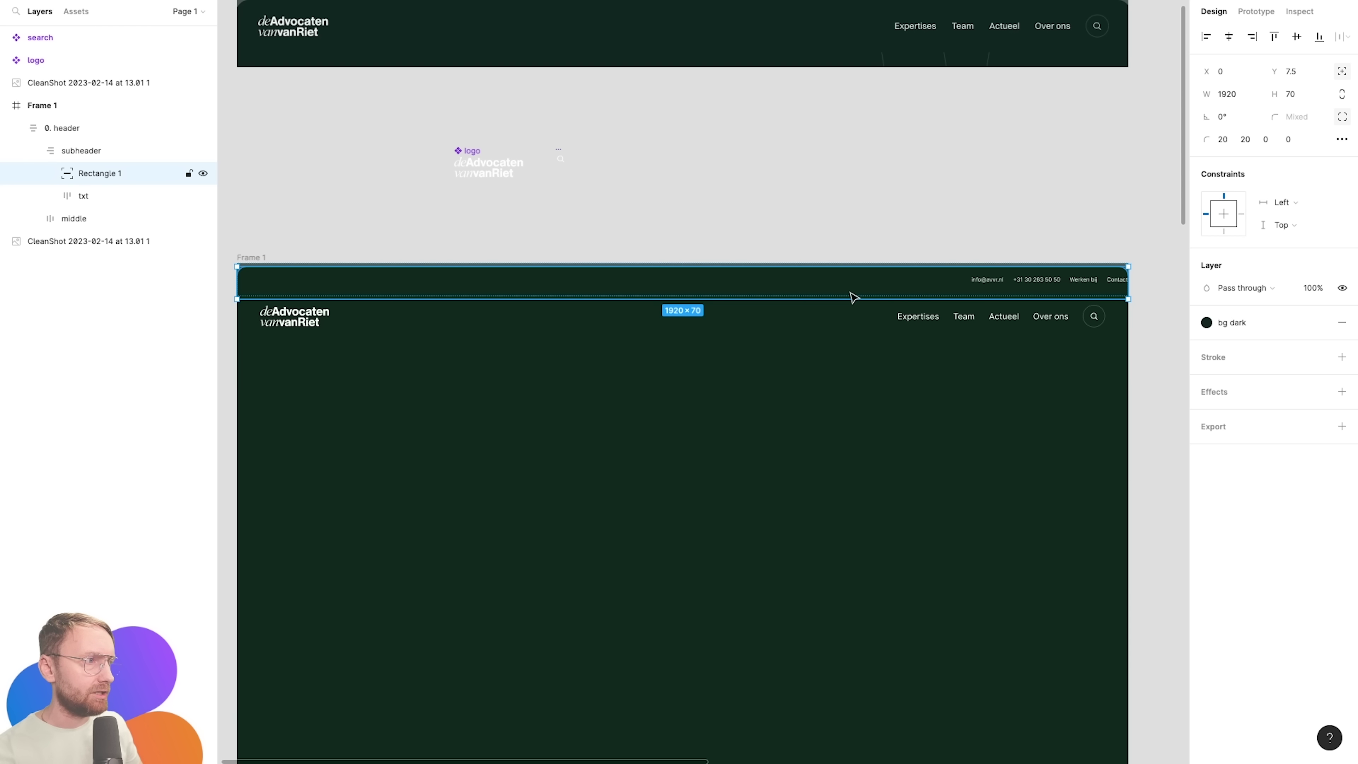
Give the subheader an individual right padding of 50, insetting its contact links.
key("shift+Return")
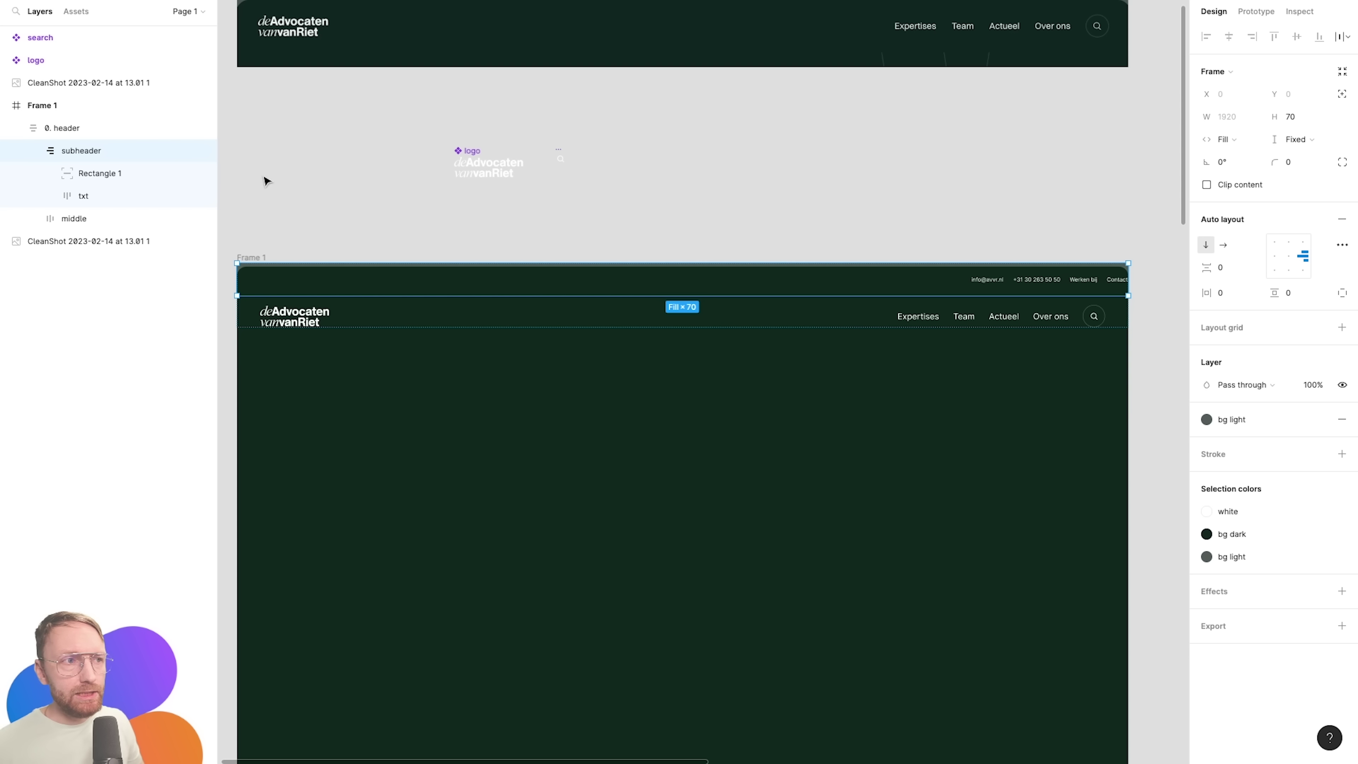
left_click(1342, 293)
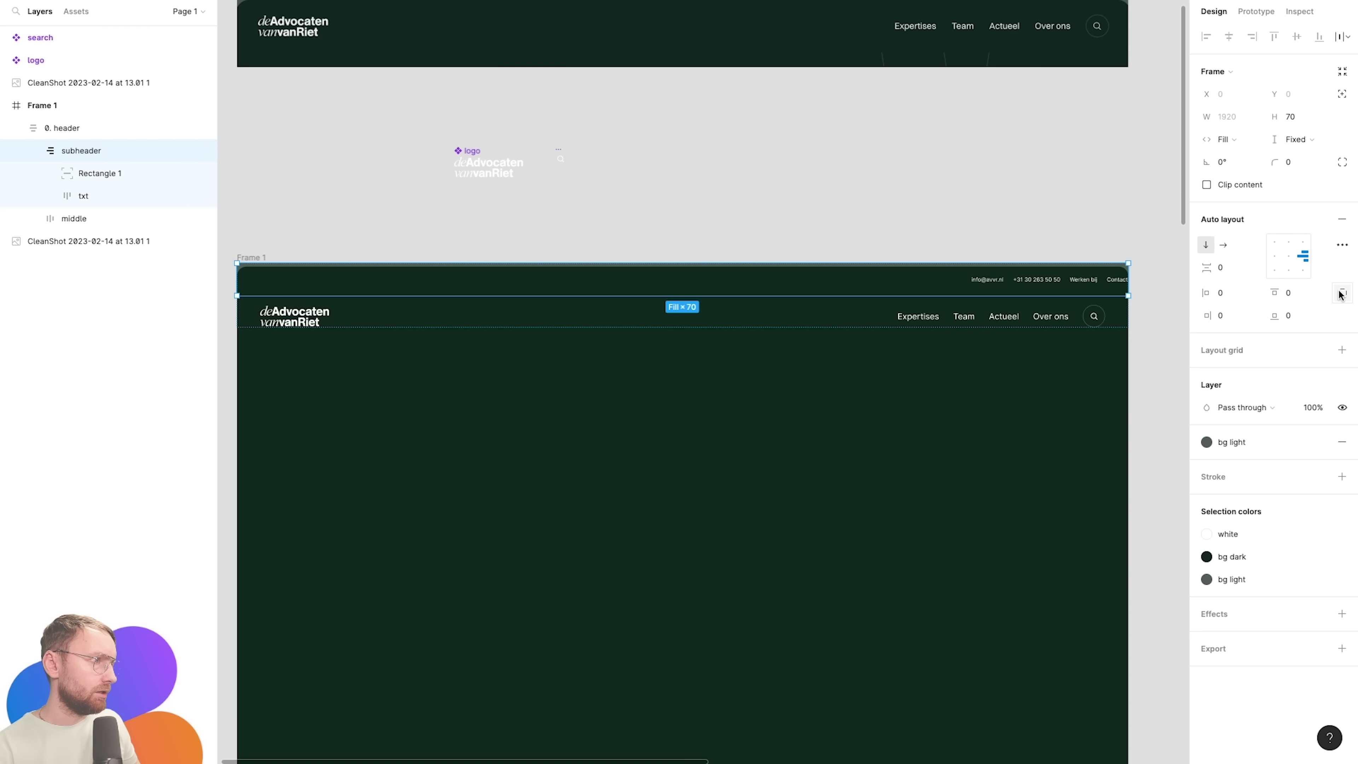
type("3050")
key("Return")
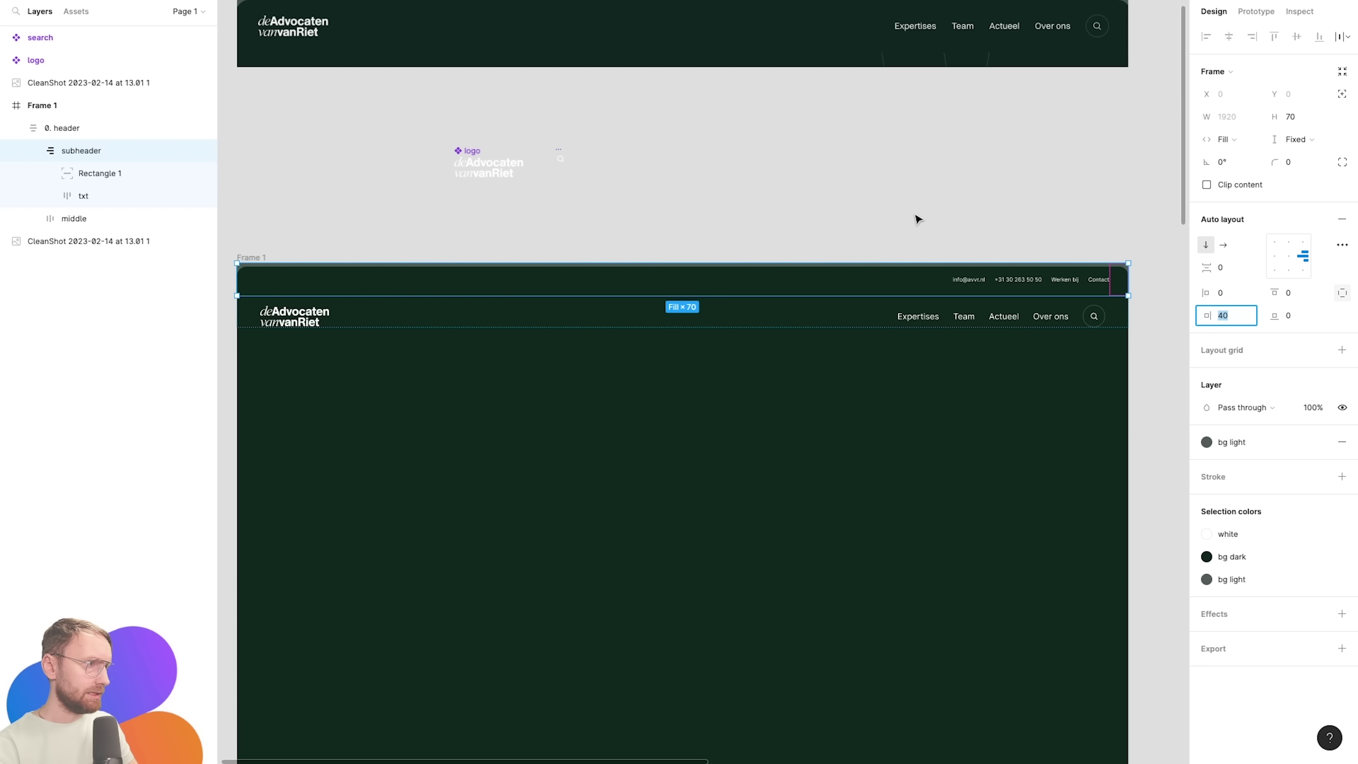
left_click(908, 206)
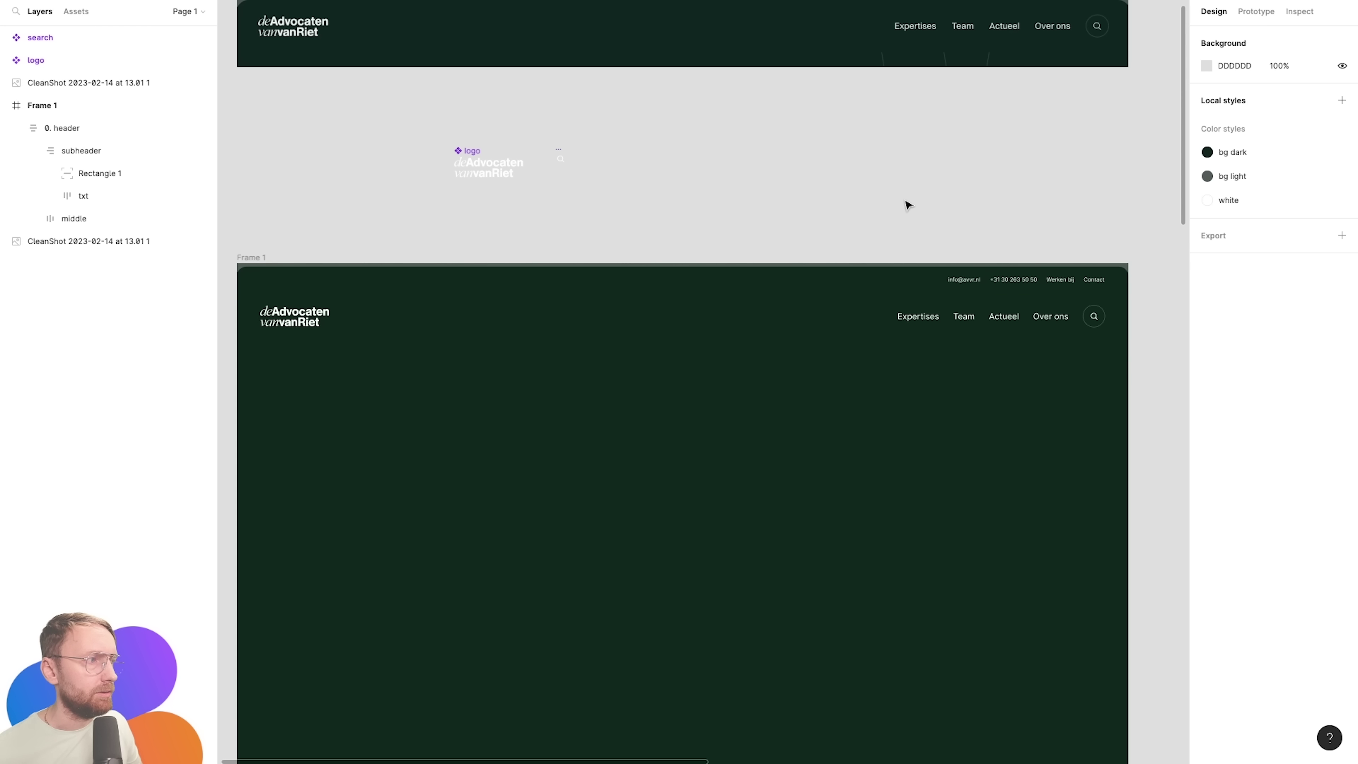
left_click(1107, 263)
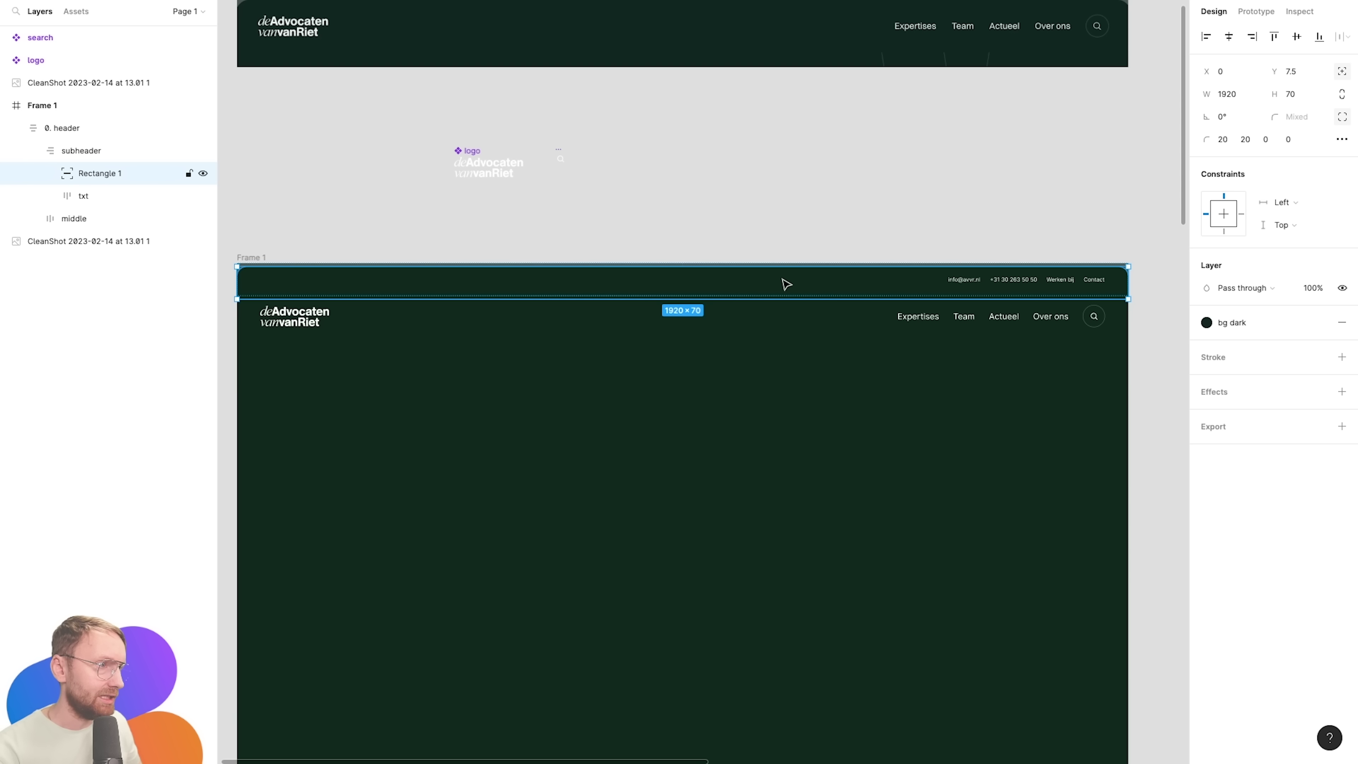
Move Rectangle 1 to Y 50 and set its constraints to Left and right plus Bottom.
key("alt+w")
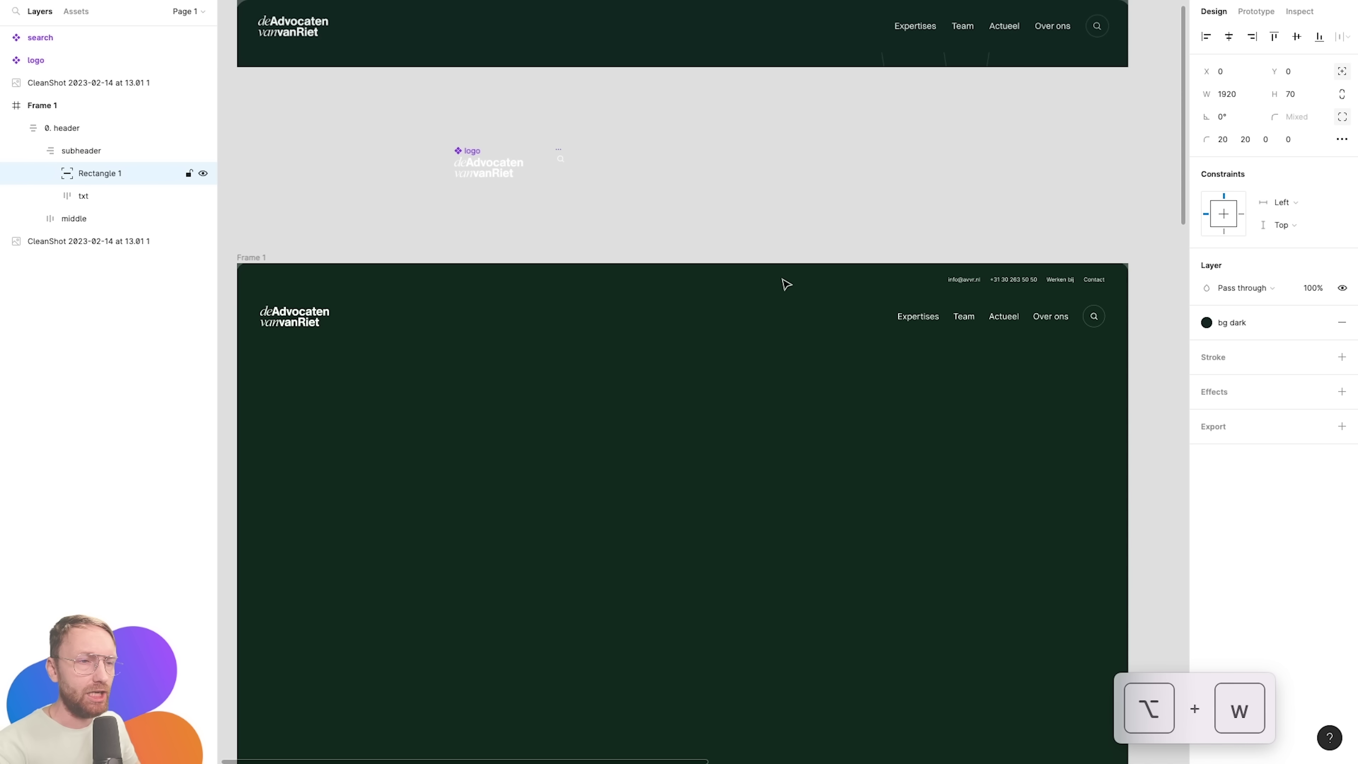
left_click(1293, 72)
type("50")
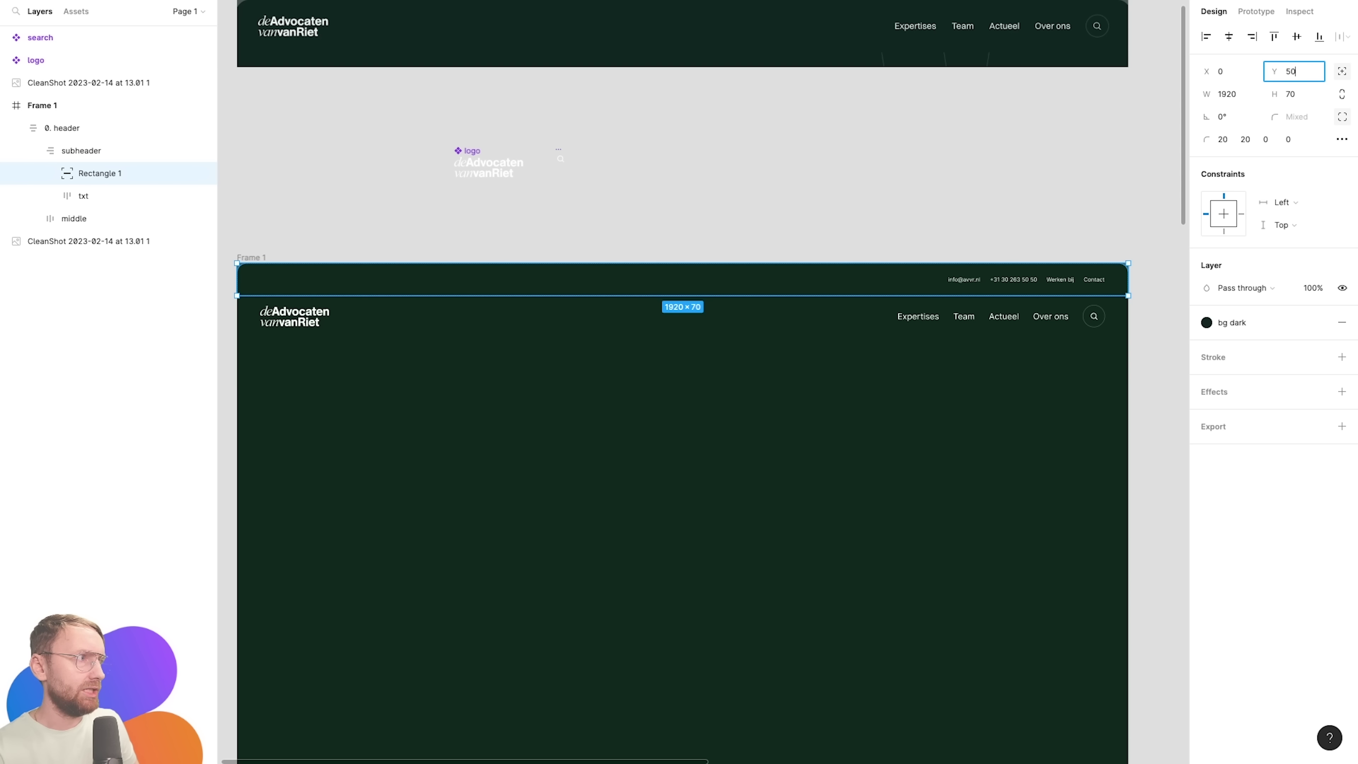
key("Return")
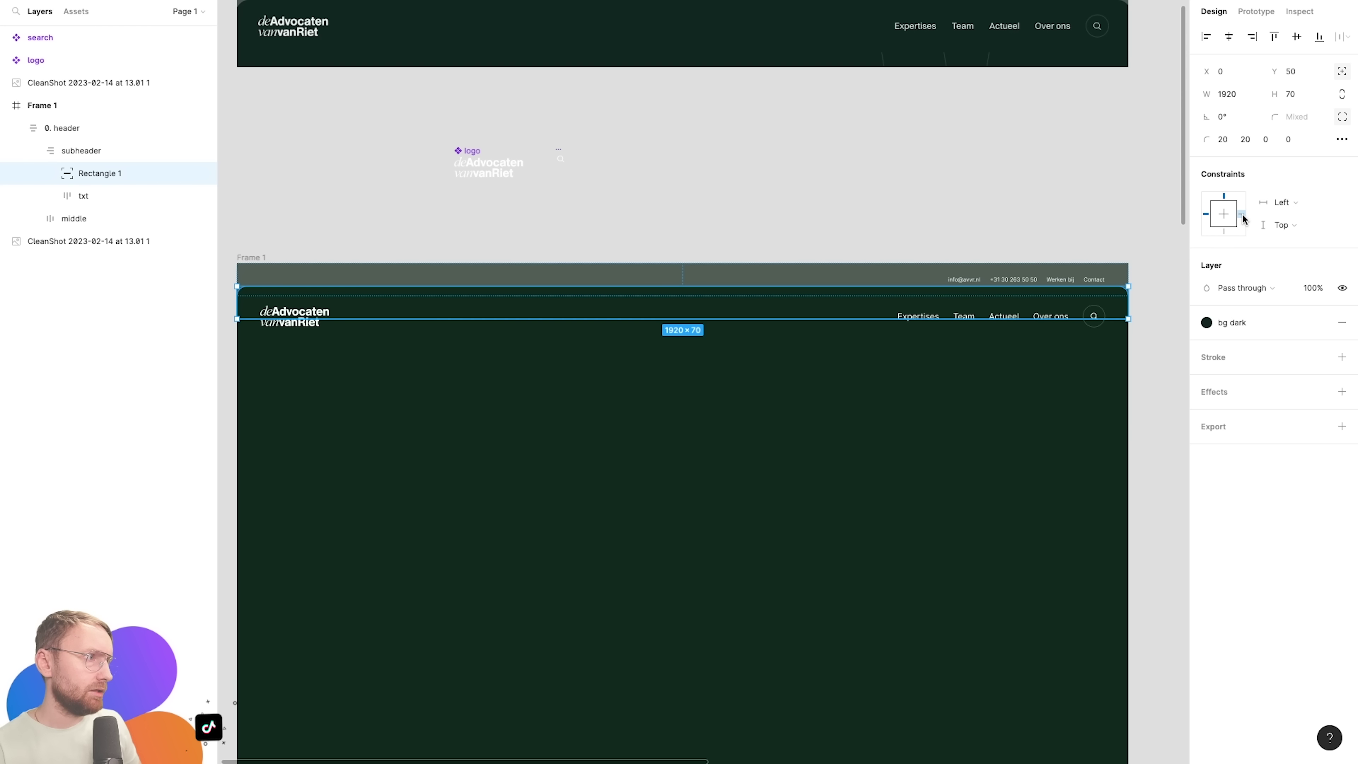
left_click(1242, 214, "shift")
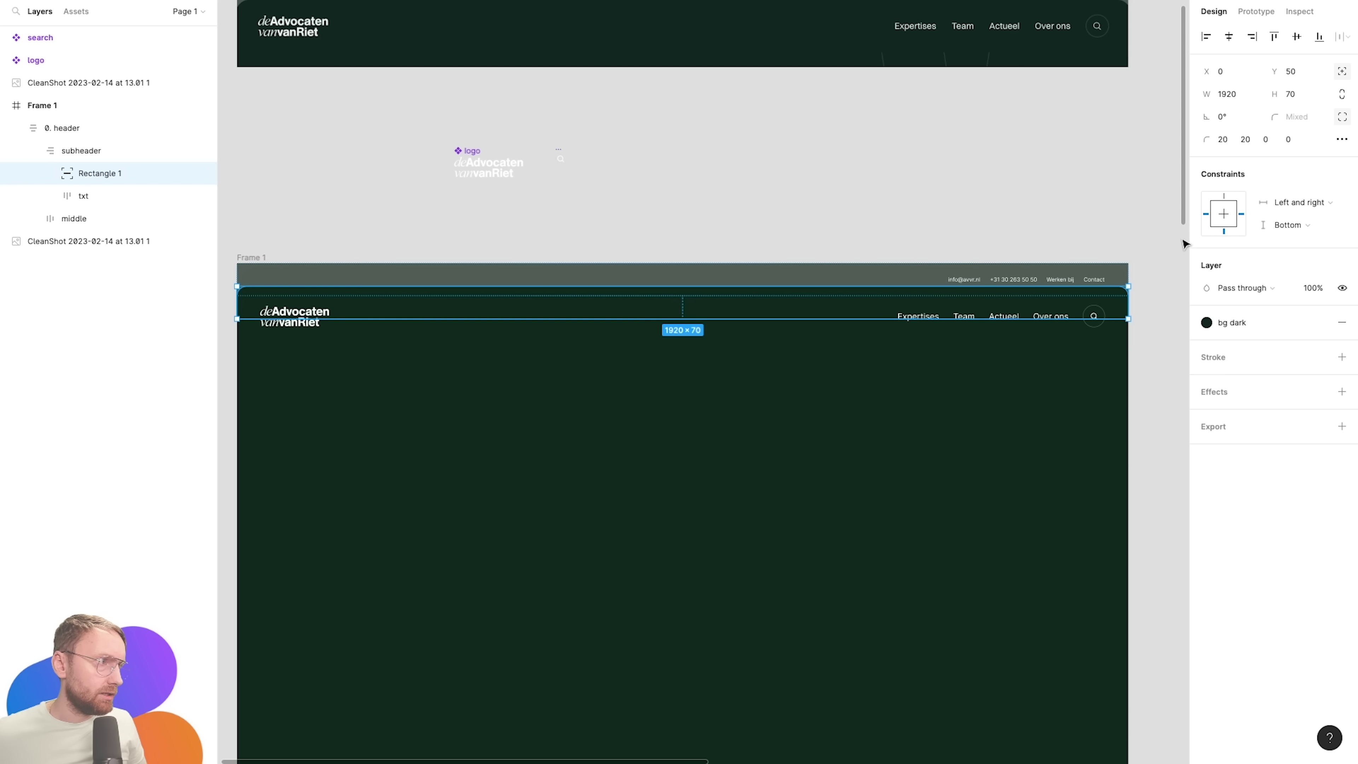
left_click(673, 206)
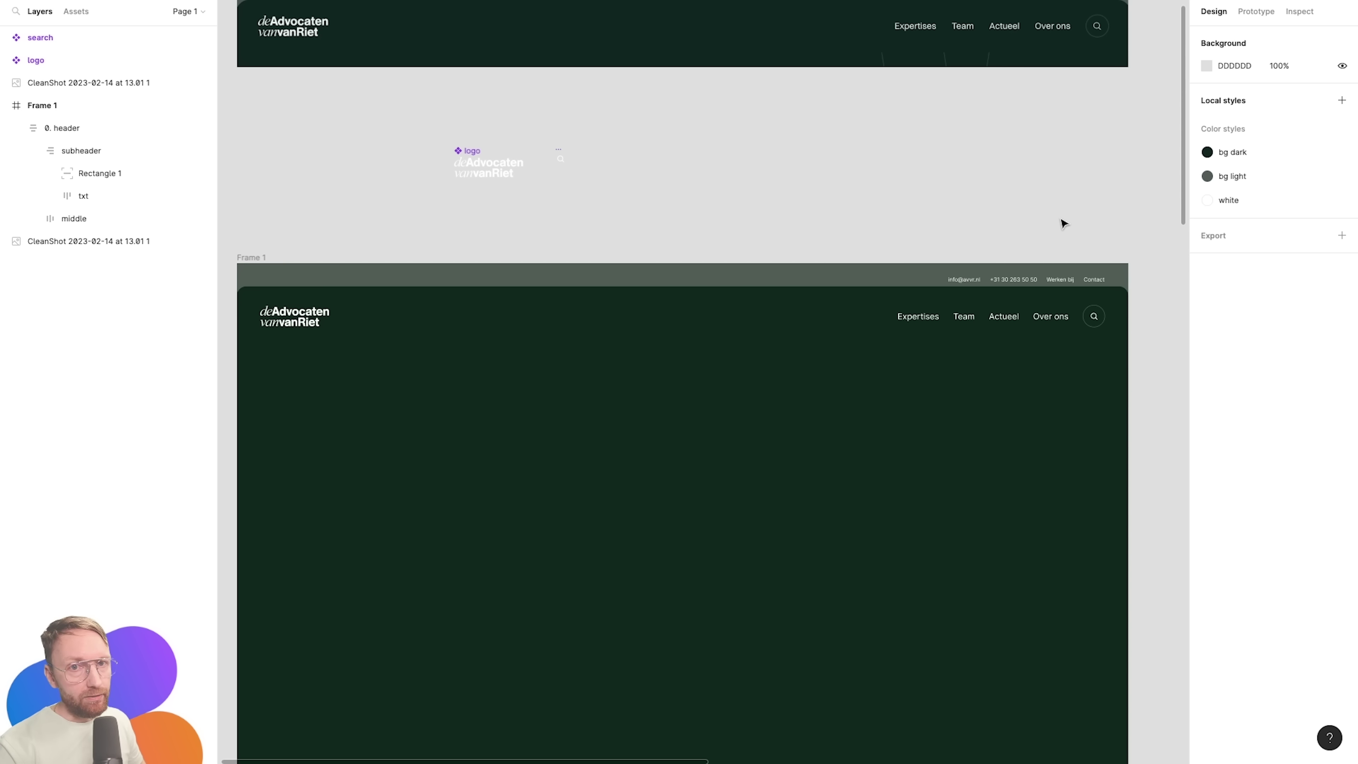
left_click(1066, 284)
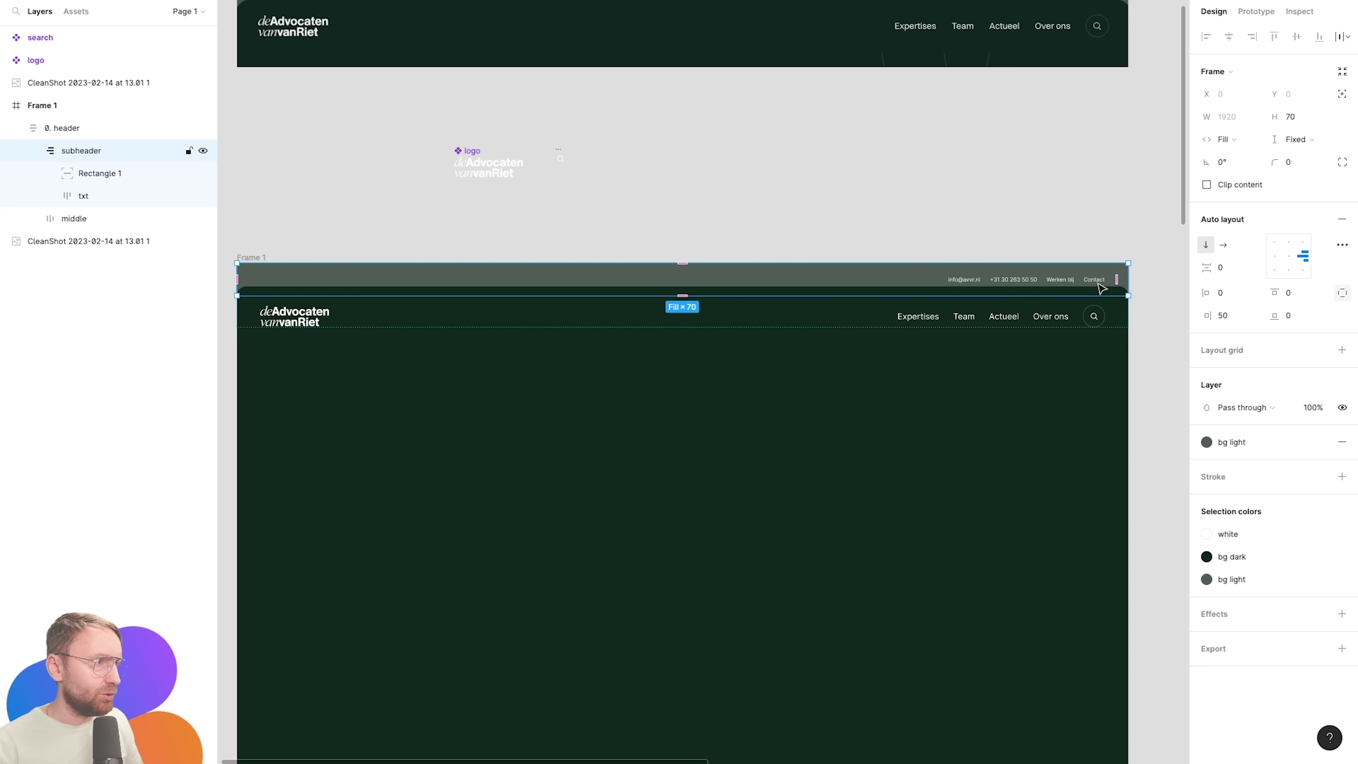
Set subheader bottom padding to 10 and verify 0. header still resizes to 1920 wide.
type("10")
key("Return")
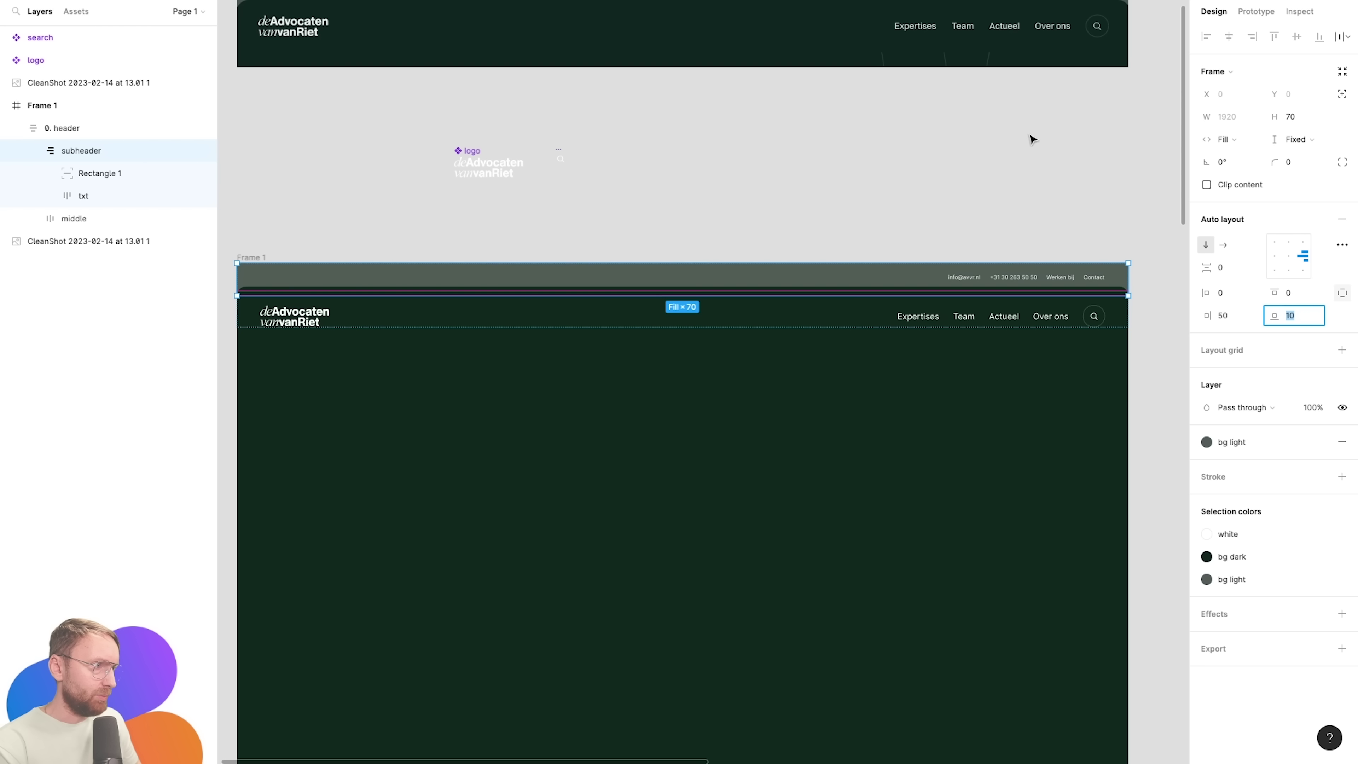
left_click(976, 139)
left_click(951, 297)
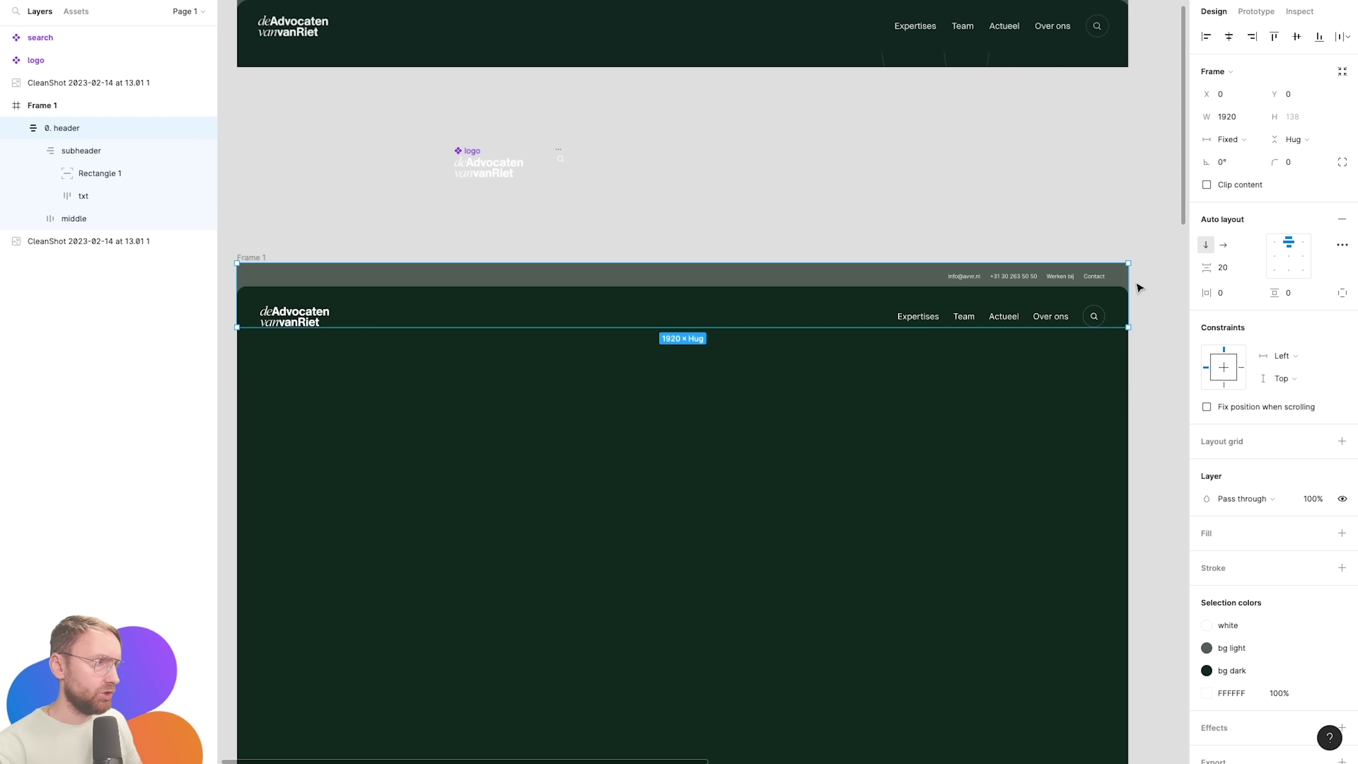
mouse_move(1128, 288)
left_mouse_down()
mouse_move(875, 290)
mouse_move(1129, 292)
left_mouse_up()
left_click(34, 218)
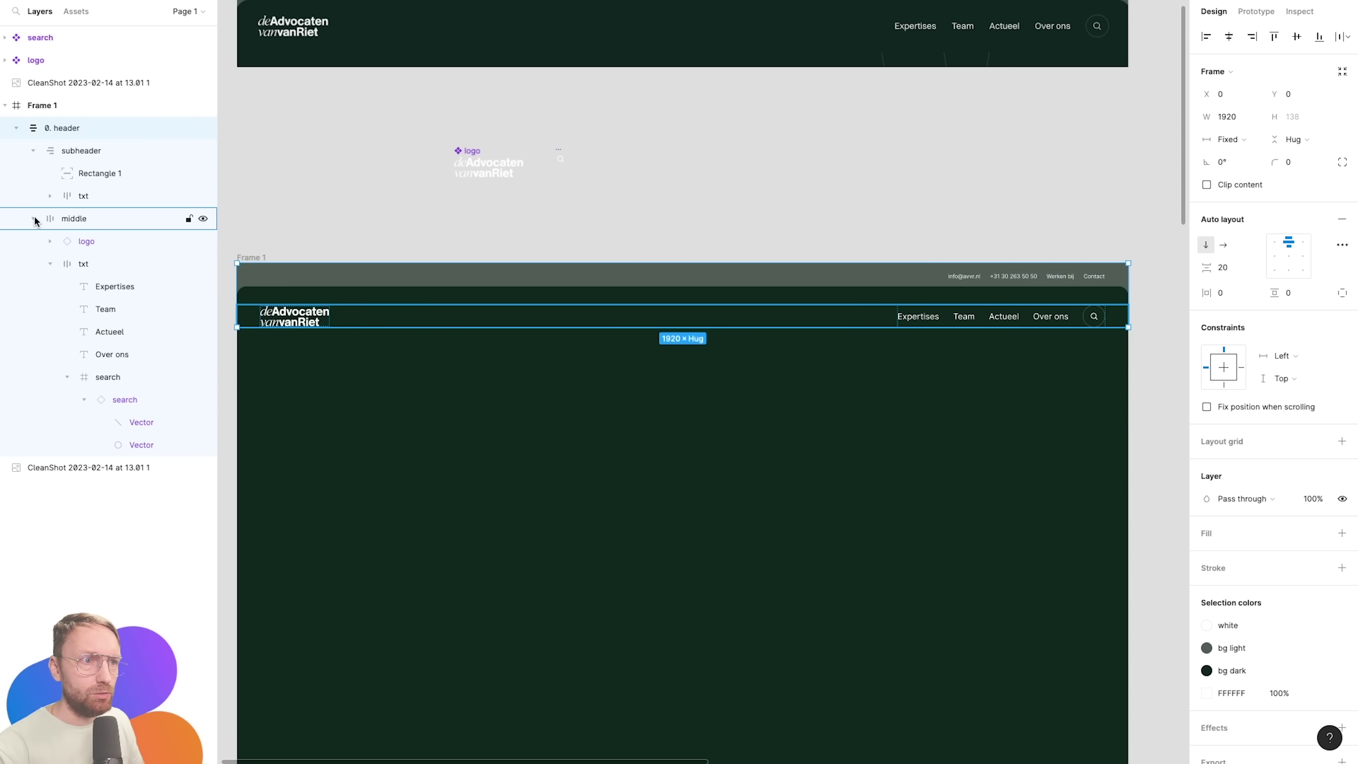
left_click(34, 218)
left_click(15, 128)
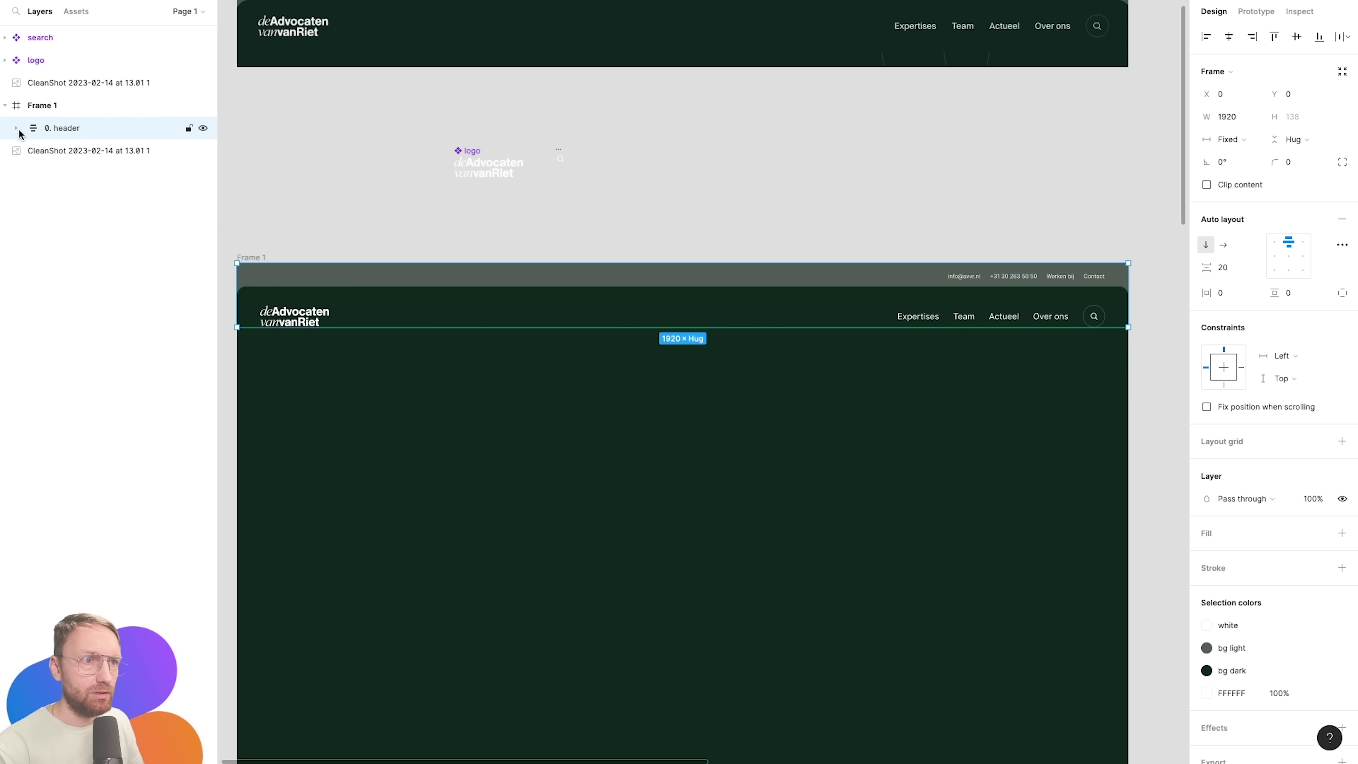
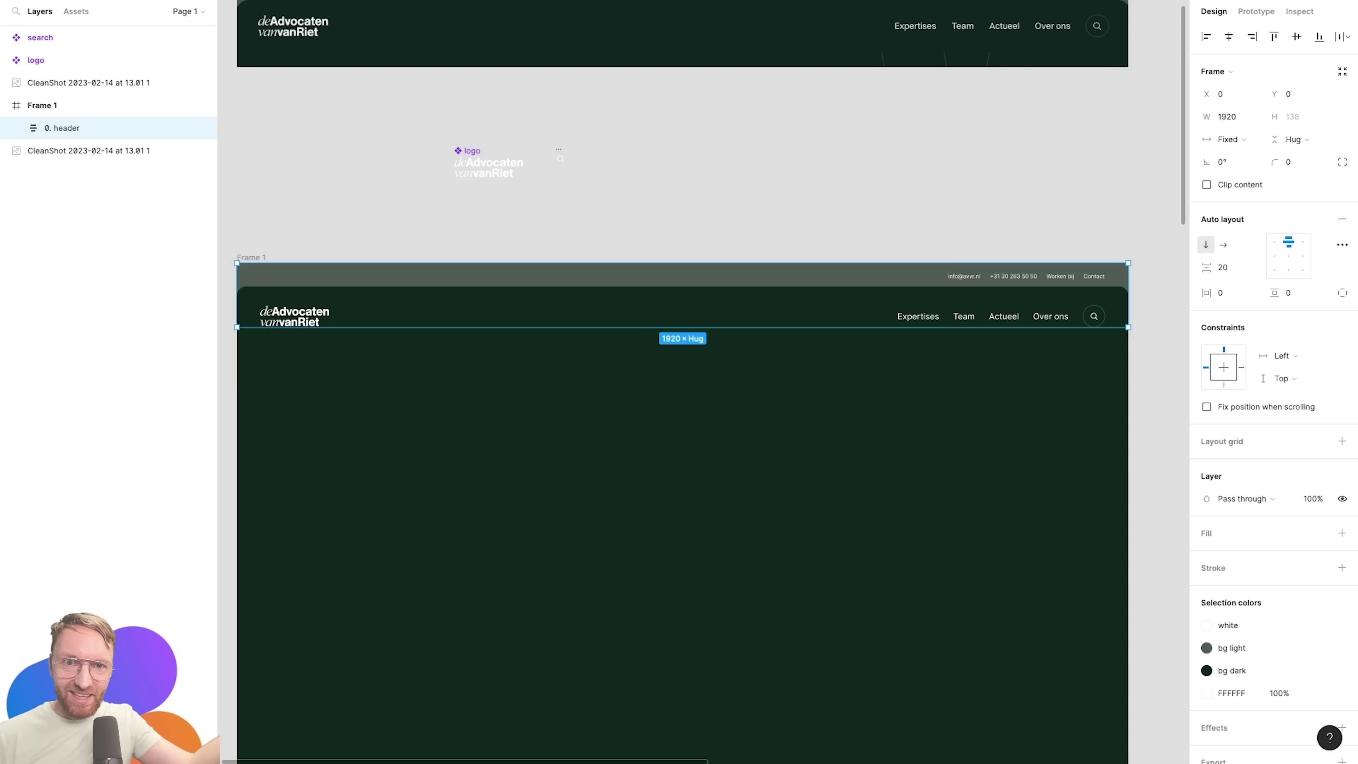
Place and crop the hero screenshot inside Frame 1, then copy the site's heading and subtitle.
scroll(633, 138, "down", 3)
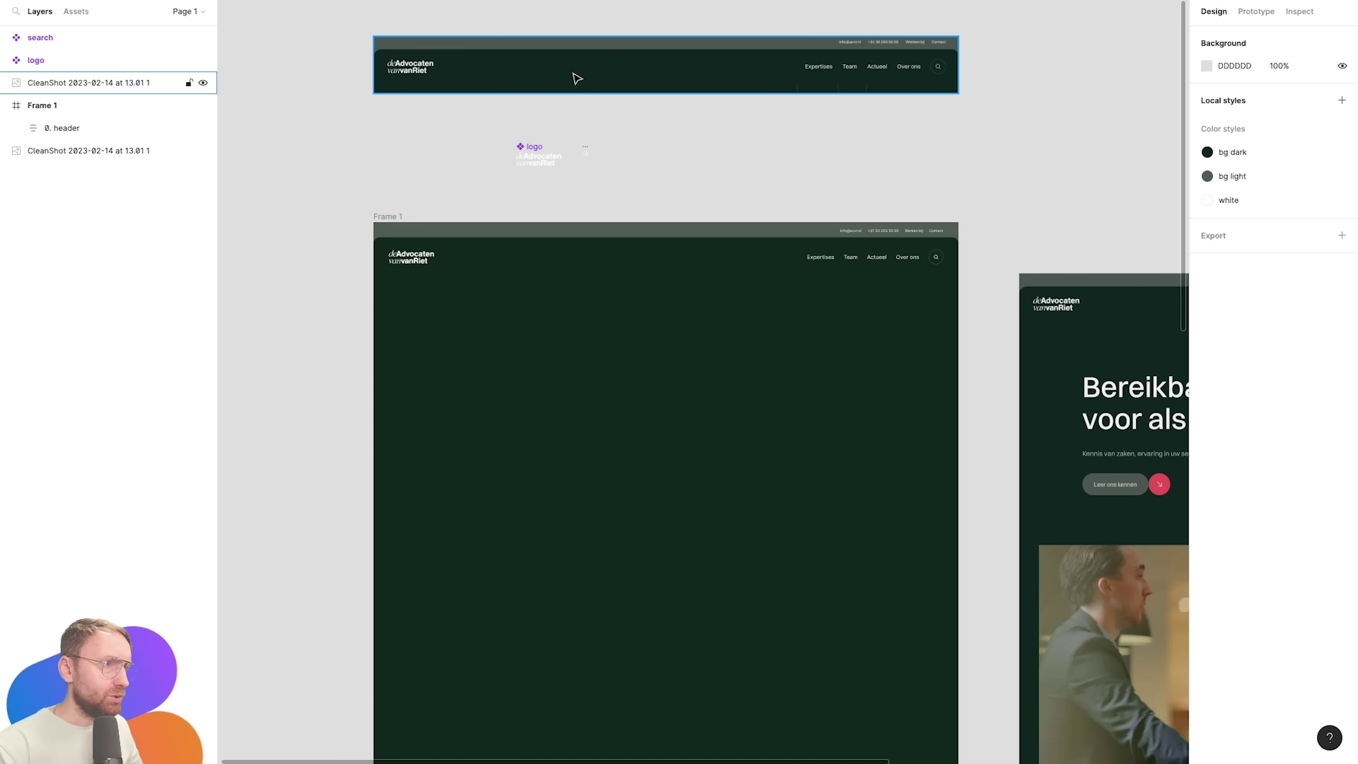
left_click_drag(576, 76, 670, 702)
mouse_move(646, 463)
left_mouse_down()
mouse_move(645, 555)
mouse_move(623, 456)
left_mouse_up()
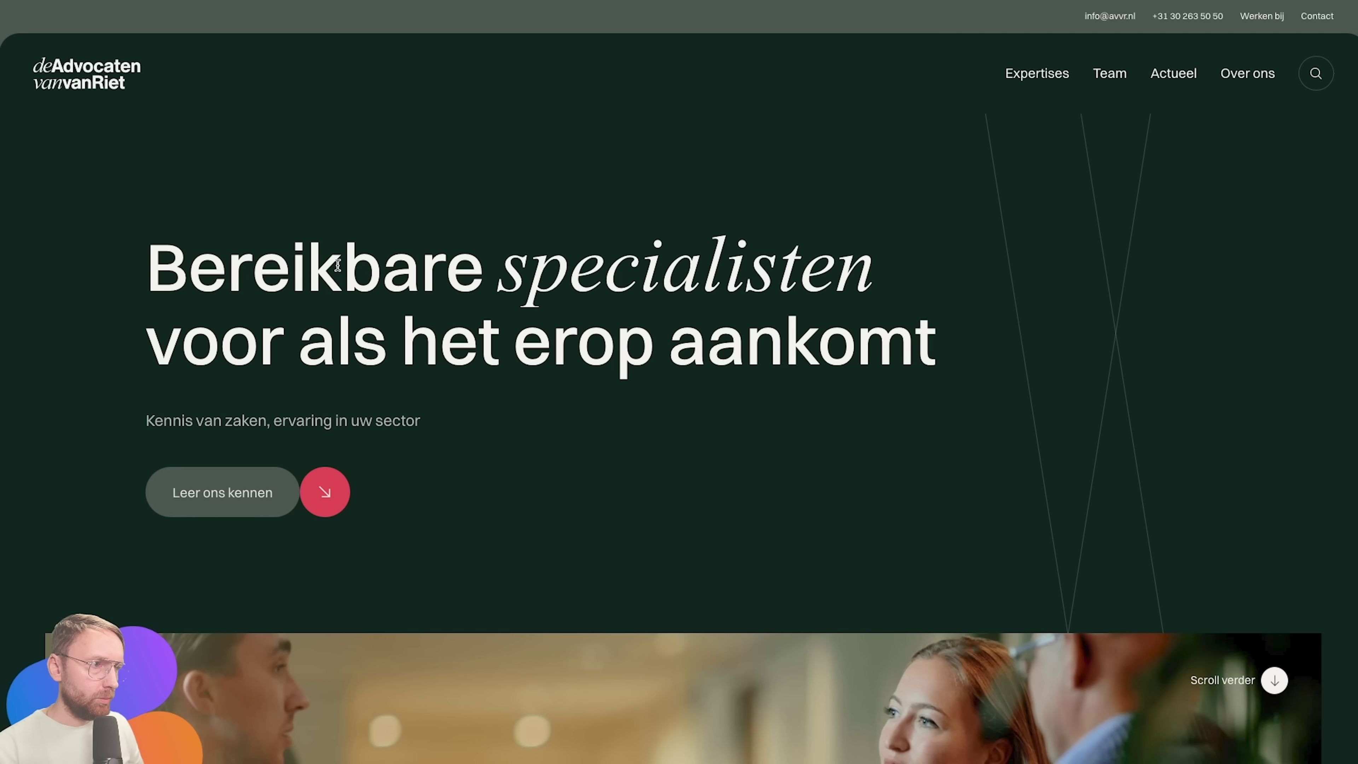
left_click_drag(147, 262, 580, 437)
key("super+c")
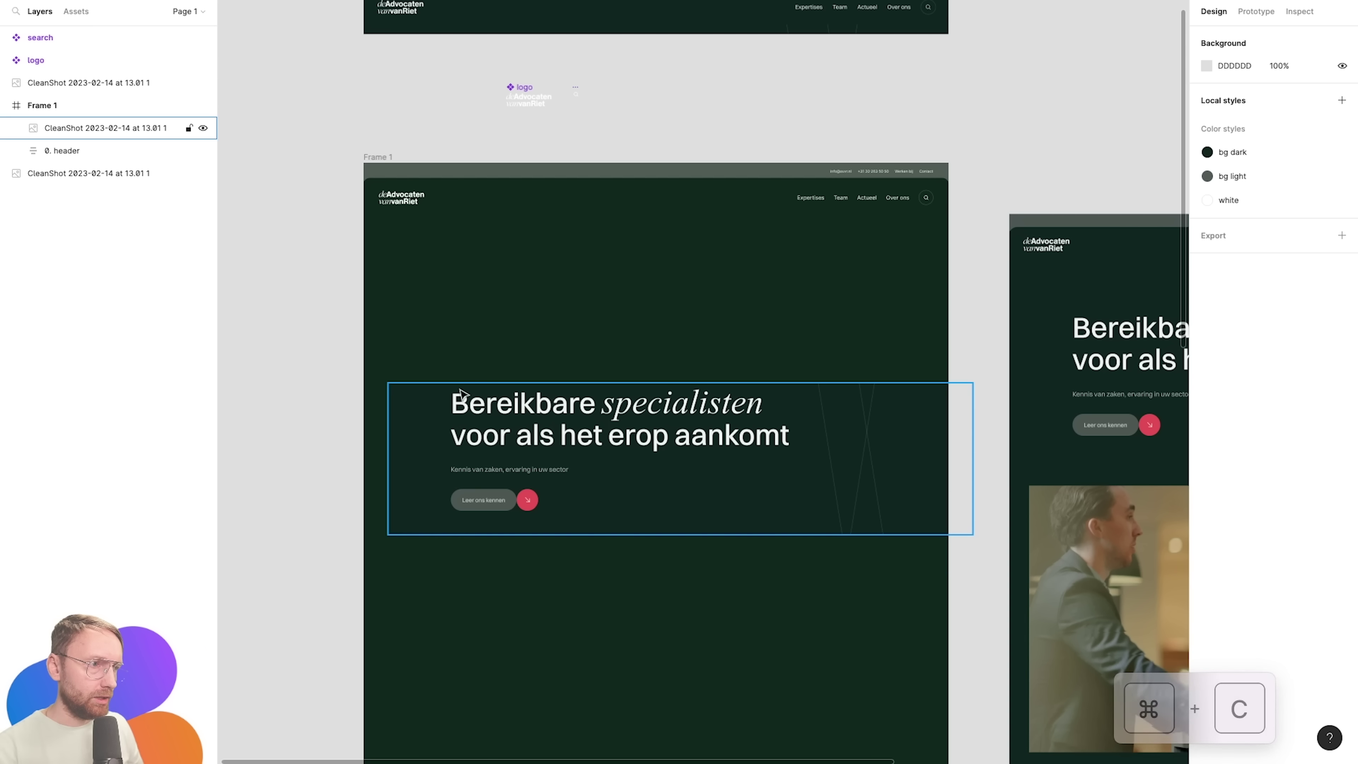
Paste the copied hero text into Figma and set it to font size 49.
key("super+v")
key("super+a")
left_click(1299, 367)
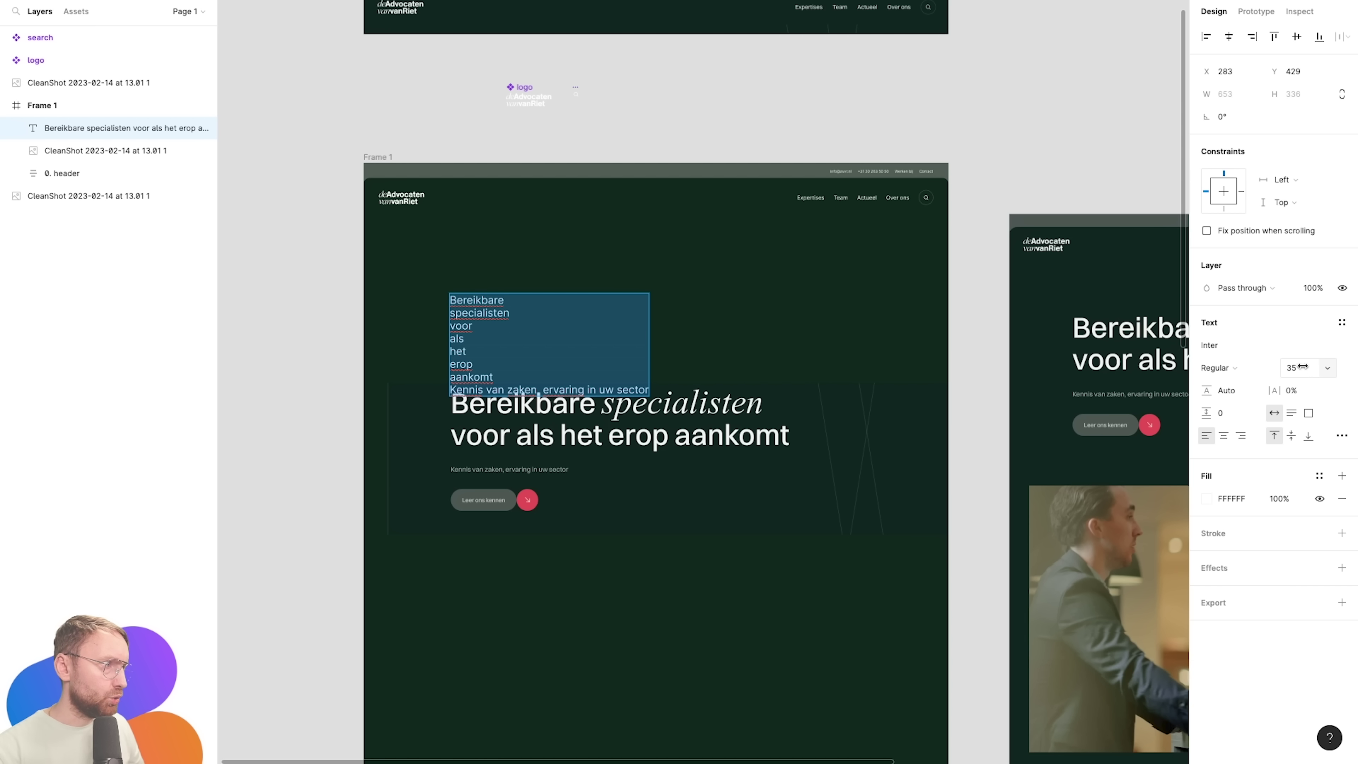
type("49")
key("Return")
Remove the line breaks so the heading words join onto their lines.
left_click(485, 343)
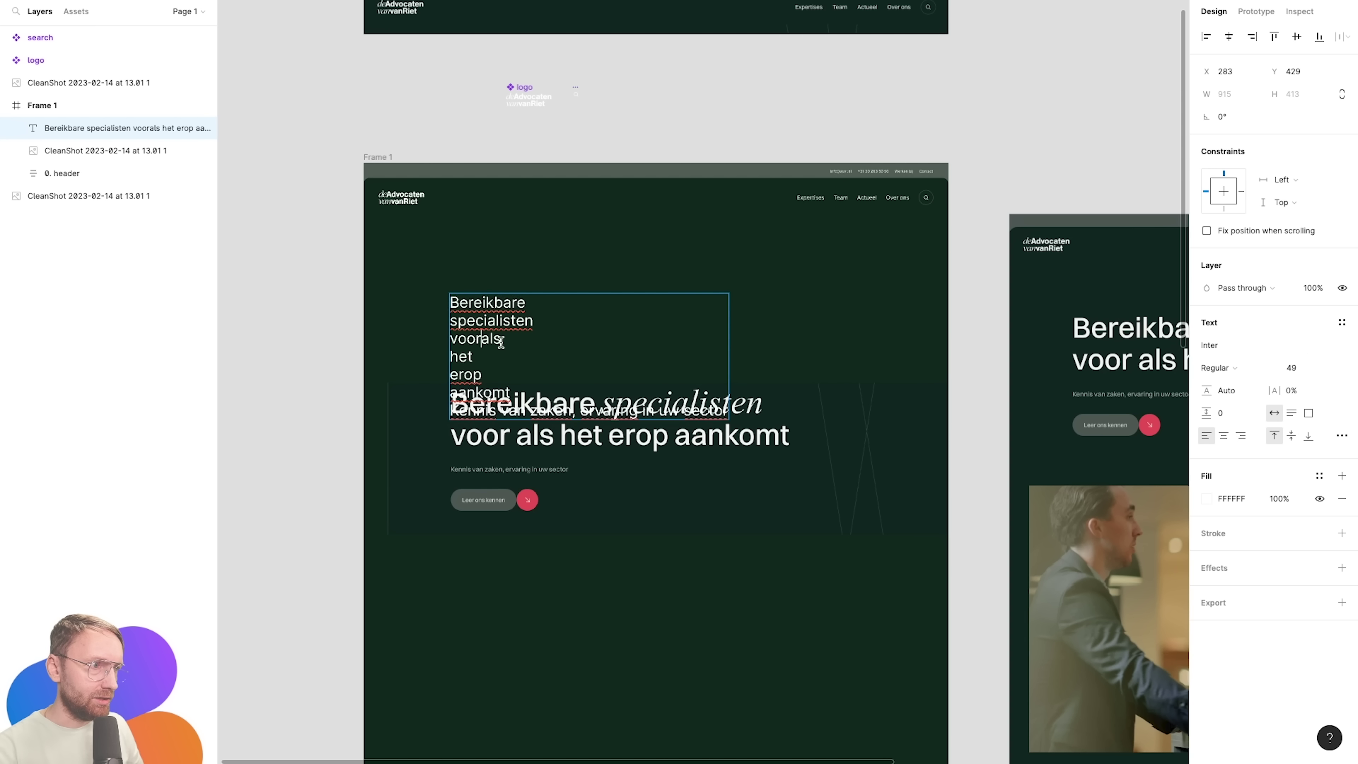
key("Delete")
left_click(545, 340)
key("Delete")
key("Delete")
left_click(570, 339)
key("Delete")
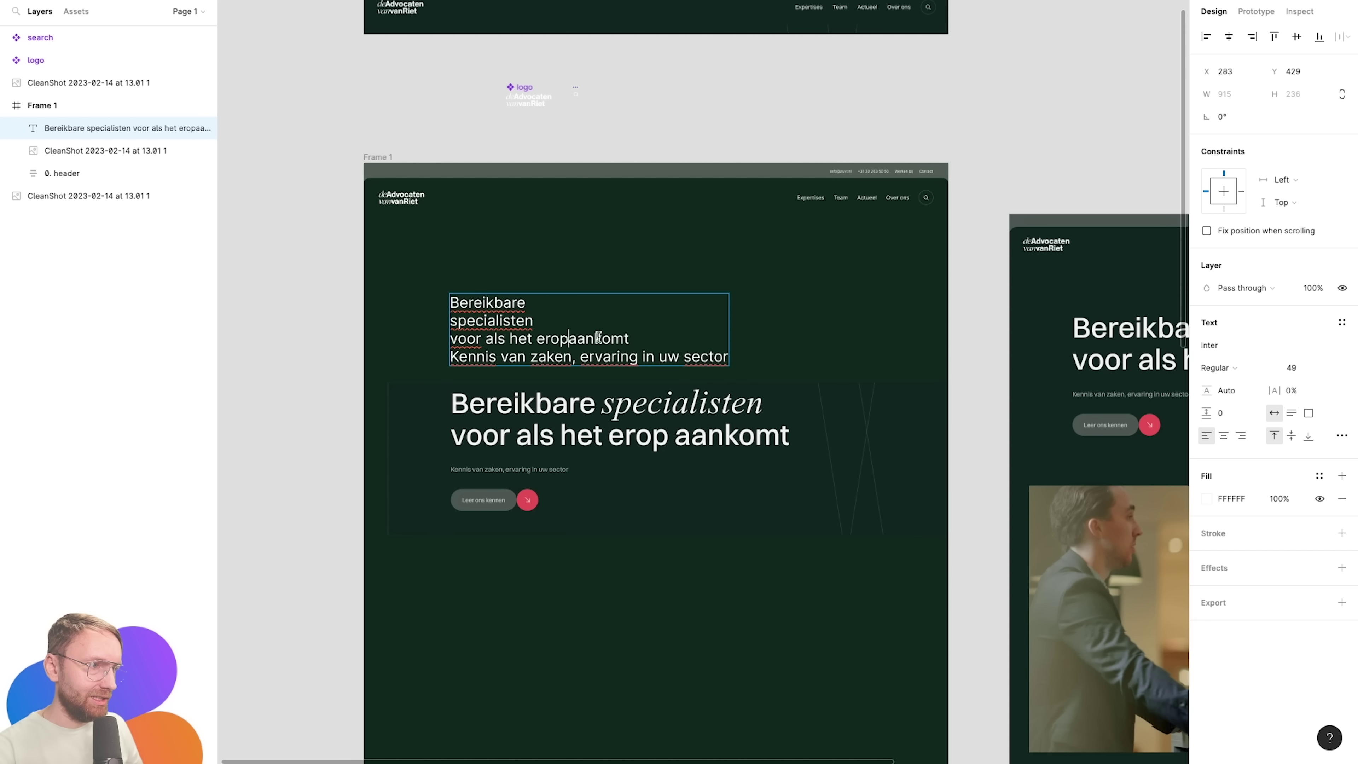
Cut the subtitle line out of the heading into its own text layer.
left_click_drag(635, 339, 733, 360)
key("super+x")
key("Escape")
key("t")
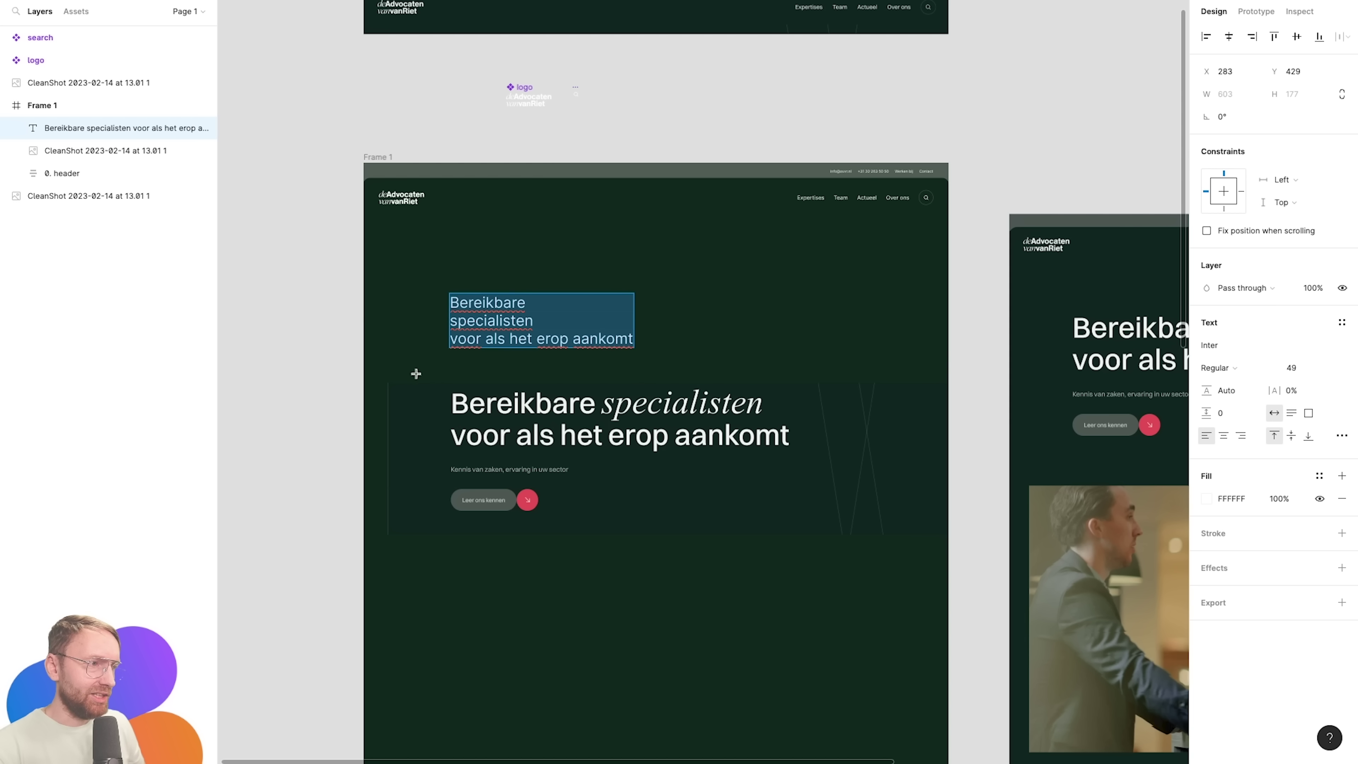
left_click(439, 368)
key("super+v")
key("Escape")
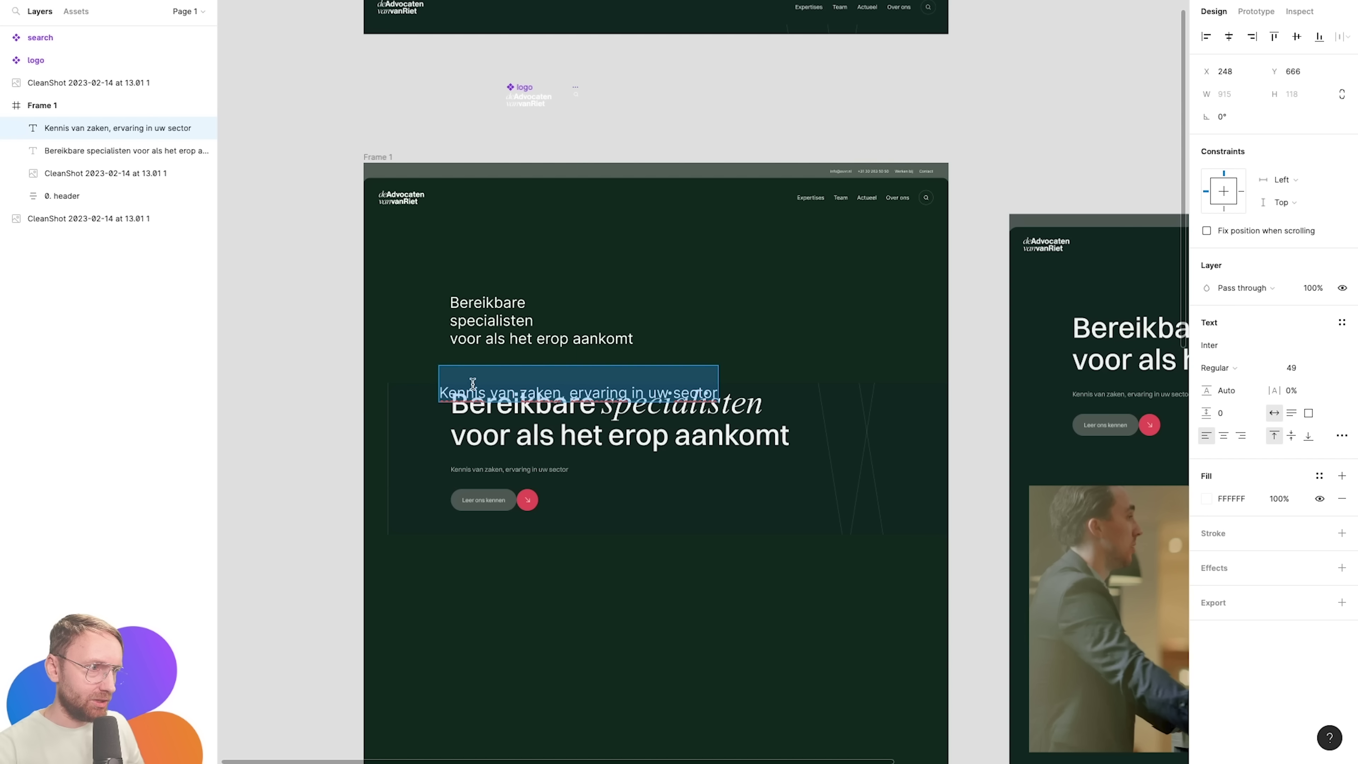
Cut the word 'specialisten' out of the heading into a separate text layer.
scroll(525, 345, "up", 3)
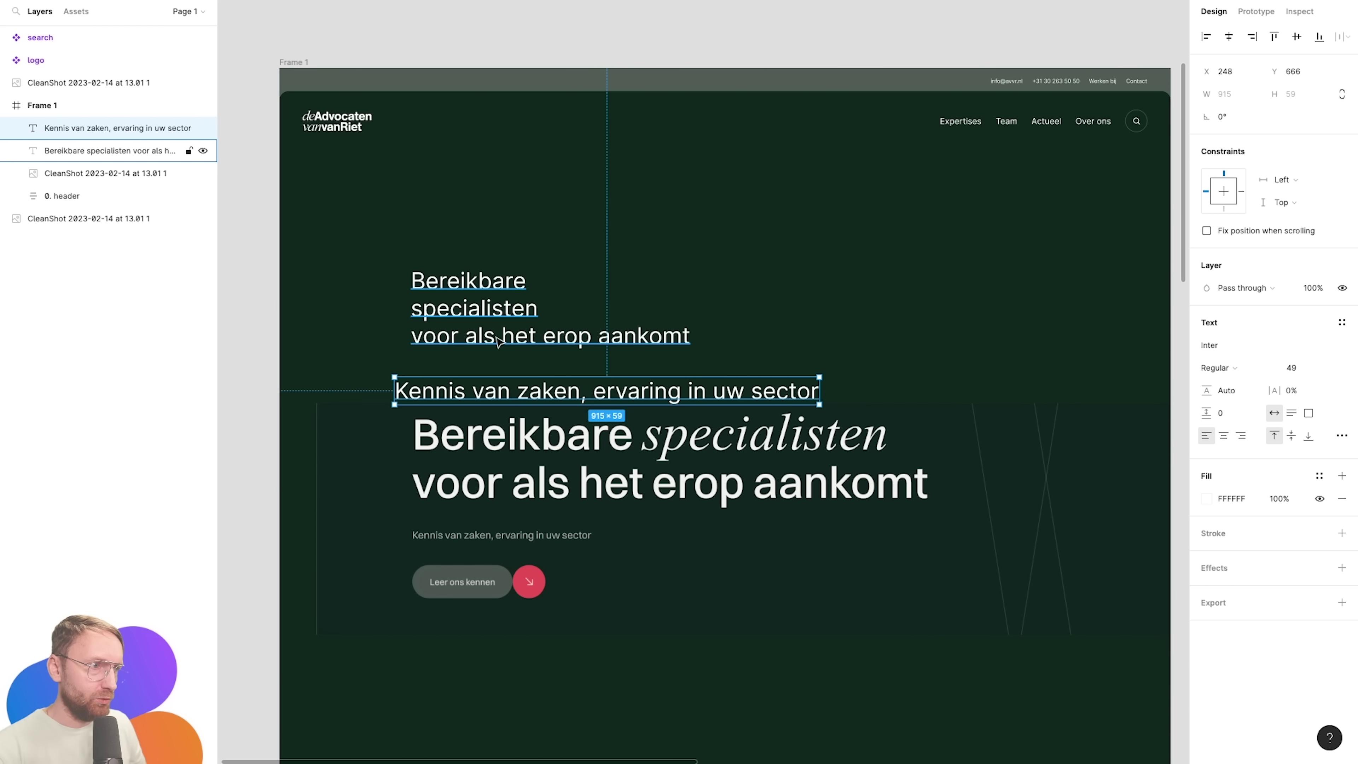
left_click(633, 322)
double_click(563, 307)
left_click_drag(563, 307, 303, 241)
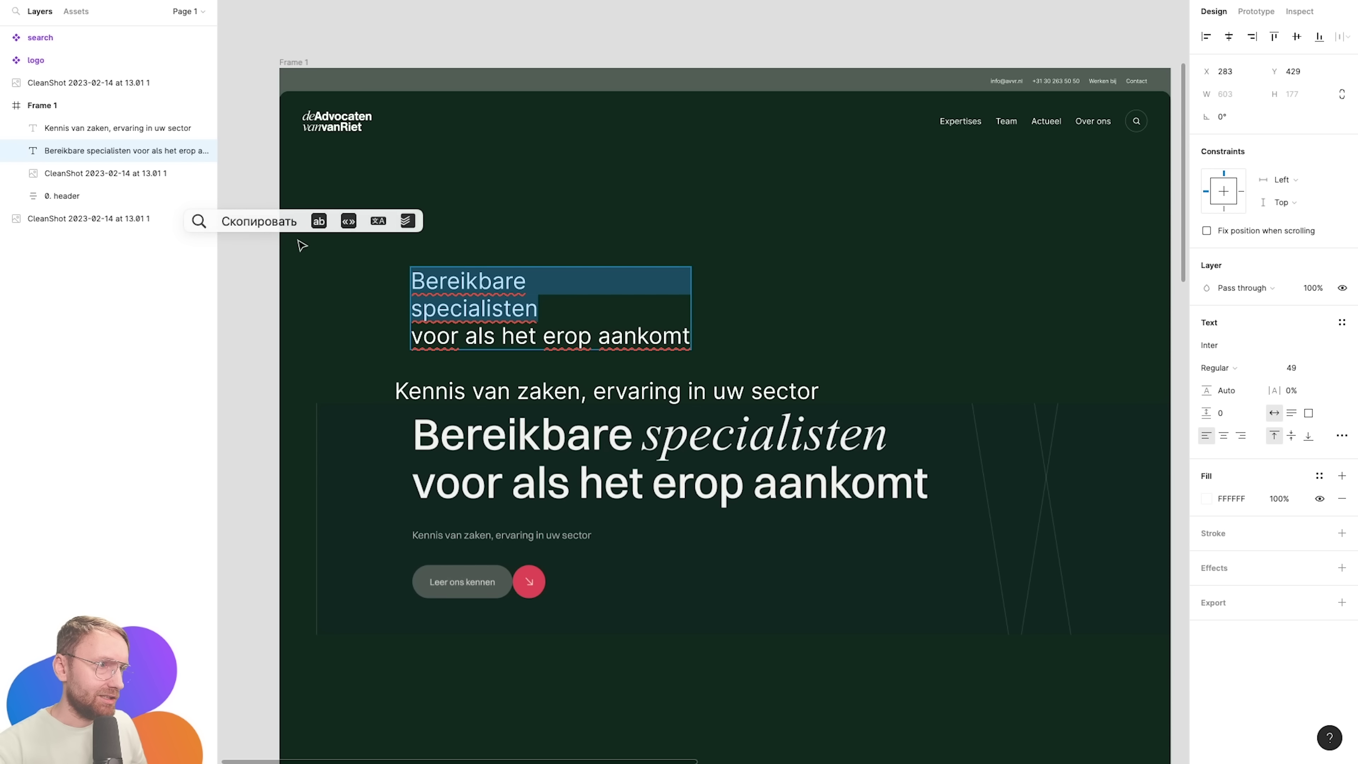
key("super+x")
key("super+z")
left_click_drag(522, 279, 538, 308)
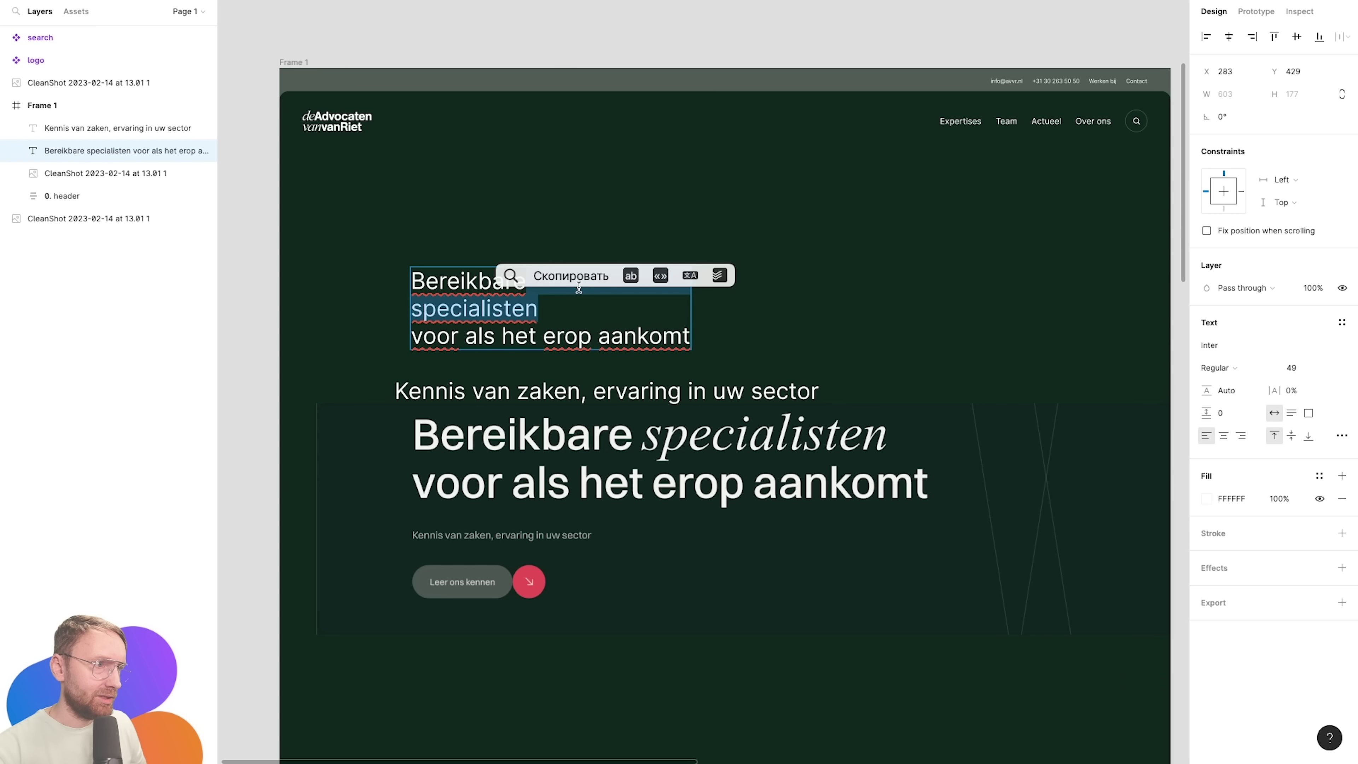
key("super+x")
key("Escape")
key("t")
left_click(795, 254)
key("super+v")
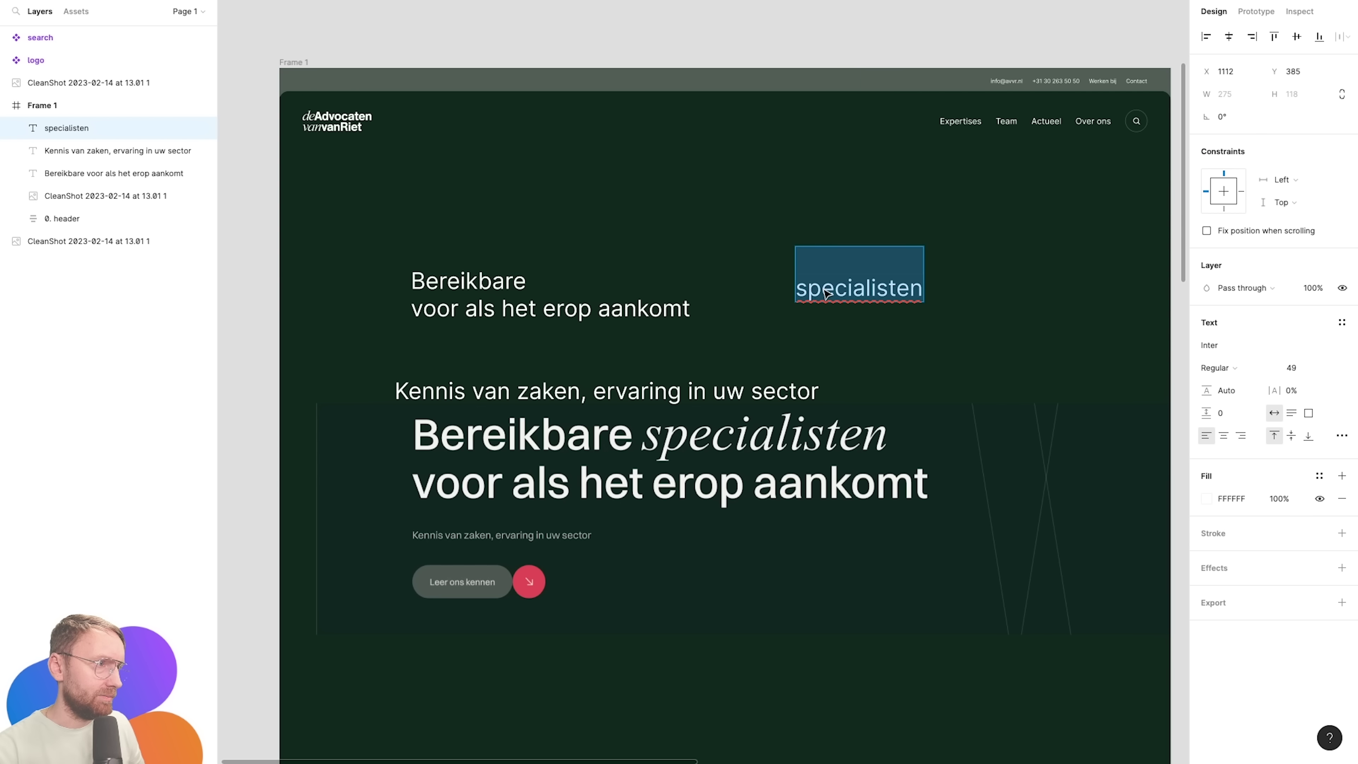
Move the hero screenshot lower and set 'specialisten' in italic Times New Roman.
key("Escape")
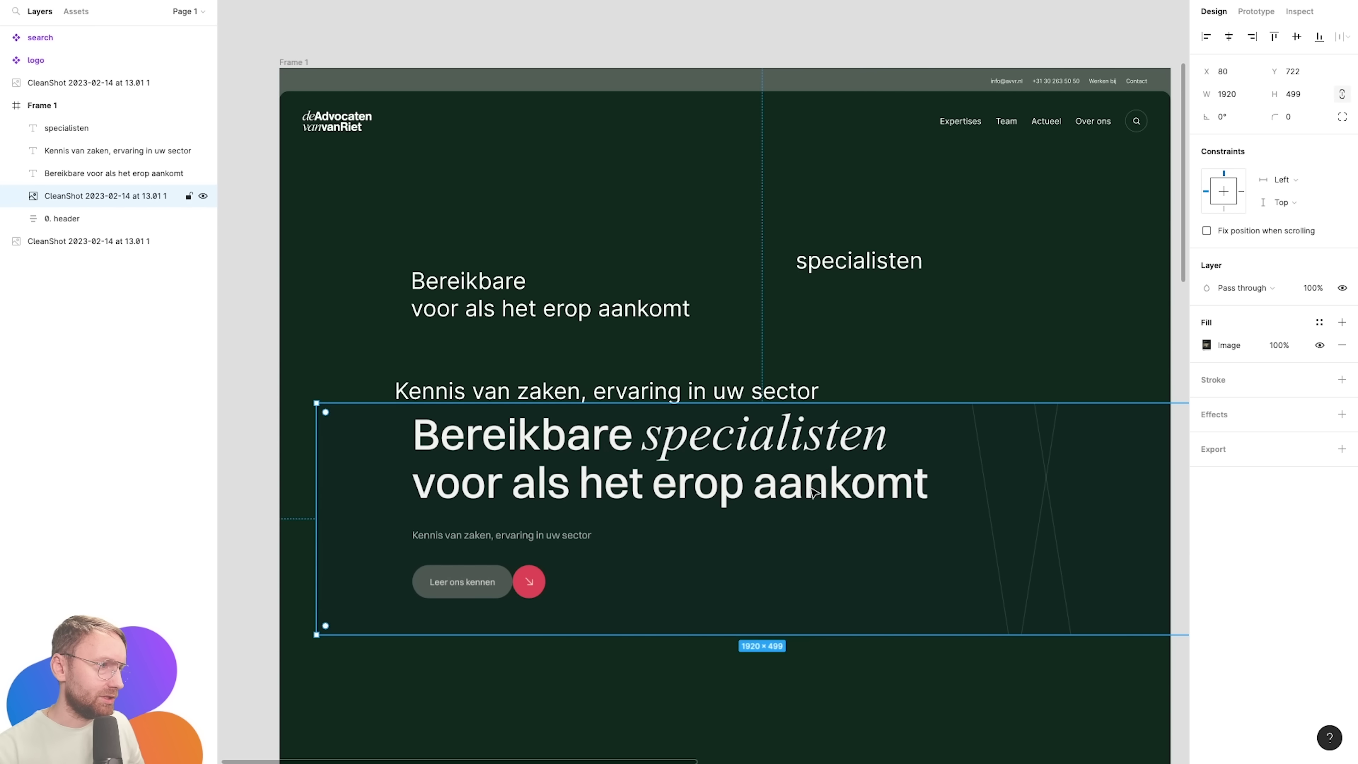
left_click_drag(882, 422, 882, 480)
left_click(882, 270)
left_click(1248, 344)
type("ey")
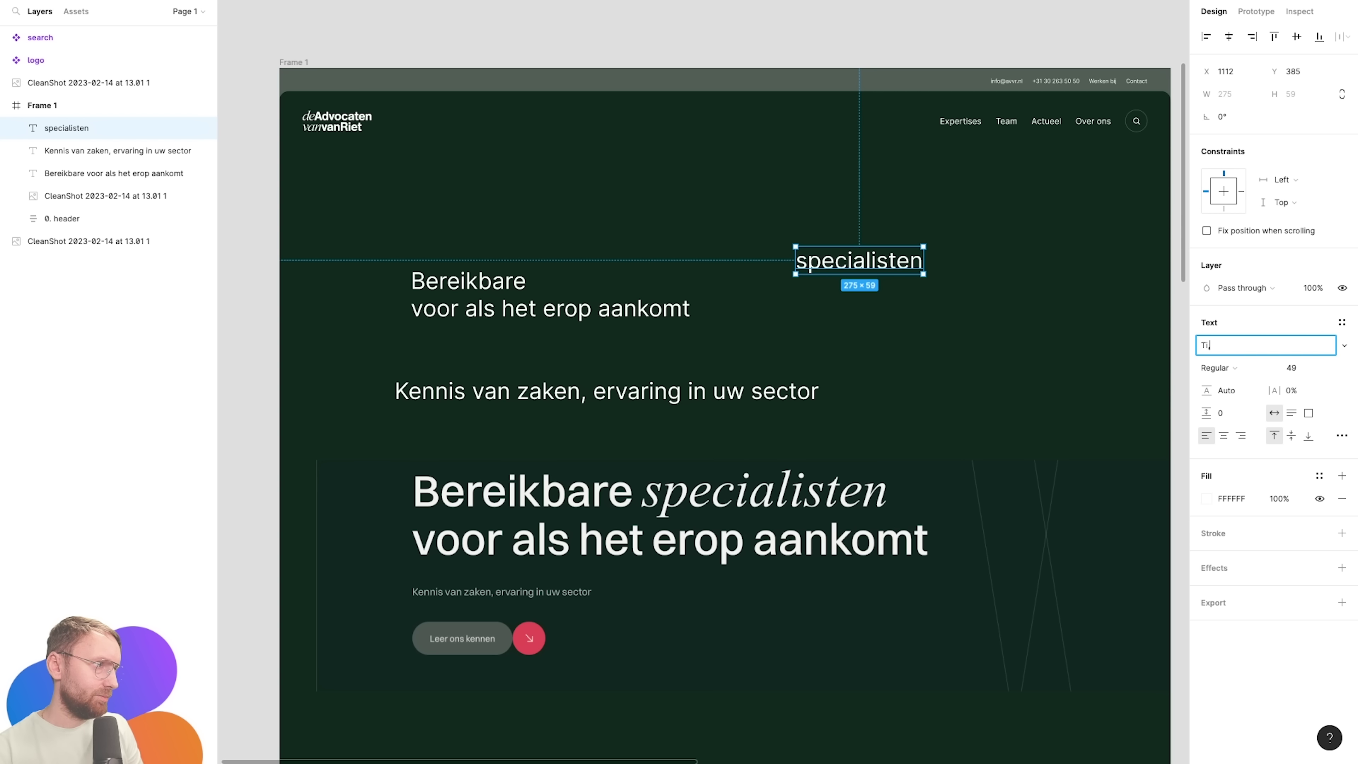
key("Return")
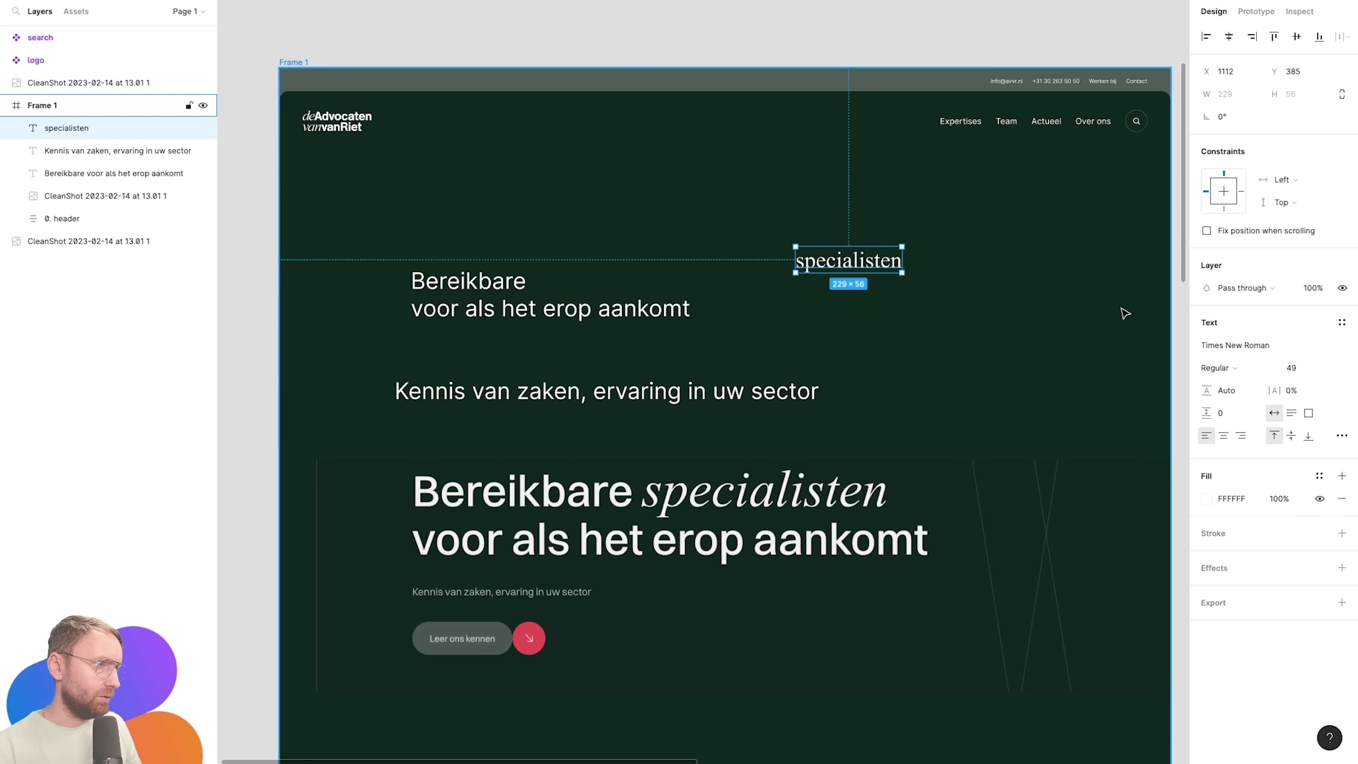
key("super+i")
Set both the heading and subtitle to Arial at size 72.
left_click_drag(385, 417, 512, 320)
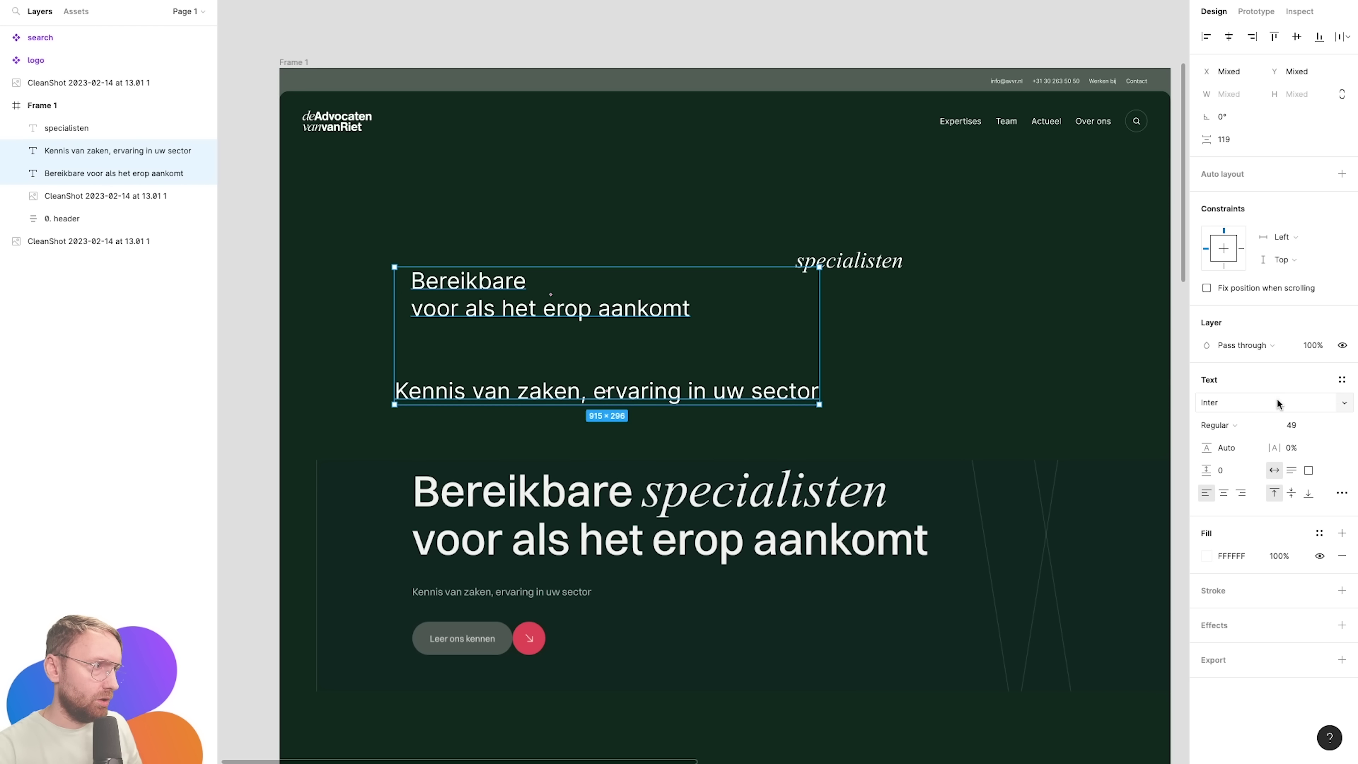
left_click(1228, 405)
type("Arial")
key("Return")
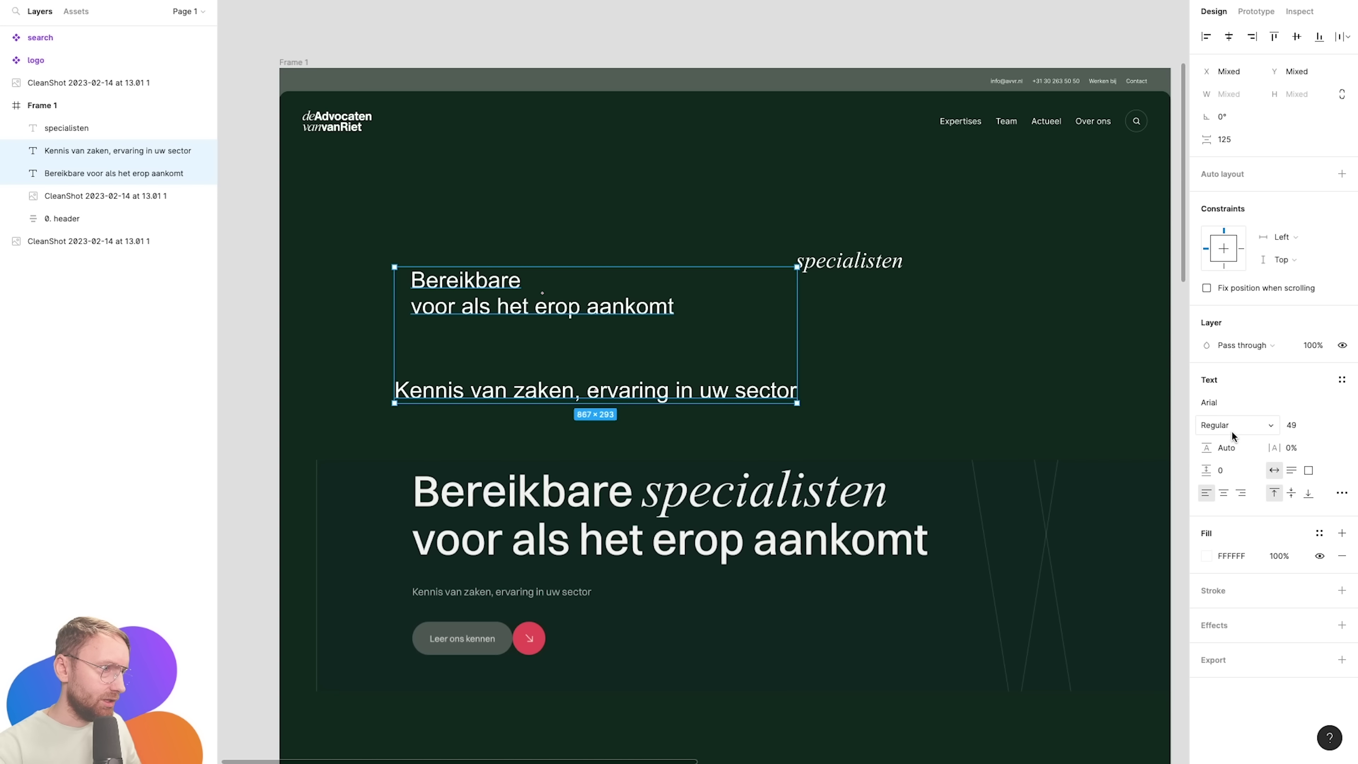
left_click(1305, 426)
type("72")
key("Return")
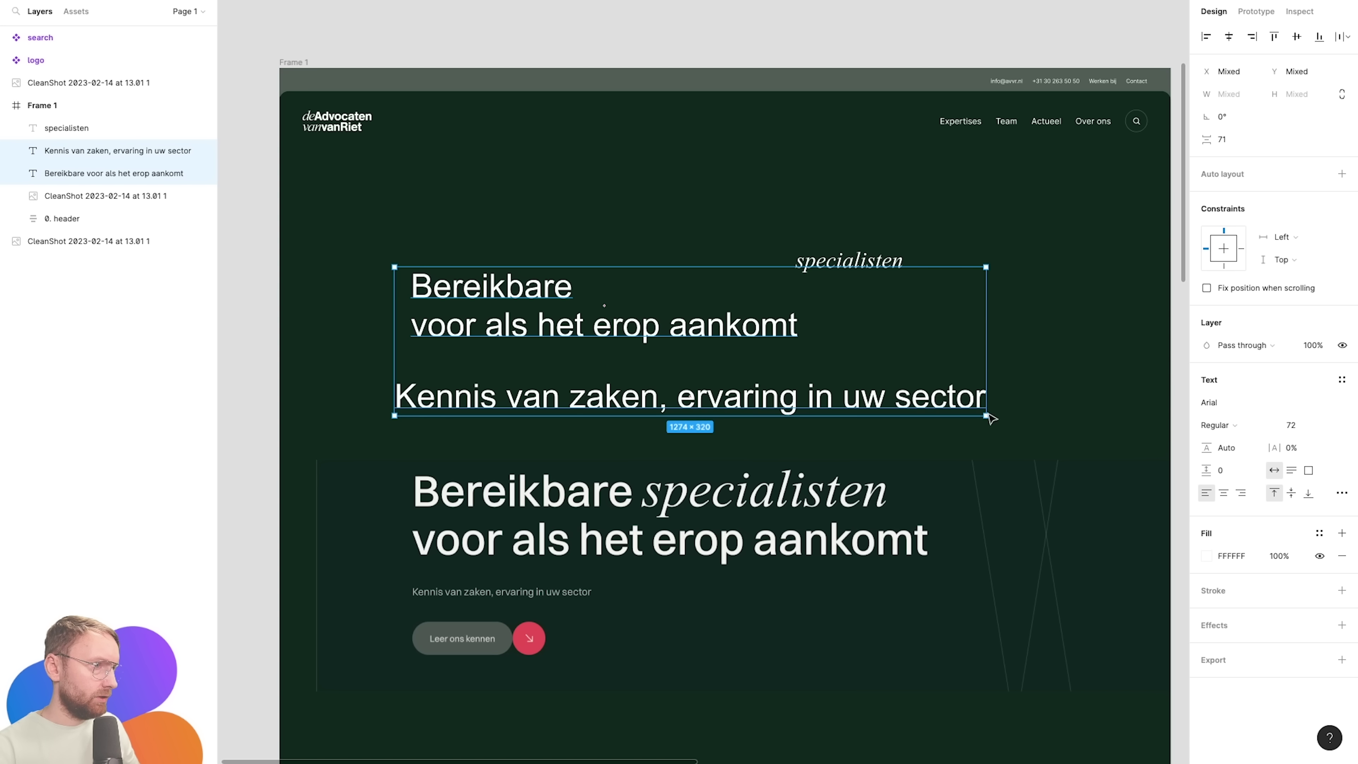
Resize the heading to 96 and the subtitle to 20.
left_click(587, 329)
left_click(1304, 368)
type("9")
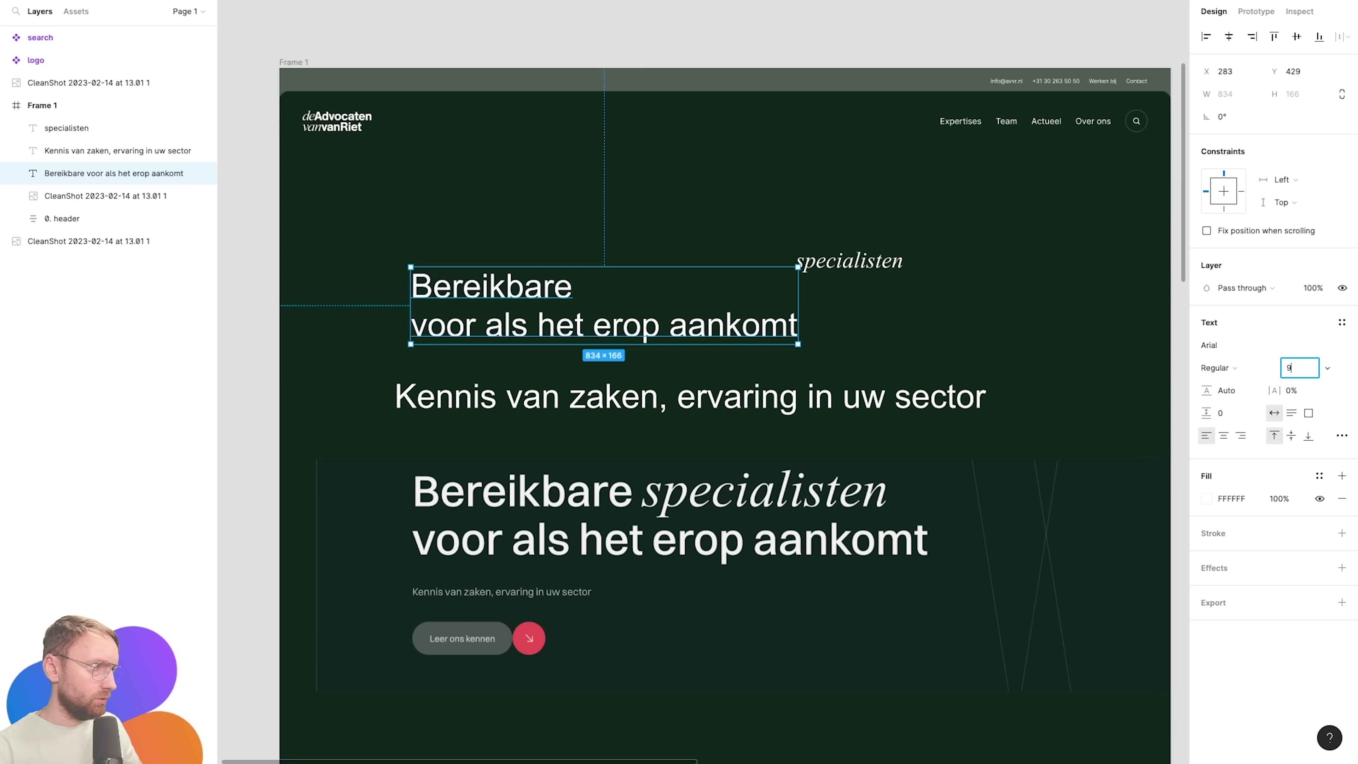
type("6")
key("Return")
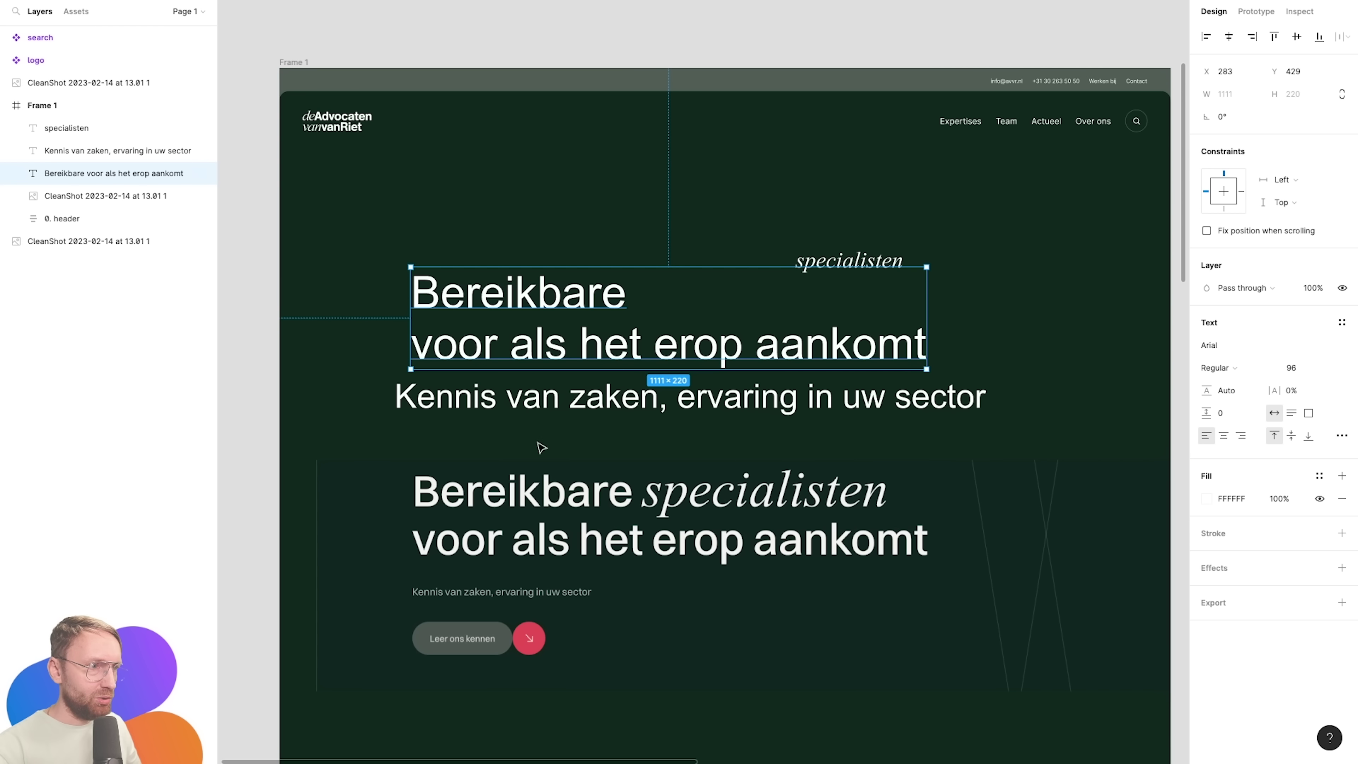
left_click(535, 399)
left_click(1302, 368)
key("Return")
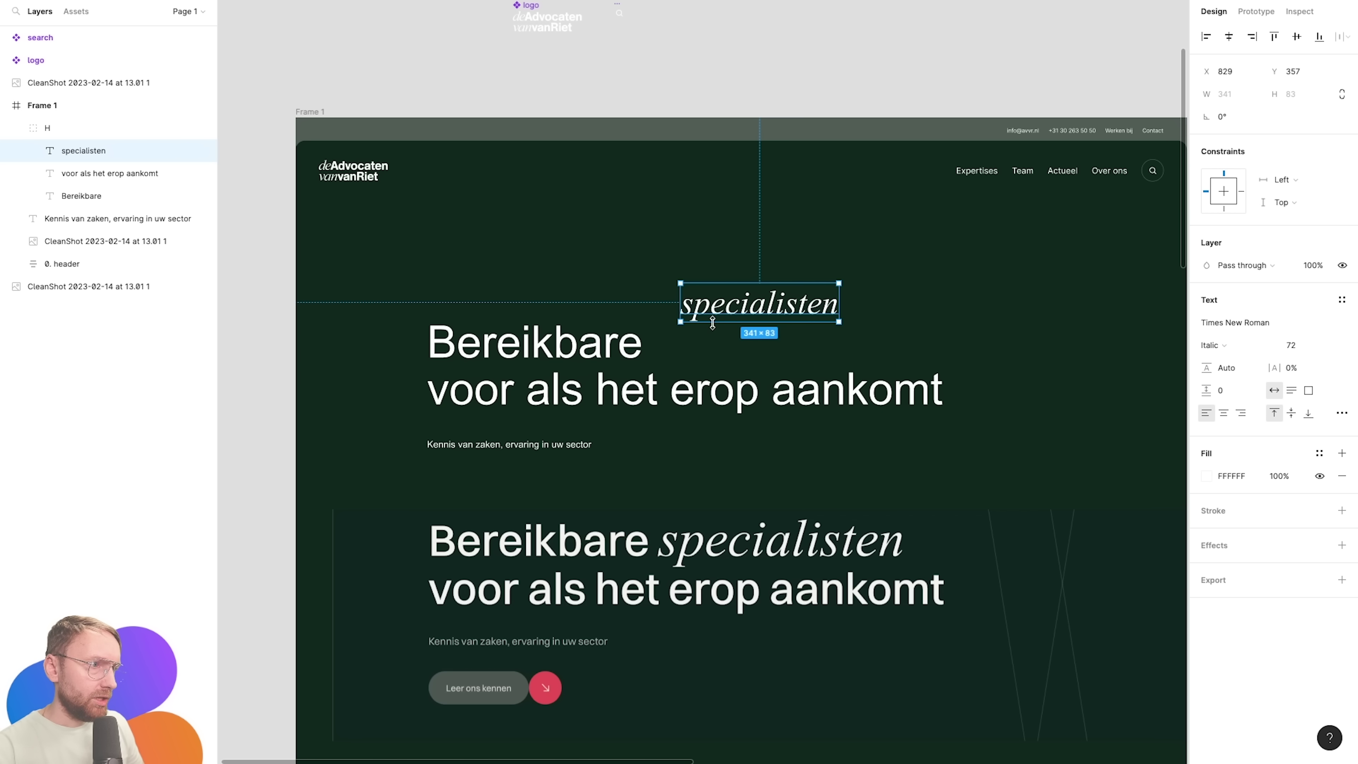
Position 'specialisten' beside 'Bereikbare' and set it to size 110.
left_click_drag(713, 323, 694, 362)
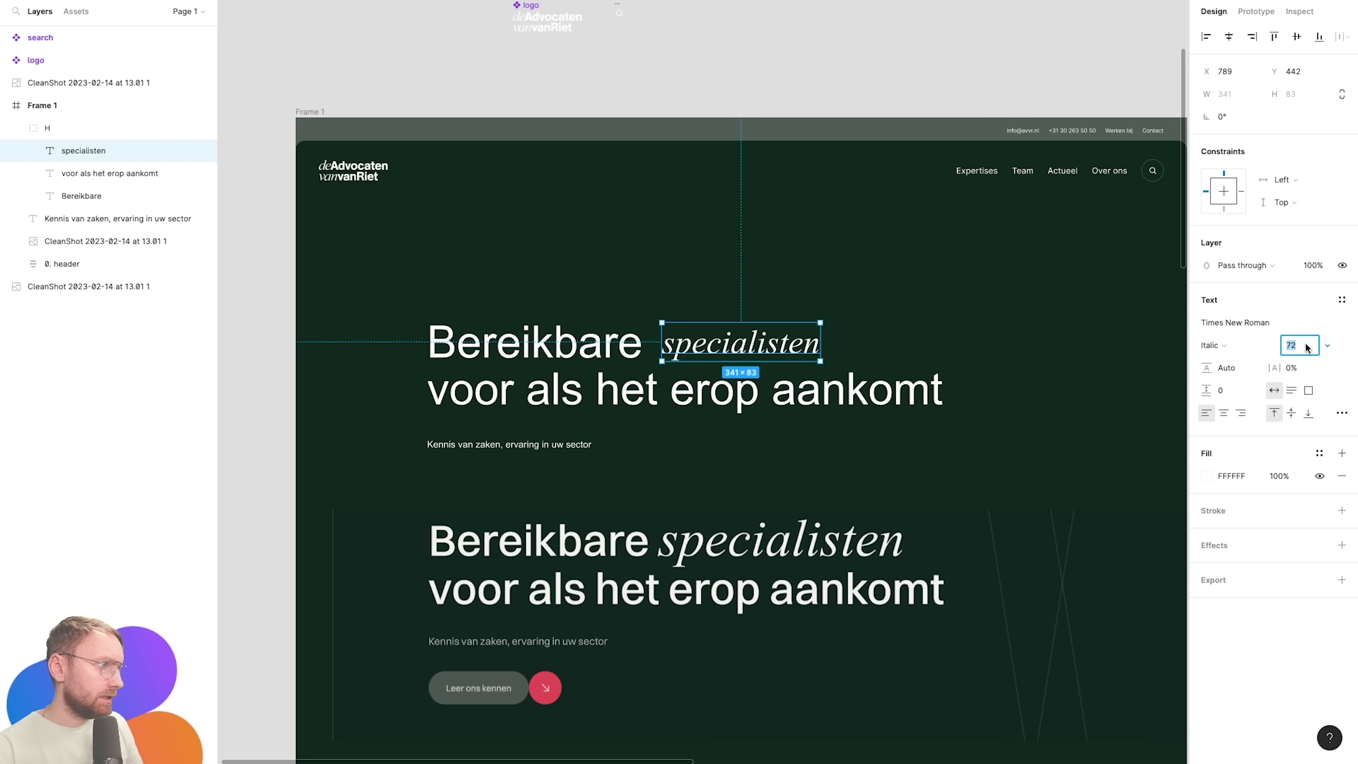
type("6")
key("Return")
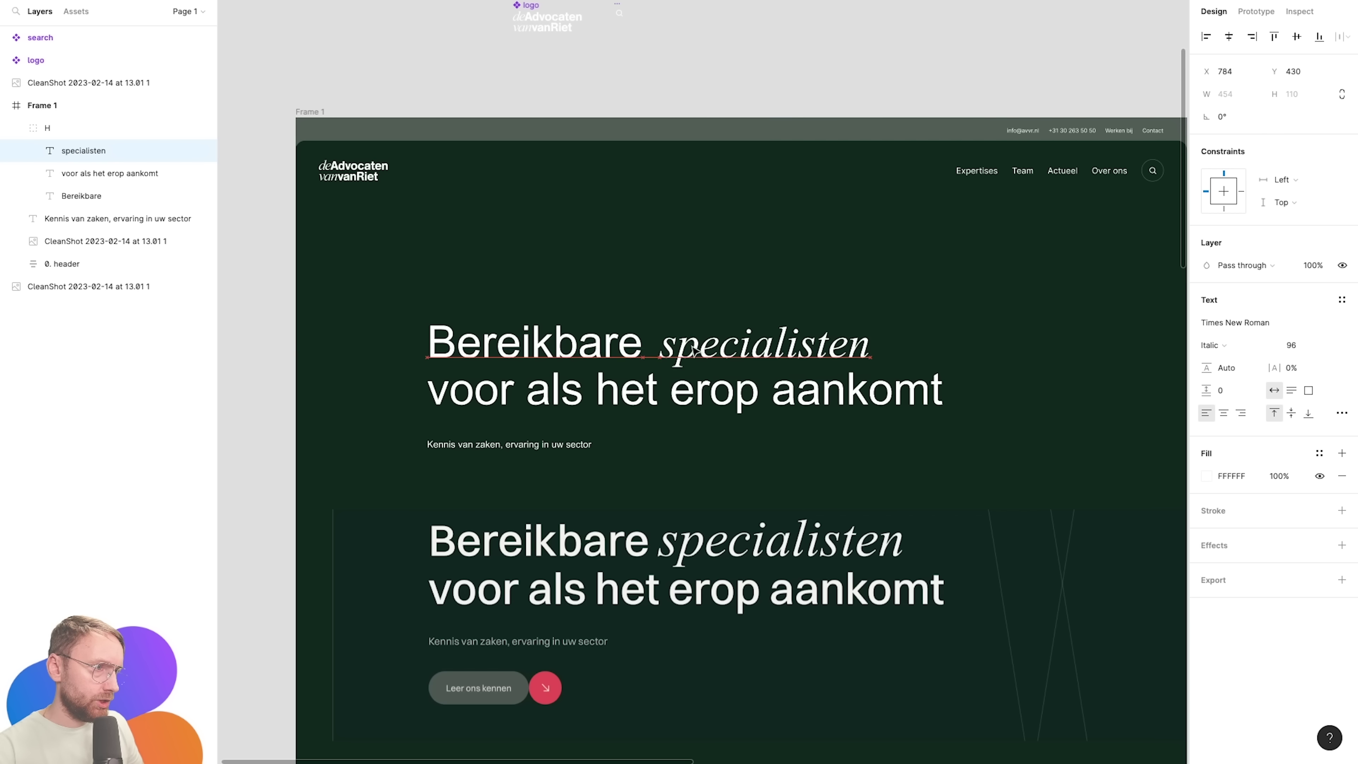
left_click_drag(683, 354, 676, 348)
left_click(1298, 347)
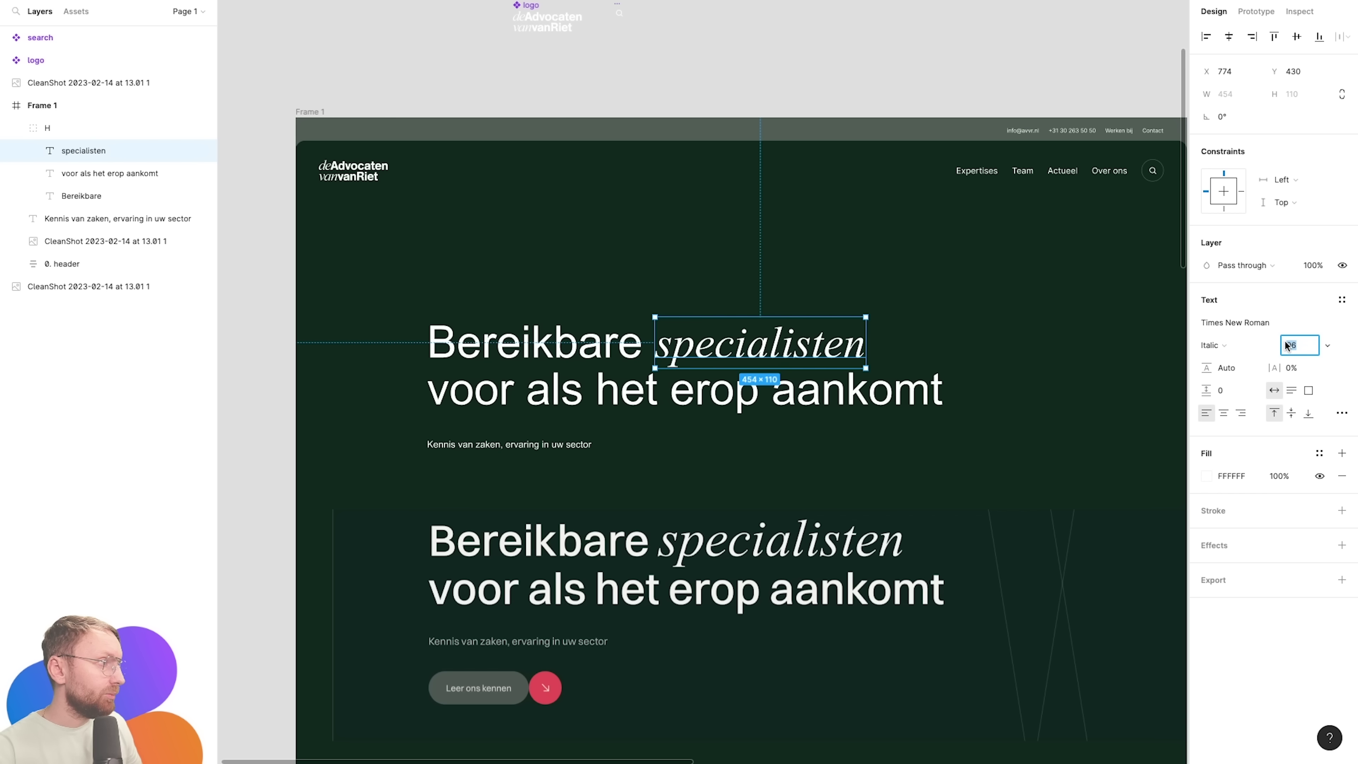
type("110")
key("Return")
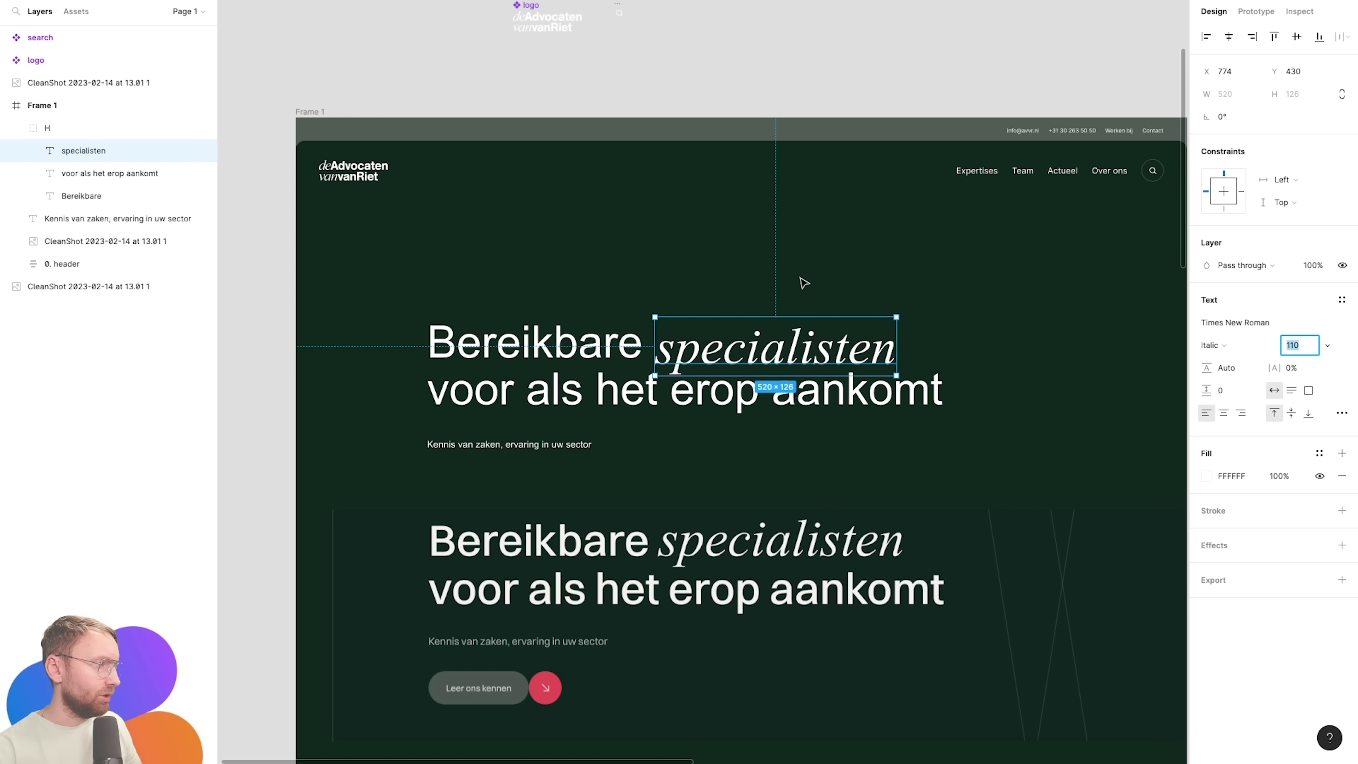
Wrap both words in a baseline-aligned auto layout row, then stack it with the second line.
left_click(594, 345, "shift")
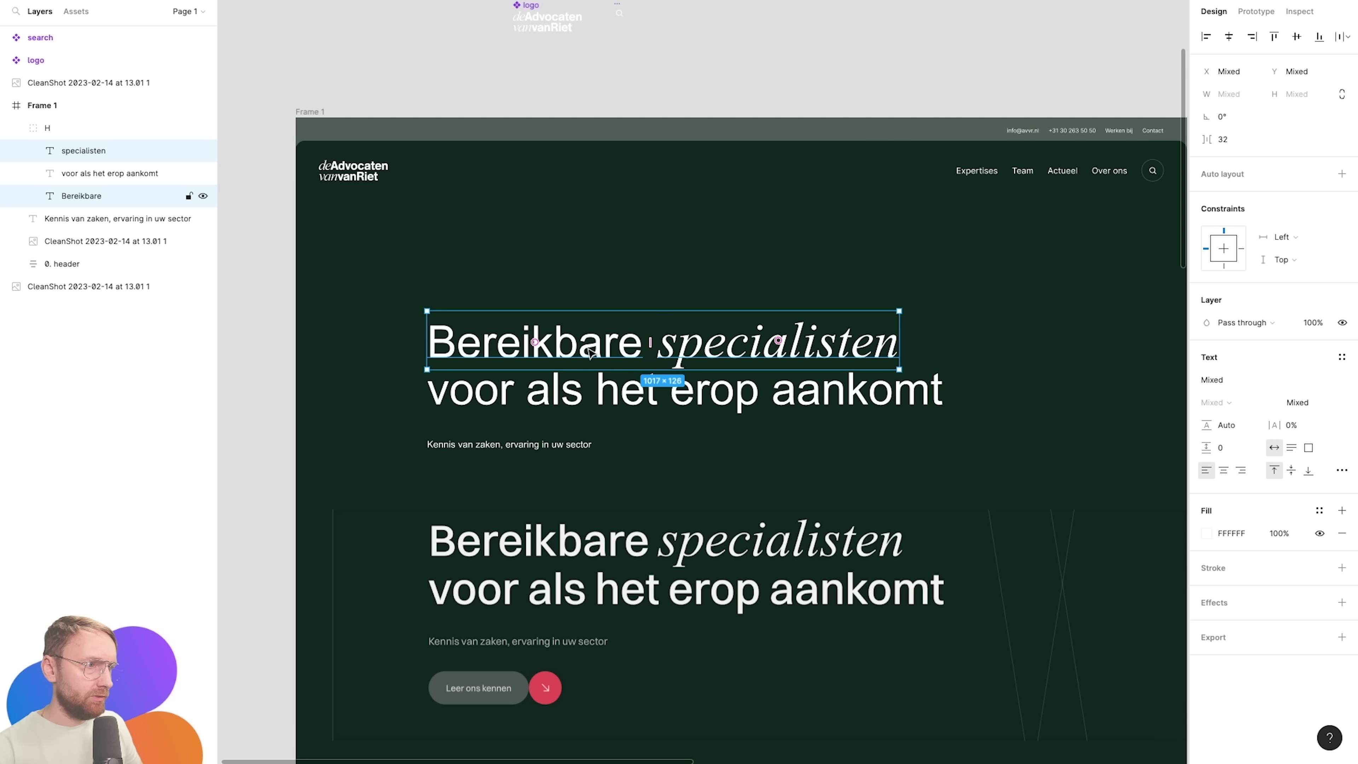
key("shift+a")
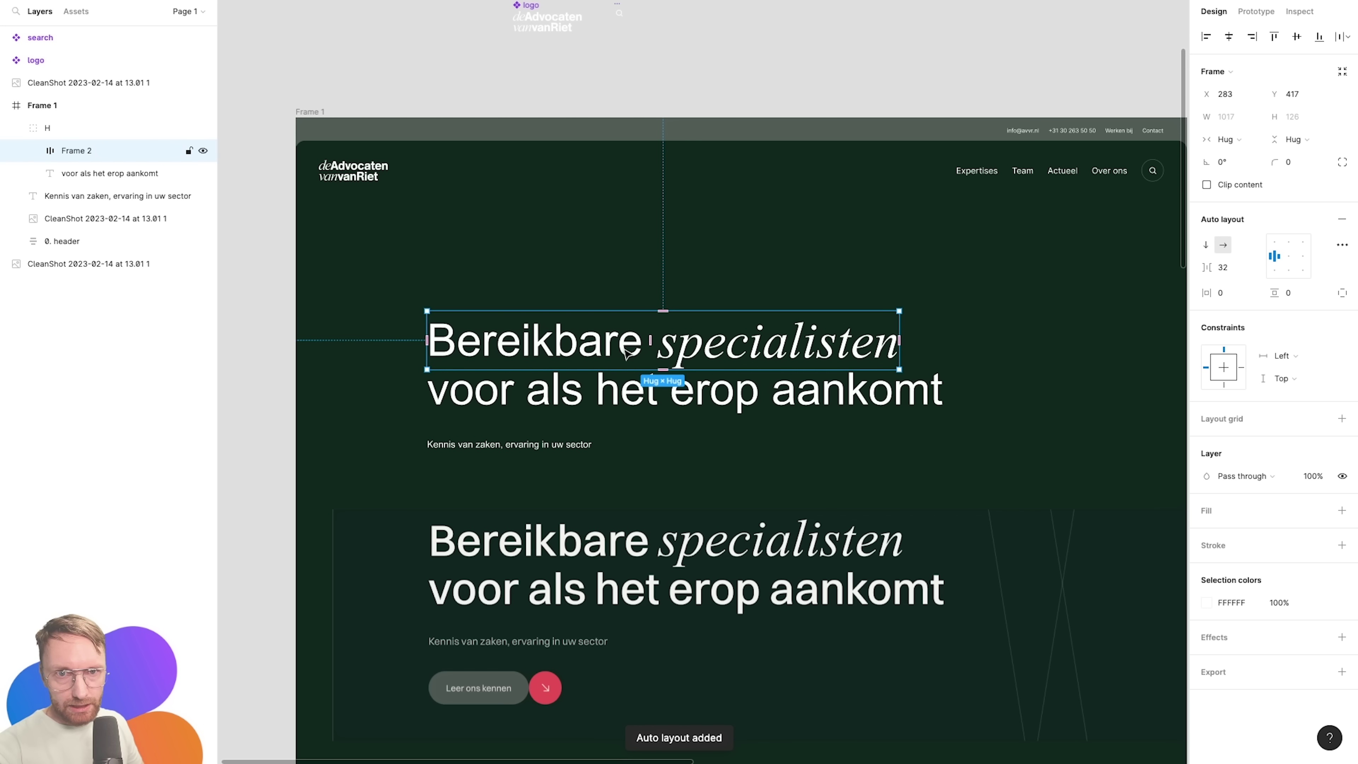
left_click(1342, 245)
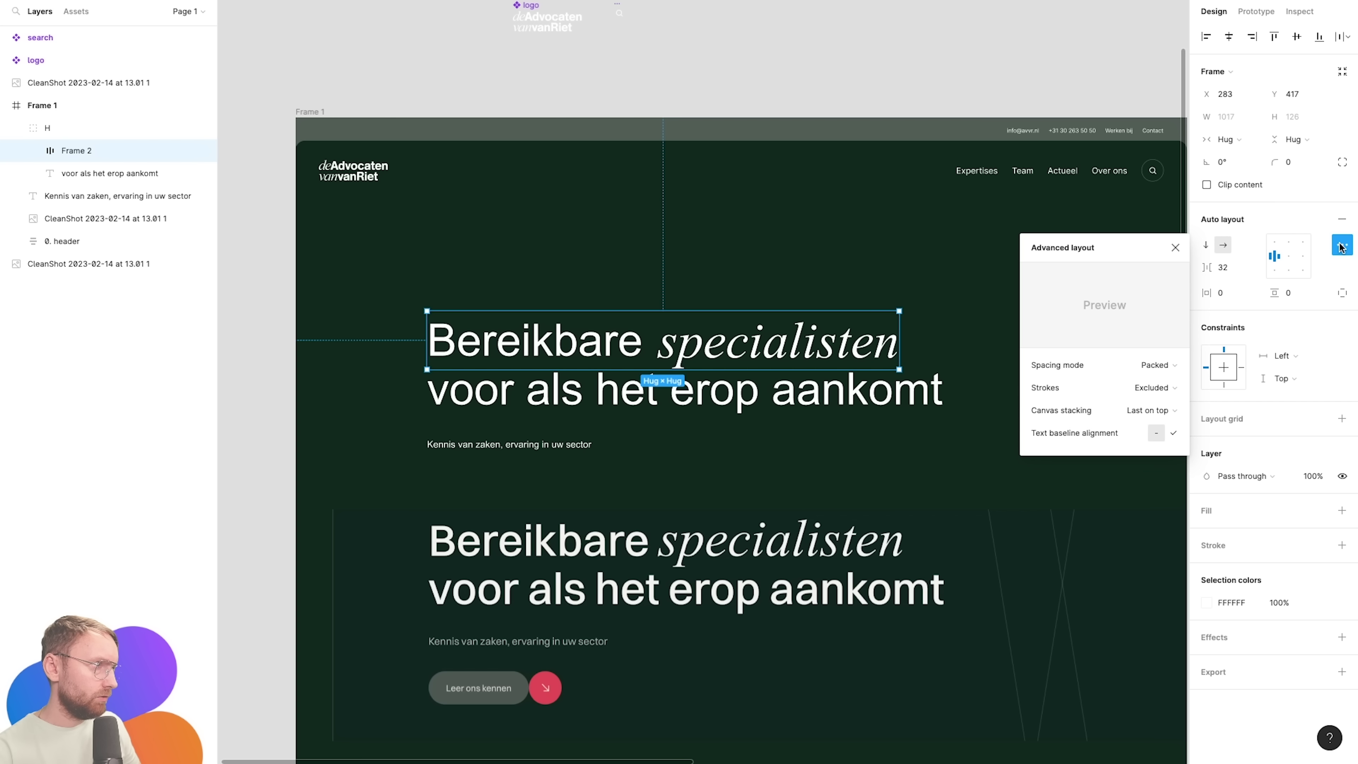
left_click(1173, 433)
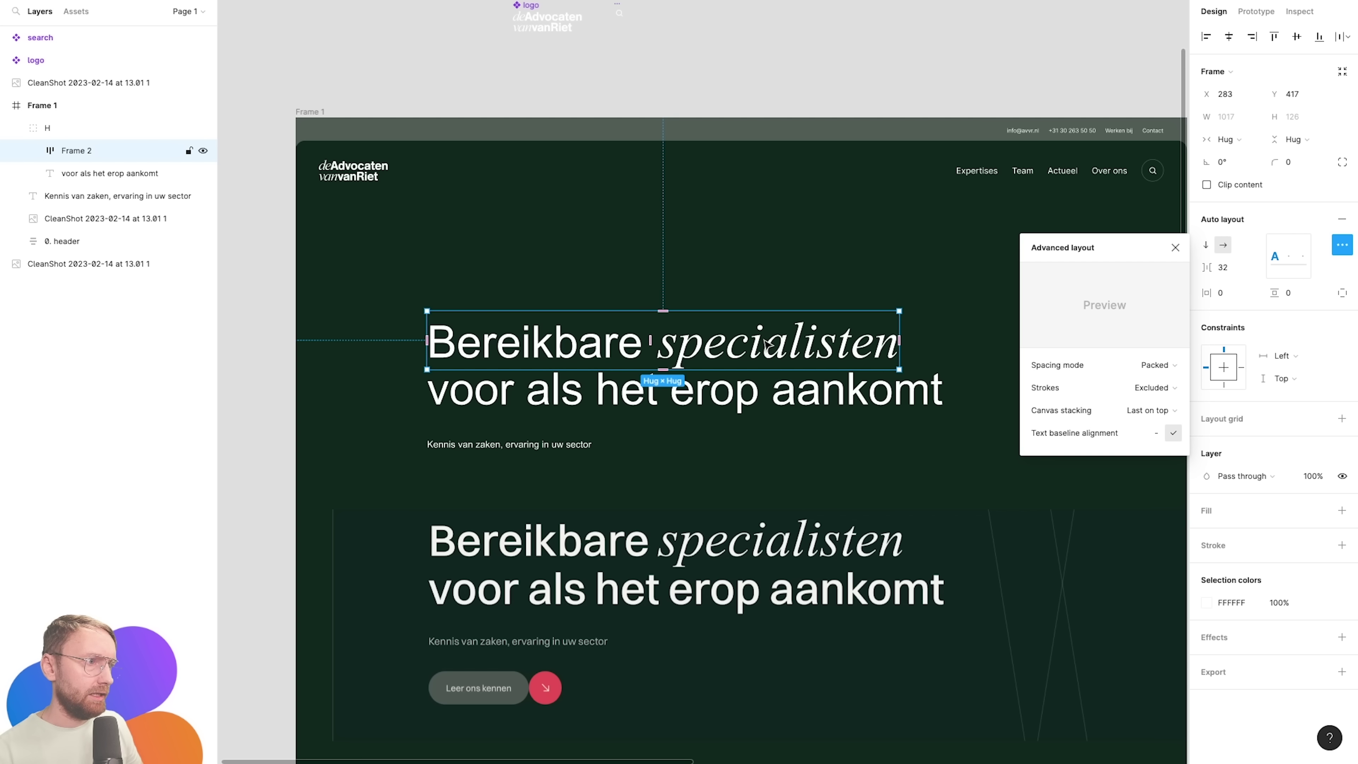
left_click(683, 397, "shift")
key("shift+a")
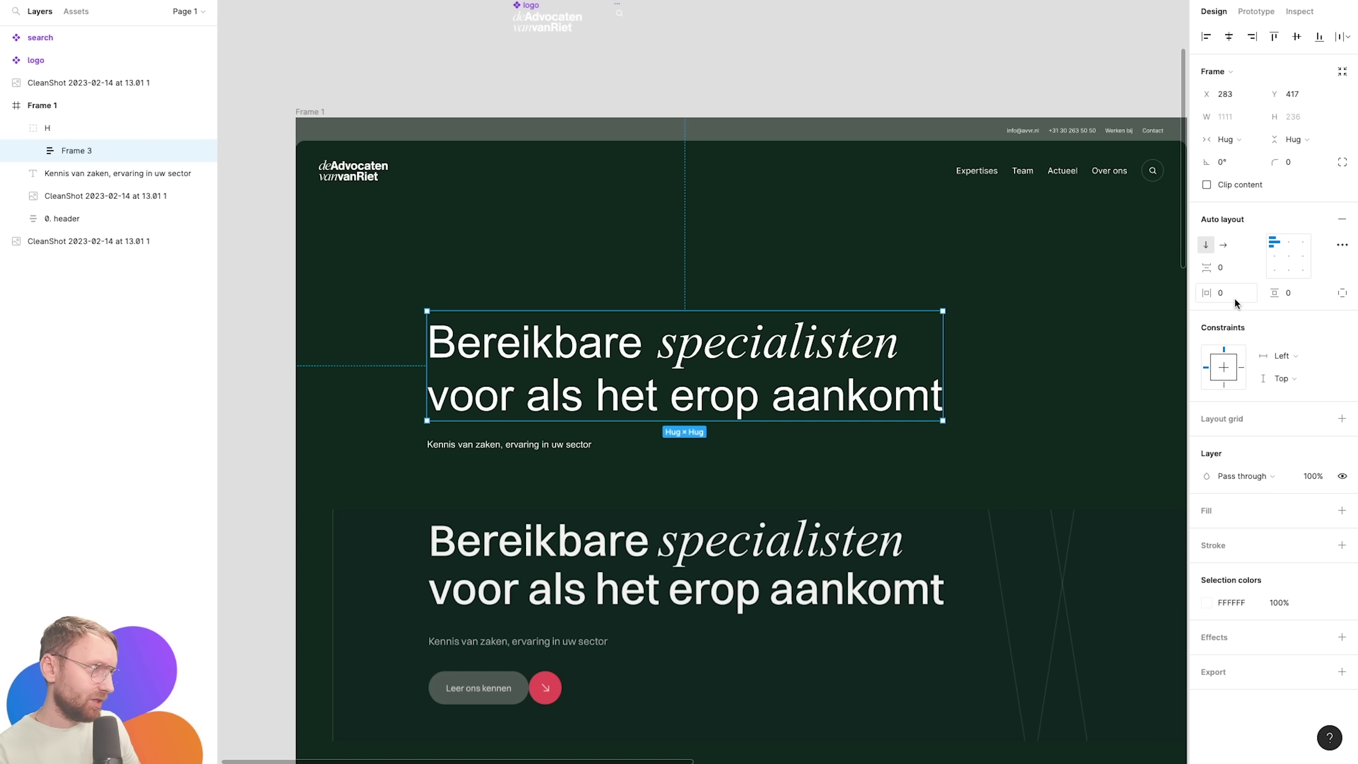
Tighten the heading line spacing to -12 and make the heading frame fill, 1151 wide.
left_click(1238, 269)
key("shift+Down")
key("Down")
key("Down")
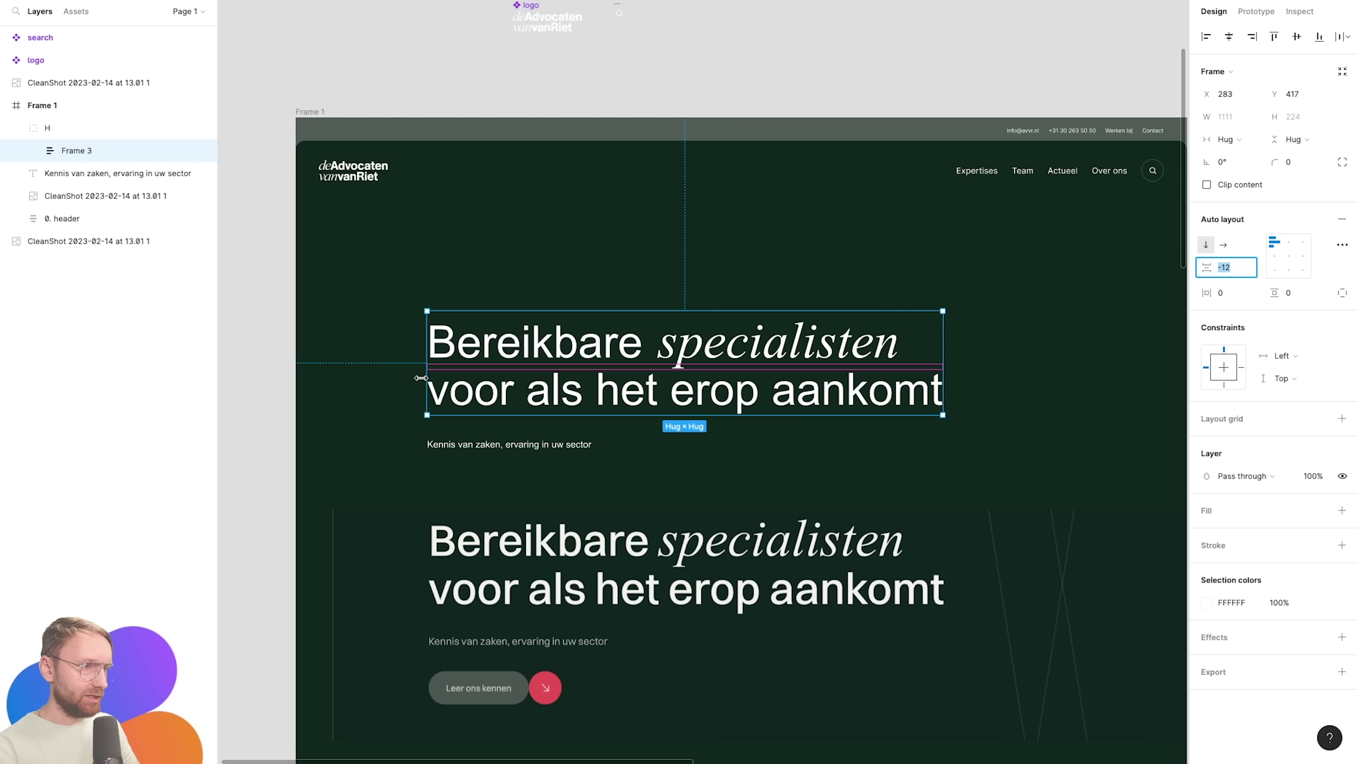
left_click(361, 422)
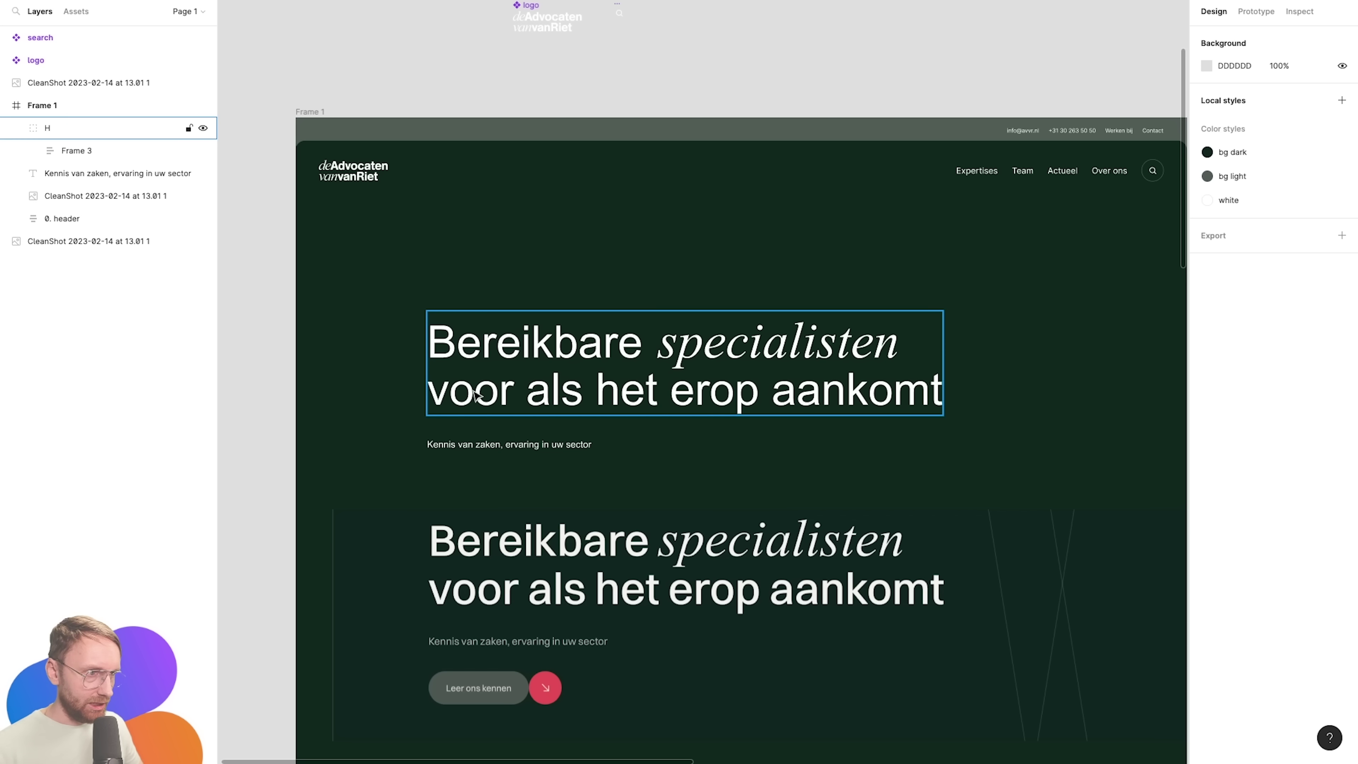
double_click(623, 393)
left_click(1247, 116)
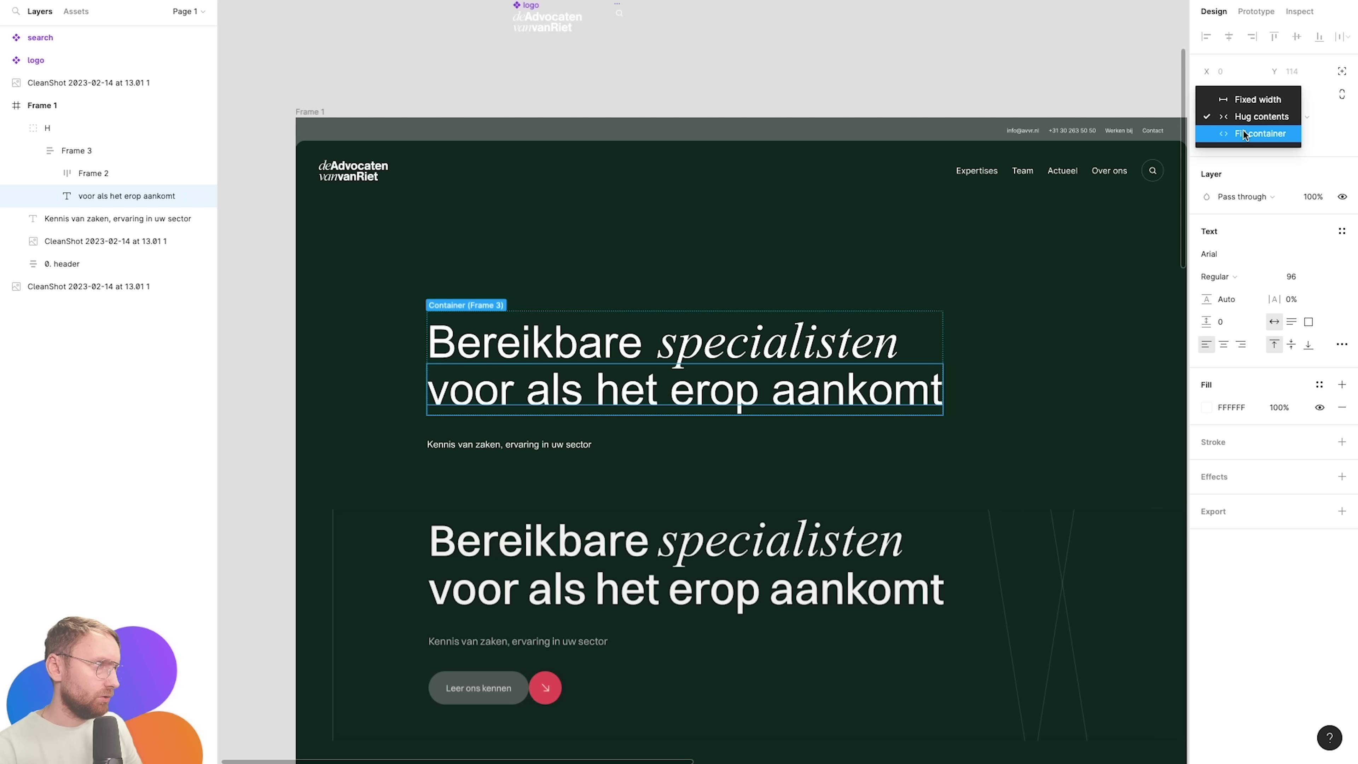
left_click(915, 364)
mouse_move(904, 364)
left_mouse_down()
mouse_move(1050, 339)
mouse_move(961, 328)
left_mouse_up()
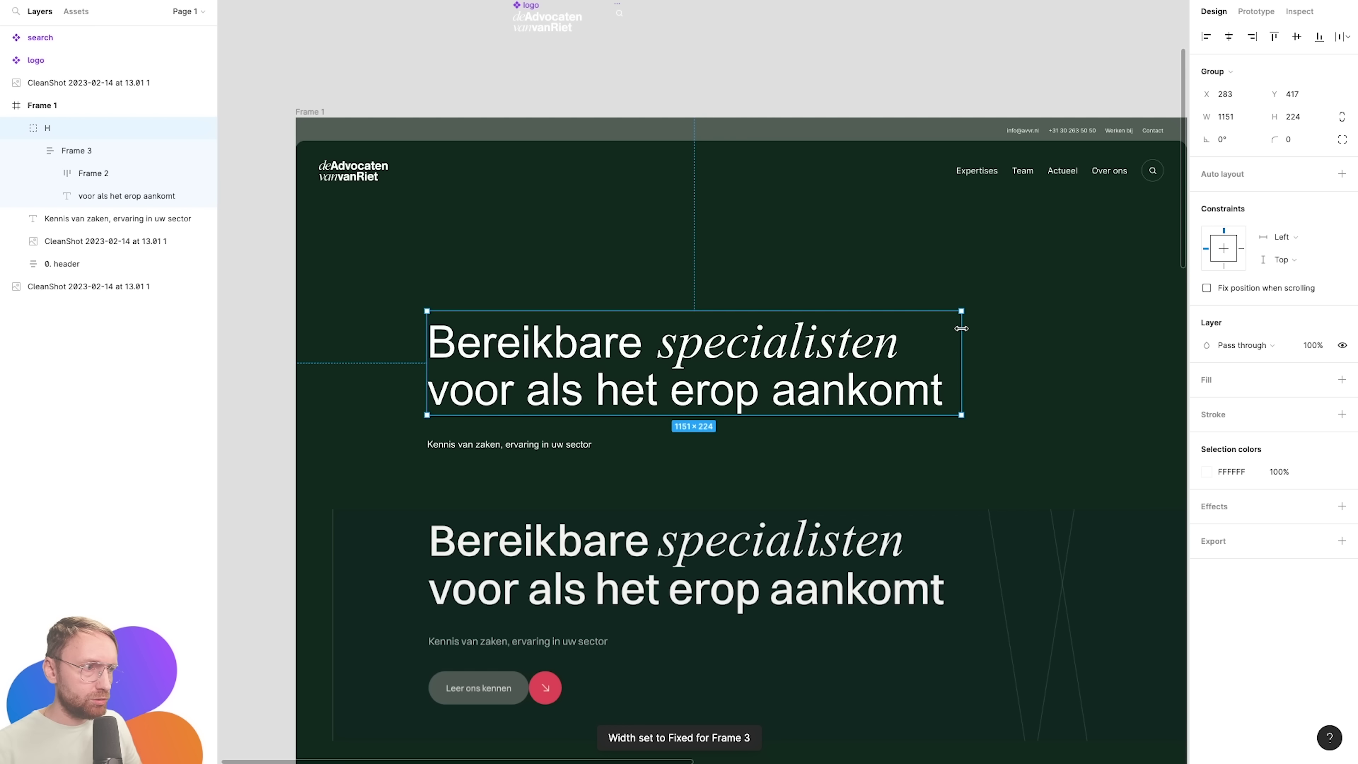
Rename the heading frame Frame 3 to 'H1'.
left_click(548, 450)
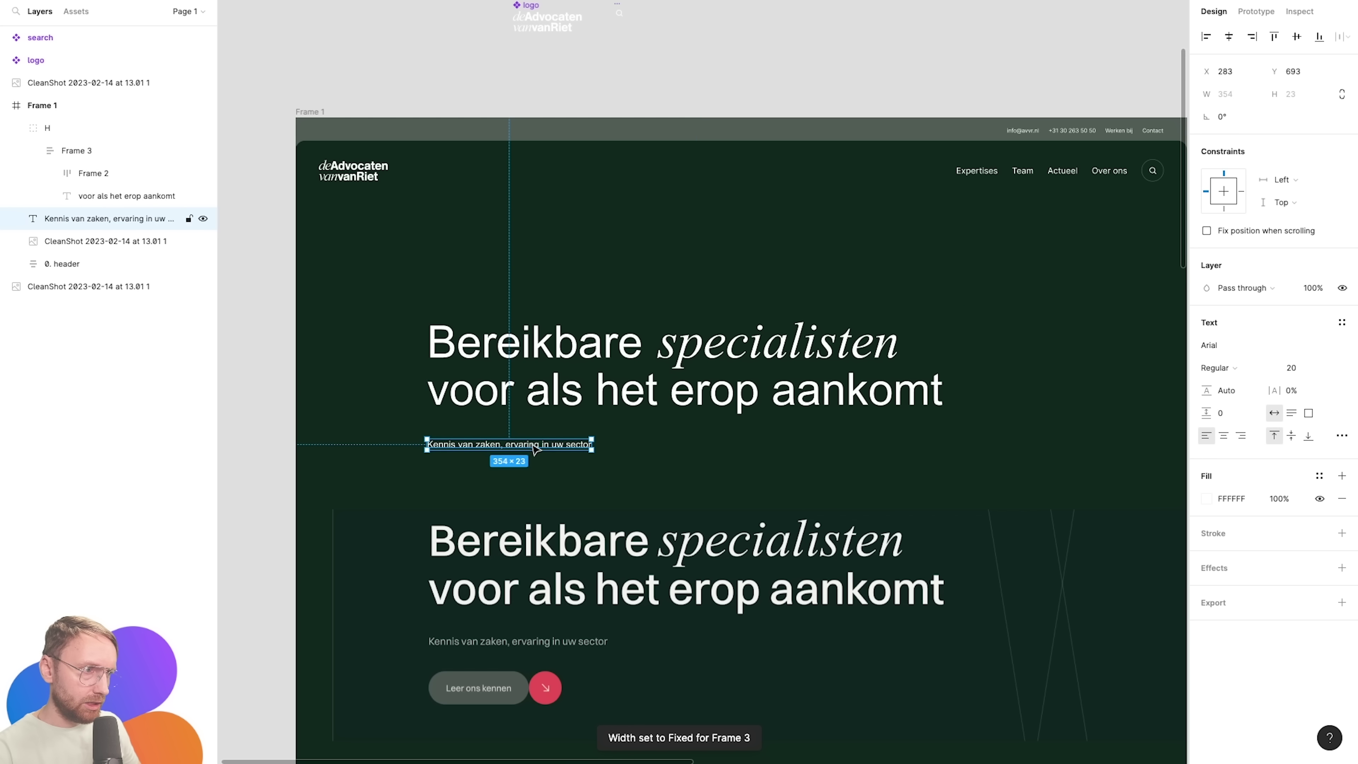
left_click(568, 395)
double_click(77, 147)
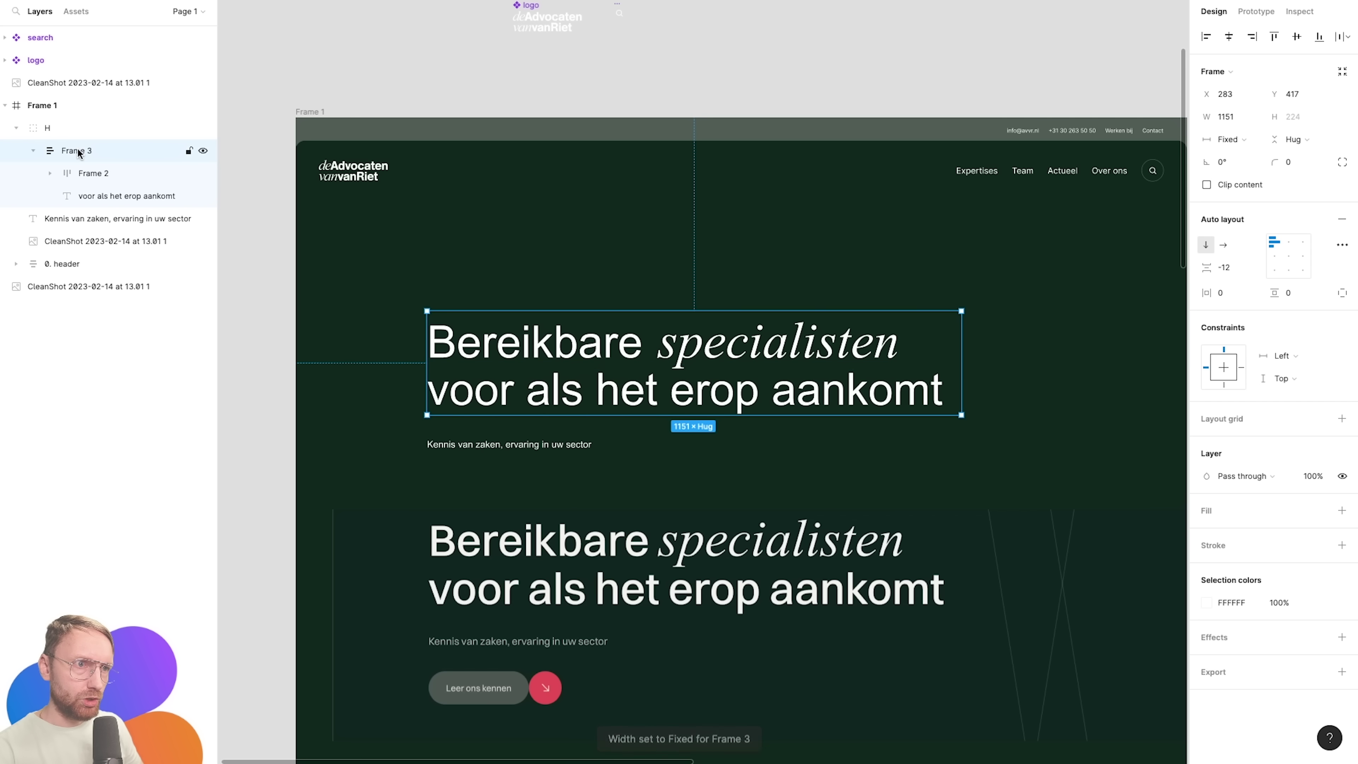
type("H1")
key("Return")
Move the 'Kennis van zaken' subtitle layer into group H below H1.
left_click(32, 151)
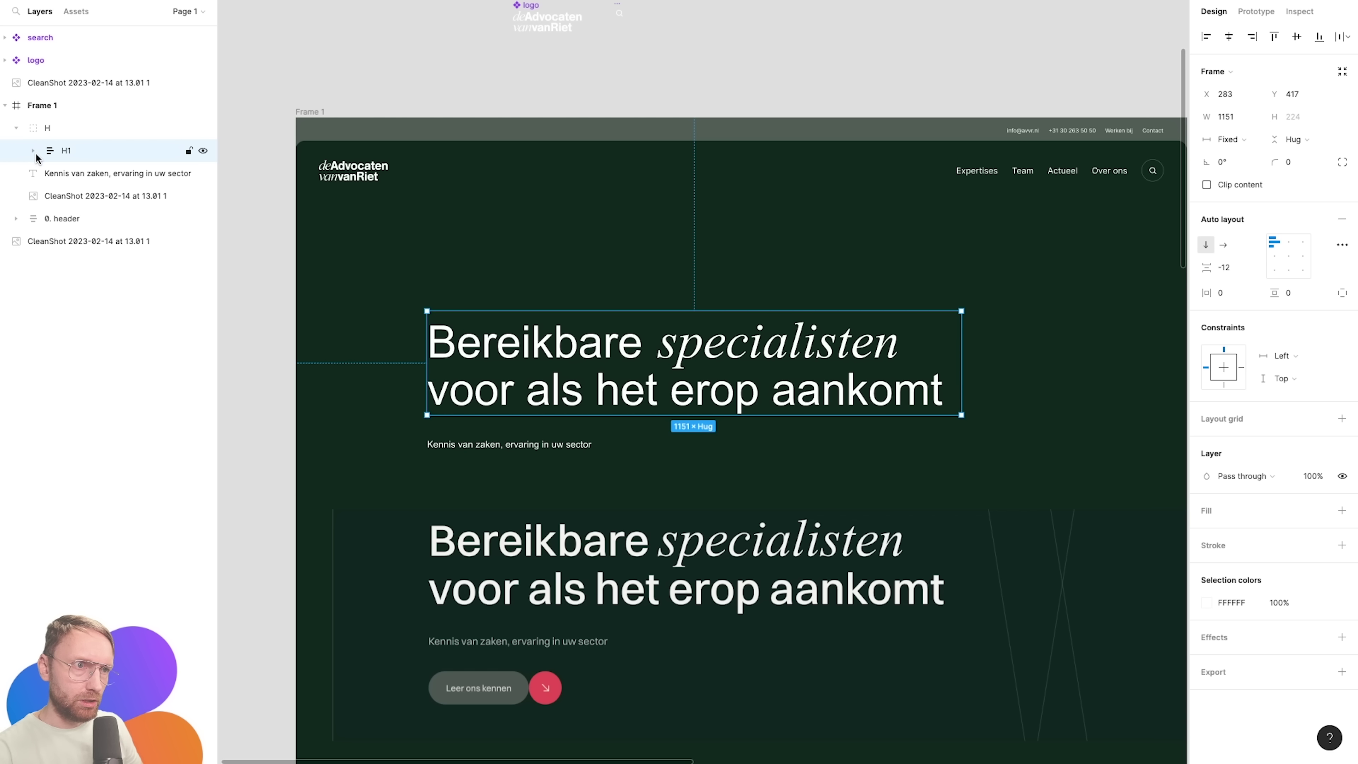
left_click(73, 170)
left_click_drag(73, 170, 78, 134)
key("ctrl+bracketleft")
Turn the H group into an auto layout.
left_click(43, 134)
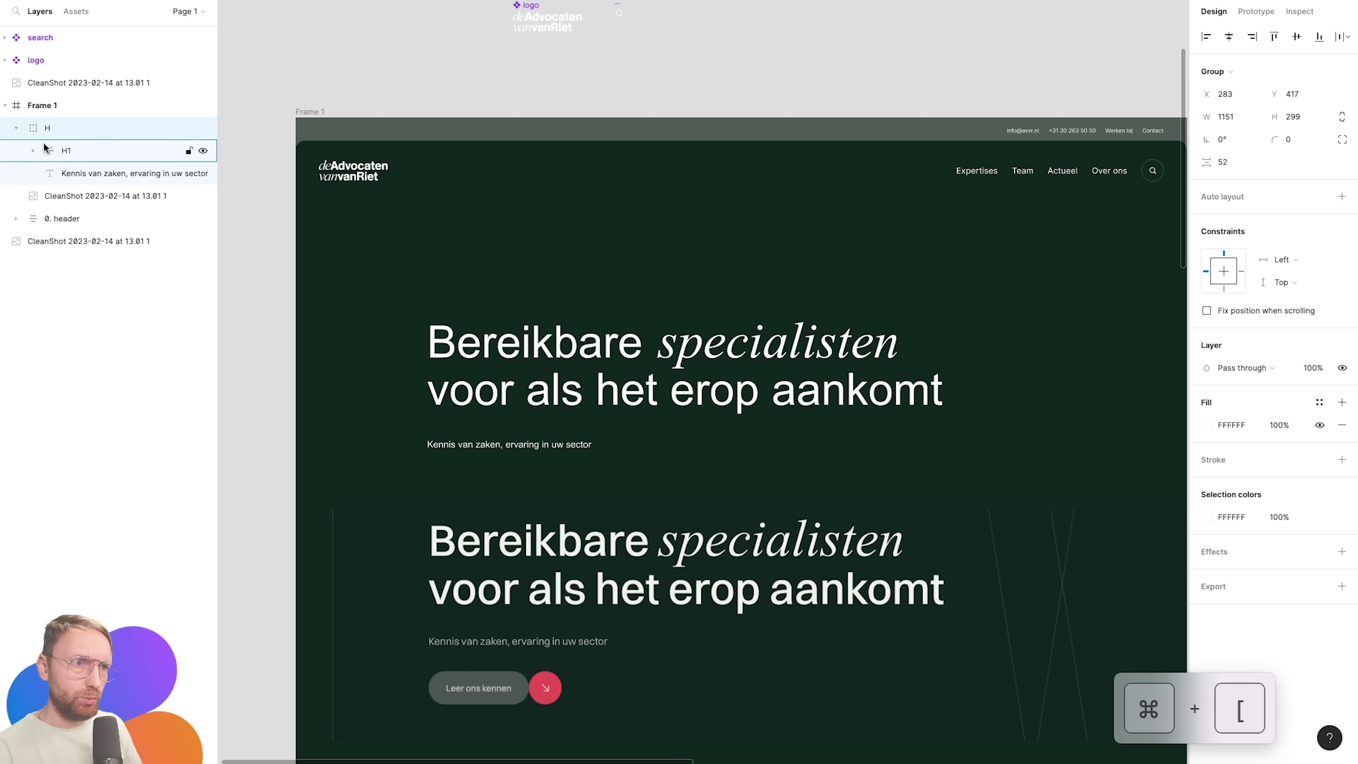
key("shift+a")
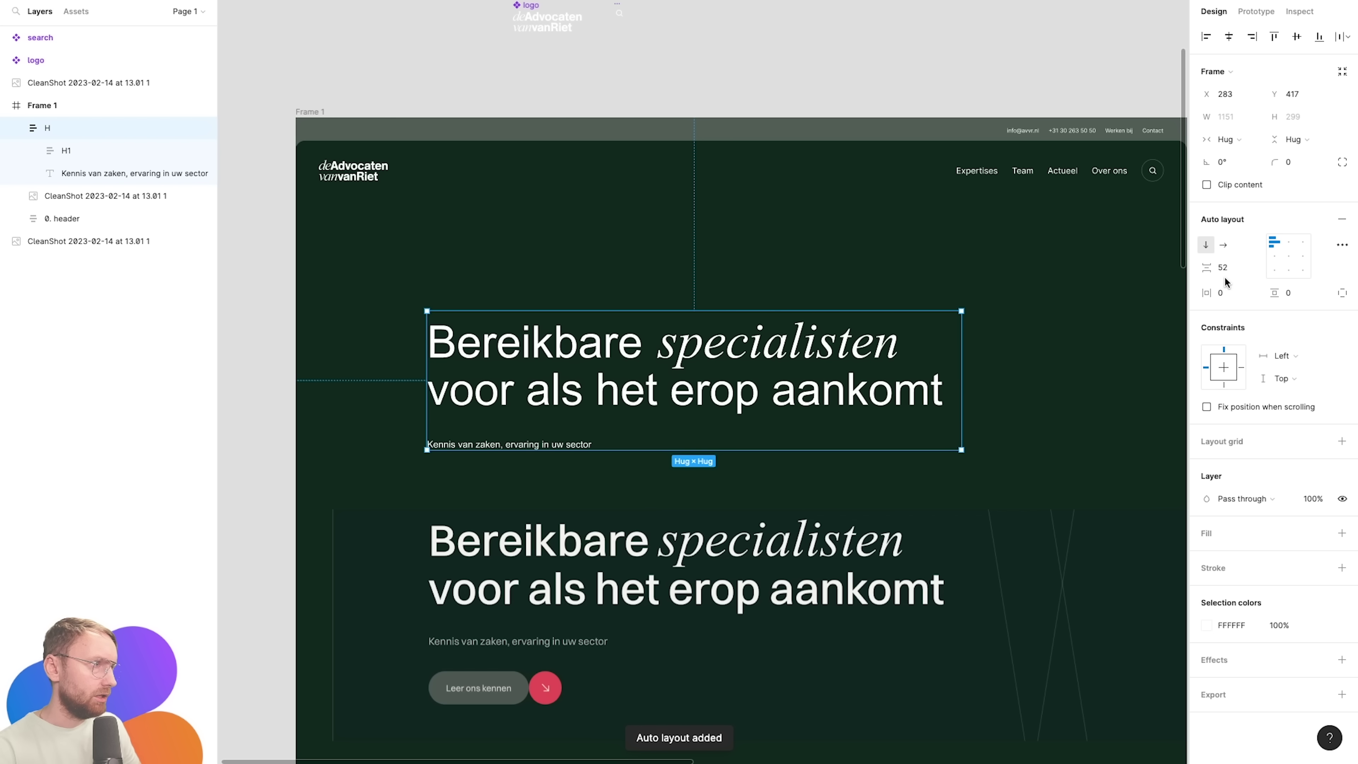
key("Escape")
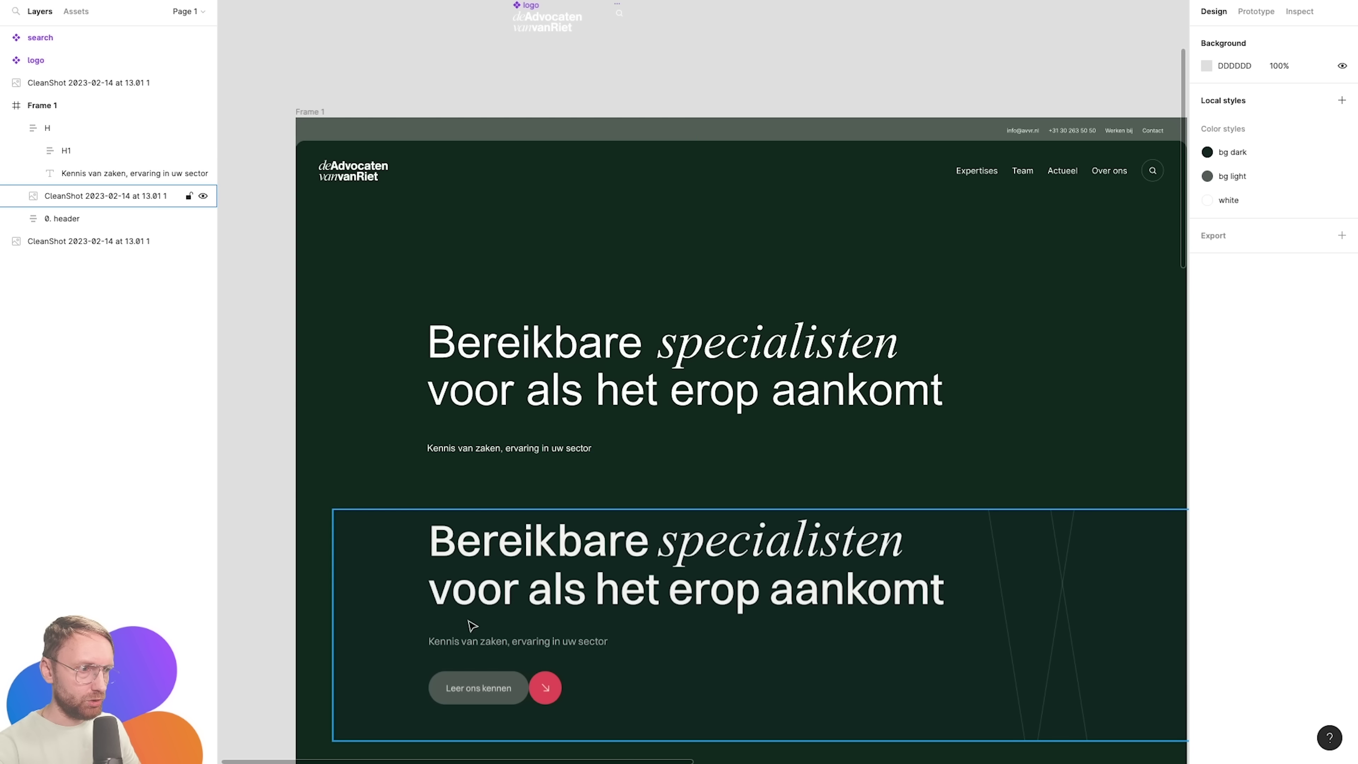
Try subtitle sizes 24 and 21, then keep the subtitle at size 20.
double_click(556, 452)
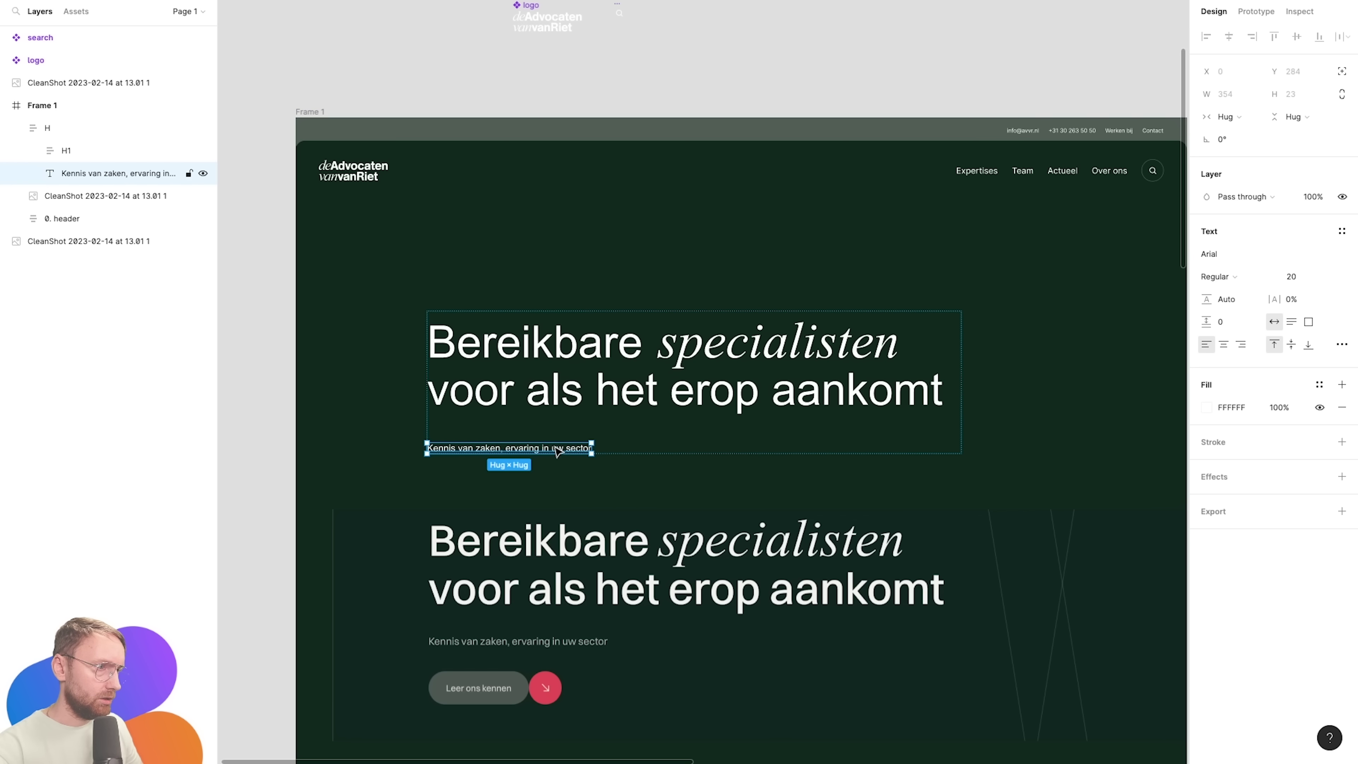
left_click(1299, 277)
type("24")
key("Return")
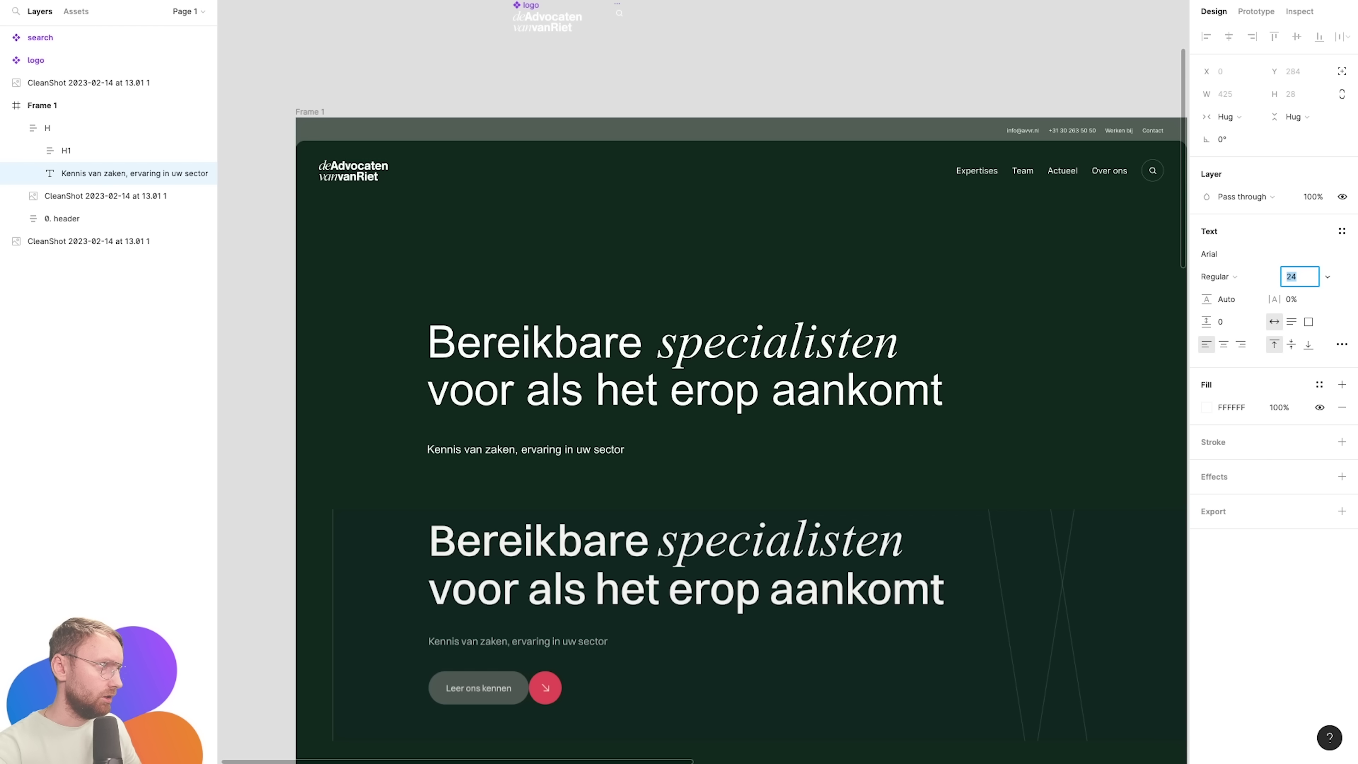
key("ctrl+z")
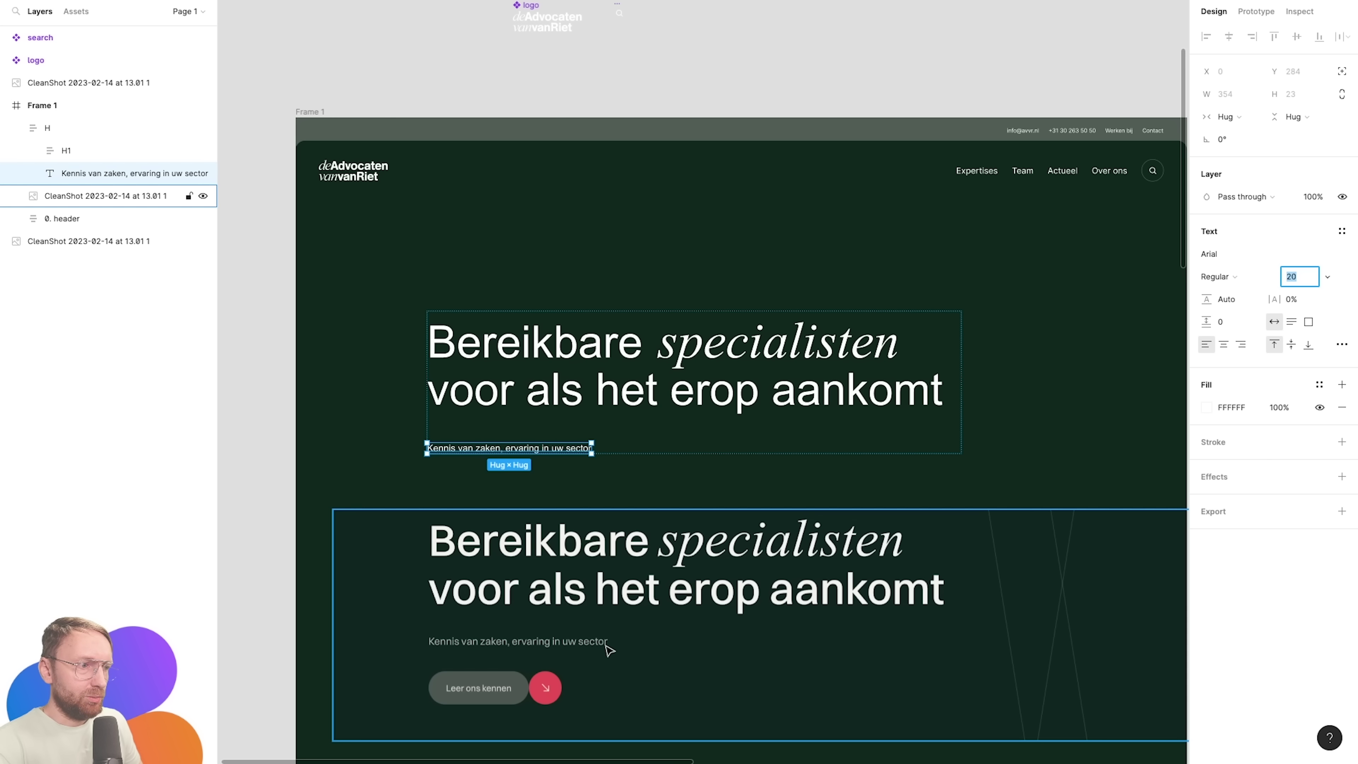
type("21")
key("Return")
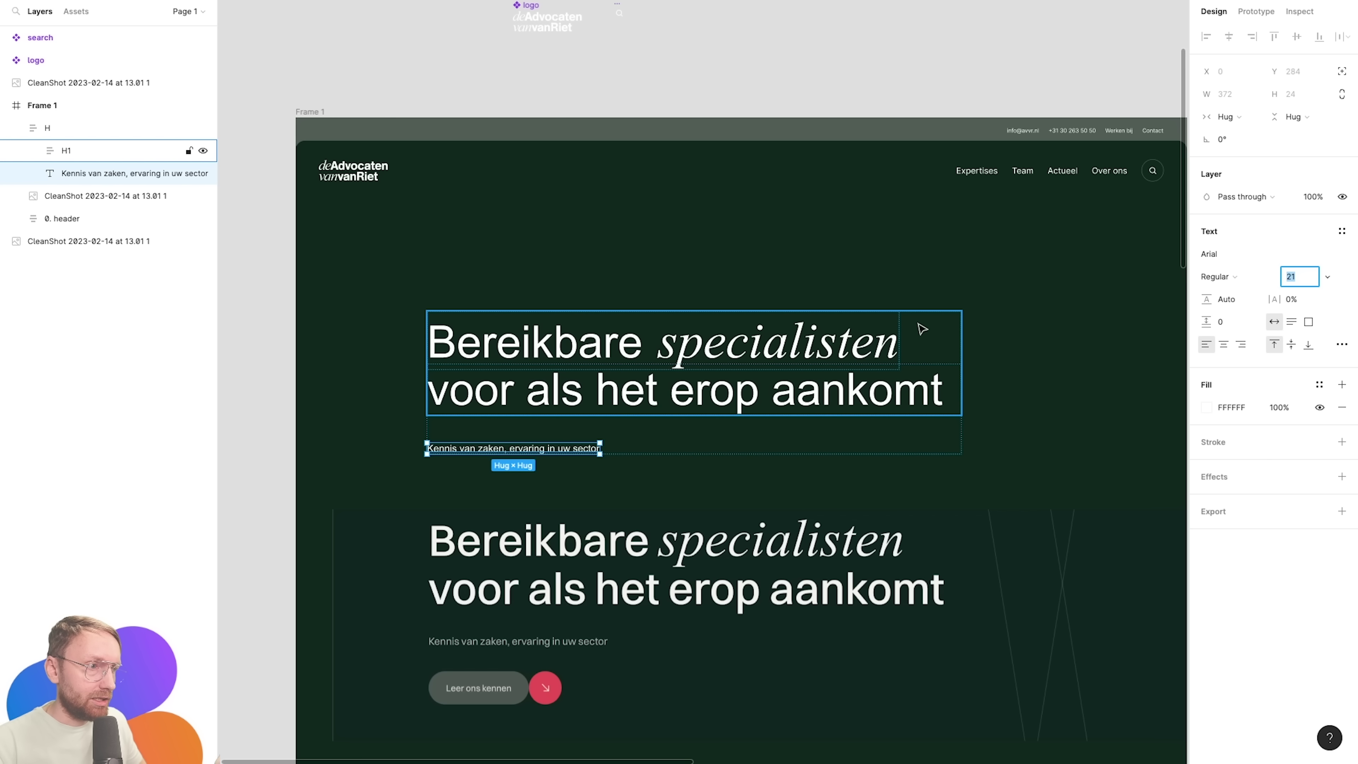
key("ctrl+z")
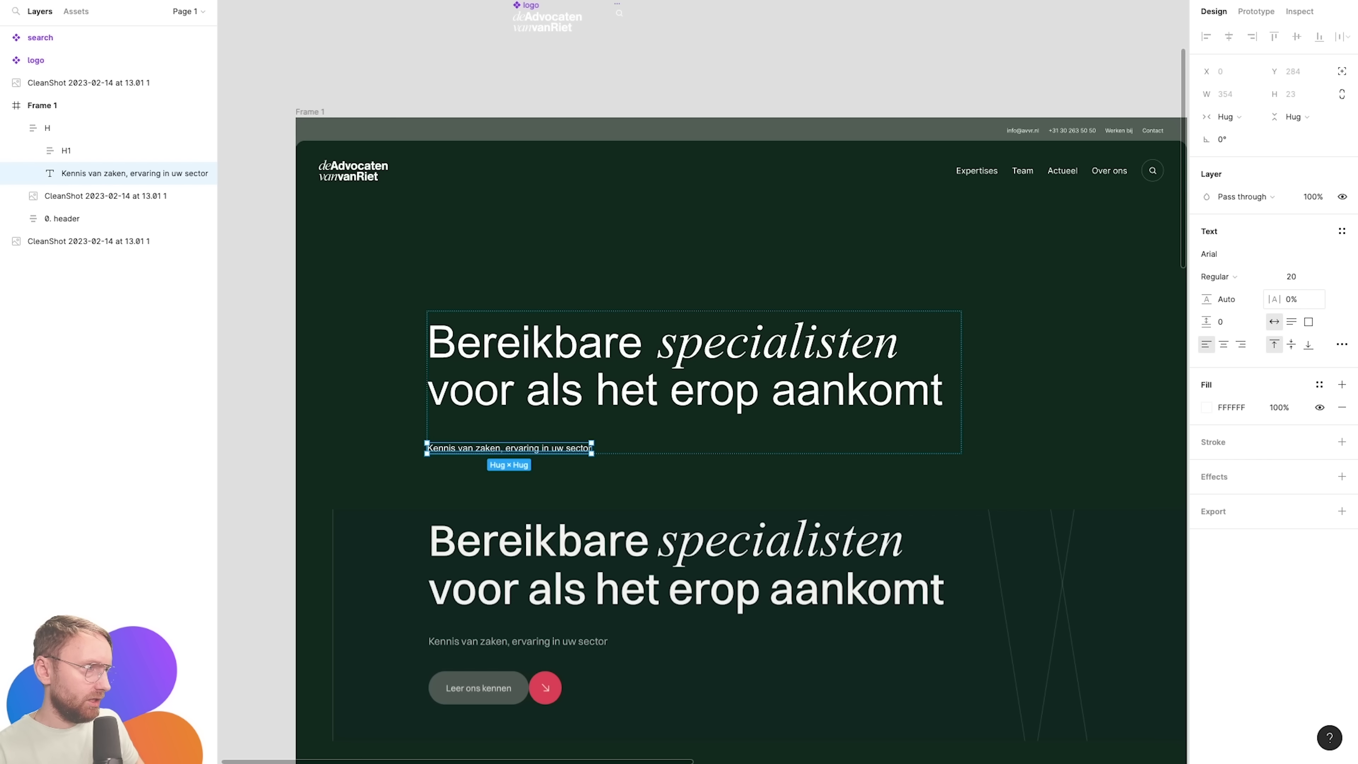
left_click(603, 243)
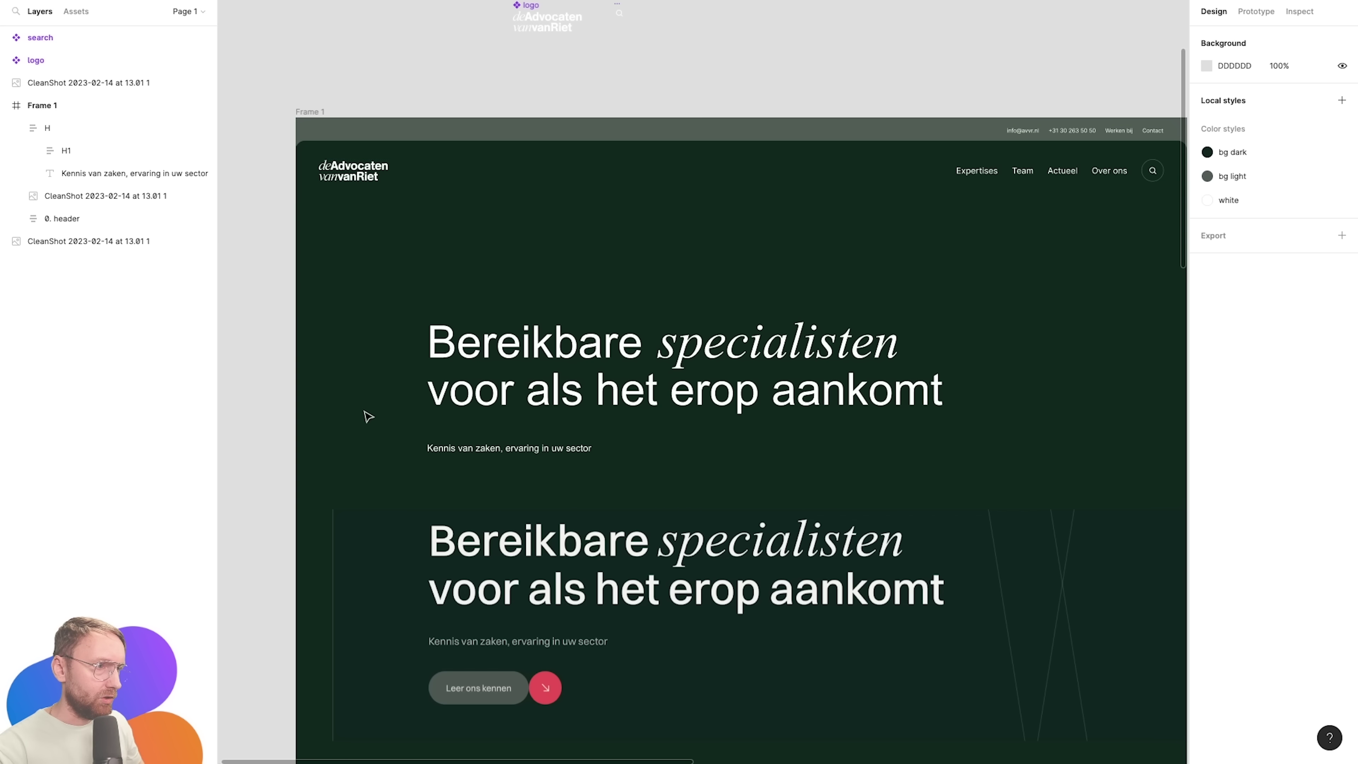
left_click(496, 449)
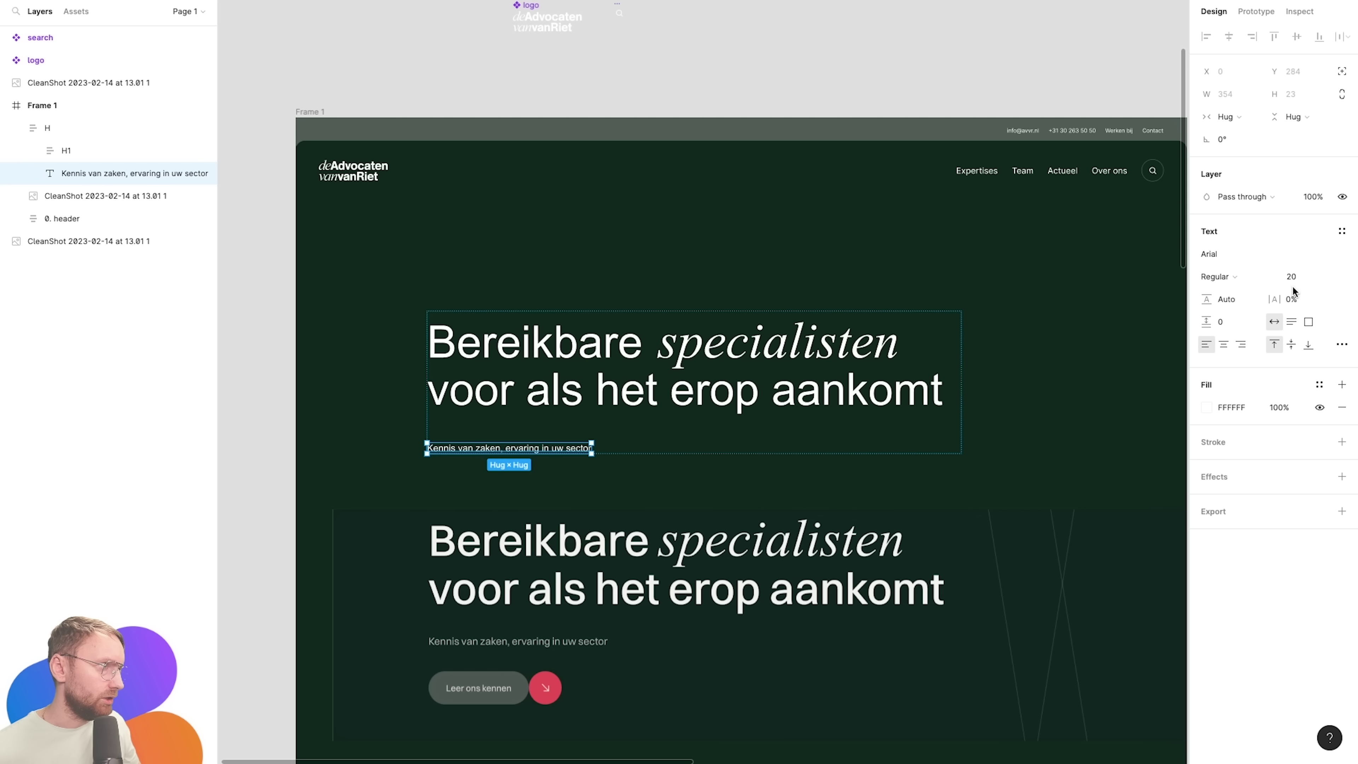
left_click(1330, 277)
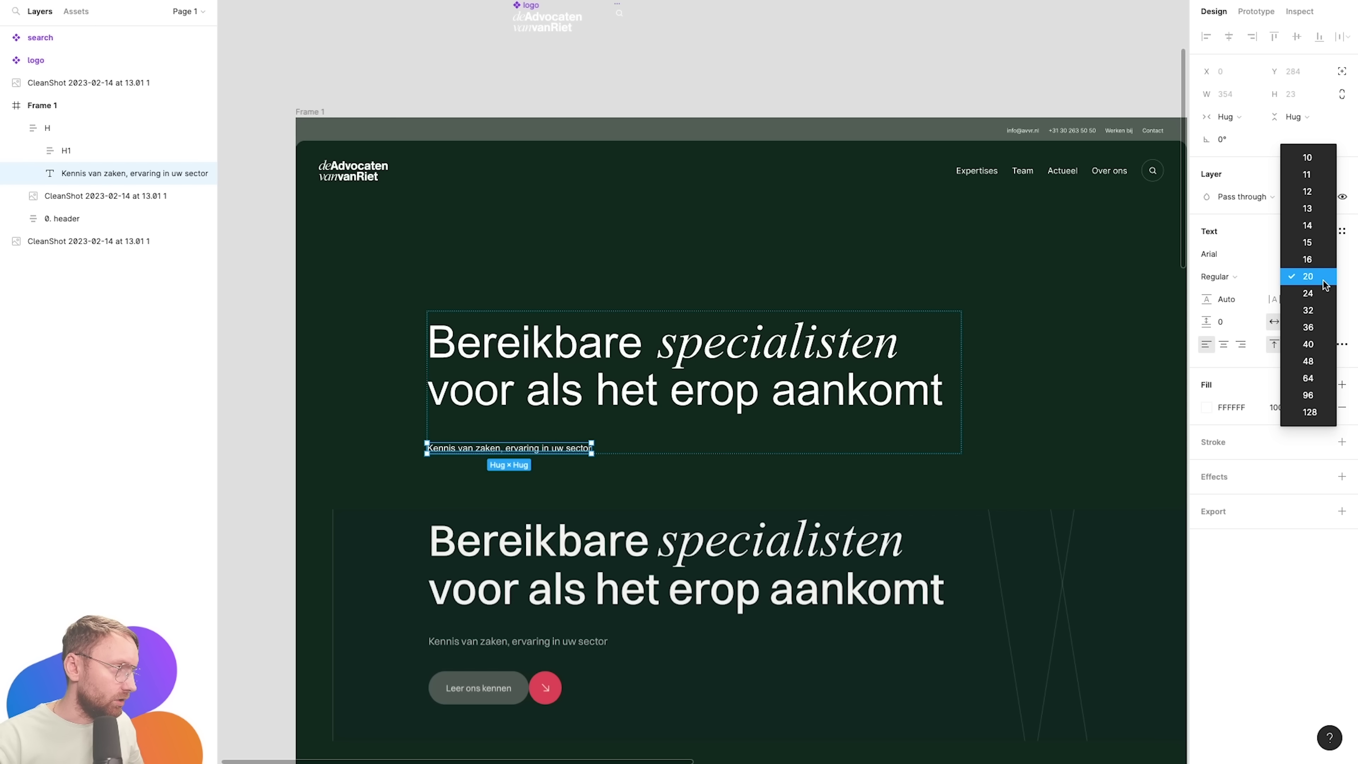
left_click(1323, 284)
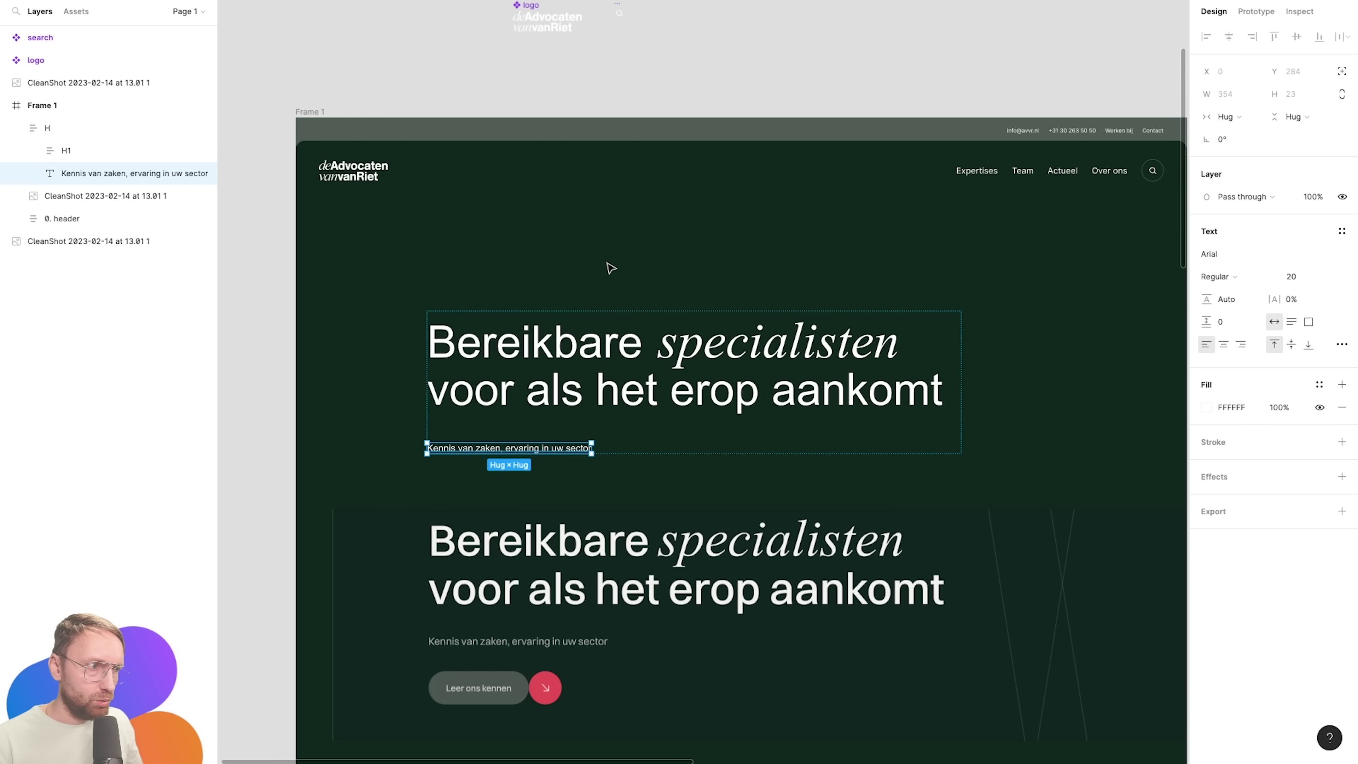
key("Escape")
Bring the live site's hero into view and copy the 'Leer ons kennen' button label.
scroll(611, 267, "down", 3)
left_click_drag(655, 353, 654, 476)
scroll(670, 343, "up", 3)
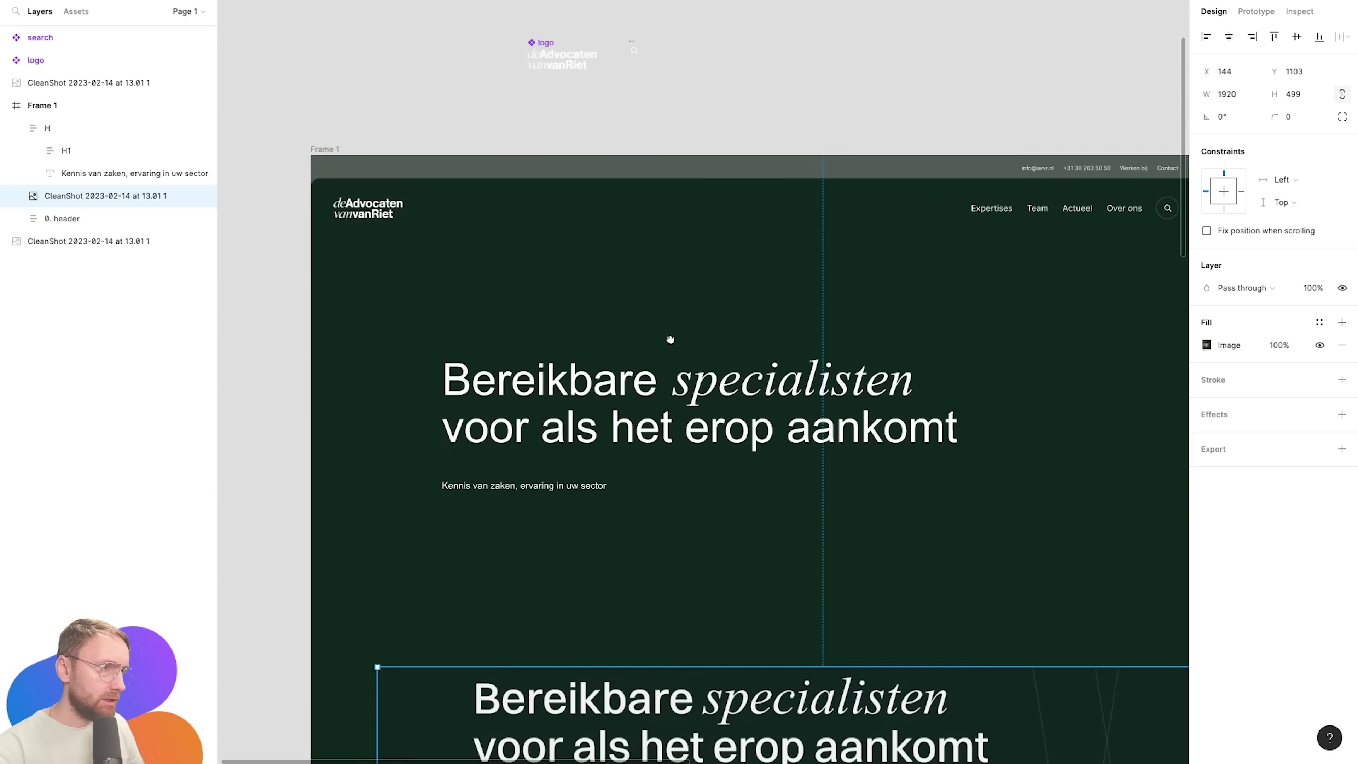
scroll(619, 343, "down", 3)
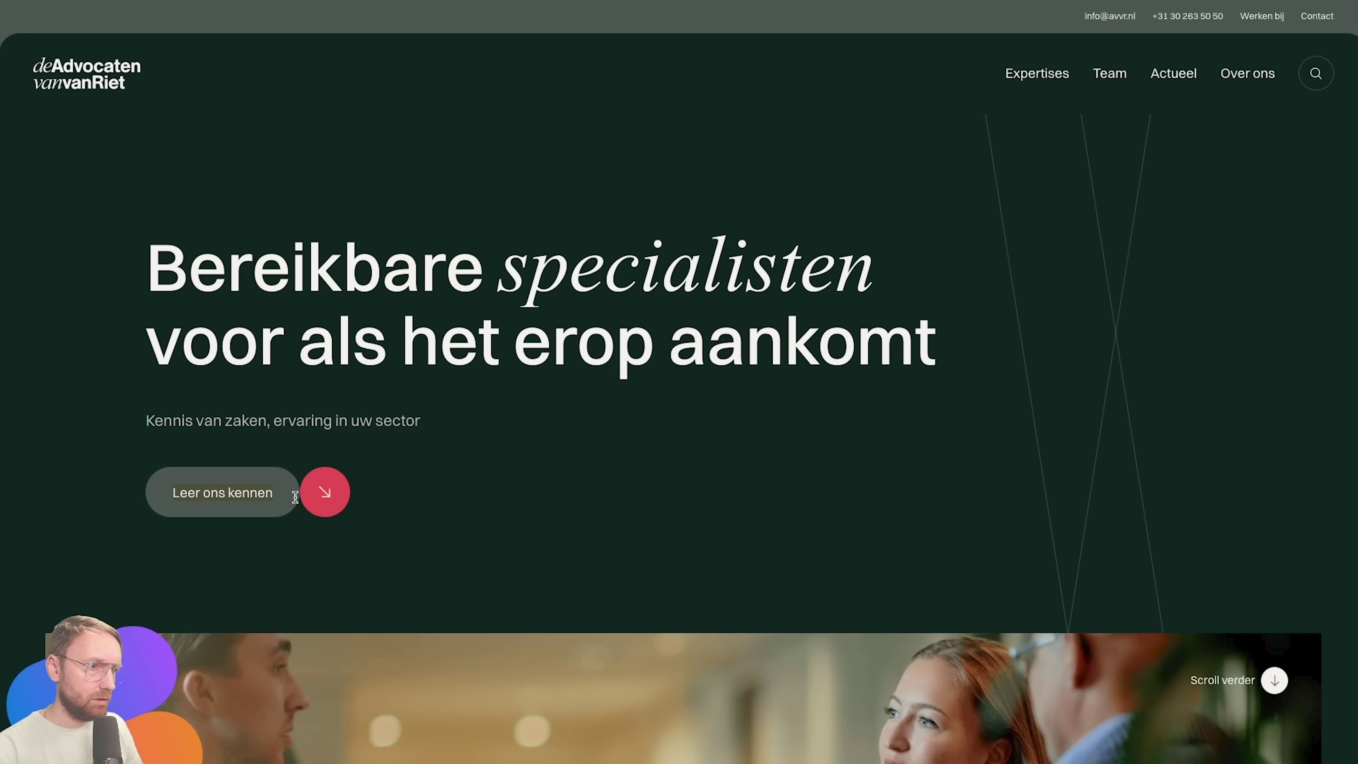
key("super+c")
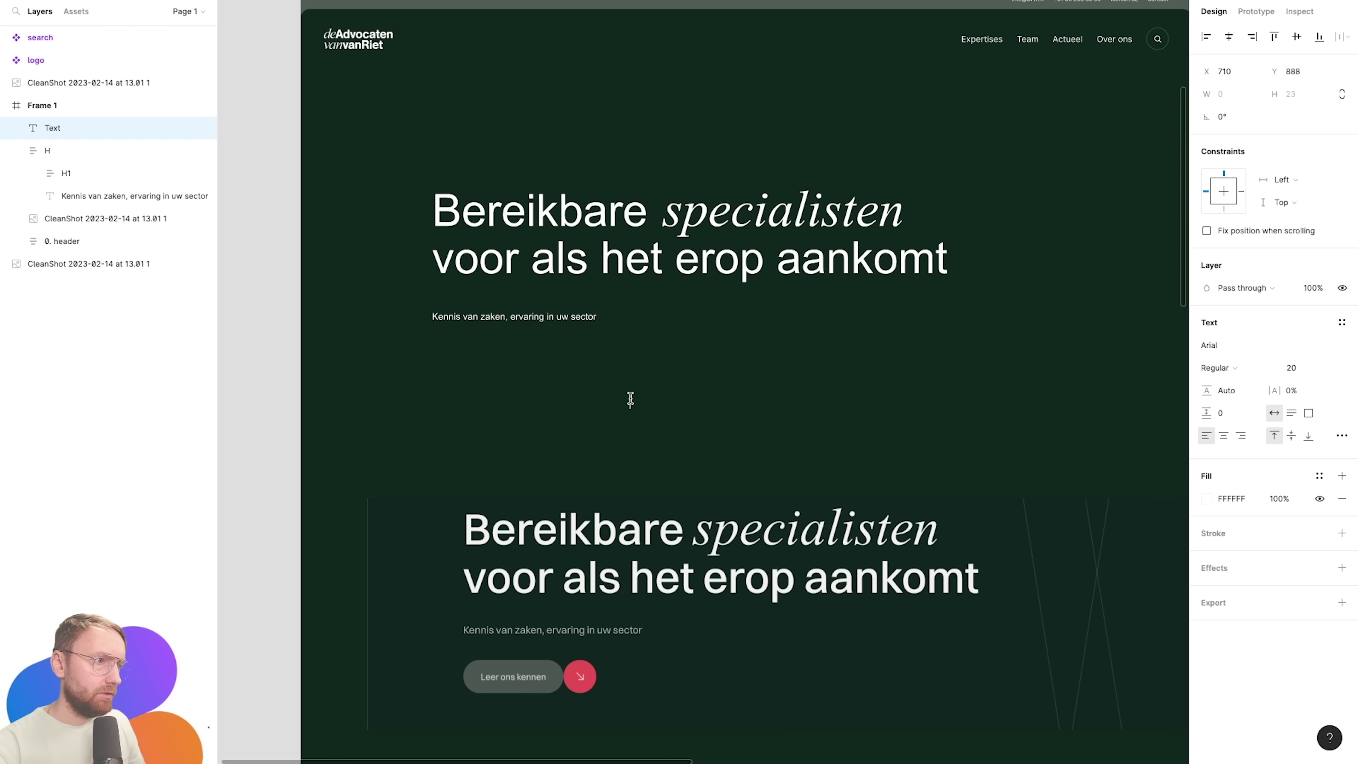
Paste the label into a centred auto layout button with 30 horizontal padding.
key("ctrl+v")
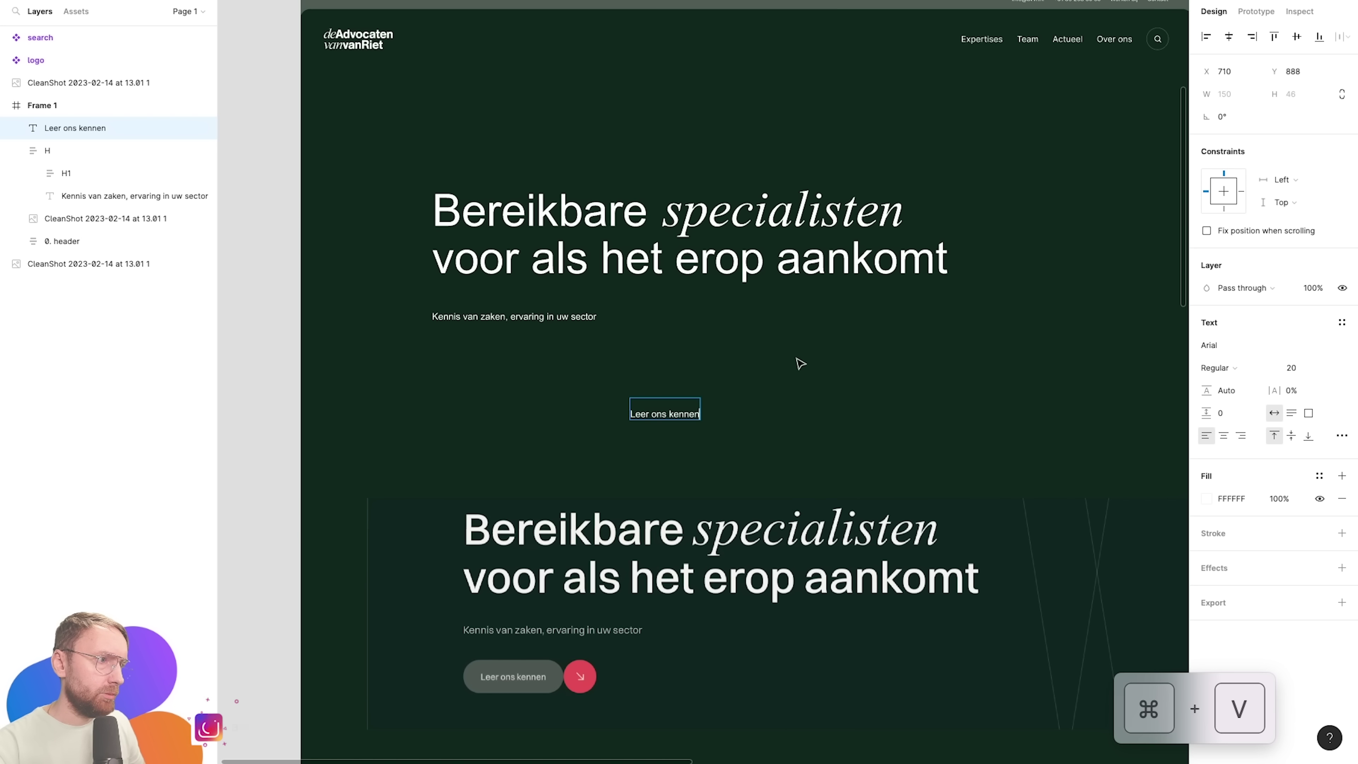
key("Escape")
key("shift+a")
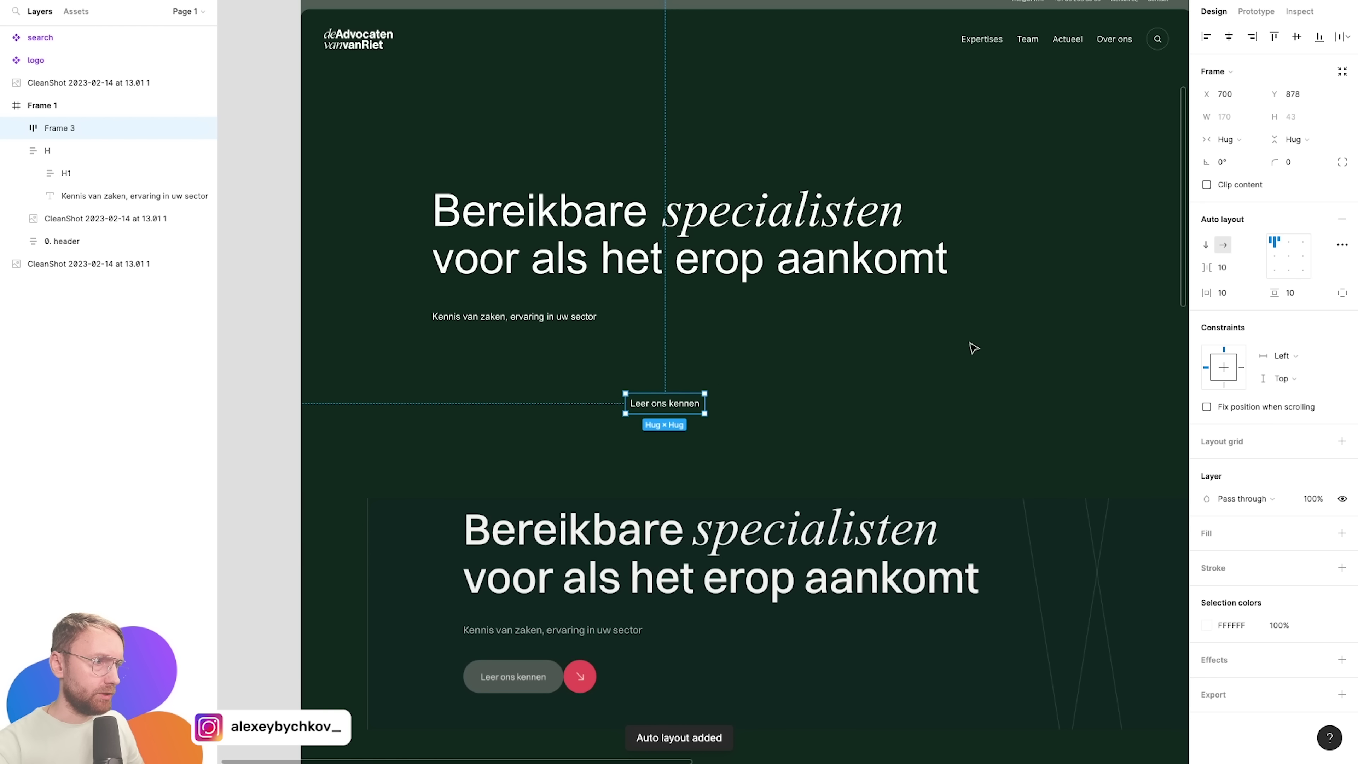
left_click(1289, 257)
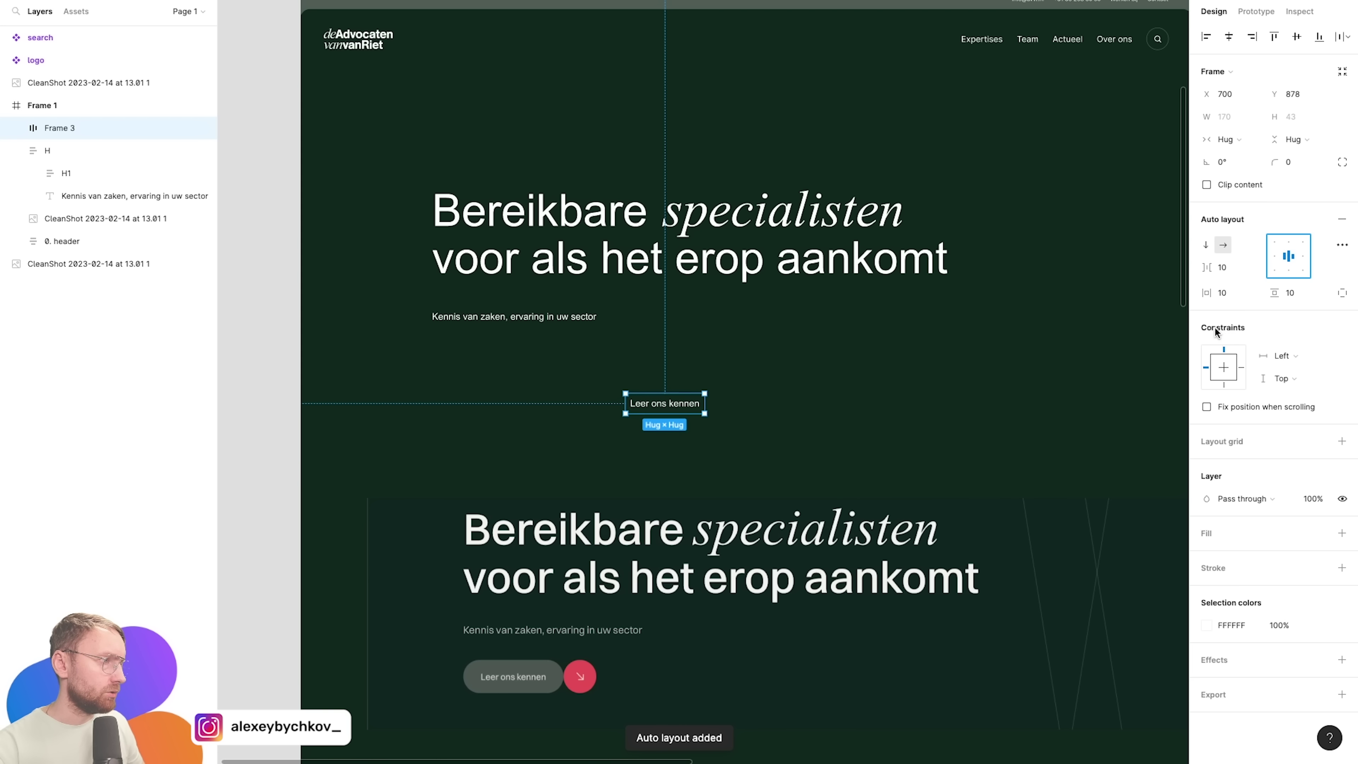
left_click(1225, 292)
type("30")
key("Return")
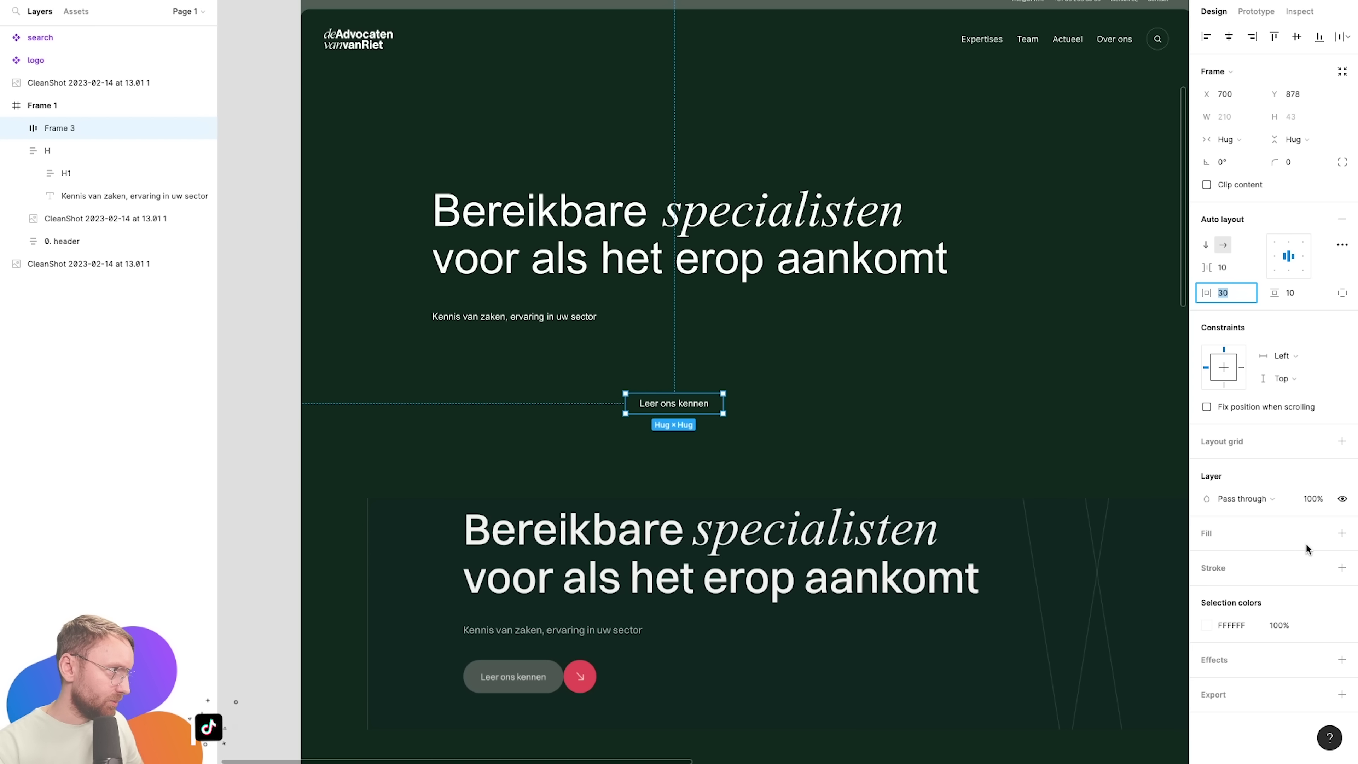
Give the button a bg light grey fill, 20 vertical padding and 50 corner radius.
left_click(1319, 534)
left_click(1241, 570)
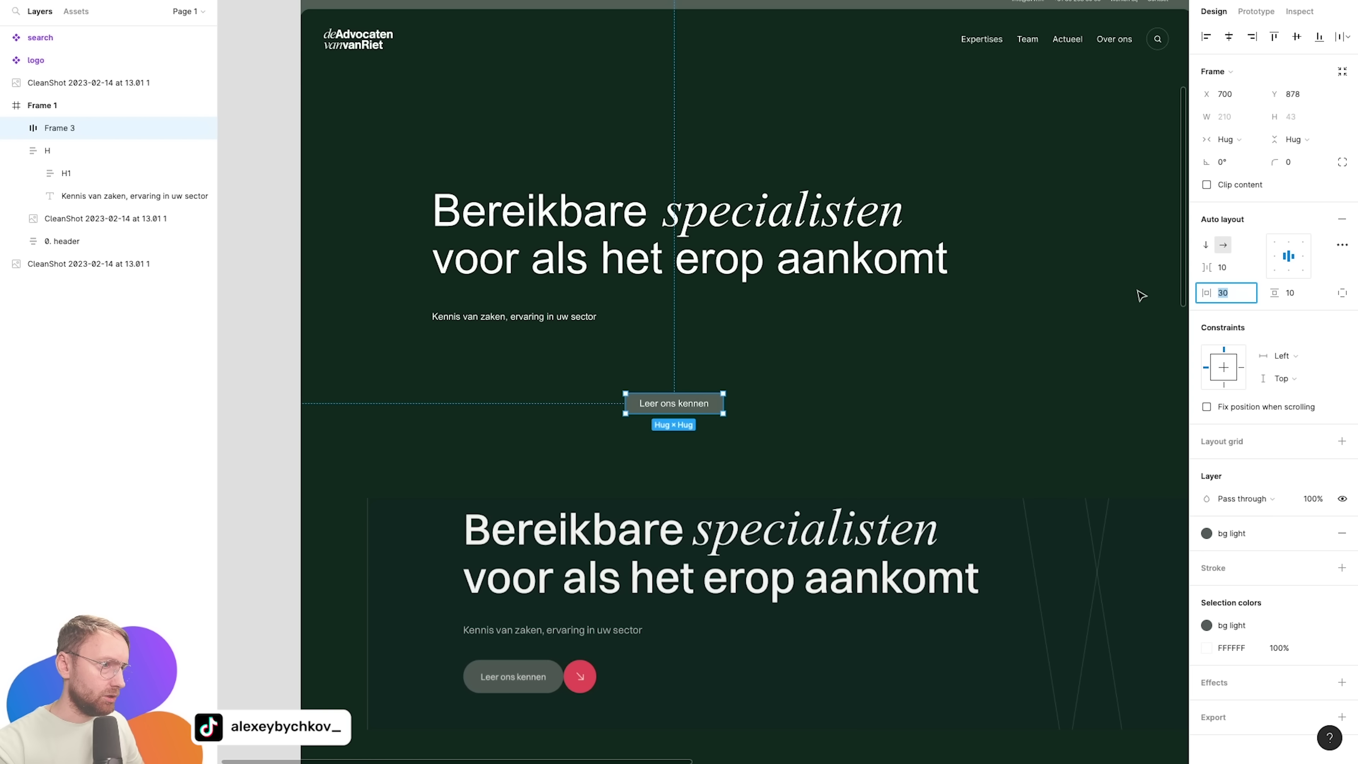
left_click(1313, 293)
type("20")
key("Return")
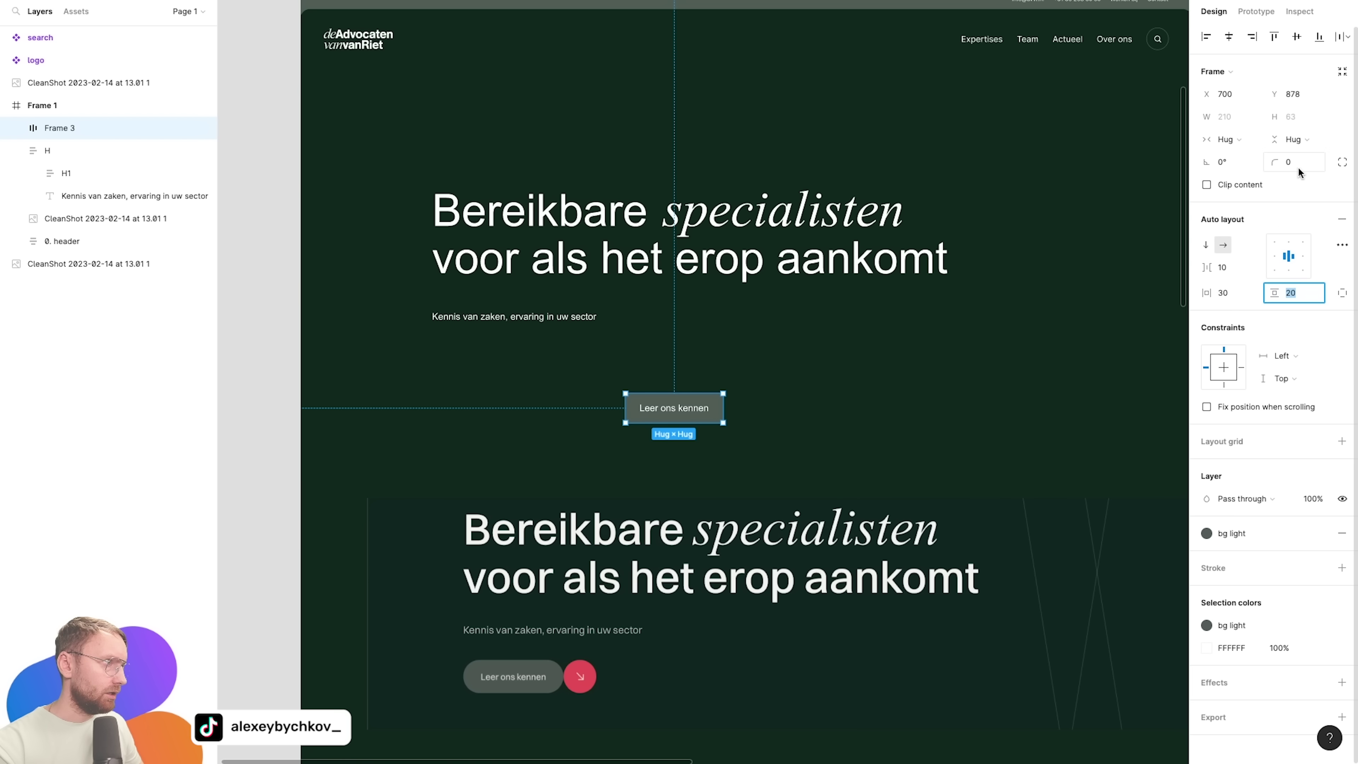
left_click(1300, 167)
type("50")
key("Return")
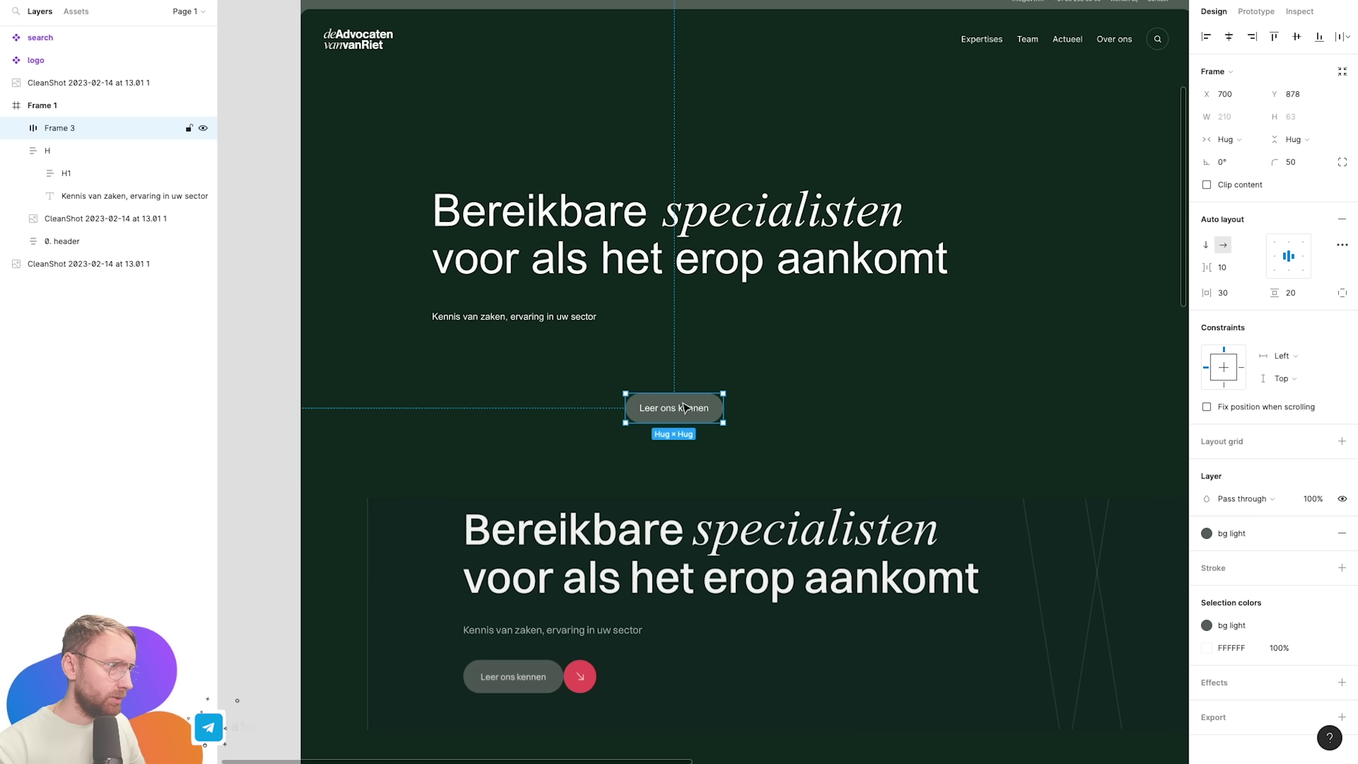
Adjust the button padding to 24 vertical and 36 horizontal, split per side.
left_click(1290, 293)
key("Up")
key("Up")
key("Up")
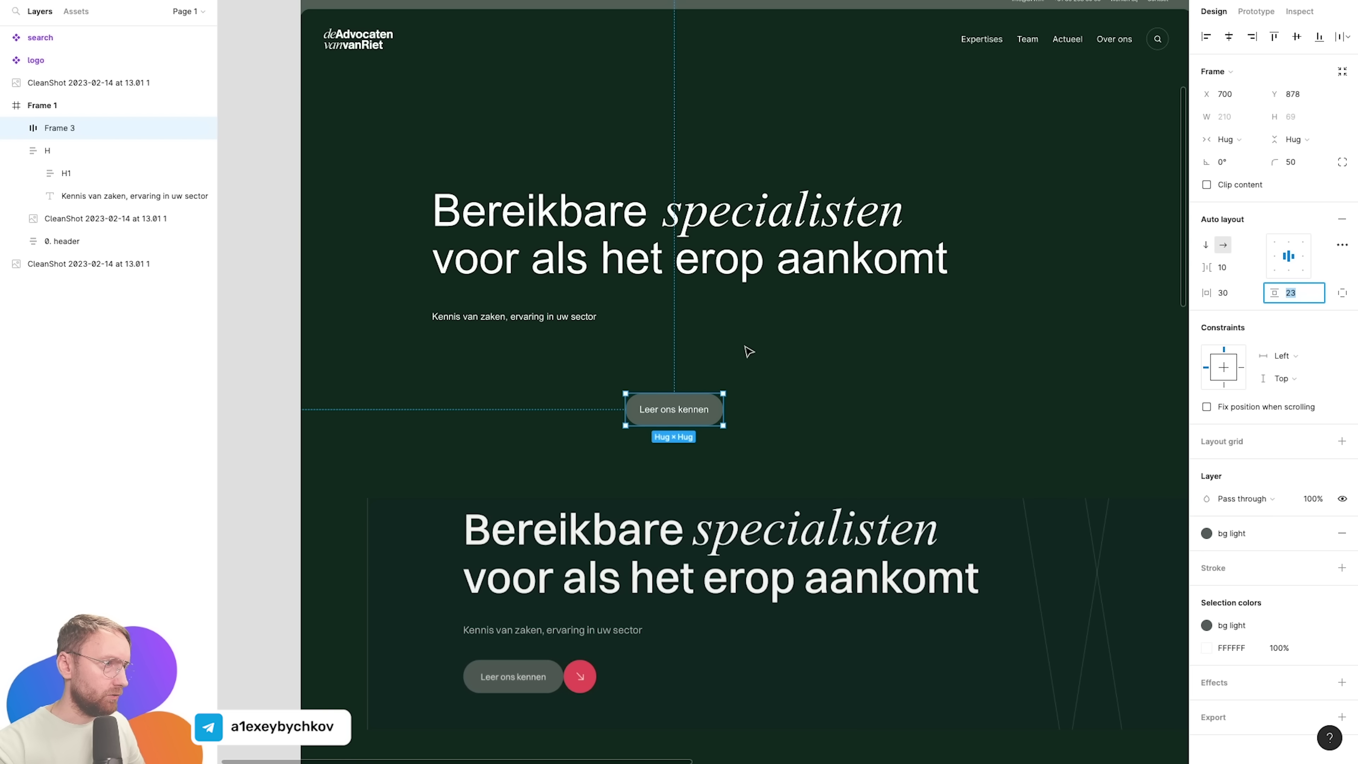
left_click(1242, 292)
key("Up")
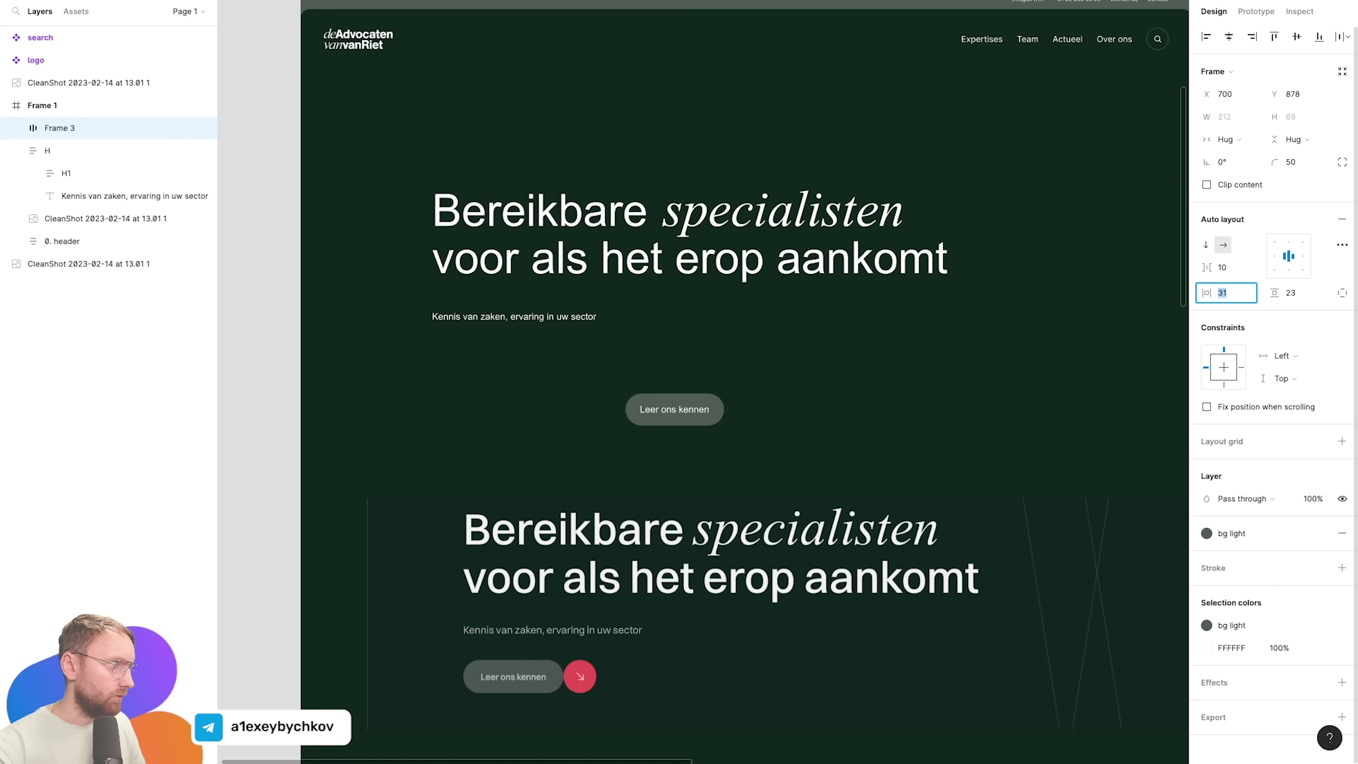
key("Up")
key("Up")
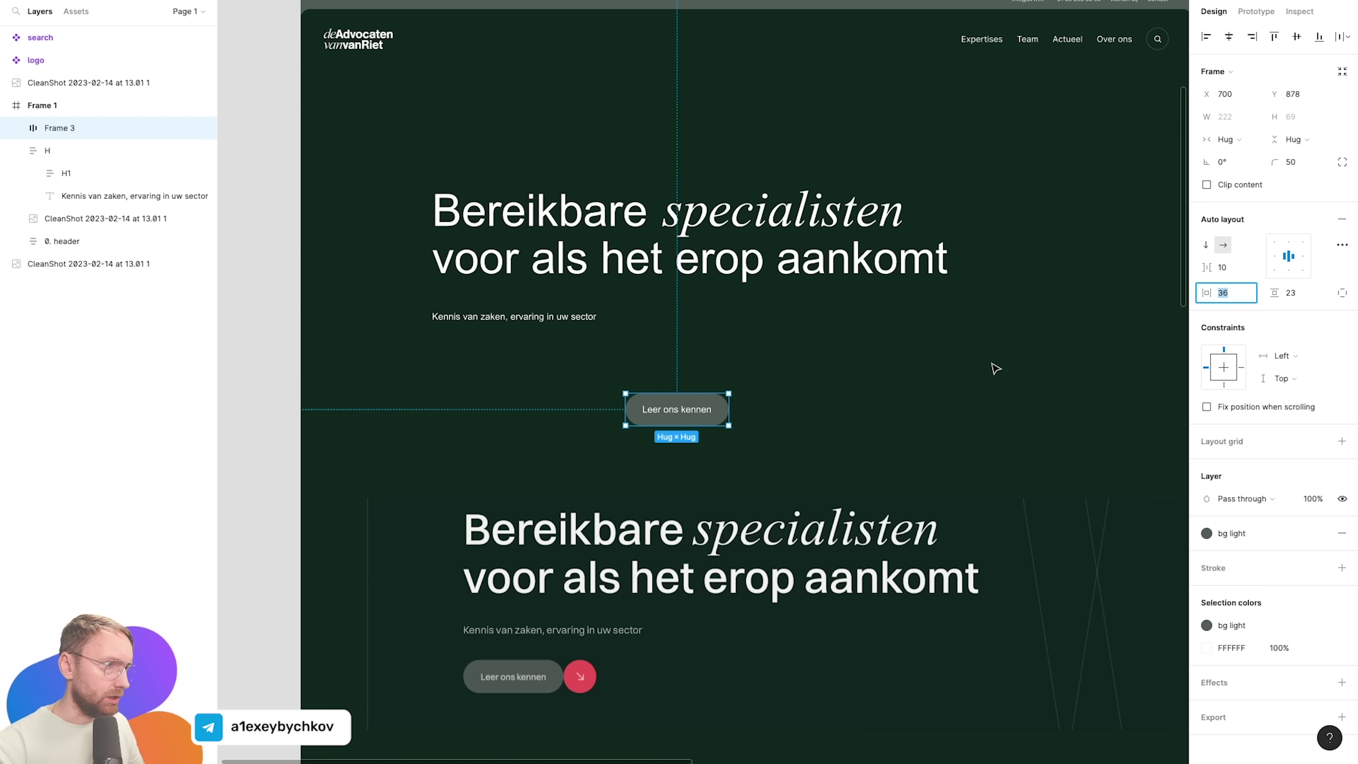
left_click(1306, 298)
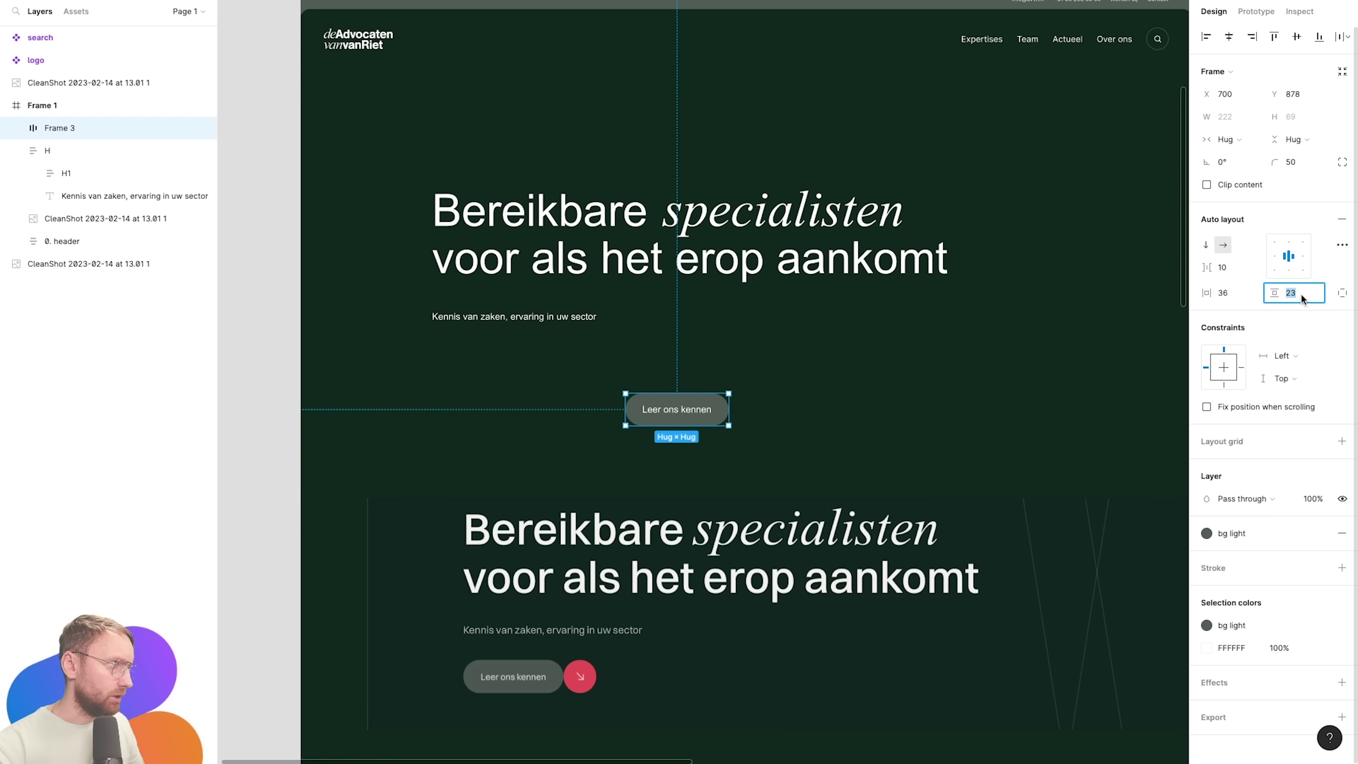
key("Up")
left_click(1342, 294)
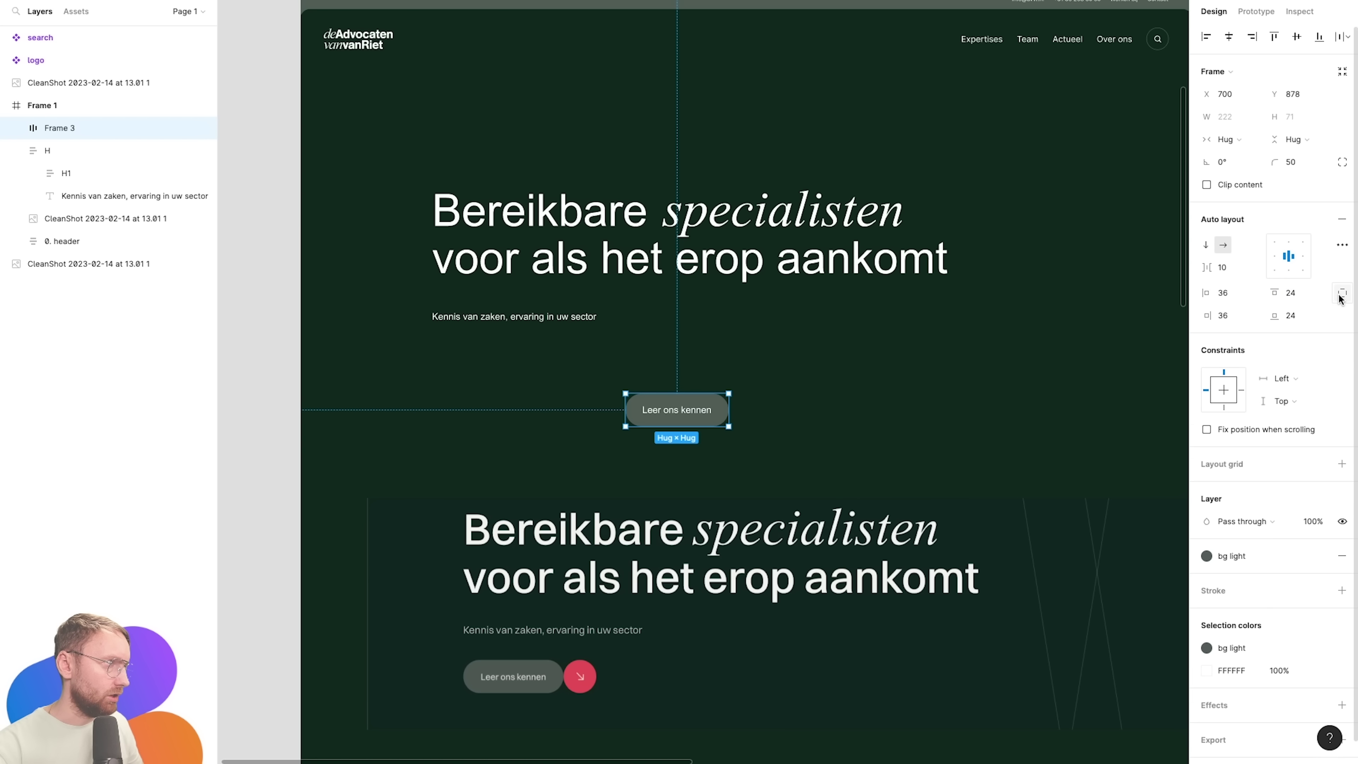
Align the button under the subtitle's left edge and rename it 'btn'.
left_click(901, 381)
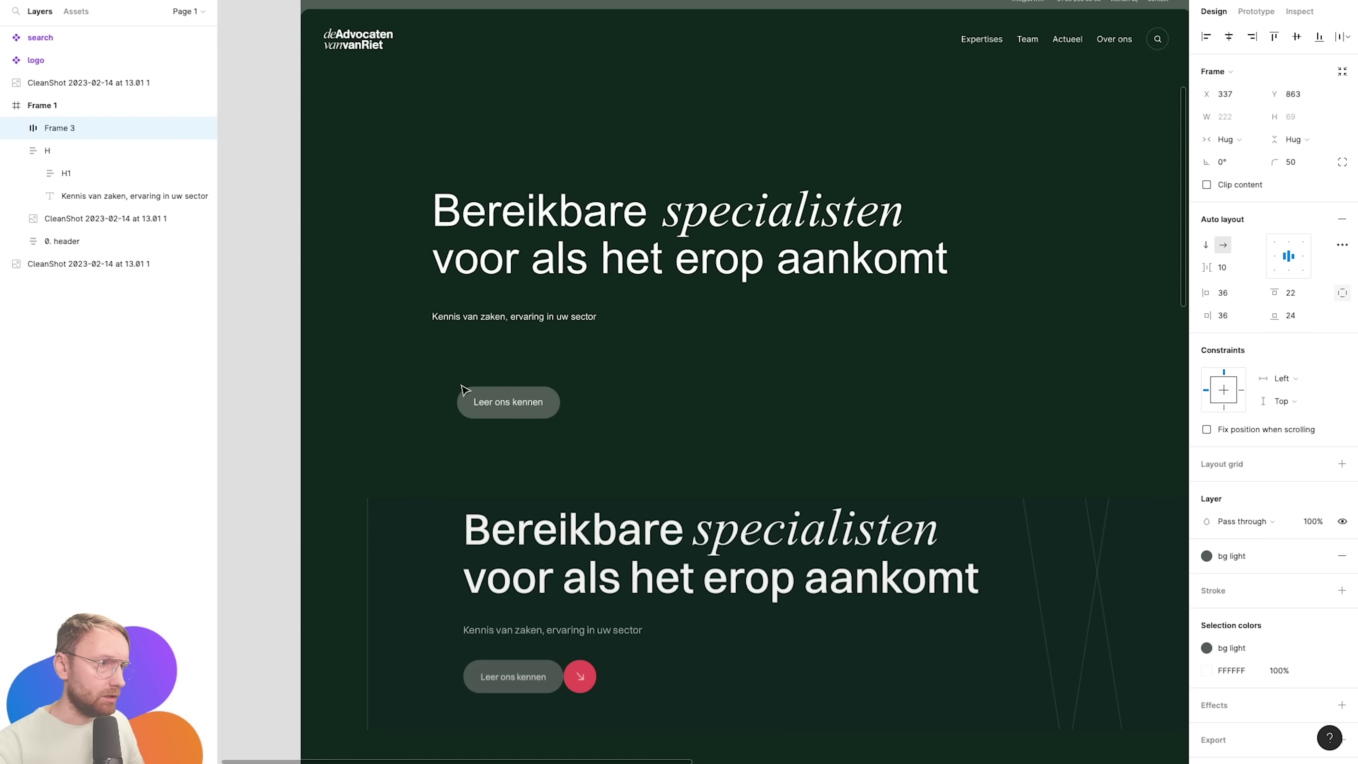
left_click_drag(642, 404, 449, 373)
double_click(58, 128)
type("btn")
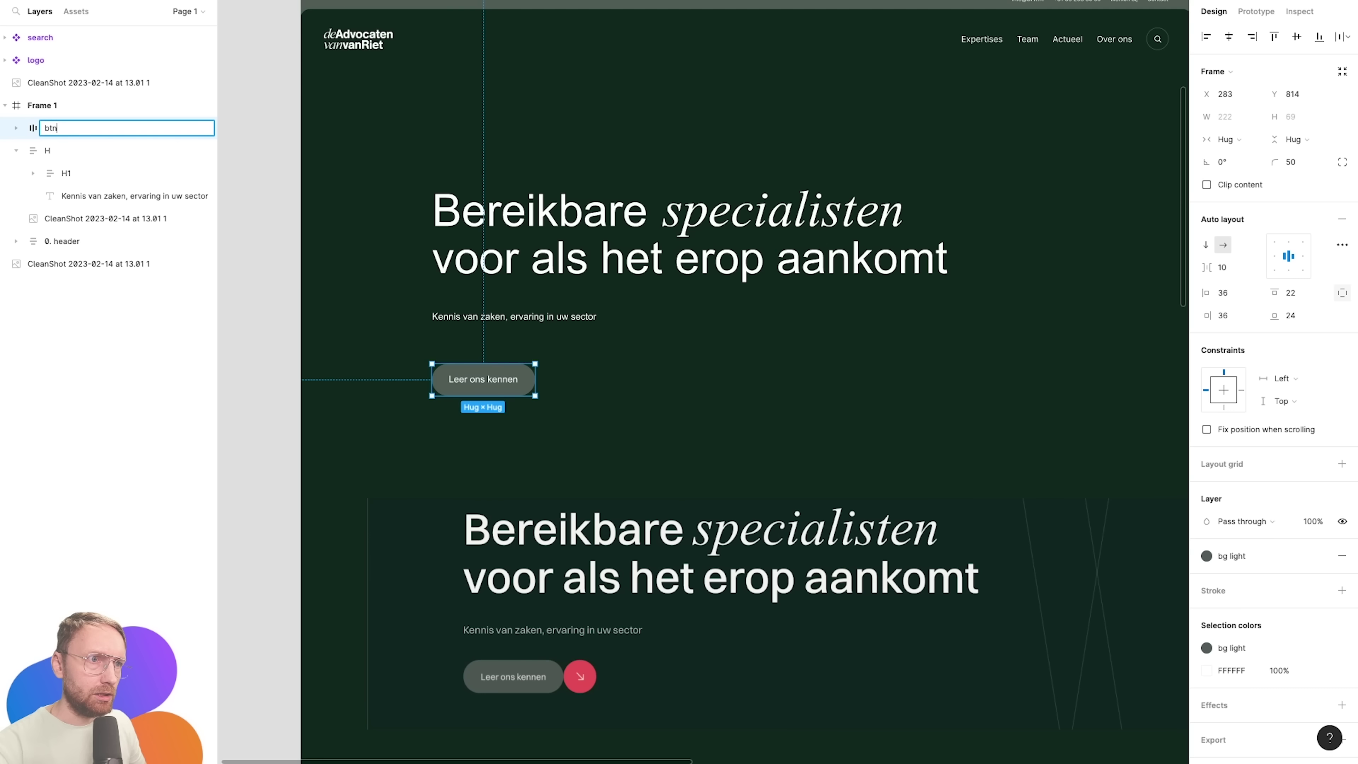
key("Return")
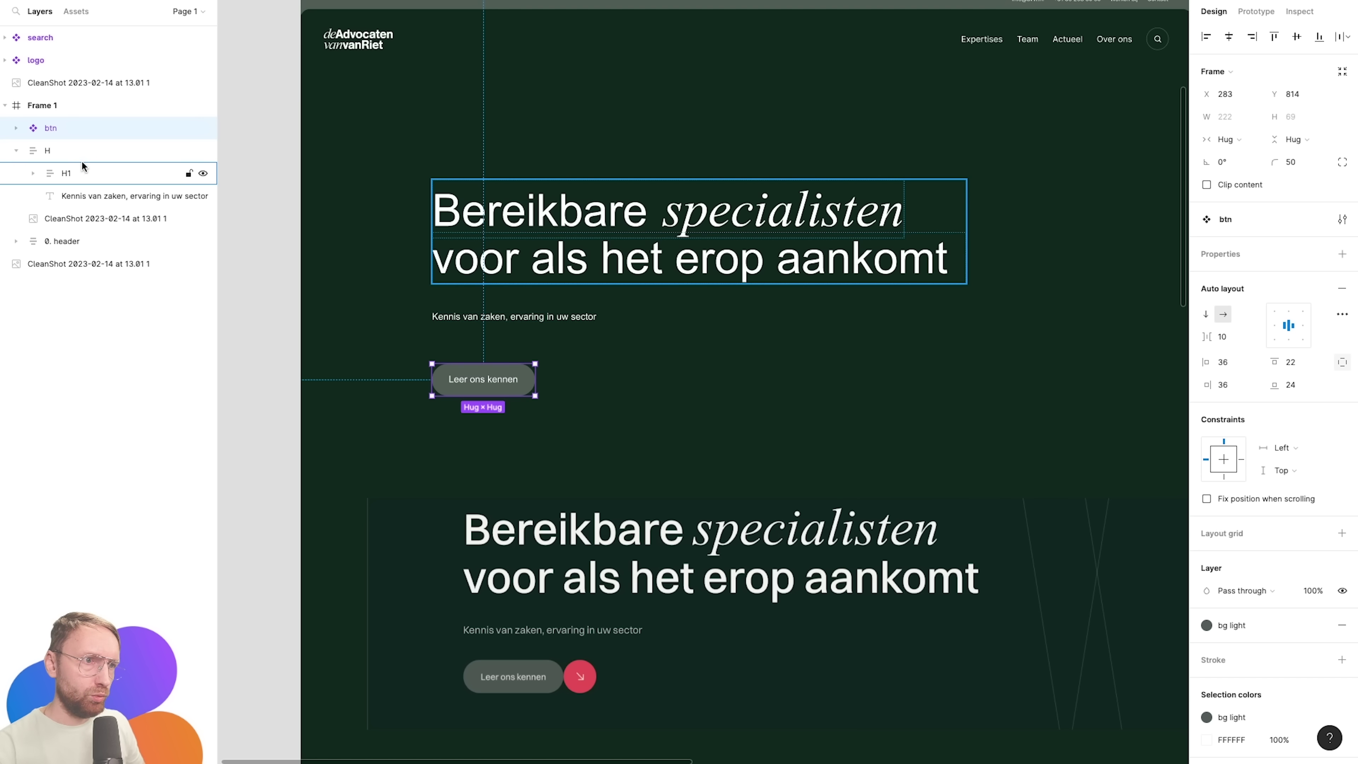
Duplicate the btn component and move the copy outside Frame 1.
key("ctrl+d")
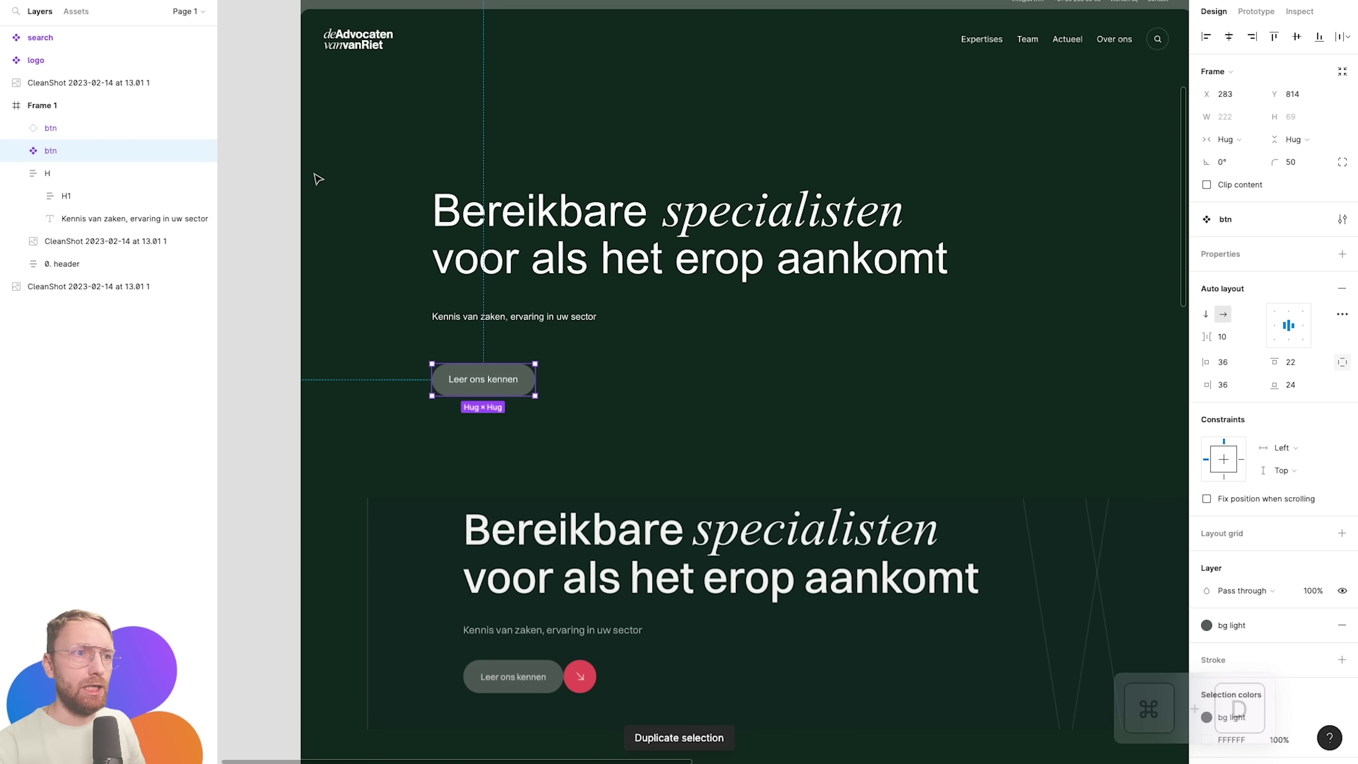
mouse_move(503, 379)
left_mouse_down()
mouse_move(716, 0)
mouse_move(465, 377)
left_mouse_up()
left_click(465, 377)
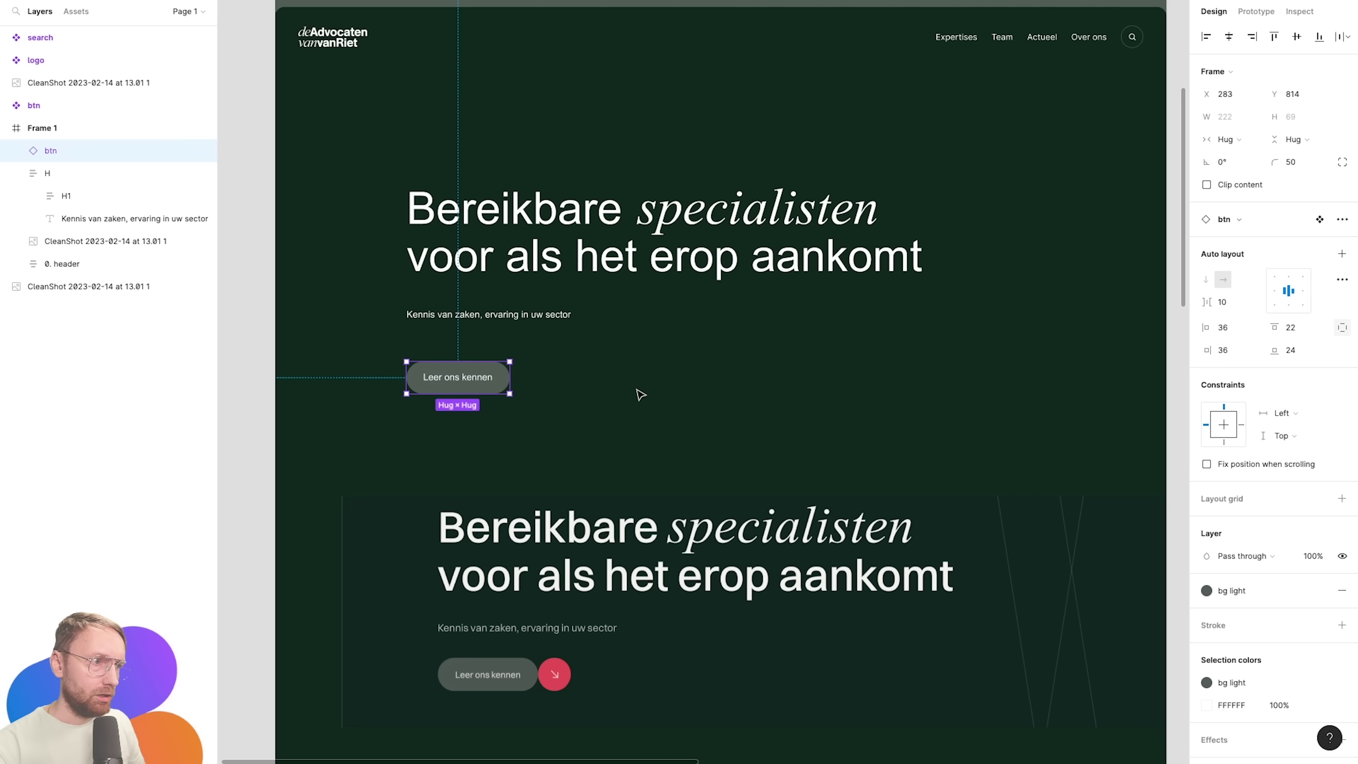
left_click(640, 395)
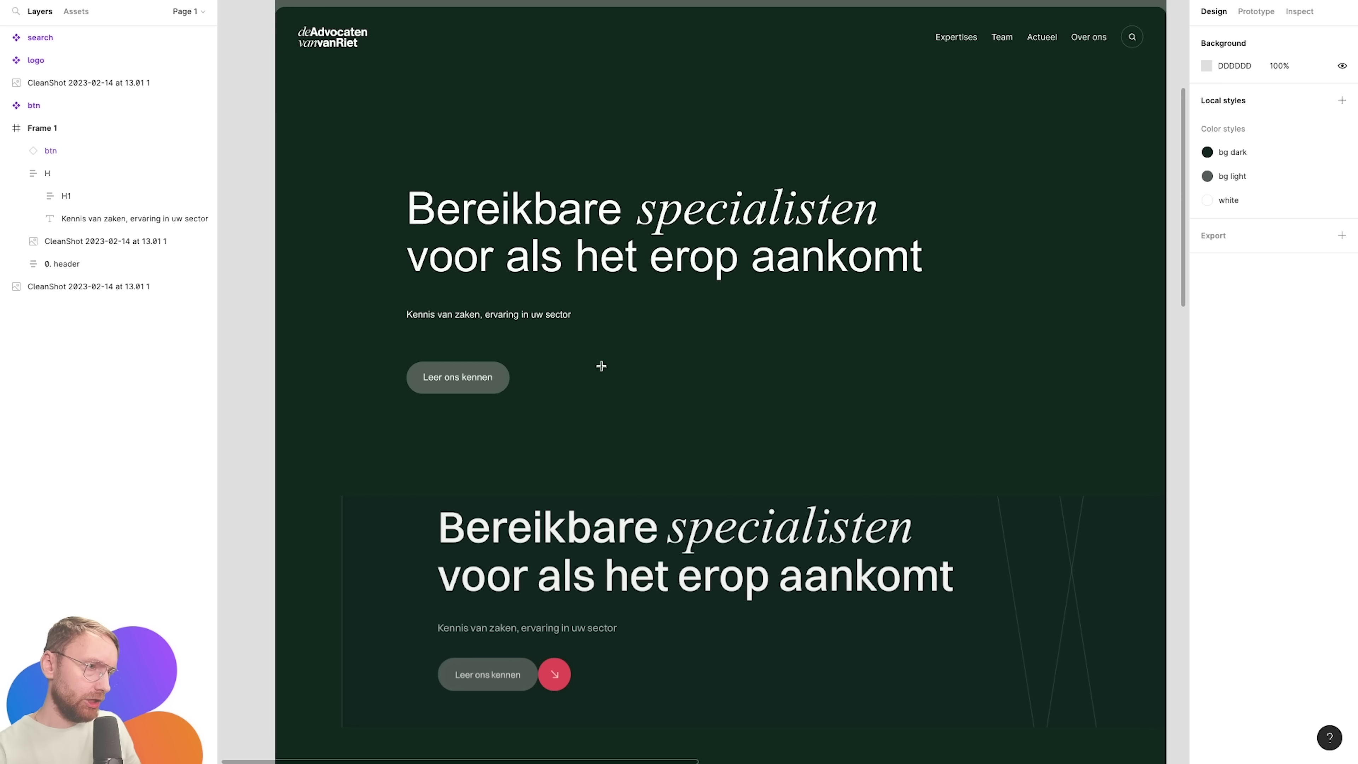
Draw a short white arrow line to the right of the Leer ons kennen button.
left_click_drag(601, 363, 616, 363)
left_click(1320, 357)
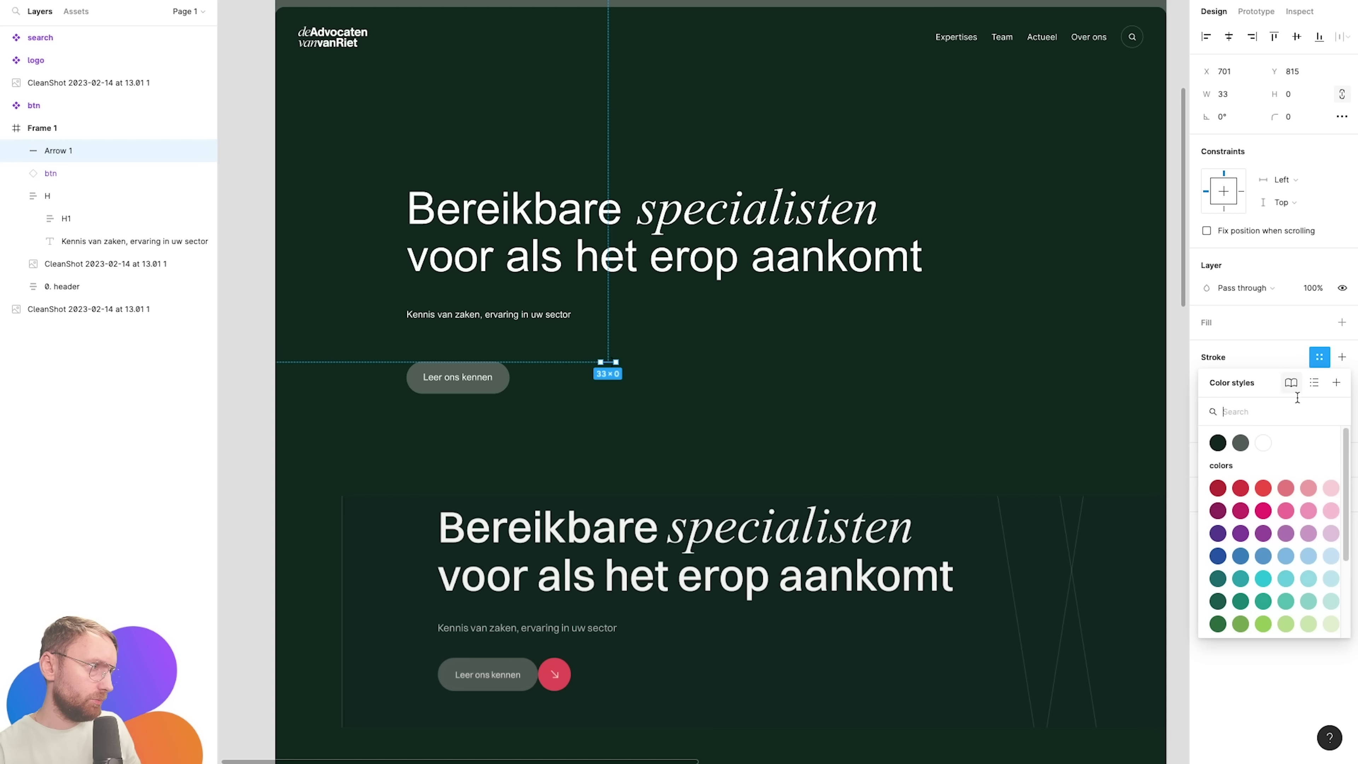
left_click(1263, 442)
left_click(780, 374)
left_click(614, 363)
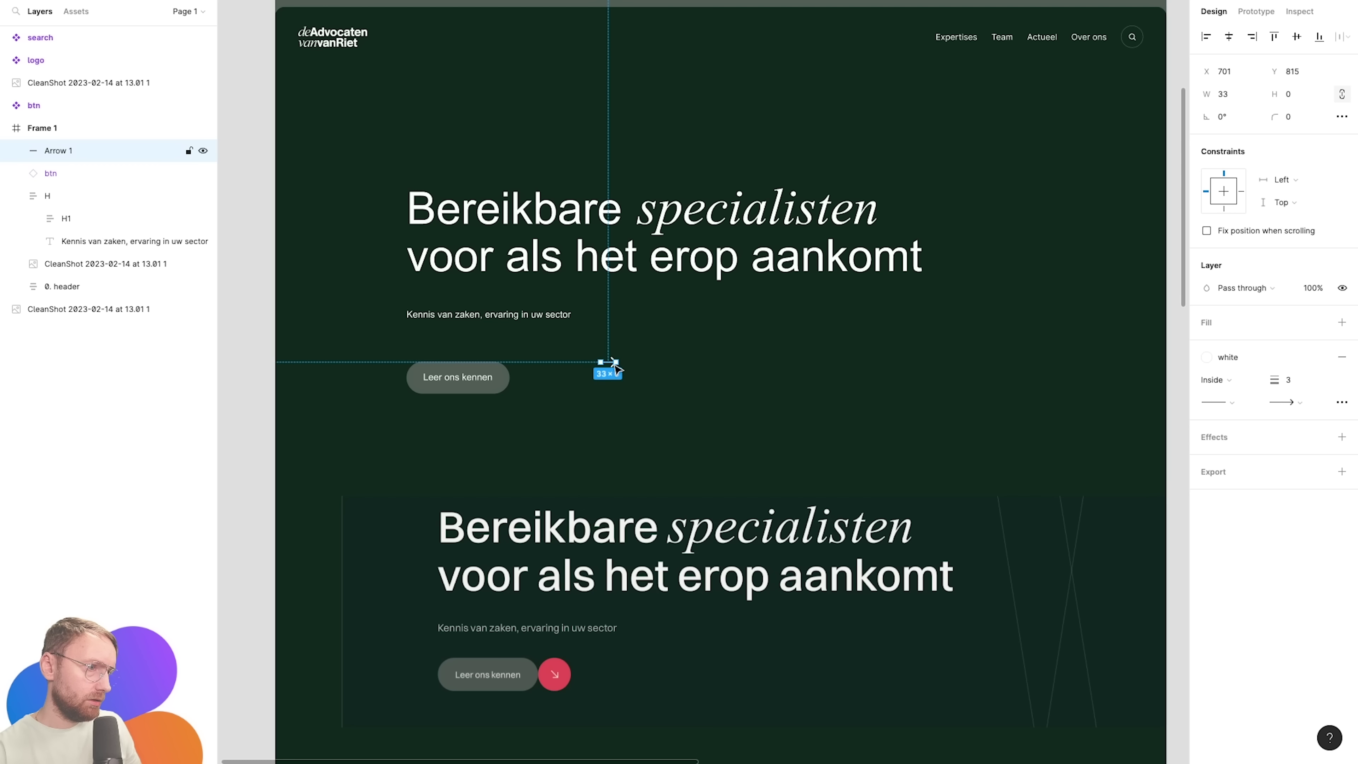
left_click(857, 346)
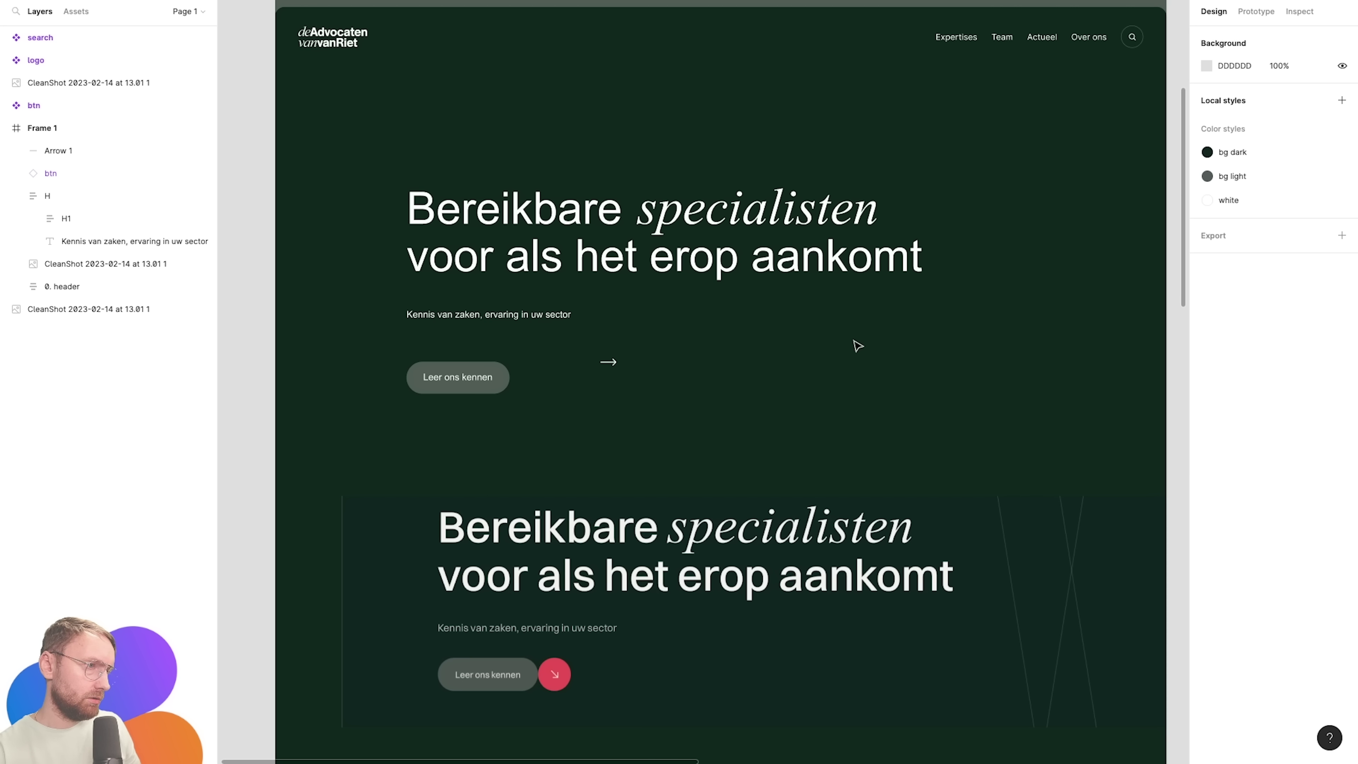
left_click(615, 363)
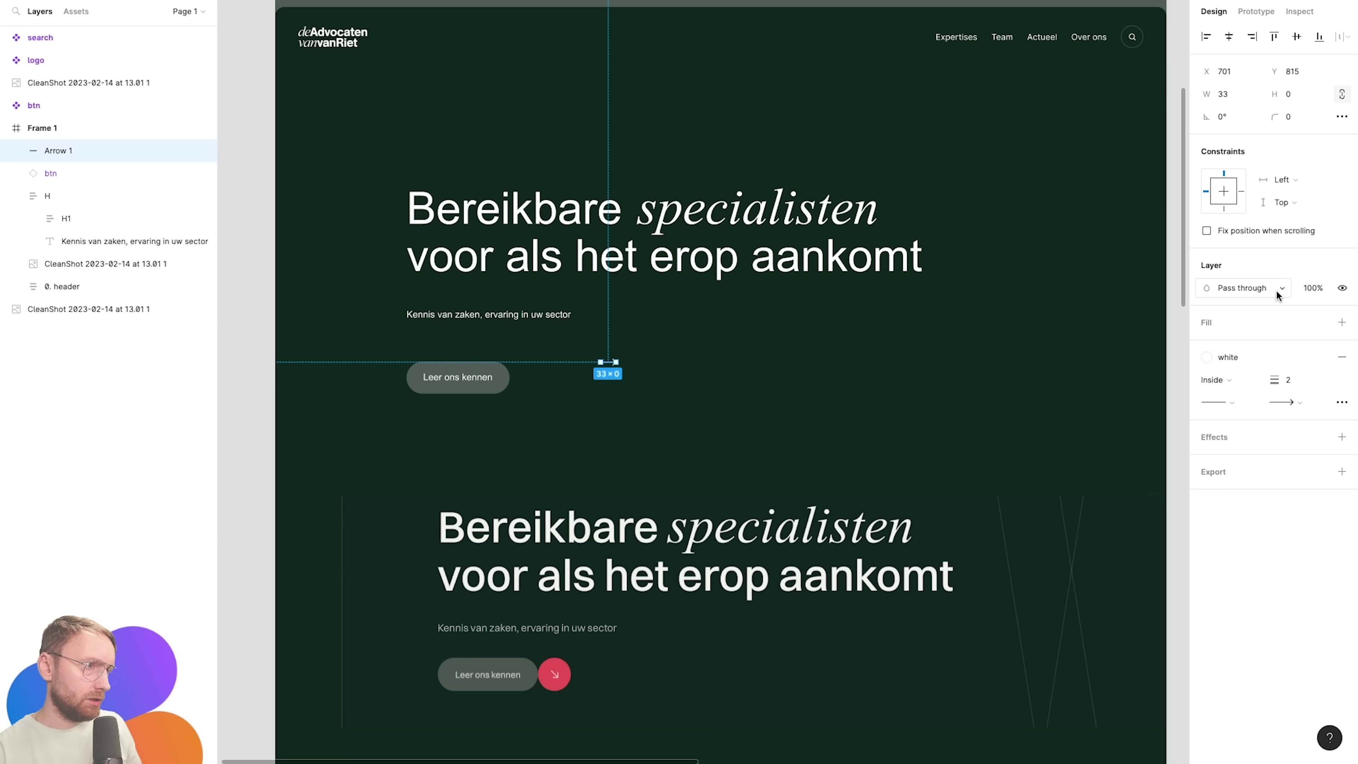
Thin the arrow's stroke to 1, then undo both that change and the drawn arrow.
left_click(1280, 379)
type("1")
left_click(791, 430)
key("ctrl+z")
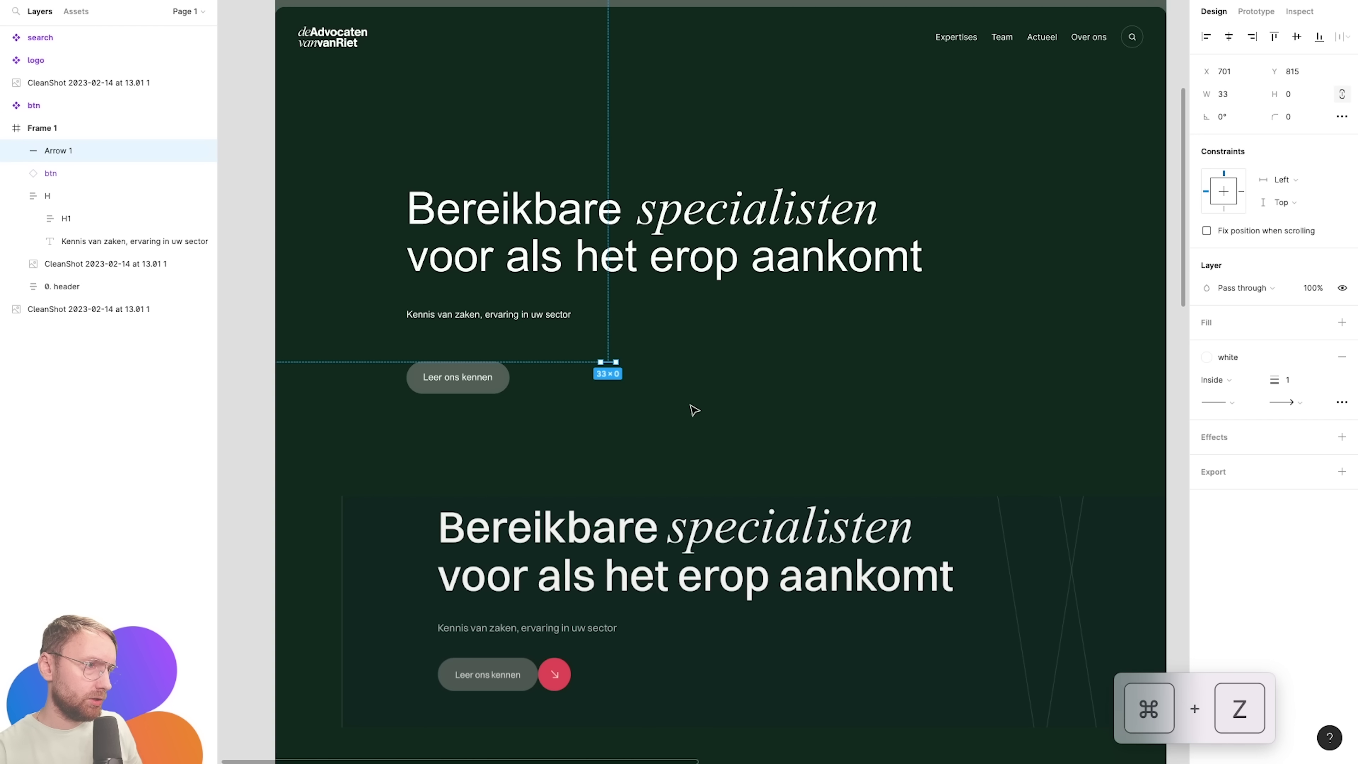
key("ctrl+z")
Insert Lucide Icons' arrow-down-right icon (searched 'arro') and cut it to the clipboard.
key("shift+i")
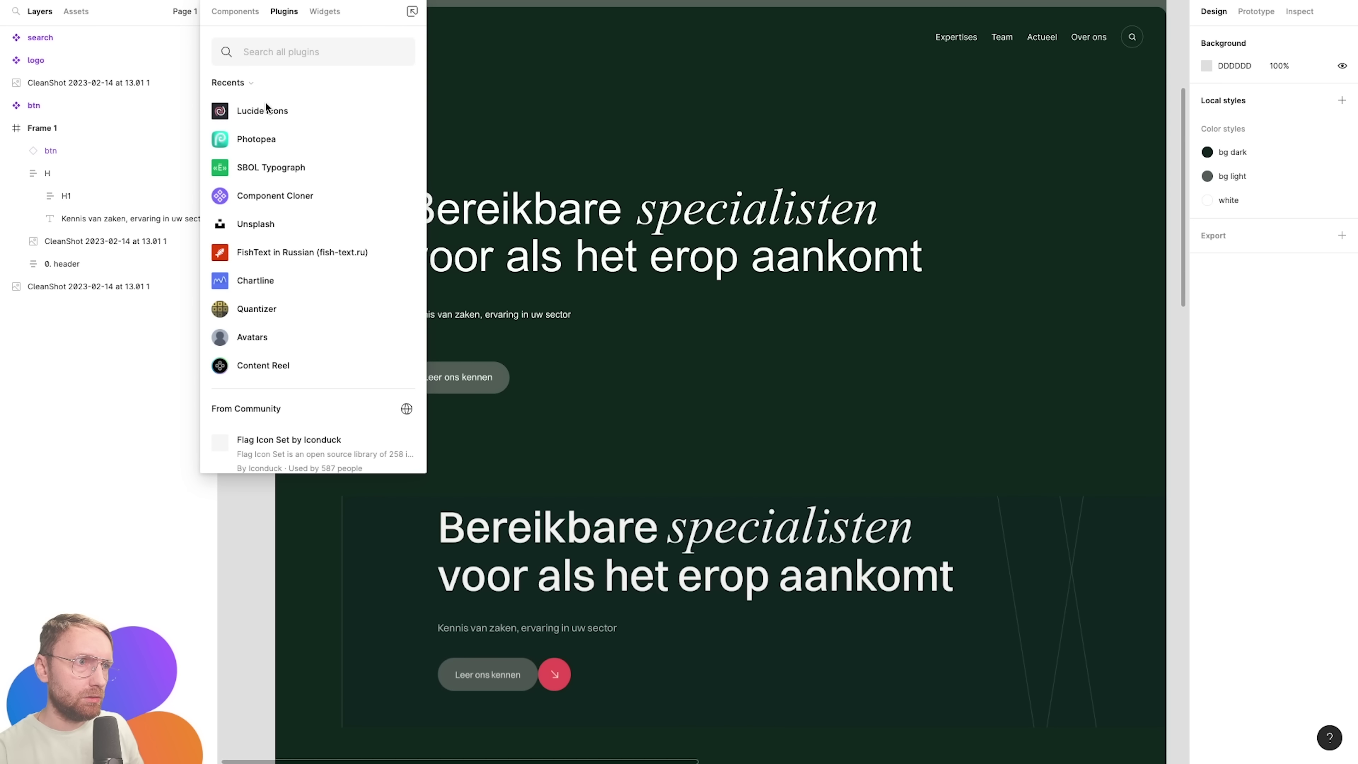
left_click(264, 106)
left_click(294, 206)
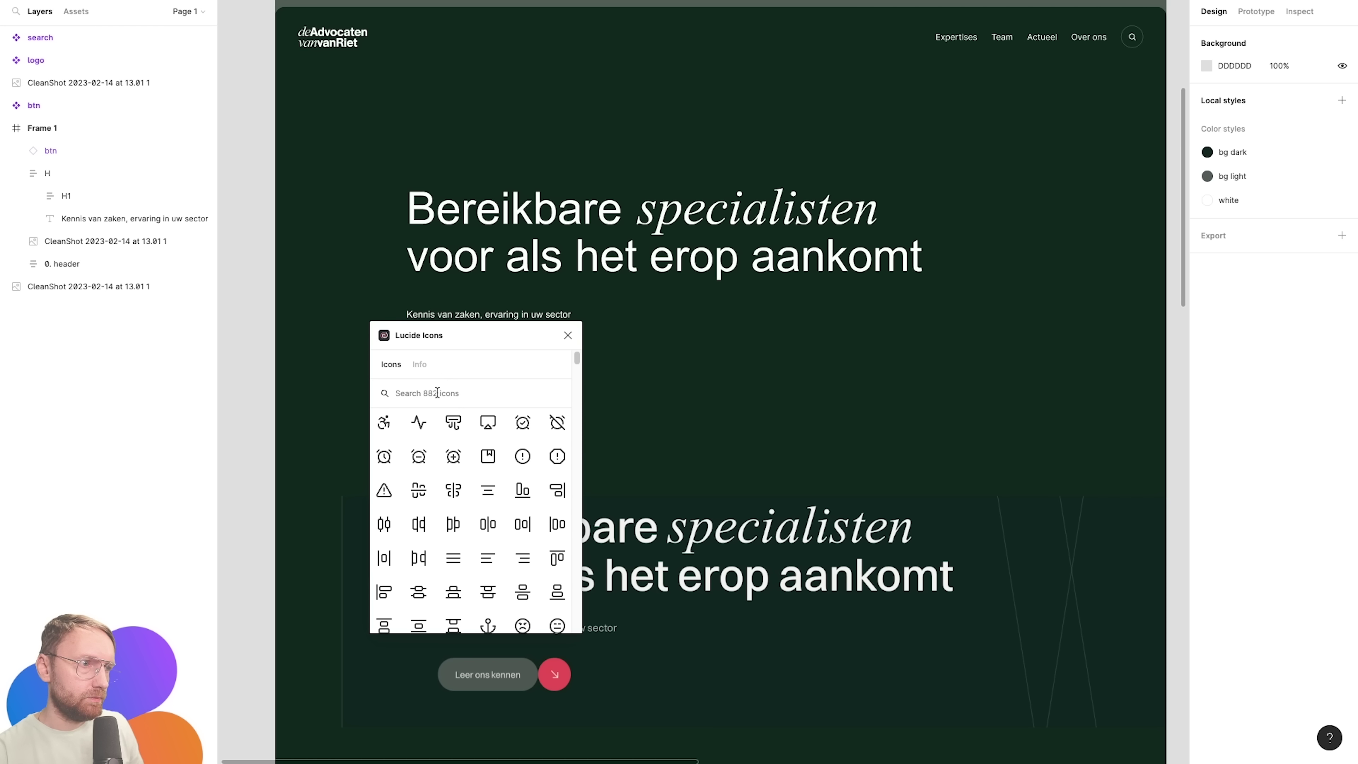
left_click(438, 393)
type("arro")
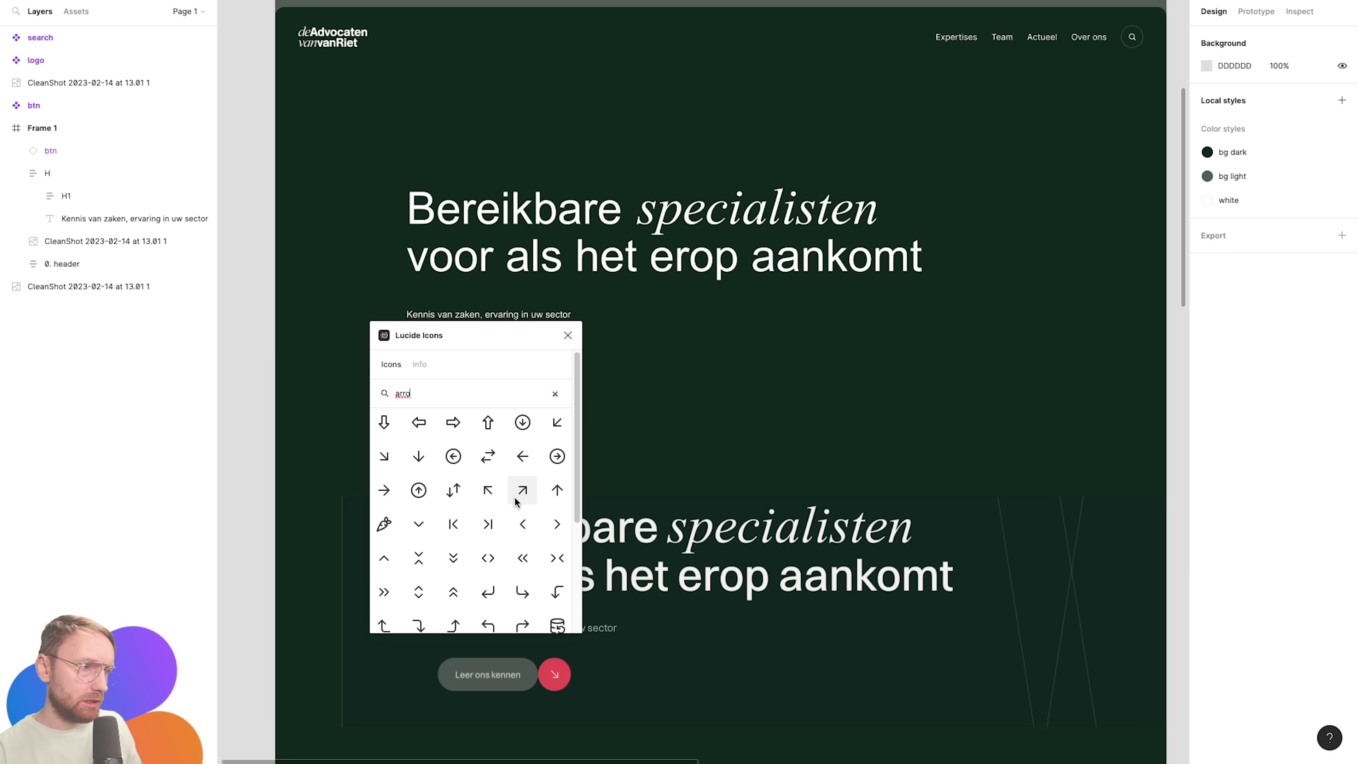
left_click(384, 456)
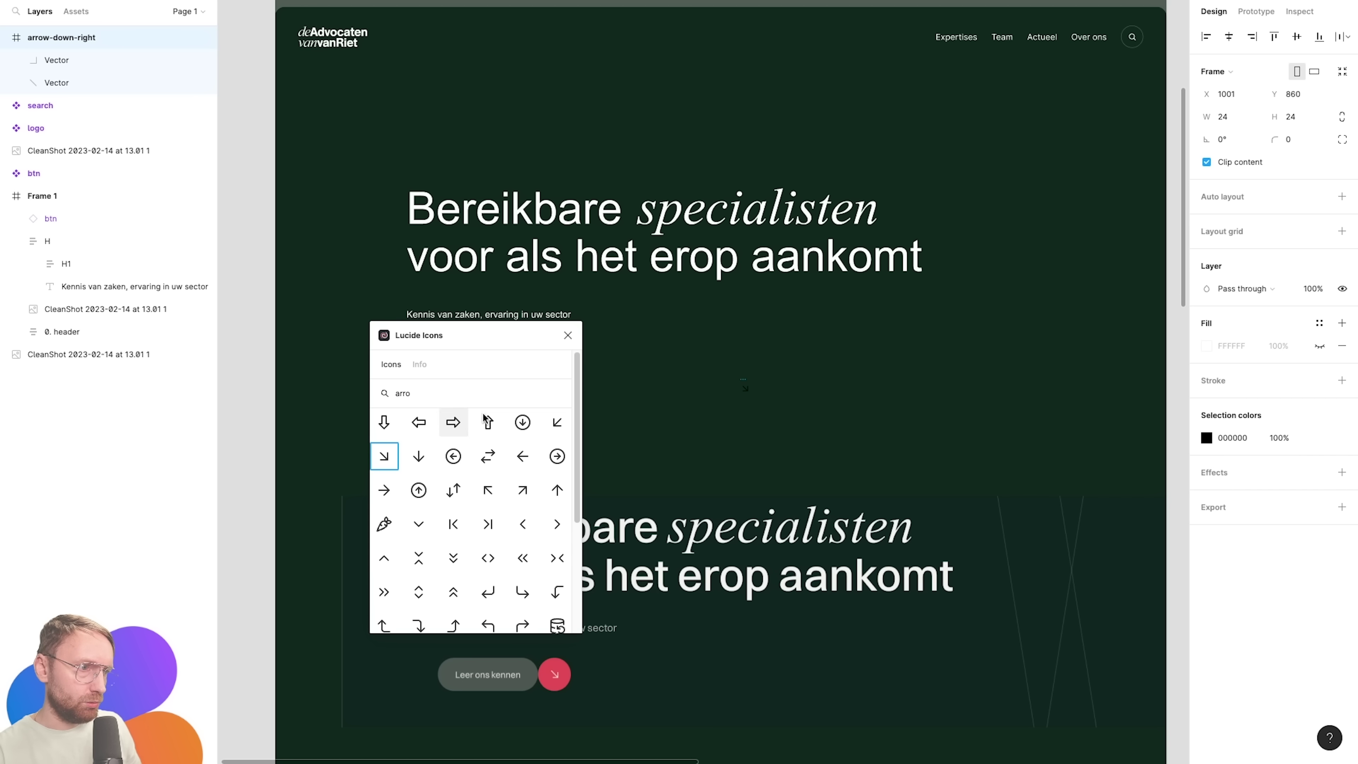
key("ctrl+x")
Paste the arrow icon as a component and give its two lines a 1.5 stroke.
scroll(671, 367, "down", 5)
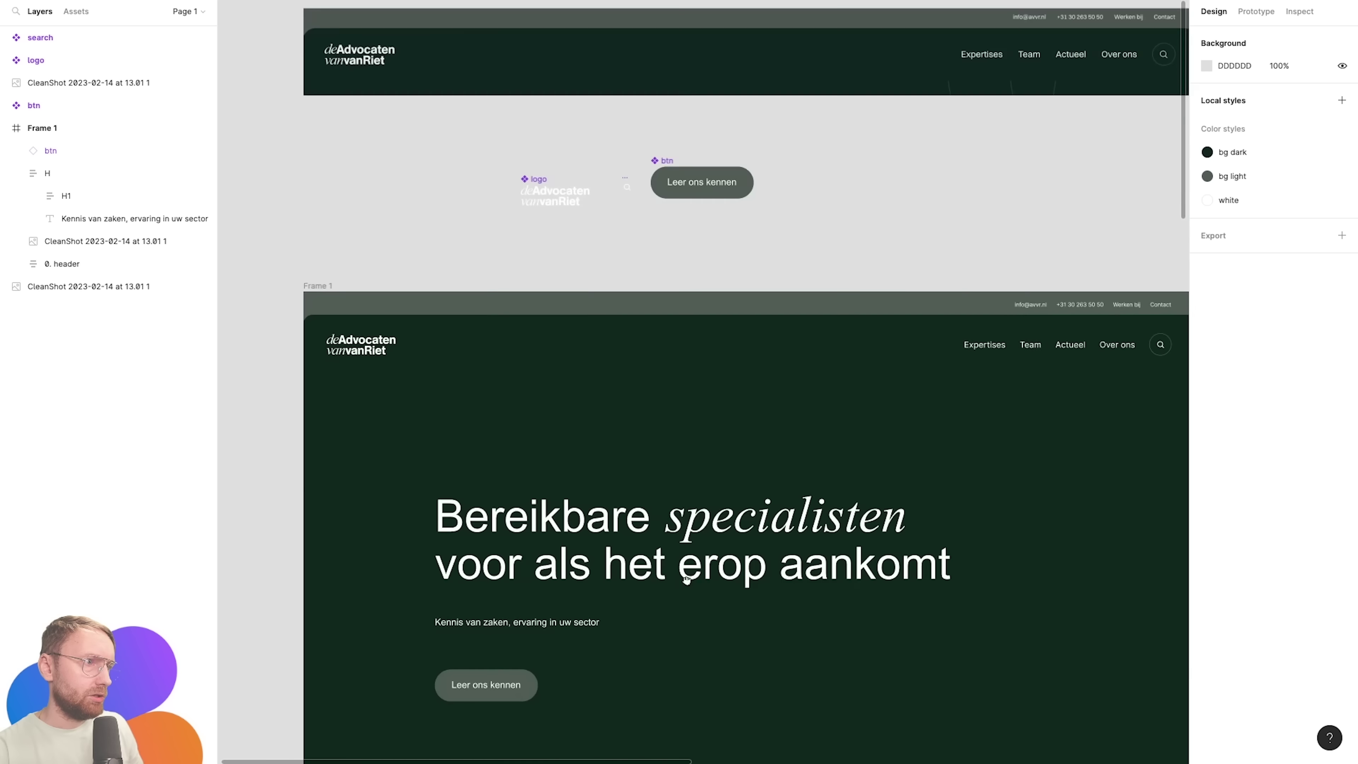
scroll(615, 294, "up", 2)
scroll(630, 373, "up", 10)
key("ctrl+v")
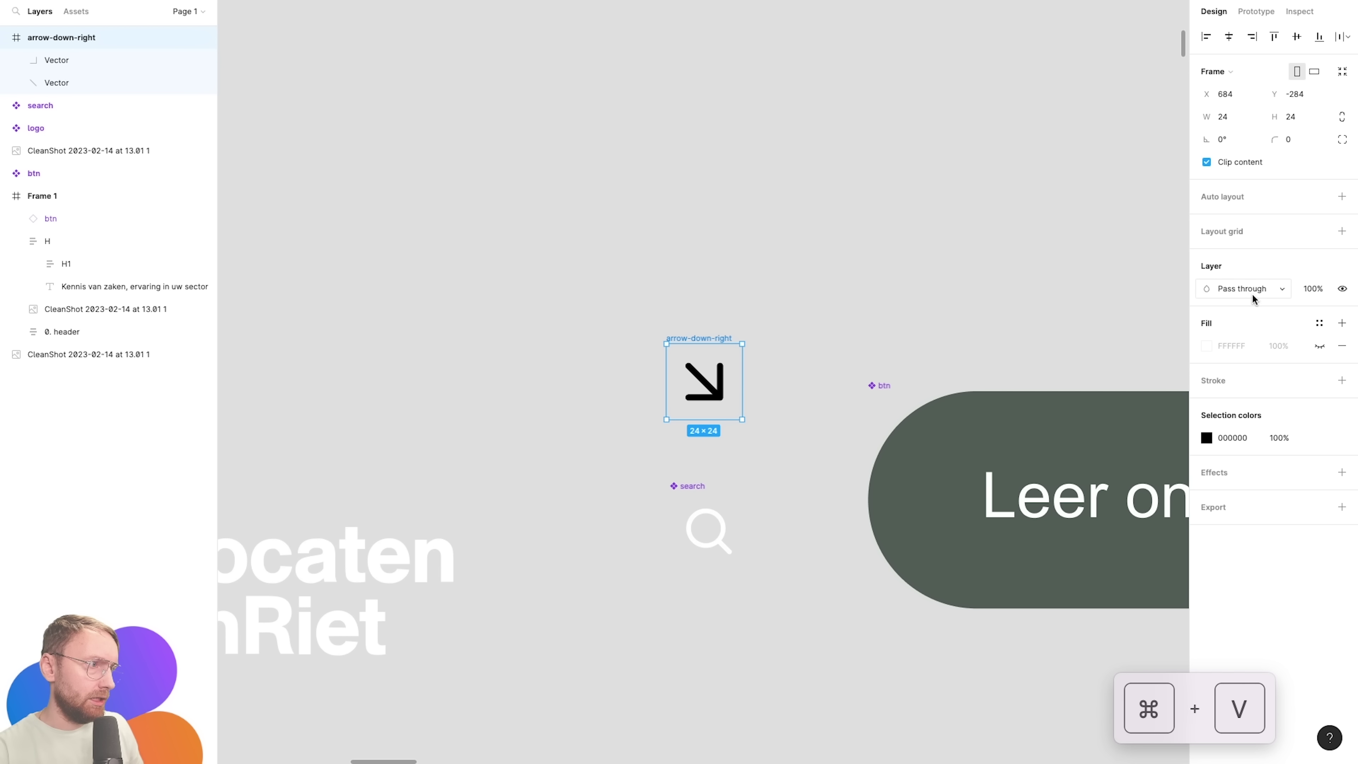
key("ctrl+alt+k")
scroll(558, 230, "down", 3)
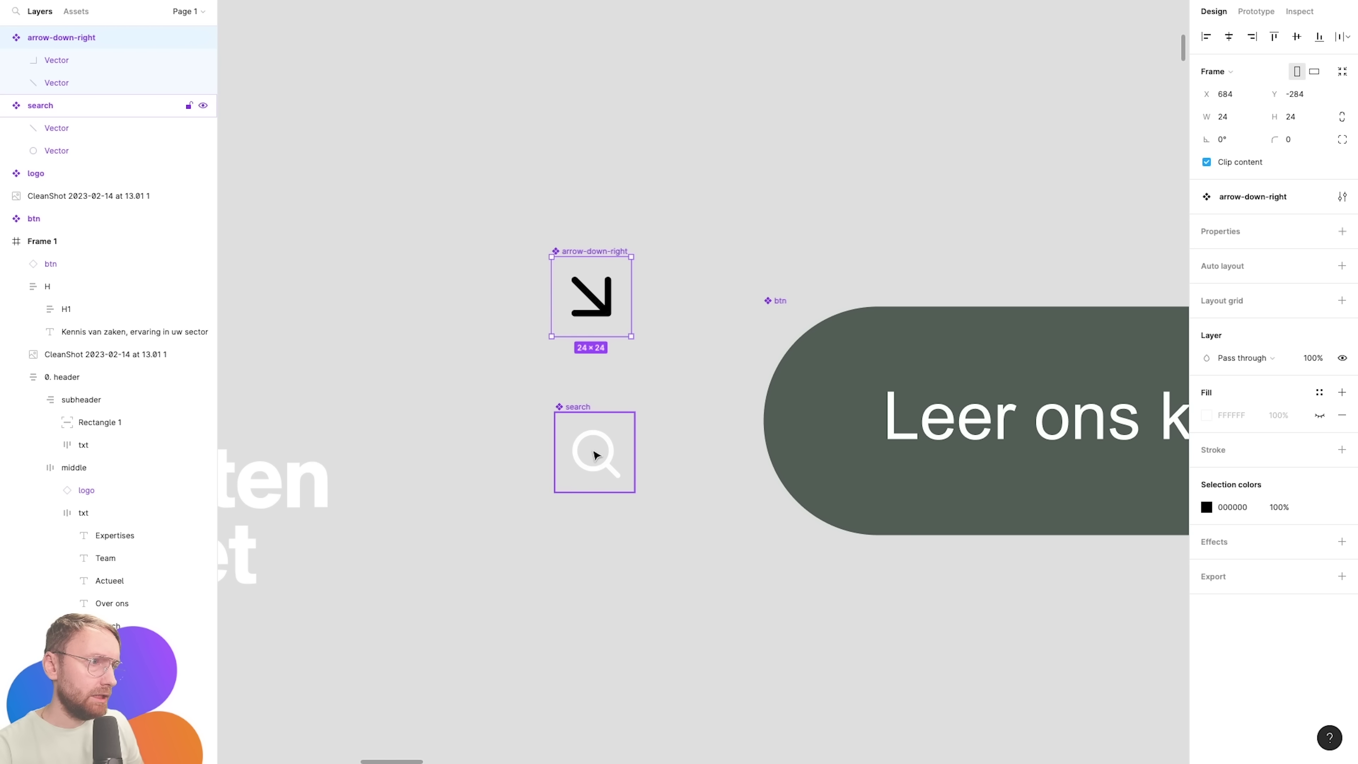
key("Return")
type("1.5")
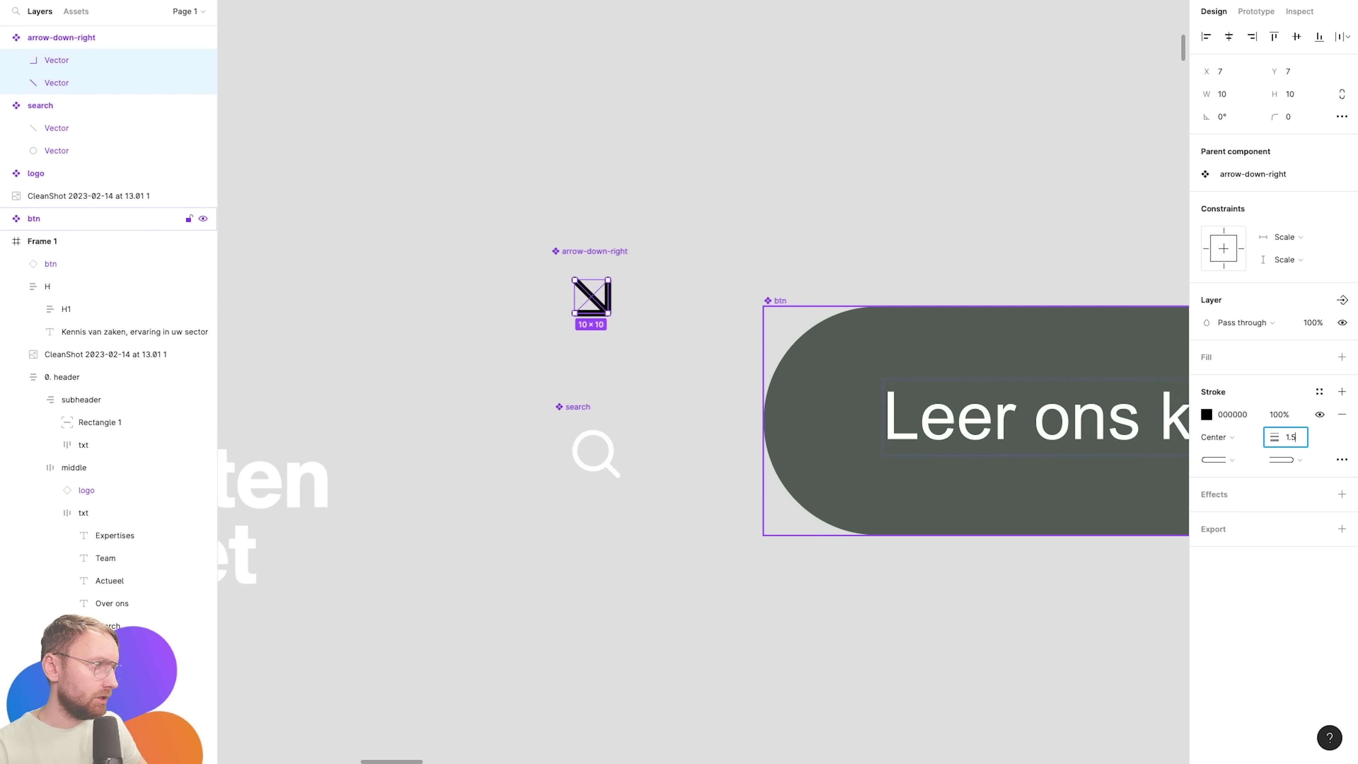
key("Return")
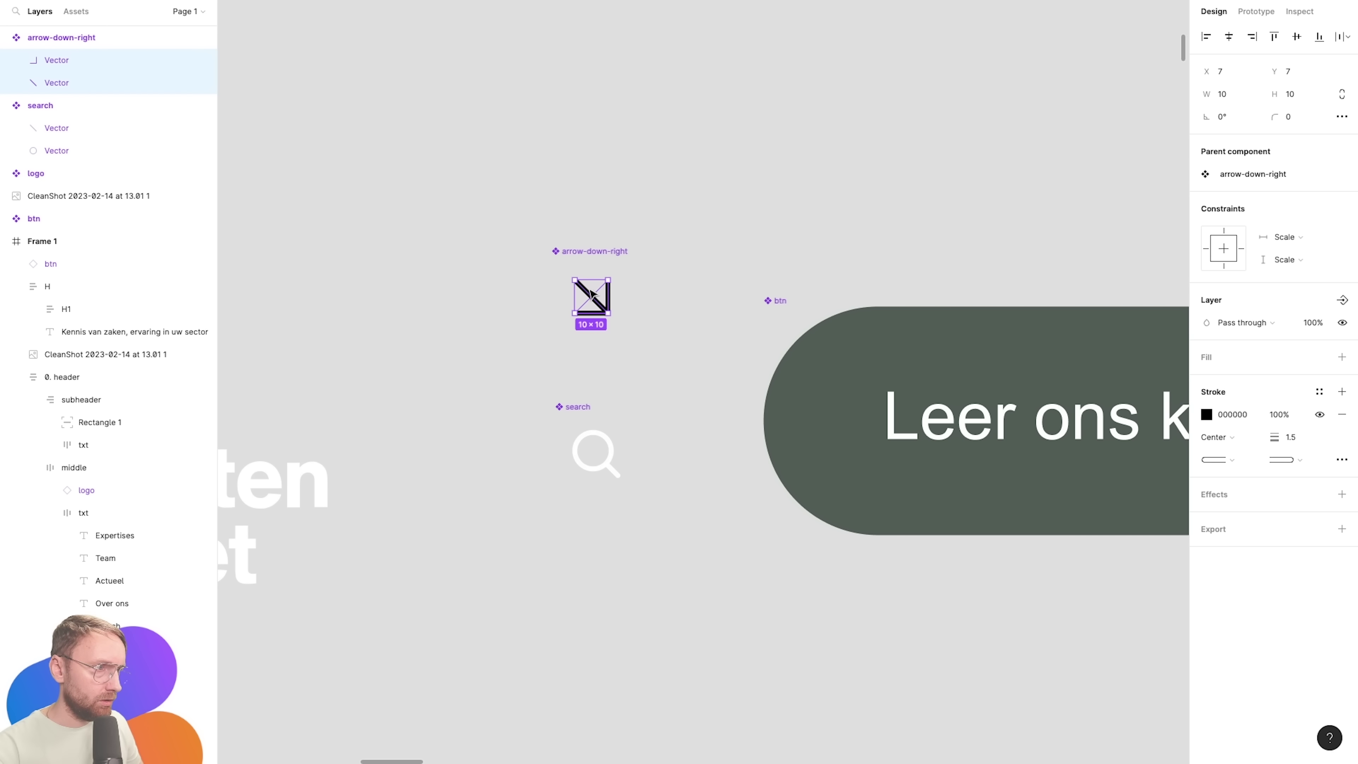
Lengthen the diagonal line and merge both lines into one 14 × 14 arrow vector.
scroll(591, 293, "up", 5)
left_click(597, 314)
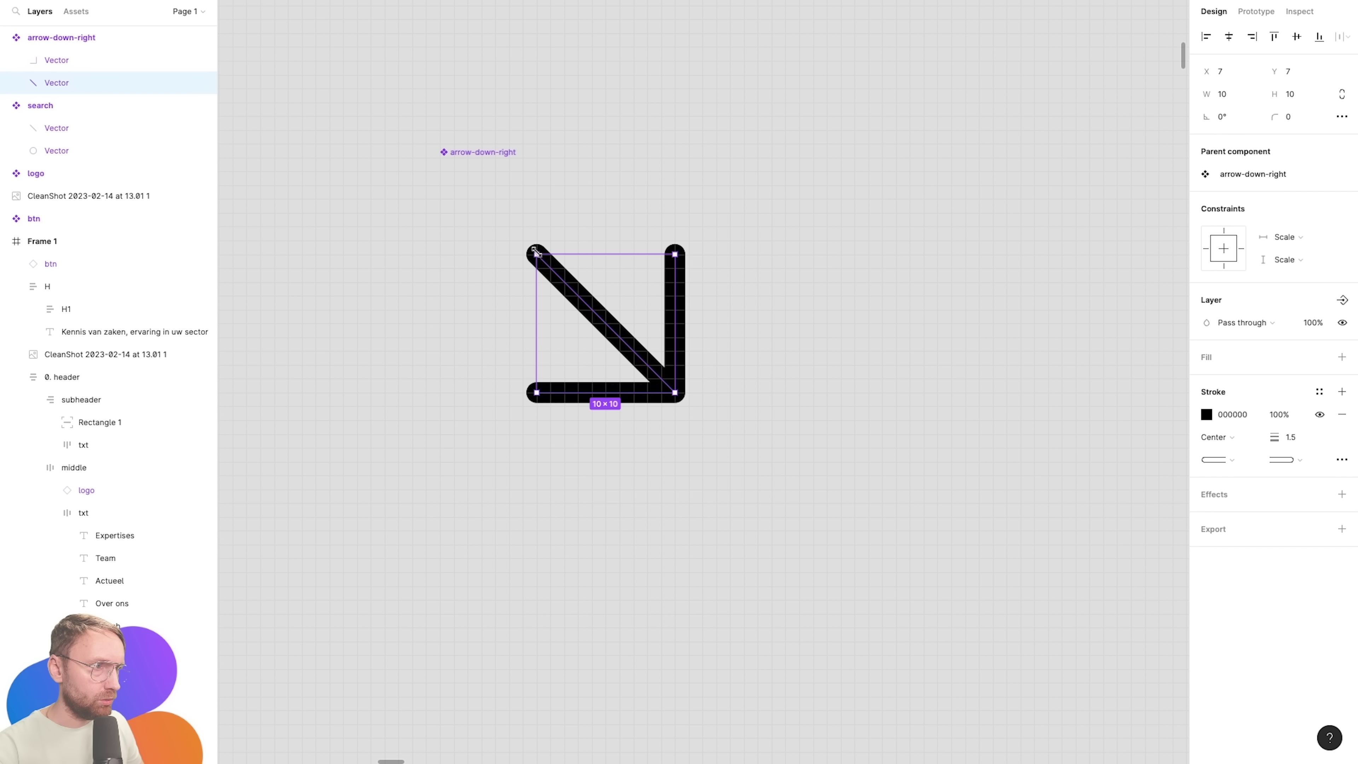
left_click_drag(524, 241, 481, 200)
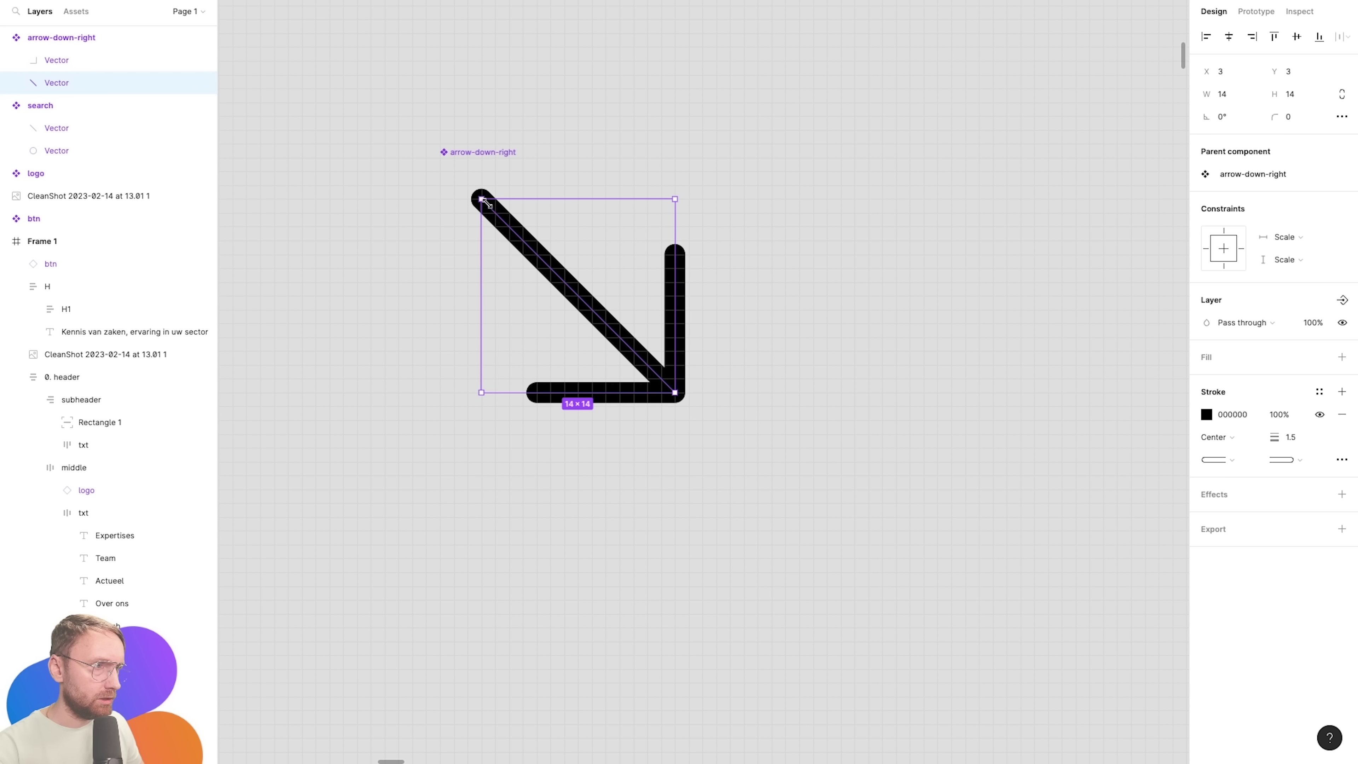
left_click(85, 62, "shift")
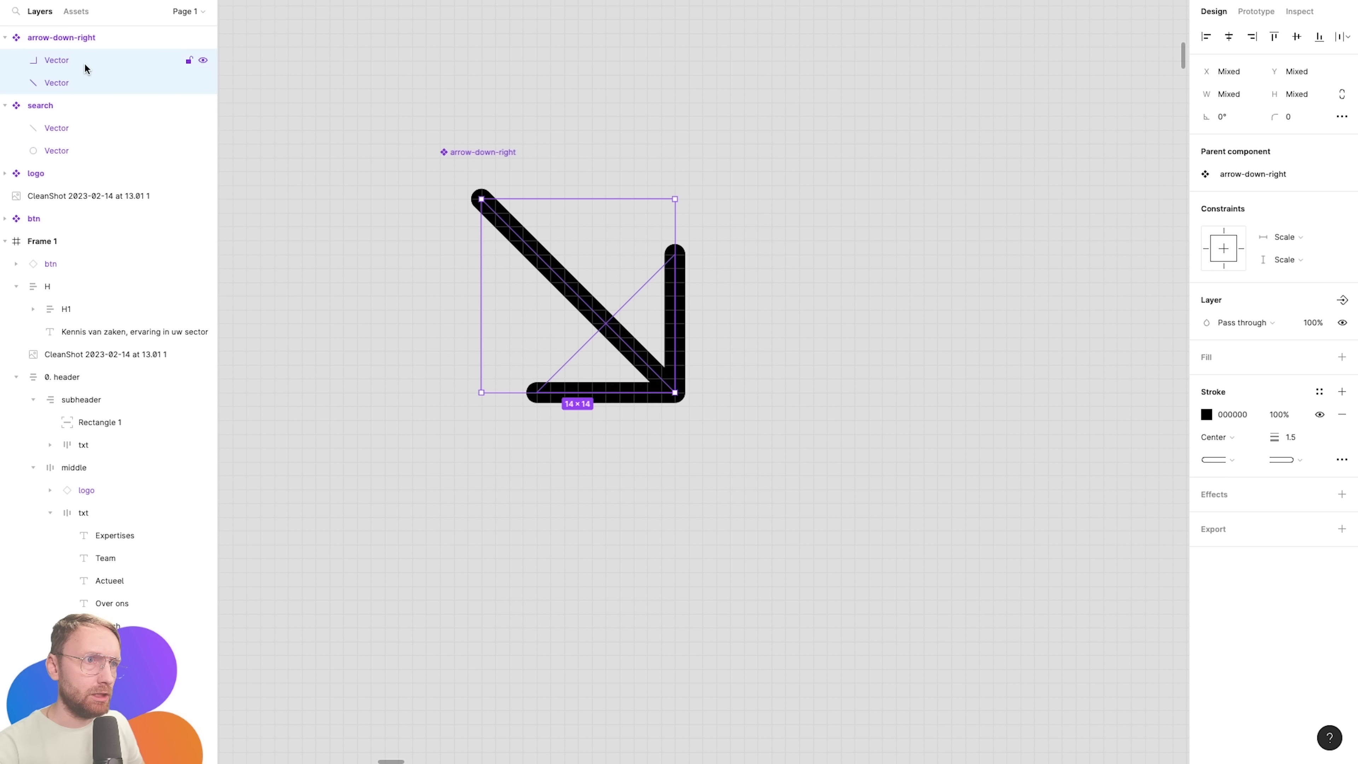
key("ctrl+e")
key("ctrl+shift+3")
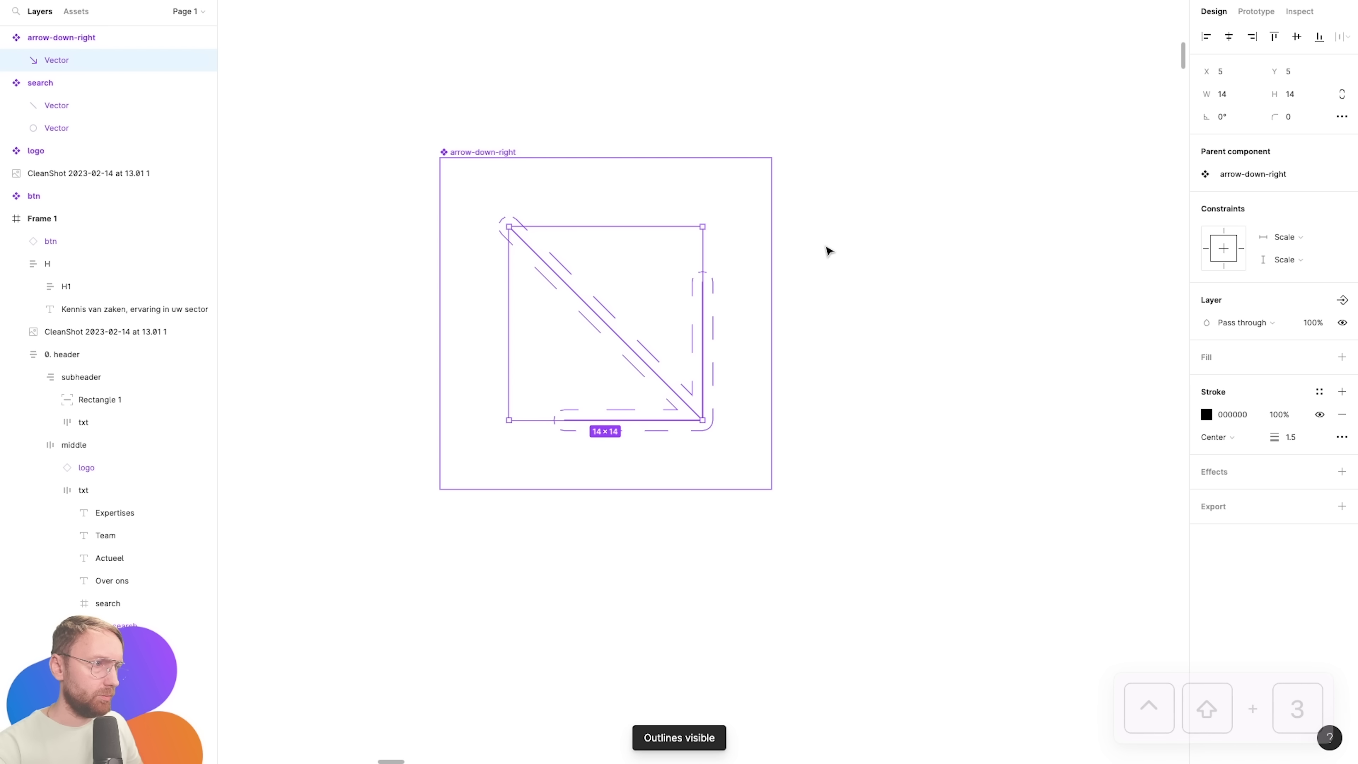
scroll(828, 251, "down", 5)
key("ctrl+shift+3")
Apply the white colour style to the whole arrow-down-right component.
scroll(845, 300, "down", 5)
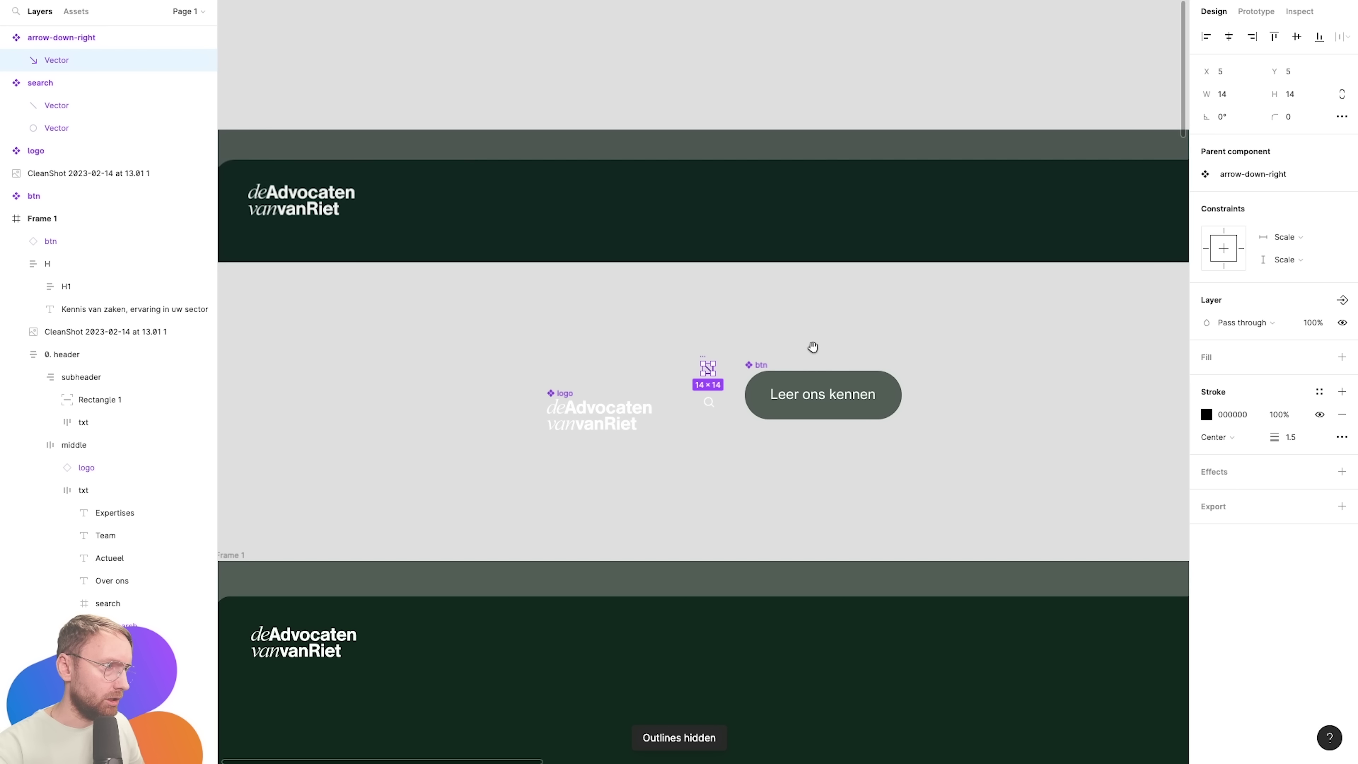
key("shift+0")
left_click_drag(506, 228, 646, 328)
mouse_move(1303, 461)
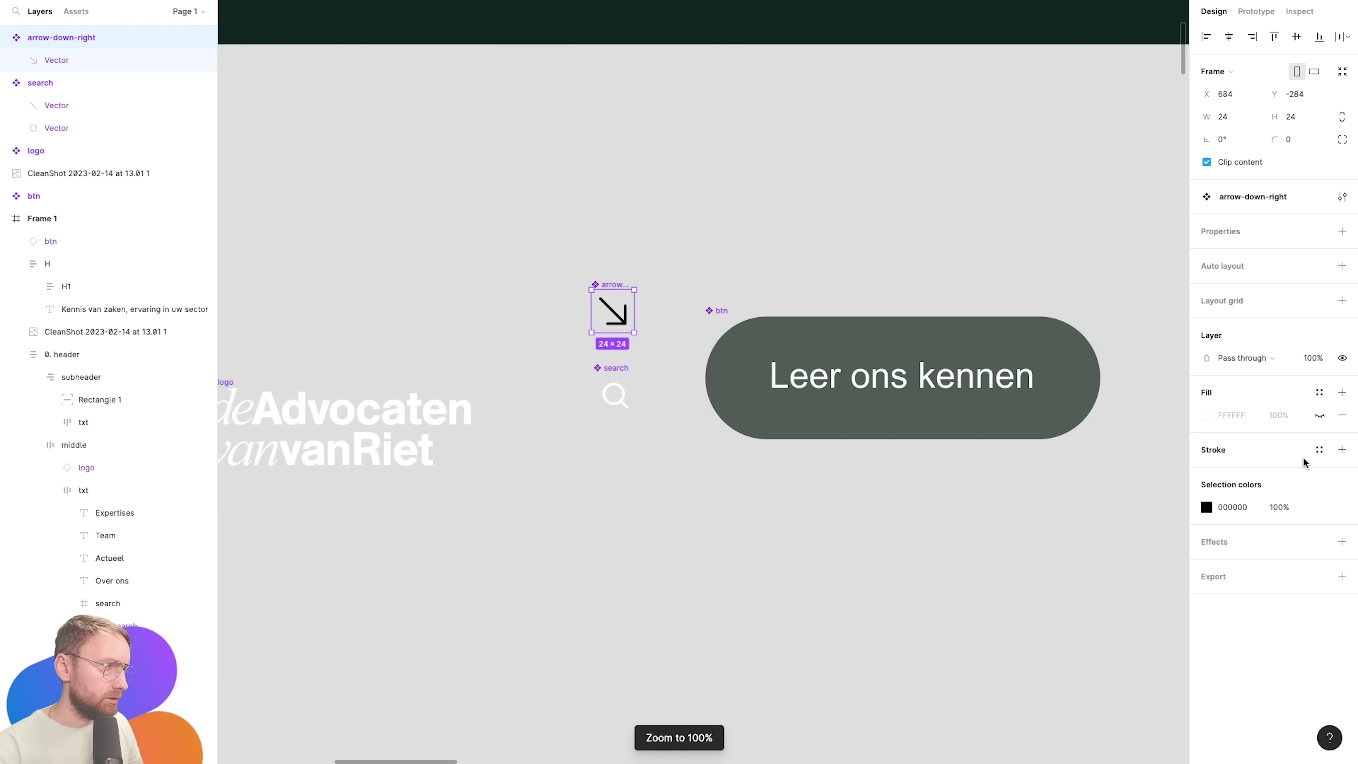
left_click(1320, 508)
left_click(1107, 563)
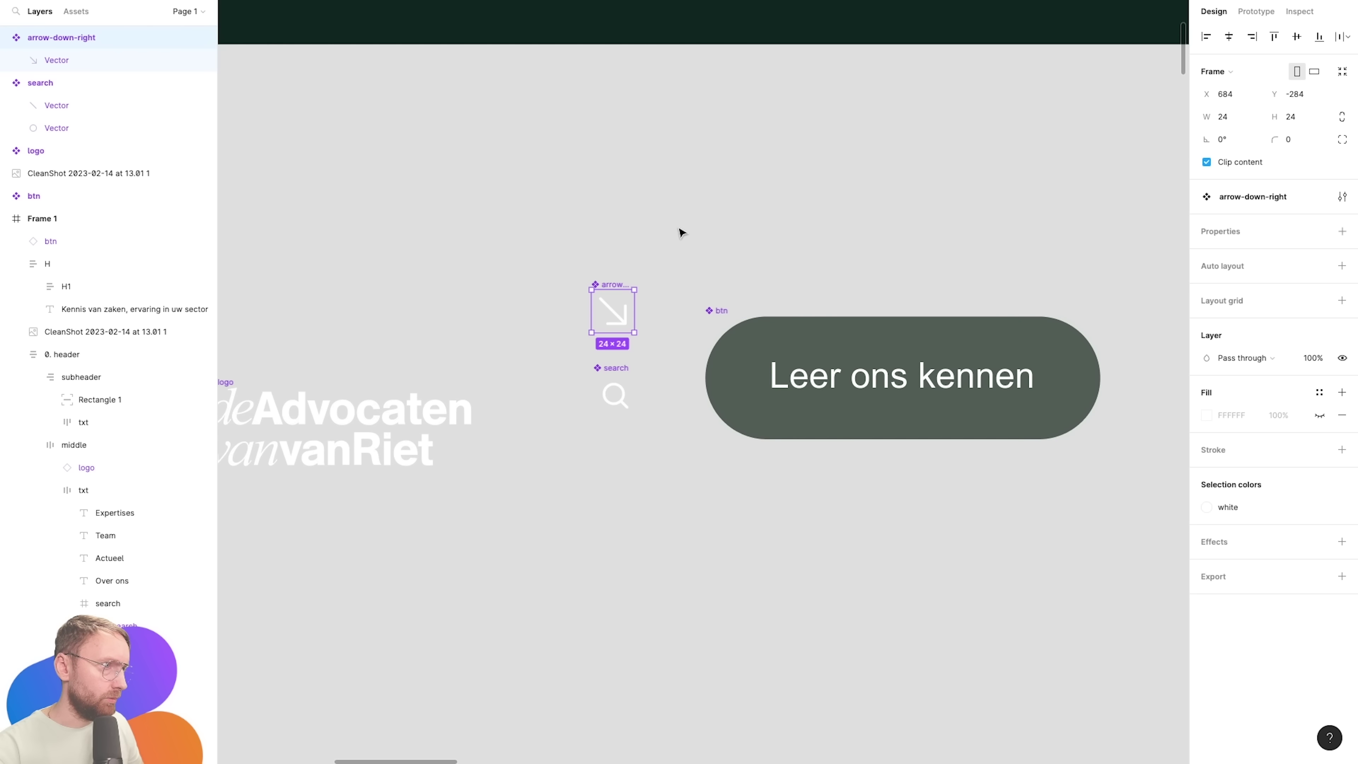
left_click(679, 230)
scroll(682, 235, "down", 5)
scroll(549, 236, "down", 5)
scroll(421, 501, "up", 5)
Copy the header's round search button to the pill's right end, enlarged to about 69×69.
scroll(695, 342, "up", 5)
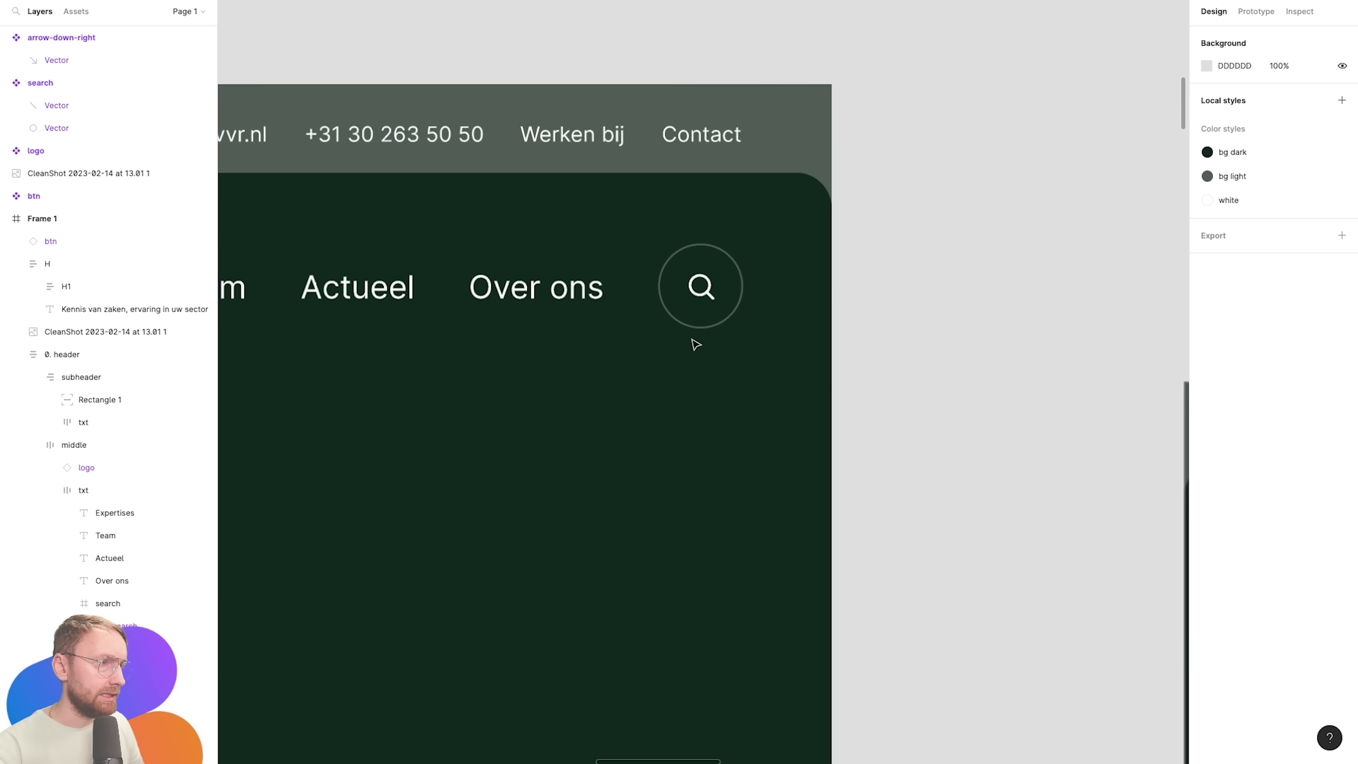
left_click(703, 288)
double_click(703, 289)
key("ctrl+c")
scroll(716, 296, "down", 5)
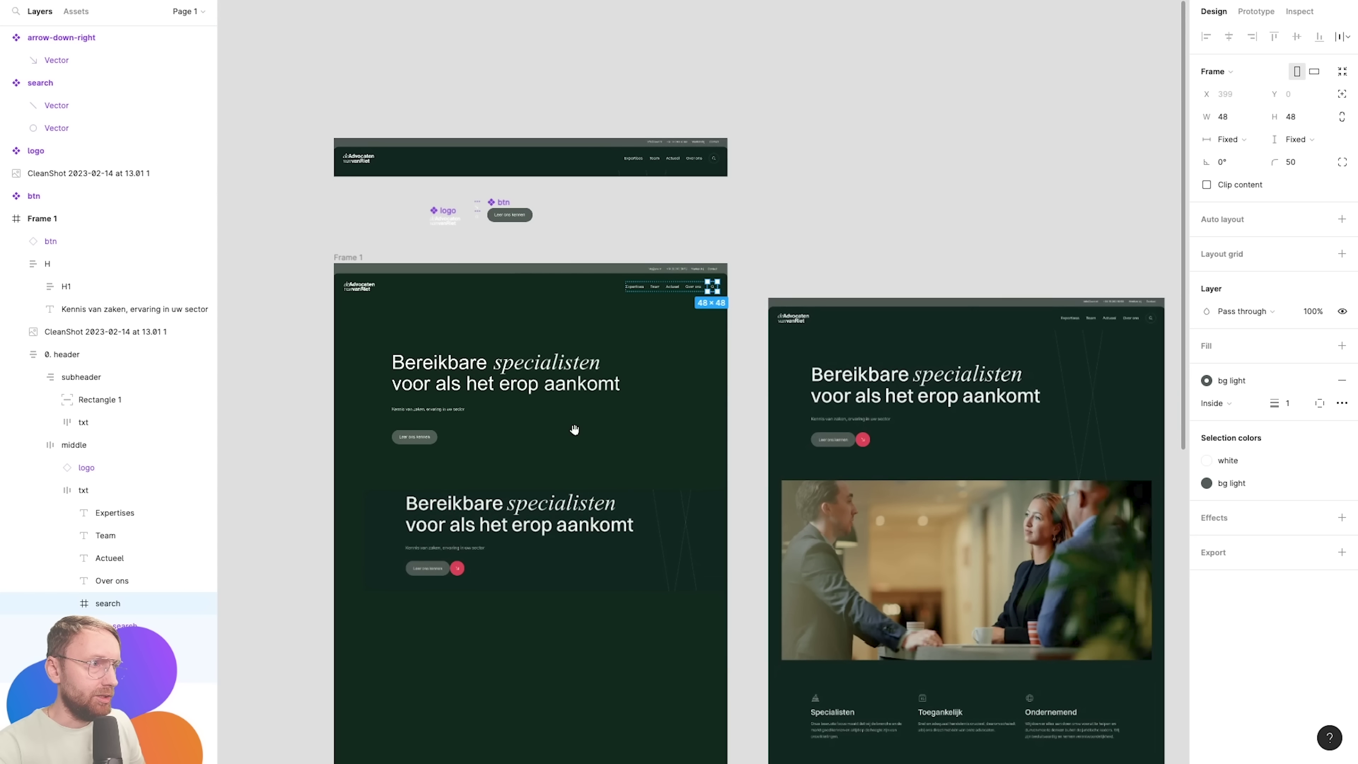
scroll(788, 340, "up", 3)
scroll(627, 336, "up", 5)
key("ctrl+v")
left_click_drag(703, 383, 483, 305)
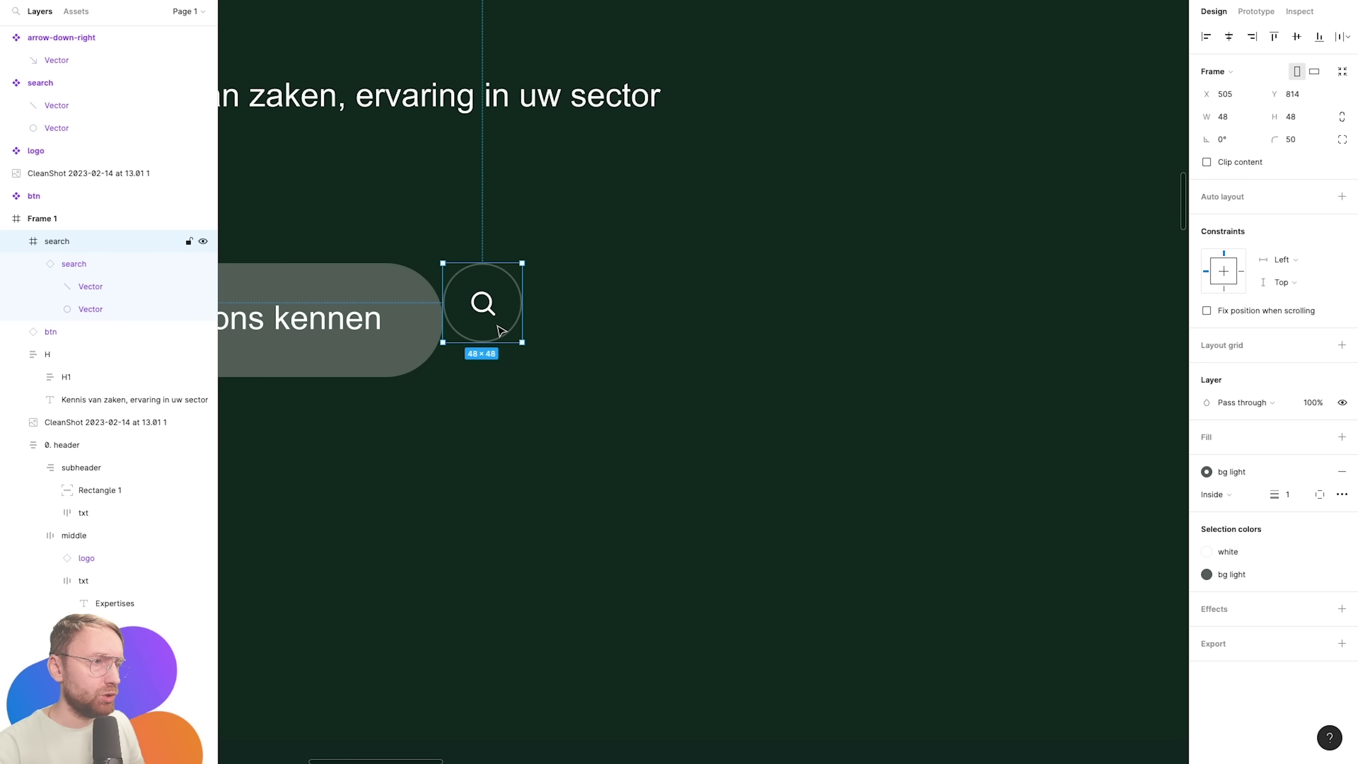
left_click_drag(520, 344, 549, 377)
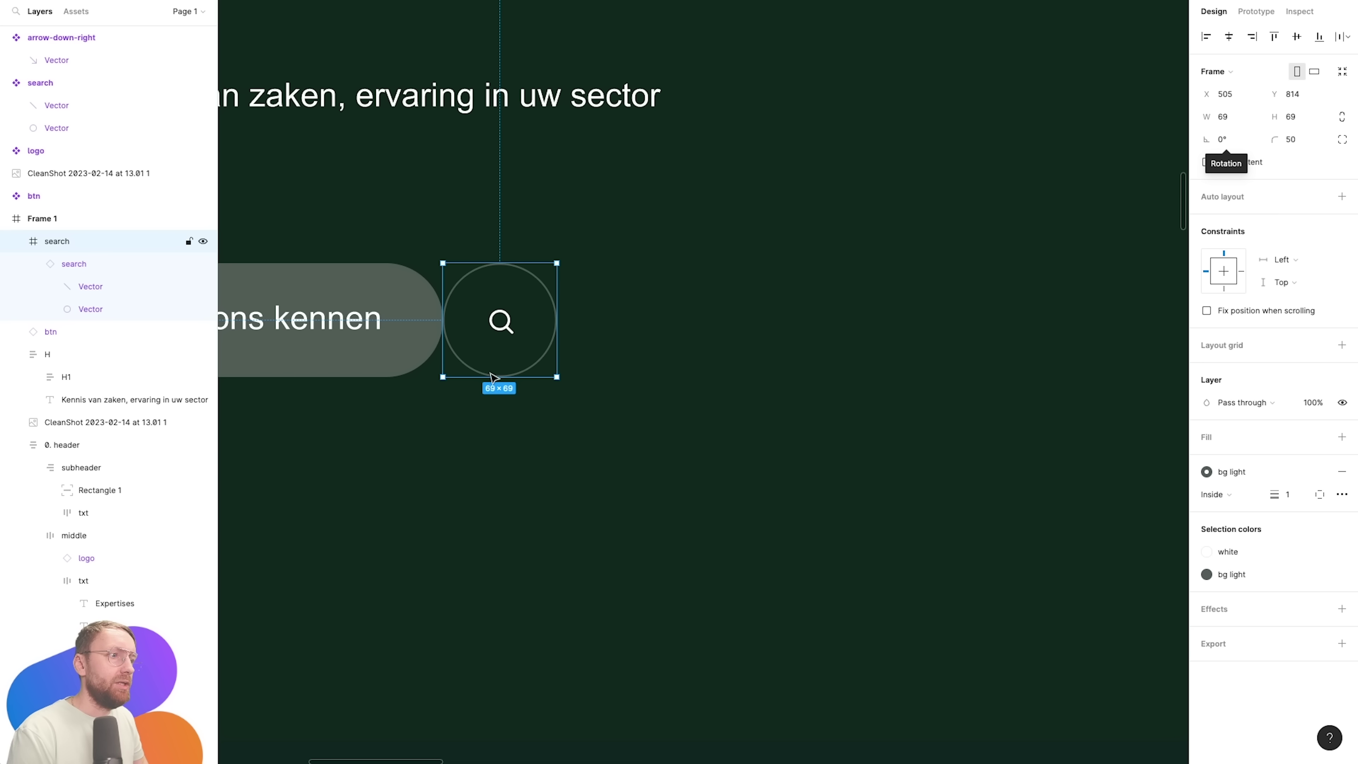
mouse_move(557, 377)
left_mouse_down()
mouse_move(625, 462)
mouse_move(557, 379)
left_mouse_up()
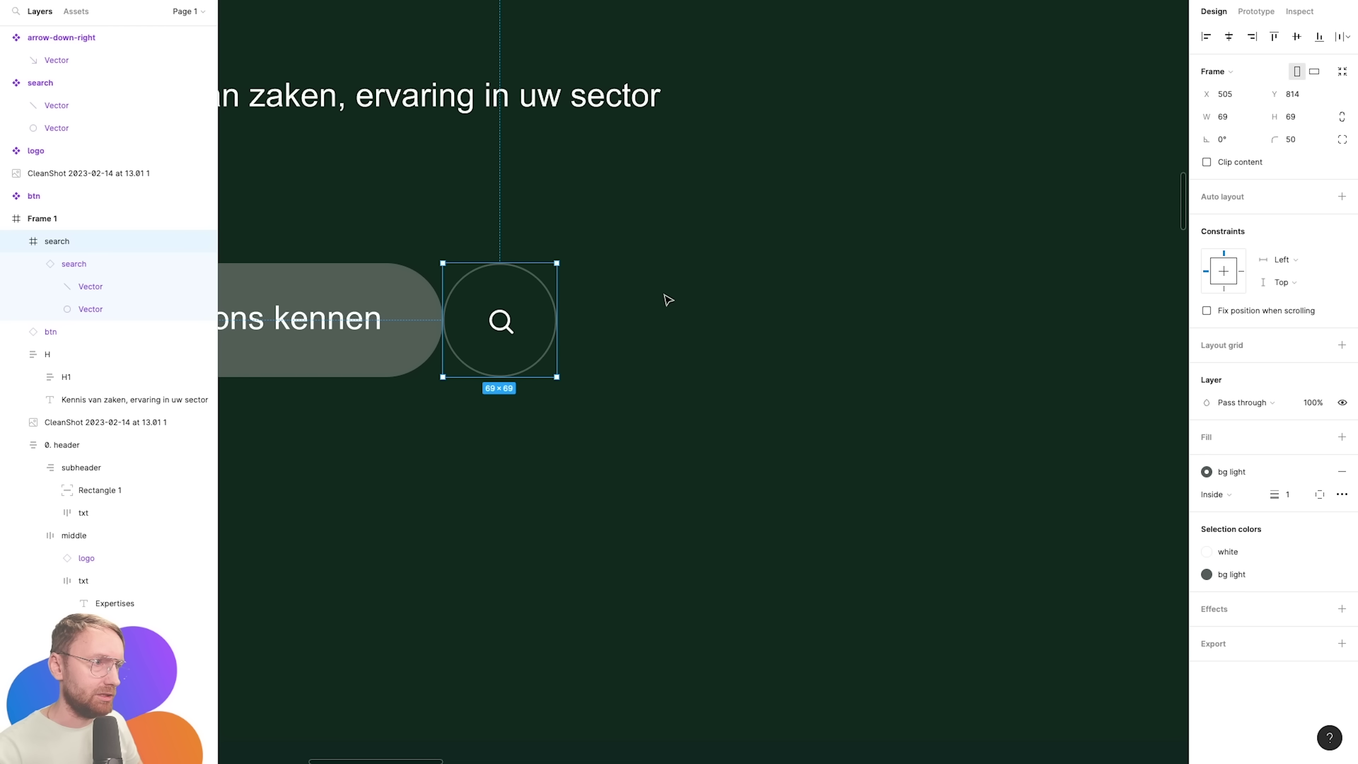
Swap the circle's magnifier for the arrow-down-right icon and turn its outline into a fill.
left_click(505, 321)
left_click(1299, 196)
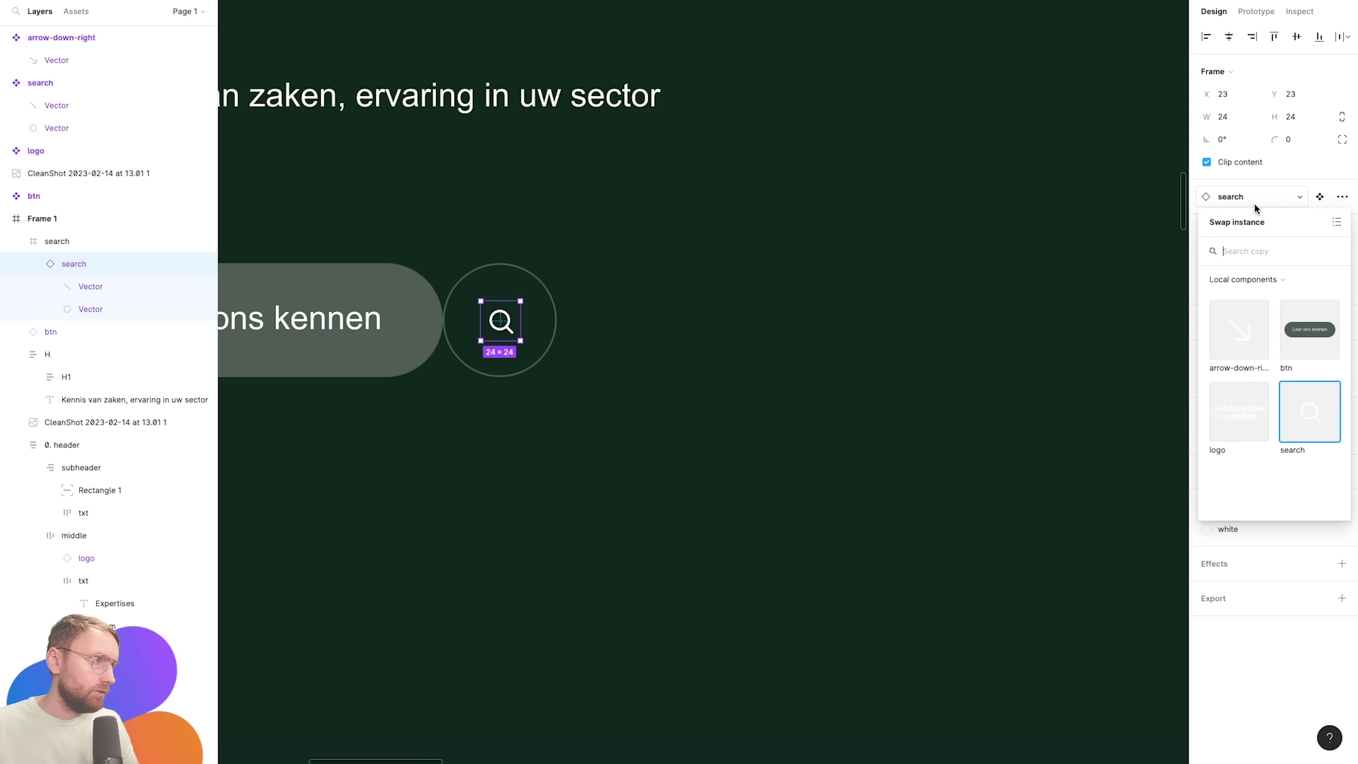
left_click(1236, 321)
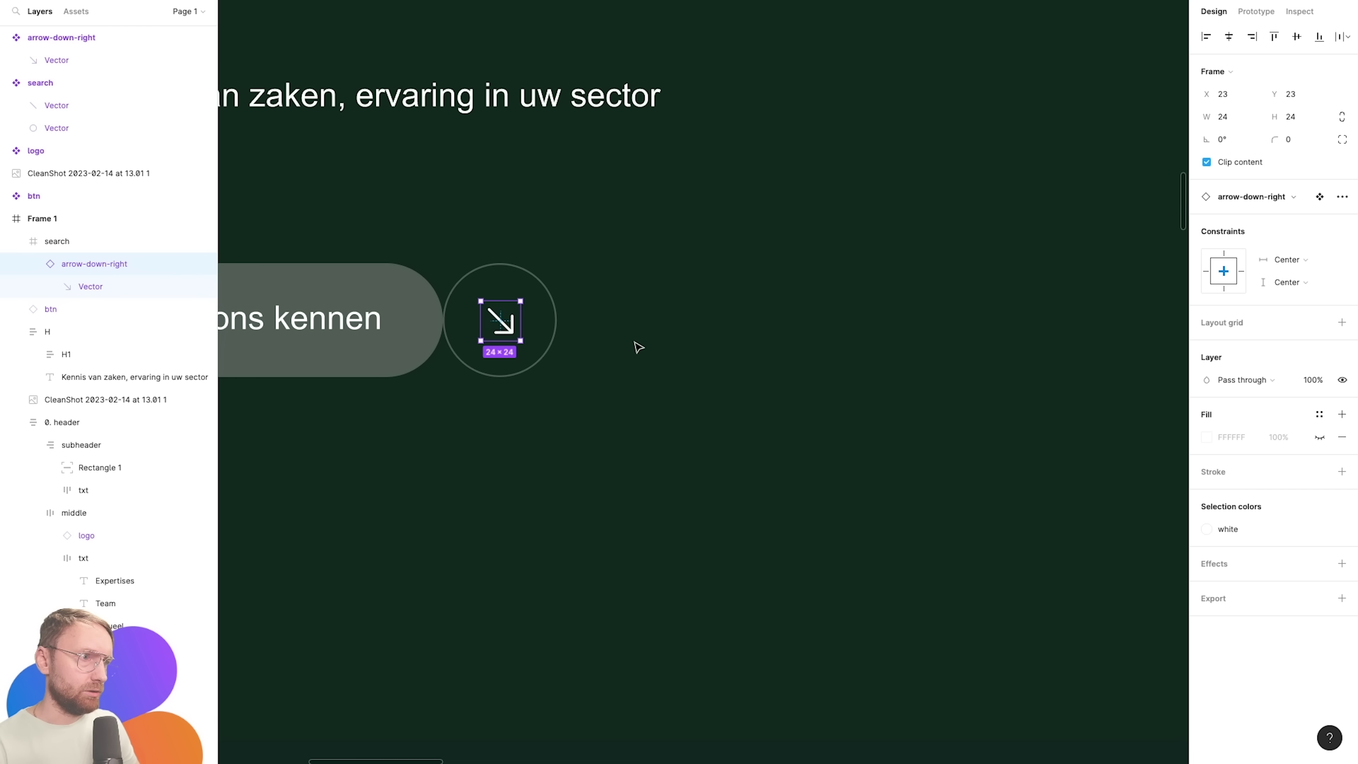
key("Escape")
key("shift+x")
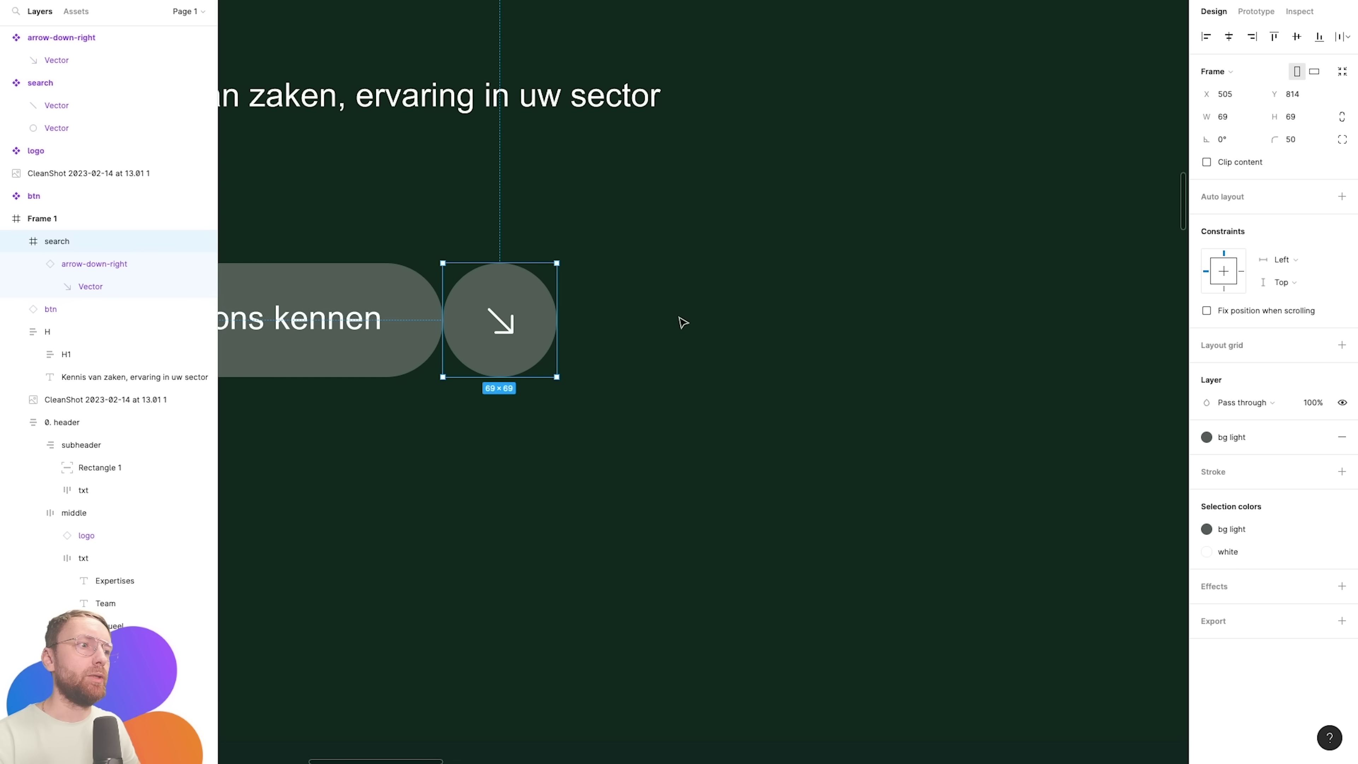
Fill the circle red DD333D, saved as colour style 'red' at the top of the list.
scroll(687, 347, "down", 5)
scroll(687, 346, "down", 3)
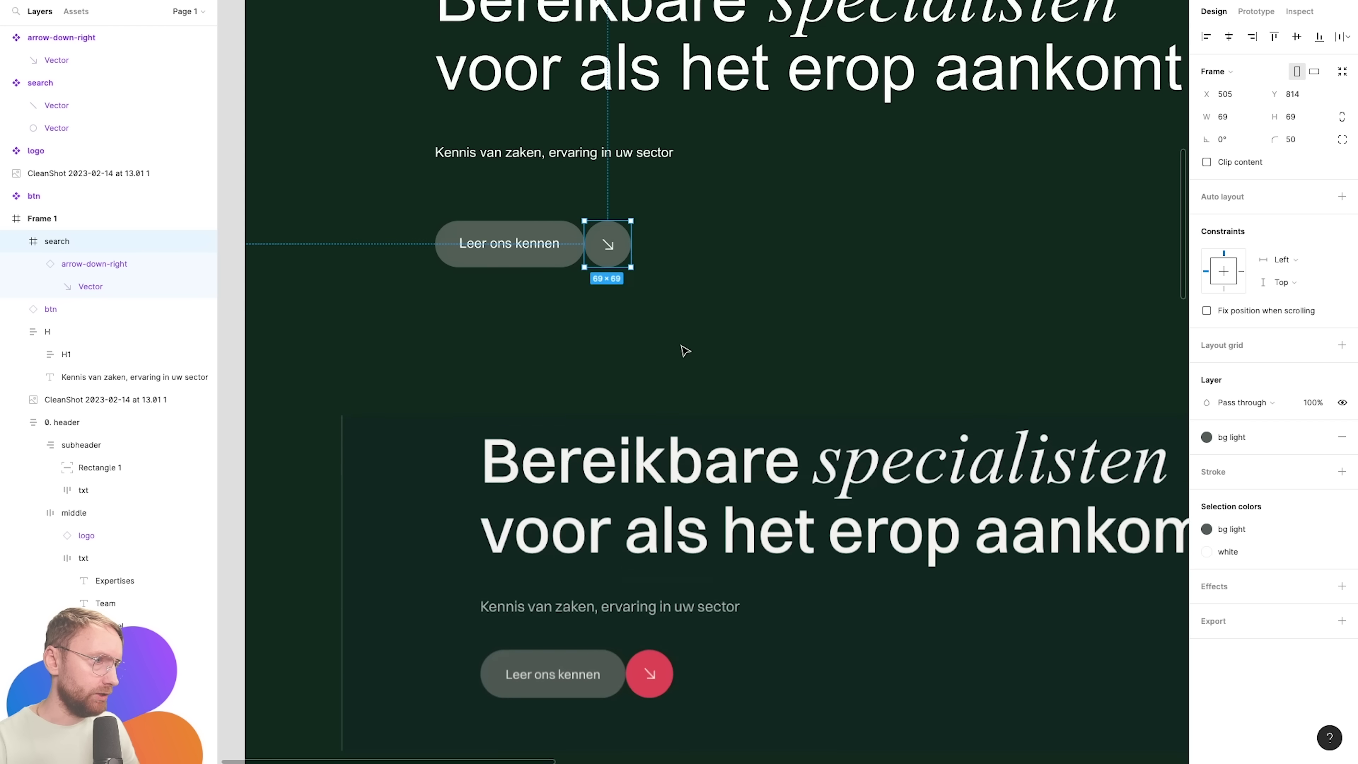
scroll(685, 351, "up", 3)
left_click(1207, 459)
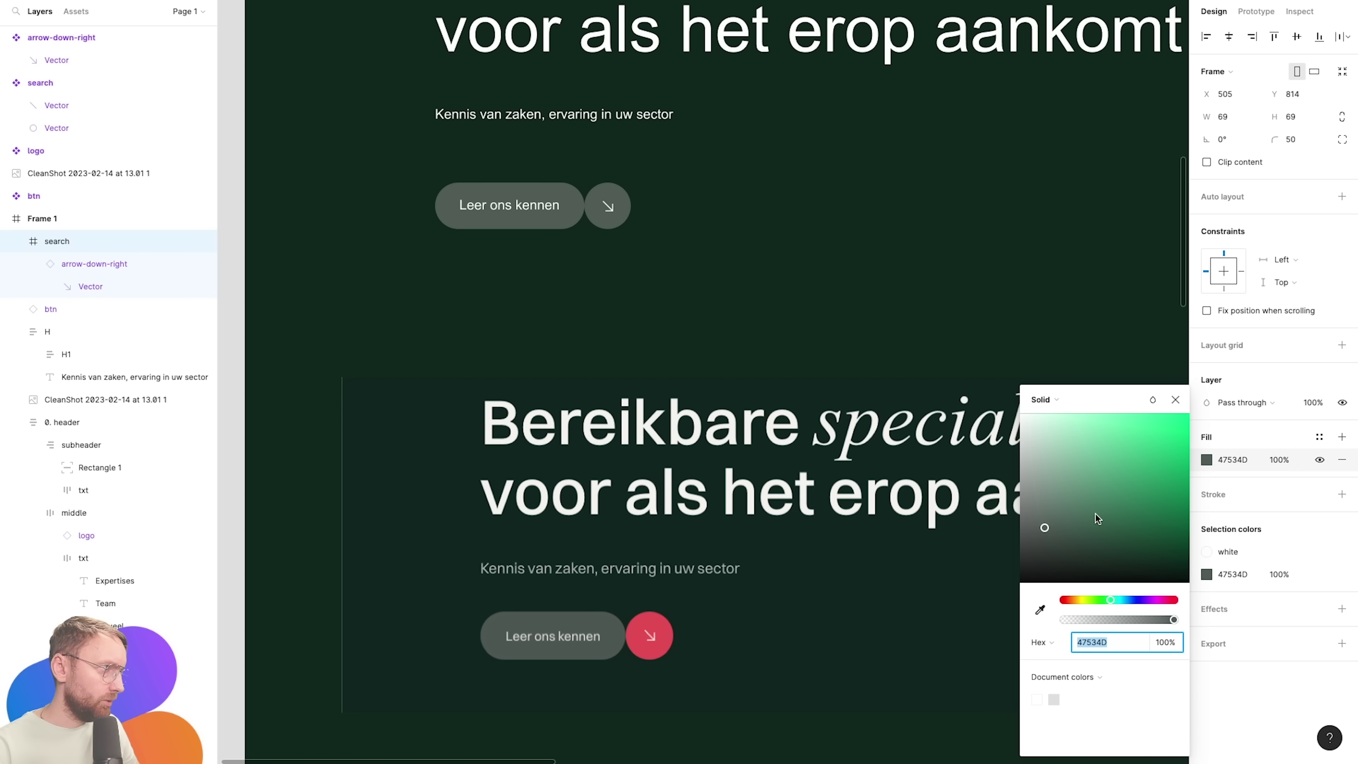
left_click_drag(1086, 604, 1065, 600)
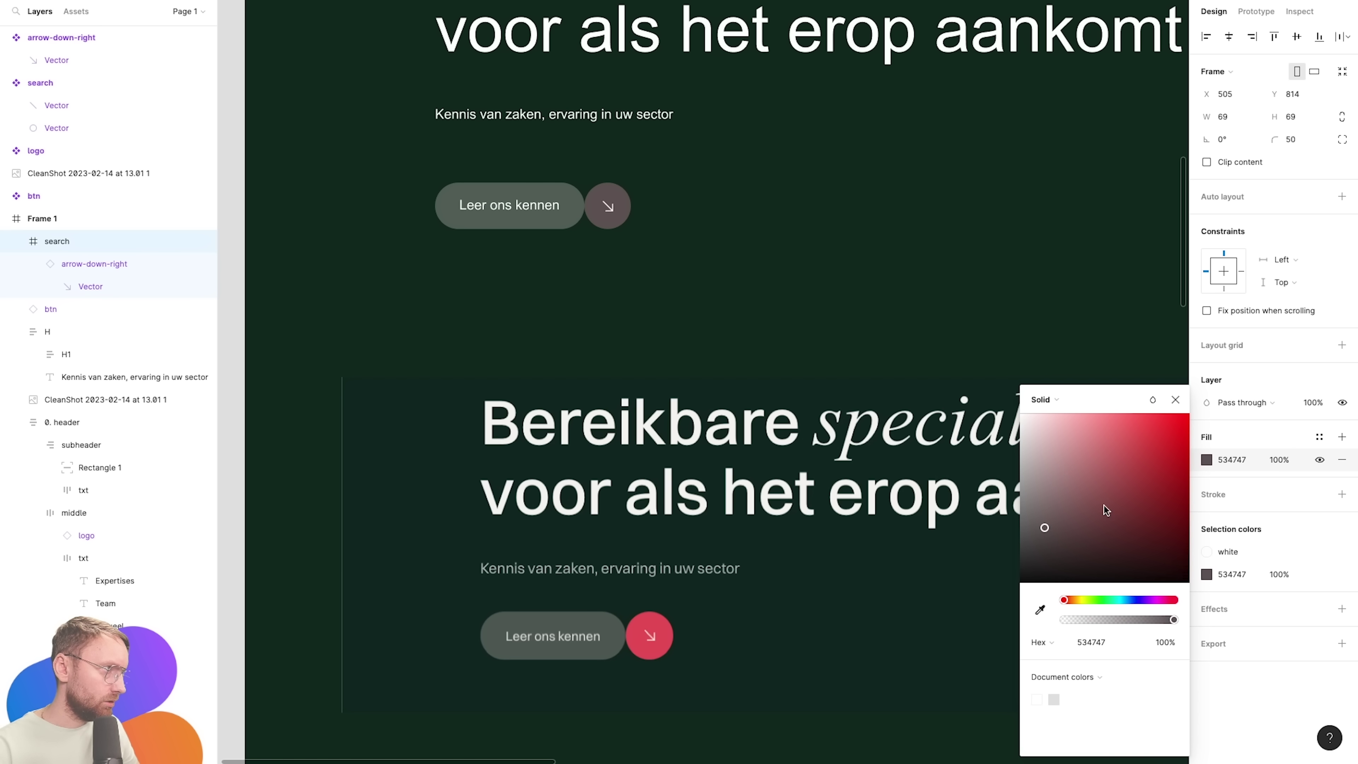
left_click_drag(1106, 510, 1151, 436)
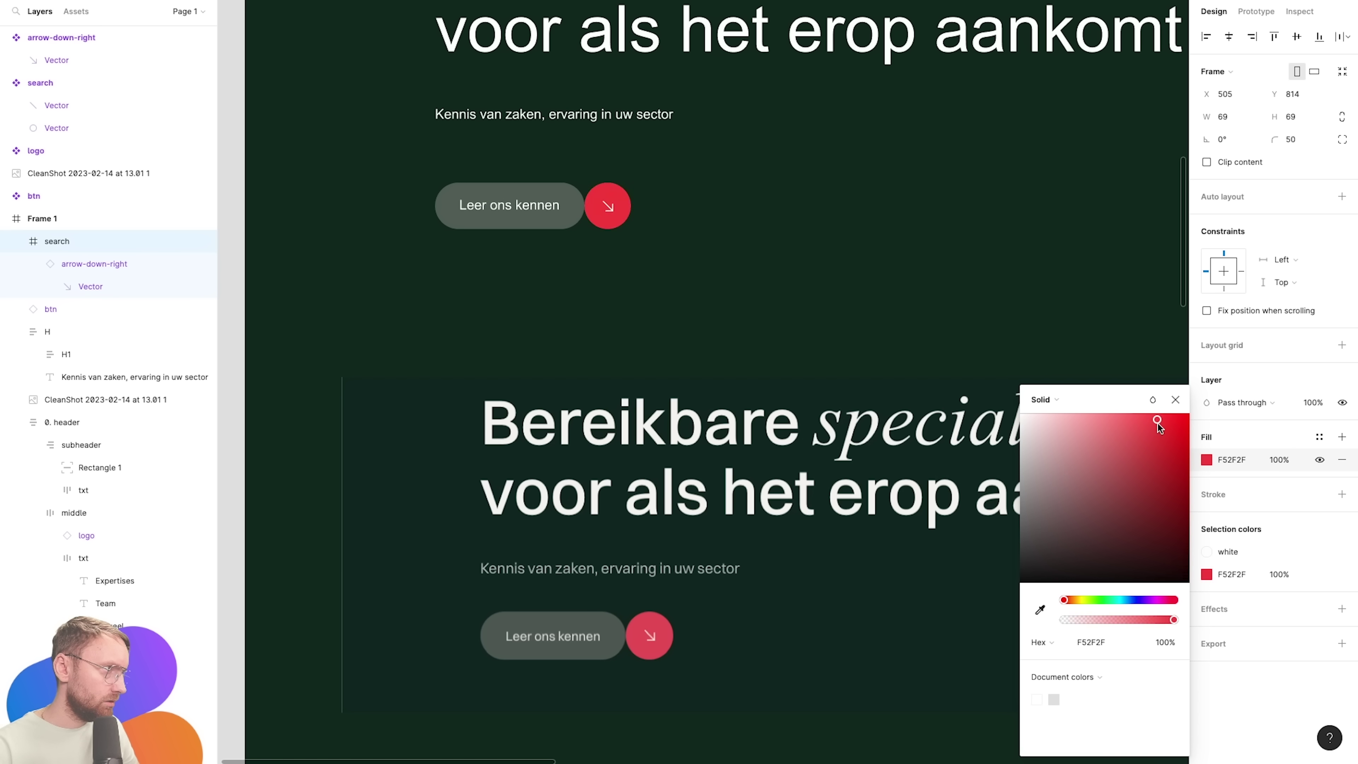
left_click(1319, 436)
left_click(1336, 463)
key("Return")
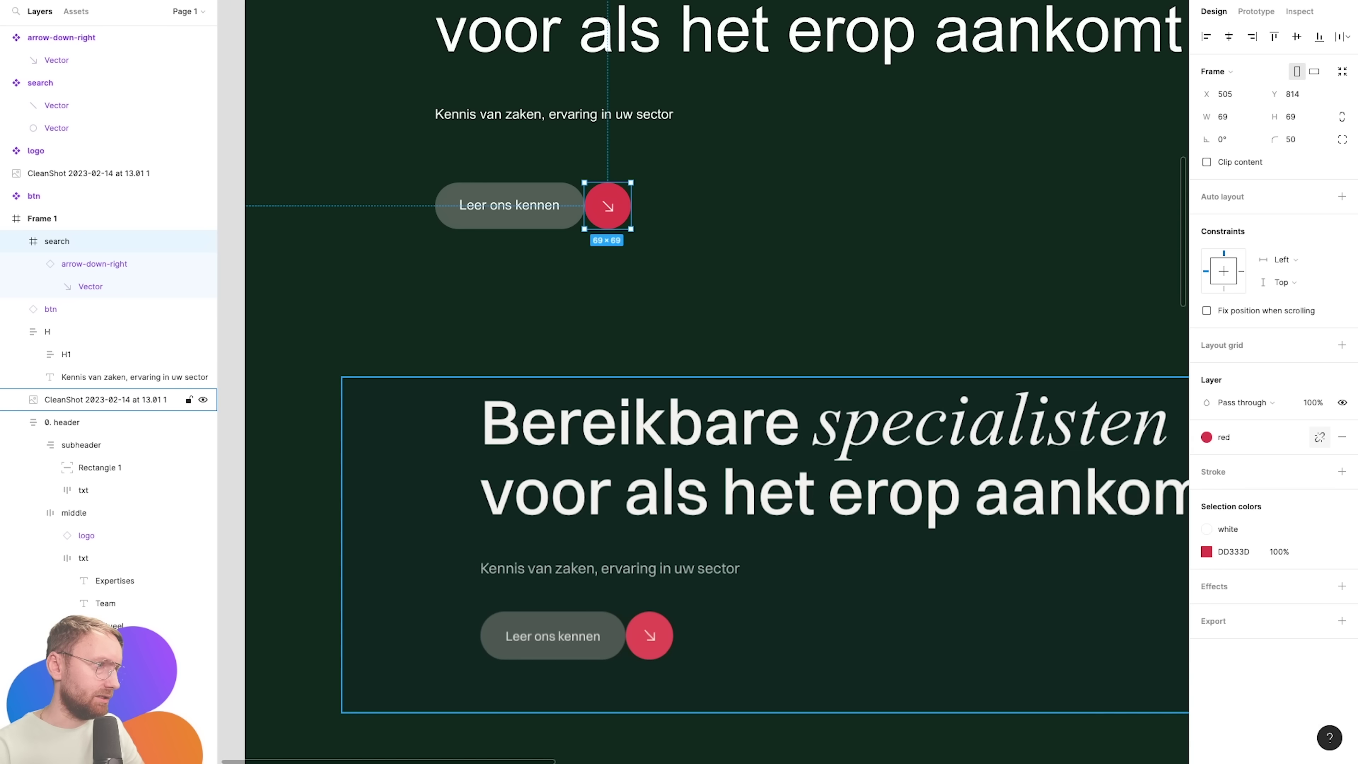
left_click(1076, 241)
left_click_drag(1218, 158, 1220, 142)
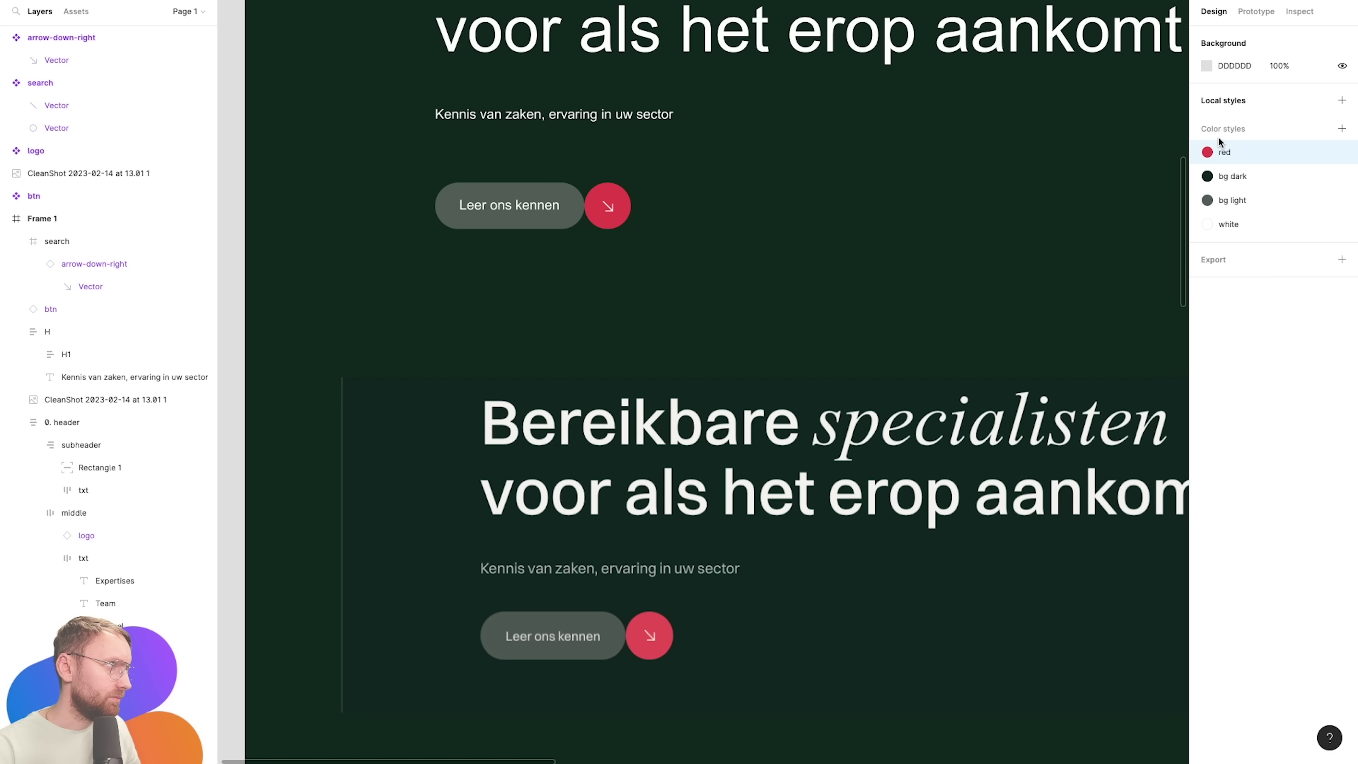
Wrap the grey button and arrow in auto layout and move the group into frame H.
left_click(536, 214)
key("shift+a")
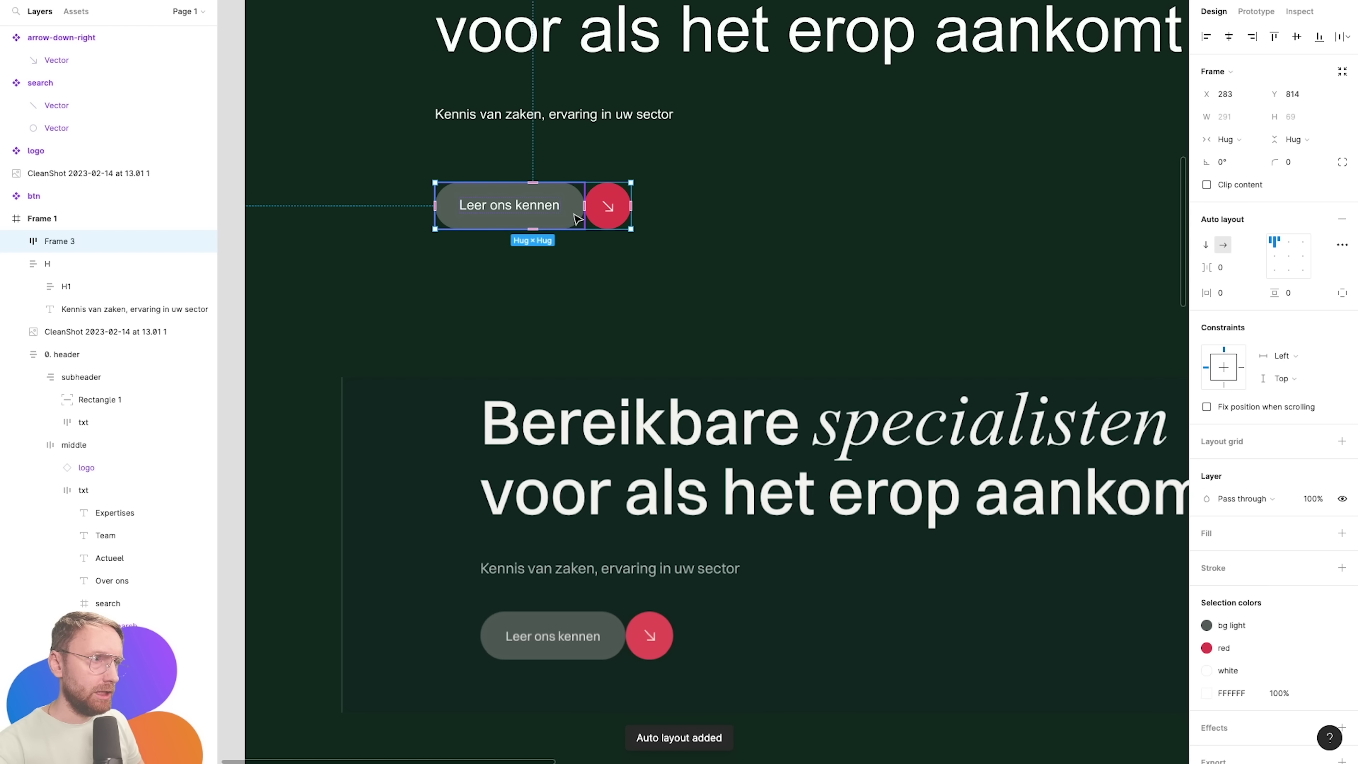
scroll(578, 219, "up", 2)
scroll(622, 297, "up", 3)
key("ctrl+x")
left_click(602, 329)
key("ctrl+v")
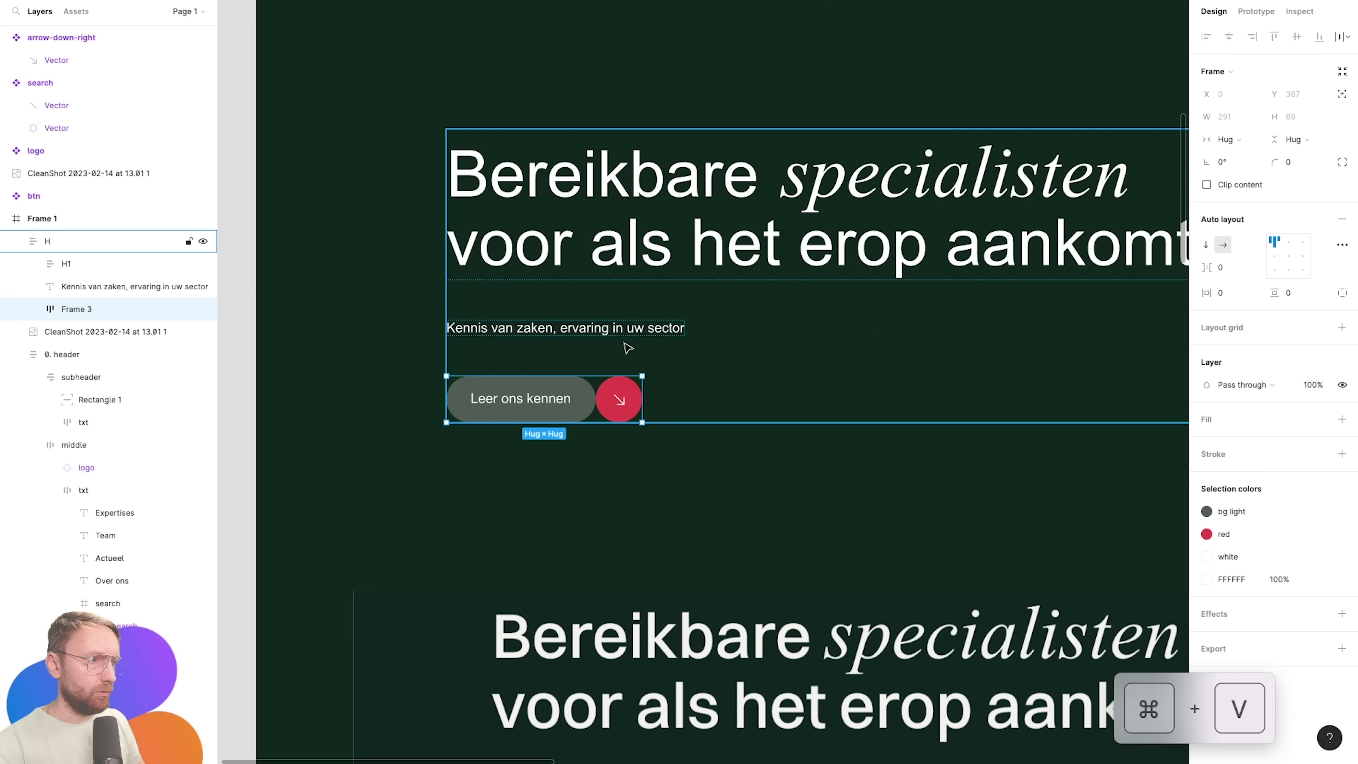
scroll(642, 374, "down", 5)
key("Escape")
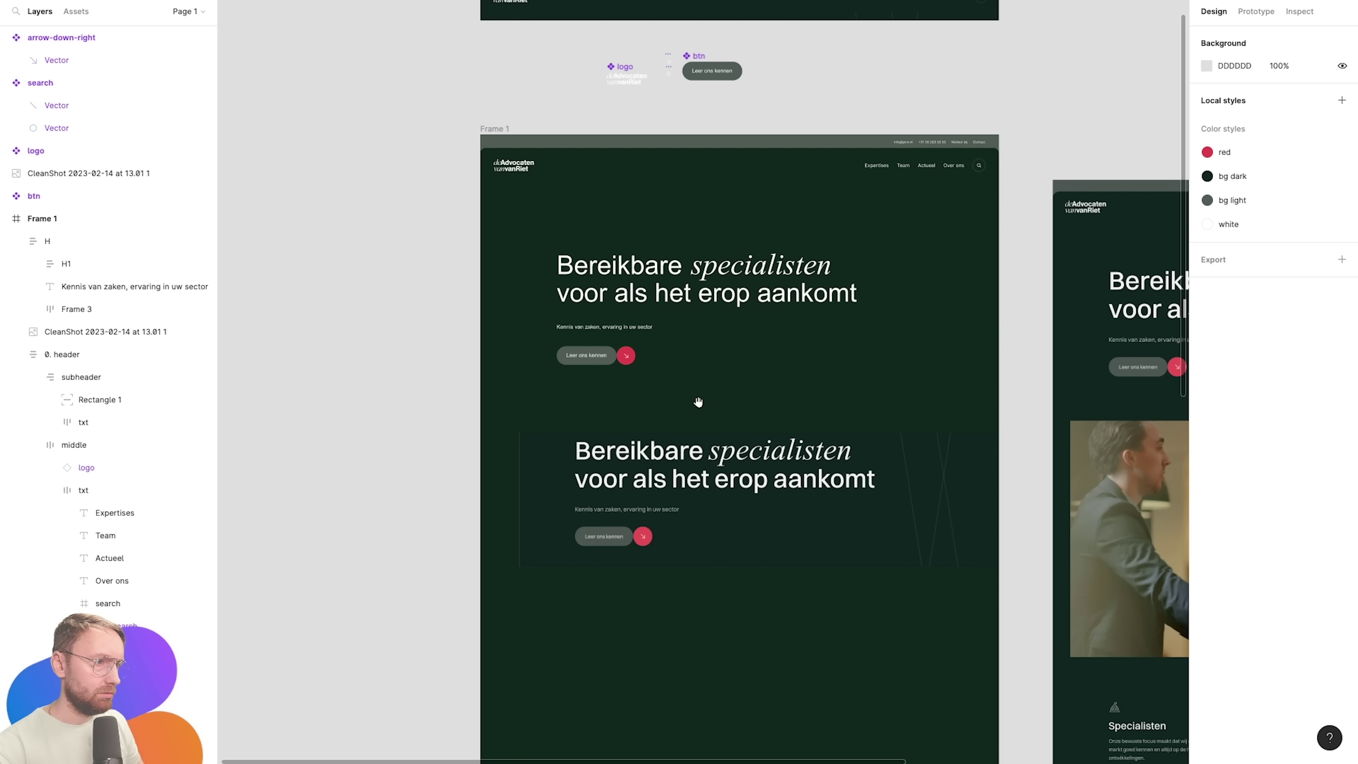
Fade the subtitle to 77% opacity and move the CleanShot reference image out of Frame 1.
scroll(702, 405, "up", 3)
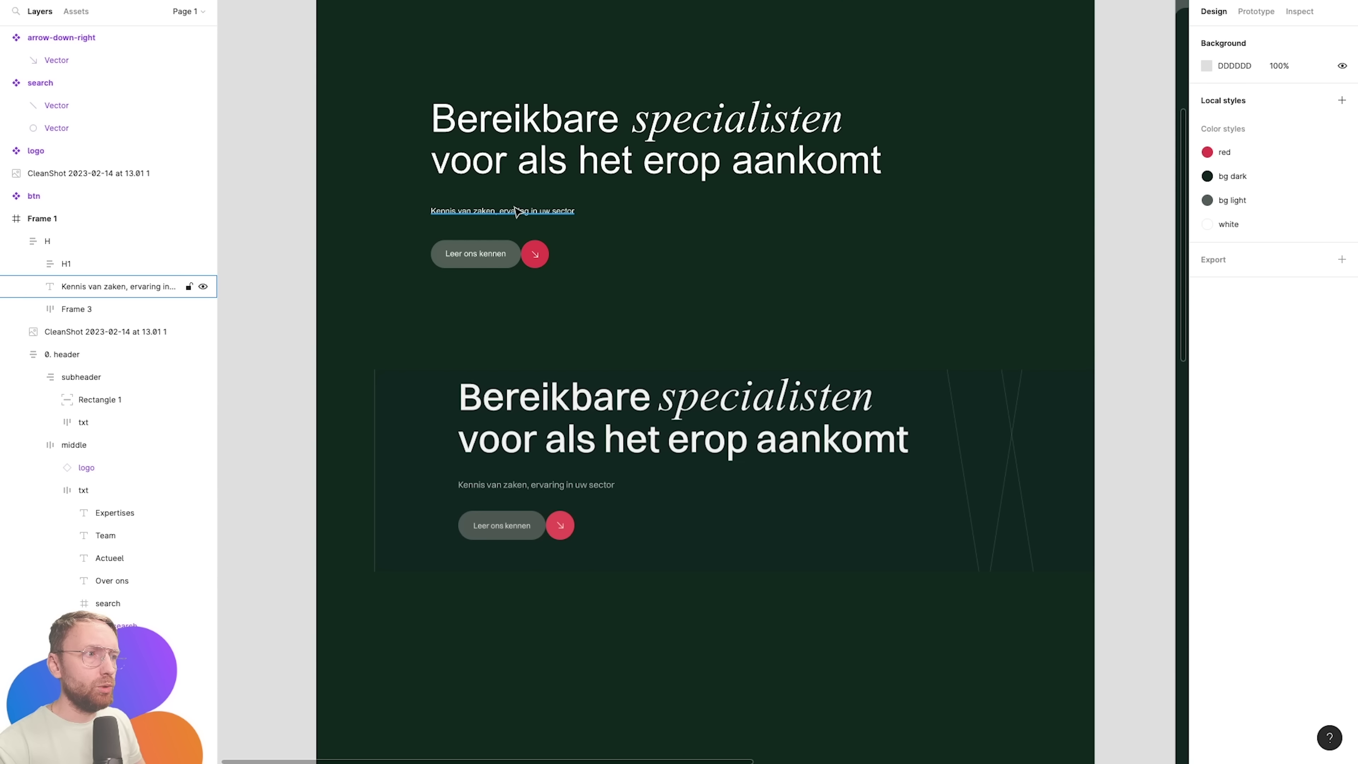
double_click(562, 211)
key("7")
key("7")
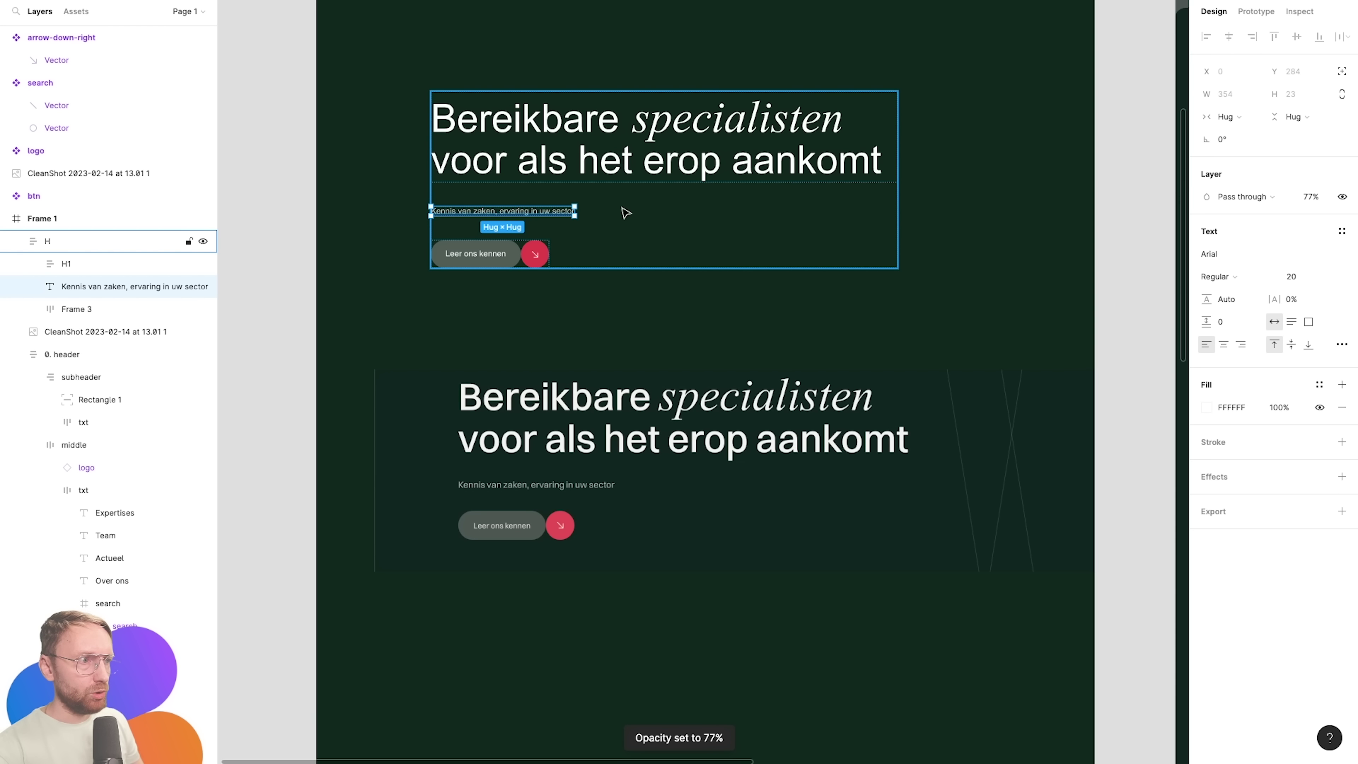
key("Escape")
scroll(347, 145, "down", 3)
mouse_move(367, 556)
left_mouse_down()
mouse_move(816, 133)
mouse_move(1016, 65)
left_mouse_up()
Position heading frame H at X 200, Y 338.
left_click(414, 315)
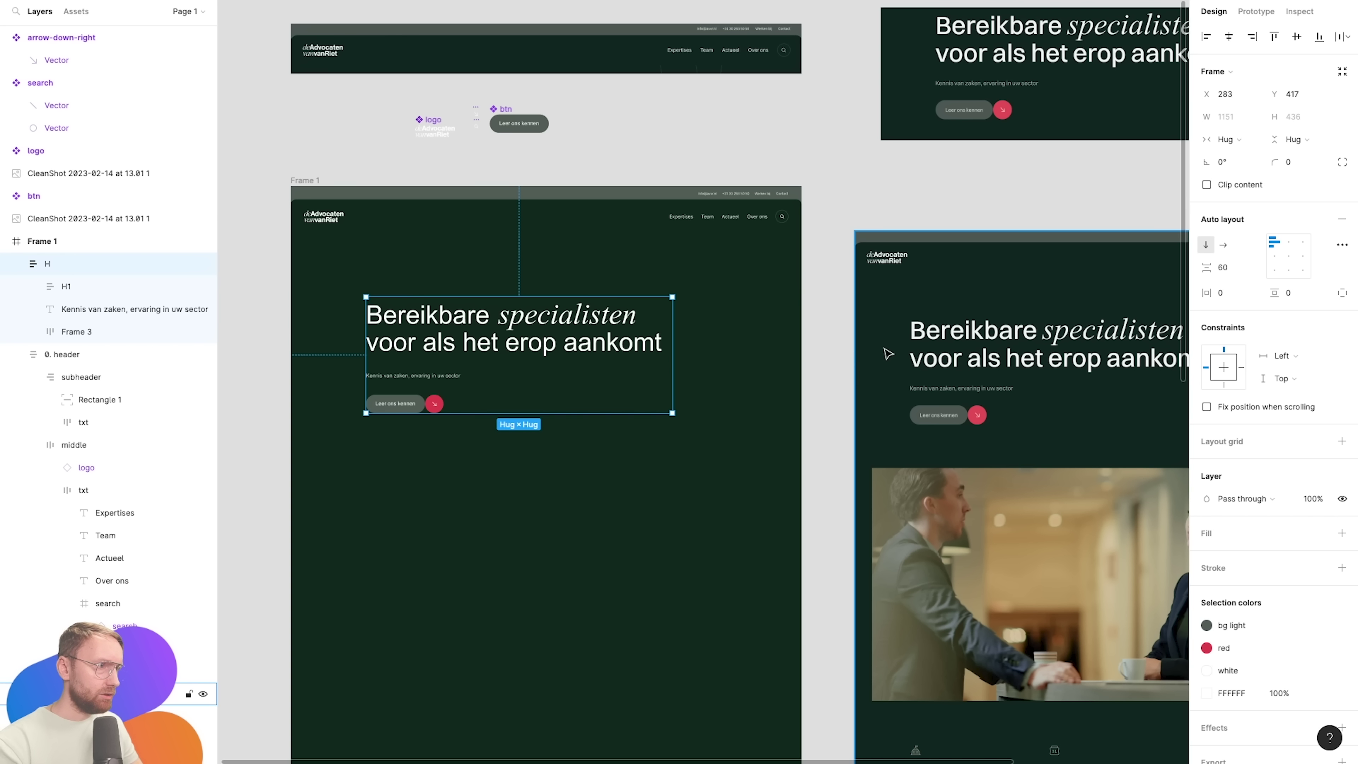
key("alt+space")
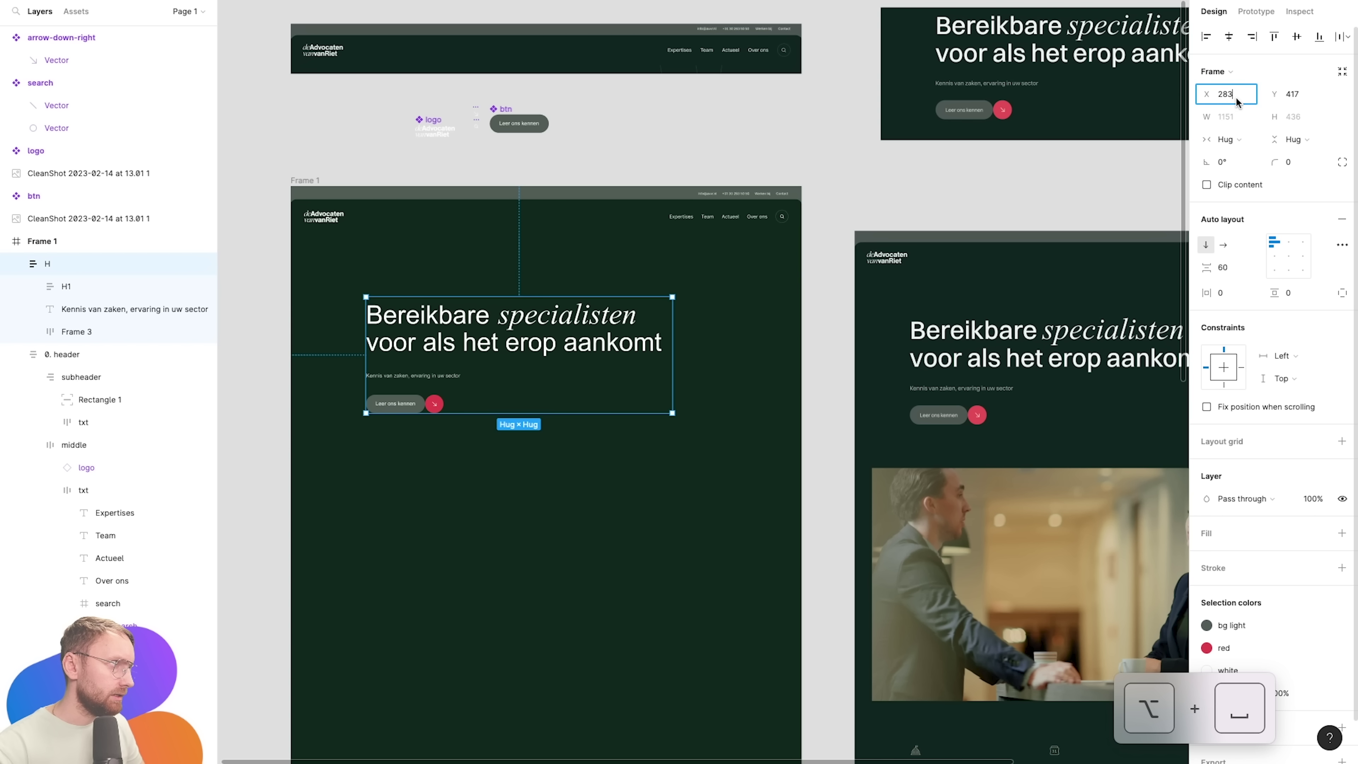
left_click(1238, 100)
type("200")
key("Return")
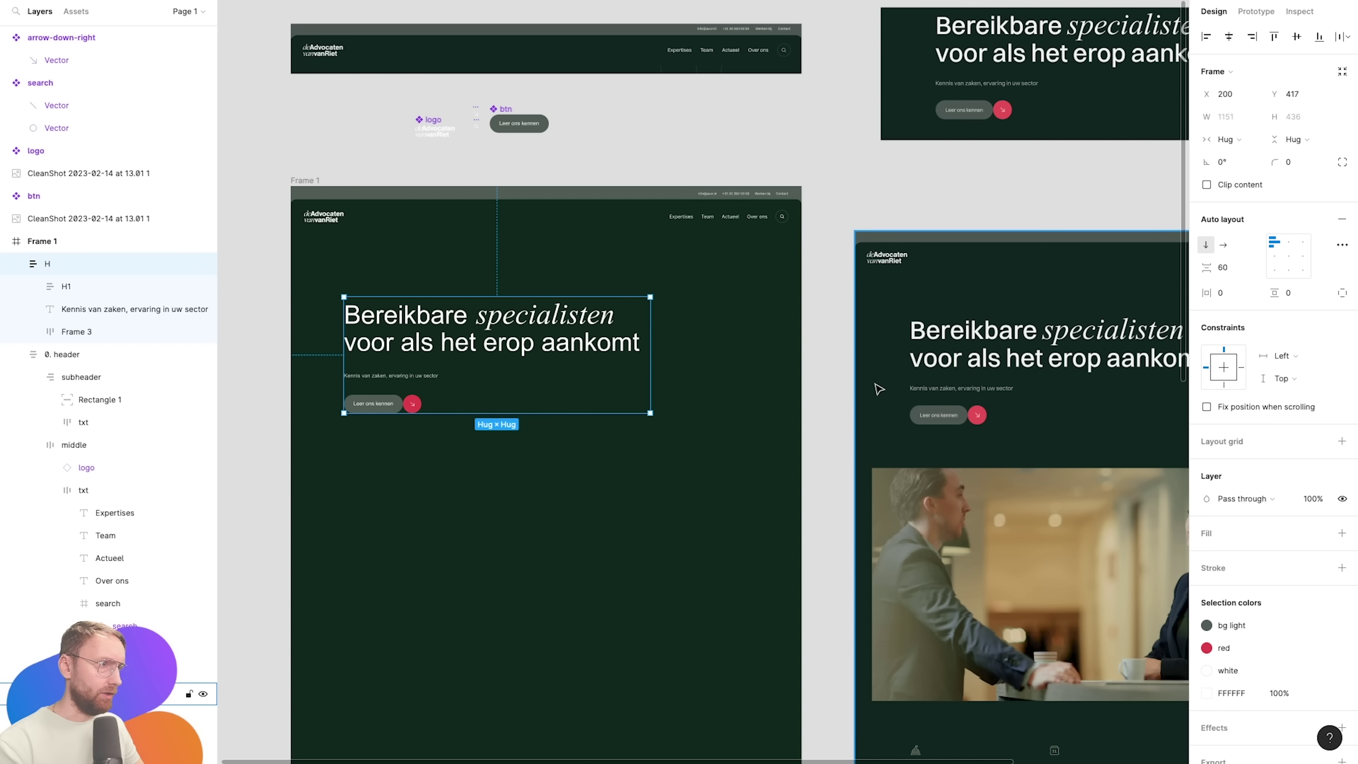
left_click_drag(521, 342, 508, 210)
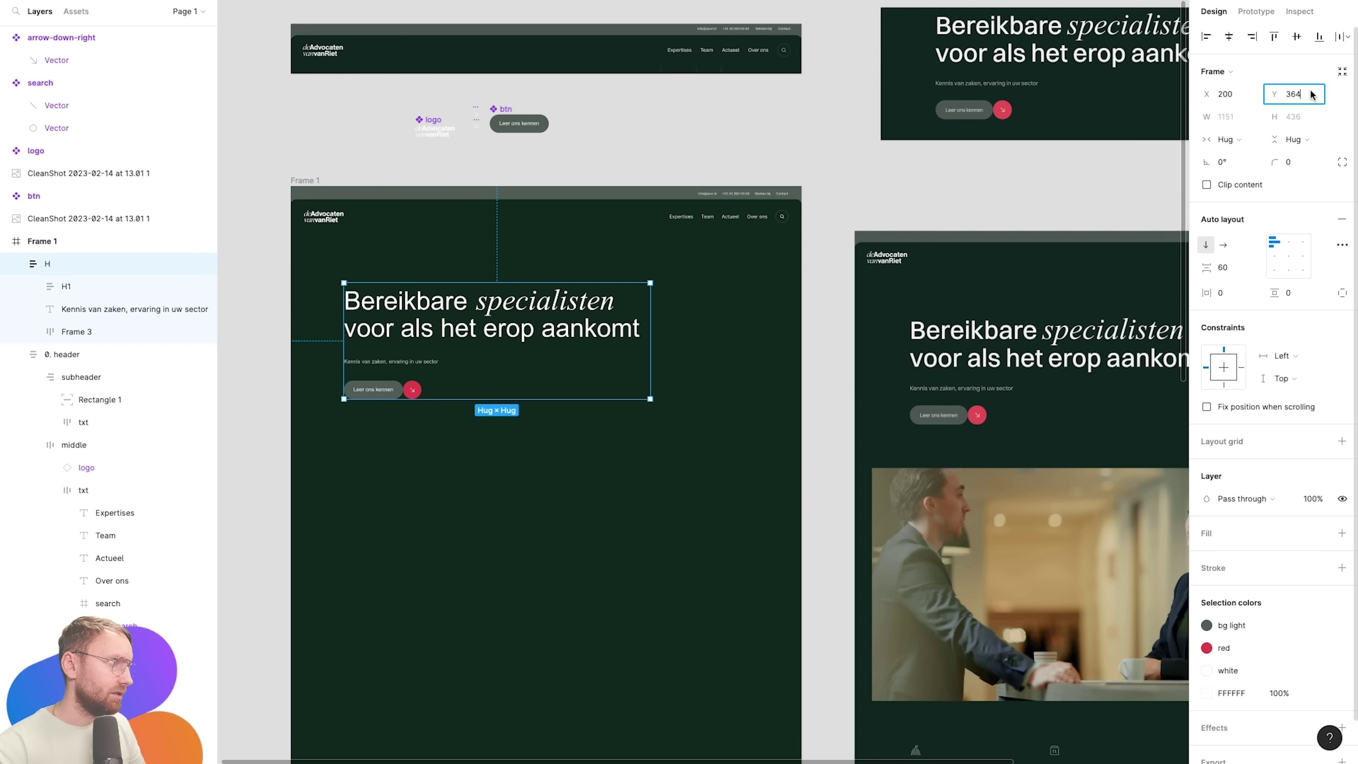
type("26")
key("Return")
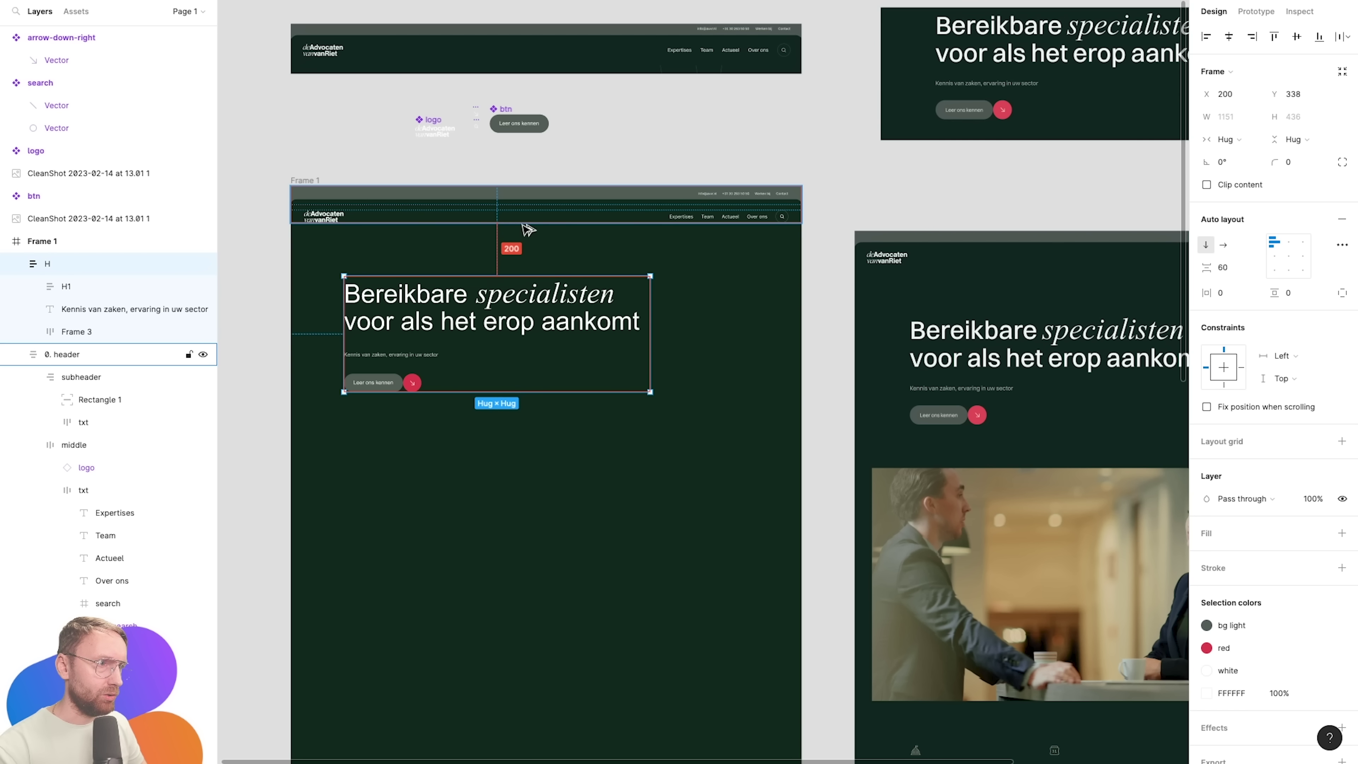
left_click(670, 262)
scroll(703, 373, "down", 1)
Copy the team photo from the live law-firm website.
left_click(912, 370)
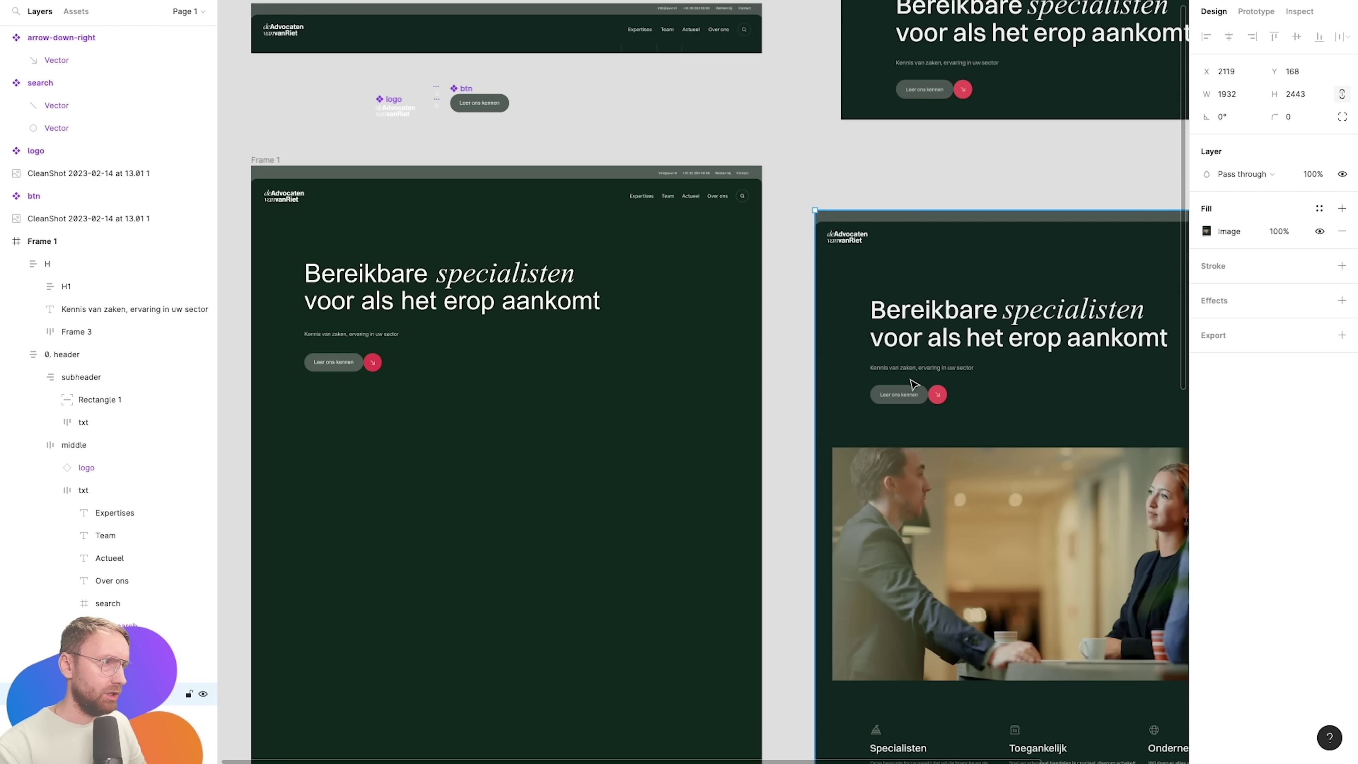
left_click_drag(500, 389, 524, 423)
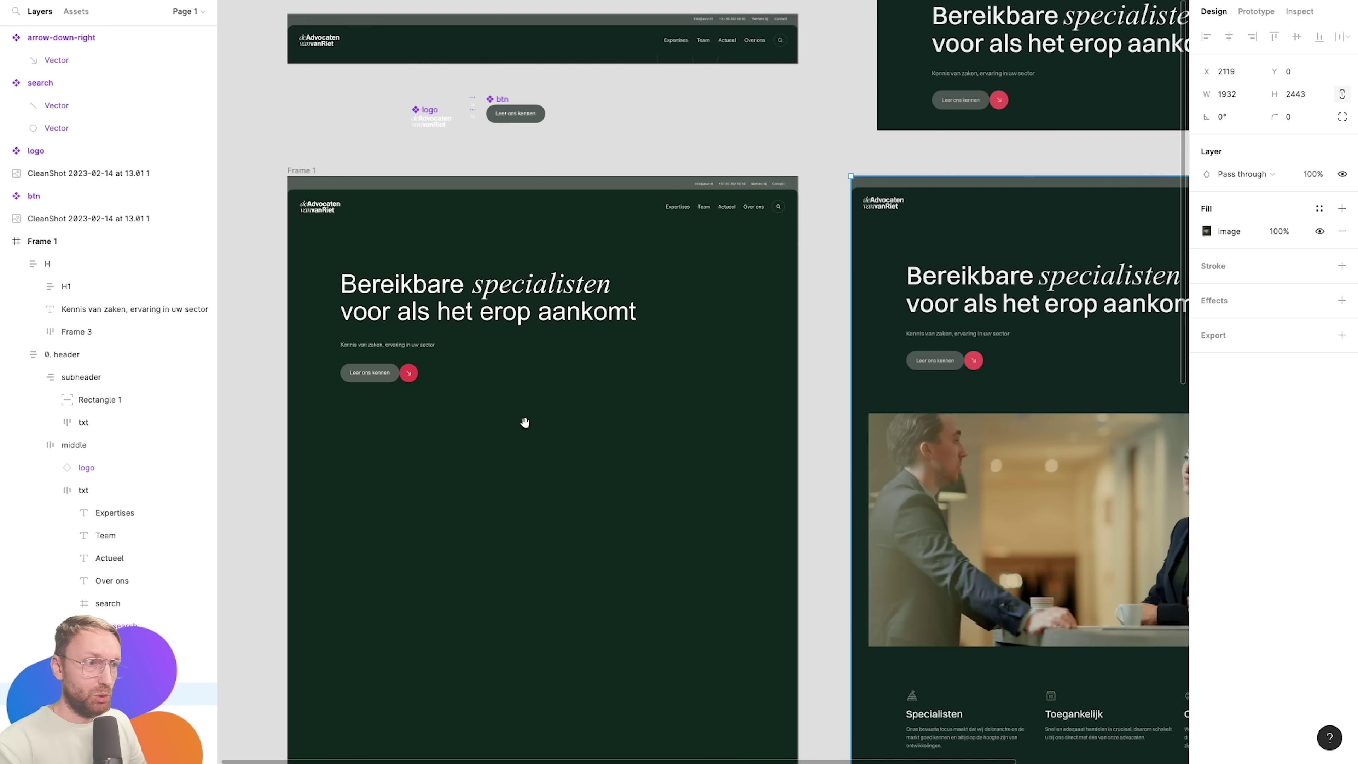
left_click(545, 476)
scroll(544, 476, "up", 2)
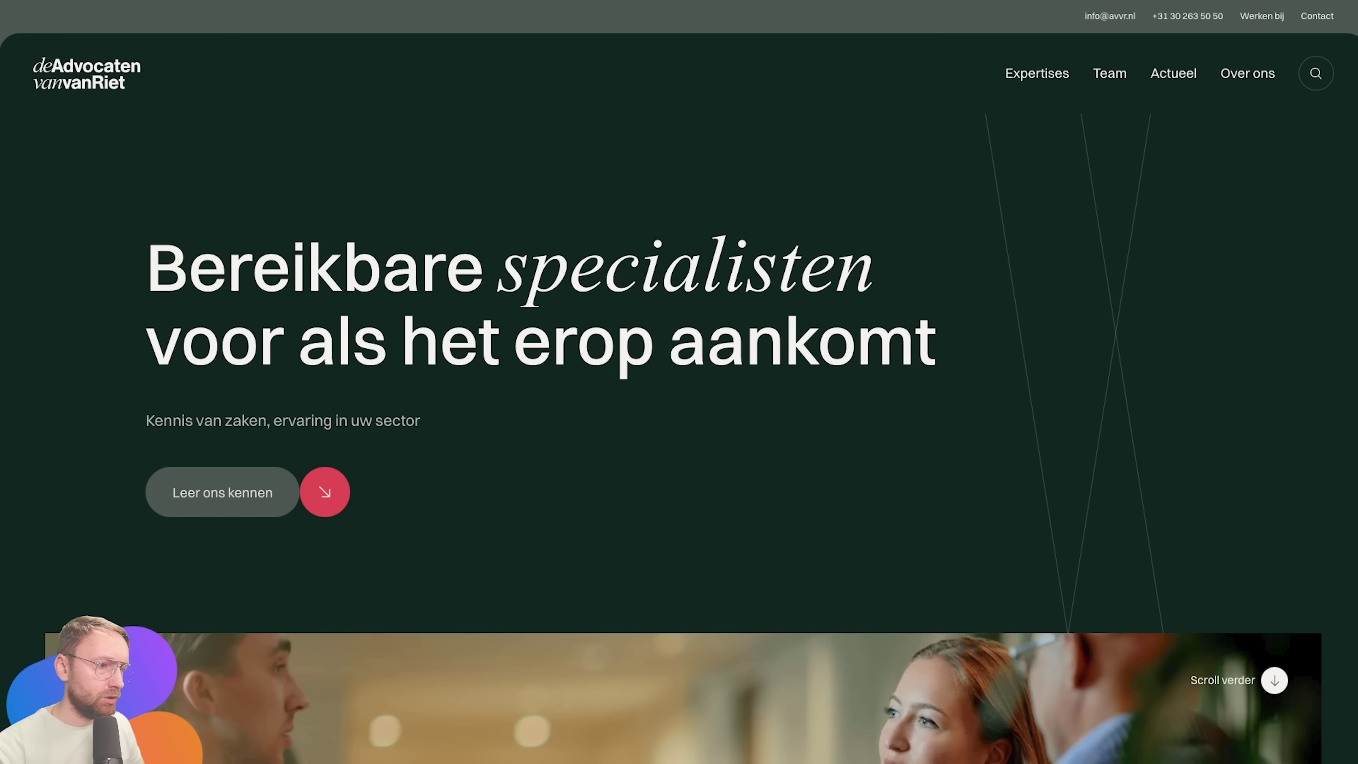
scroll(679, 375, "down", 5)
scroll(488, 245, "down", 5)
right_click(488, 245)
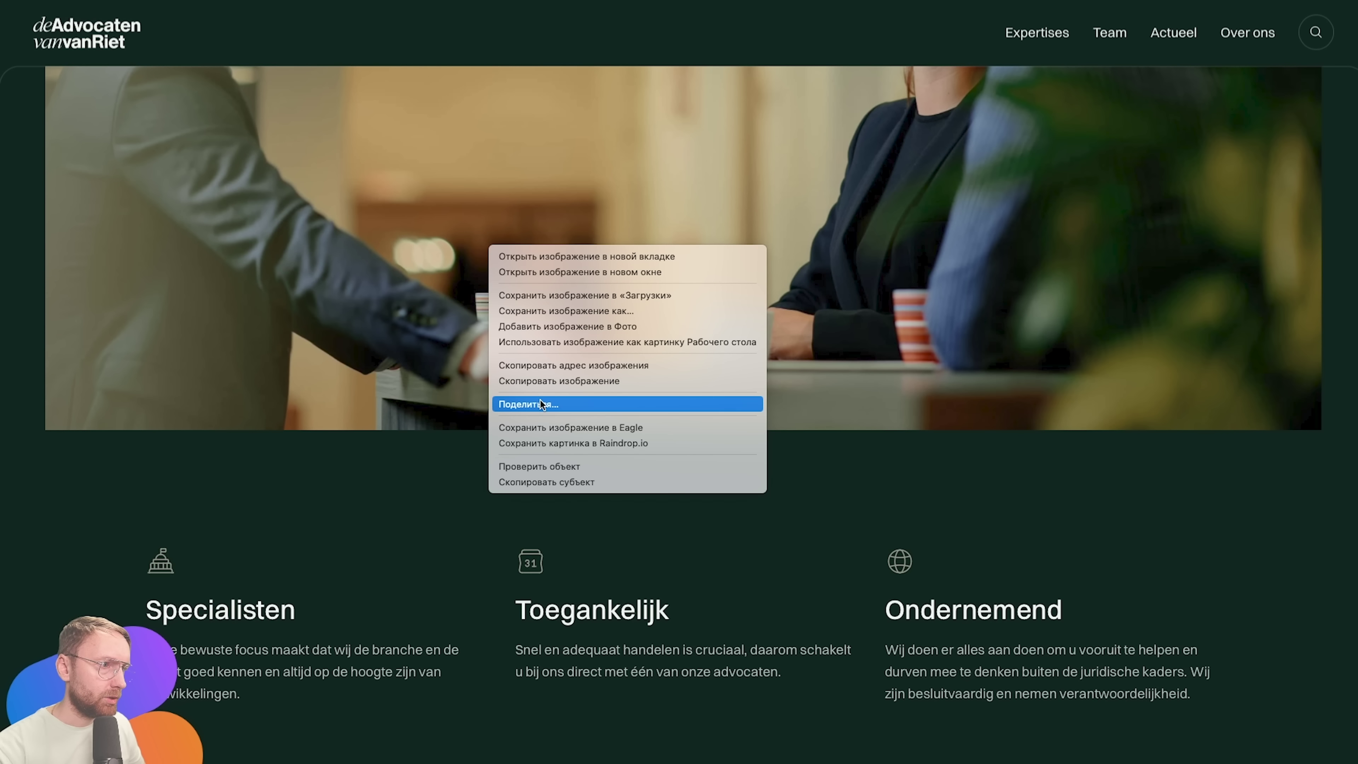
left_click(555, 381)
Paste the team photo into Frame 1 below the hero block and centre it horizontally.
key("super+v")
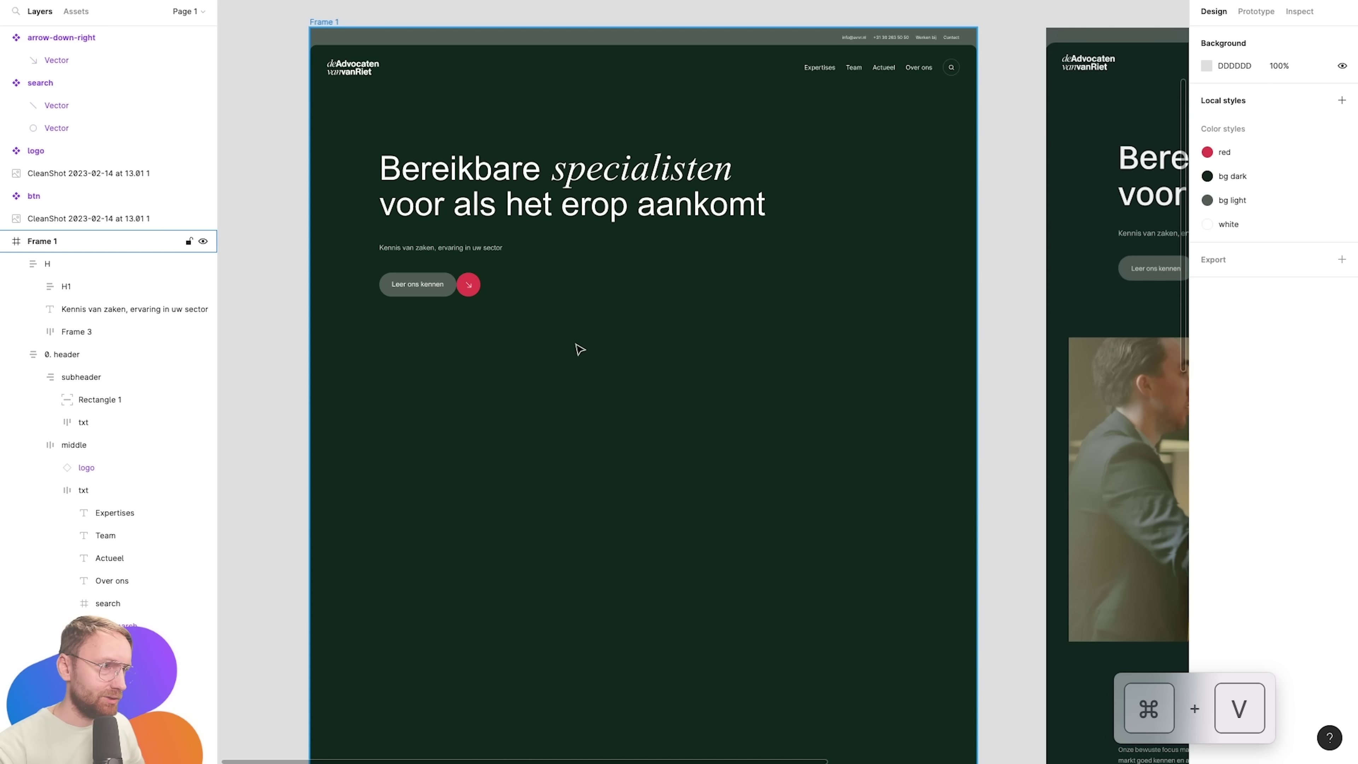
scroll(857, 178, "down", 3)
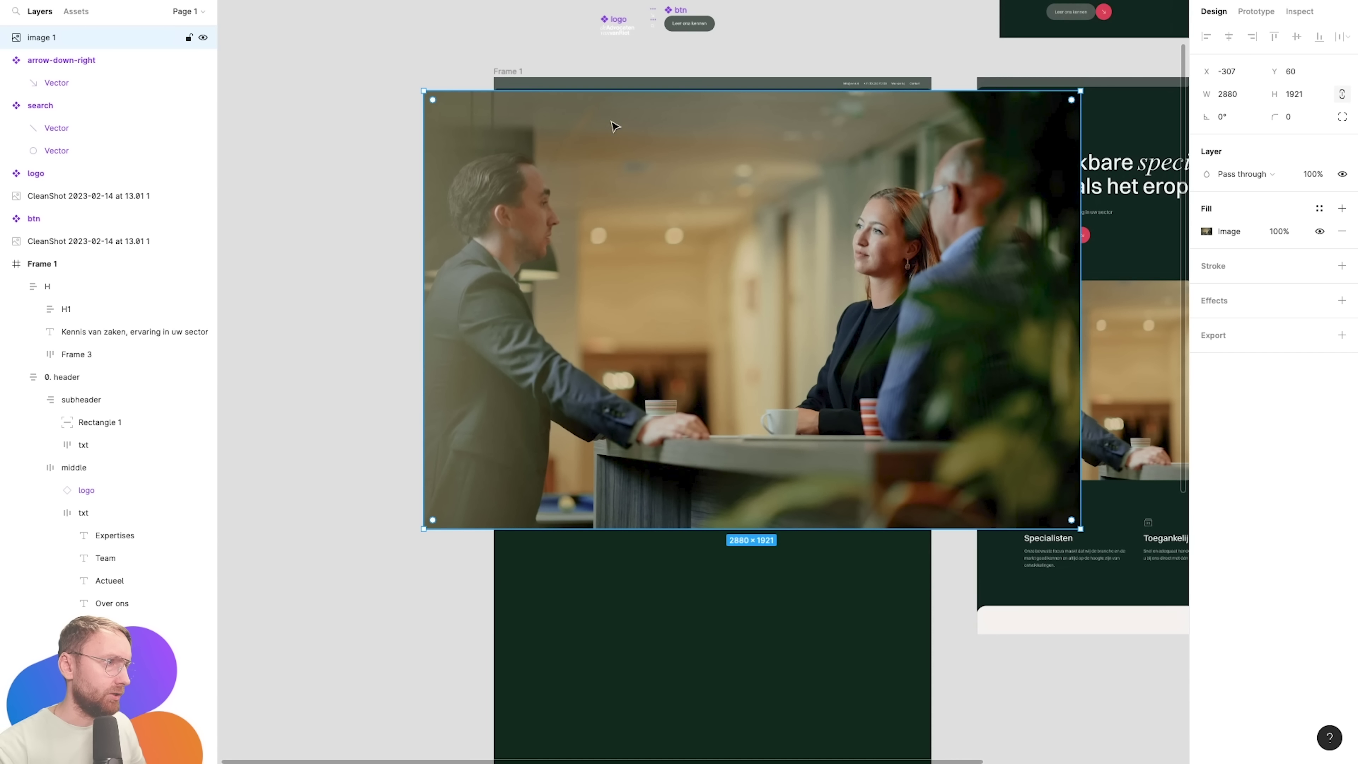
left_click_drag(429, 97, 688, 267)
left_click_drag(882, 398, 719, 411)
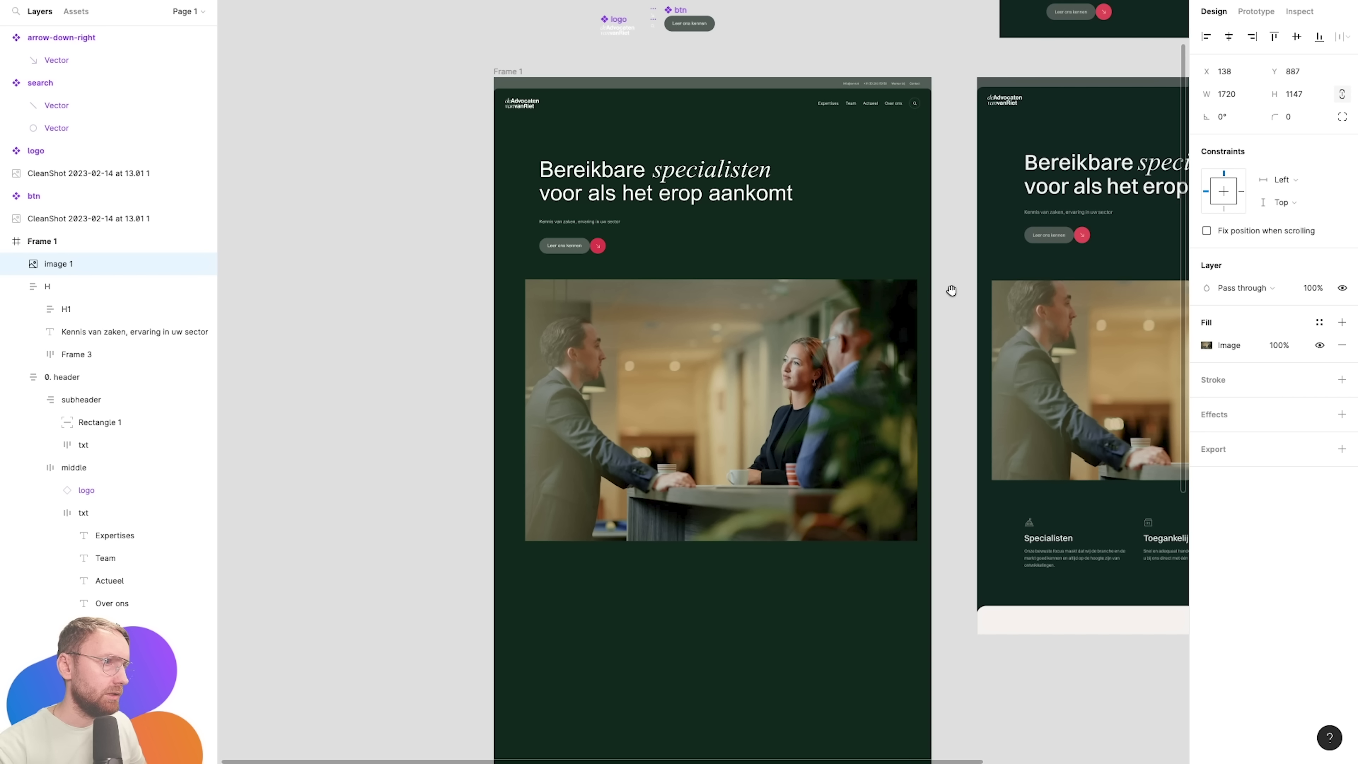
scroll(949, 291, "right", 3)
key("alt+h")
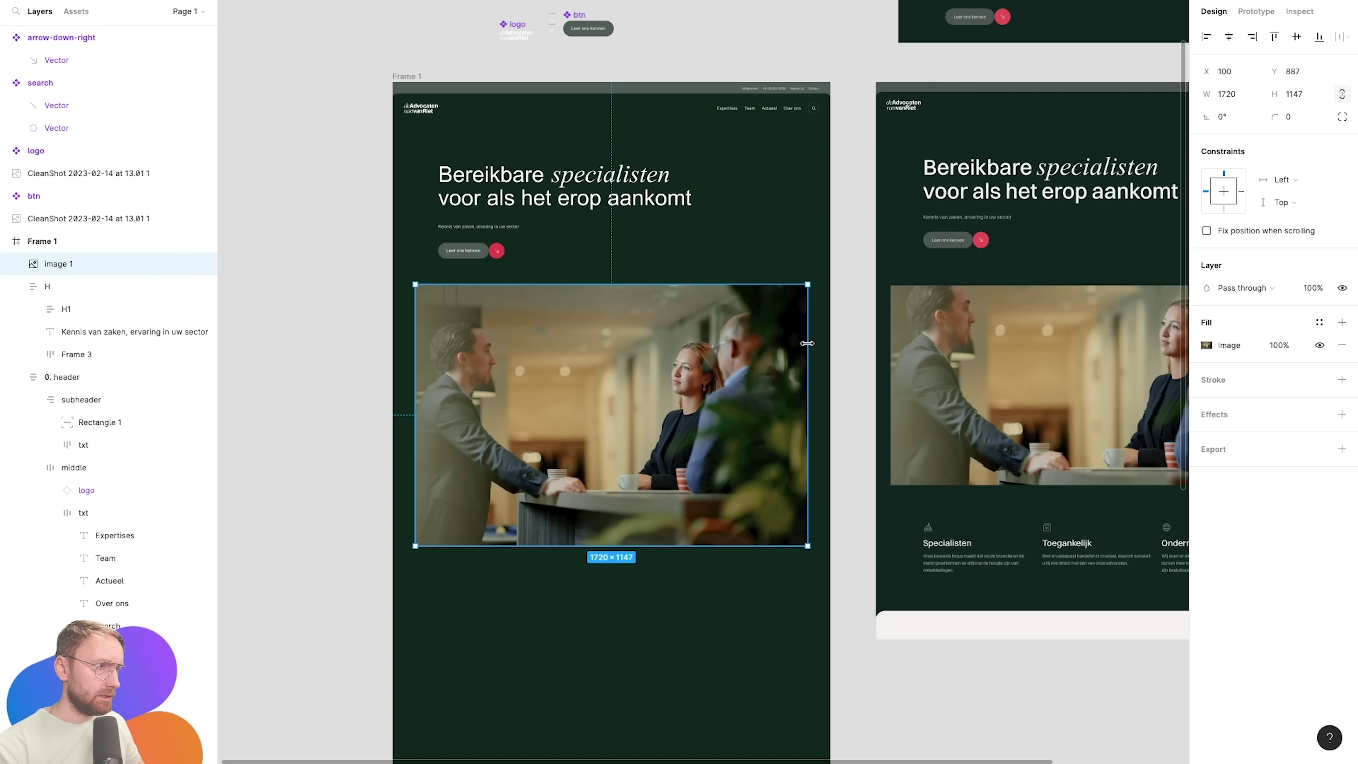
Size the photo to 1800 × 850 and re-centre it horizontally in the frame.
left_click_drag(810, 342, 813, 342)
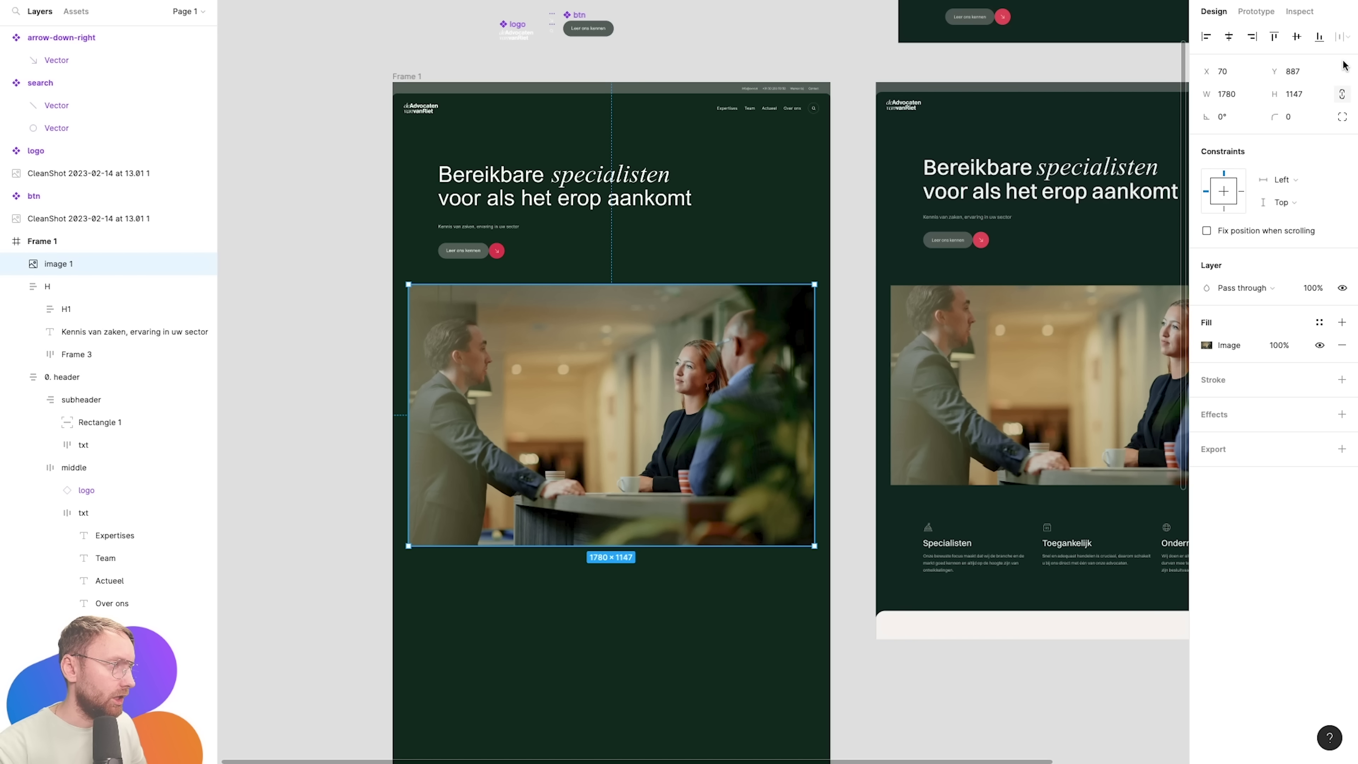
left_click(1305, 94)
type("850")
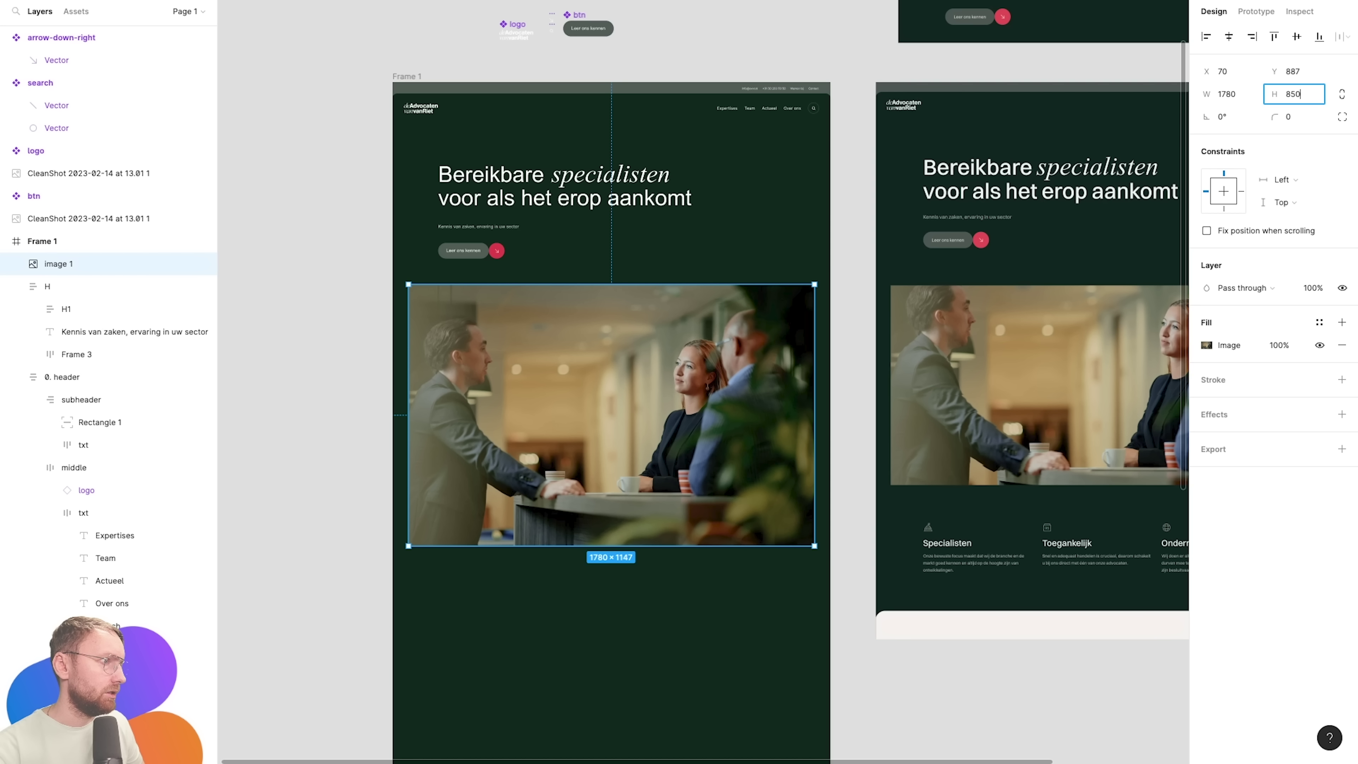
key("Return")
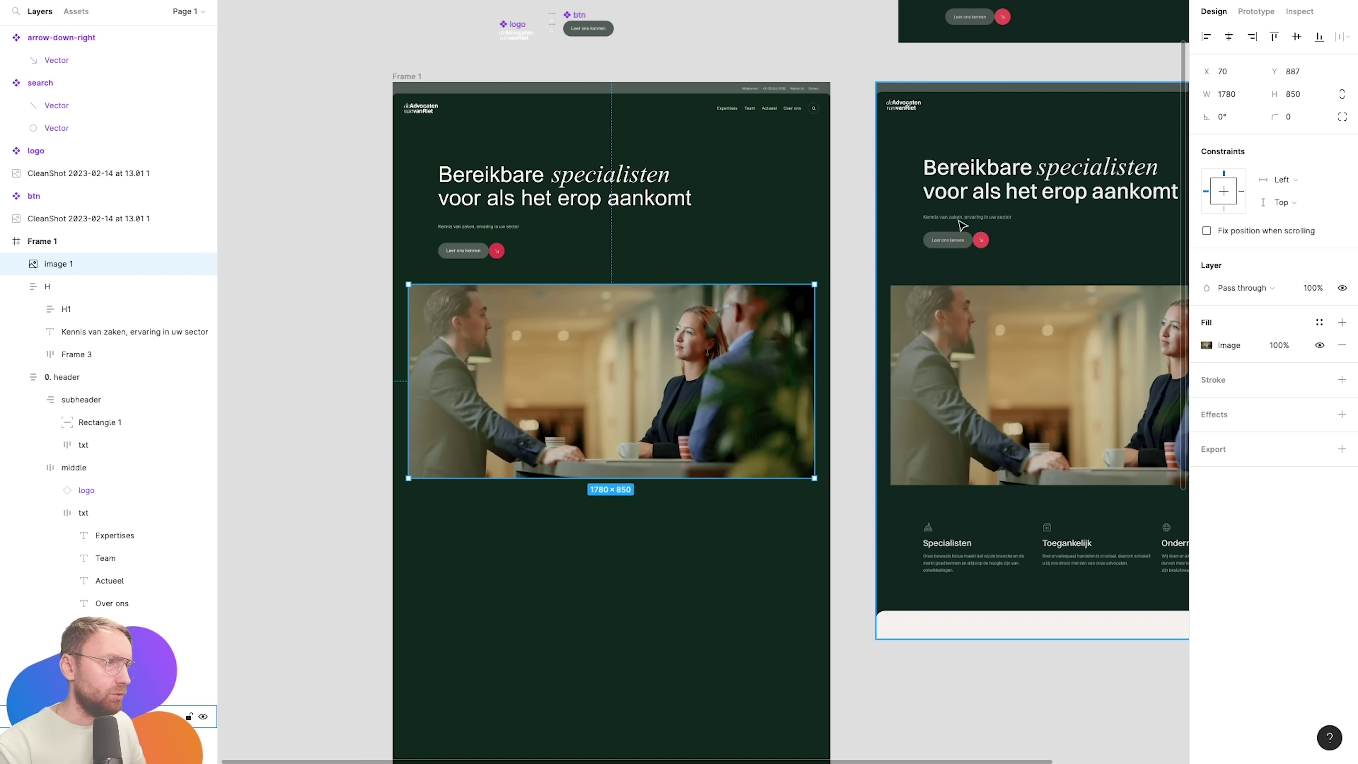
left_click(1250, 99)
type("1800")
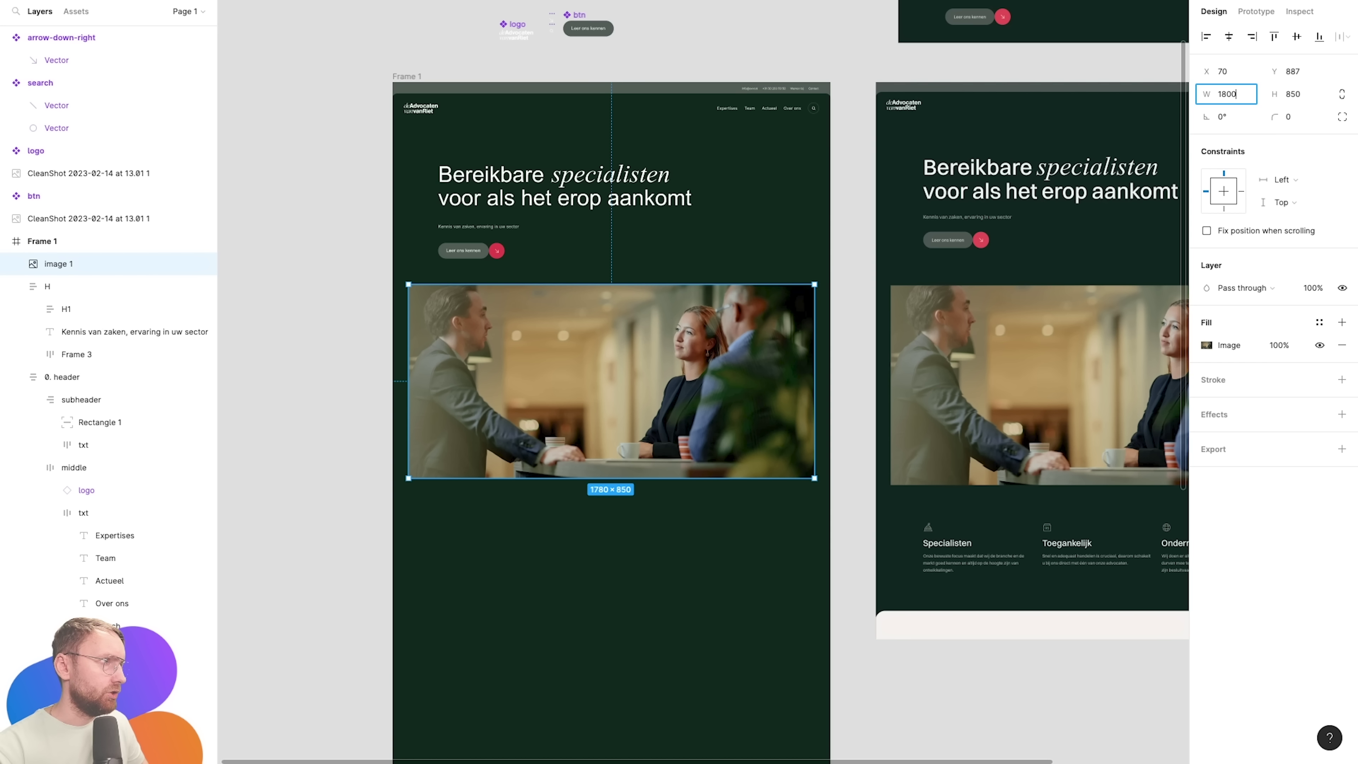
key("Return")
left_click(776, 251)
left_click(781, 321)
key("alt+h")
left_click(768, 215)
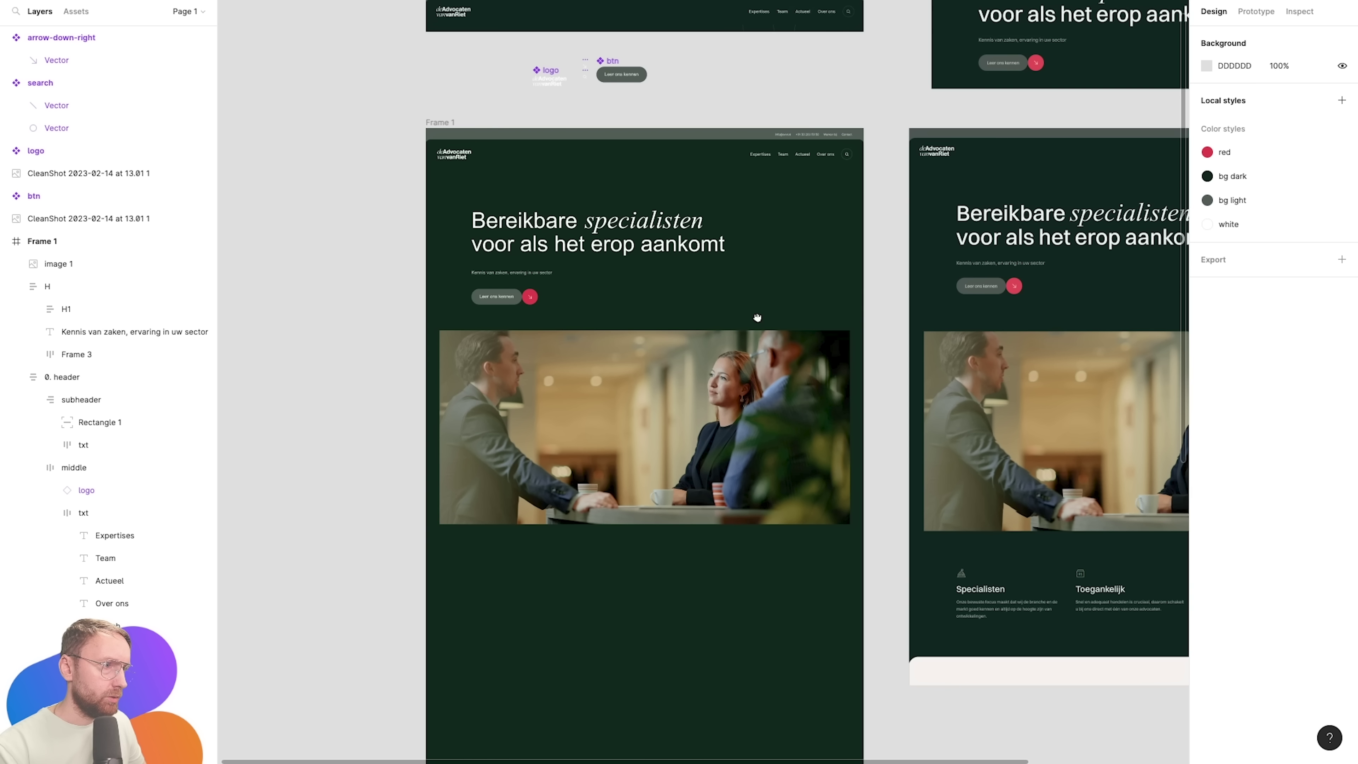
left_click_drag(758, 321, 662, 316)
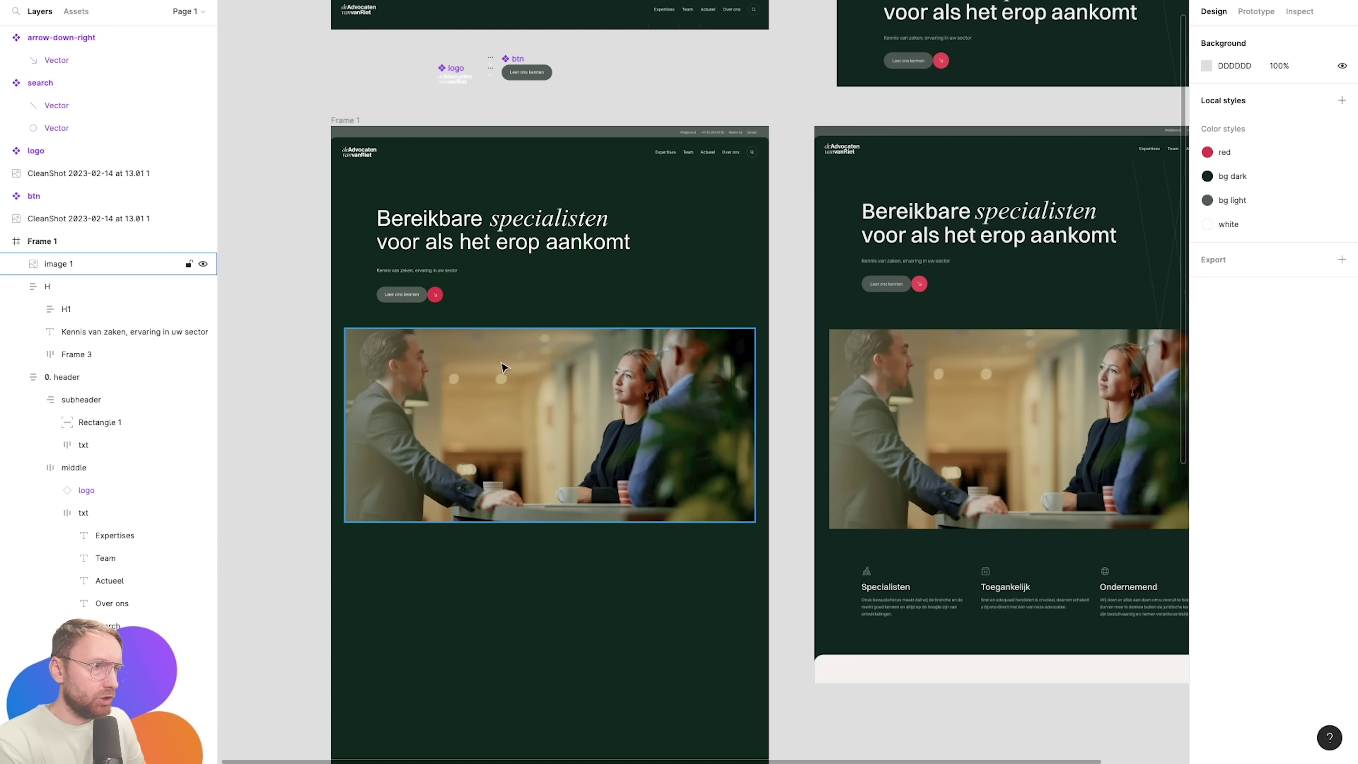
scroll(995, 297, "down", 2)
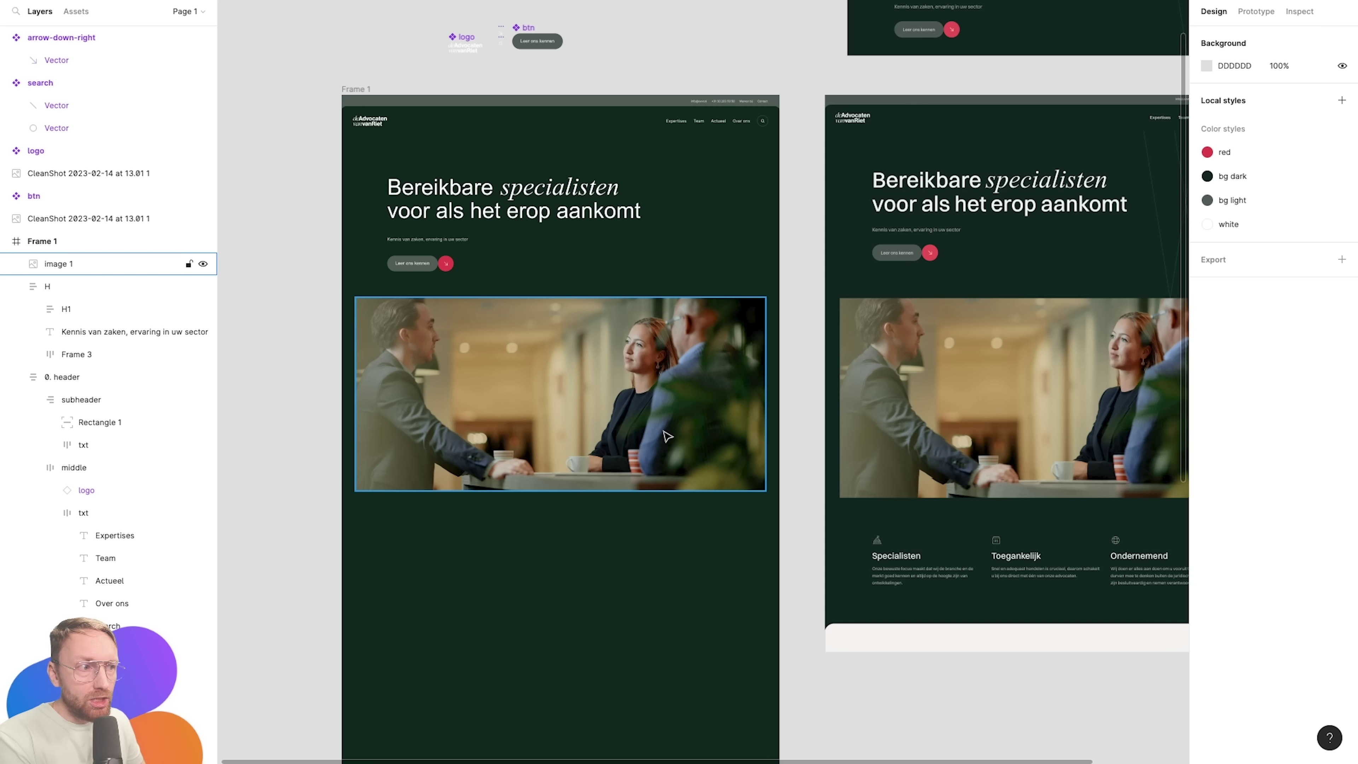
Move the team photo further down in the hero.
left_click(629, 380)
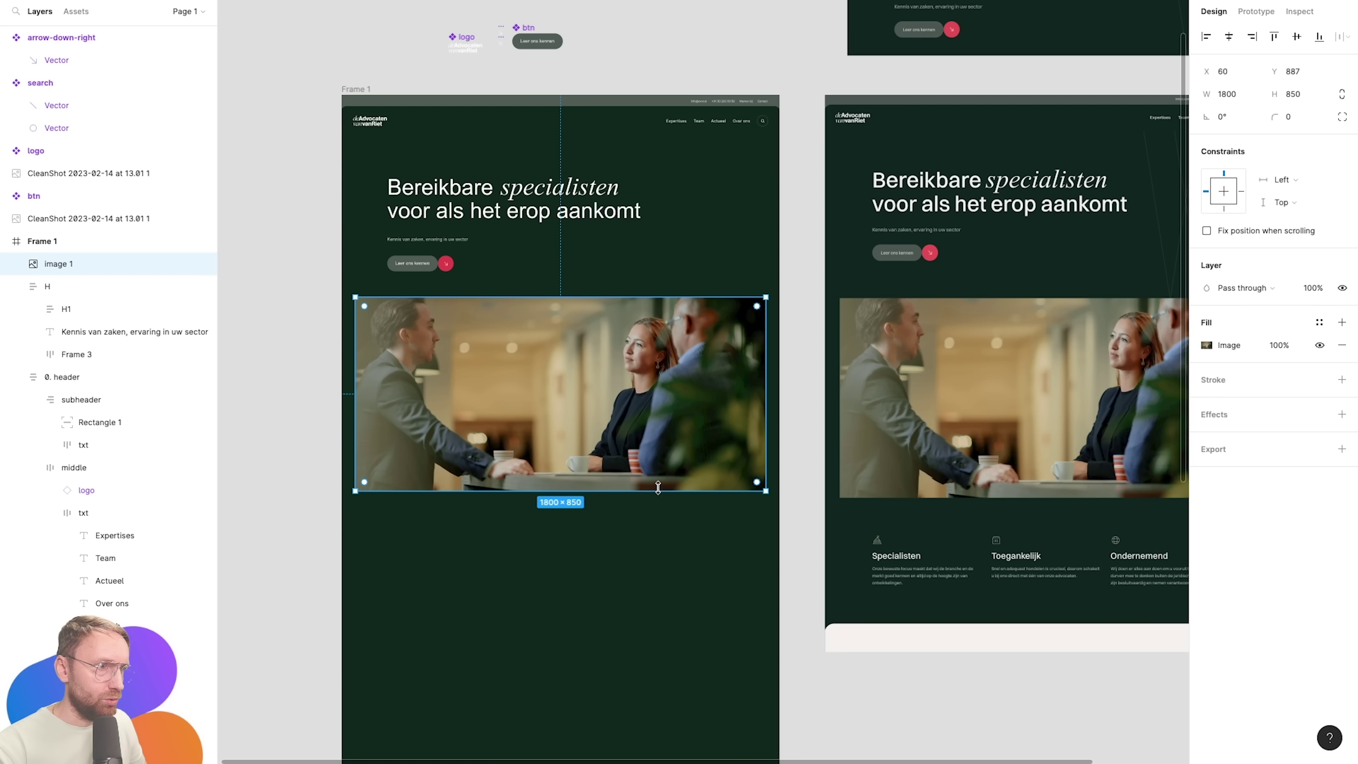
left_click_drag(562, 336, 566, 351)
left_click(513, 214)
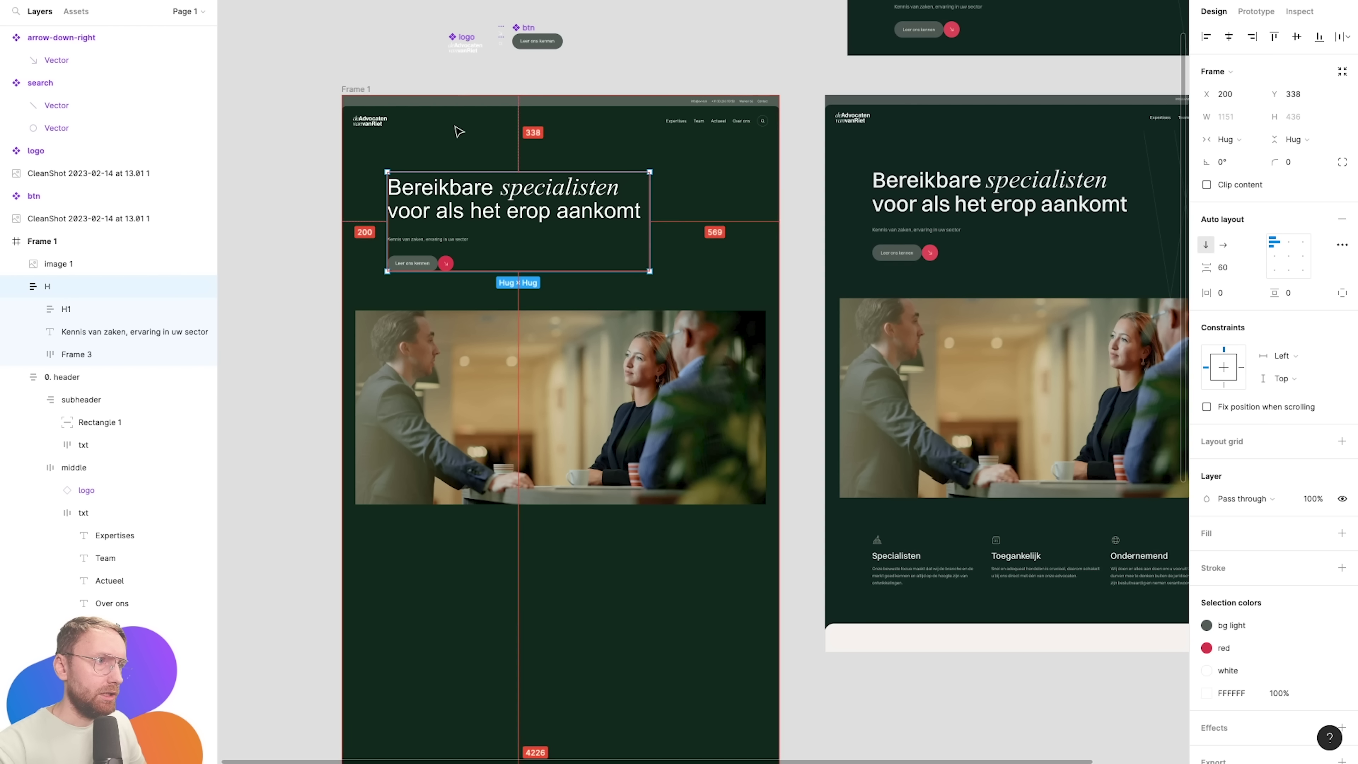
left_click(564, 388)
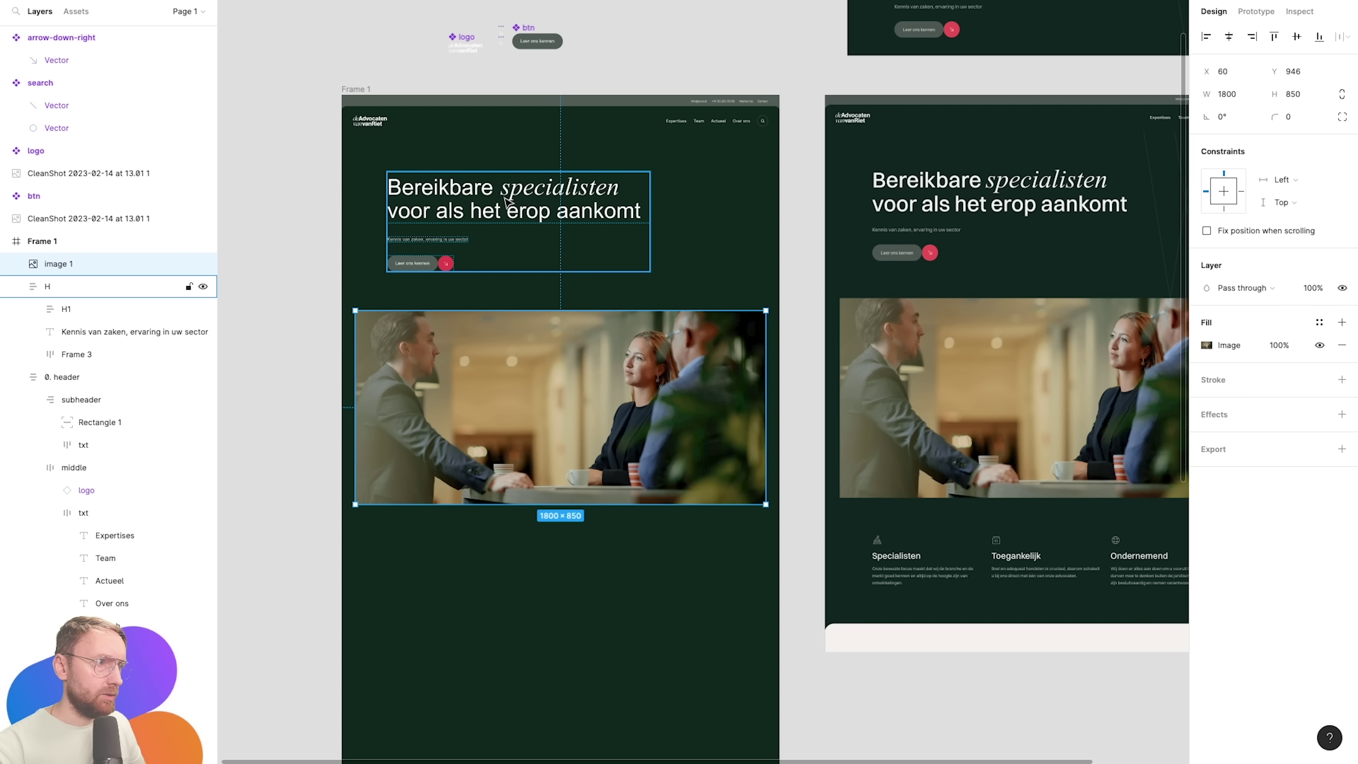
left_click_drag(561, 374, 561, 383)
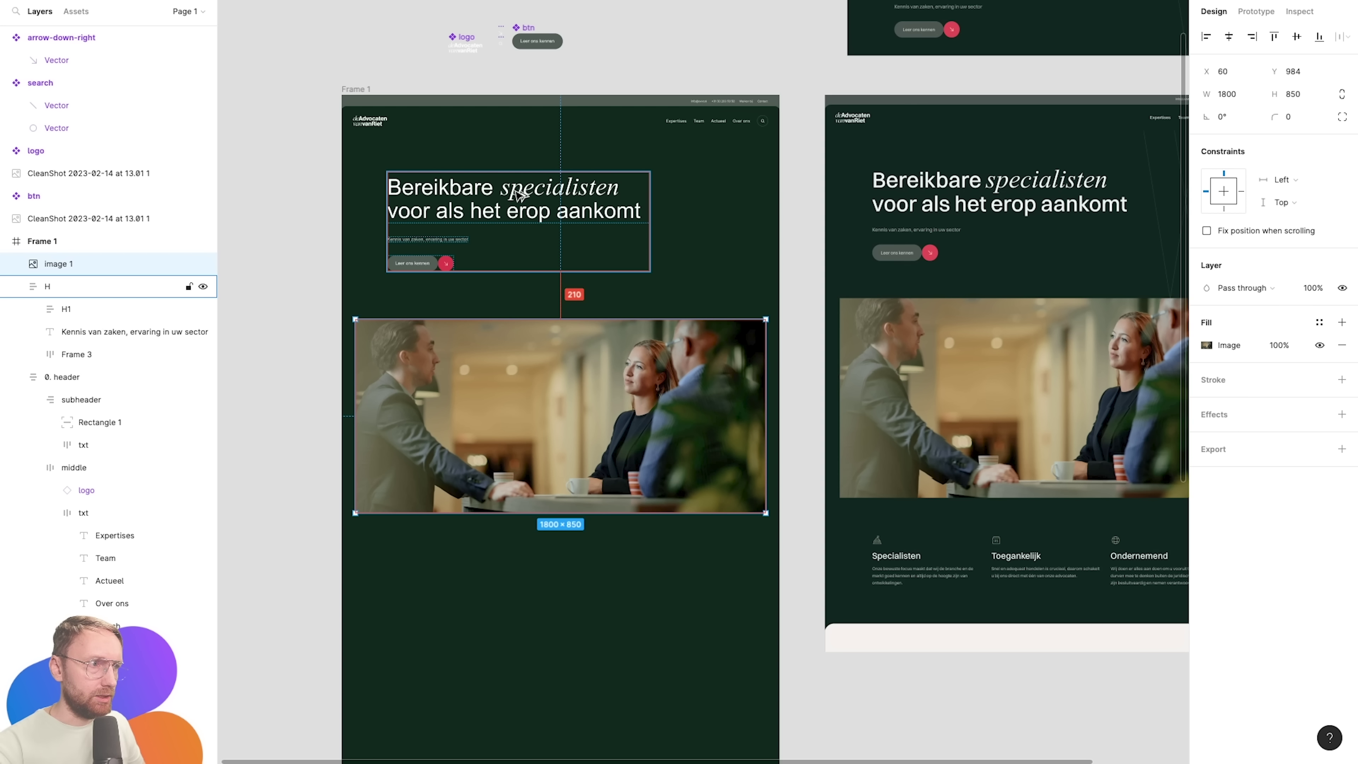
scroll(710, 230, "up", 3)
Rename the heading group to '1. H1' and the photo to '2. img', placing it below the heading.
left_click(532, 295)
key("alt+l")
key("ctrl+r")
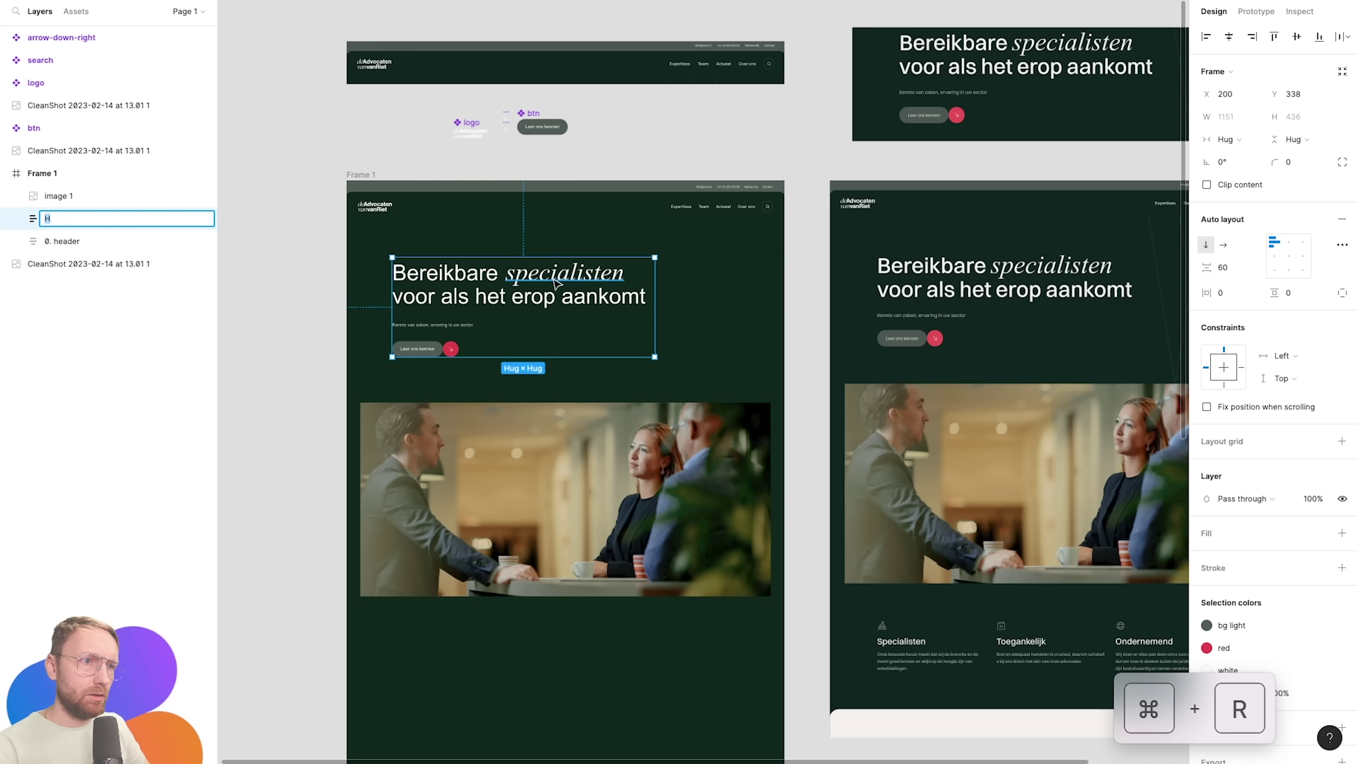
type("1. H")
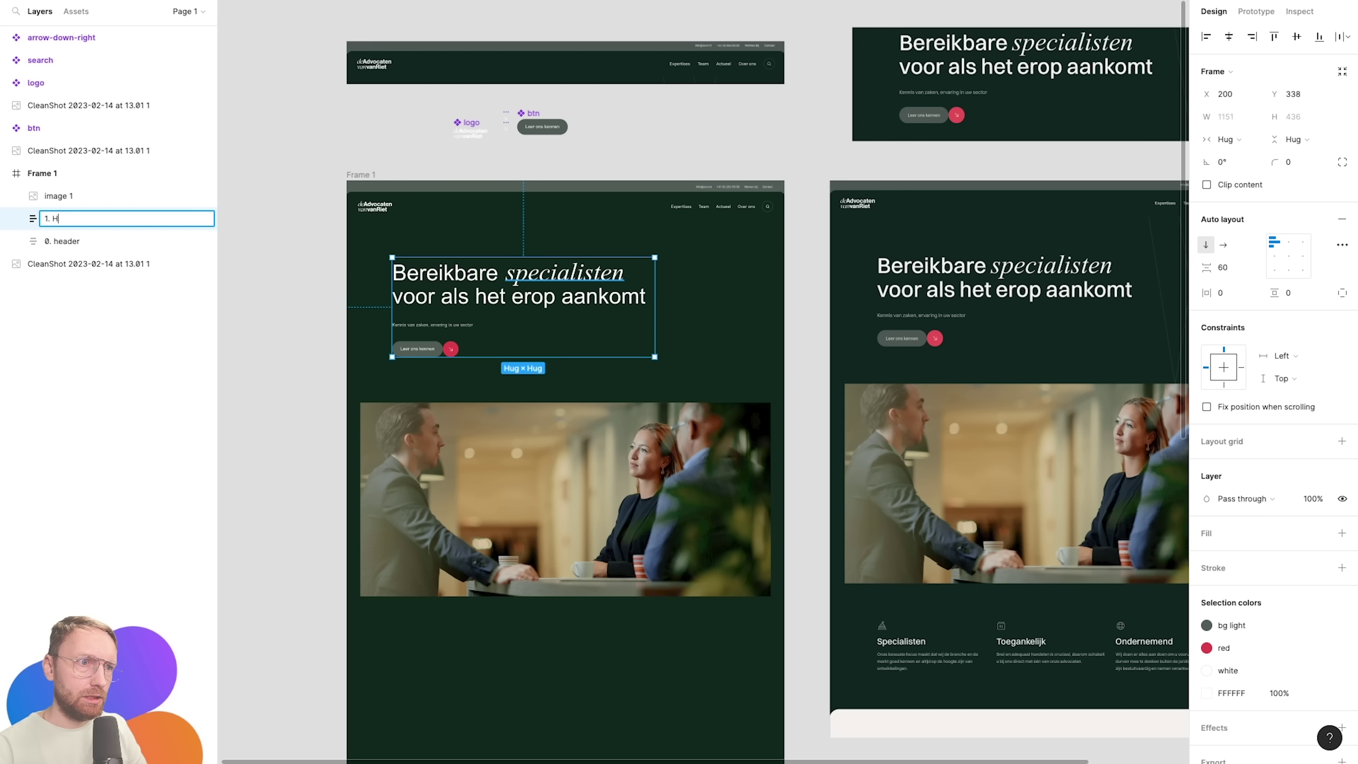
type("1")
key("Return")
left_click(556, 460)
key("ctrl+r")
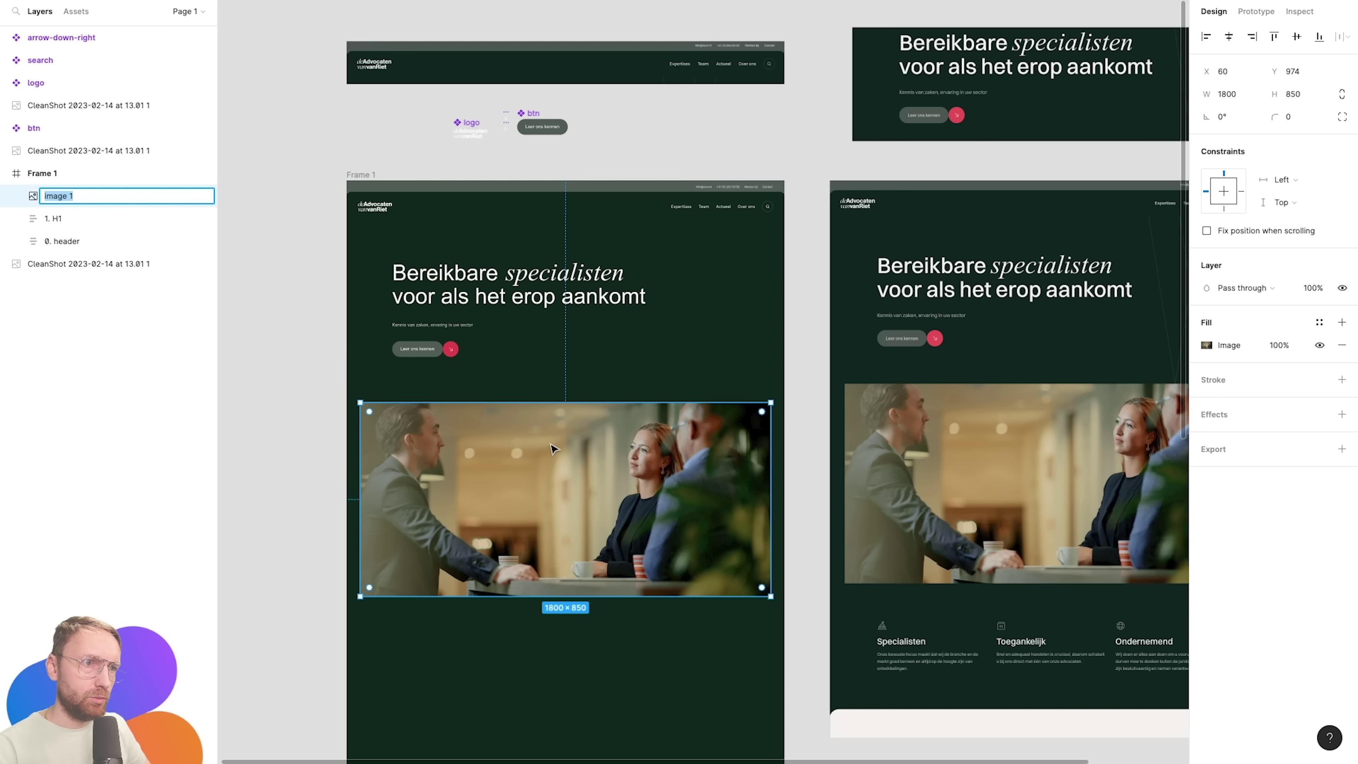
type("2. img")
key("Return")
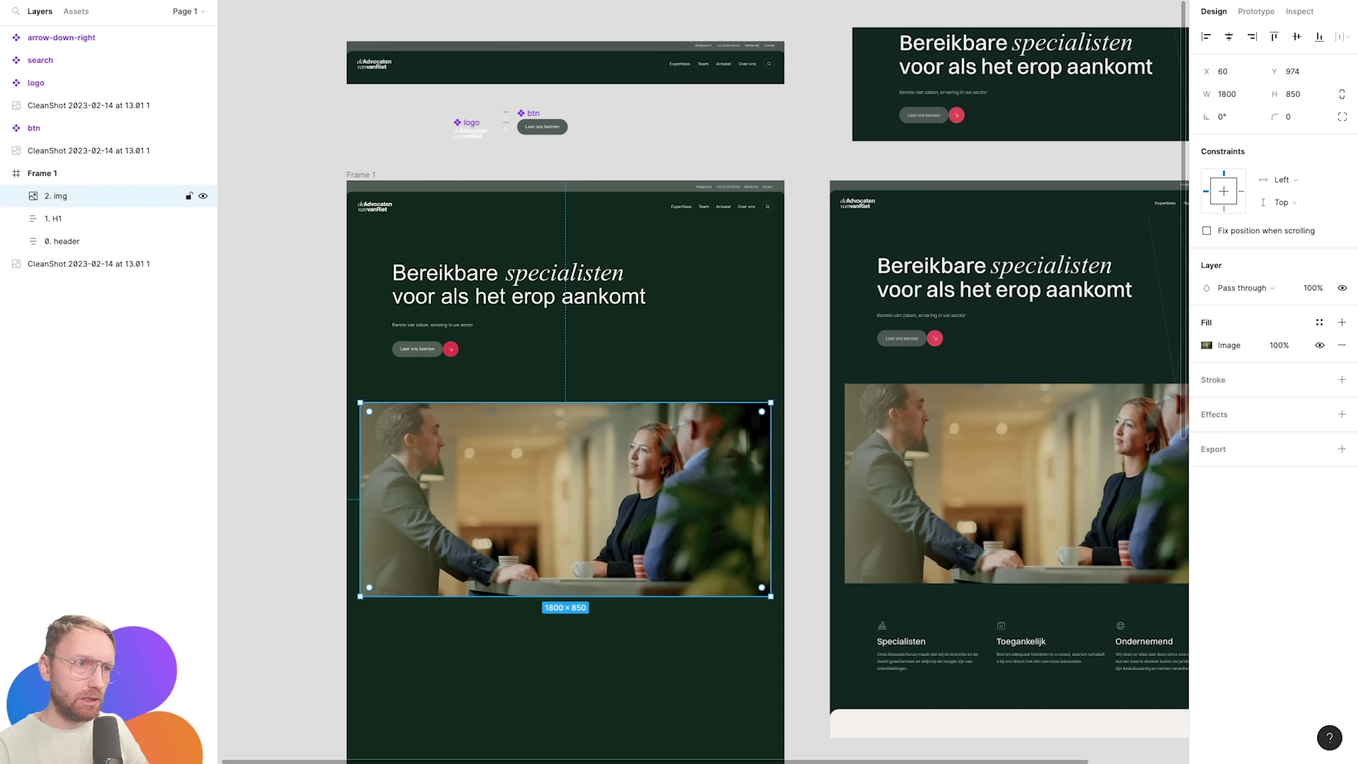
key("ctrl+bracketleft")
Bring the header layer to the top so layers read 0. header, 1. H1, 2. img.
left_click(80, 242)
key("ctrl+bracketright")
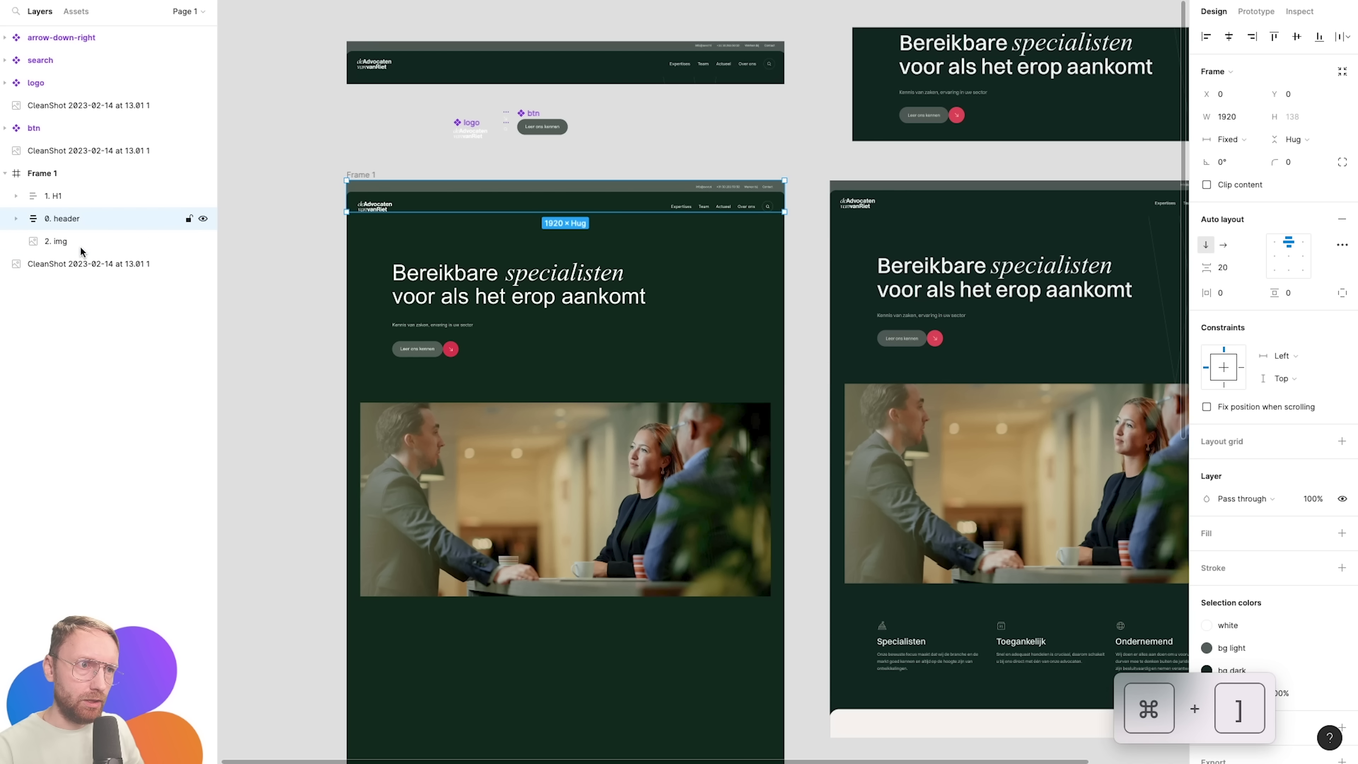
key("ctrl+bracketright")
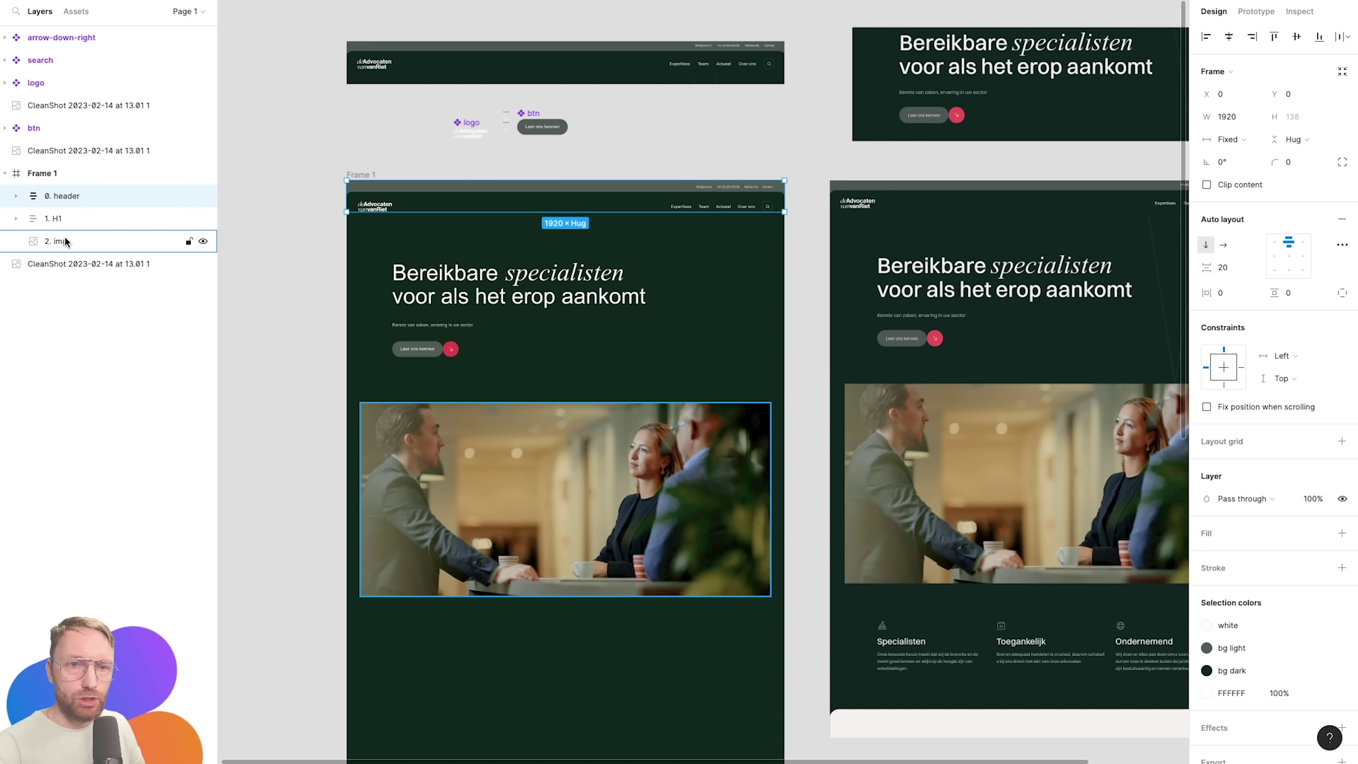
left_click(403, 155)
left_click_drag(749, 306, 623, 120)
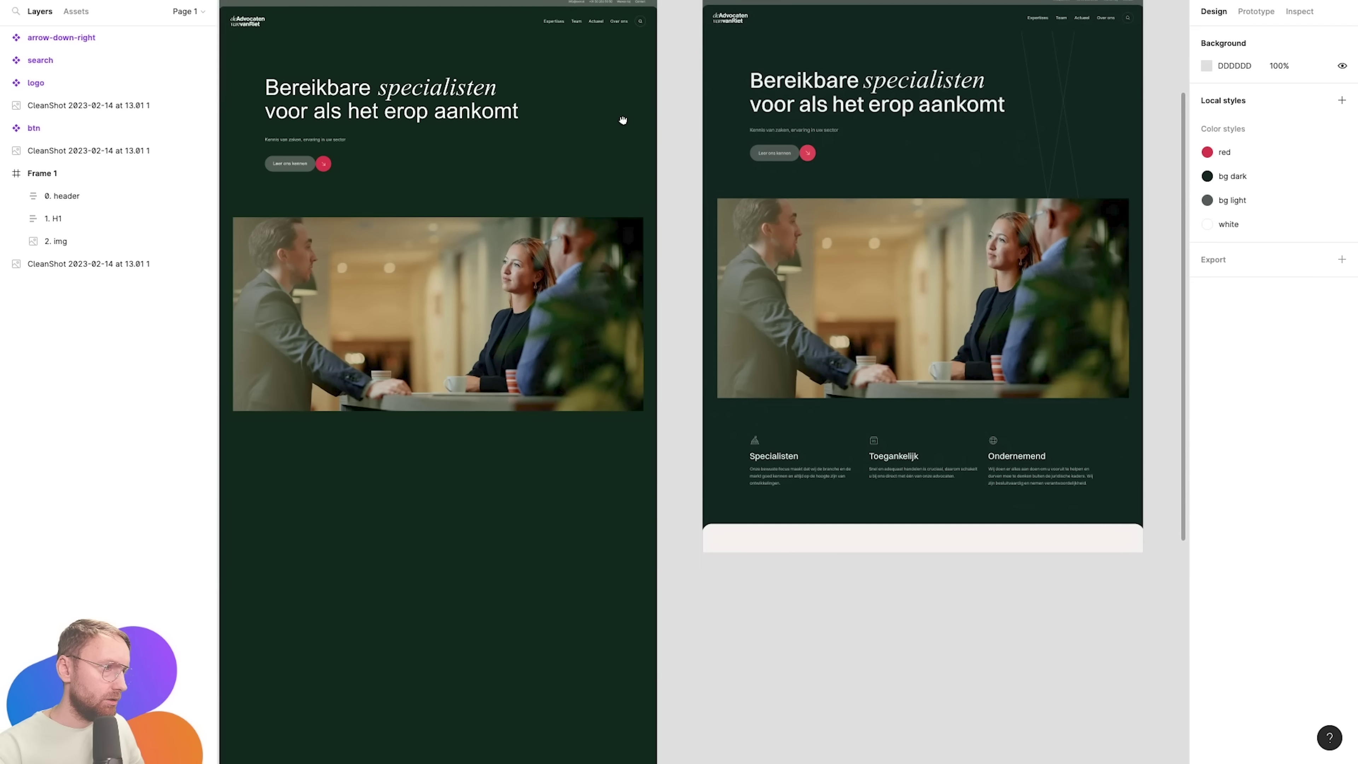
scroll(742, 440, "up", 3)
scroll(739, 309, "left", 3)
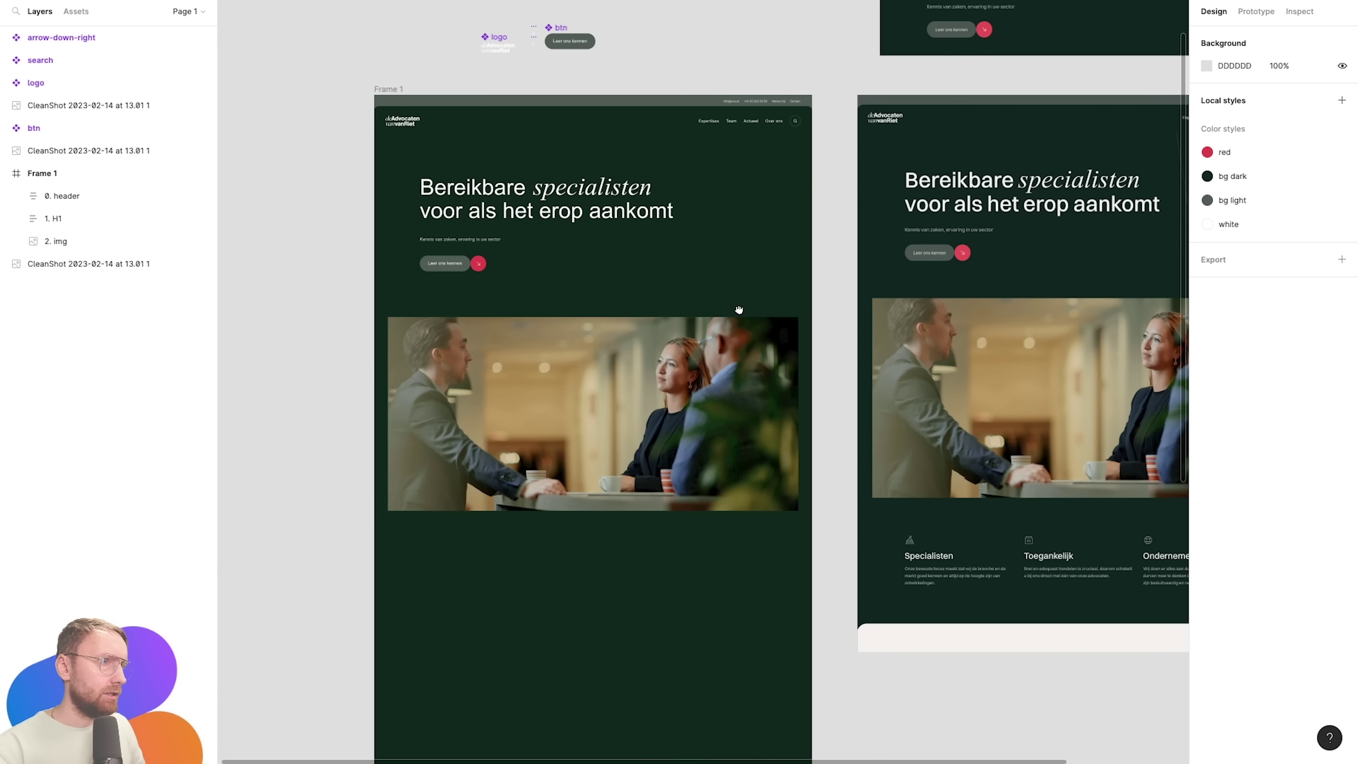
scroll(743, 315, "up", 3)
scroll(743, 315, "right", 5)
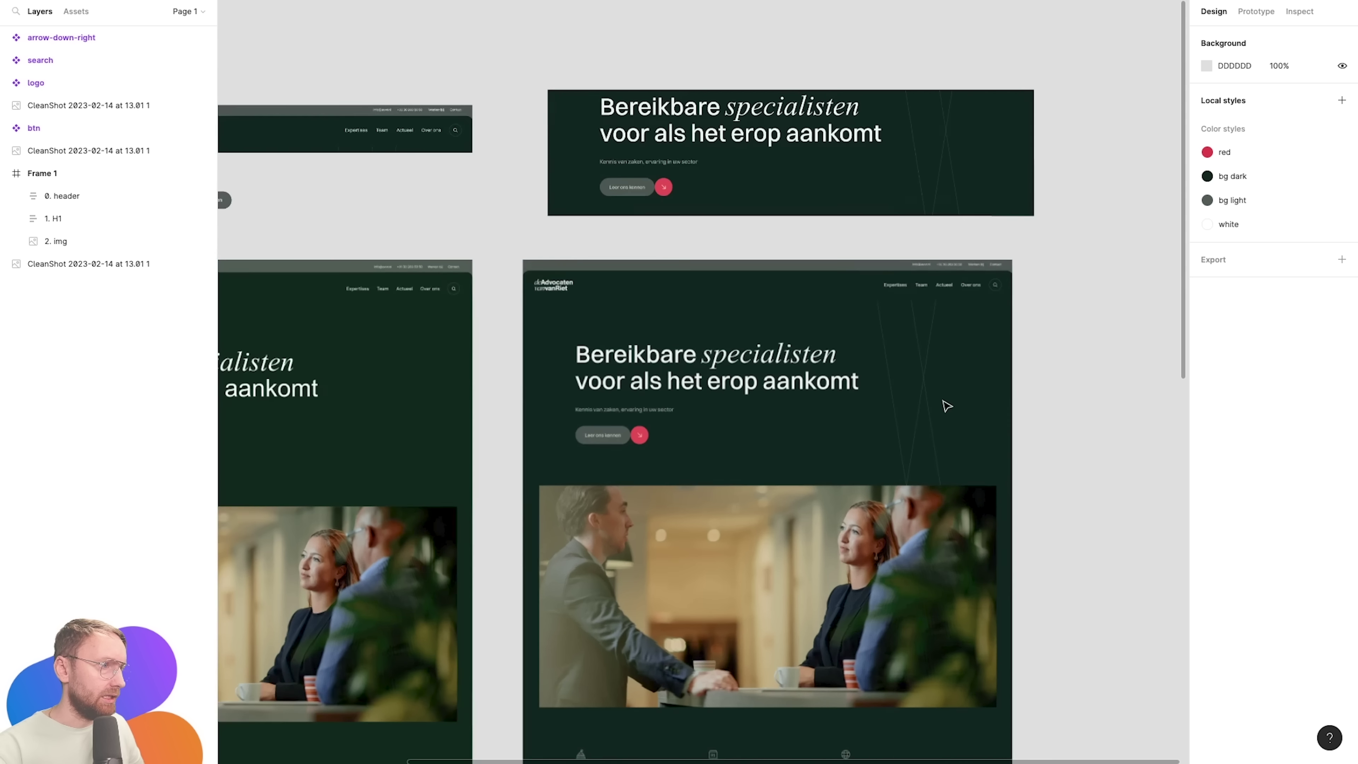
scroll(946, 404, "up", 5)
scroll(871, 218, "down", 5)
Wrap the header, heading and team photo in one vertical auto layout frame.
scroll(840, 280, "right", 1)
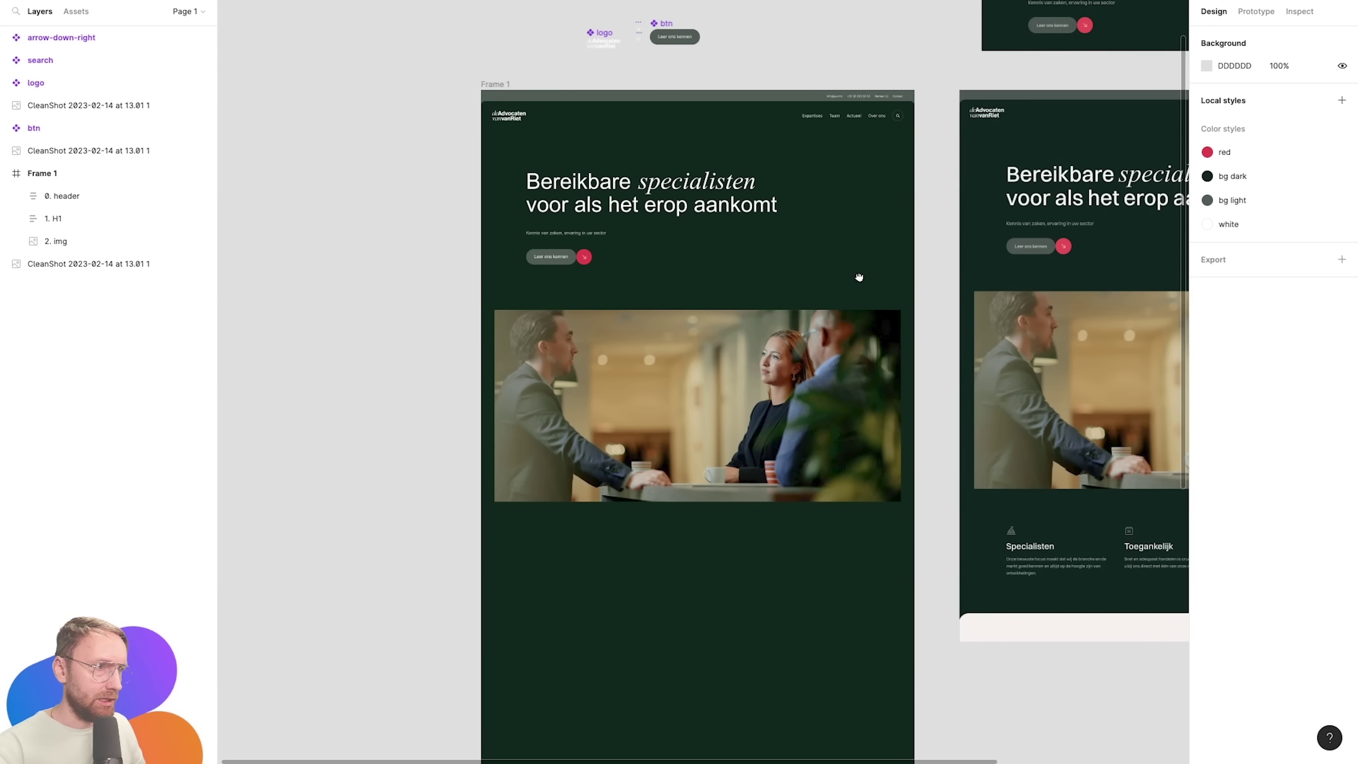
scroll(858, 279, "up", 1)
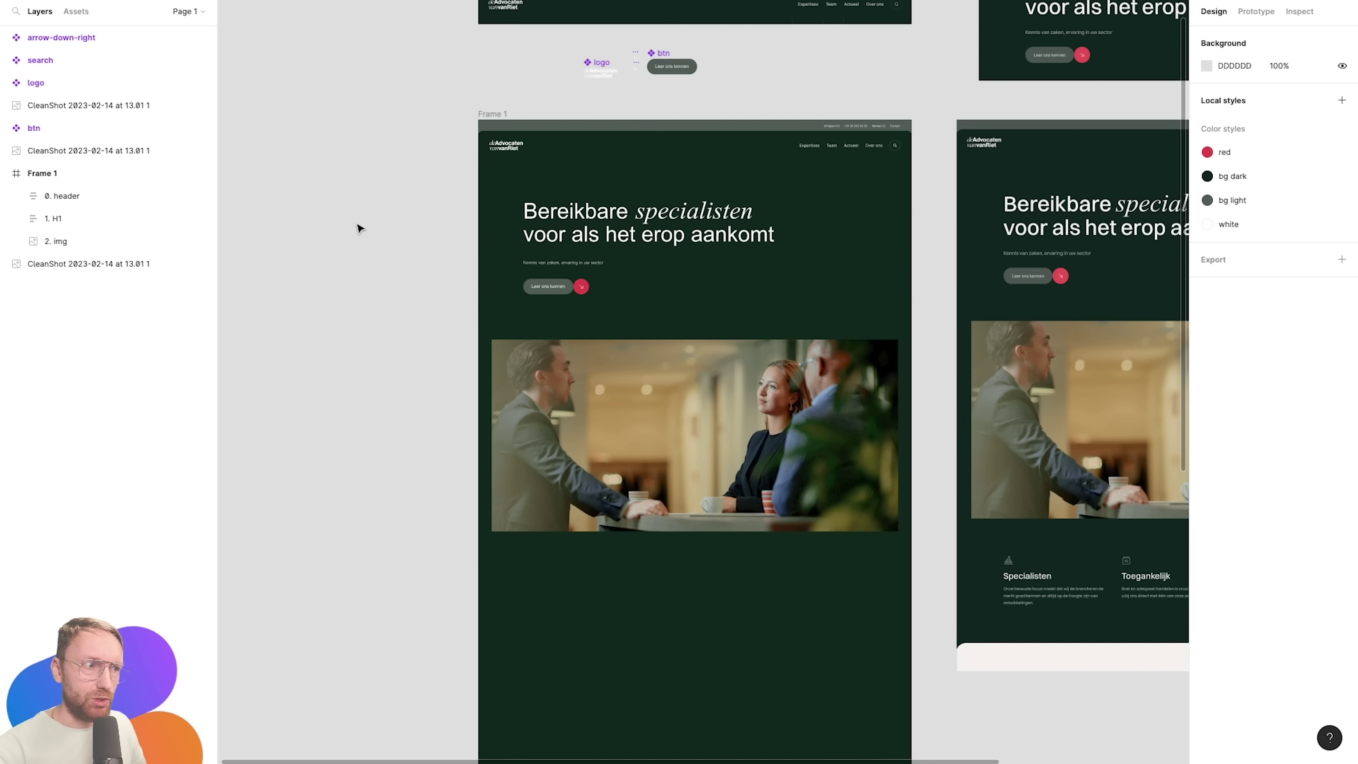
scroll(358, 229, "right", 2)
left_click(556, 439)
left_click(578, 224, "shift")
key("shift+a")
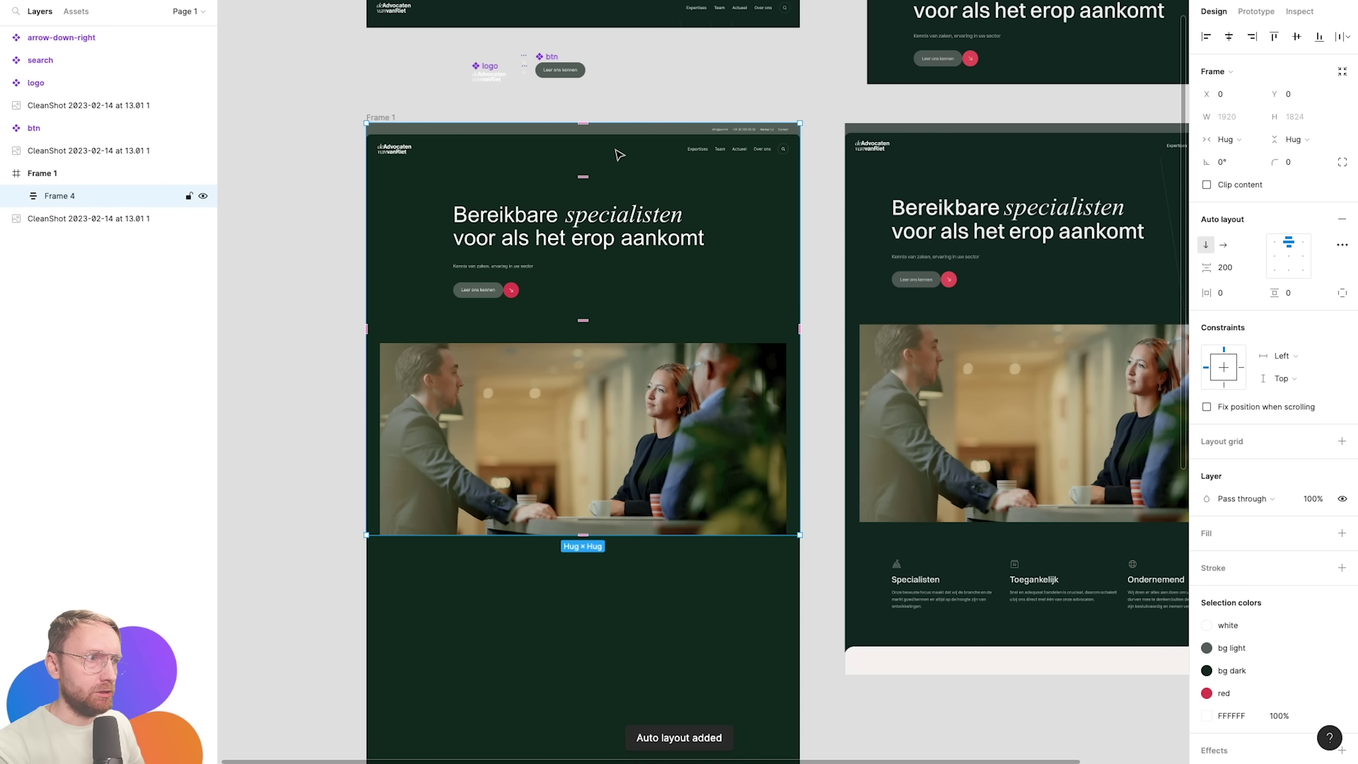
Set the heading and team photo widths to Fill so they span the full width.
left_click(493, 230)
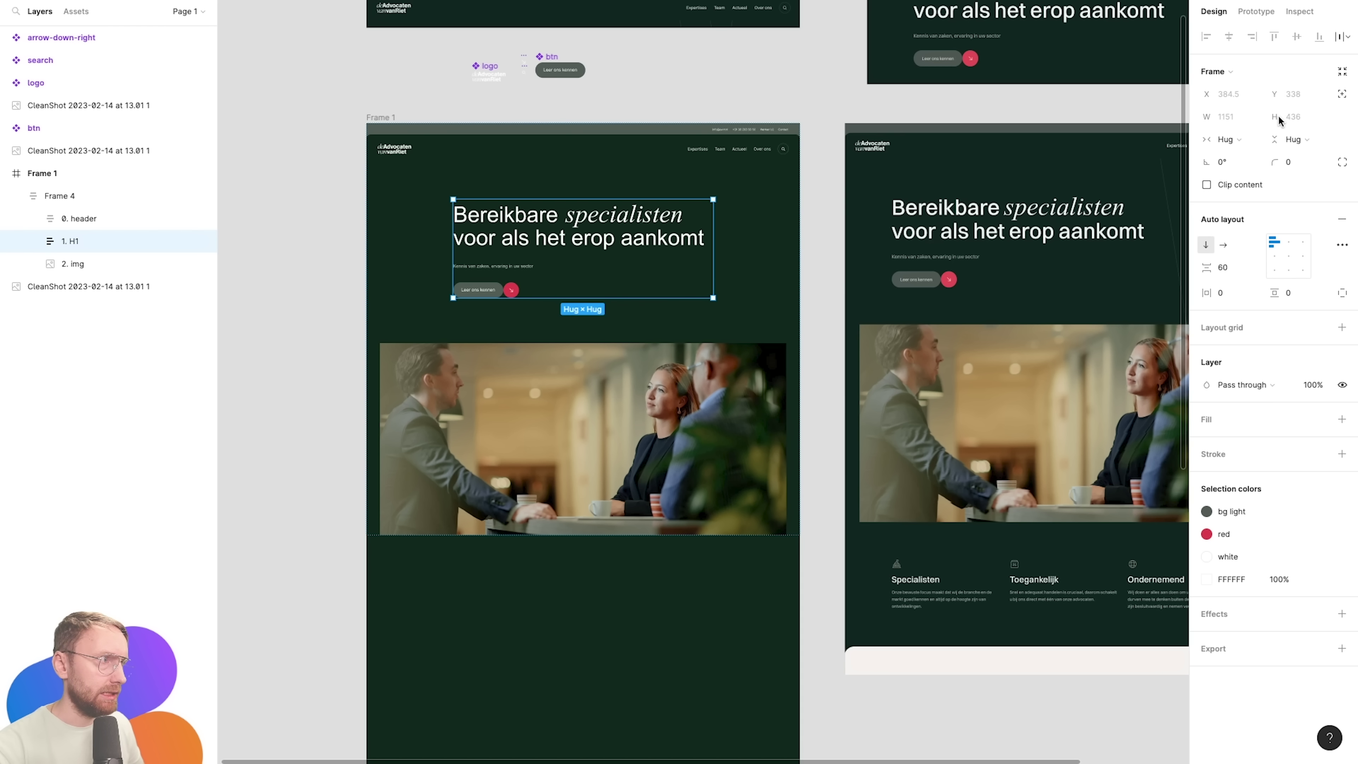
left_click(1229, 139)
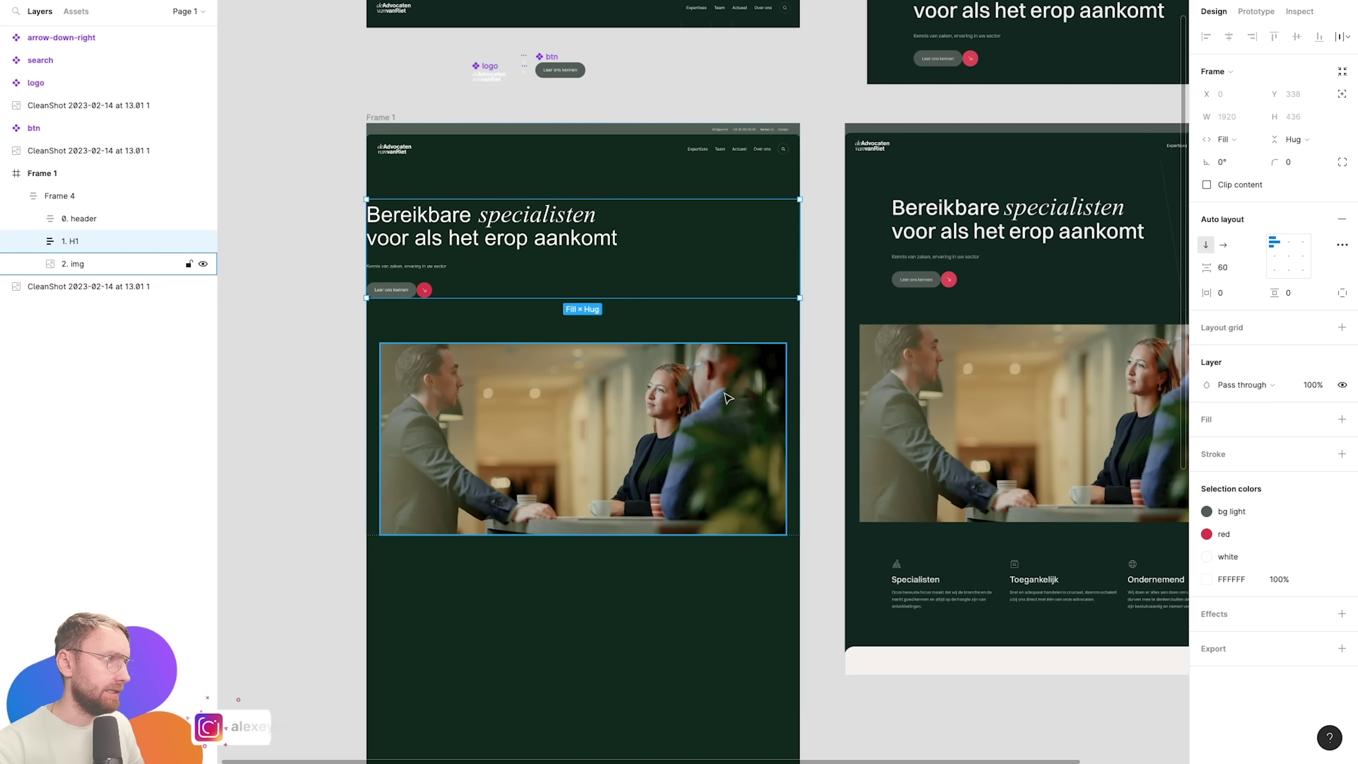
left_click(712, 399)
left_click(1230, 117)
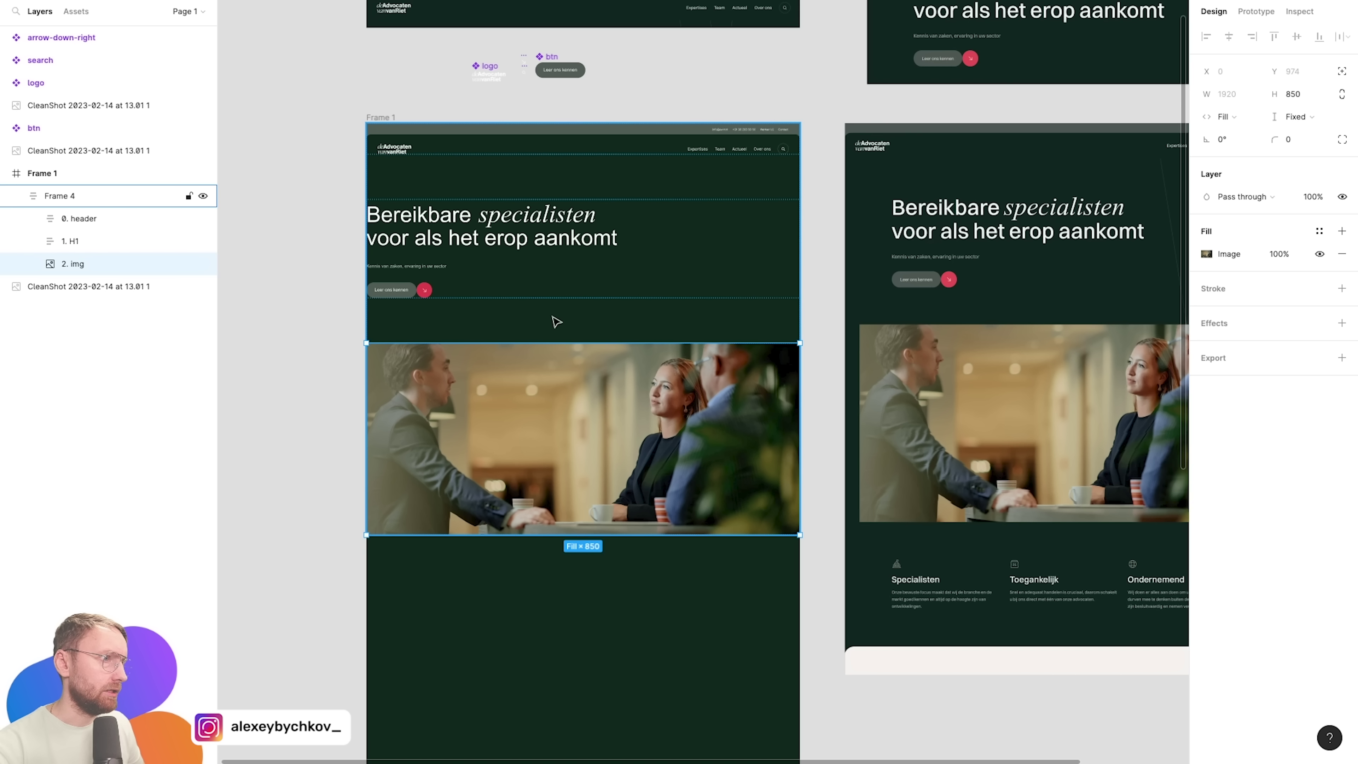
Wrap the photo in its own auto layout with vertical padding 0 and horizontal padding 100.
left_click(304, 349)
left_click(460, 398)
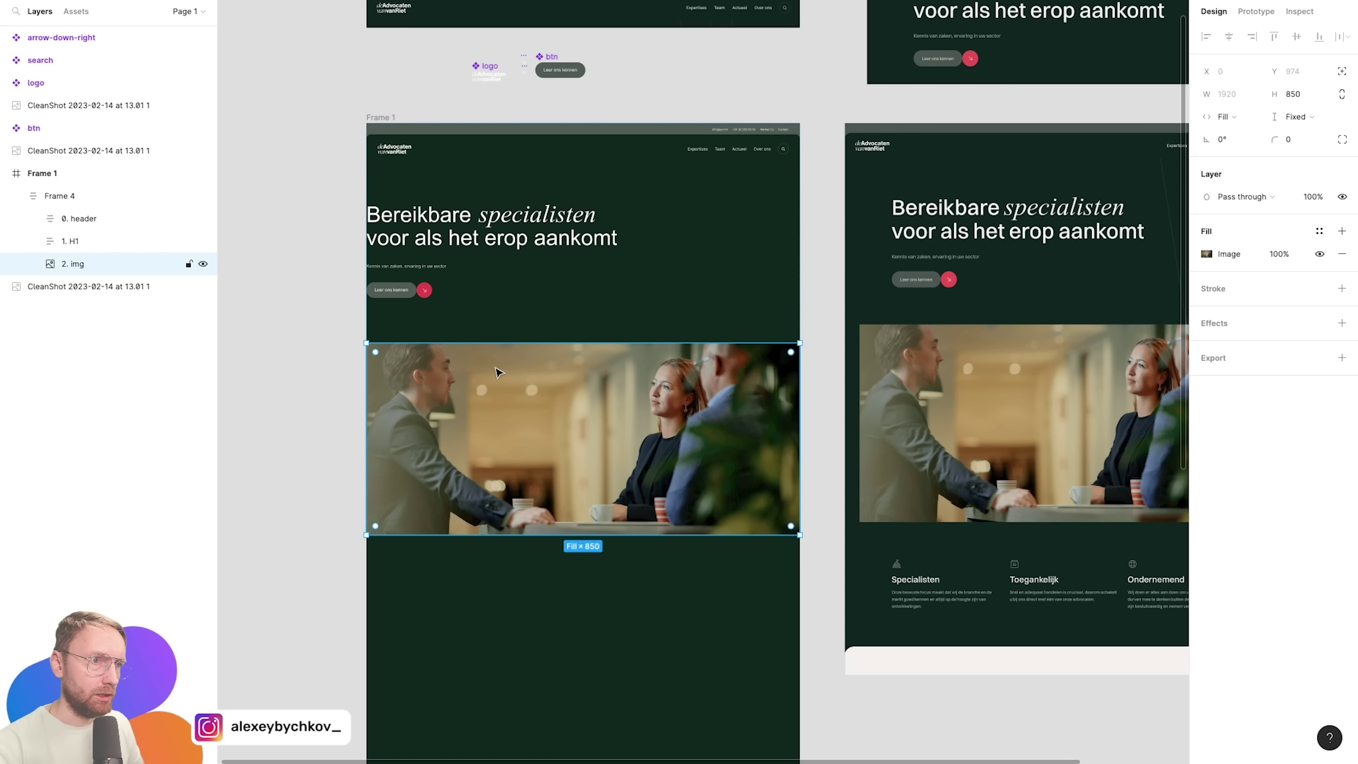
key("shift+a")
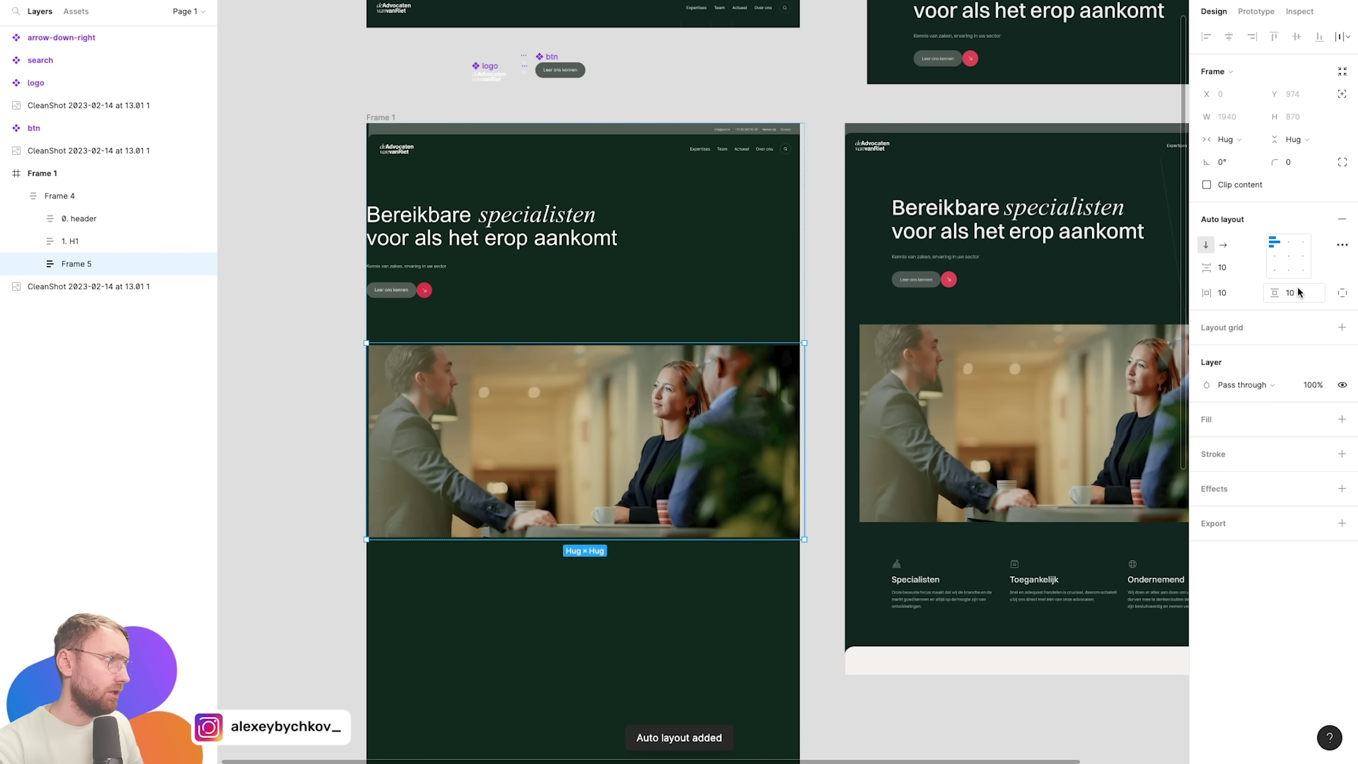
left_click(1298, 292)
type("0")
key("Return")
type("100")
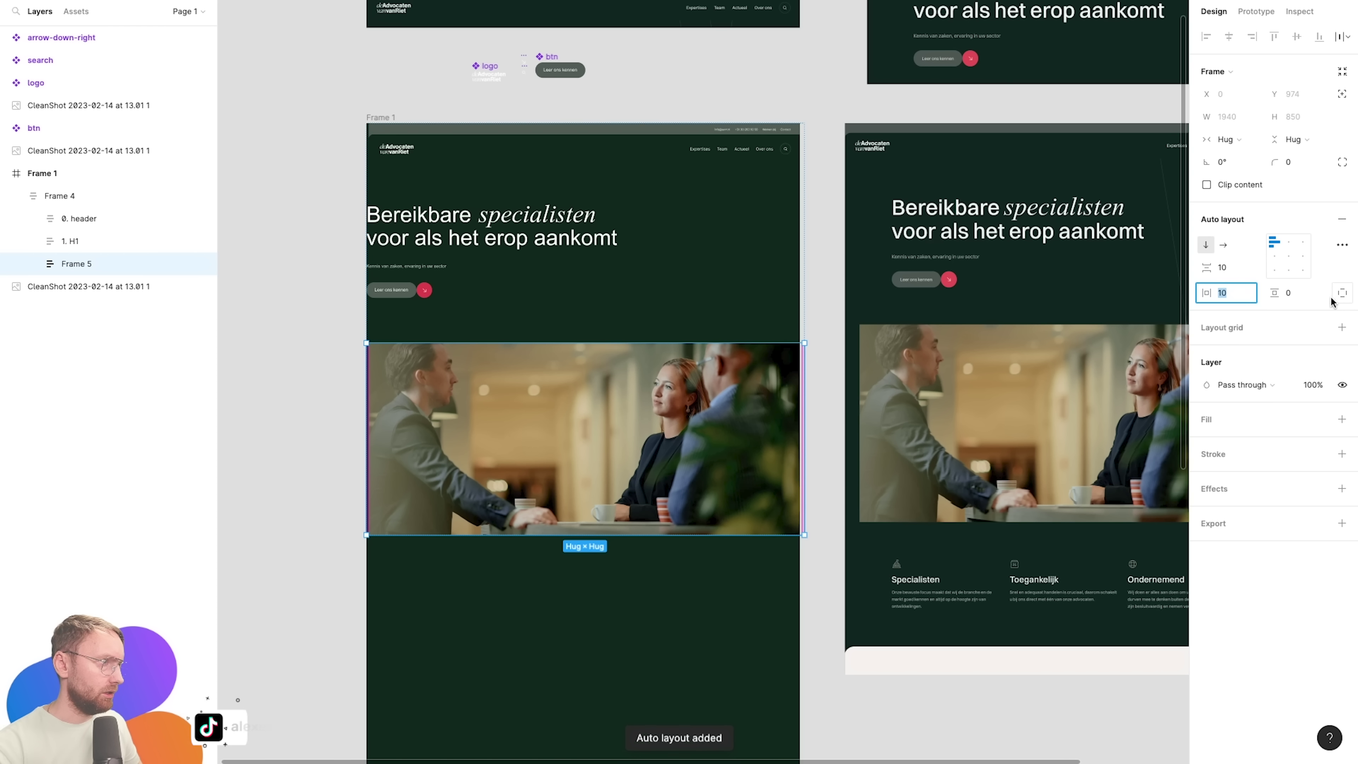
key("Return")
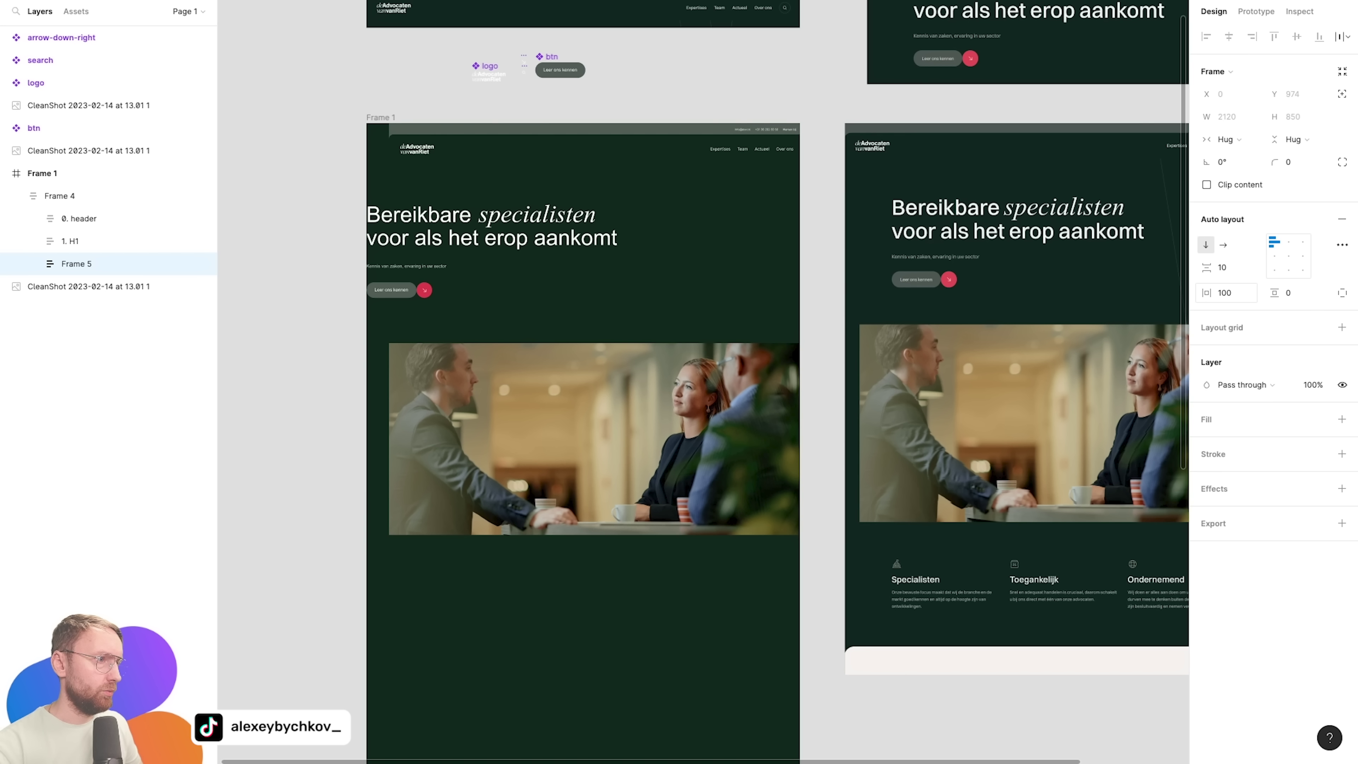
key("shift+Return")
key("Return")
Make the header fill the container width and narrow the hero stack to 1915 wide.
left_click(1232, 139)
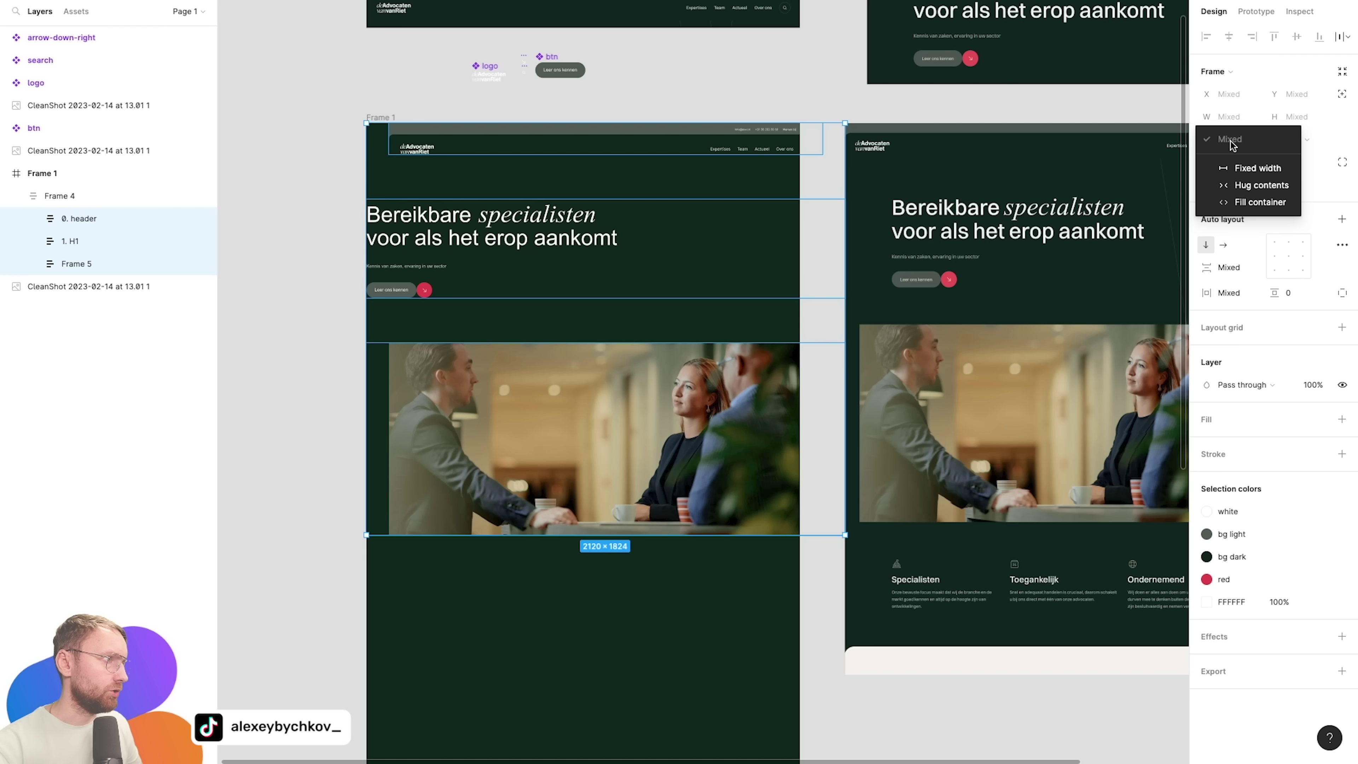
left_click(1241, 203)
key("Escape")
left_click(641, 384)
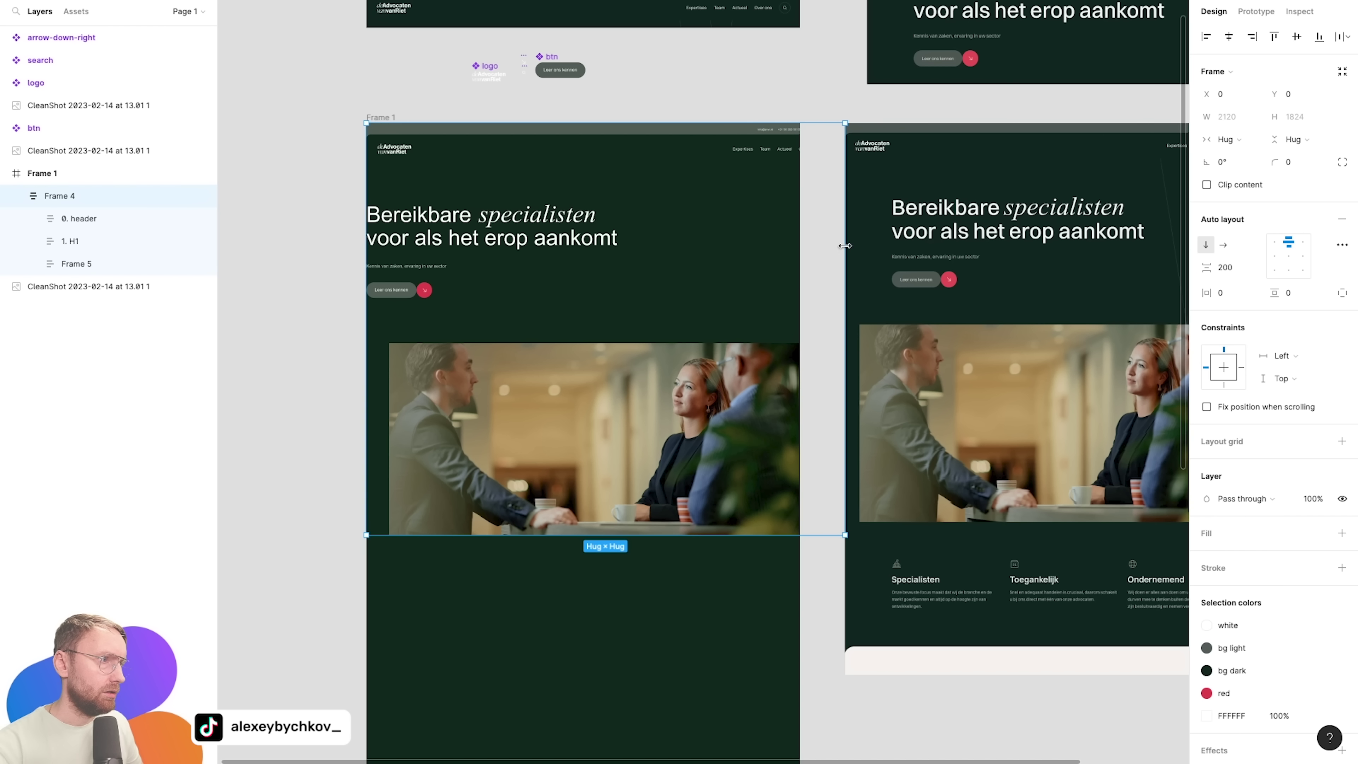
left_click_drag(845, 243, 797, 237)
Make the photo fill its frame width, lock the photo layer, and give the heading 20 left padding.
left_click(419, 247)
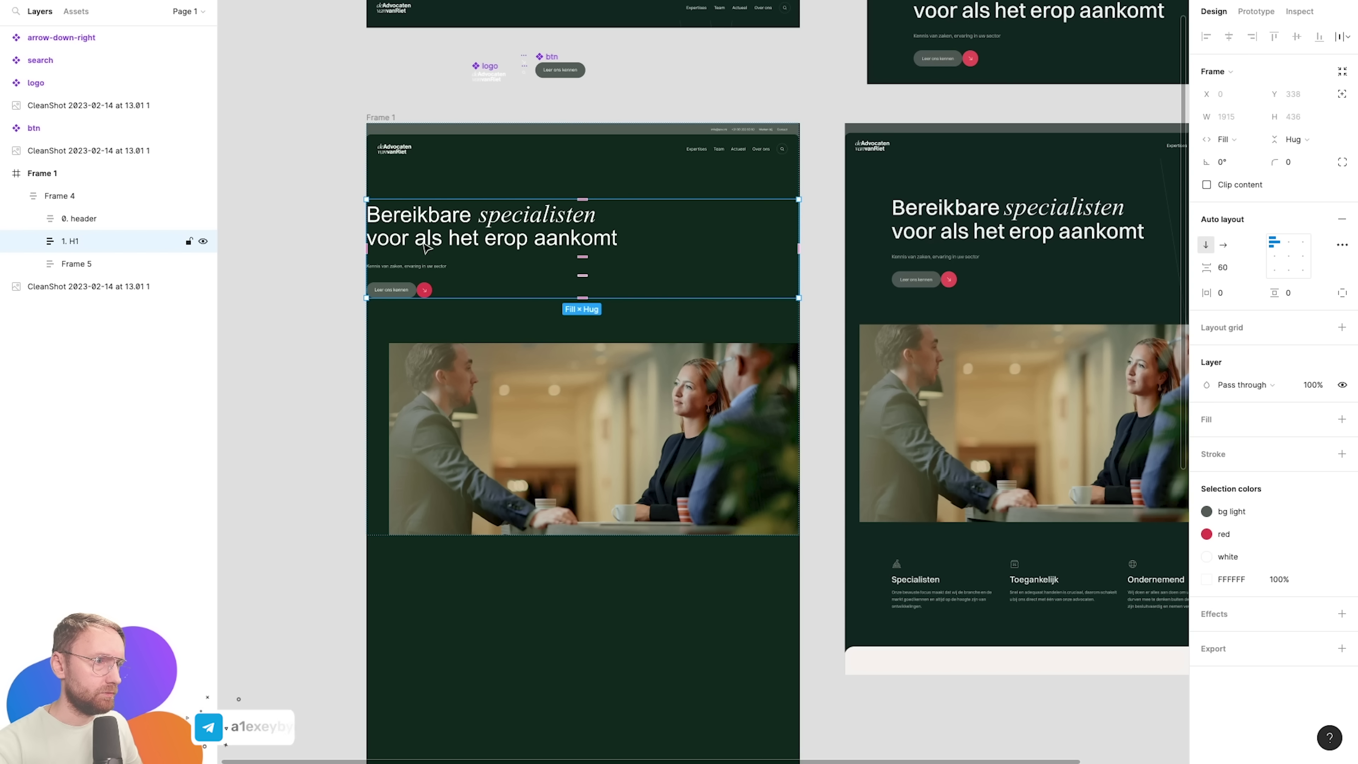
left_click(642, 428)
left_click(770, 364)
left_click(1236, 122)
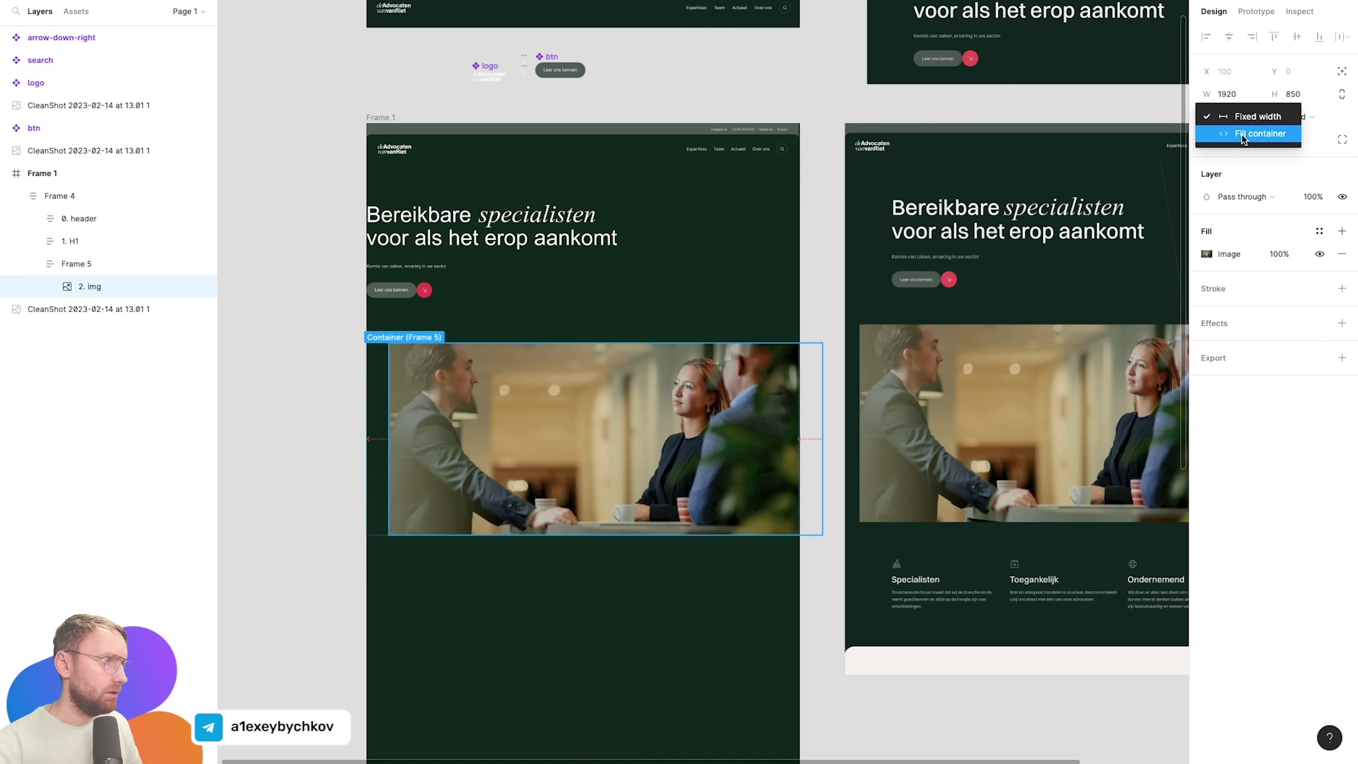
left_click(188, 286)
left_click(70, 240)
type("200")
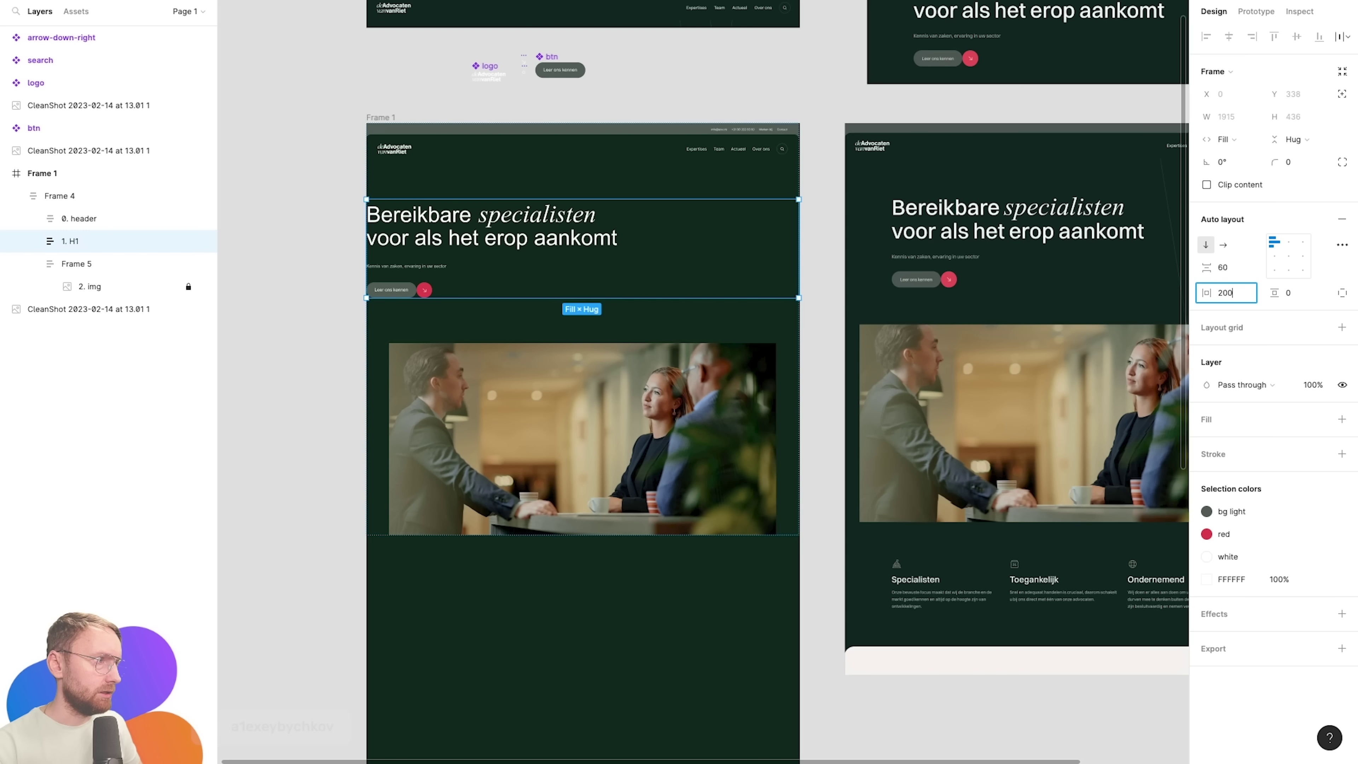
key("Return")
left_click(309, 182)
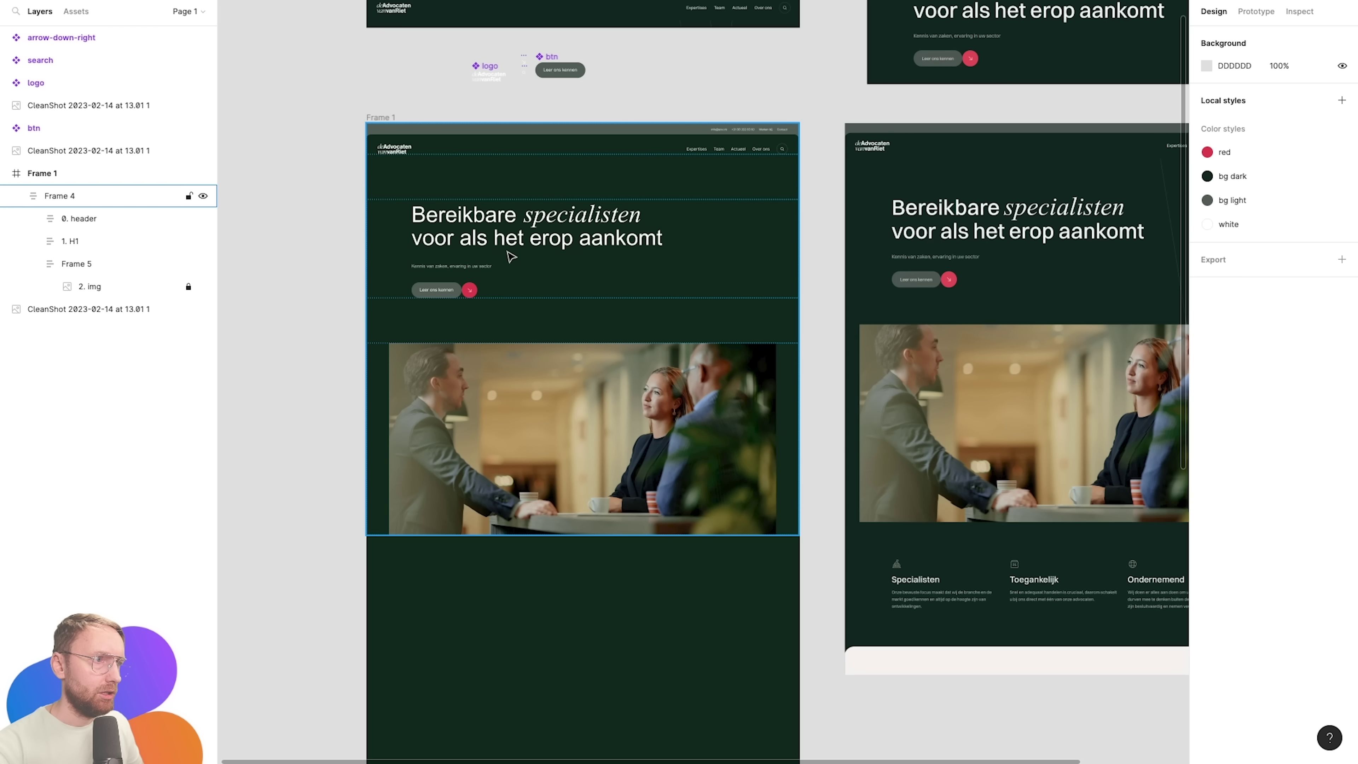
Test the hero's responsive reflow by narrowing it, then undo the resize.
left_click(512, 255)
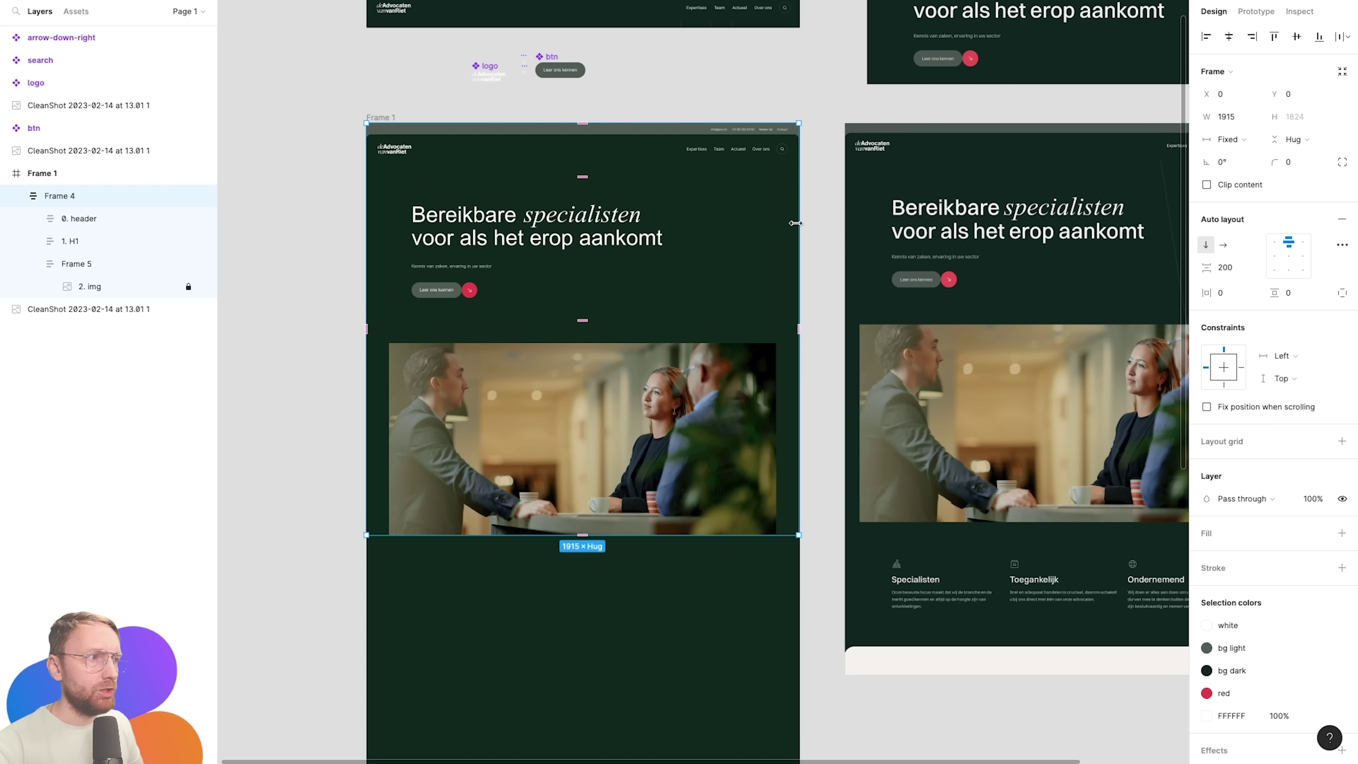
left_click_drag(795, 223, 673, 218)
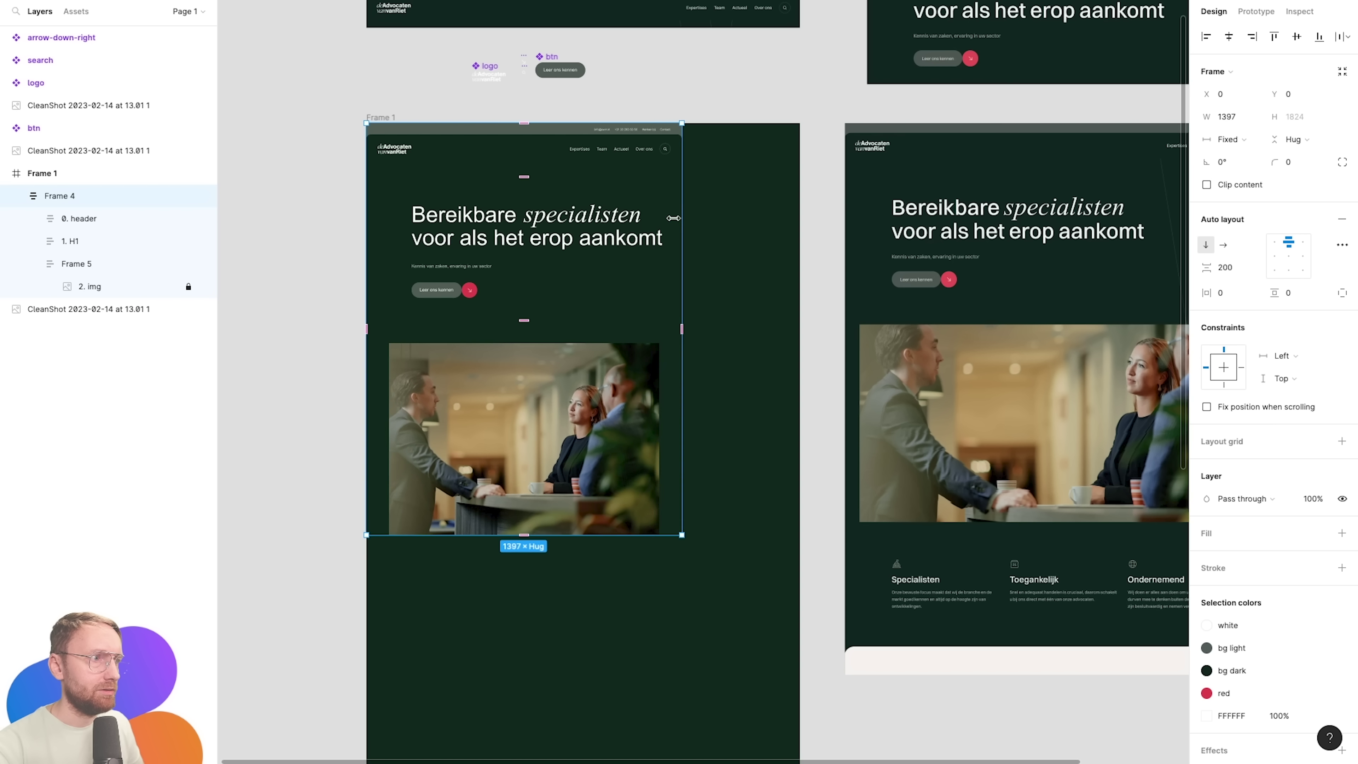
key("super+z")
key("super+z")
key("super+z")
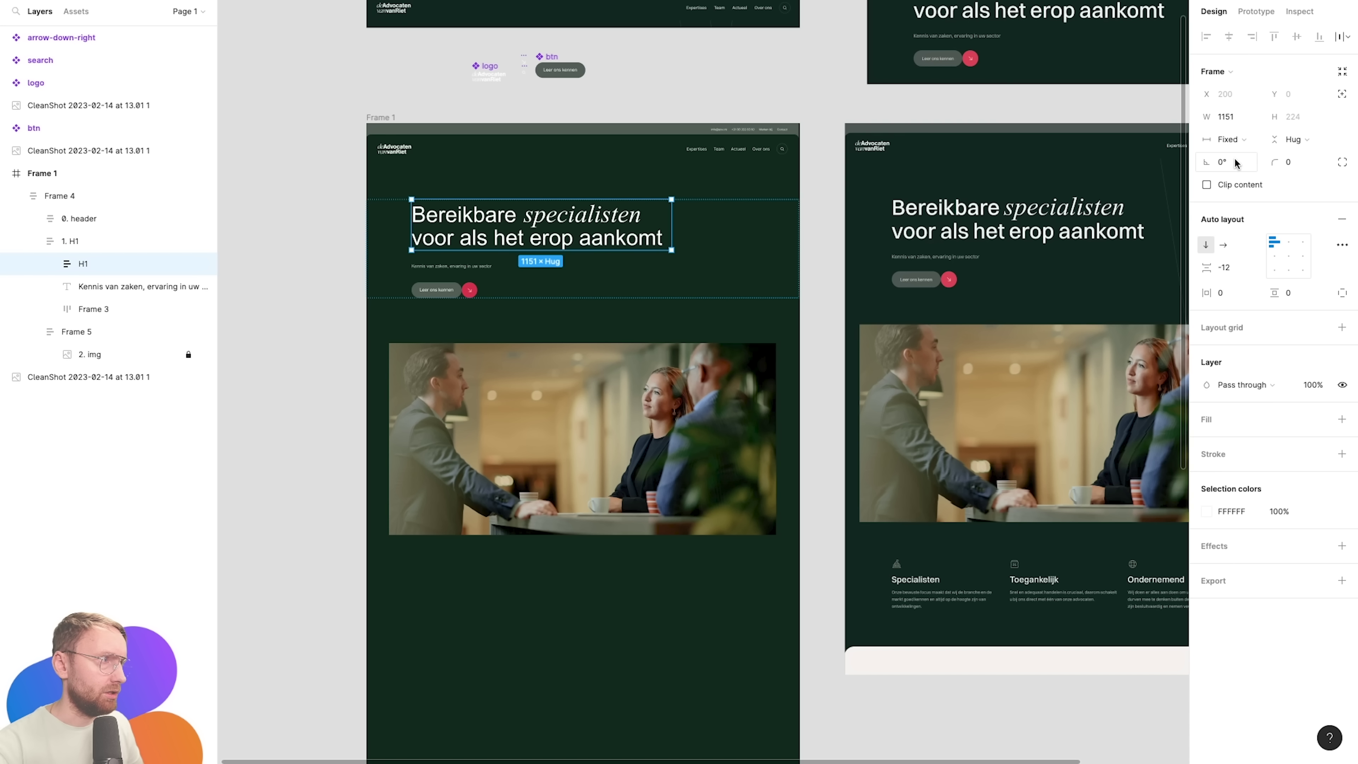
left_click(1230, 139)
key("Escape")
key("Escape")
left_click(613, 285)
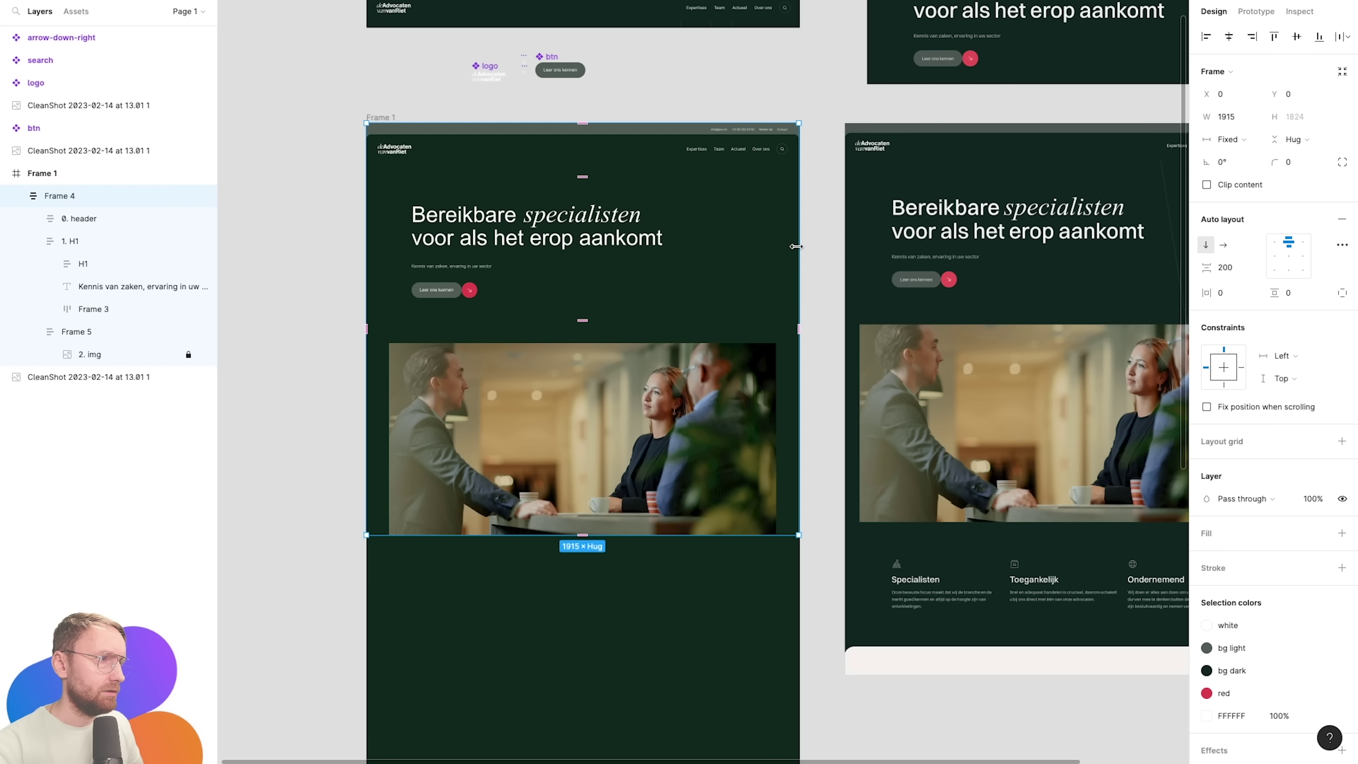
mouse_move(796, 246)
left_mouse_down()
mouse_move(757, 230)
mouse_move(799, 228)
left_mouse_up()
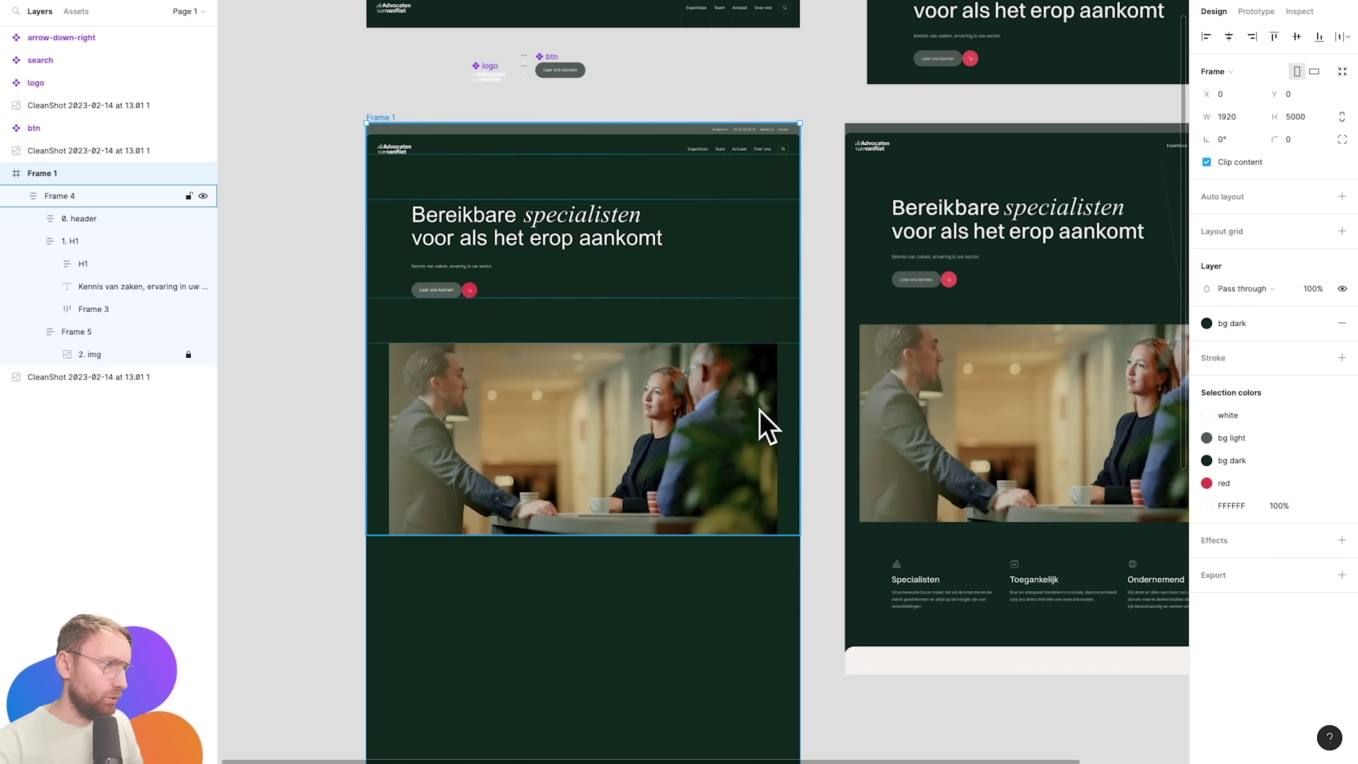
Reduce the photo frame's horizontal padding to 50.
left_click(739, 414)
left_click(1241, 294)
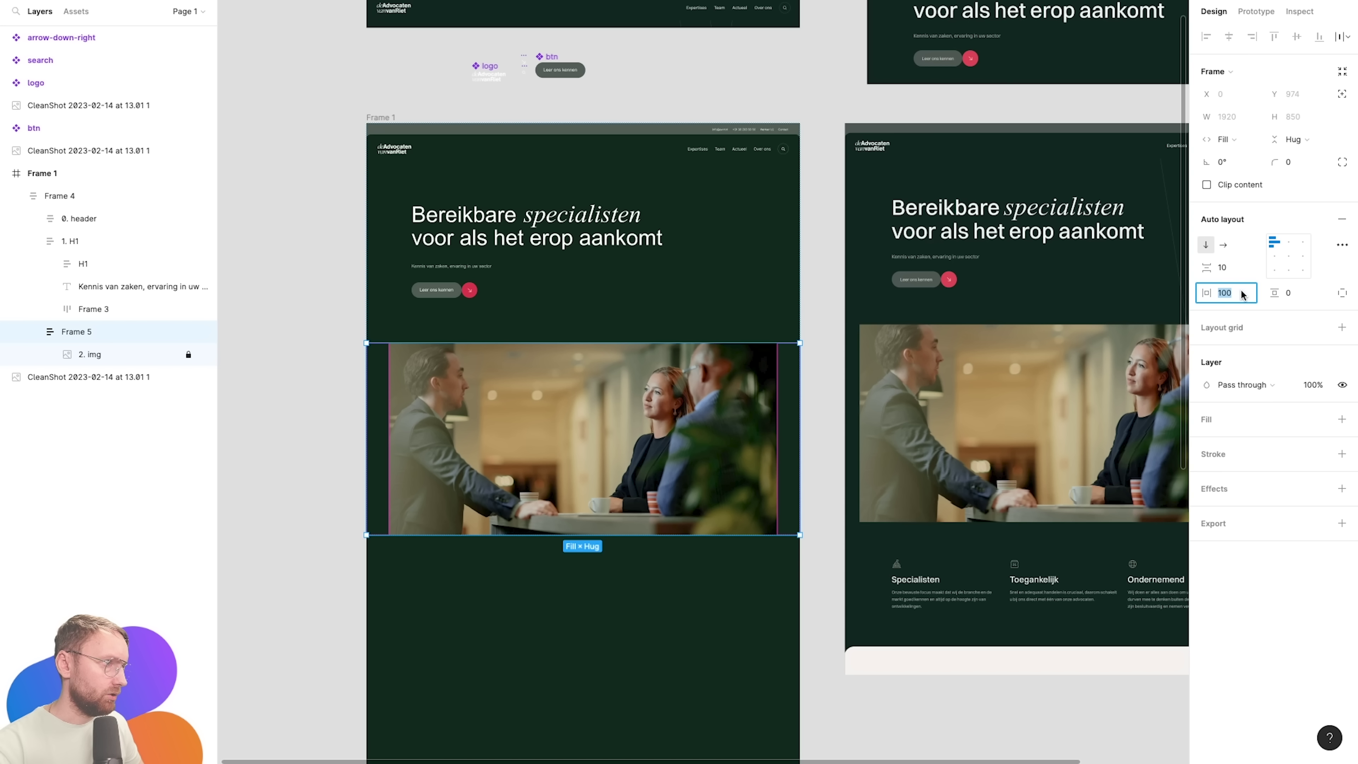
type("50")
key("Return")
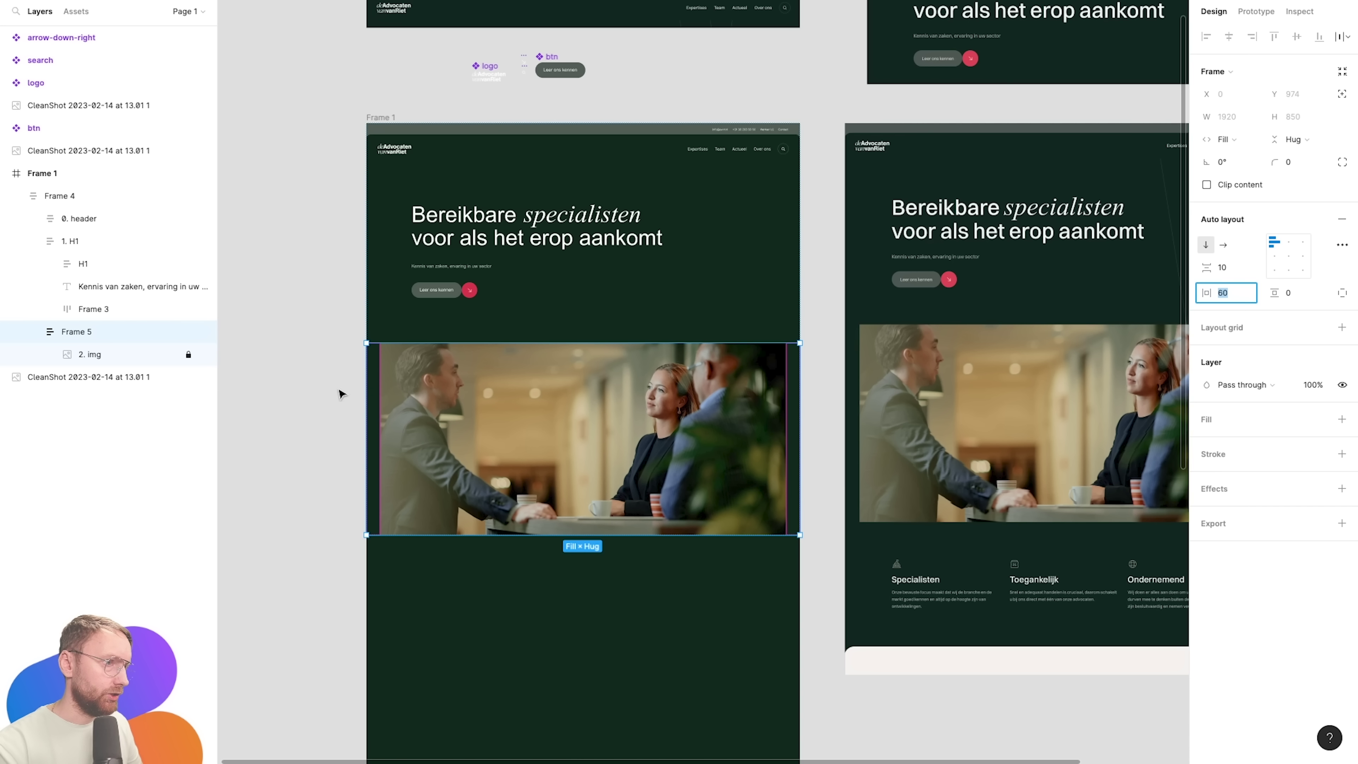
left_click(321, 359)
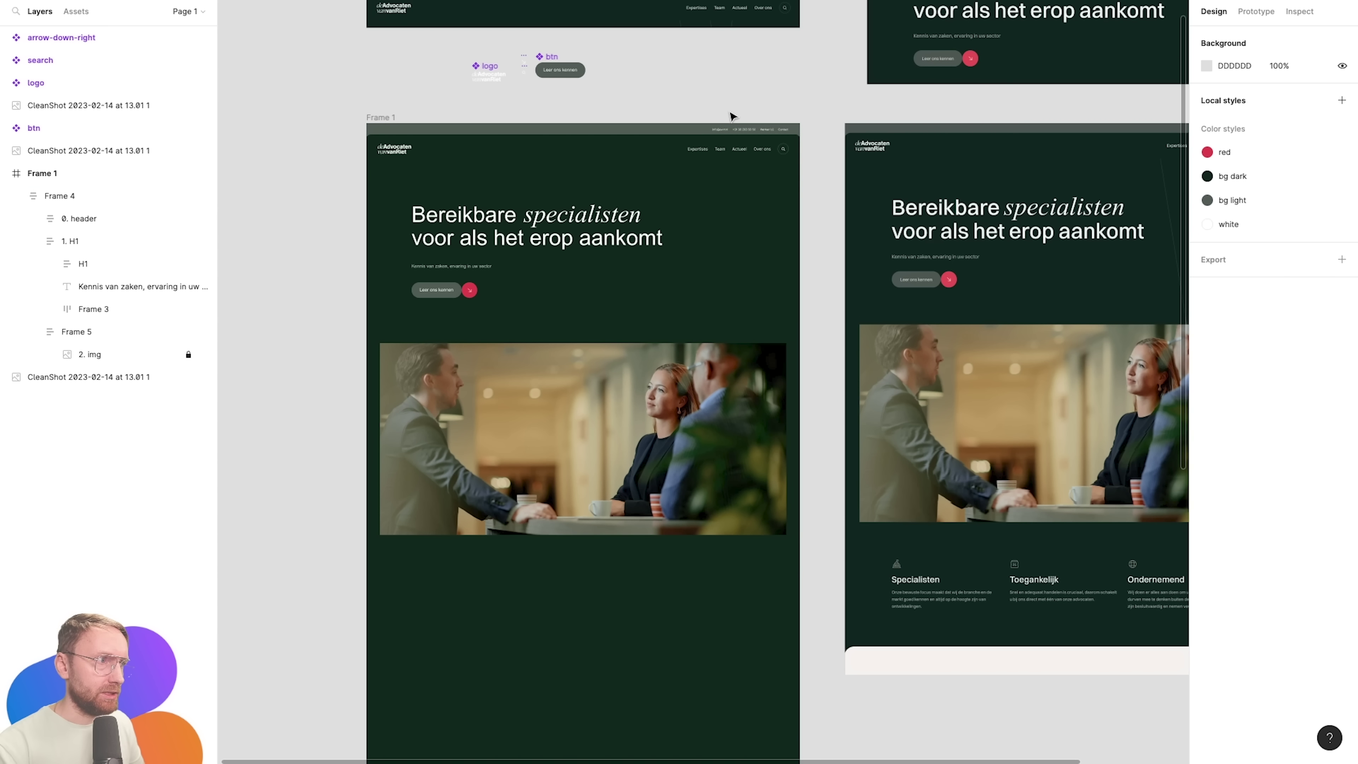
Round the header background's top-left corner to 30.
scroll(784, 97, "up", 5)
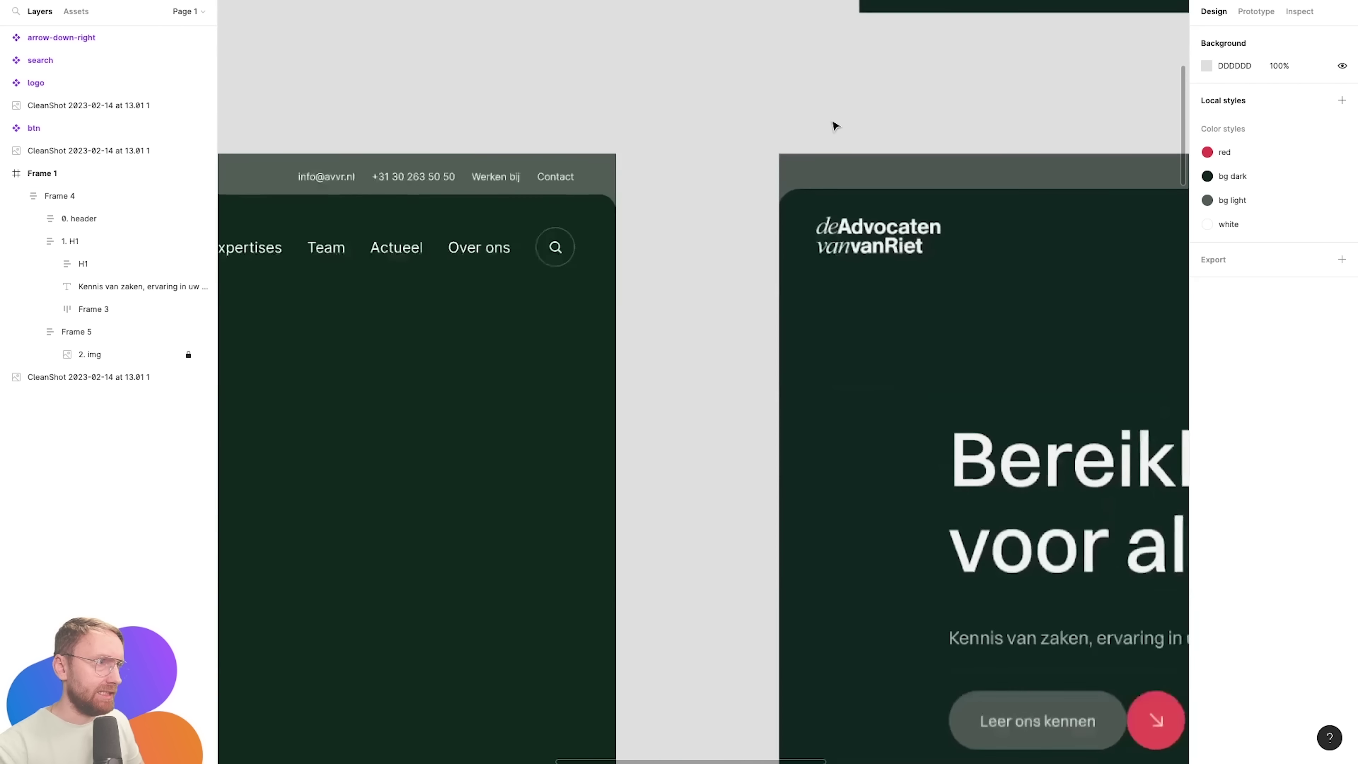
scroll(824, 121, "up", 5)
left_click(566, 236)
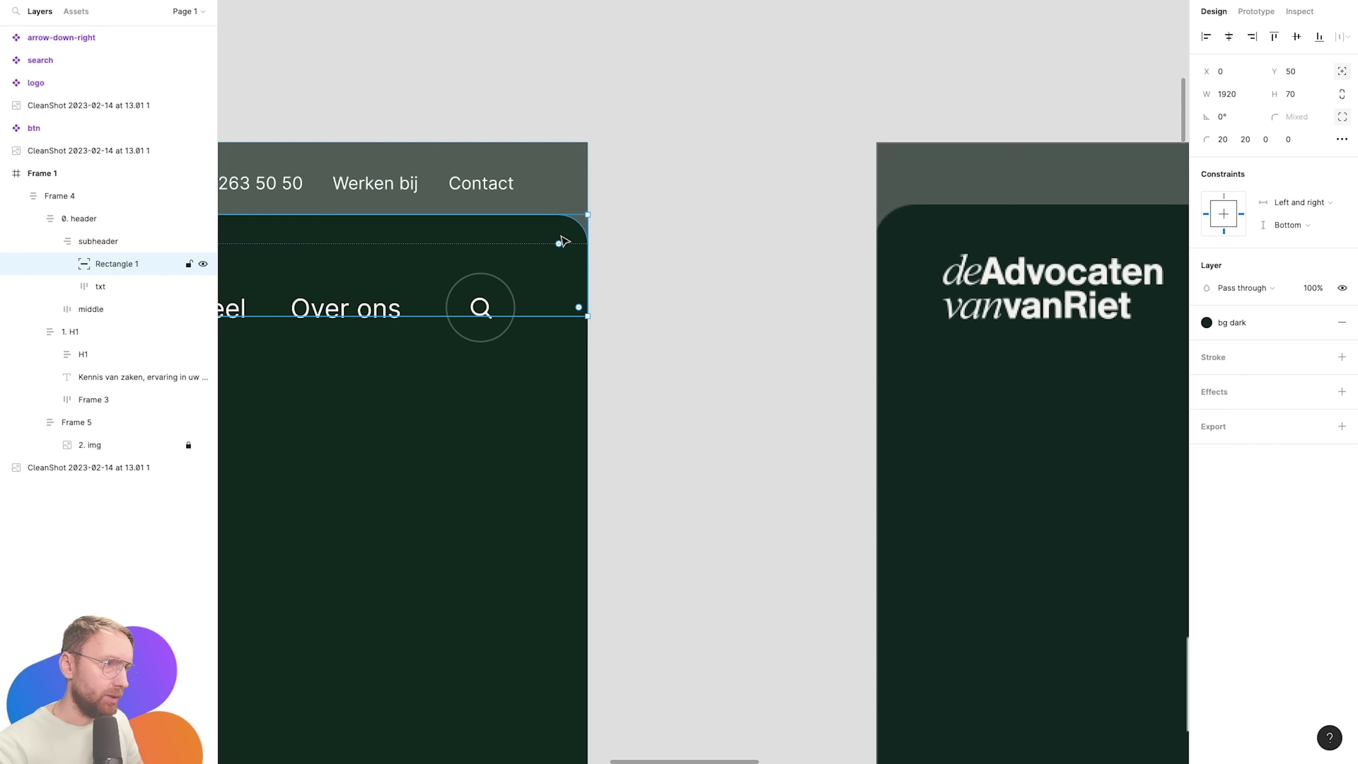
key("shift+Up")
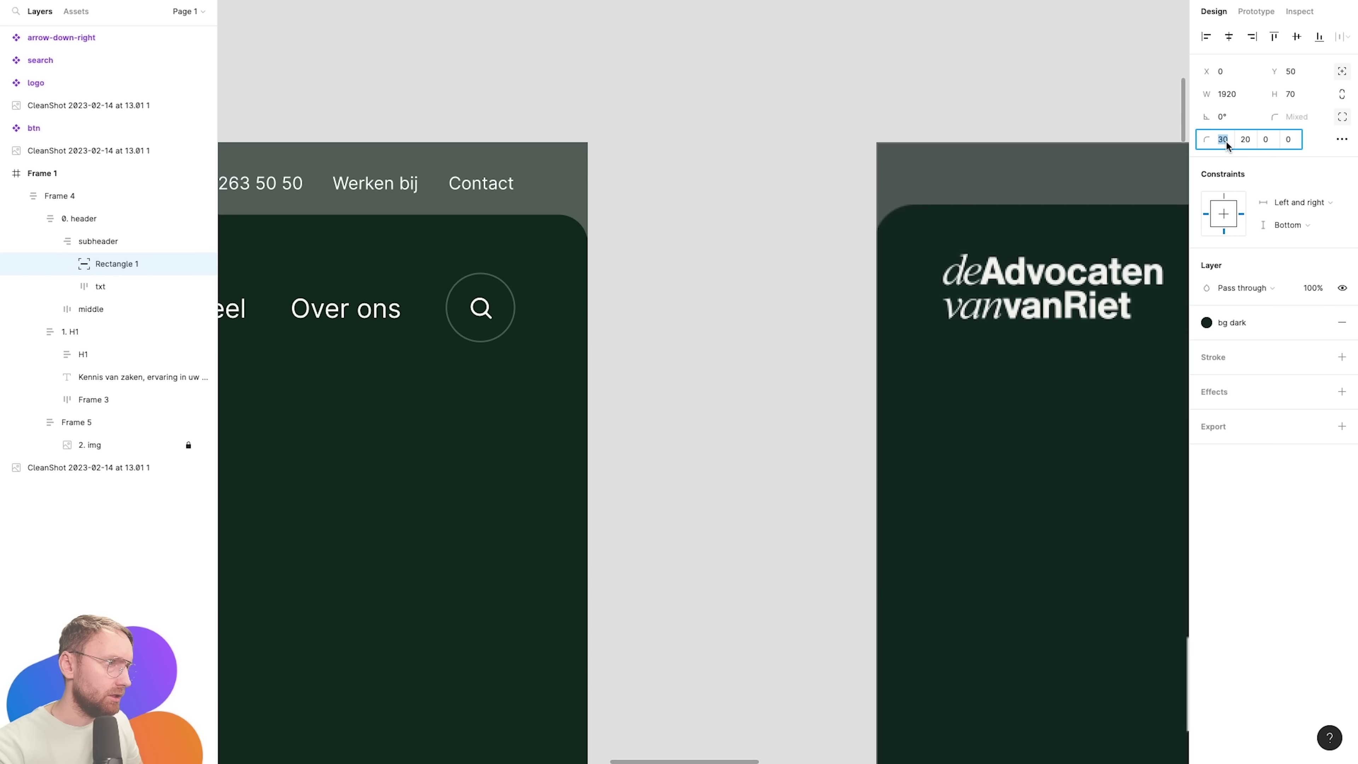
Set the top contact bar frame's height to 80 and view the design at actual size.
left_click(664, 127)
left_click(583, 177)
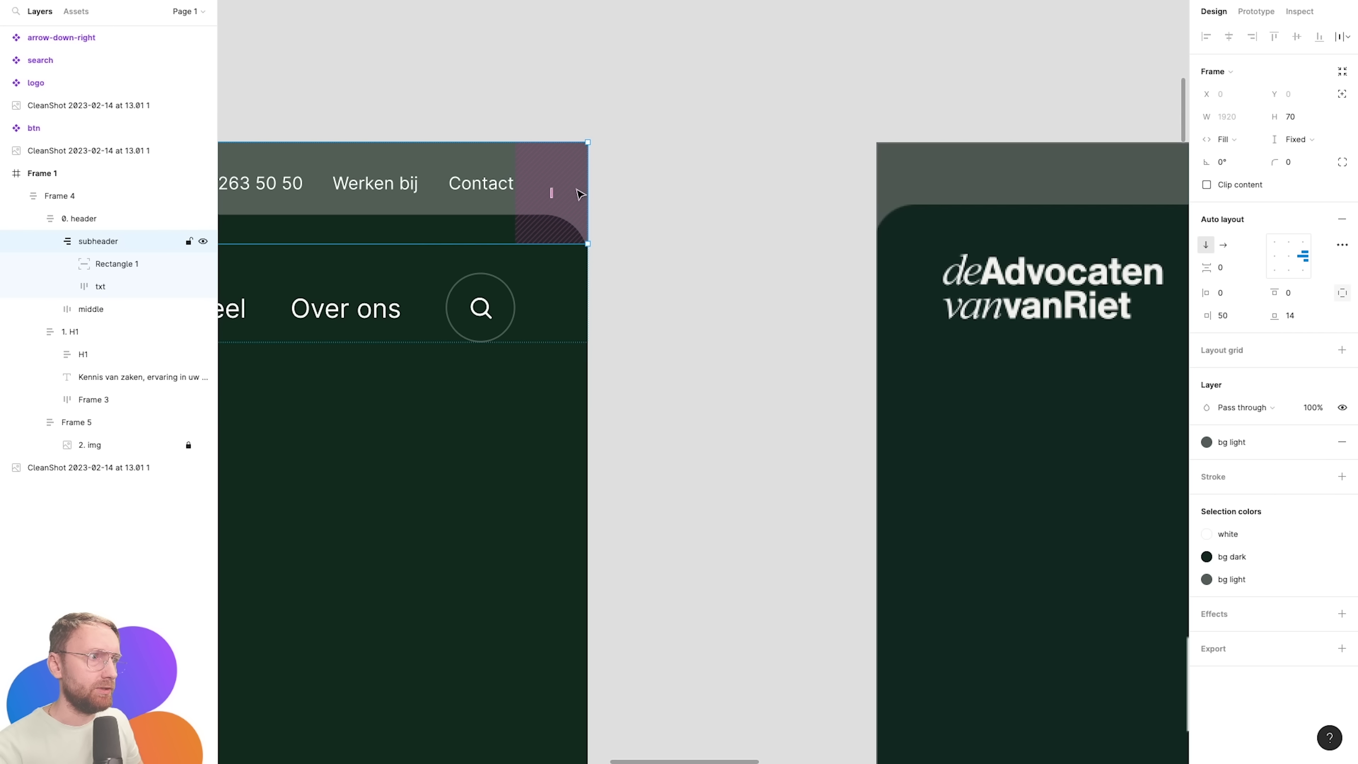
scroll(586, 176, "up", 3)
scroll(615, 241, "up", 5)
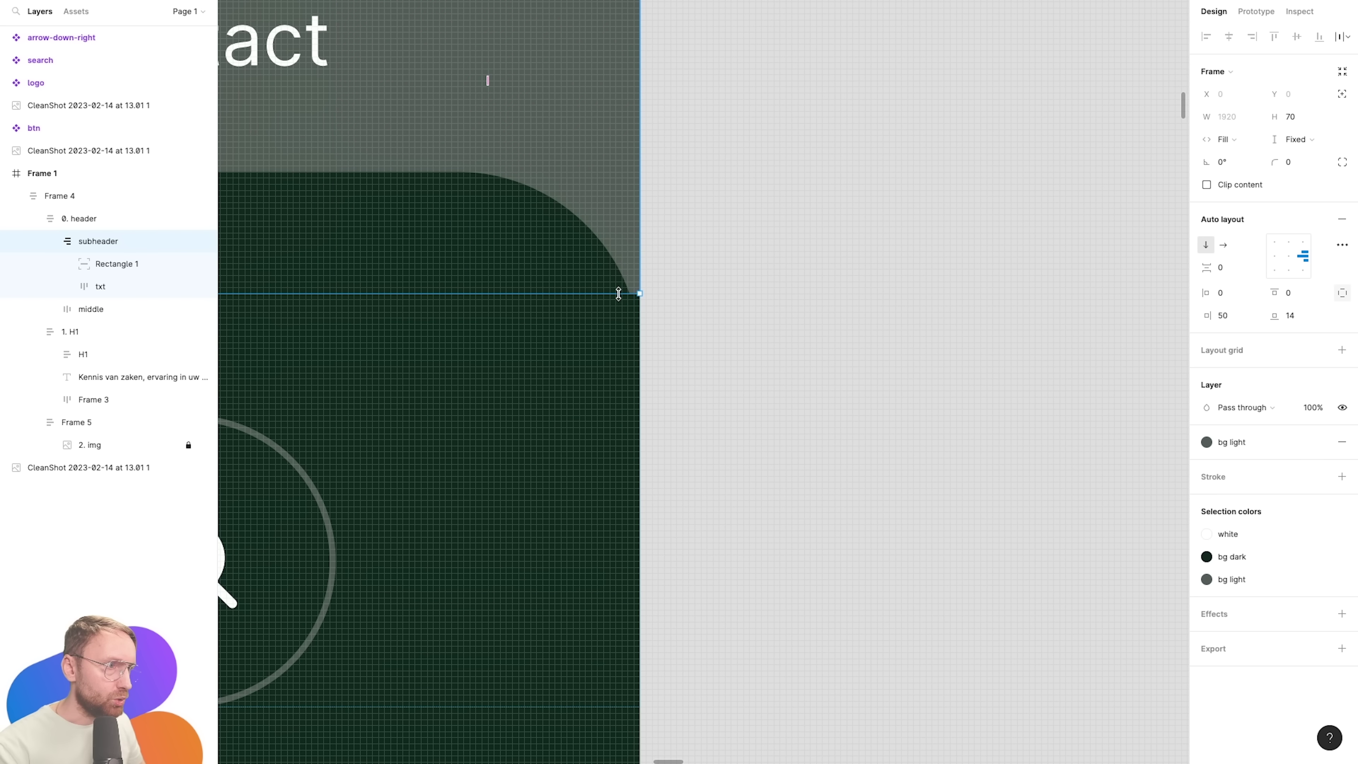
scroll(633, 321, "down", 3)
scroll(661, 268, "down", 3)
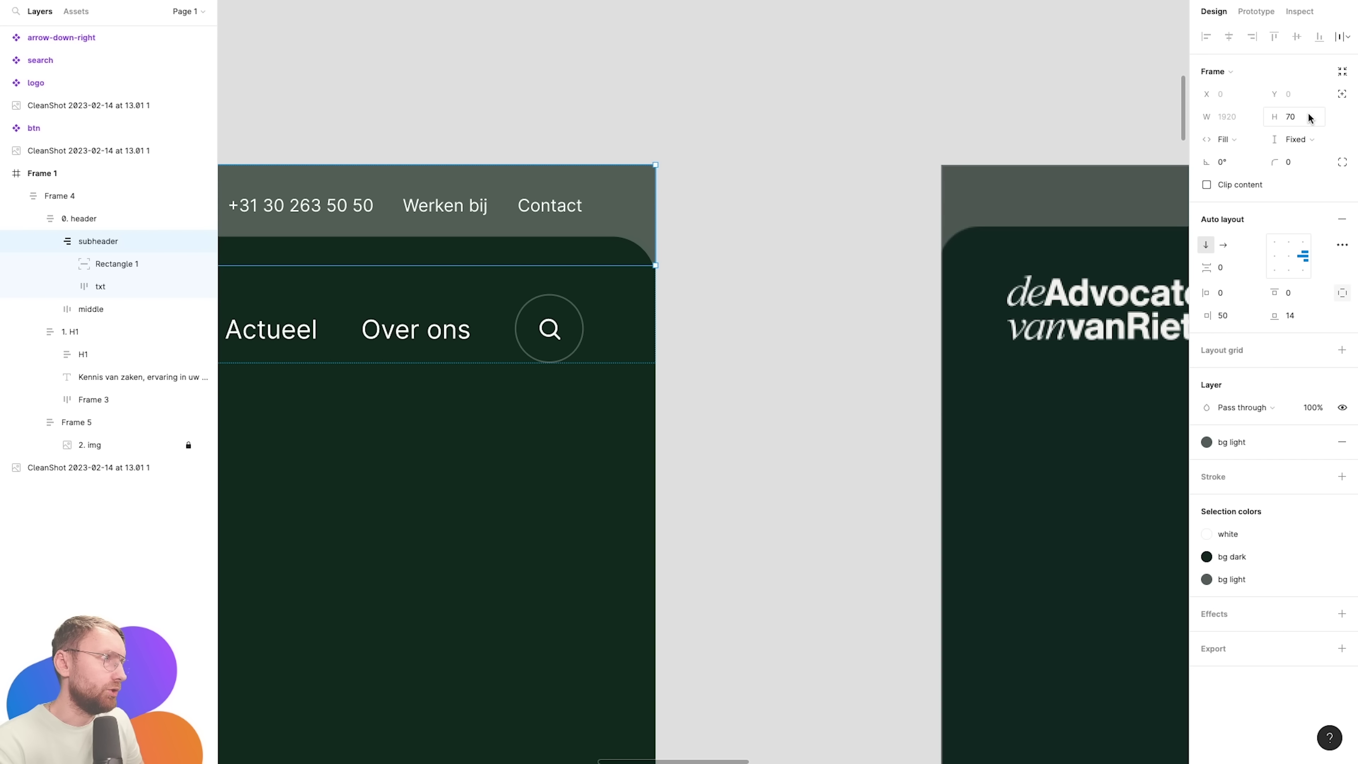
type("80")
key("Return")
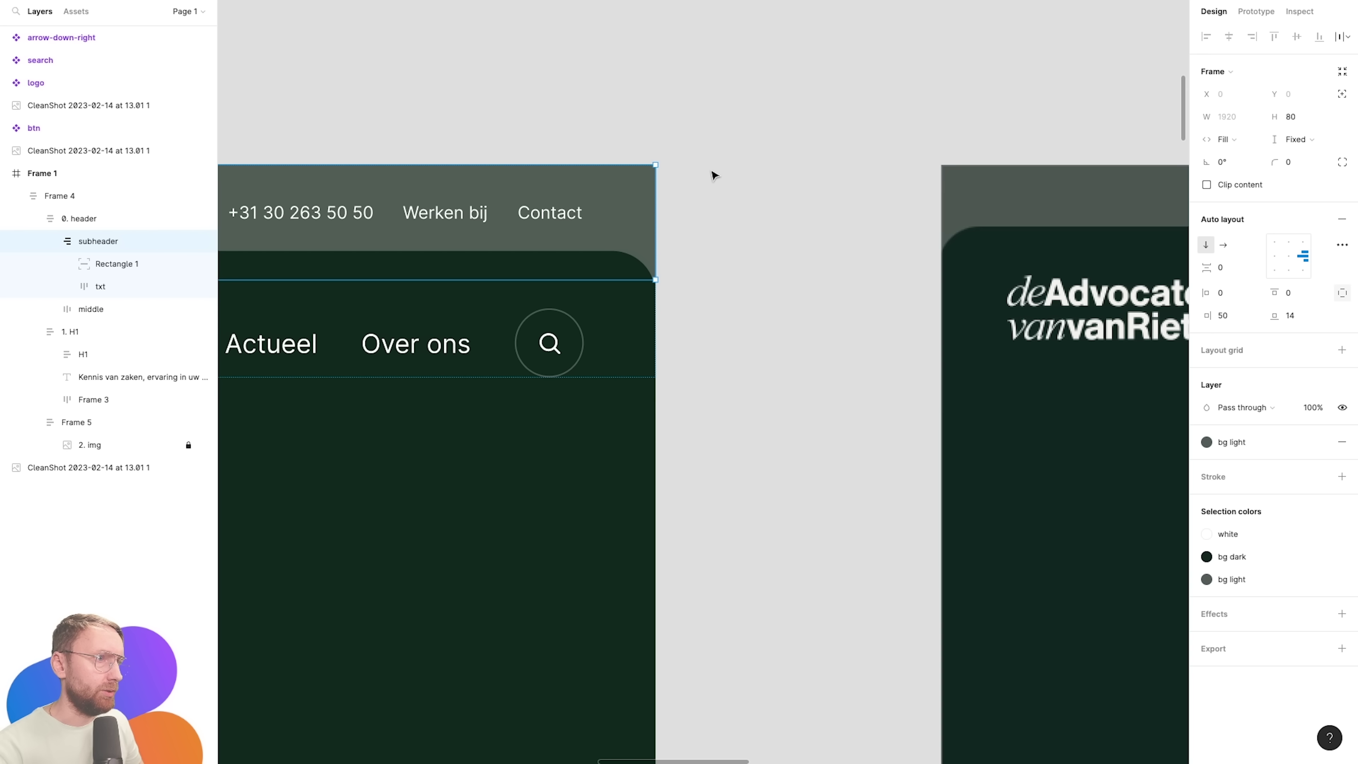
key("shift+0")
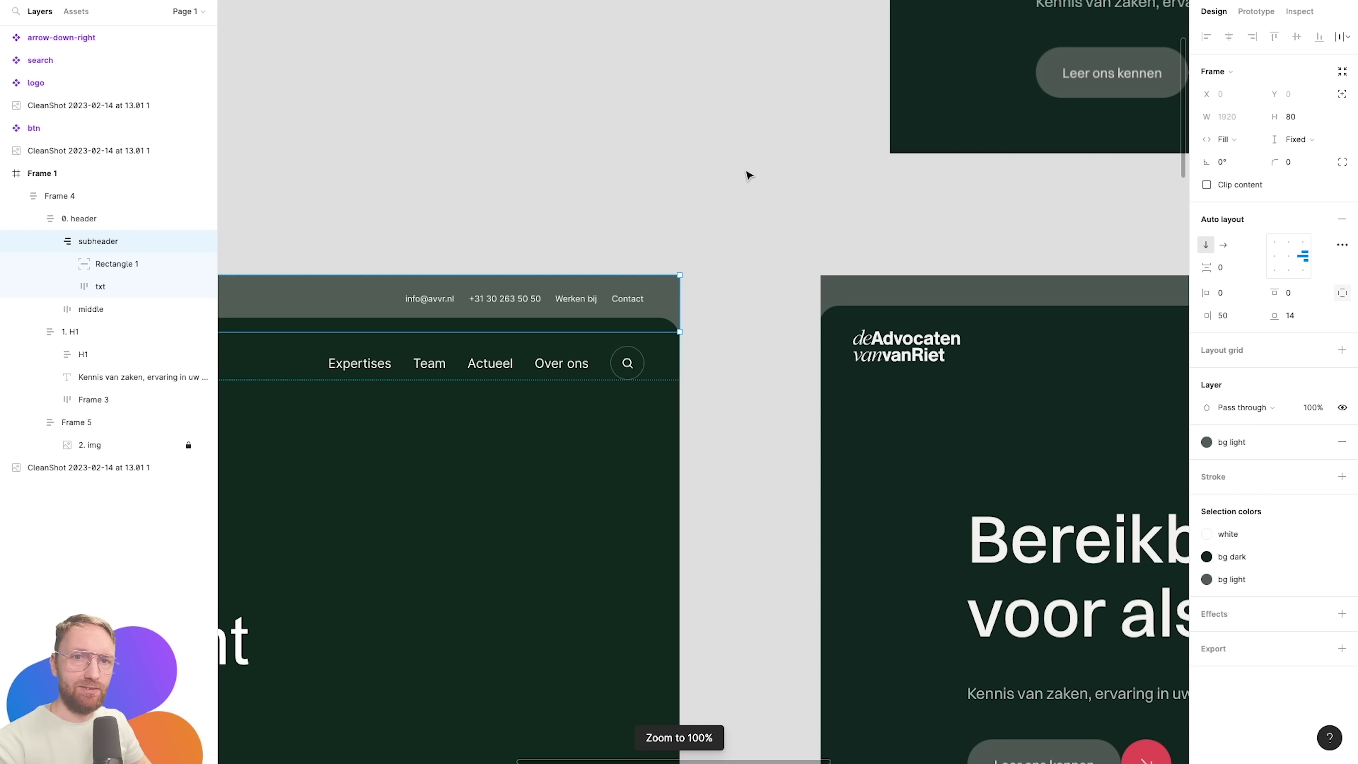
scroll(679, 190, "down", 3)
scroll(605, 181, "down", 3)
left_click(598, 161)
scroll(597, 161, "left", 5)
scroll(598, 161, "down", 2)
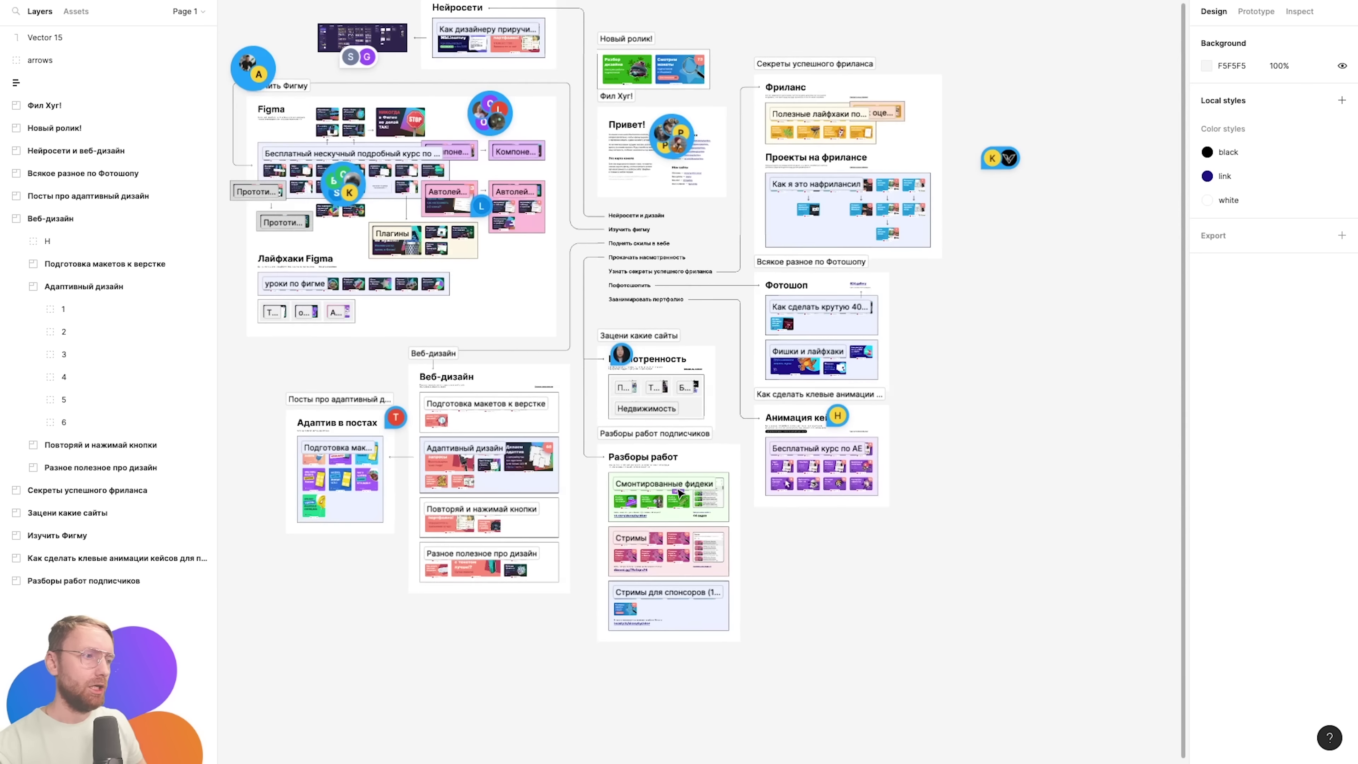
Draw a test grey rectangle below the Адаптивный дизайн cards, delete it, and pan to the Figma section.
scroll(489, 490, "up", 3)
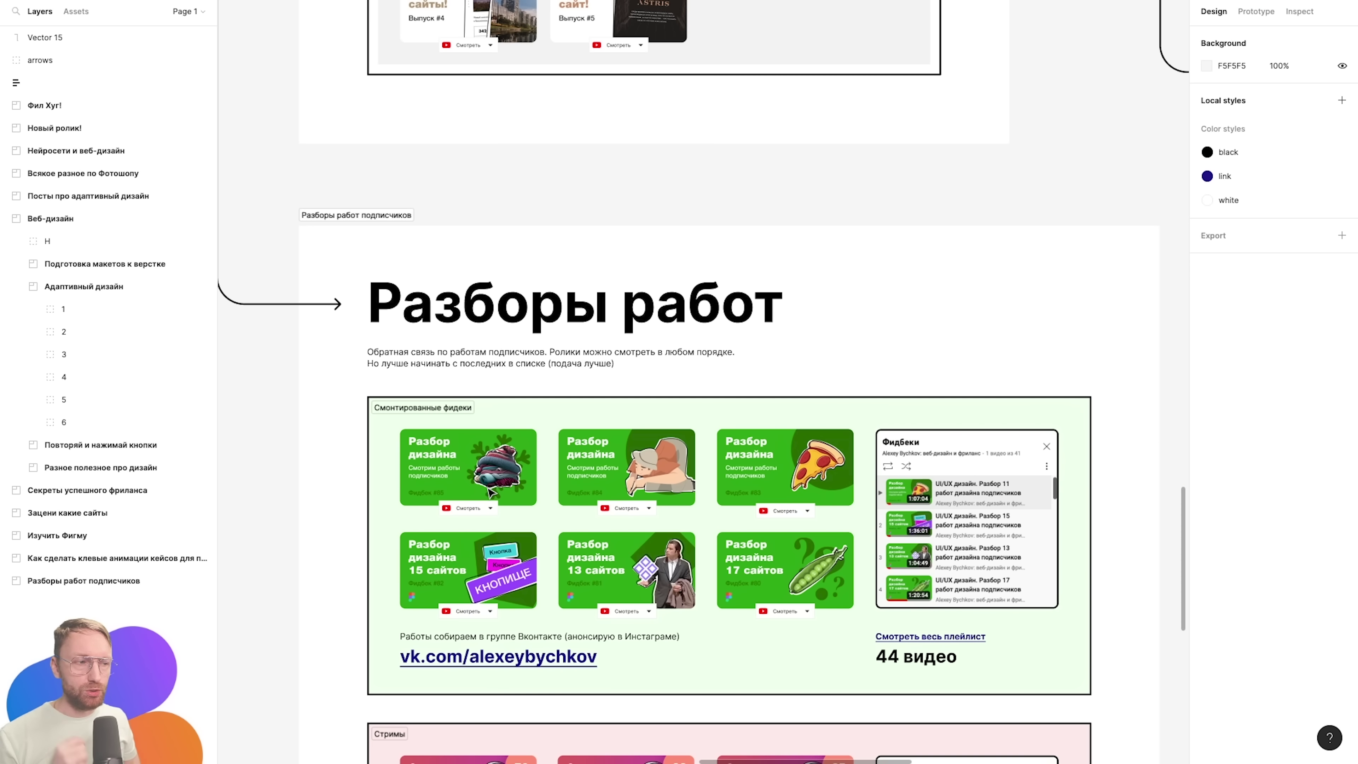
scroll(491, 492, "left", 5)
scroll(588, 460, "left", 5)
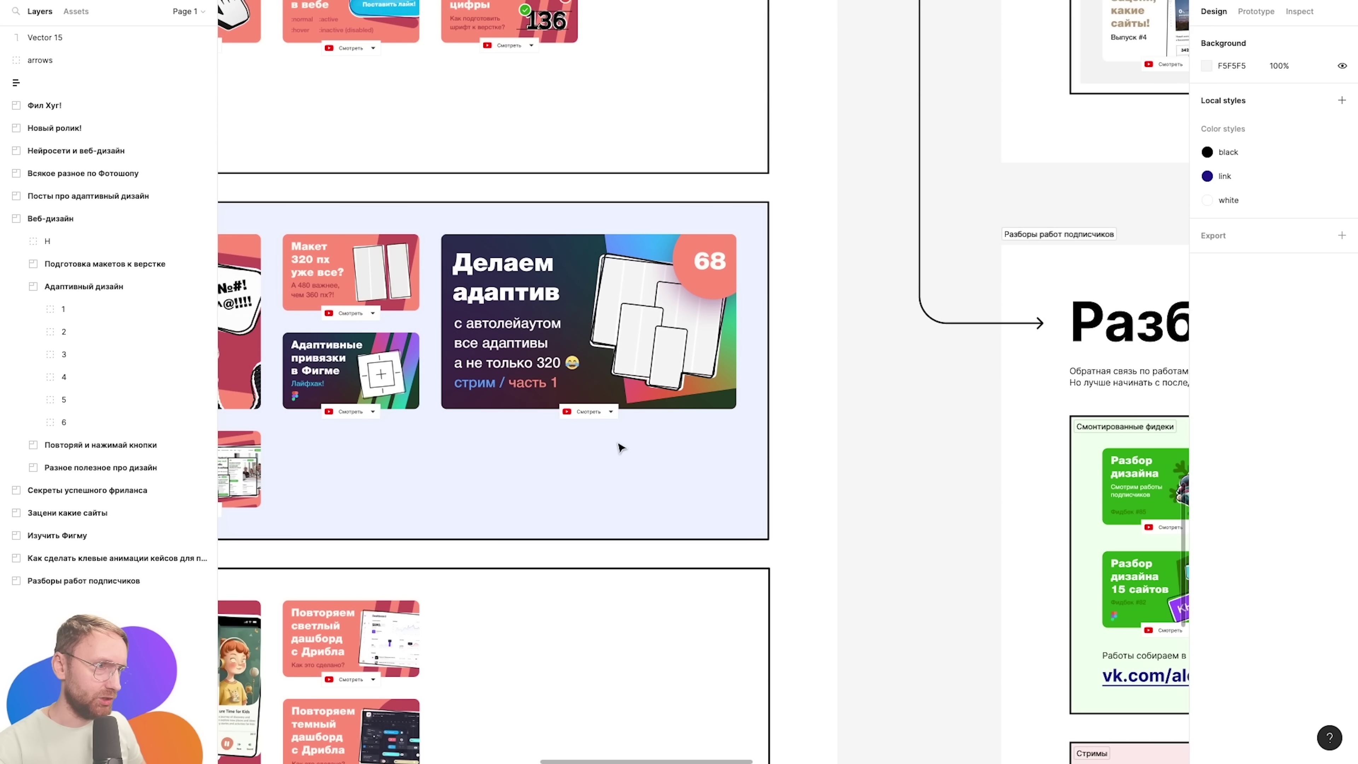
left_click_drag(459, 425, 589, 510)
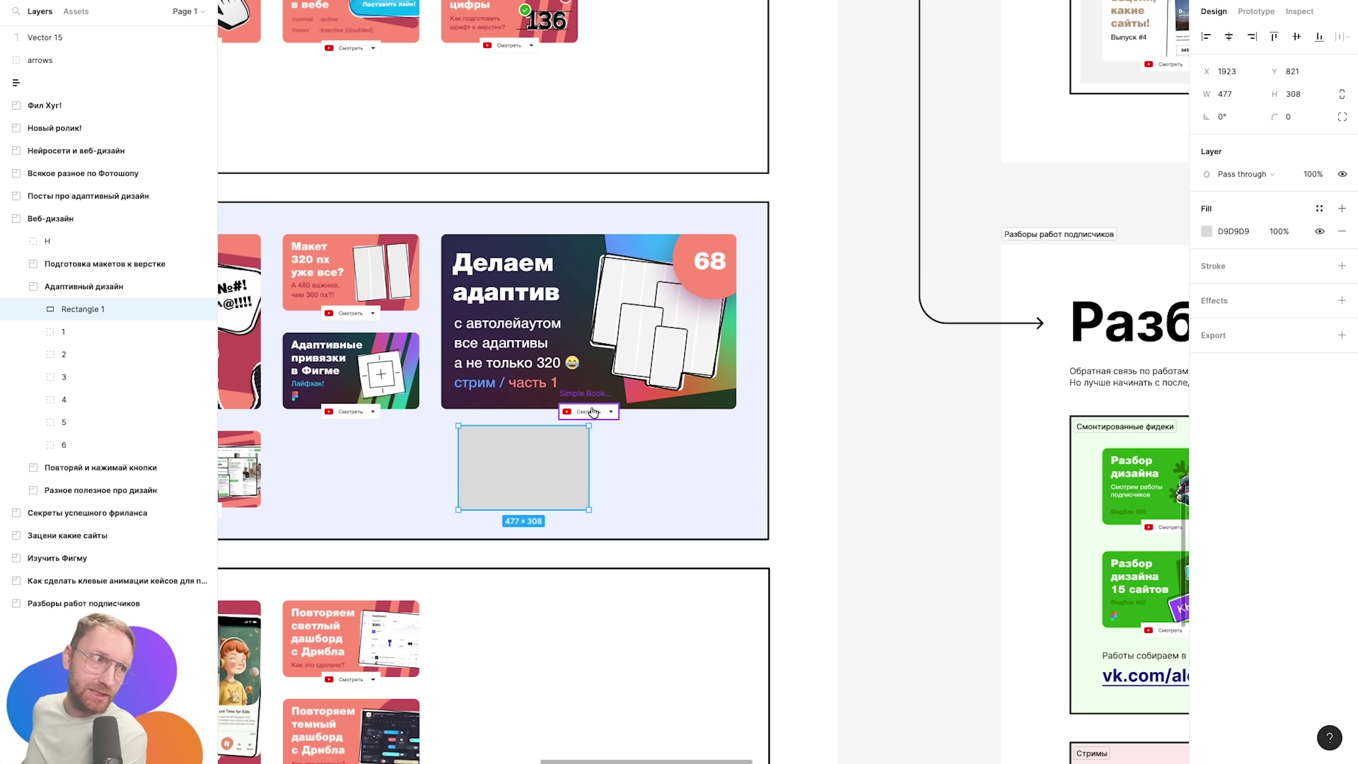
key("Delete")
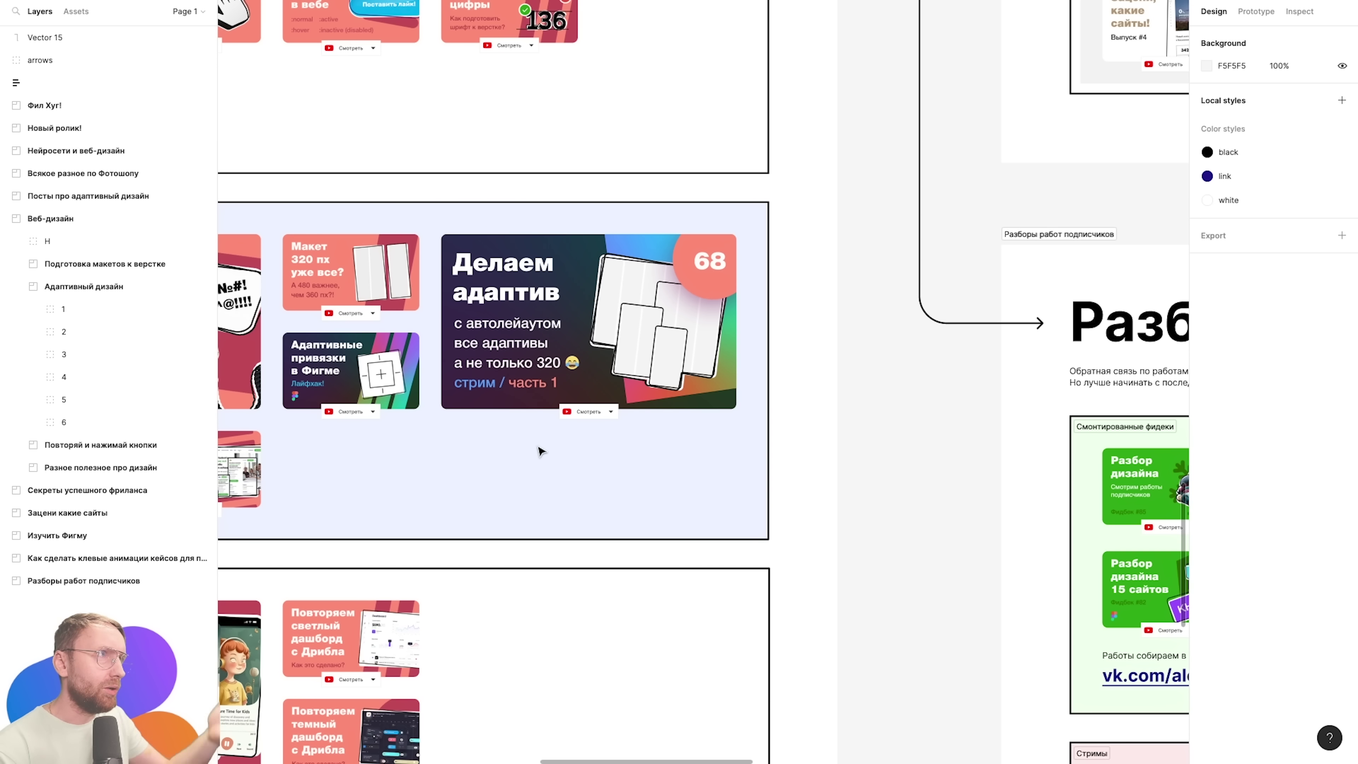
scroll(540, 451, "down", 5)
left_click_drag(401, 236, 886, 618)
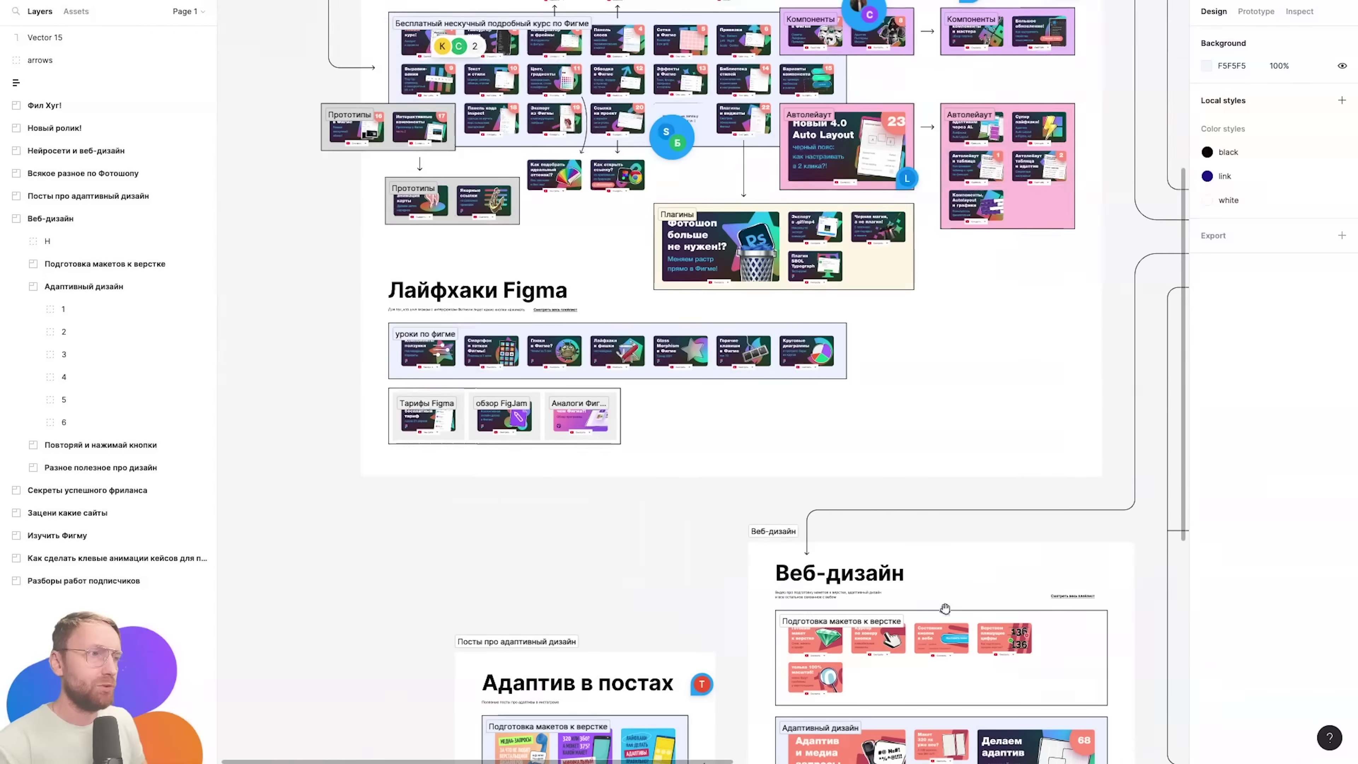
scroll(886, 618, "up", 3)
scroll(689, 268, "up", 3)
scroll(690, 267, "up", 8)
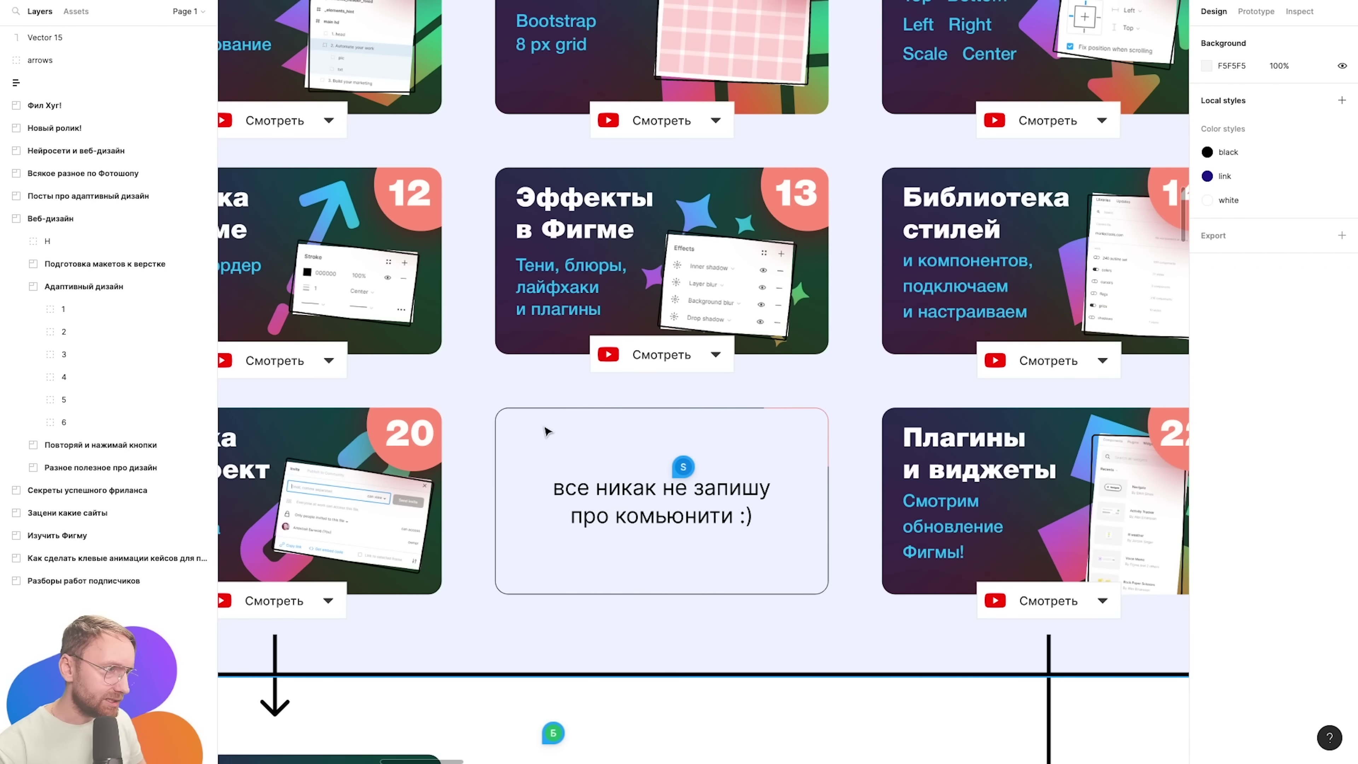
scroll(546, 431, "down", 6)
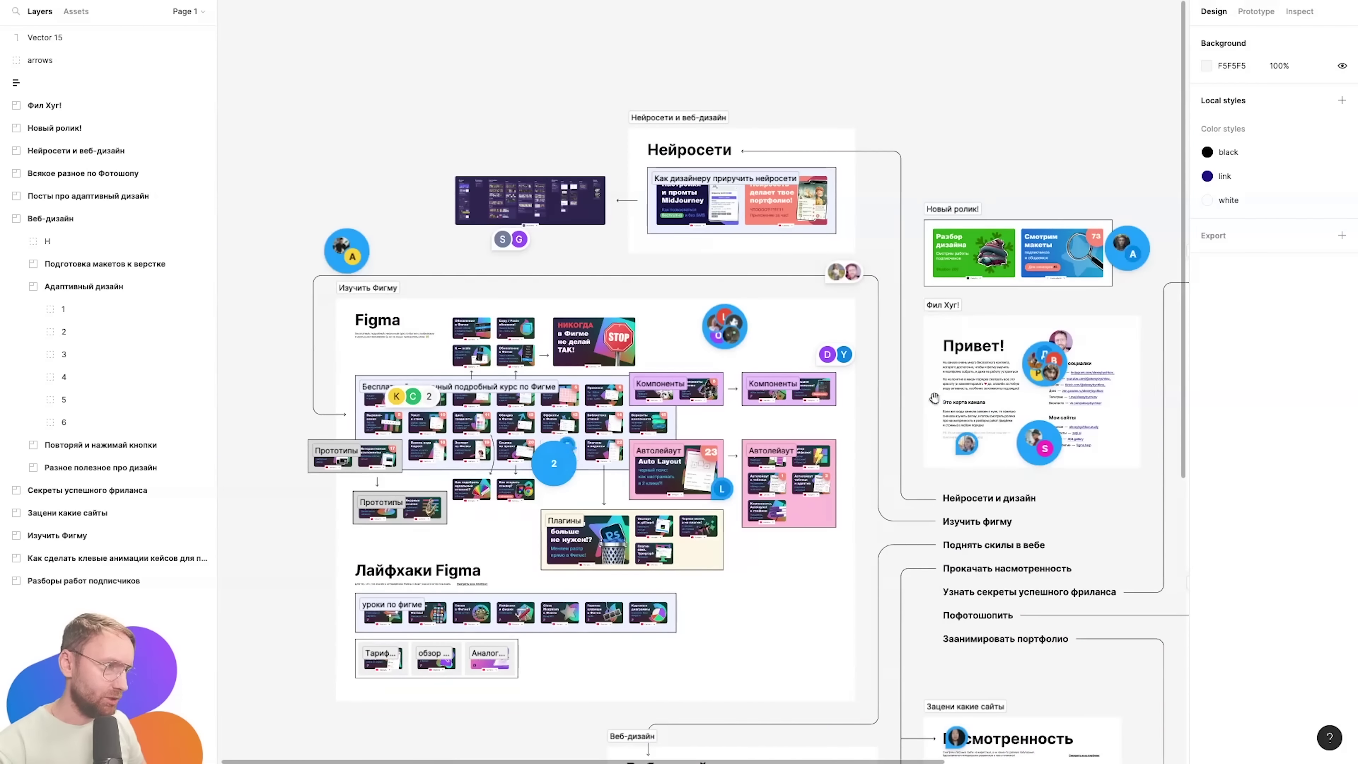
Draw a large grey rectangle above the freelance section, reposition it, then delete it and zoom out.
scroll(791, 279, "right", 6)
key("r")
left_click_drag(578, 194, 935, 339)
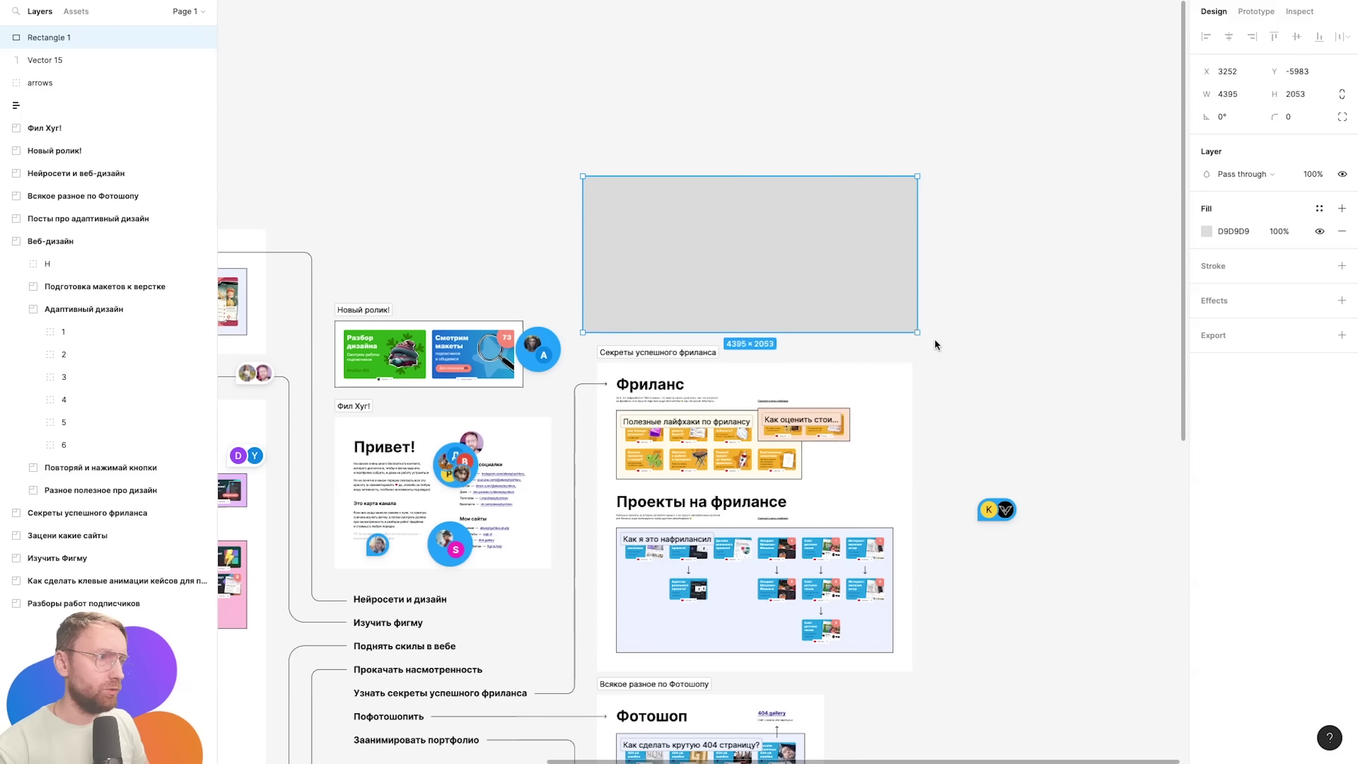
left_click_drag(830, 297, 827, 279)
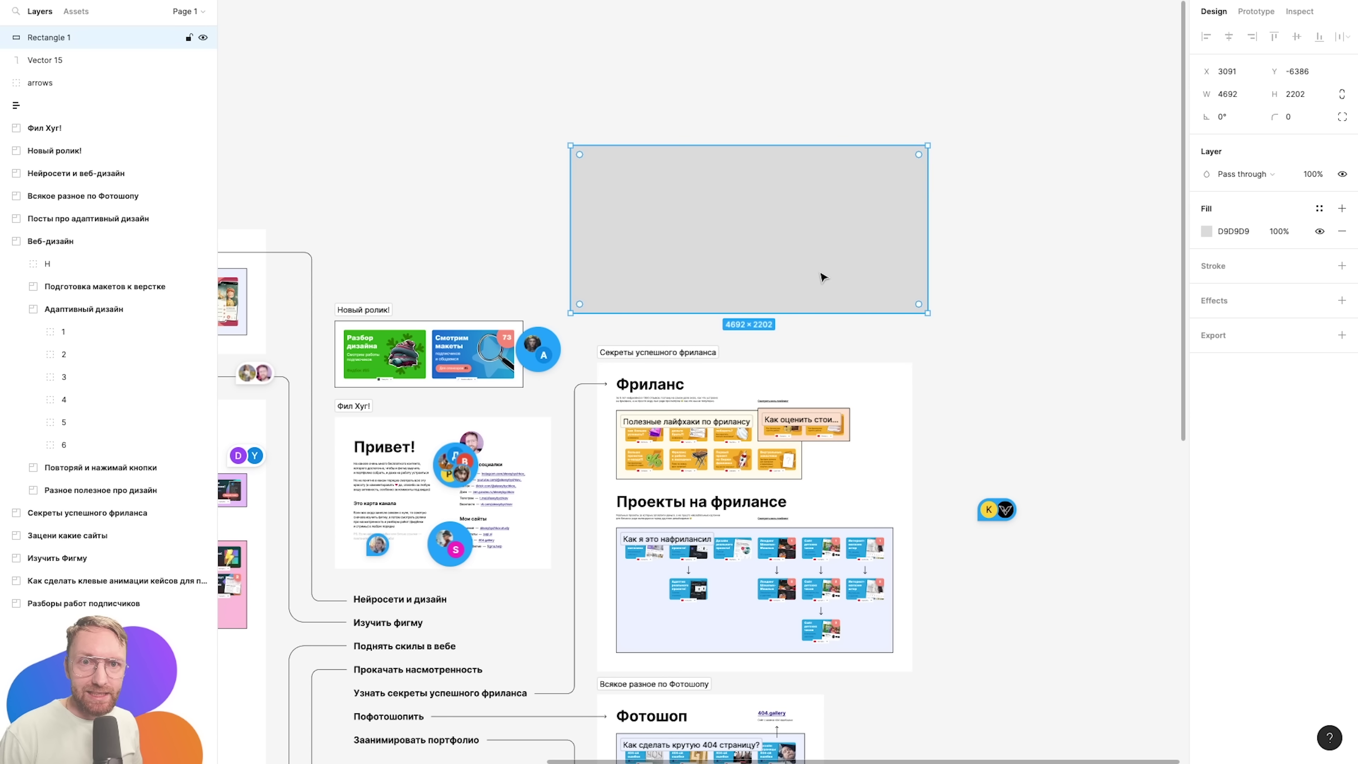
left_click_drag(749, 264, 760, 254)
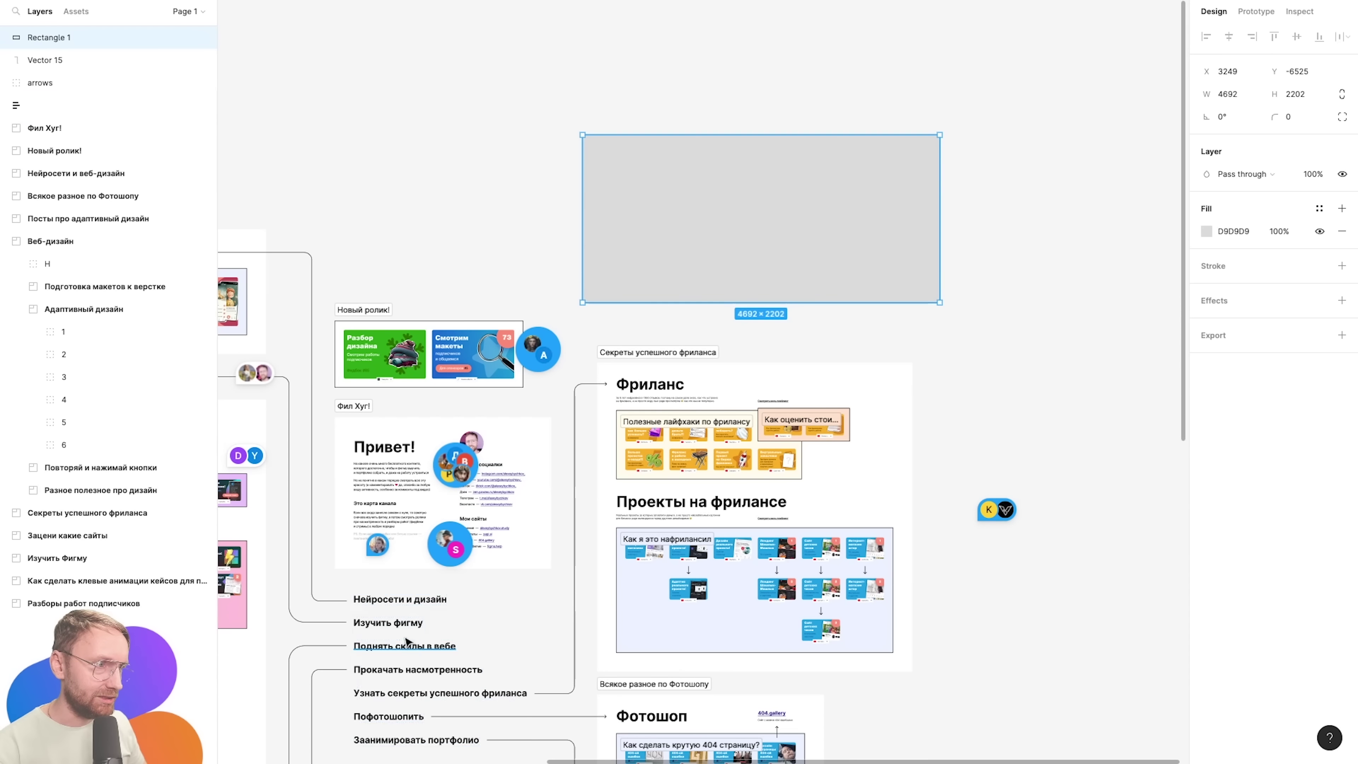
key("Delete")
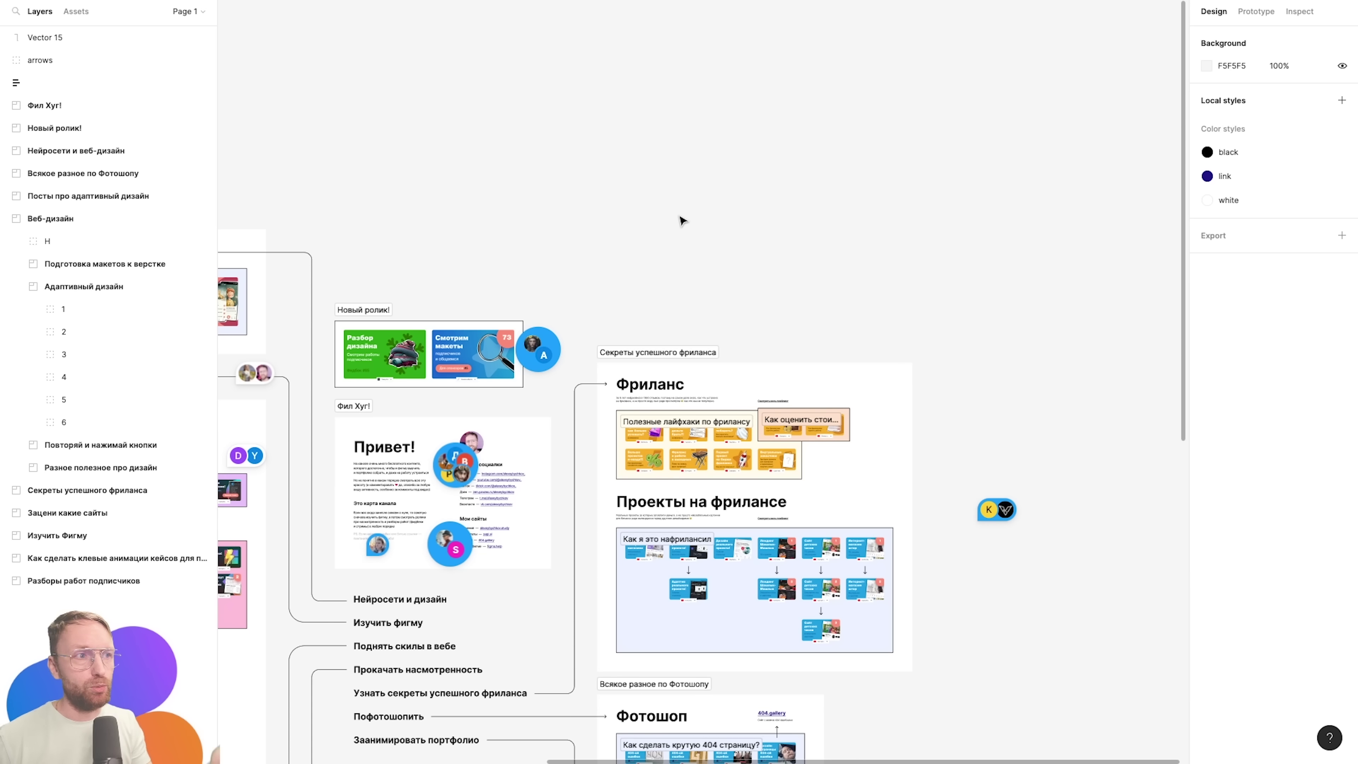
scroll(621, 212, "down", 3)
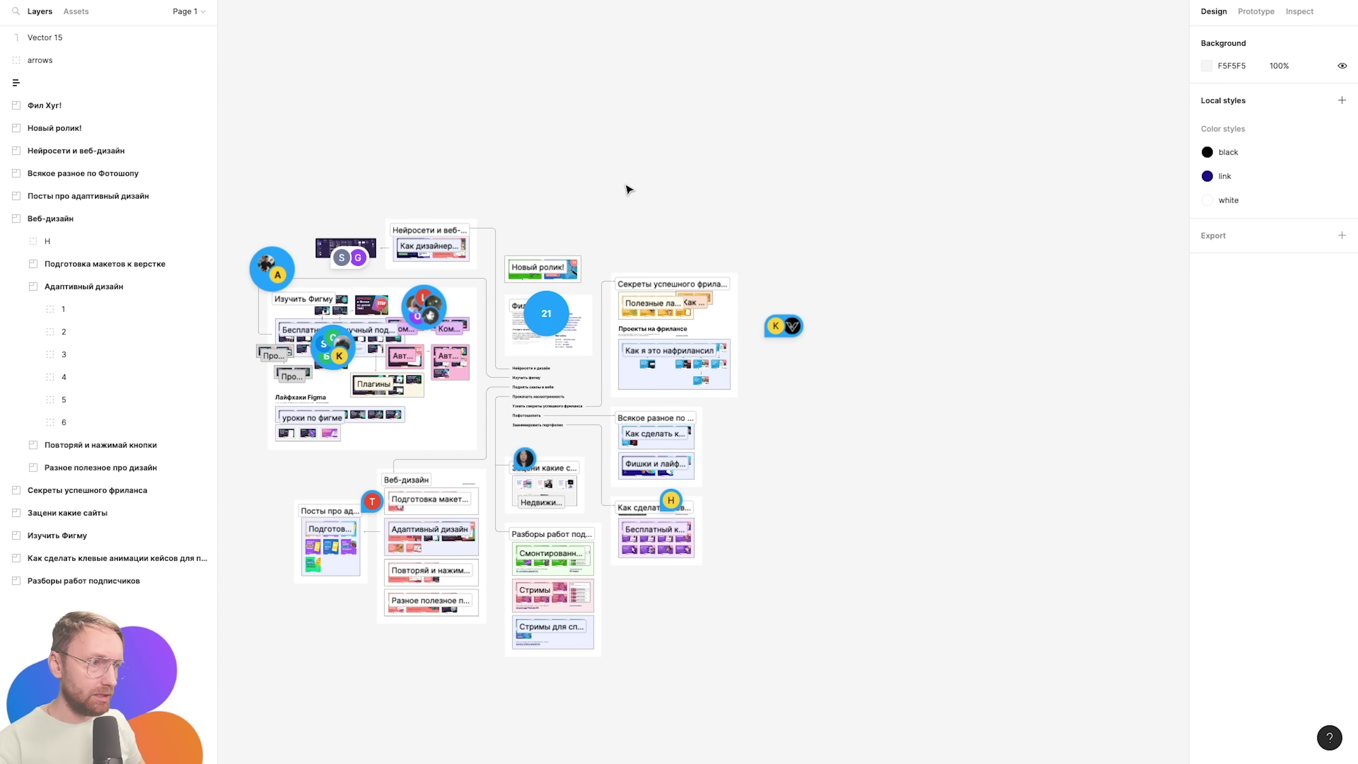
scroll(628, 188, "down", 2)
scroll(670, 188, "down", 3)
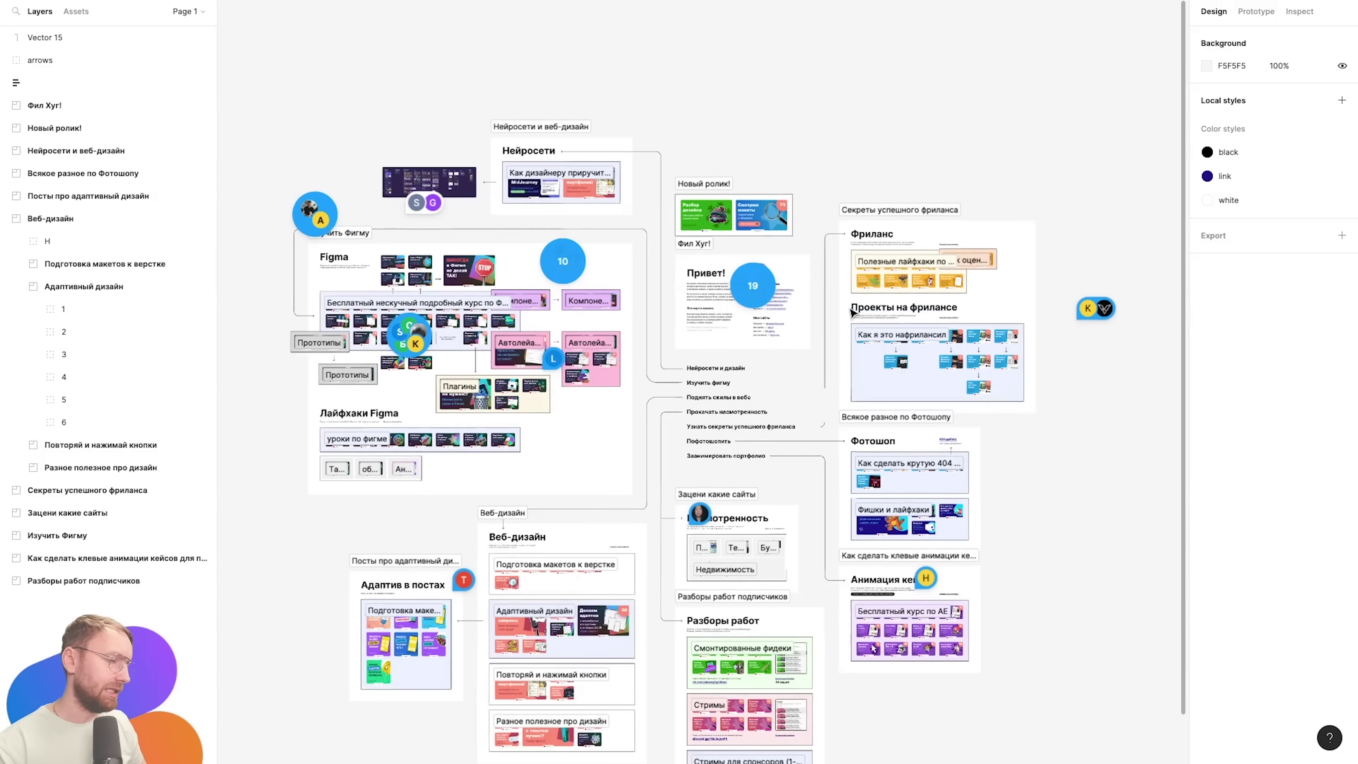
scroll(836, 289, "up", 3)
scroll(837, 305, "down", 3)
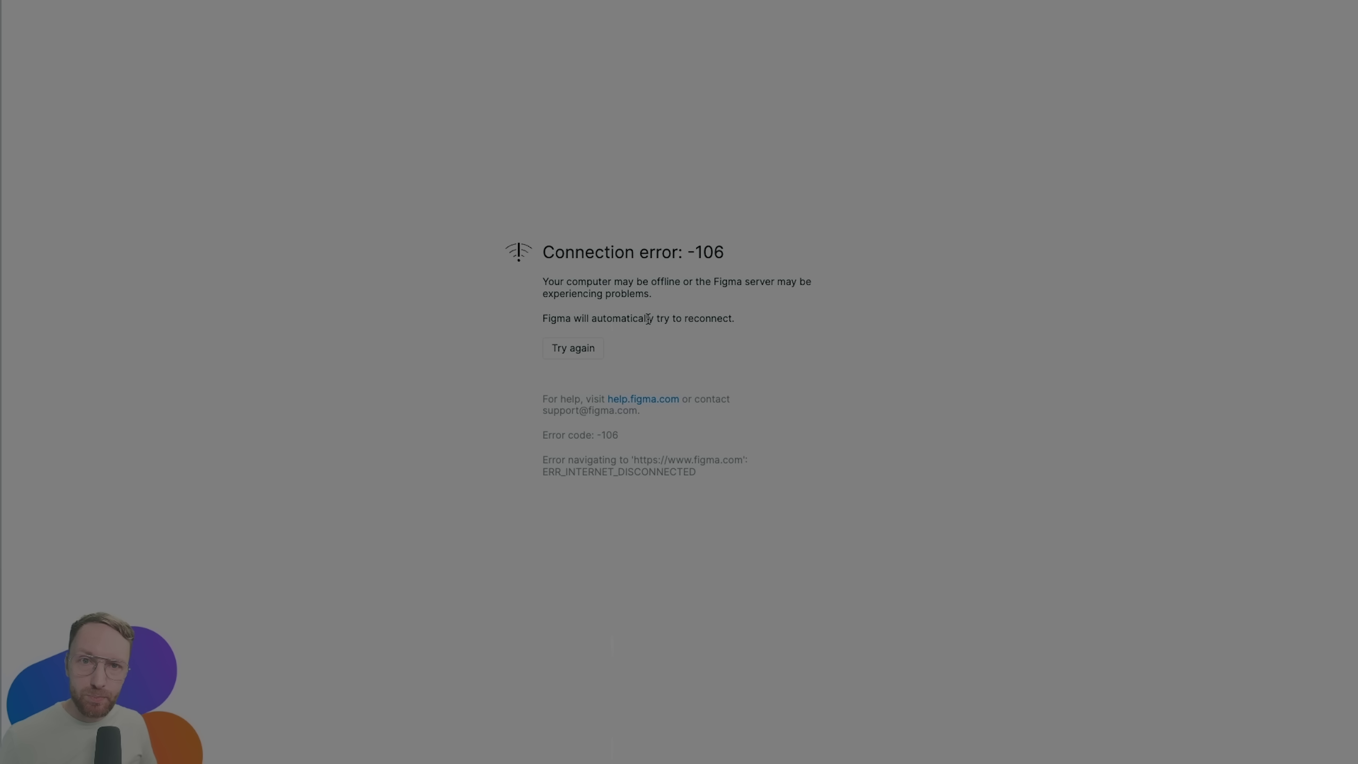
Retry the connection on the Connection error page to reload the law-firm file.
left_click(593, 349)
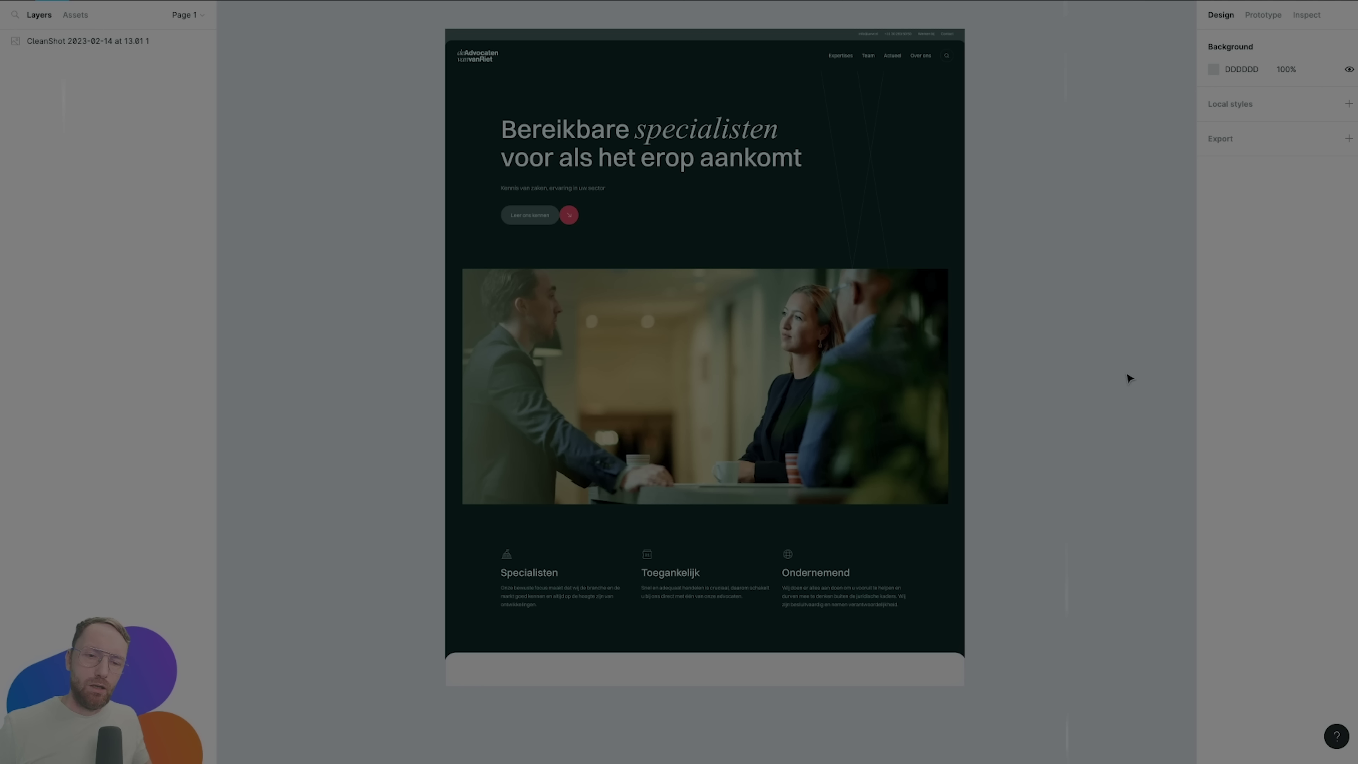